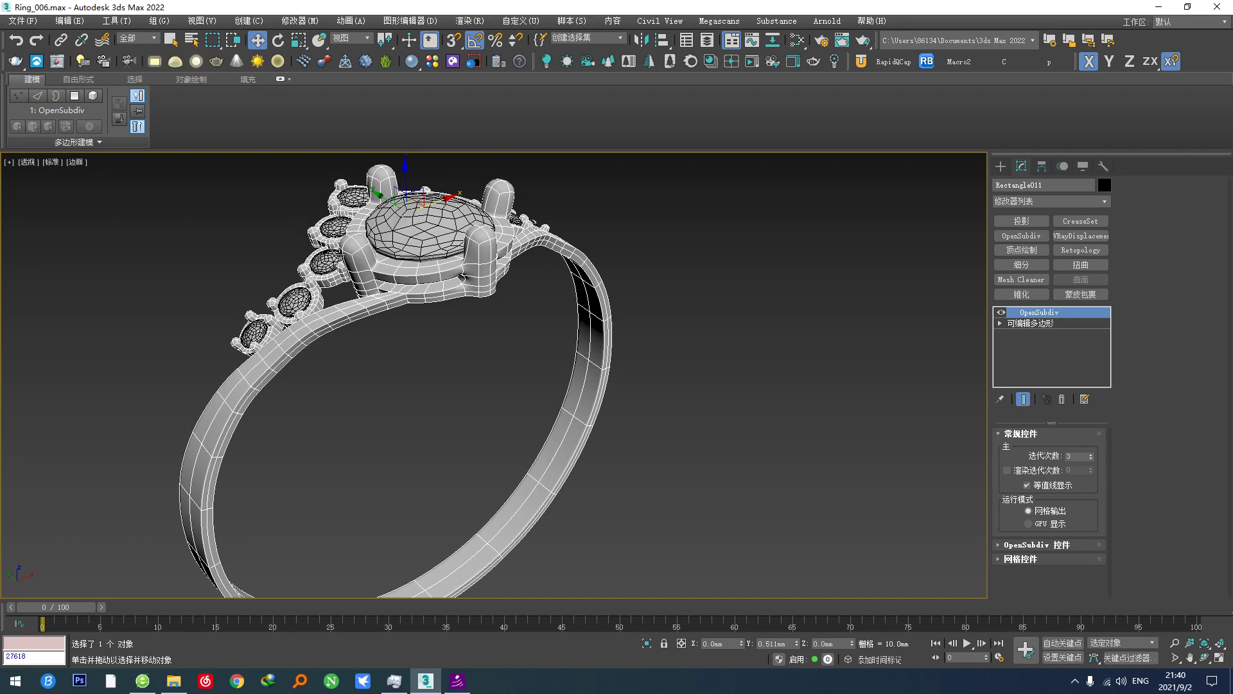
Duplicate the ring's metal frame about 142 mm along X, beside the original ring.
{"action": "middle_click_drag", "start_coordinate": [405, 253], "coordinate": [332, 341], "text": "alt"}
{"action": "scroll", "coordinate": [338, 305], "scroll_direction": "down", "scroll_amount": 2}
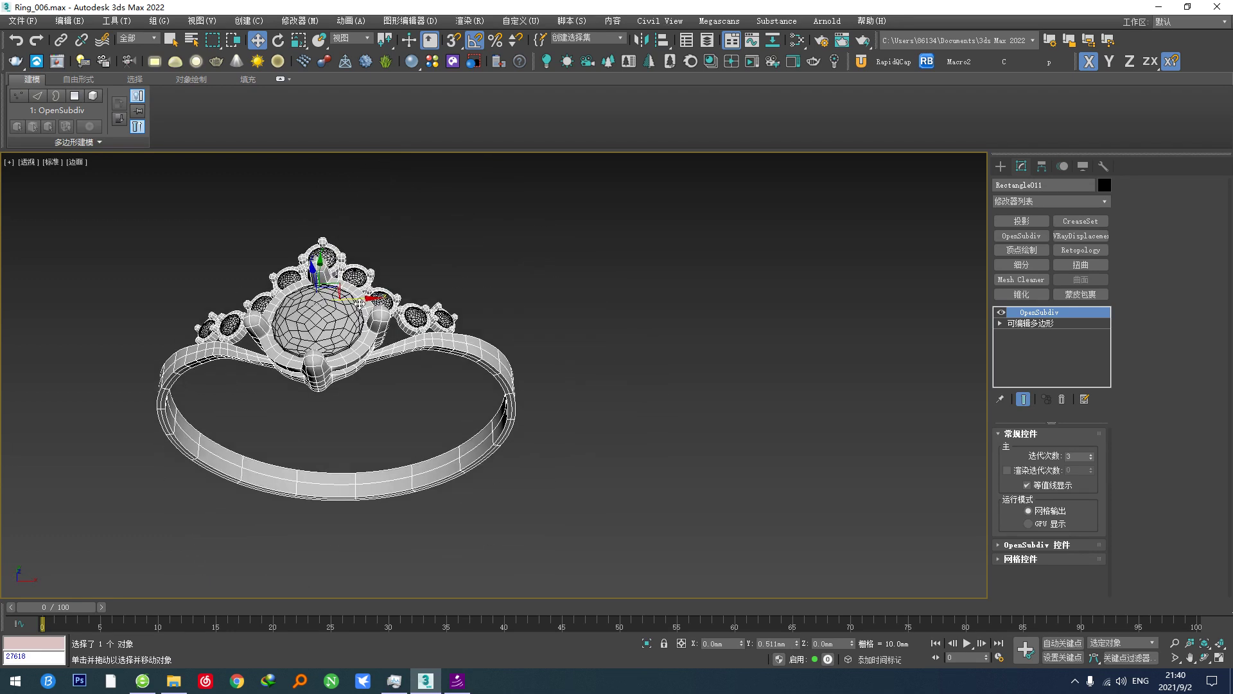
{"action": "left_click_drag", "start_coordinate": [332, 341], "coordinate": [813, 334], "text": "shift"}
{"action": "left_click", "coordinate": [618, 395]}
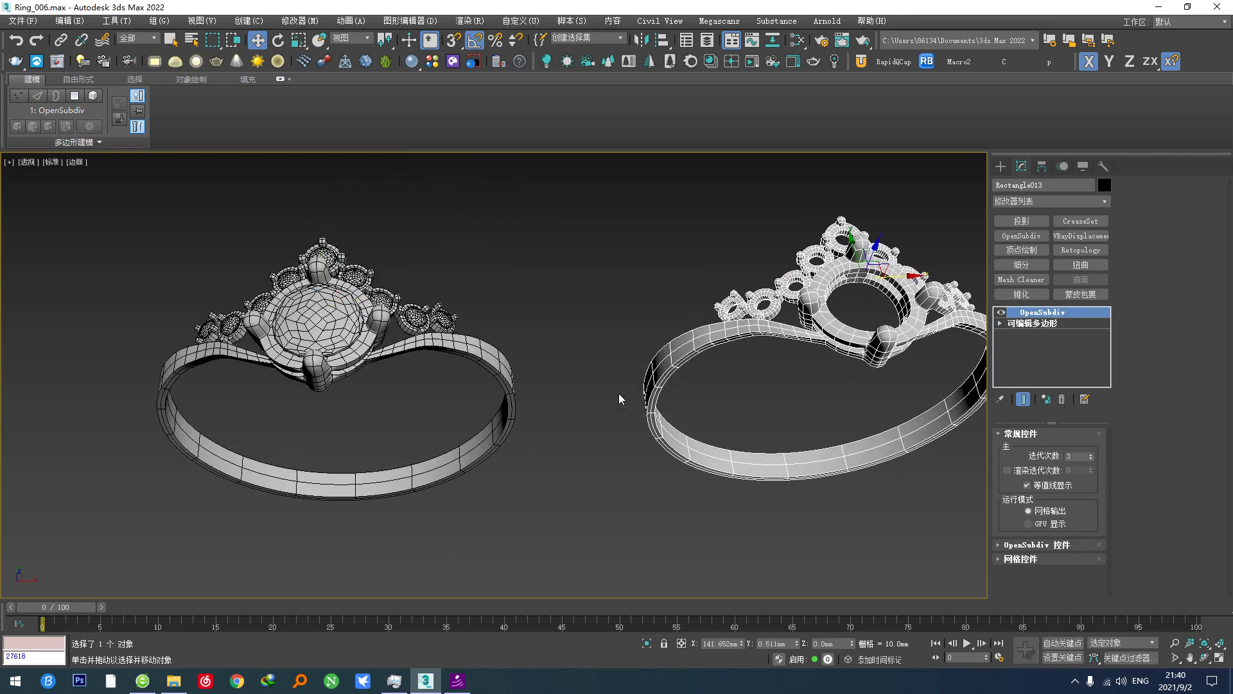
Examine the copied ring's base mesh with OpenSubdiv smoothing toggled off, and restore the smoothing.
{"action": "key", "text": "z"}
{"action": "middle_click_drag", "start_coordinate": [495, 325], "coordinate": [546, 341], "text": "alt"}
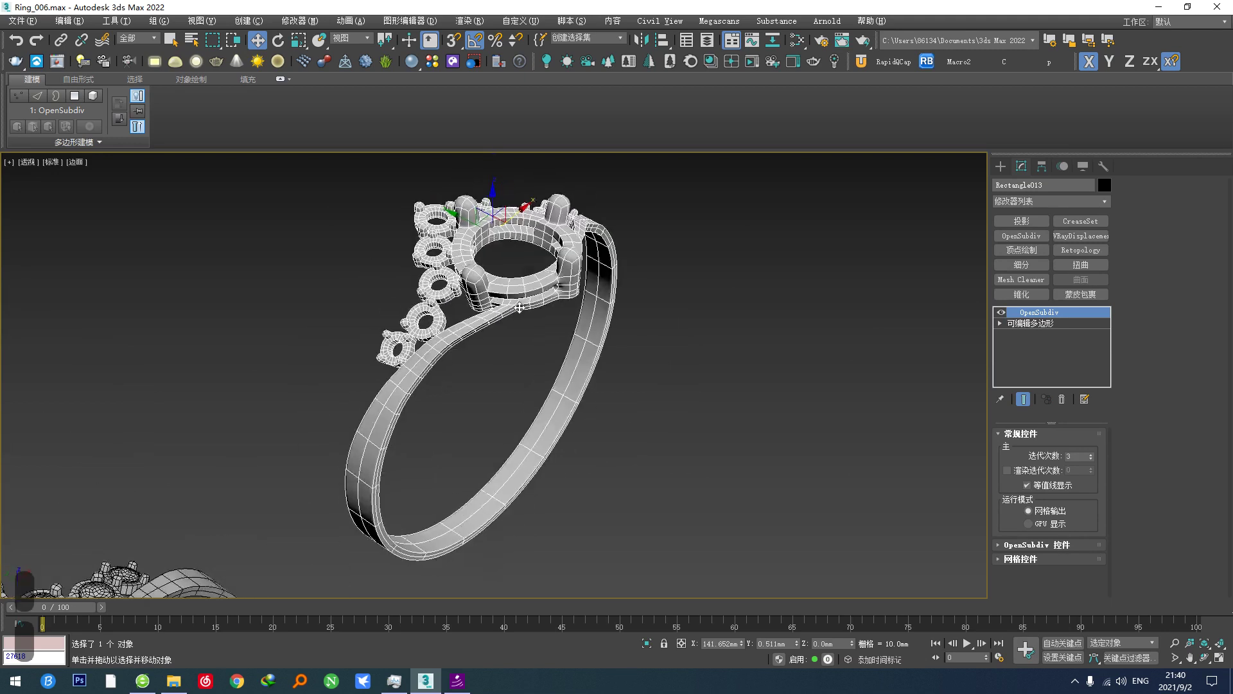
{"action": "scroll", "coordinate": [588, 360], "scroll_direction": "up", "scroll_amount": 5}
{"action": "left_click", "coordinate": [1001, 312]}
{"action": "key", "text": "t"}
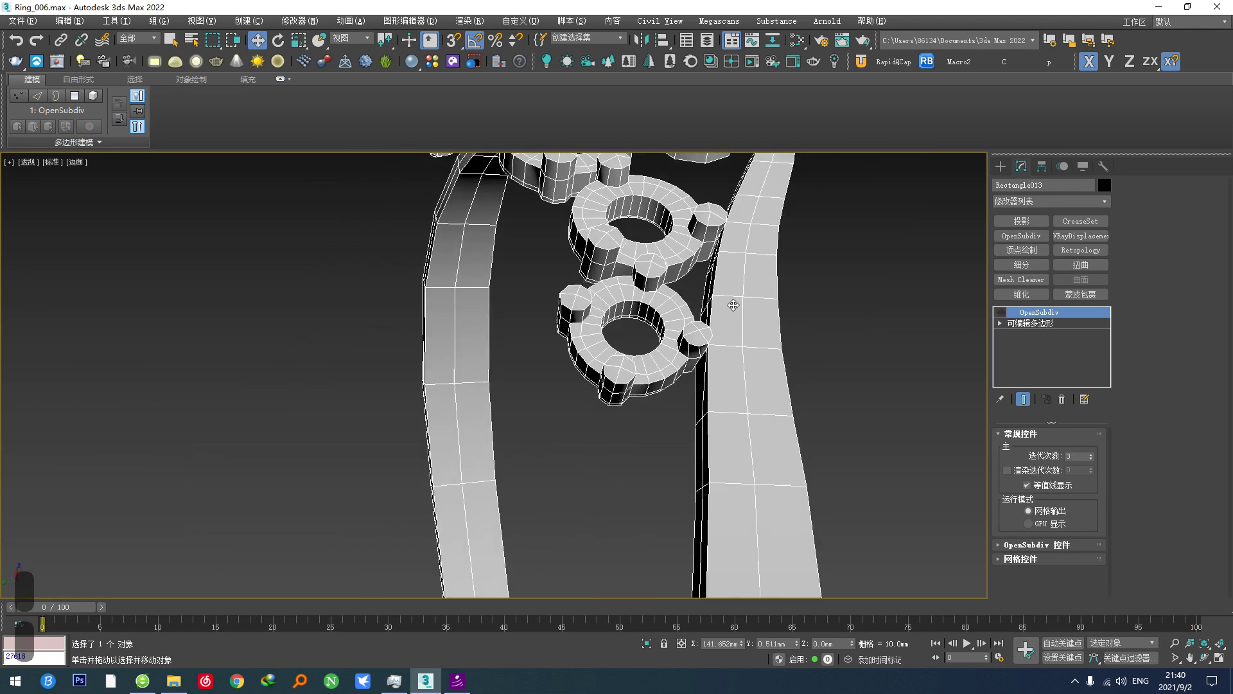
{"action": "left_click", "coordinate": [1001, 312]}
Draw a long thin horizontal rectangle in the top view beside the rings and convert it to an editable poly.
{"action": "scroll", "coordinate": [571, 416], "scroll_direction": "down", "scroll_amount": 5}
{"action": "middle_click_drag", "start_coordinate": [664, 410], "coordinate": [536, 404]}
{"action": "left_click", "coordinate": [1000, 166]}
{"action": "left_click", "coordinate": [1084, 269]}
{"action": "middle_click_drag", "start_coordinate": [694, 366], "coordinate": [341, 382]}
{"action": "left_click_drag", "start_coordinate": [331, 380], "coordinate": [874, 404]}
{"action": "right_click", "coordinate": [873, 412]}
{"action": "middle_click_drag", "start_coordinate": [687, 454], "coordinate": [643, 458]}
{"action": "key", "text": "F5"}
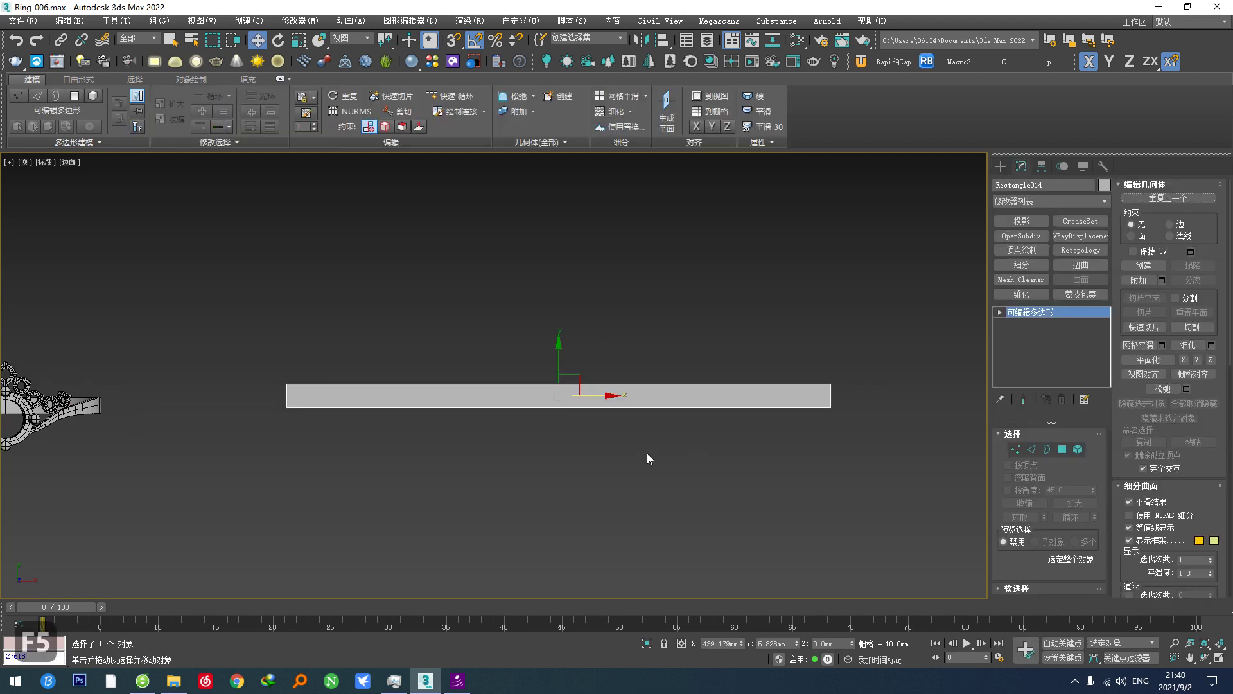
Select the two long edges of the rectangular strip at edge level.
{"action": "key", "text": "2"}
{"action": "left_click_drag", "start_coordinate": [646, 453], "coordinate": [565, 298]}
{"action": "scroll", "coordinate": [578, 343], "scroll_direction": "up", "scroll_amount": 2}
Try to connect the long edges with 12 segments and chamfer a central cross edge into an open gap.
{"action": "key", "text": "alt+v"}
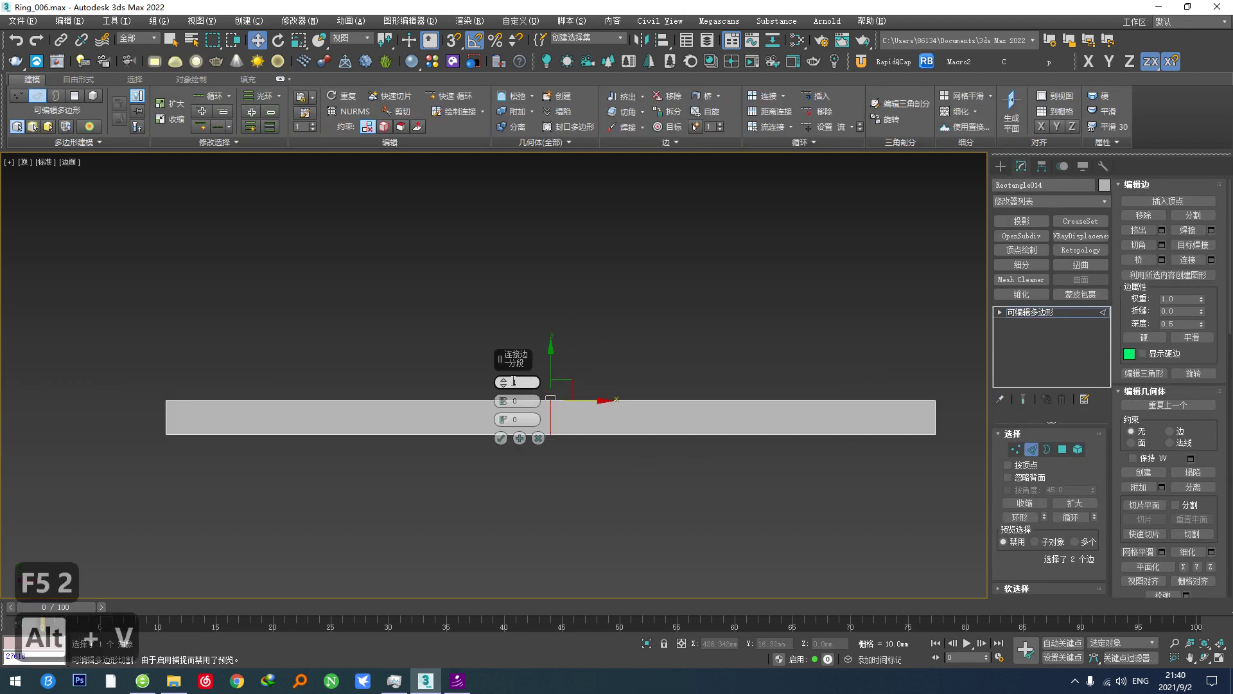
{"action": "left_click_drag", "start_coordinate": [503, 382], "coordinate": [503, 352]}
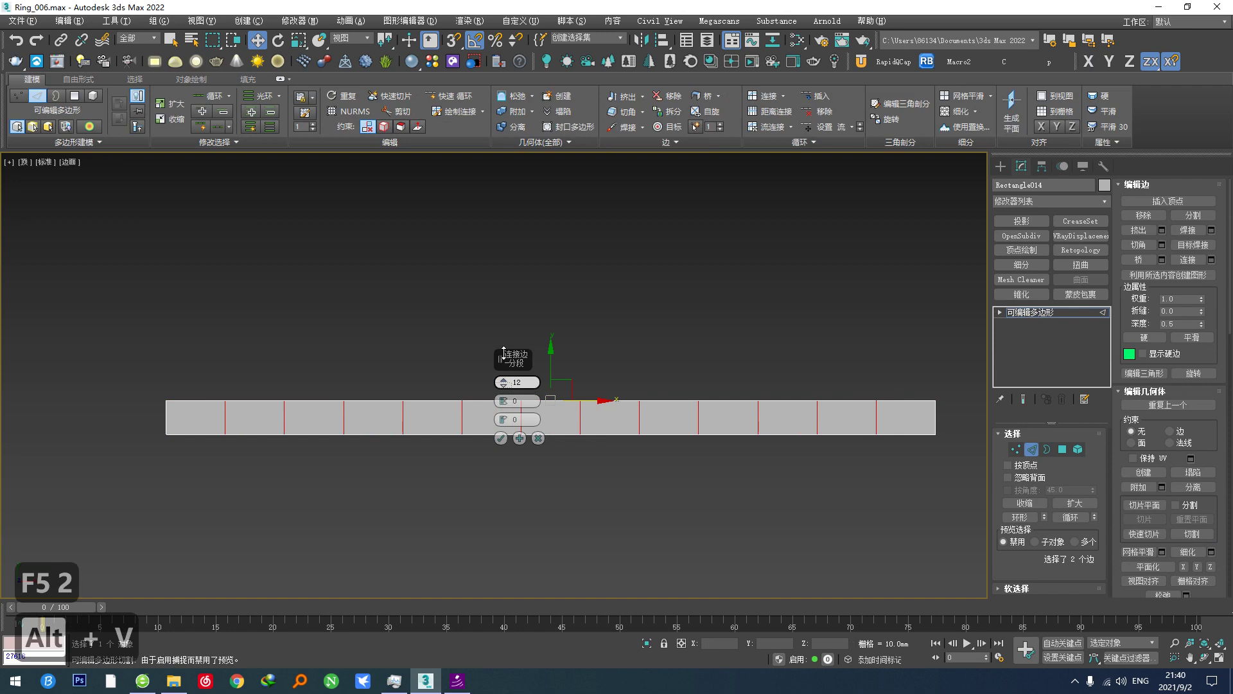
{"action": "left_click", "coordinate": [501, 438]}
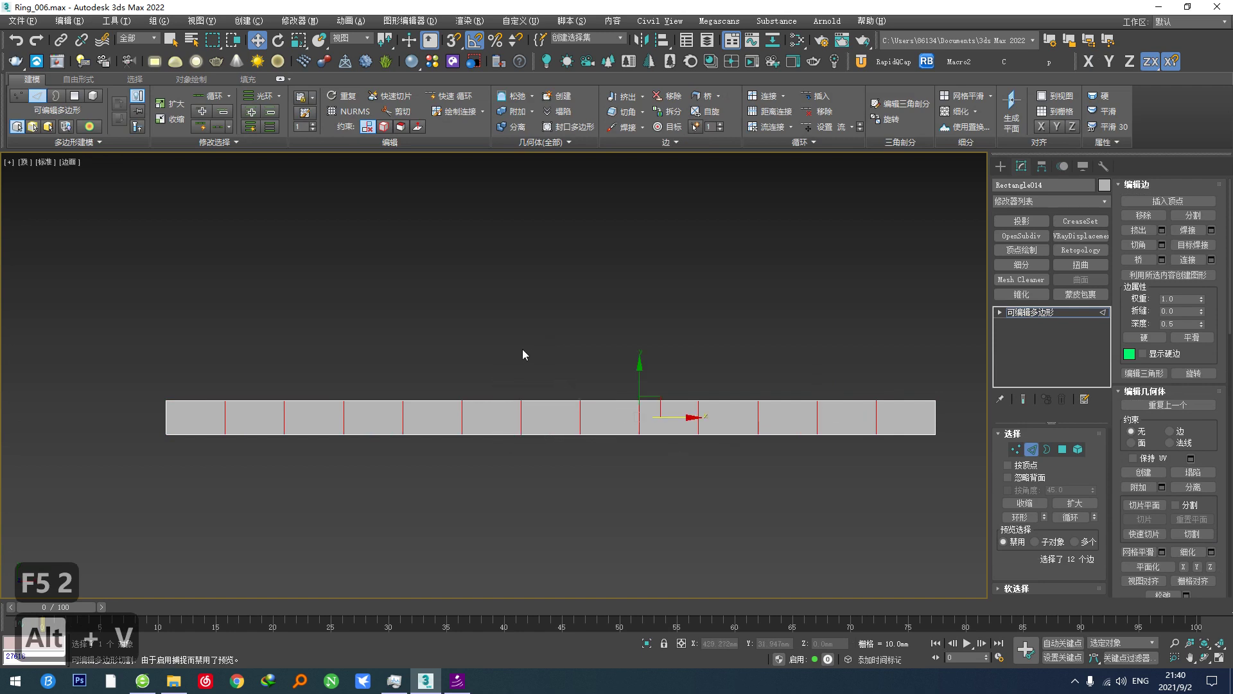
{"action": "scroll", "coordinate": [532, 464], "scroll_direction": "up", "scroll_amount": 3}
{"action": "key", "text": "alt+e"}
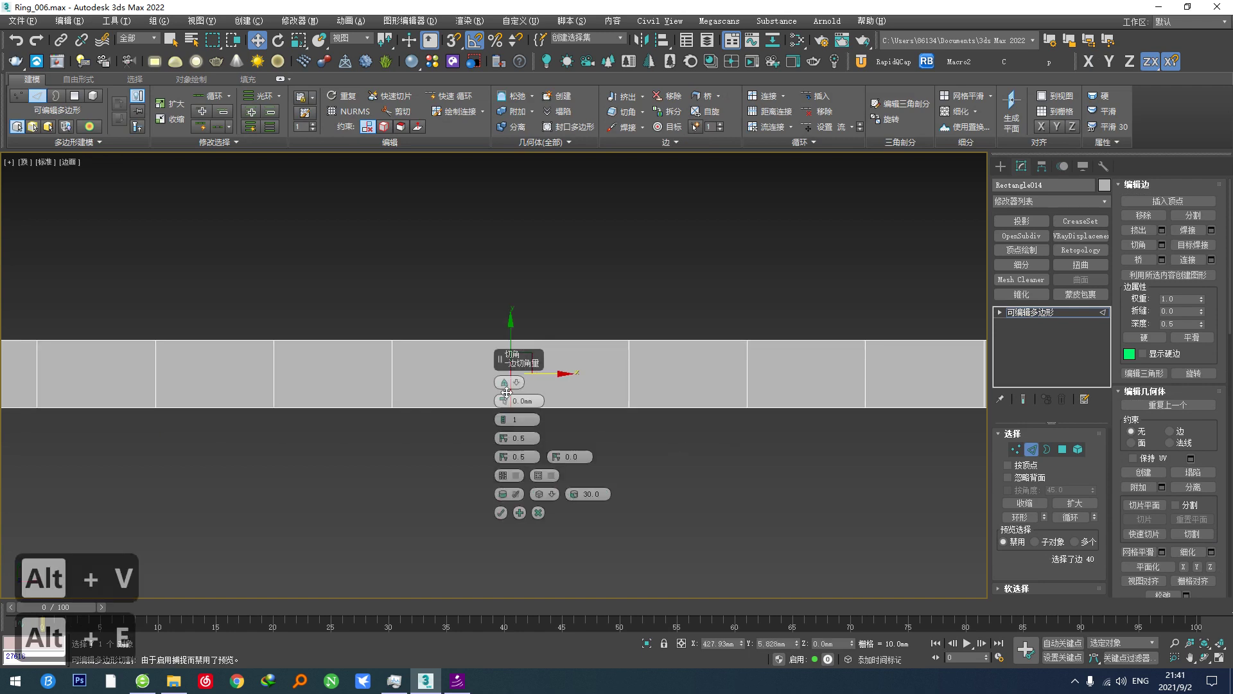
{"action": "left_click_drag", "start_coordinate": [504, 401], "coordinate": [495, 351]}
{"action": "left_click", "coordinate": [503, 495]}
{"action": "left_click", "coordinate": [502, 513]}
{"action": "scroll", "coordinate": [558, 476], "scroll_direction": "down", "scroll_amount": 5}
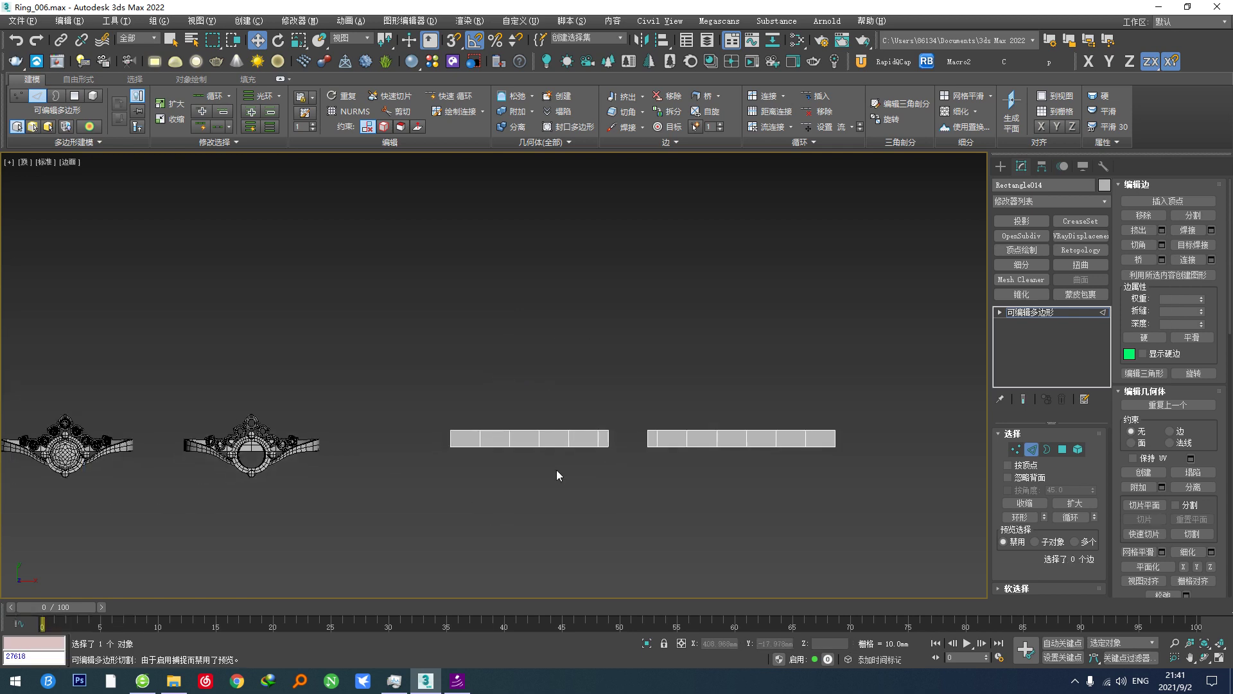
{"action": "scroll", "coordinate": [861, 441], "scroll_direction": "up", "scroll_amount": 3}
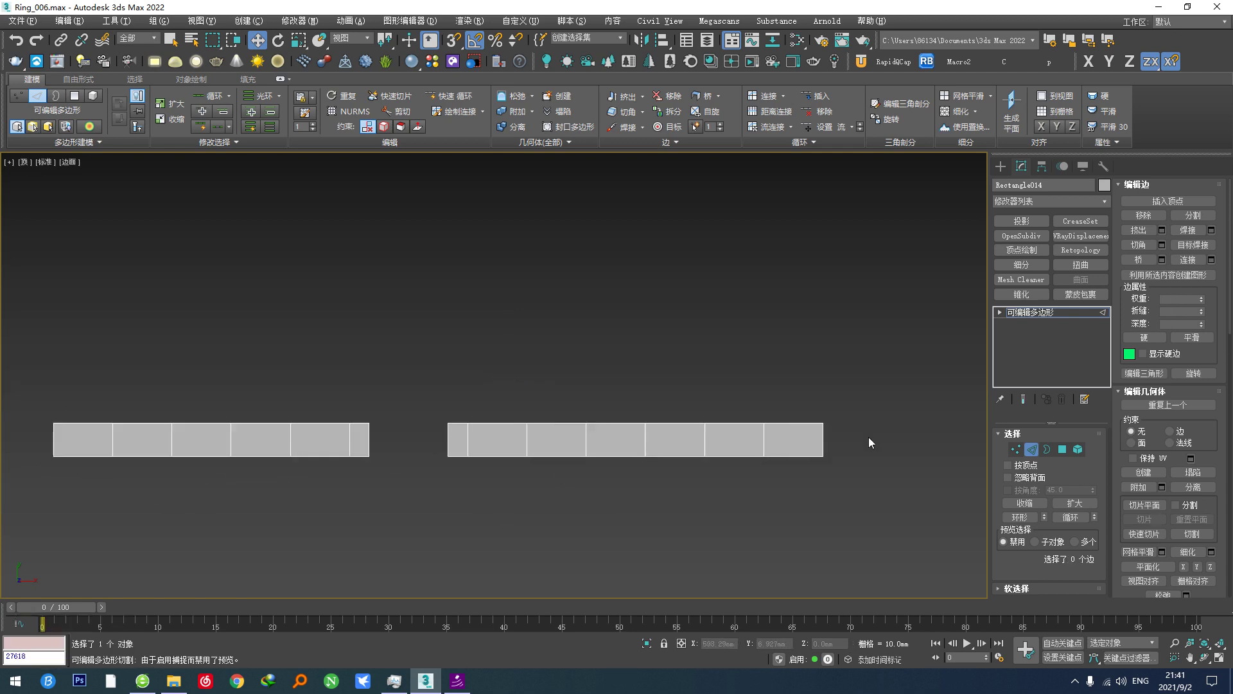
Undo the open chamfer and the 12-segment connection, back to the selected long edges.
{"action": "left_click", "coordinate": [1030, 451]}
{"action": "key", "text": "ctrl+z"}
{"action": "key", "text": "ctrl+z"}
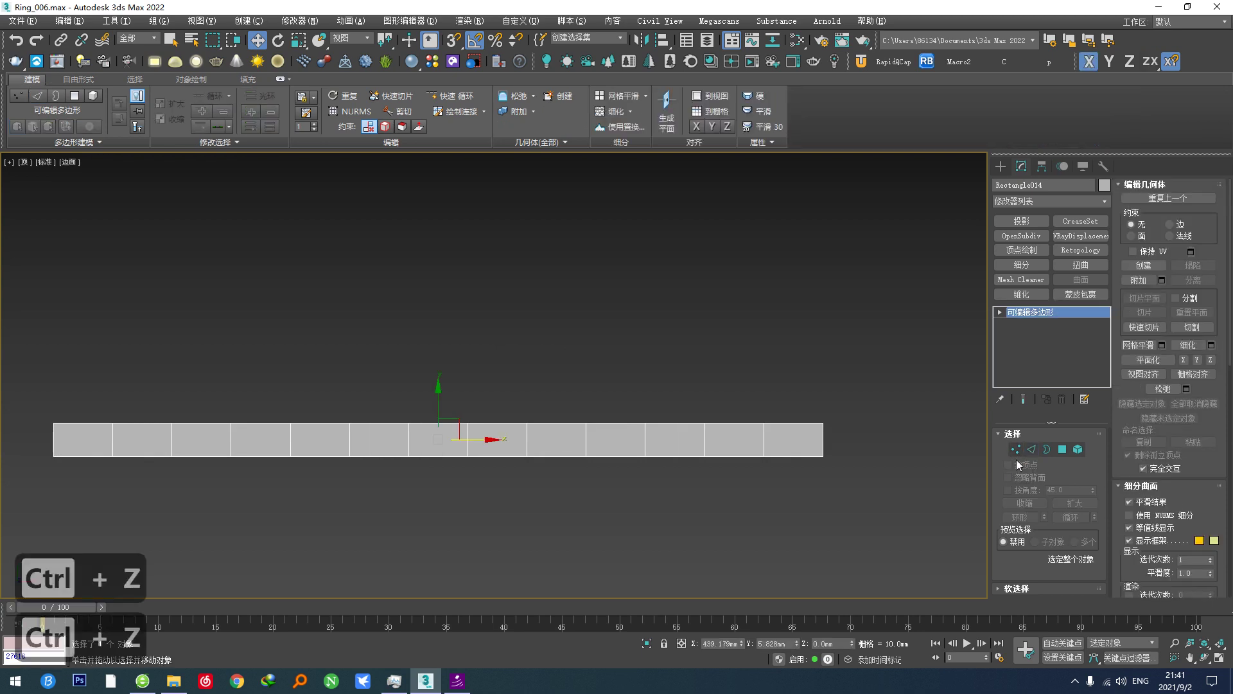
{"action": "key", "text": "ctrl+z"}
{"action": "key", "text": "ctrl+z"}
{"action": "key", "text": "ctrl+z"}
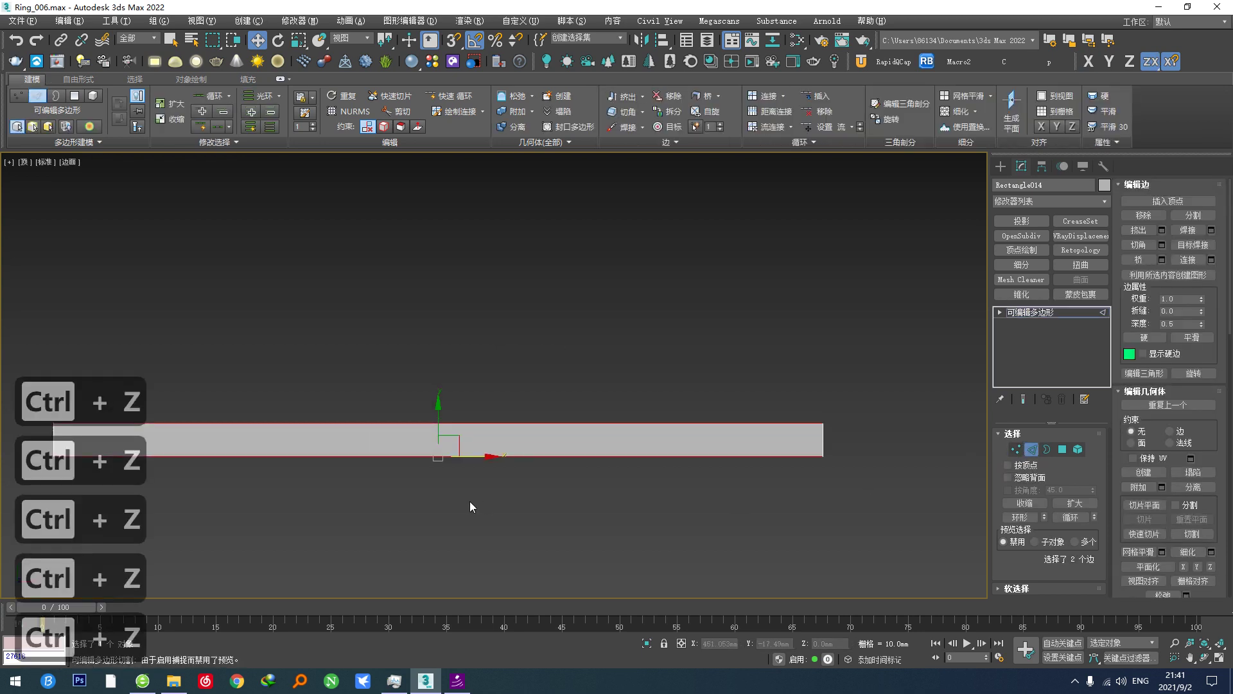
Connect the strip's two long edges with 13 segments.
{"action": "key", "text": "alt+v"}
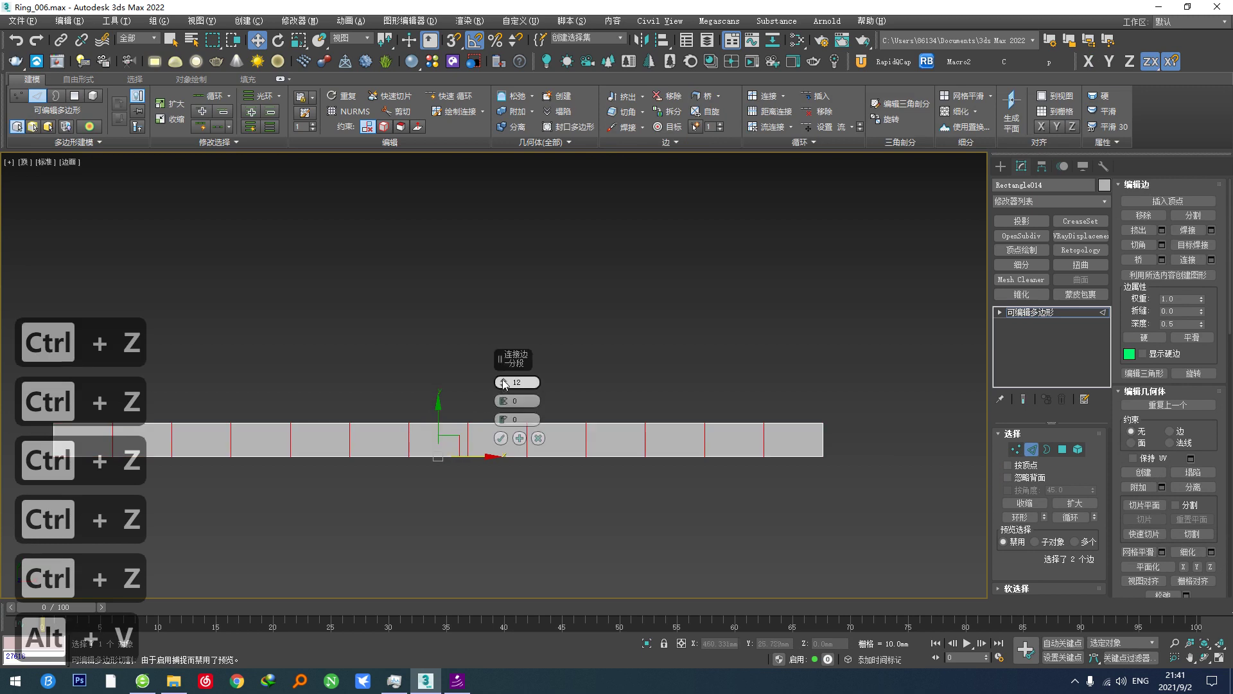
{"action": "left_click_drag", "start_coordinate": [504, 384], "coordinate": [509, 383]}
{"action": "left_click", "coordinate": [501, 438]}
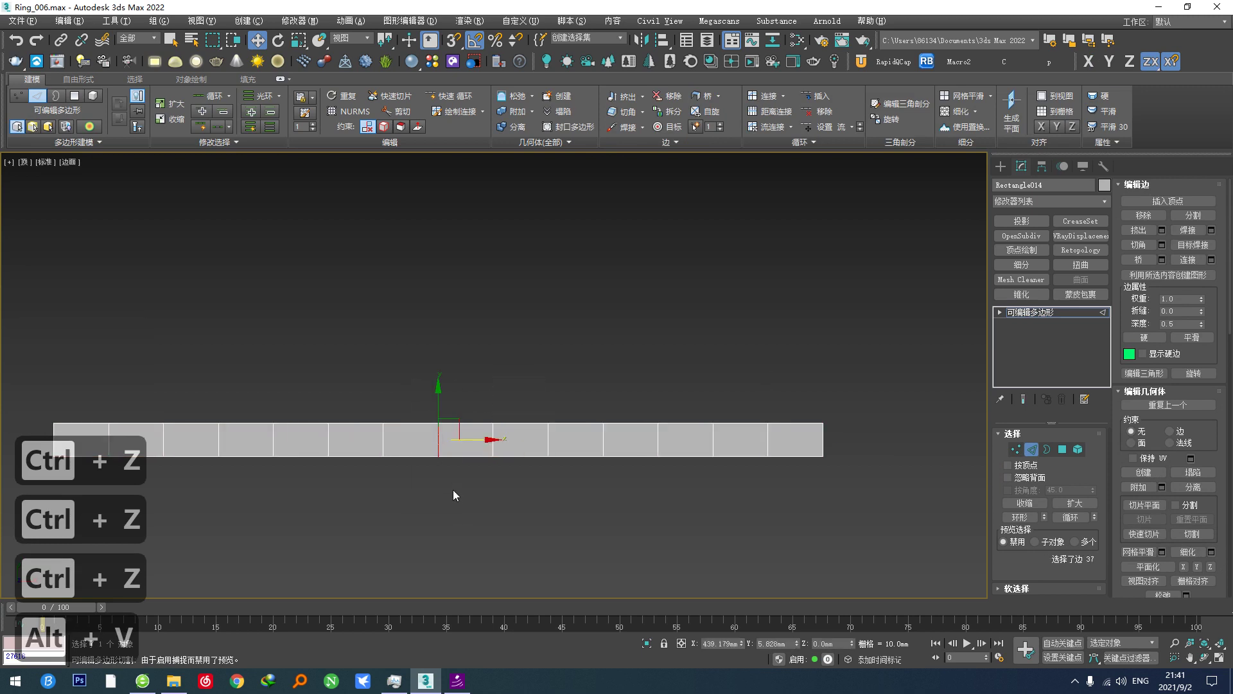
Chamfer the strip's middle cross edge with the open option to cut a gap, and leave edge level.
{"action": "scroll", "coordinate": [453, 490], "scroll_direction": "up", "scroll_amount": 2}
{"action": "key", "text": "alt+e"}
{"action": "left_click_drag", "start_coordinate": [504, 401], "coordinate": [498, 350]}
{"action": "left_click", "coordinate": [500, 512]}
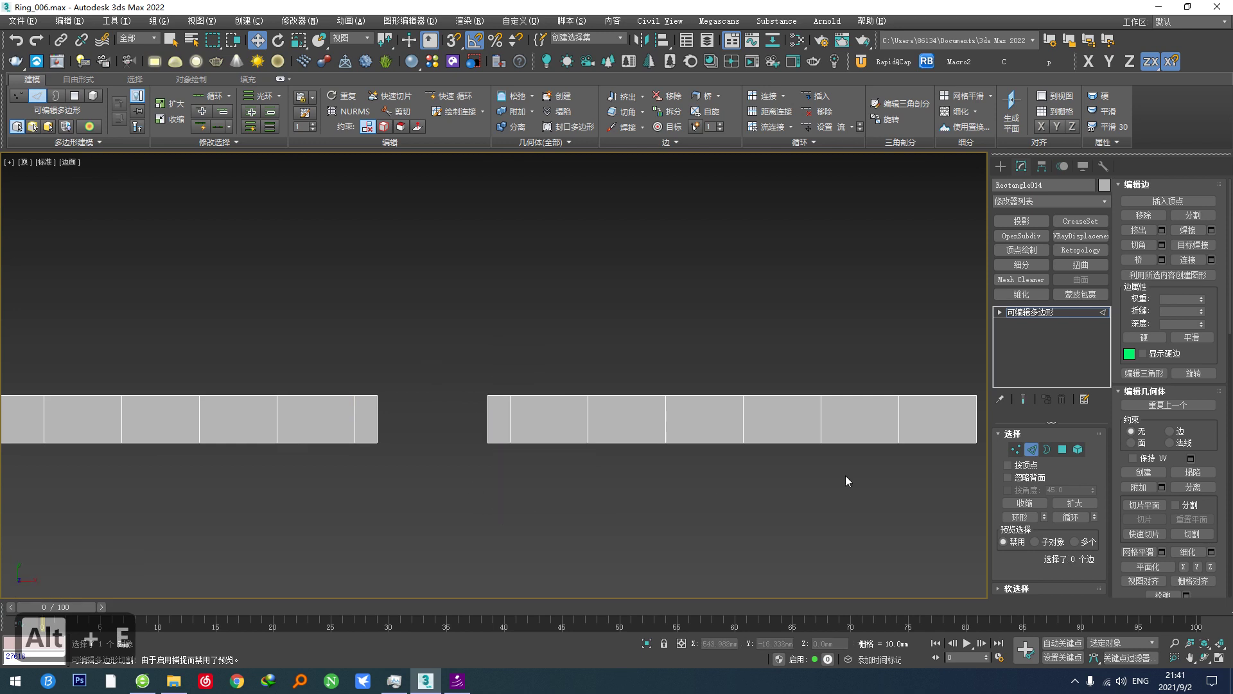
{"action": "left_click", "coordinate": [1040, 451]}
Apply a Bend modifier to the strip with an angle of 360 on the X axis.
{"action": "right_click", "coordinate": [629, 456]}
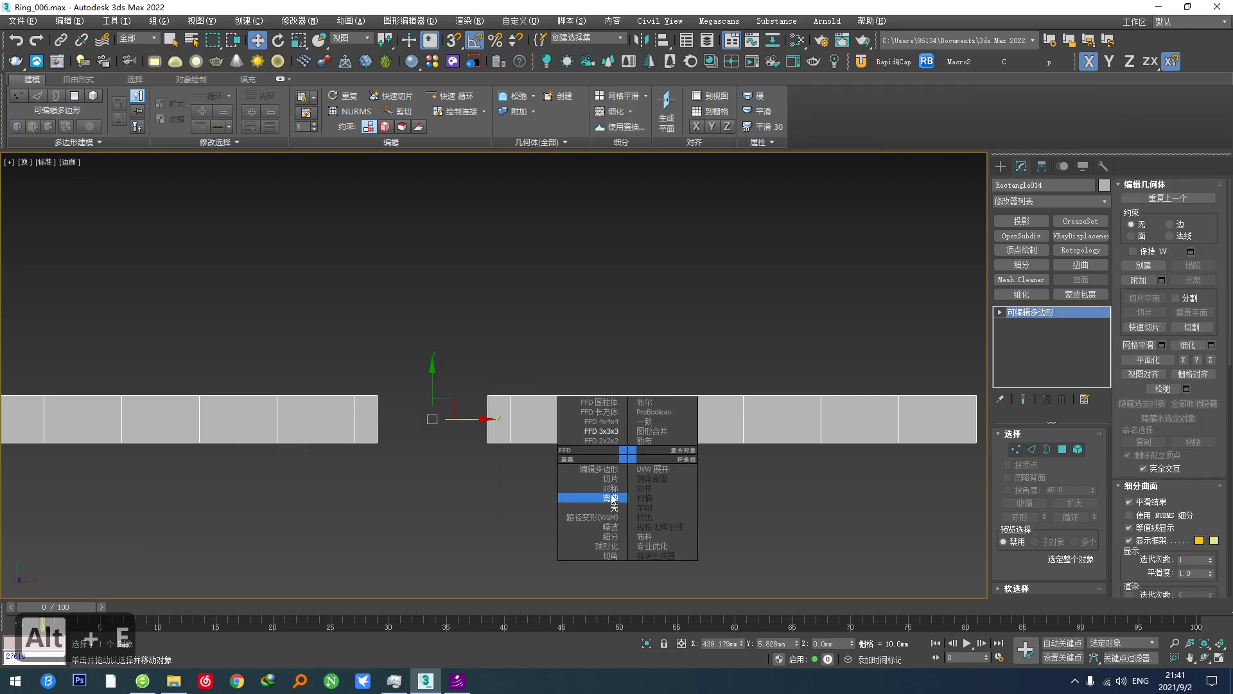
{"action": "left_click", "coordinate": [610, 498]}
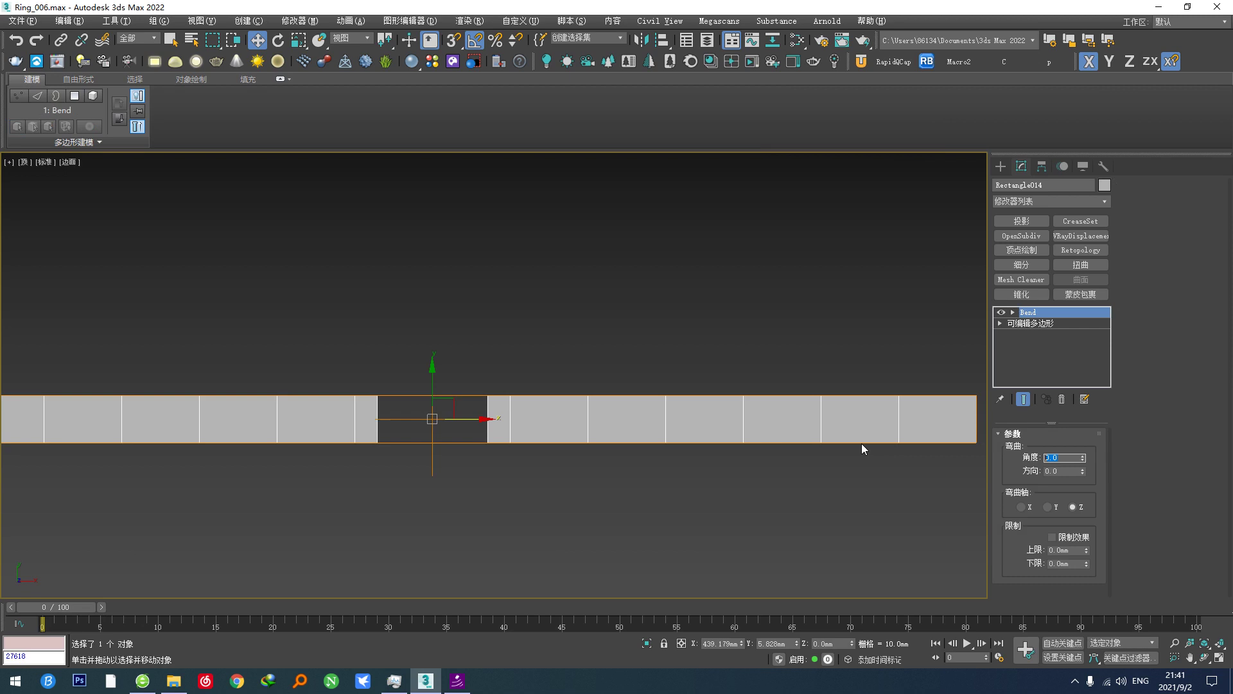
{"action": "type", "text": "360"}
{"action": "key", "text": "Return"}
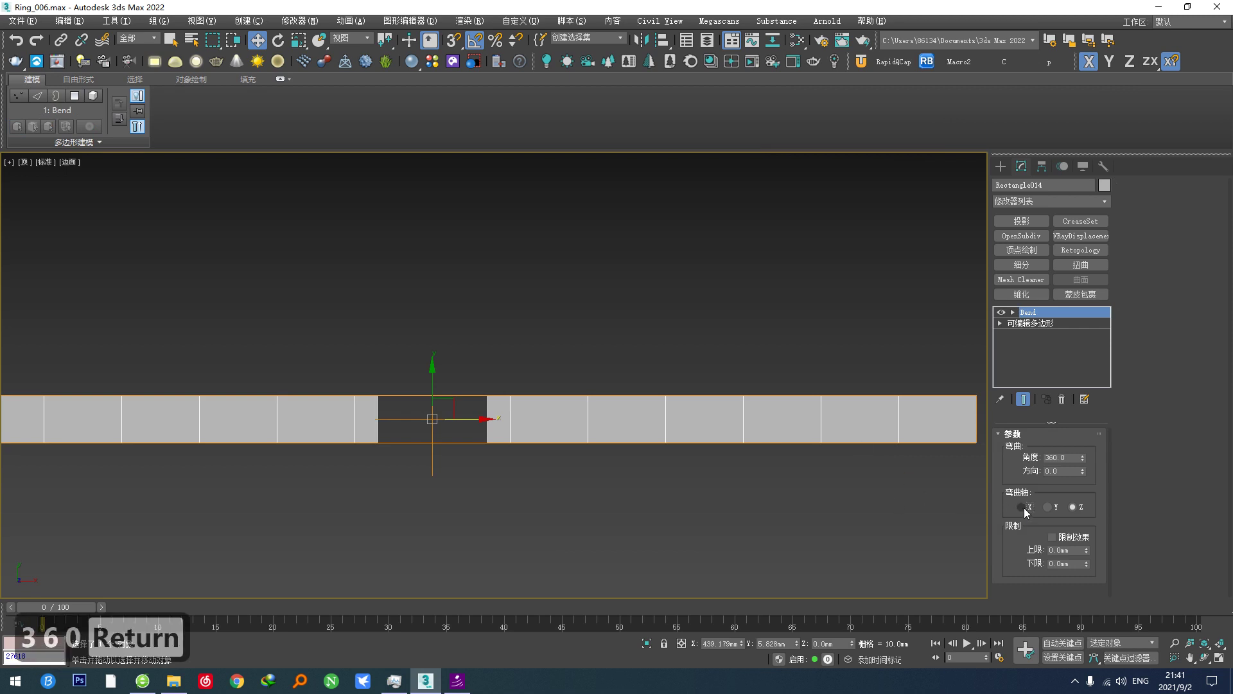
{"action": "left_click", "coordinate": [1022, 507]}
Add Edit Poly and Symmetry modifiers above the bend, mirroring the band along X instead of Z.
{"action": "right_click", "coordinate": [614, 394]}
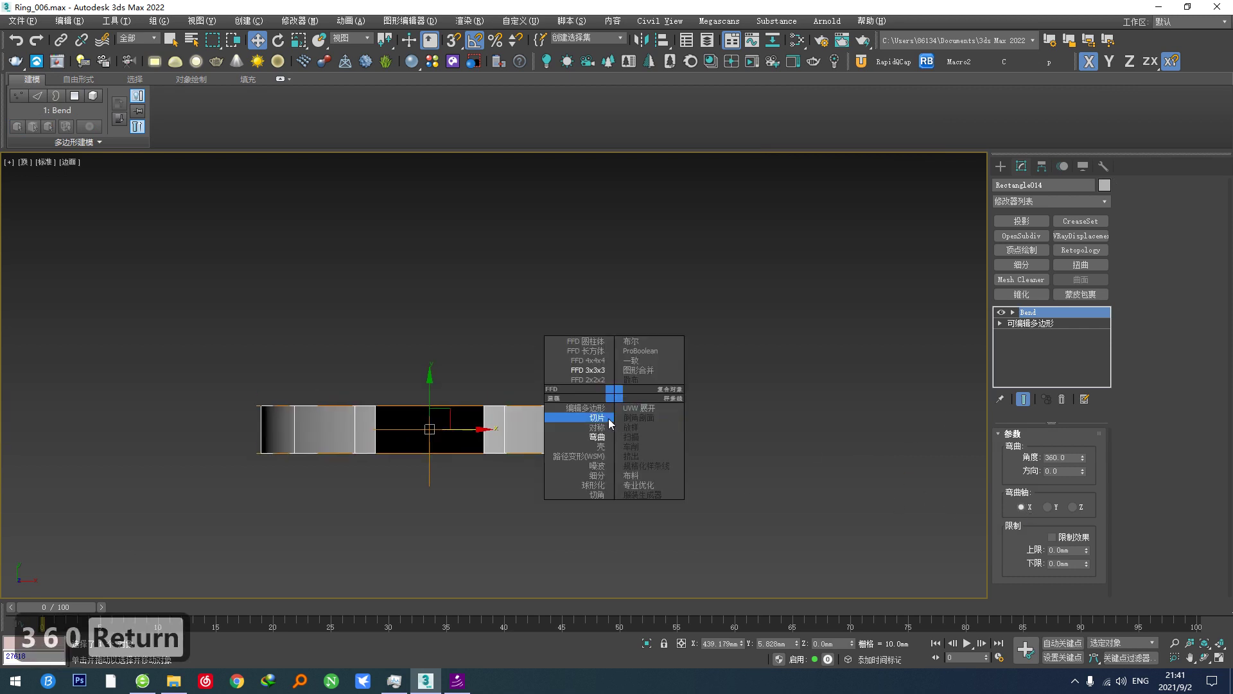
{"action": "left_click", "coordinate": [588, 407]}
{"action": "right_click", "coordinate": [694, 404]}
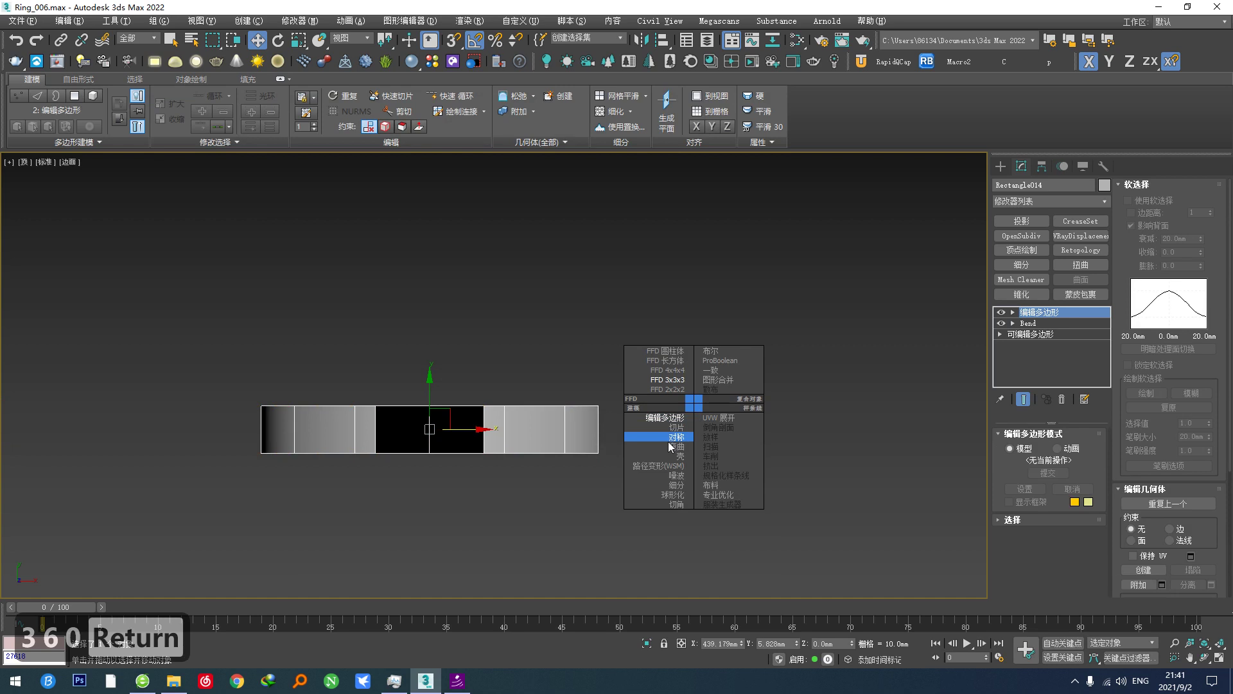
{"action": "left_click", "coordinate": [675, 437]}
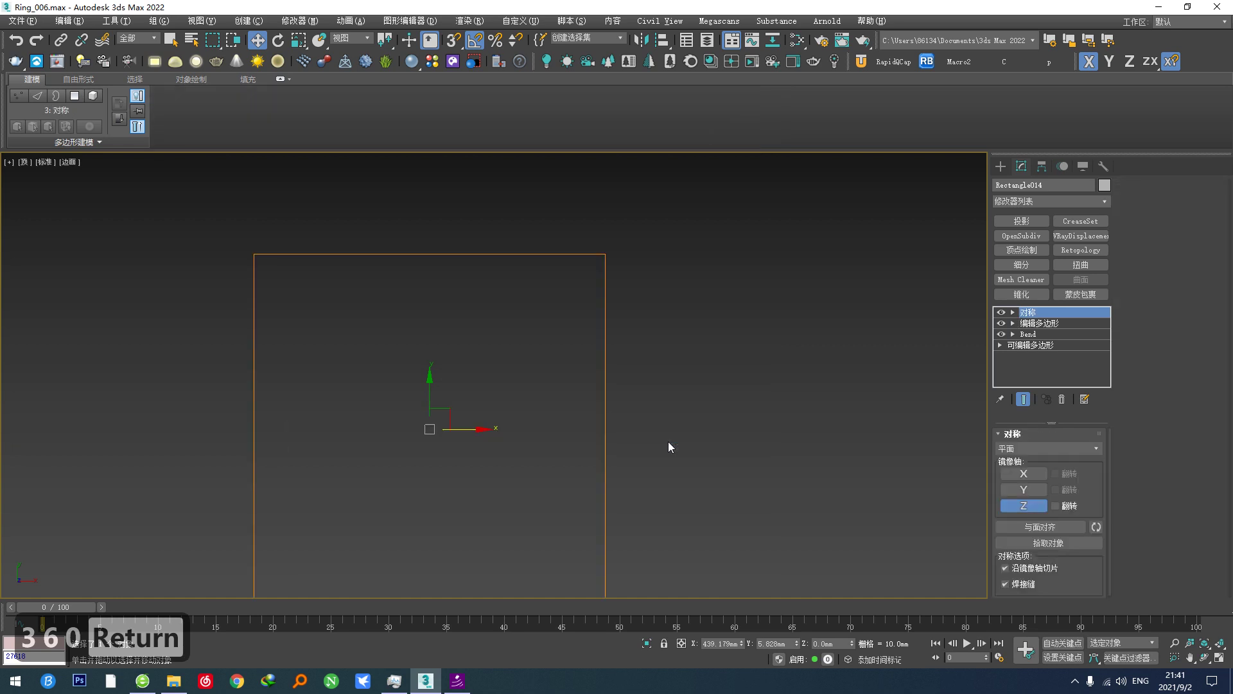
{"action": "left_click", "coordinate": [1023, 506]}
In the Edit Poly modifier, select the vertices along one rim of the band and move them along Y to adjust its width.
{"action": "left_click", "coordinate": [1038, 323]}
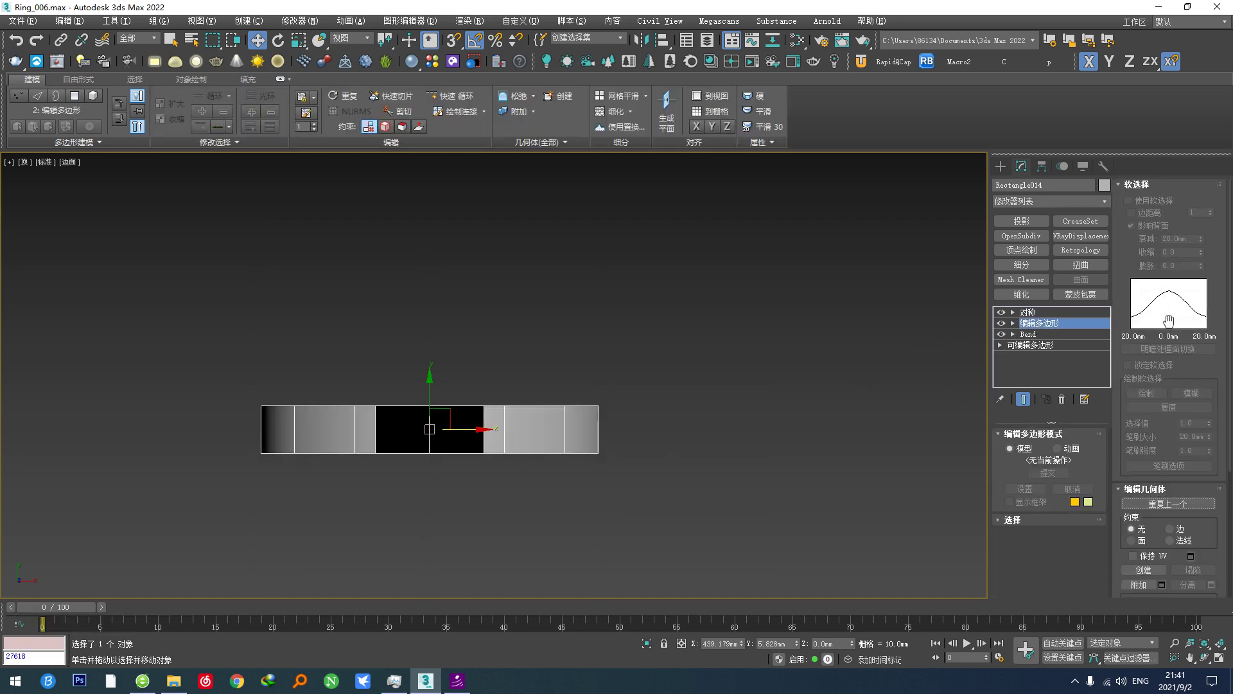
{"action": "scroll", "coordinate": [649, 440], "scroll_direction": "down", "scroll_amount": 3}
{"action": "middle_click_drag", "start_coordinate": [610, 450], "coordinate": [585, 416], "text": "alt"}
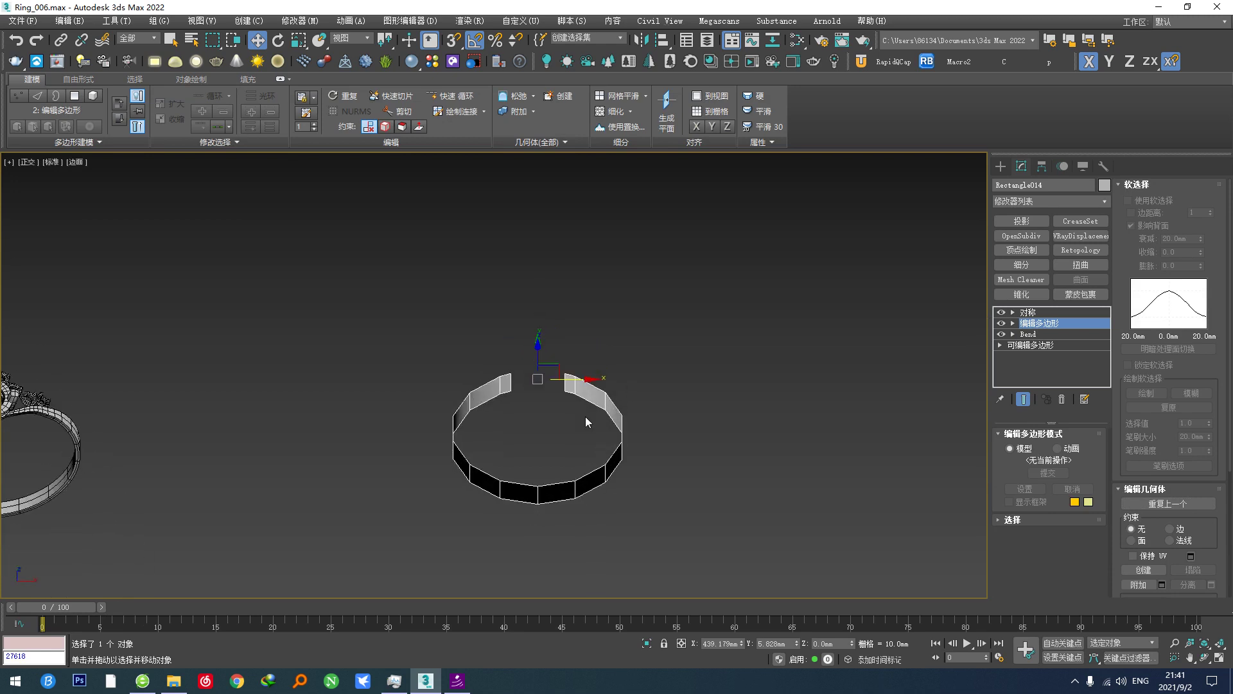
{"action": "scroll", "coordinate": [584, 417], "scroll_direction": "up", "scroll_amount": 2}
{"action": "key", "text": "t"}
{"action": "key", "text": "1"}
{"action": "scroll", "coordinate": [331, 414], "scroll_direction": "down", "scroll_amount": 4}
{"action": "left_click_drag", "start_coordinate": [312, 391], "coordinate": [696, 459]}
{"action": "scroll", "coordinate": [476, 390], "scroll_direction": "up", "scroll_amount": 2}
{"action": "left_click_drag", "start_coordinate": [468, 386], "coordinate": [470, 354]}
{"action": "middle_click_drag", "start_coordinate": [469, 354], "coordinate": [481, 378], "text": "alt"}
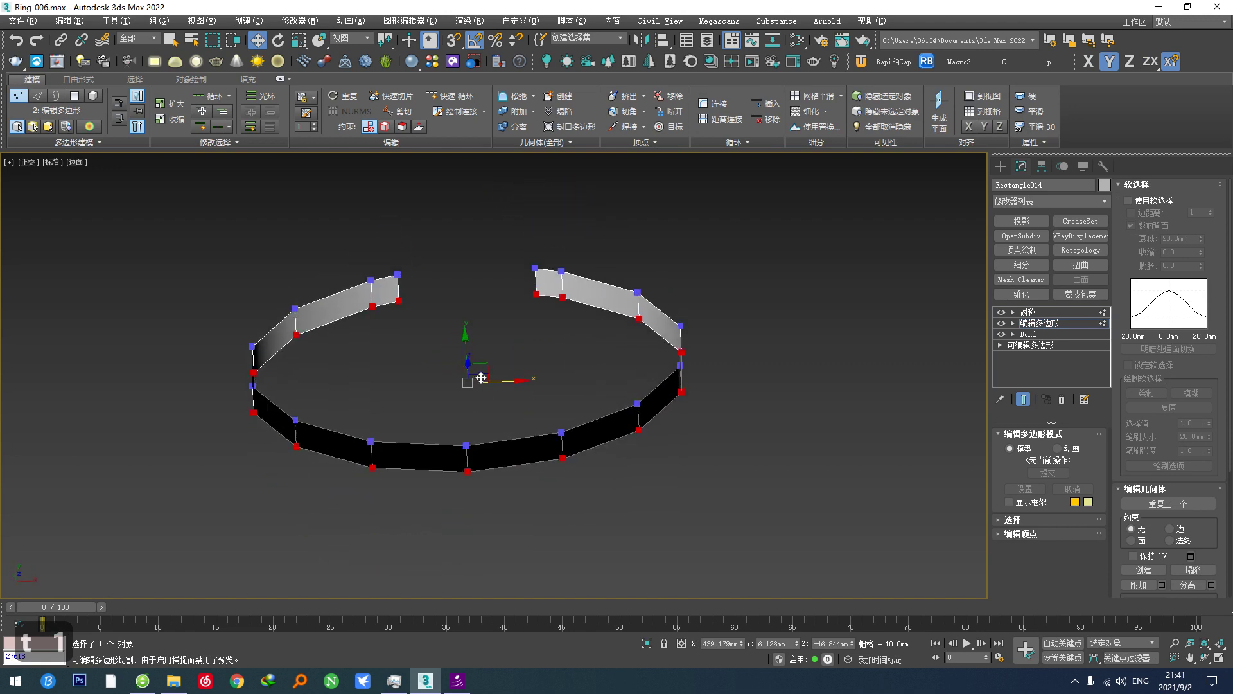
{"action": "left_click_drag", "start_coordinate": [465, 345], "coordinate": [467, 353]}
{"action": "middle_click_drag", "start_coordinate": [465, 368], "coordinate": [457, 401]}
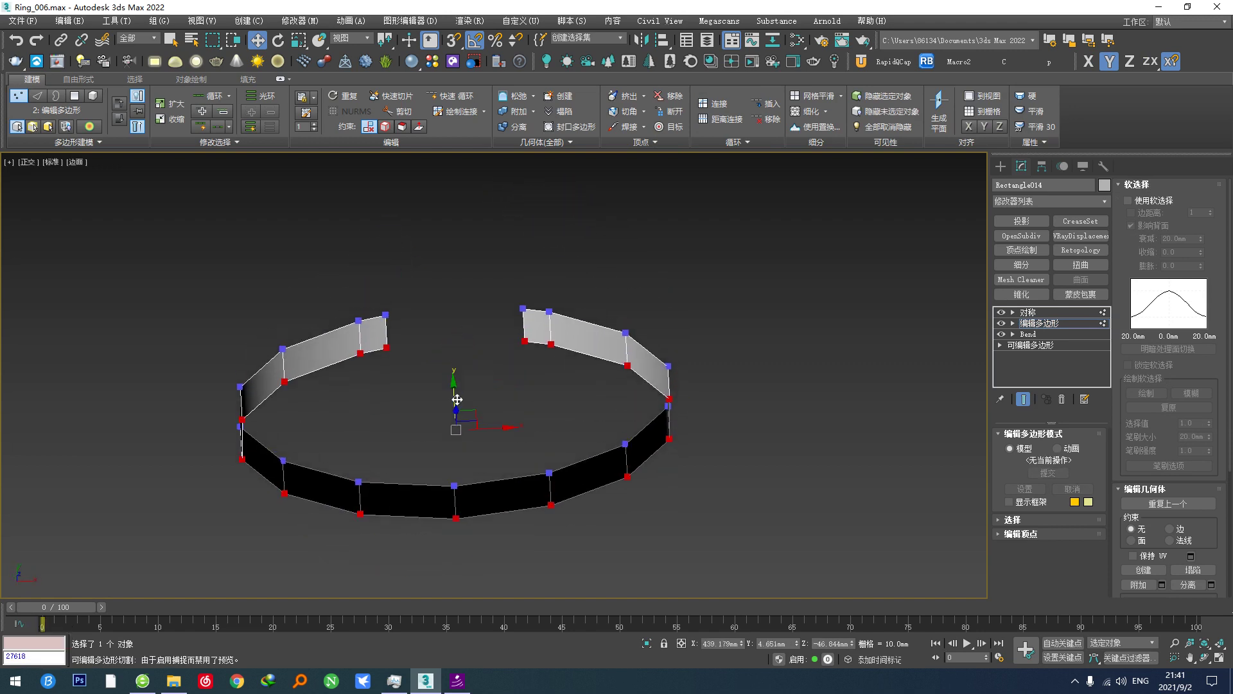
Move the band's end edge at the gap and the adjacent cross edge down along Y to curve the ends.
{"action": "key", "text": "t"}
{"action": "key", "text": "2"}
{"action": "left_click", "coordinate": [623, 341]}
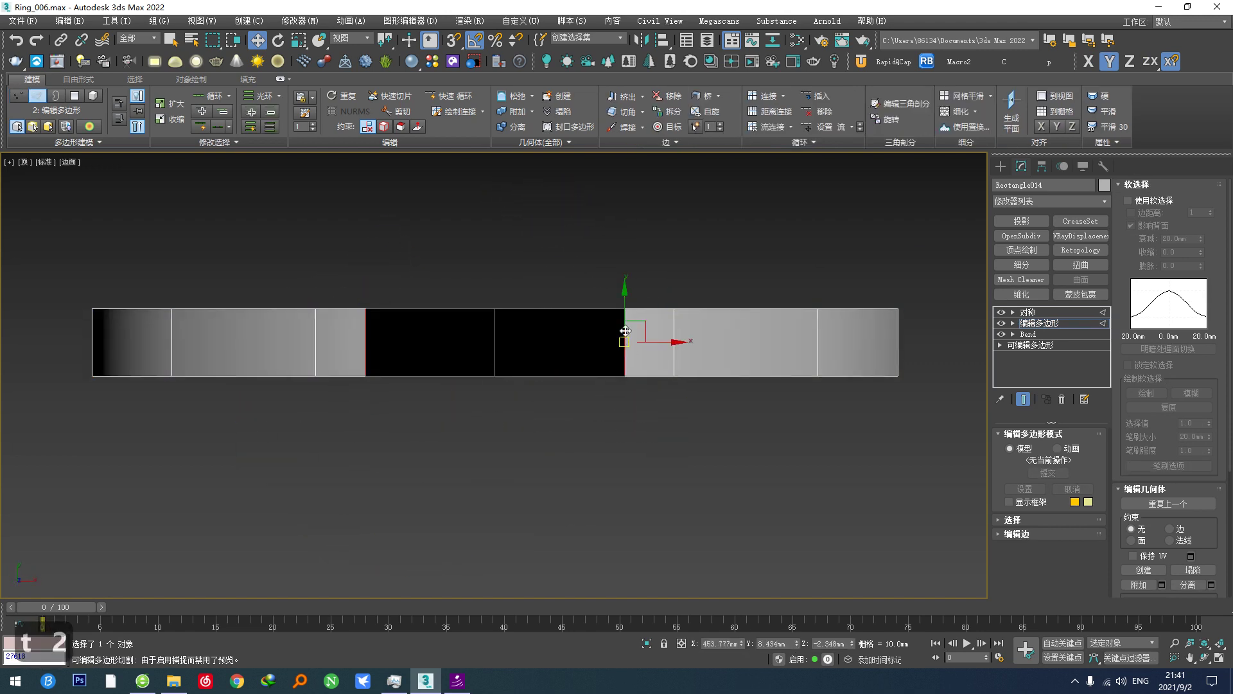
{"action": "left_click_drag", "start_coordinate": [624, 335], "coordinate": [623, 387]}
{"action": "left_click", "coordinate": [672, 336]}
{"action": "left_click_drag", "start_coordinate": [670, 322], "coordinate": [675, 358]}
{"action": "key", "text": "ctrl+z"}
Insert two extra cross edges with Swift Loop in the sloping part of the band near the gap.
{"action": "key", "text": "shift+v"}
{"action": "left_click", "coordinate": [649, 359], "text": "shift"}
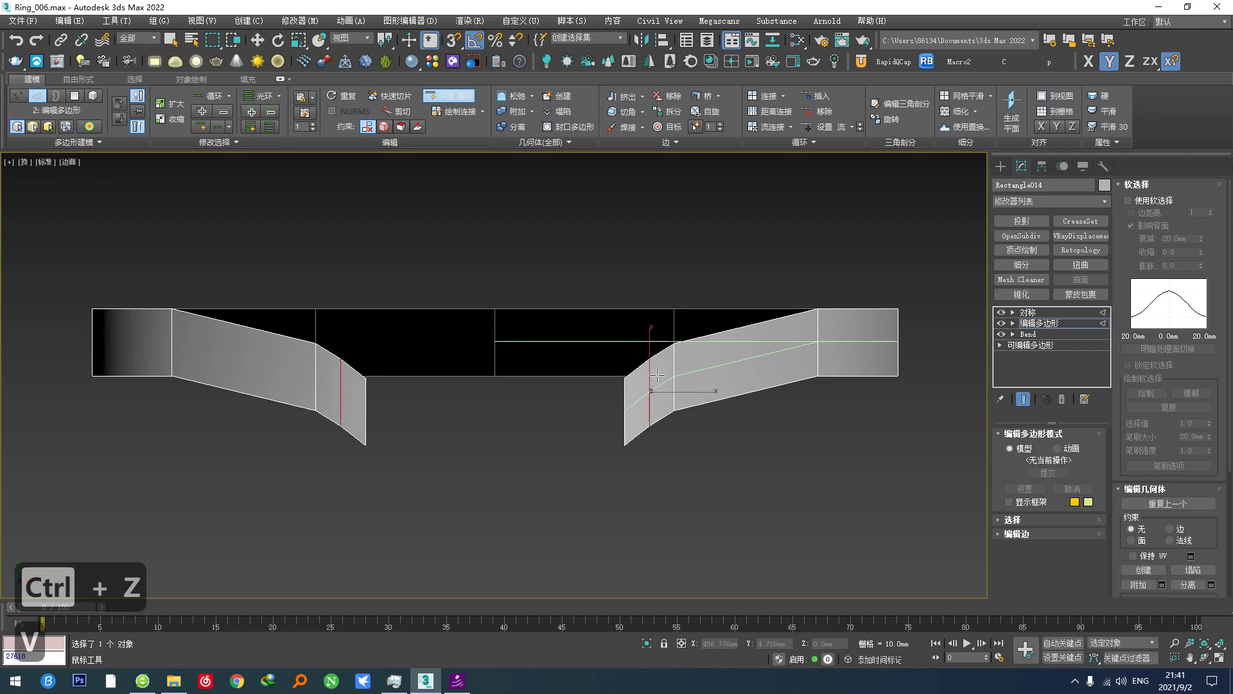
{"action": "left_click", "coordinate": [746, 347], "text": "shift"}
{"action": "right_click", "coordinate": [753, 444]}
Examine how the copied ring's shank curves into its setting and compare it with the new band.
{"action": "middle_click_drag", "start_coordinate": [514, 389], "coordinate": [475, 344], "text": "alt"}
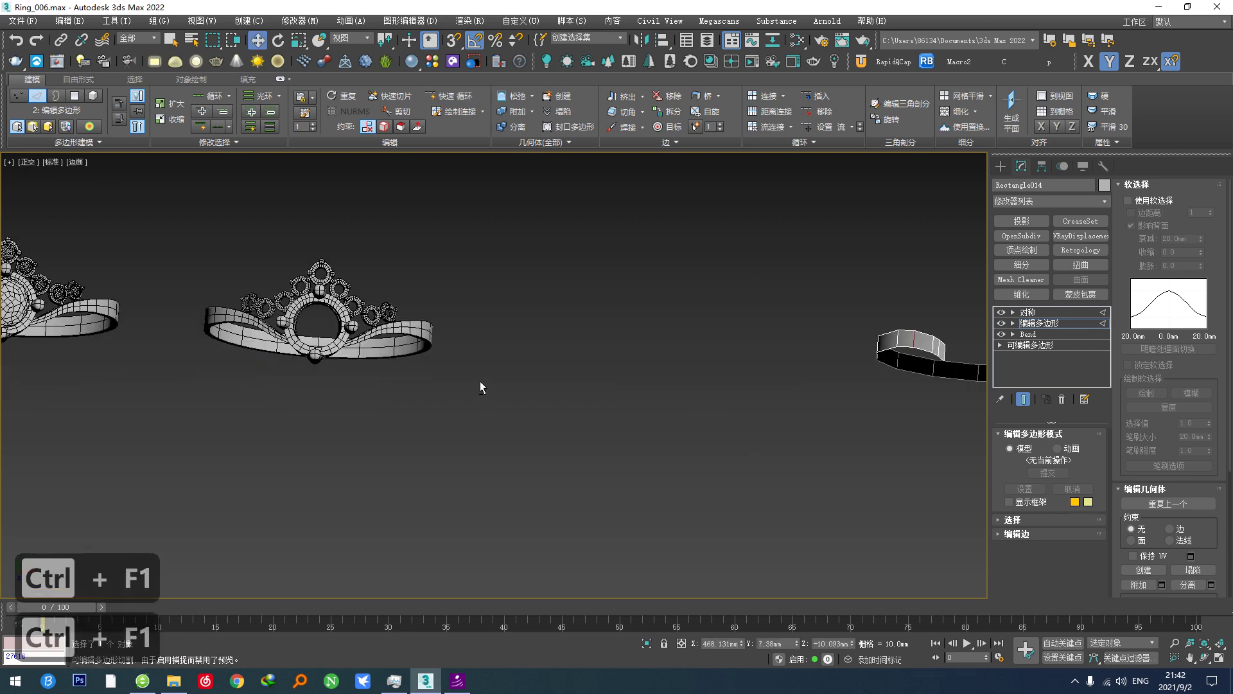
{"action": "scroll", "coordinate": [347, 427], "scroll_direction": "up", "scroll_amount": 4}
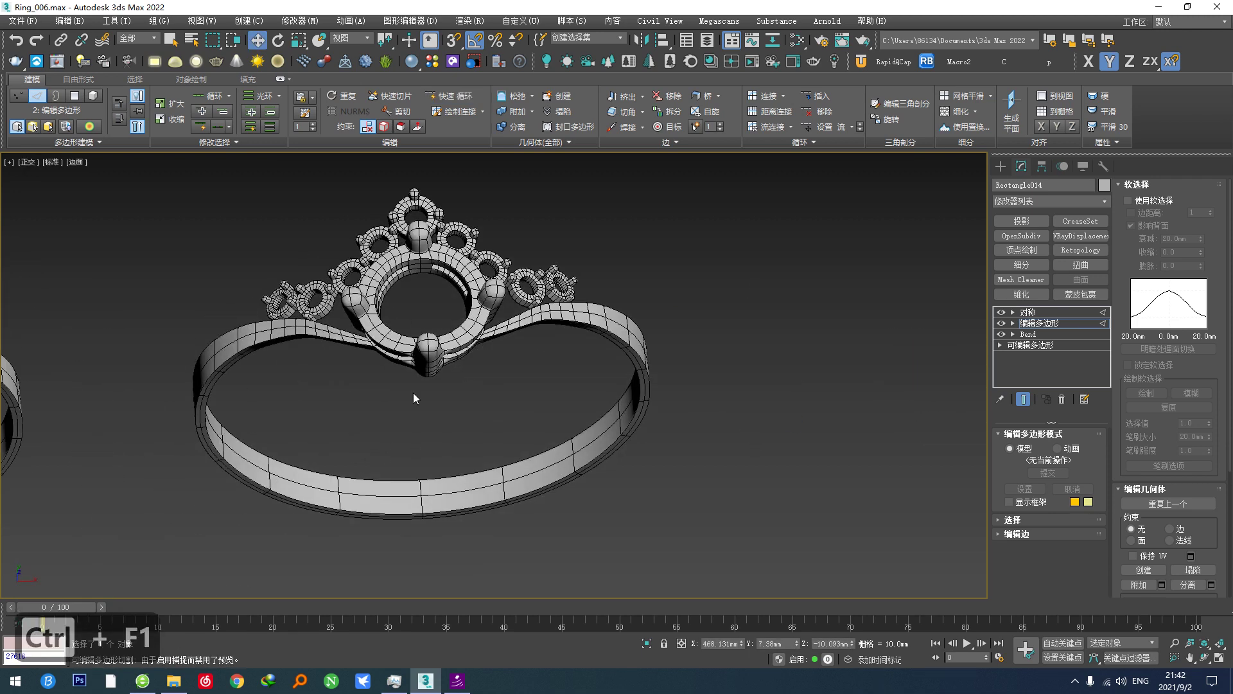
{"action": "scroll", "coordinate": [414, 392], "scroll_direction": "down", "scroll_amount": 4}
{"action": "middle_click_drag", "start_coordinate": [966, 398], "coordinate": [651, 402]}
{"action": "scroll", "coordinate": [649, 385], "scroll_direction": "up", "scroll_amount": 3}
{"action": "scroll", "coordinate": [541, 353], "scroll_direction": "down", "scroll_amount": 3}
{"action": "key", "text": "t"}
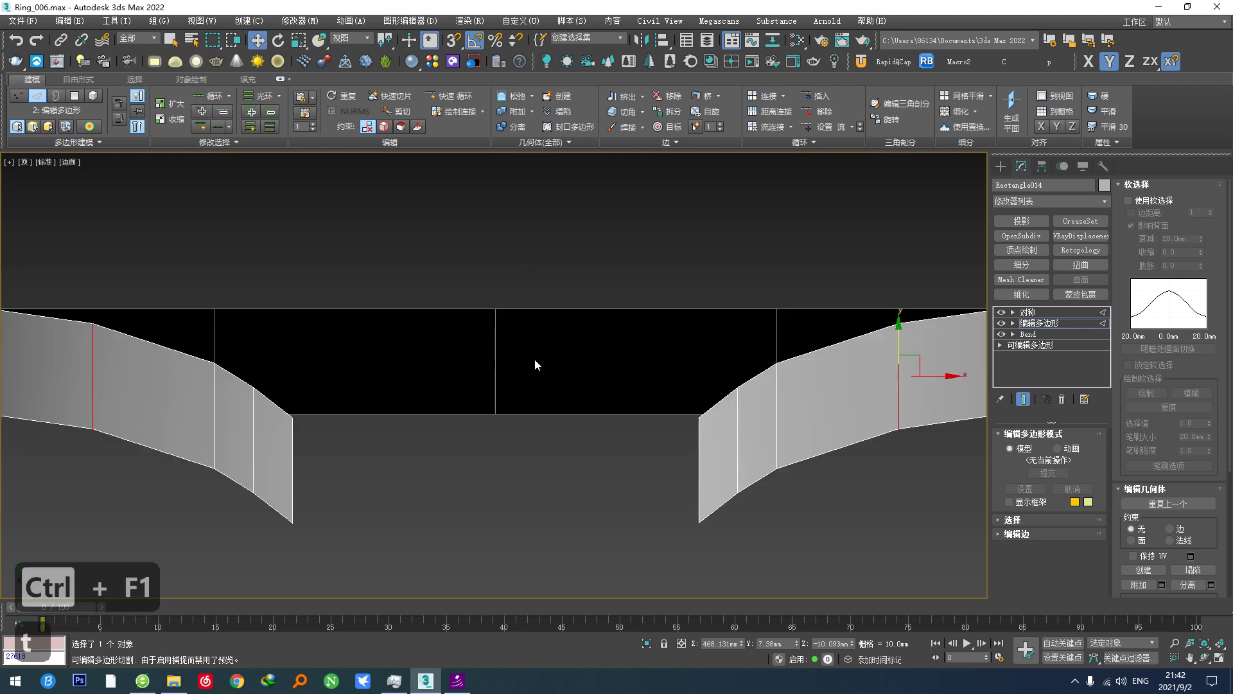
Slide the cross edges near the gap along the band in the top view to even out their spacing.
{"action": "left_click", "coordinate": [553, 362]}
{"action": "key", "text": "s"}
{"action": "left_click", "coordinate": [525, 370]}
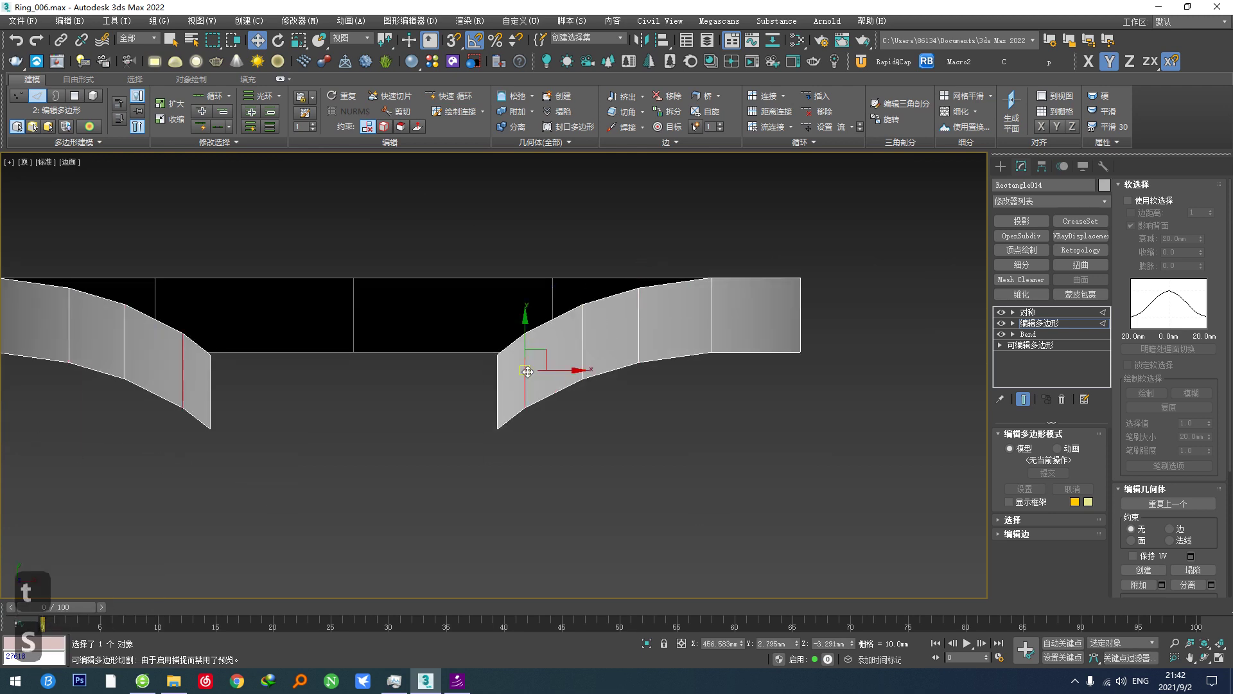
{"action": "key", "text": "s"}
{"action": "key", "text": "s"}
{"action": "middle_click_drag", "start_coordinate": [629, 381], "coordinate": [572, 429]}
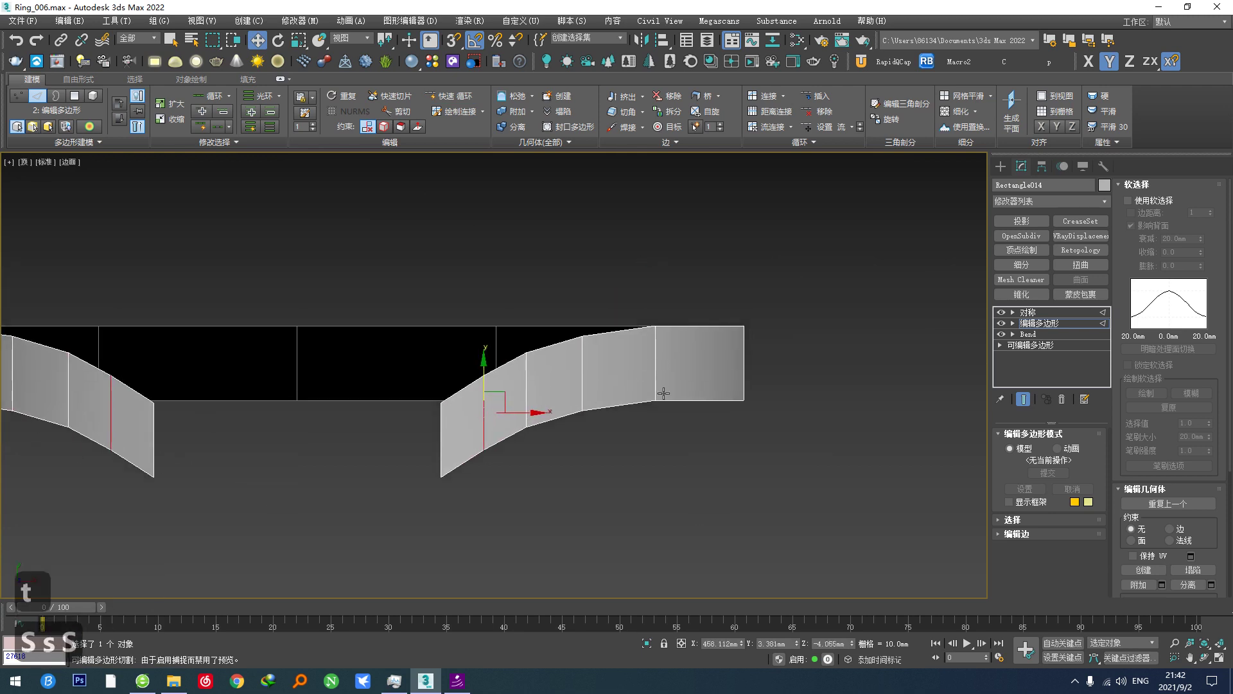
Slide the cross edges farther around the band's curve to distribute its segments more evenly.
{"action": "middle_click_drag", "start_coordinate": [664, 393], "coordinate": [631, 384], "text": "alt"}
{"action": "key", "text": "v"}
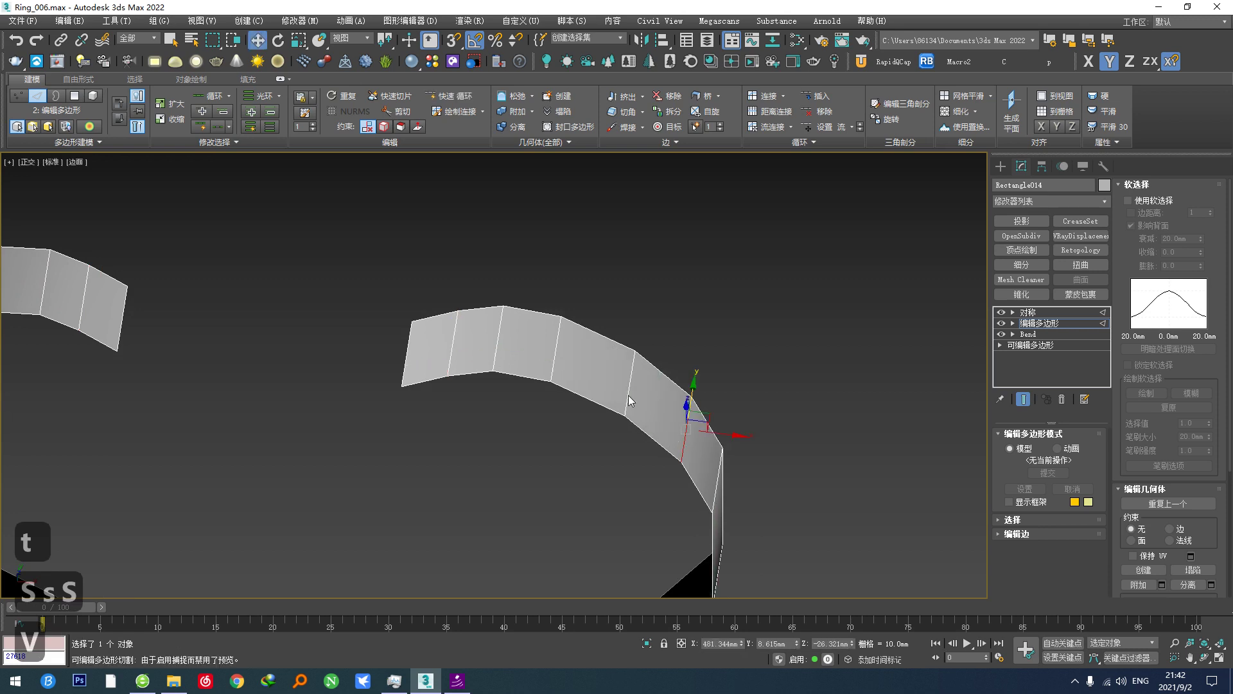
{"action": "left_click", "coordinate": [629, 400]}
{"action": "key", "text": "s"}
{"action": "left_click", "coordinate": [561, 361]}
{"action": "key", "text": "s"}
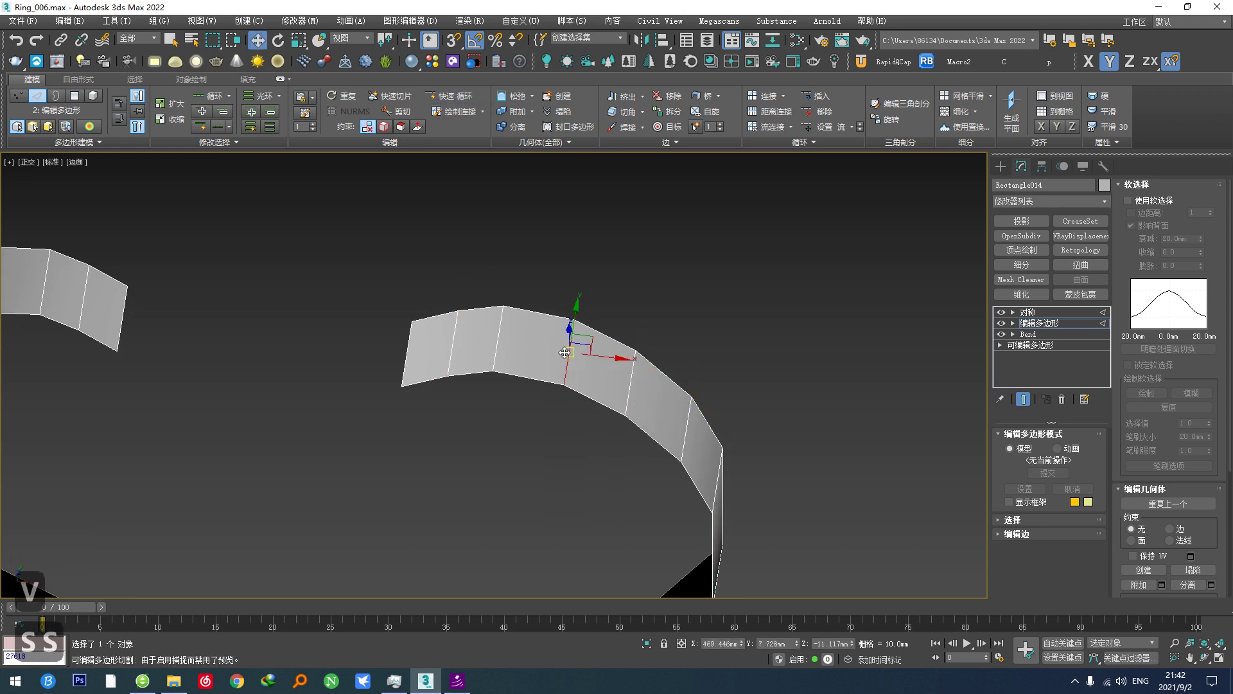
Slide the cross edges nearest the gap along the band in the top view to even out the sloping segments.
{"action": "key", "text": "t"}
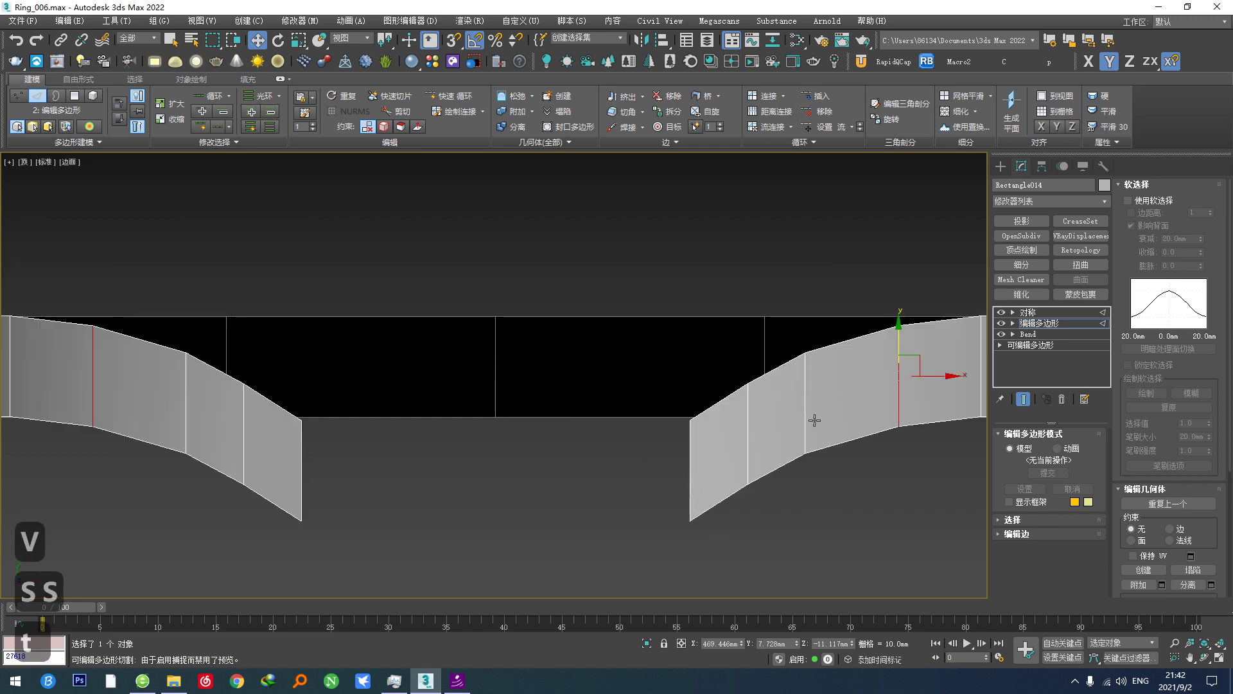
{"action": "middle_click_drag", "start_coordinate": [804, 418], "coordinate": [611, 359]}
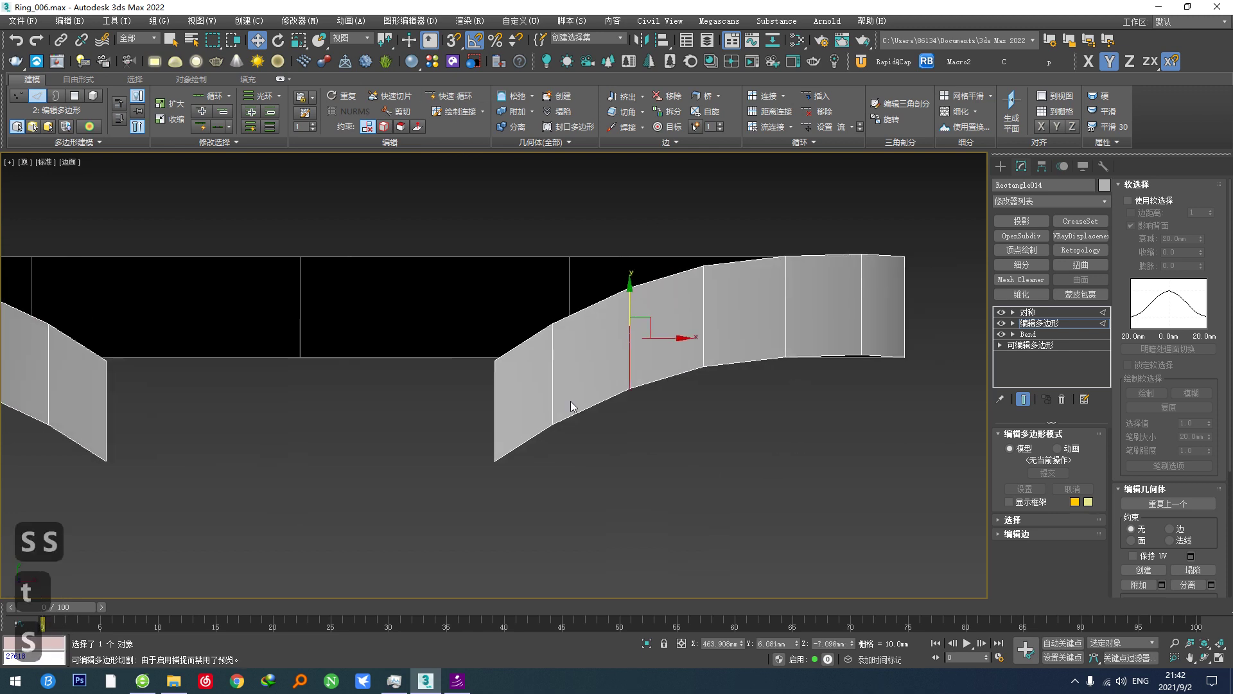
{"action": "left_click", "coordinate": [552, 406]}
{"action": "key", "text": "s"}
{"action": "scroll", "coordinate": [588, 413], "scroll_direction": "down", "scroll_amount": 3}
{"action": "scroll", "coordinate": [611, 422], "scroll_direction": "down", "scroll_amount": 2}
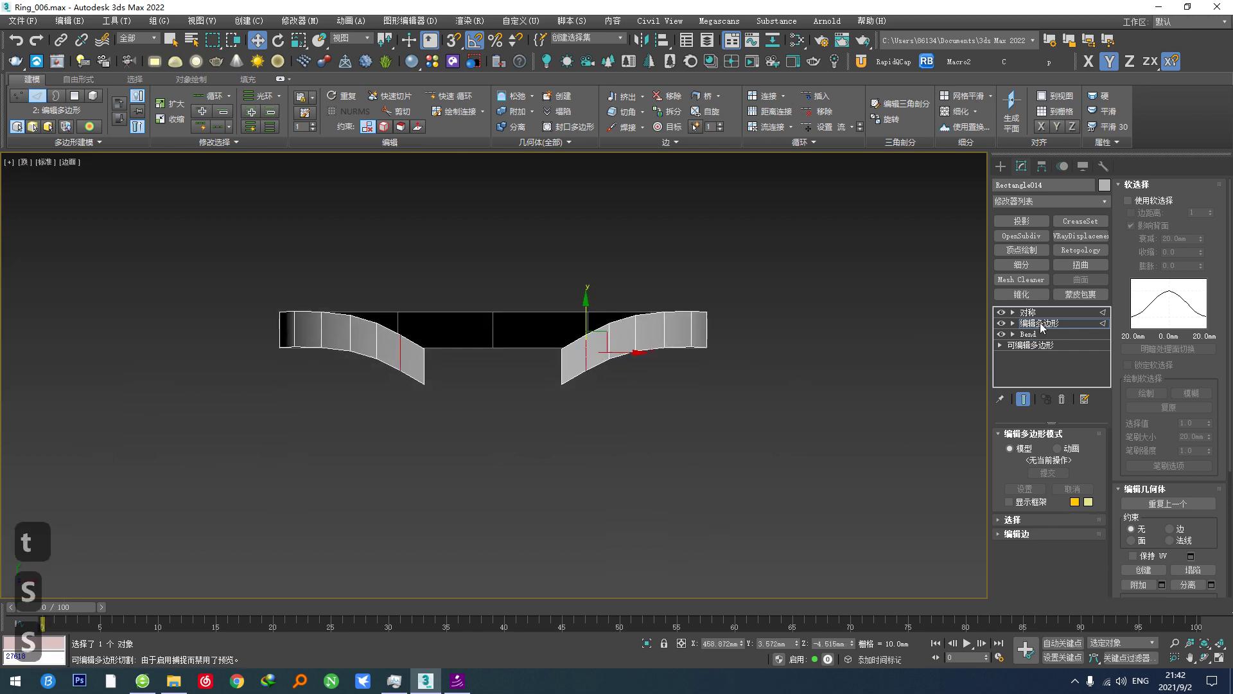
Check the finished rings' settings in the top view and draw a circle about 22.5 mm in radius over the band's gap.
{"action": "left_click", "coordinate": [903, 441]}
{"action": "scroll", "coordinate": [572, 457], "scroll_direction": "down", "scroll_amount": 5}
{"action": "scroll", "coordinate": [353, 432], "scroll_direction": "up", "scroll_amount": 6}
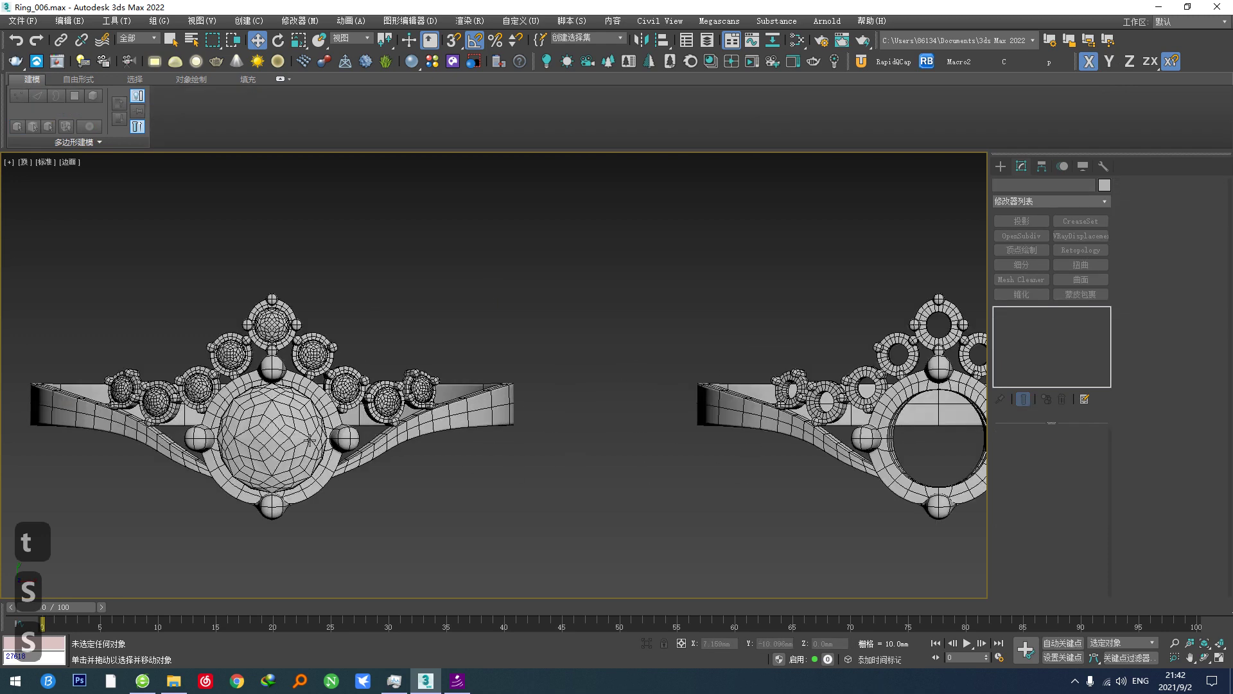
{"action": "scroll", "coordinate": [663, 407], "scroll_direction": "down", "scroll_amount": 5}
{"action": "scroll", "coordinate": [578, 404], "scroll_direction": "up", "scroll_amount": 6}
{"action": "middle_click_drag", "start_coordinate": [662, 404], "coordinate": [510, 418]}
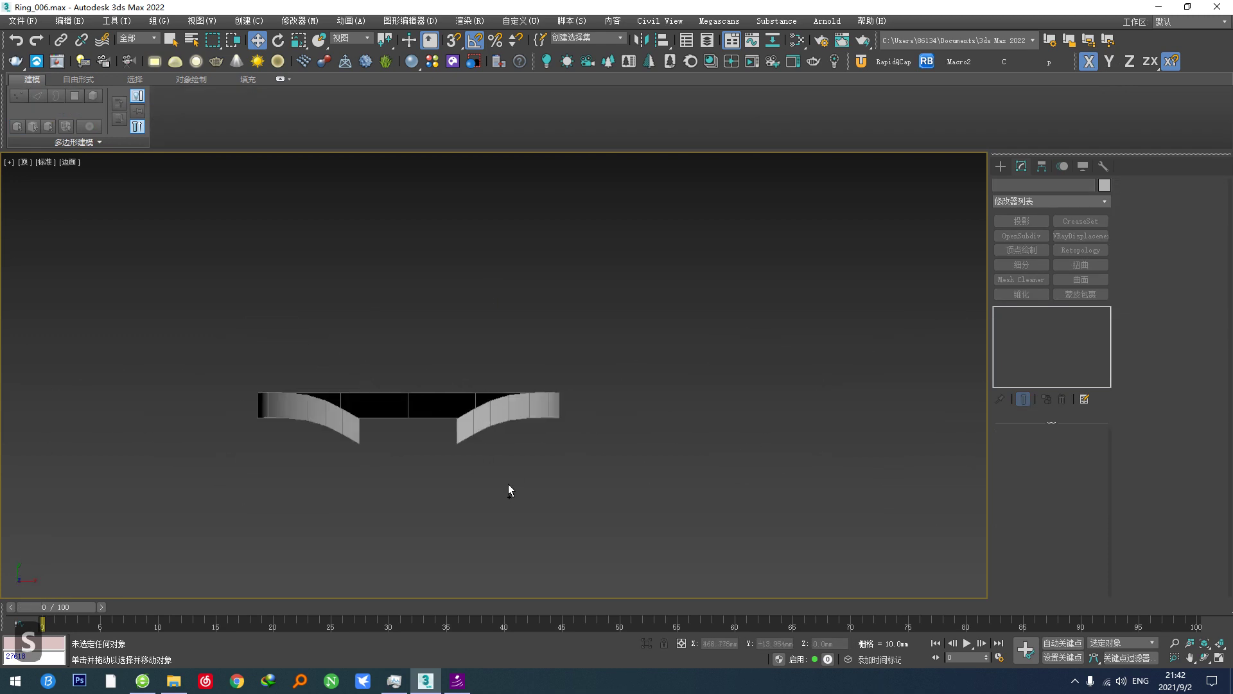
{"action": "right_click", "coordinate": [511, 487]}
{"action": "left_click", "coordinate": [533, 427]}
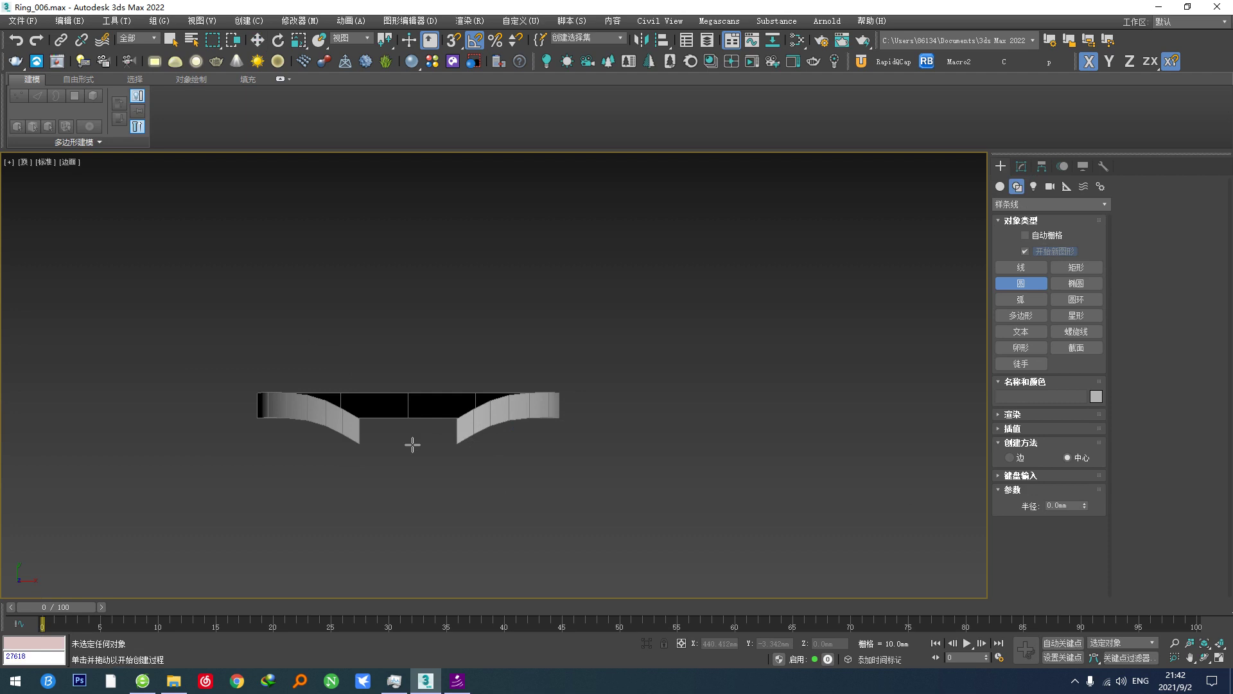
{"action": "left_click_drag", "start_coordinate": [407, 435], "coordinate": [481, 434]}
{"action": "key", "text": "w"}
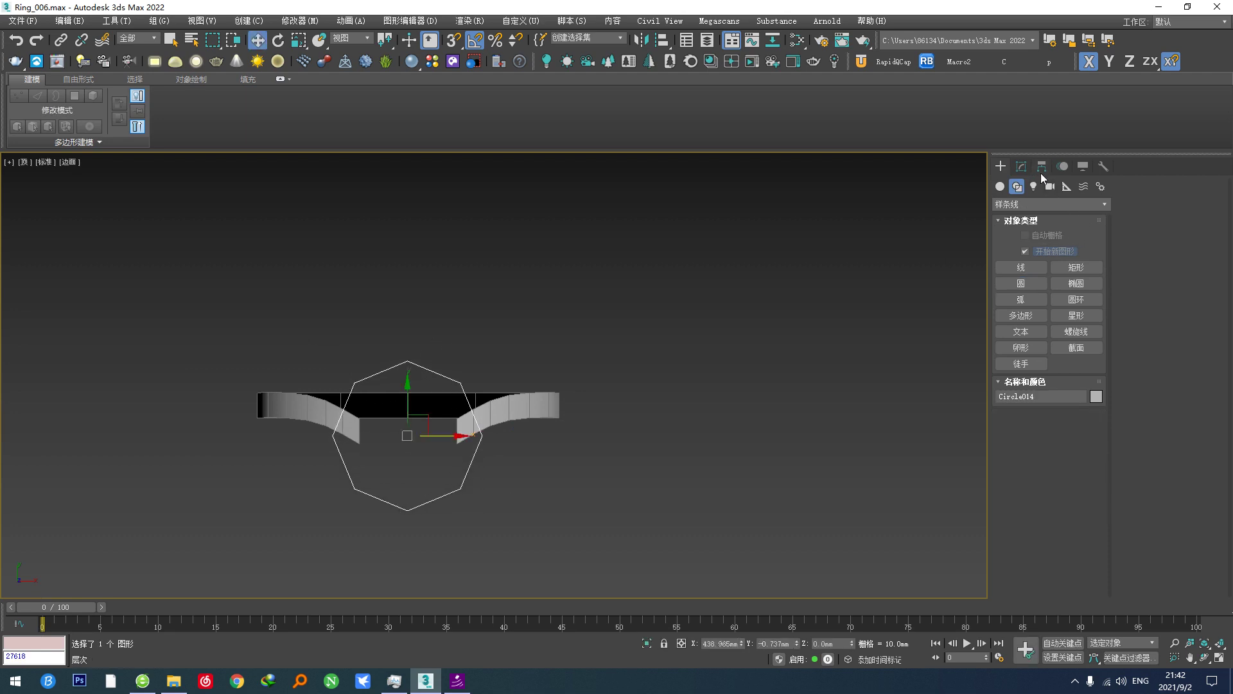
Set the large circle's interpolation steps to 3.
{"action": "left_click", "coordinate": [1022, 166]}
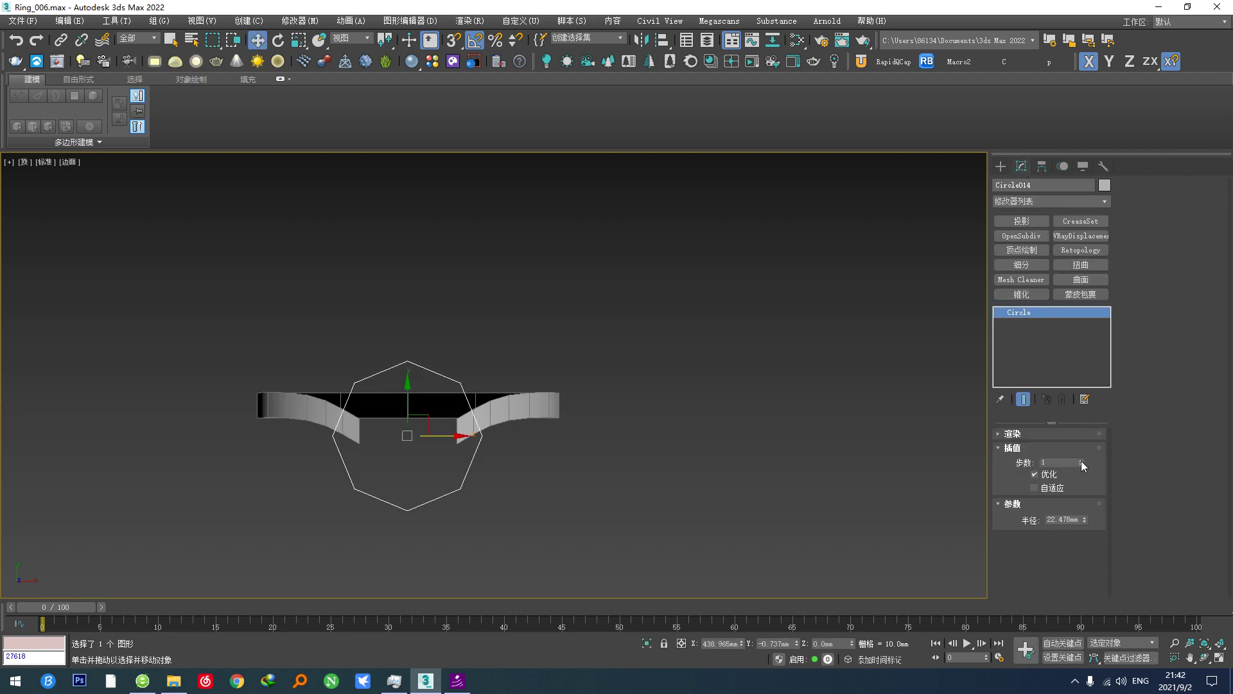
{"action": "left_click", "coordinate": [1081, 461]}
{"action": "left_click", "coordinate": [1081, 461]}
{"action": "scroll", "coordinate": [415, 476], "scroll_direction": "up", "scroll_amount": 3}
Align the large circle to the band and reduce its radius to about 15.3 mm to fit the gap.
{"action": "key", "text": "alt+a"}
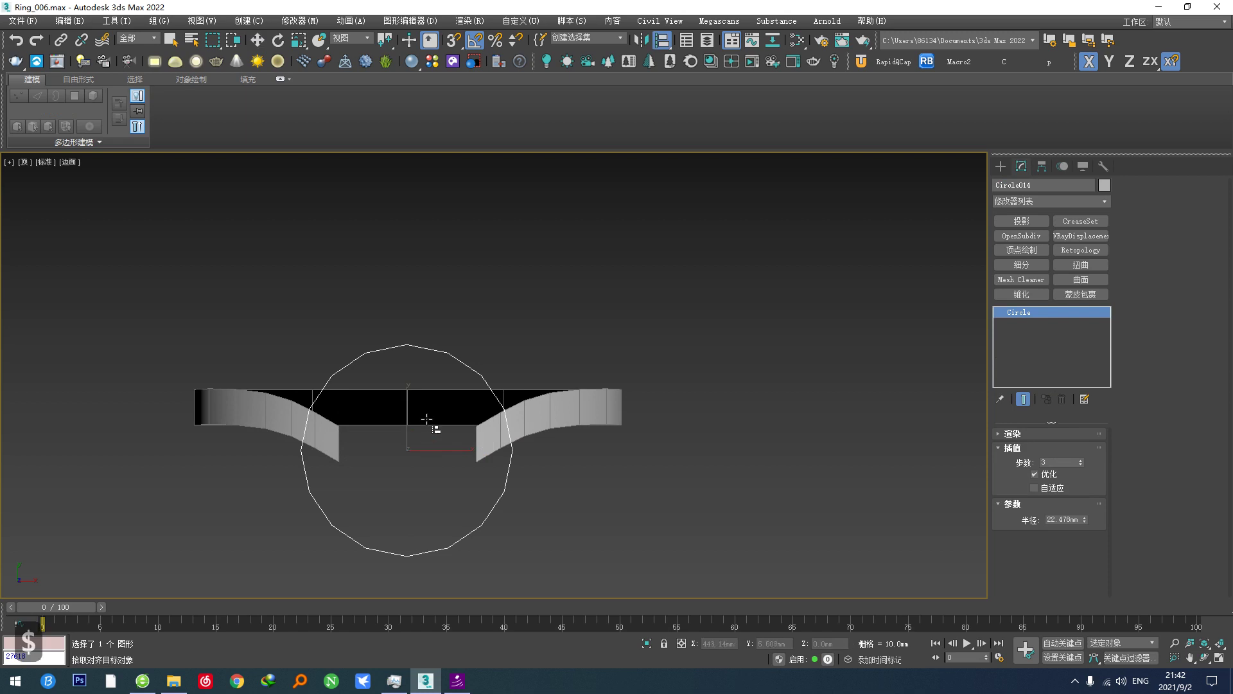
{"action": "left_click", "coordinate": [427, 419]}
{"action": "left_click", "coordinate": [617, 445]}
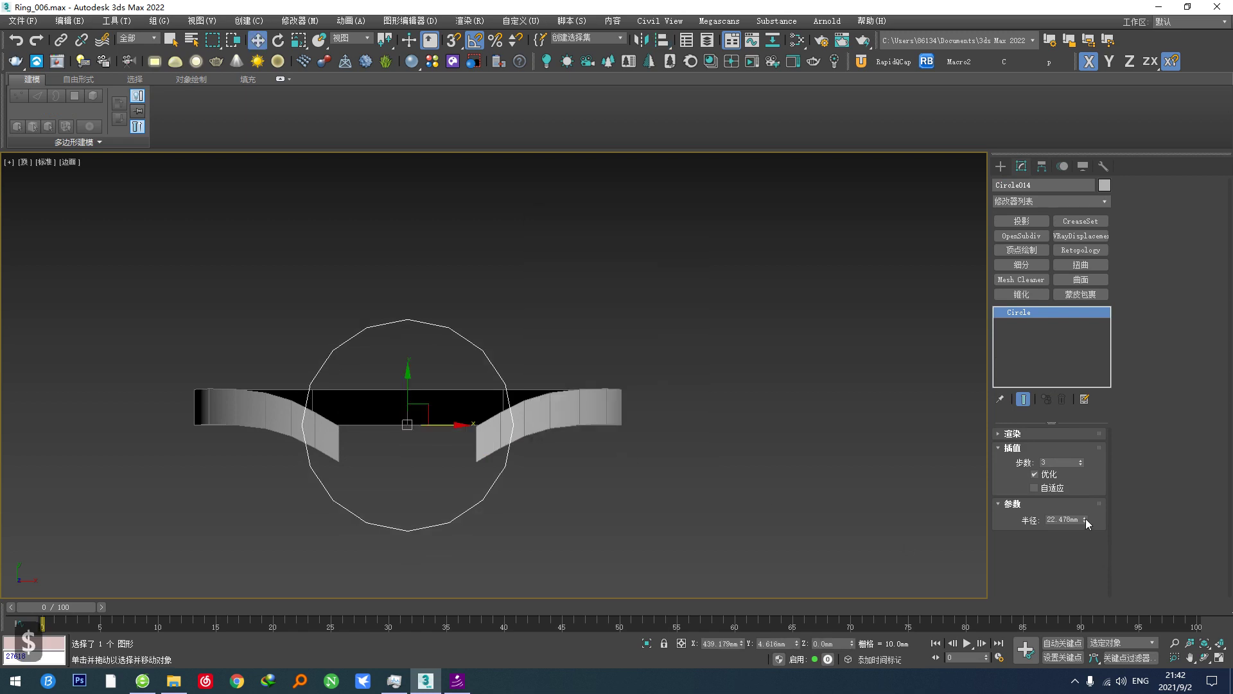
{"action": "left_click_drag", "start_coordinate": [1085, 519], "coordinate": [1084, 544]}
{"action": "scroll", "coordinate": [479, 398], "scroll_direction": "up", "scroll_amount": 5}
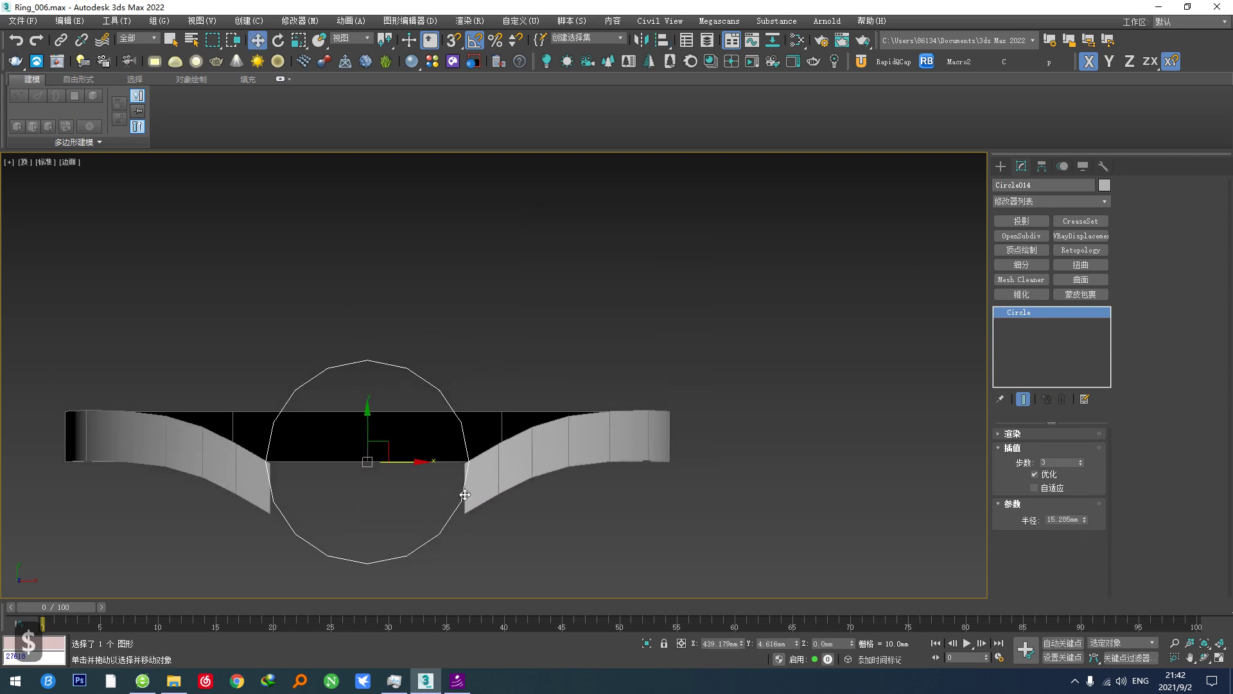
Convert the large circle to an editable poly and select its single face.
{"action": "key", "text": "F5"}
{"action": "key", "text": "4"}
{"action": "left_click", "coordinate": [357, 419]}
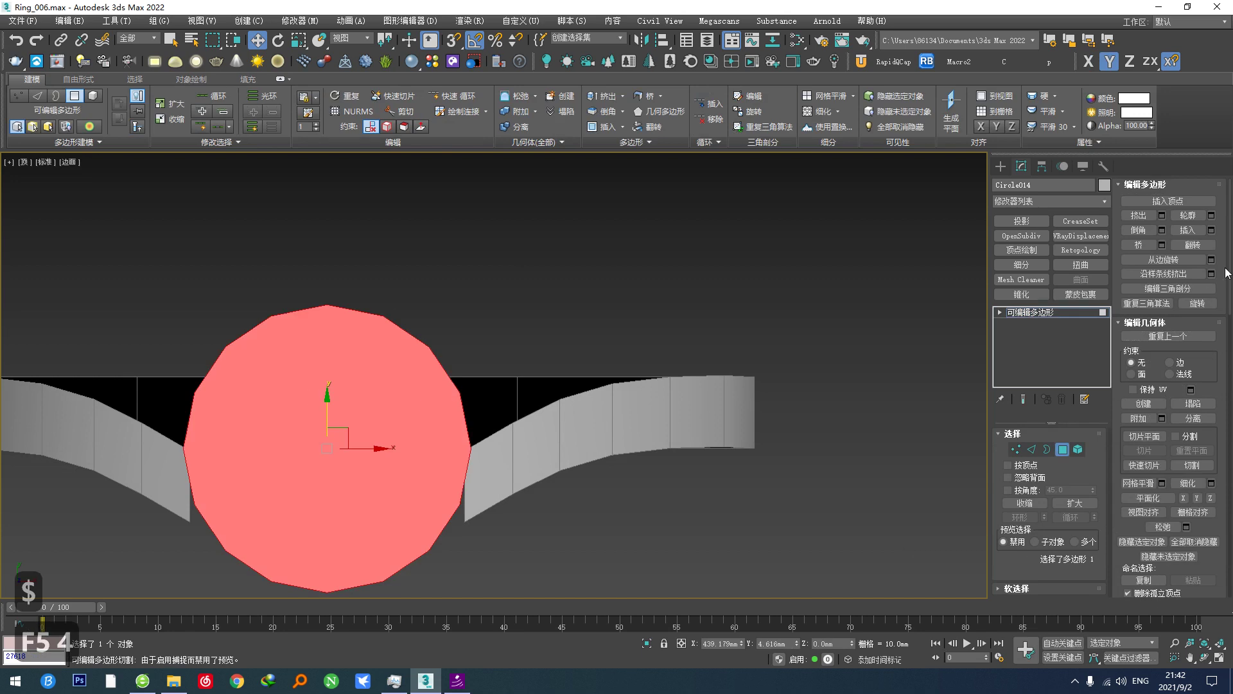
Inset the disc's face and delete the inner polygon to leave a flat ring.
{"action": "left_click", "coordinate": [1196, 236]}
{"action": "left_click_drag", "start_coordinate": [362, 384], "coordinate": [335, 406]}
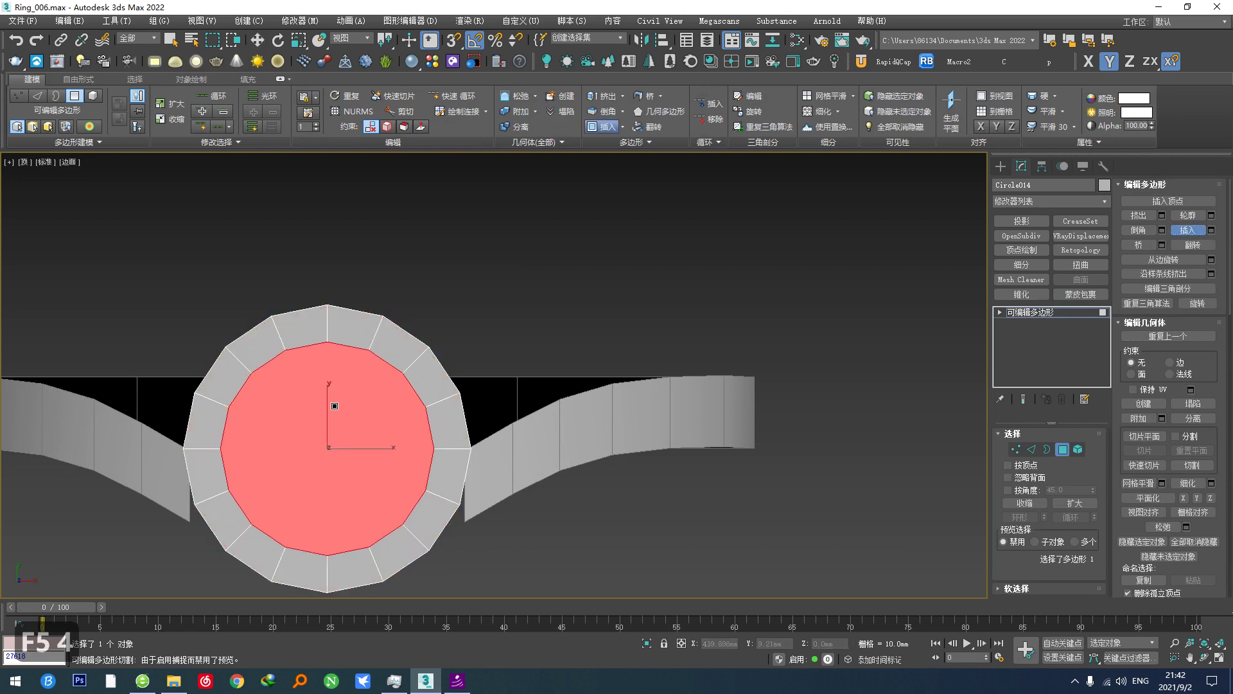
{"action": "right_click", "coordinate": [334, 404]}
{"action": "key", "text": "Delete"}
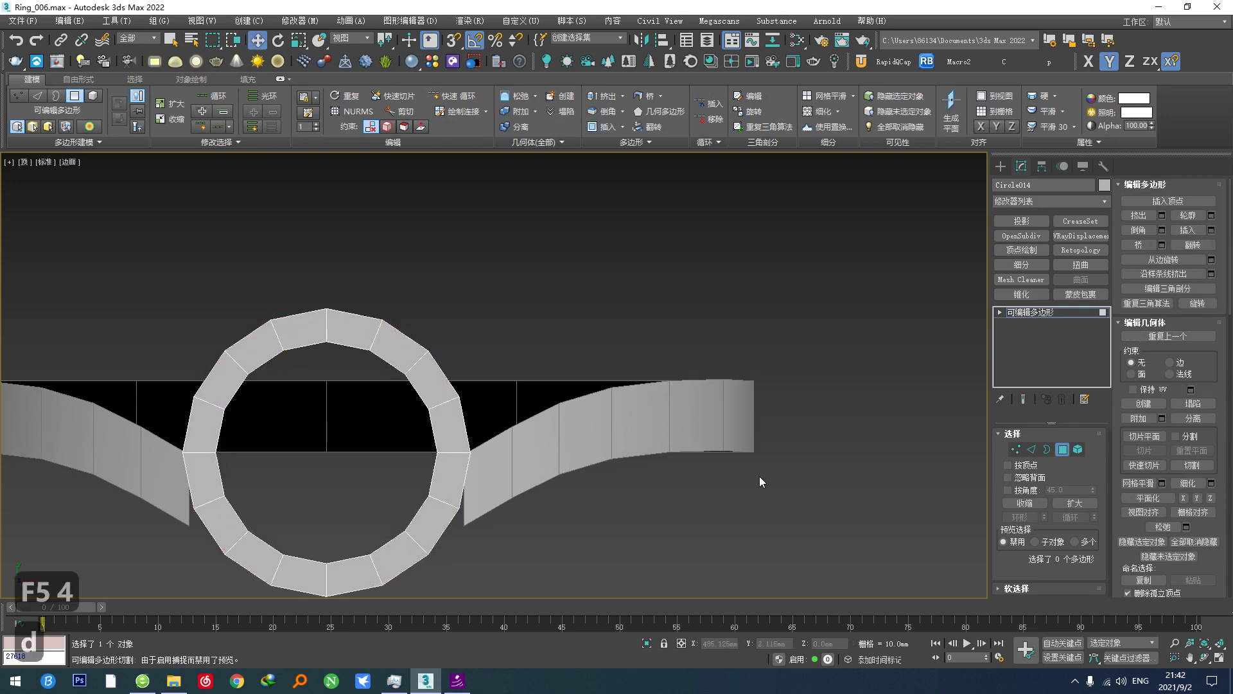
{"action": "left_click", "coordinate": [1062, 449]}
{"action": "middle_click_drag", "start_coordinate": [607, 467], "coordinate": [623, 475]}
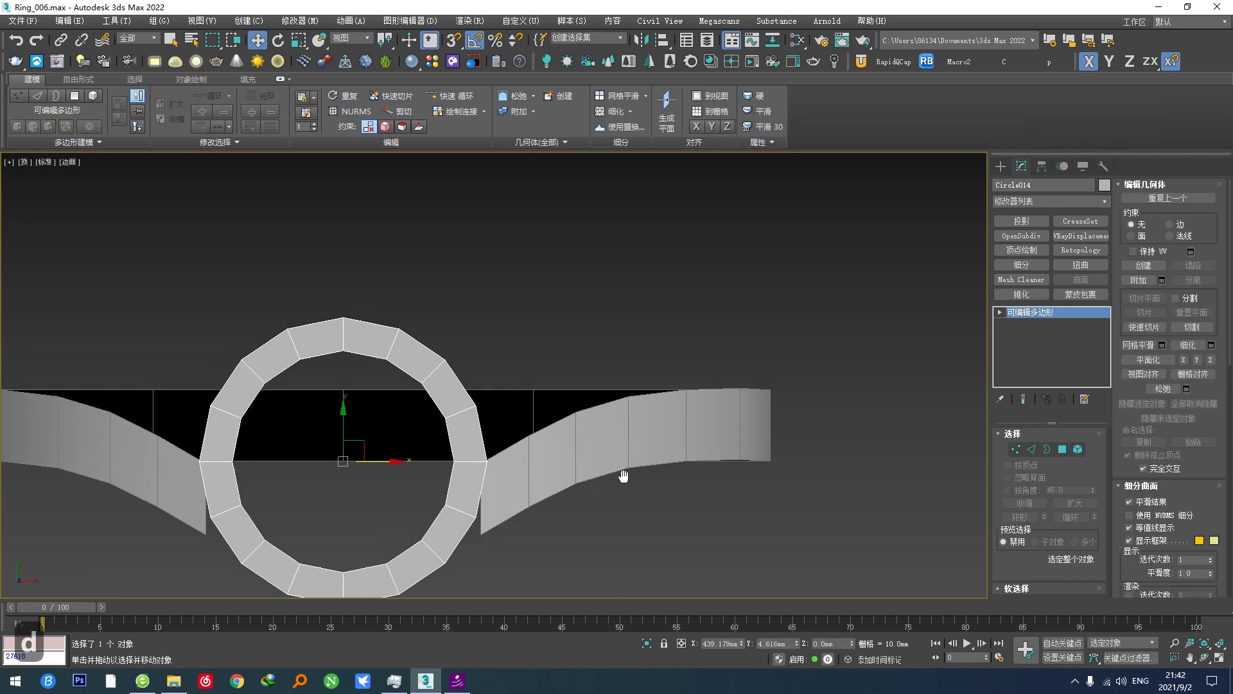
Draw a small circle about 2.1 mm in radius, snapped to the top outer vertex of the flat ring.
{"action": "scroll", "coordinate": [426, 460], "scroll_direction": "up", "scroll_amount": 2}
{"action": "right_click", "coordinate": [441, 441]}
{"action": "left_click", "coordinate": [454, 388]}
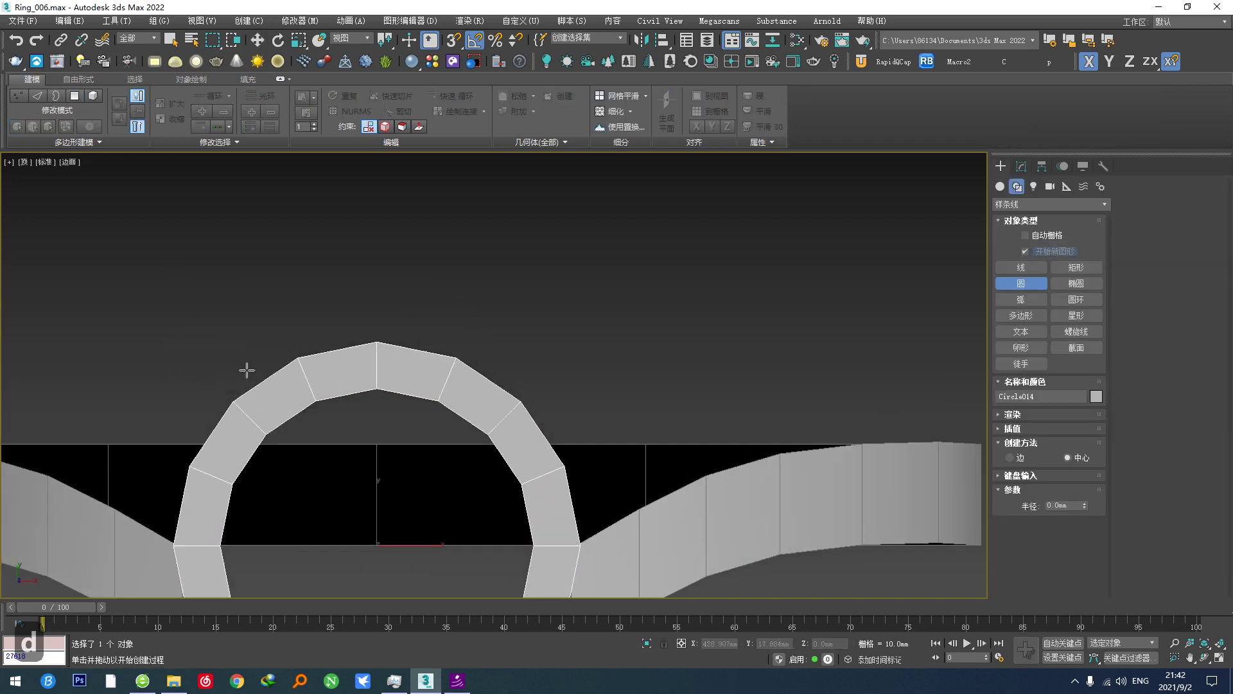
{"action": "key", "text": "s"}
{"action": "left_click_drag", "start_coordinate": [377, 343], "coordinate": [384, 313]}
{"action": "right_click", "coordinate": [417, 299]}
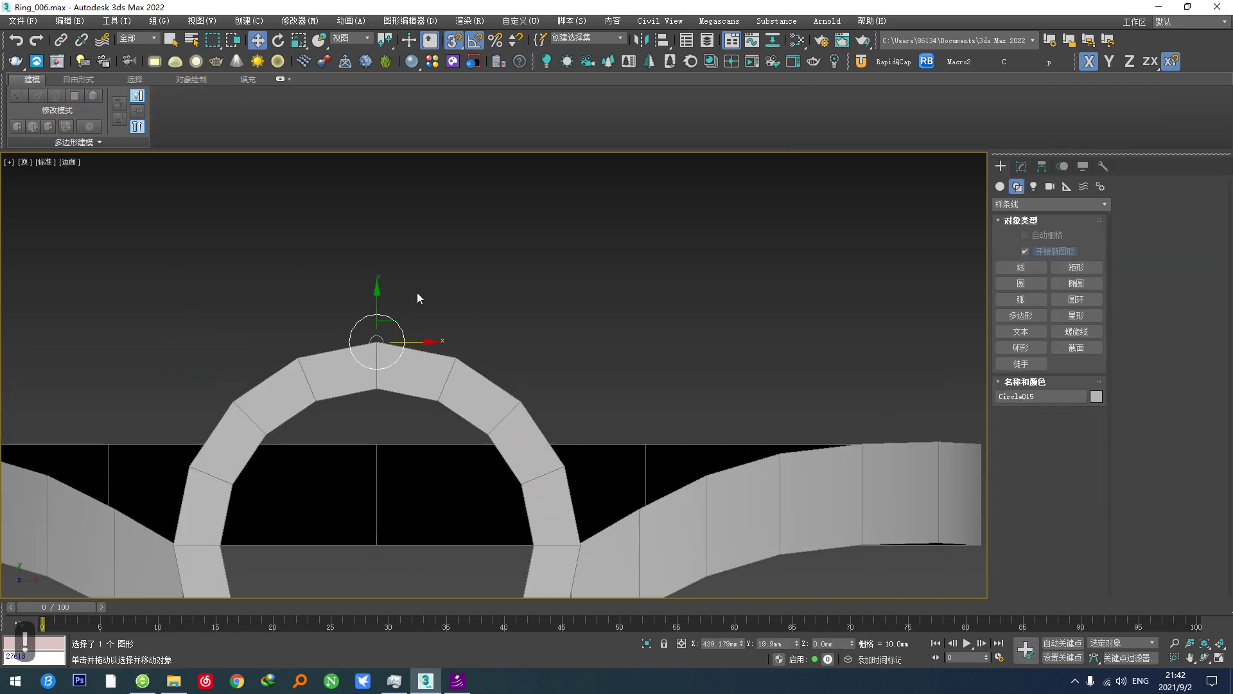
Set the small circle's interpolation steps to 1 to make it an octagon.
{"action": "left_click", "coordinate": [1025, 169]}
{"action": "left_click", "coordinate": [1082, 464]}
{"action": "left_click", "coordinate": [1081, 464]}
{"action": "scroll", "coordinate": [269, 320], "scroll_direction": "up", "scroll_amount": 4}
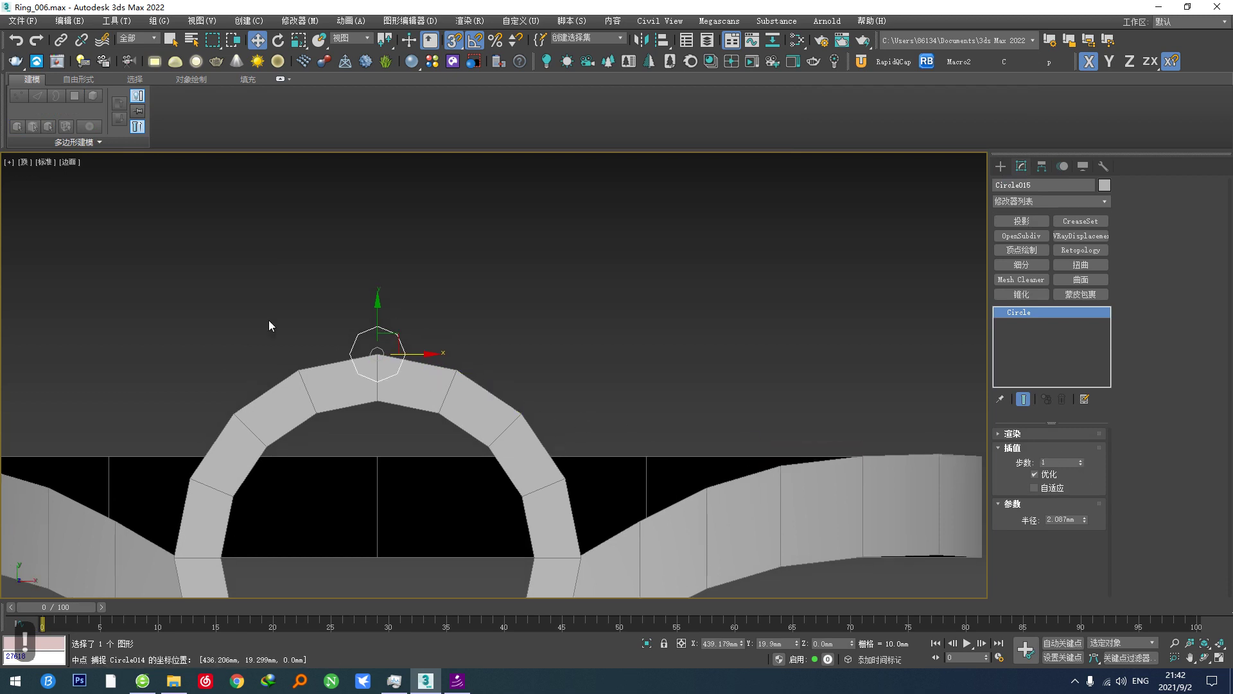
Move the small circle slightly down onto the flat ring and increase its radius to about 2.25 mm.
{"action": "key", "text": "s"}
{"action": "left_click_drag", "start_coordinate": [484, 365], "coordinate": [485, 377]}
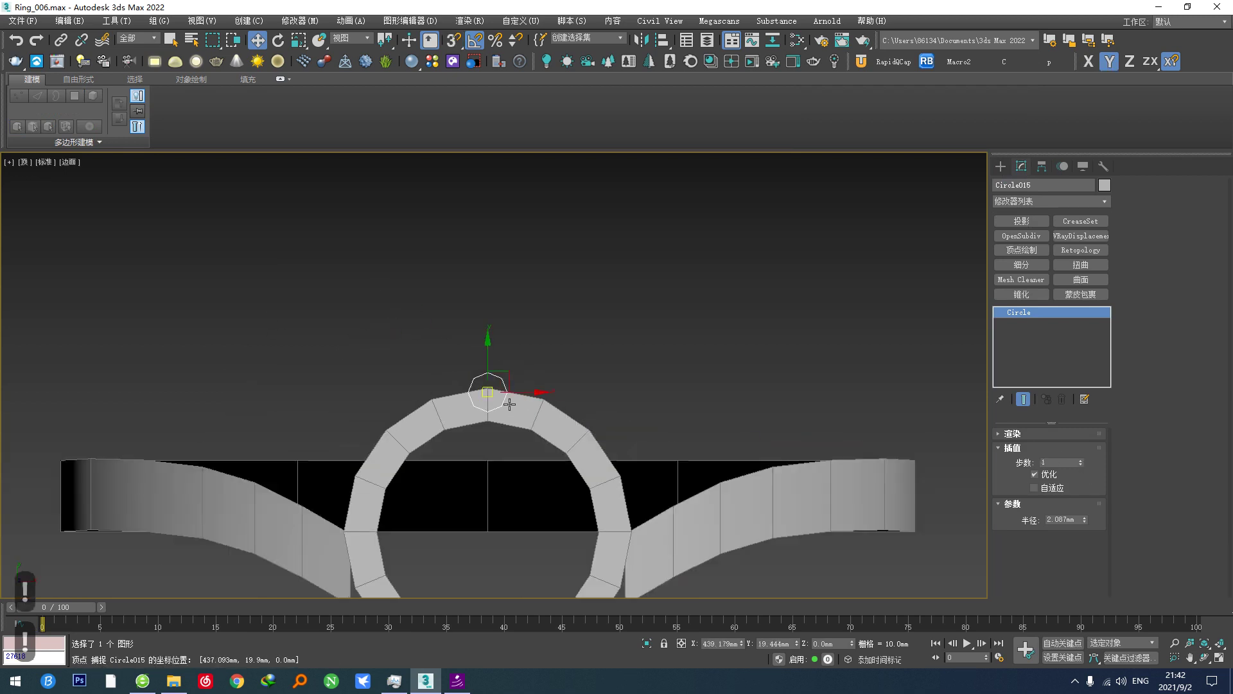
{"action": "scroll", "coordinate": [557, 334], "scroll_direction": "down", "scroll_amount": 5}
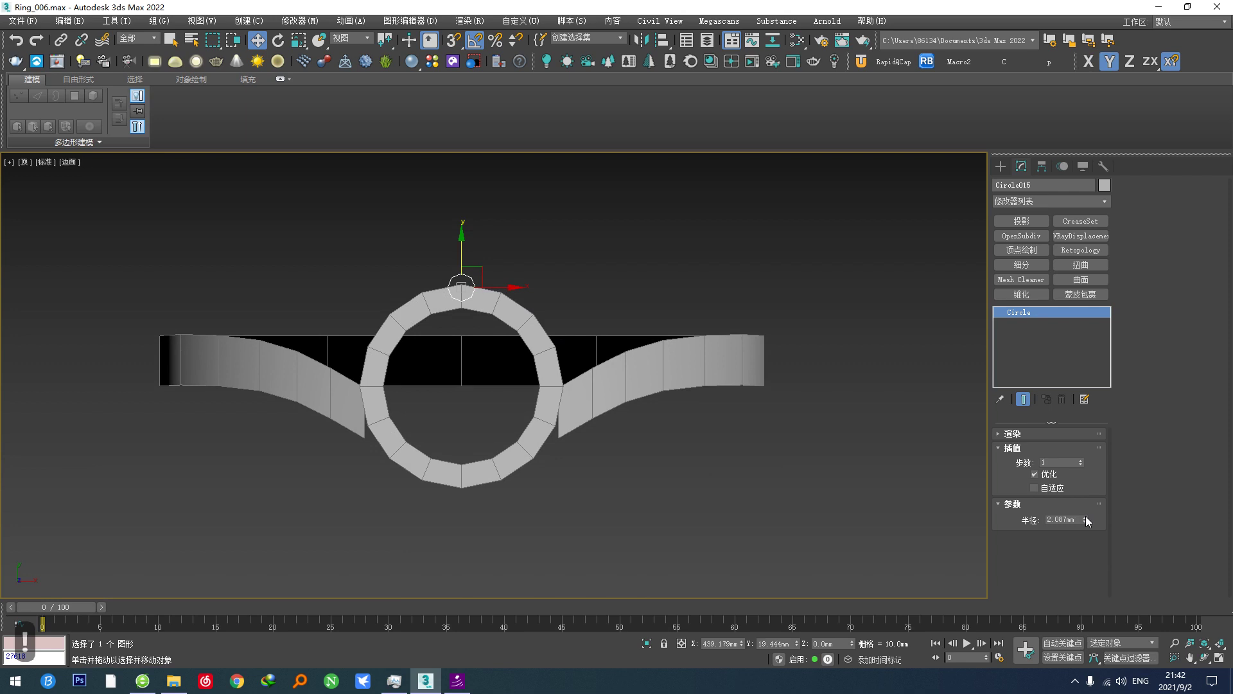
{"action": "left_click_drag", "start_coordinate": [1084, 517], "coordinate": [1085, 508]}
Scale the flat ring's inner border inward to widen the rim.
{"action": "left_click", "coordinate": [535, 345]}
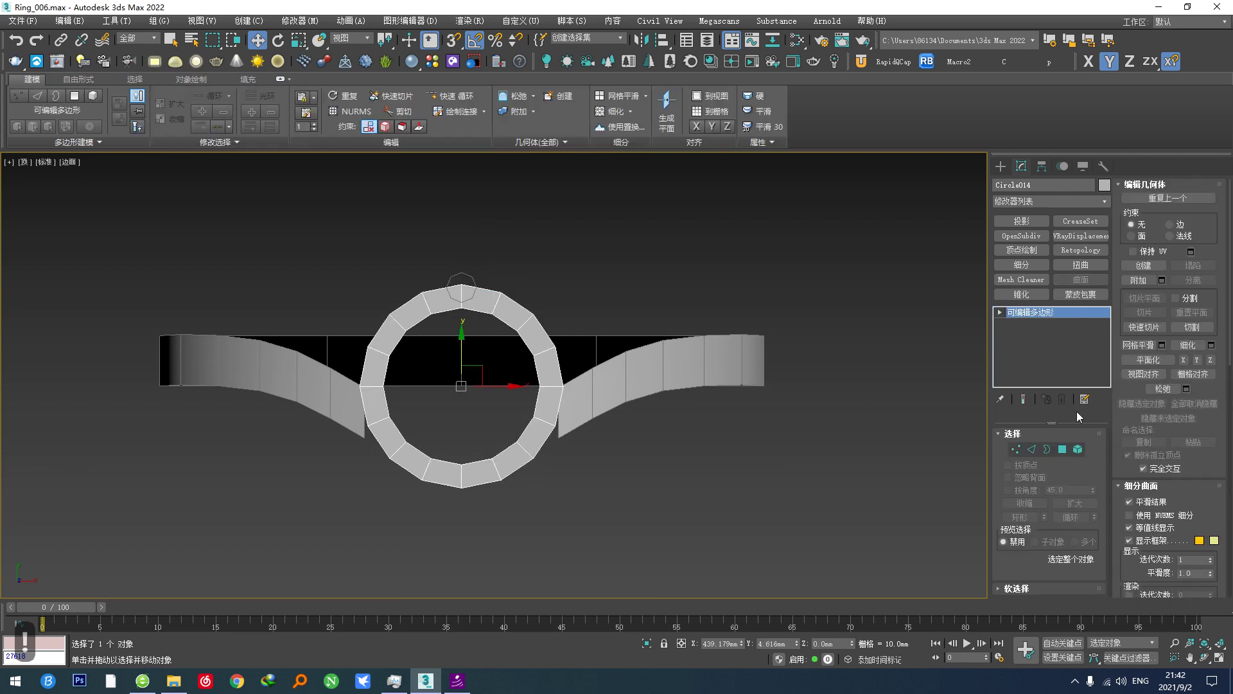
{"action": "left_click", "coordinate": [1047, 449]}
{"action": "key", "text": "r"}
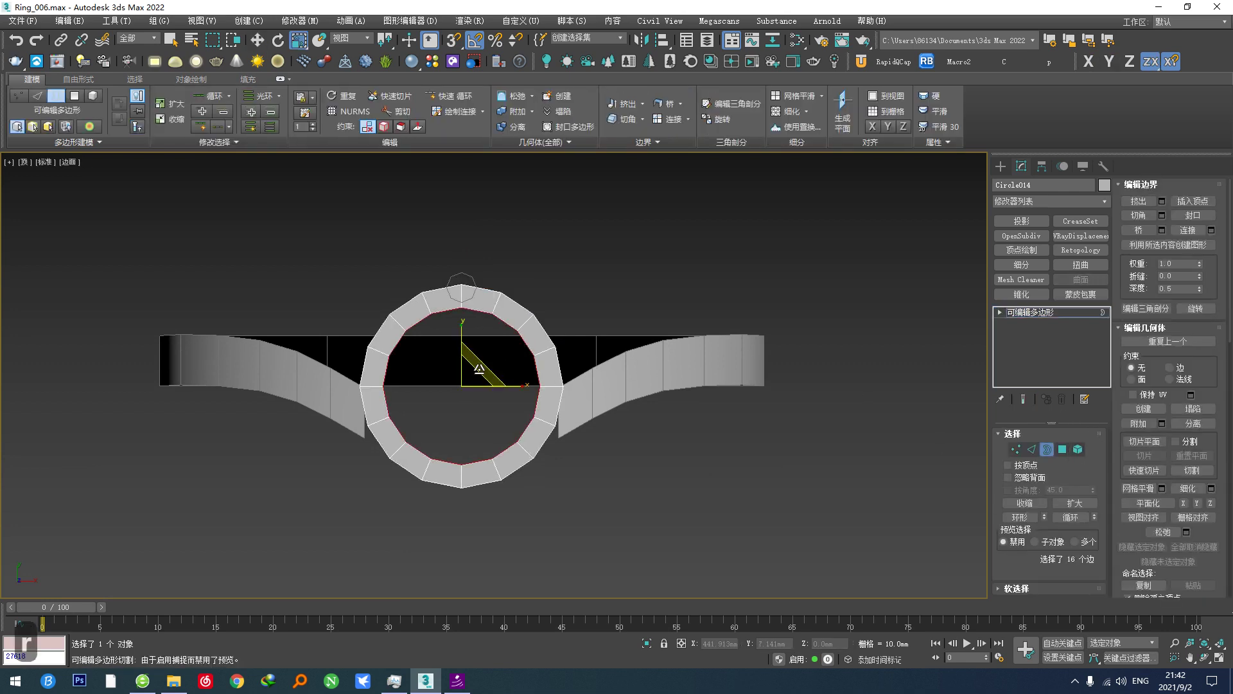
{"action": "left_click_drag", "start_coordinate": [484, 368], "coordinate": [472, 371]}
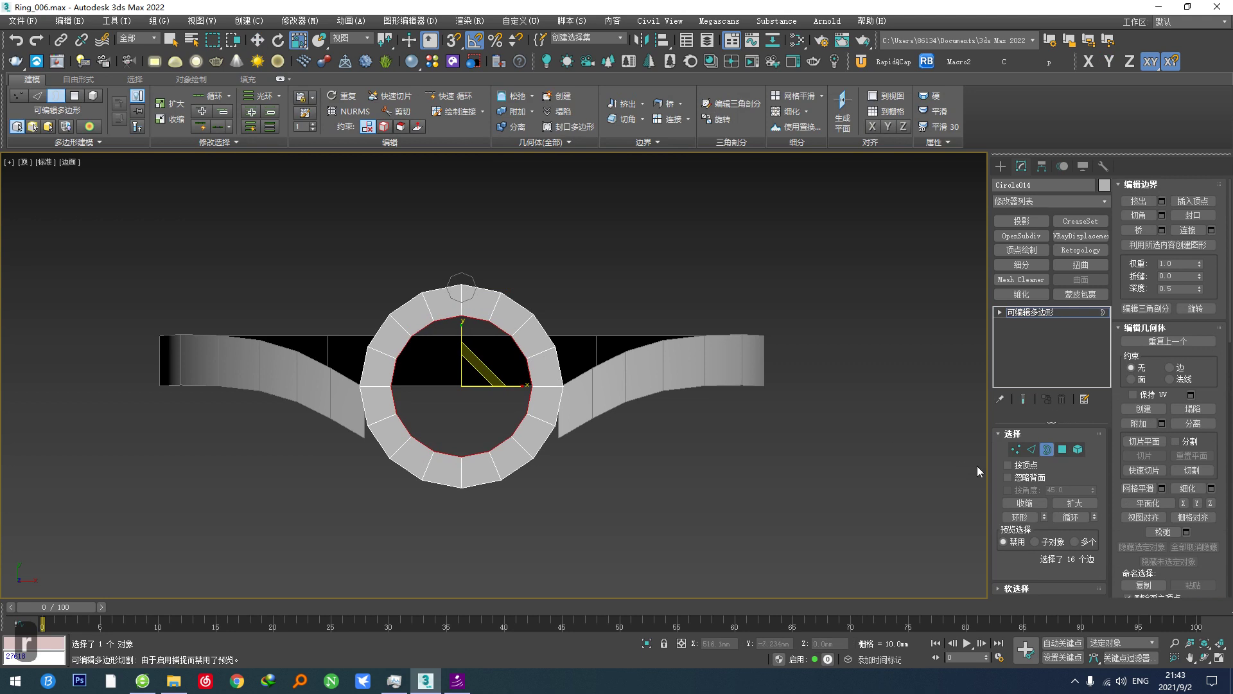
{"action": "left_click", "coordinate": [1046, 453]}
Enlarge the small circle's radius to about 2.48 mm and adjust its vertical position over the flat ring's top vertex.
{"action": "middle_click_drag", "start_coordinate": [418, 271], "coordinate": [416, 335]}
{"action": "scroll", "coordinate": [417, 336], "scroll_direction": "up", "scroll_amount": 5}
{"action": "left_click", "coordinate": [543, 409]}
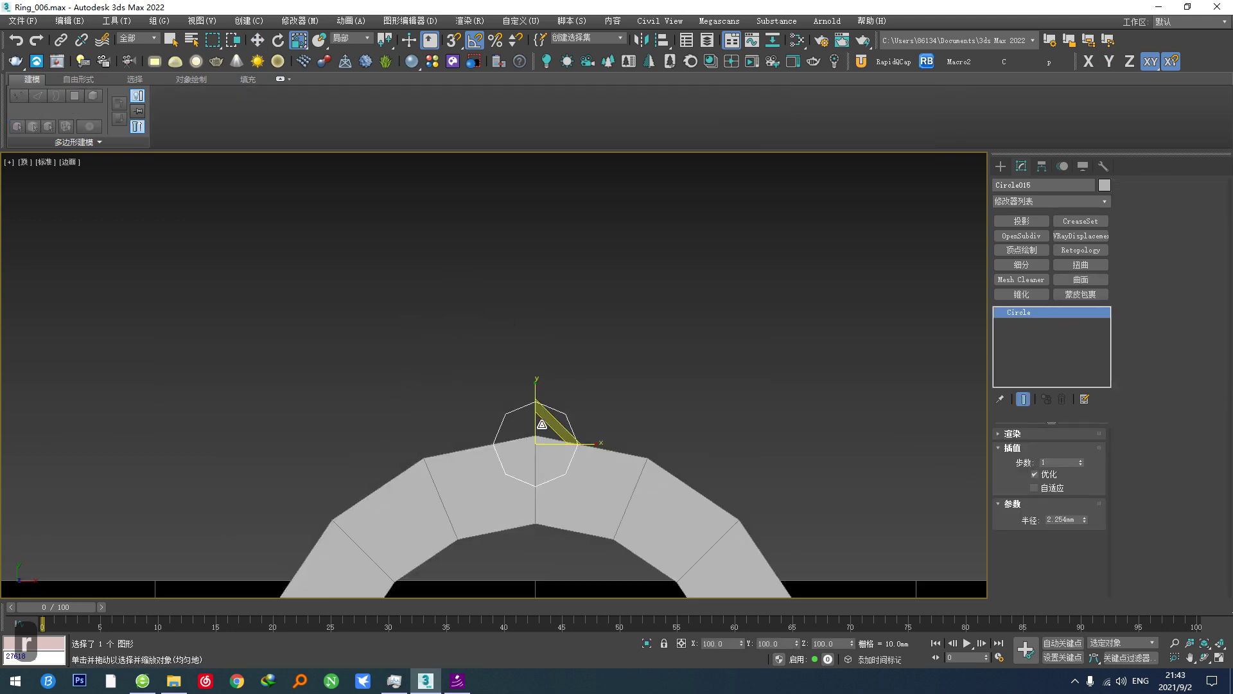
{"action": "key", "text": "2"}
{"action": "key", "text": "w"}
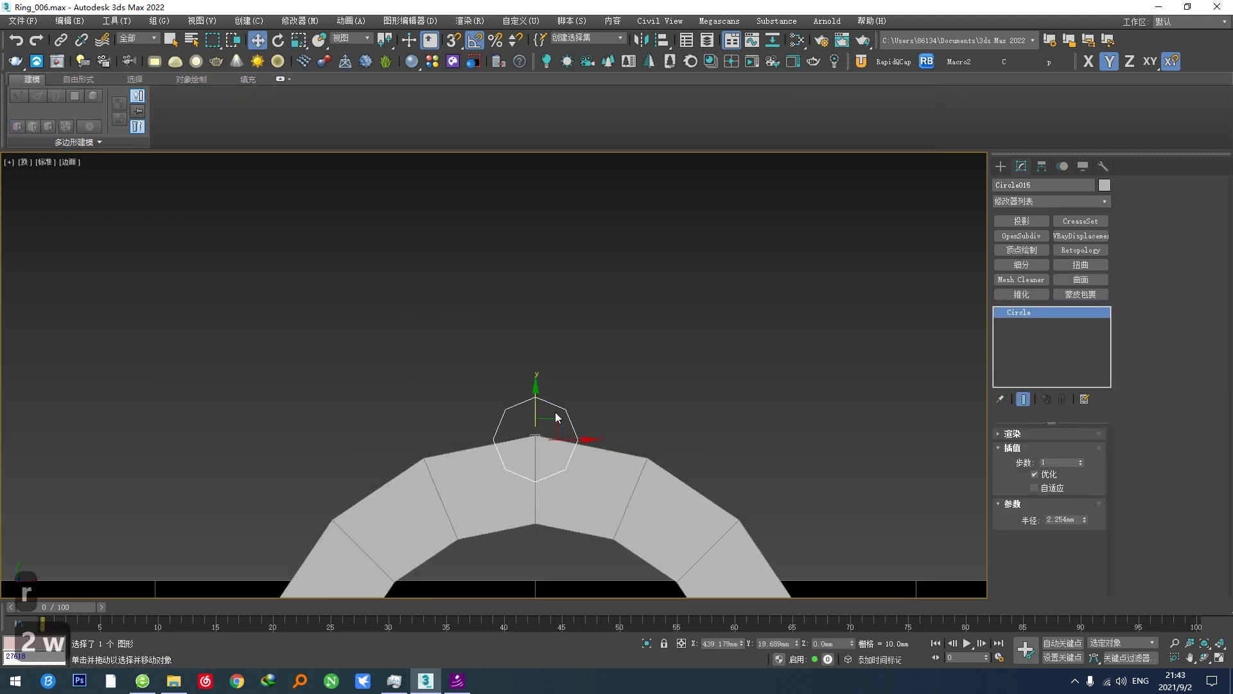
{"action": "left_click_drag", "start_coordinate": [1084, 519], "coordinate": [1084, 504]}
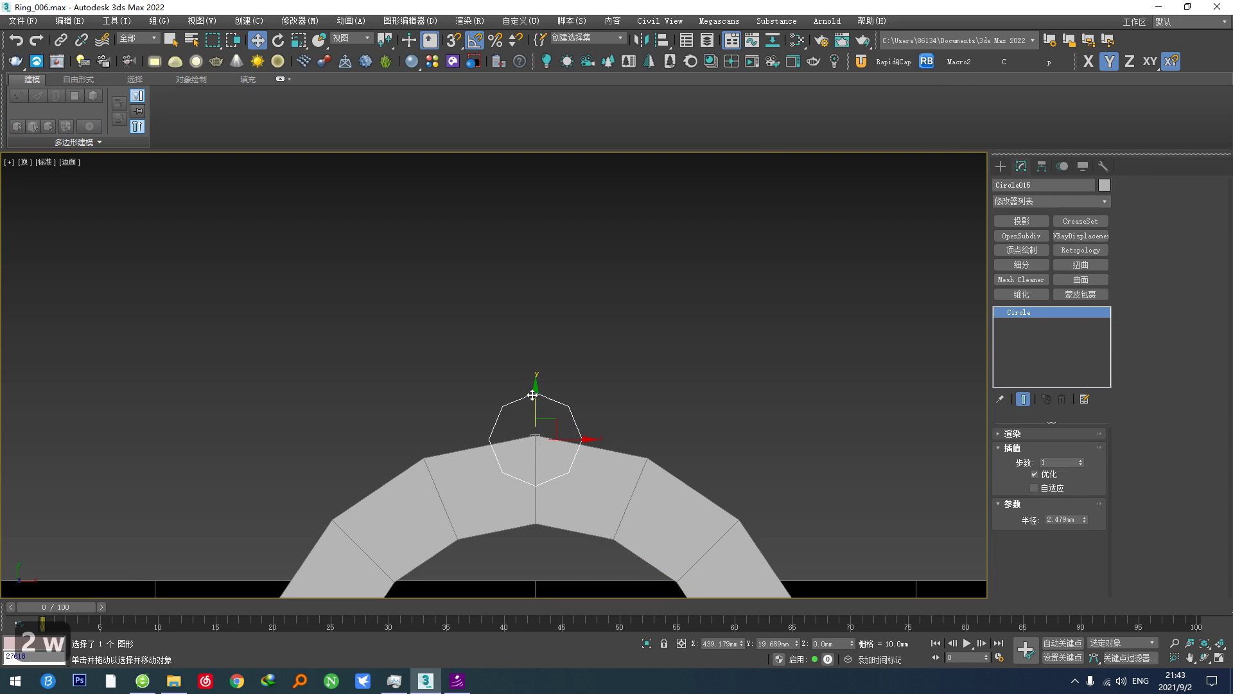
{"action": "left_click_drag", "start_coordinate": [532, 395], "coordinate": [537, 406]}
{"action": "left_click", "coordinate": [600, 503]}
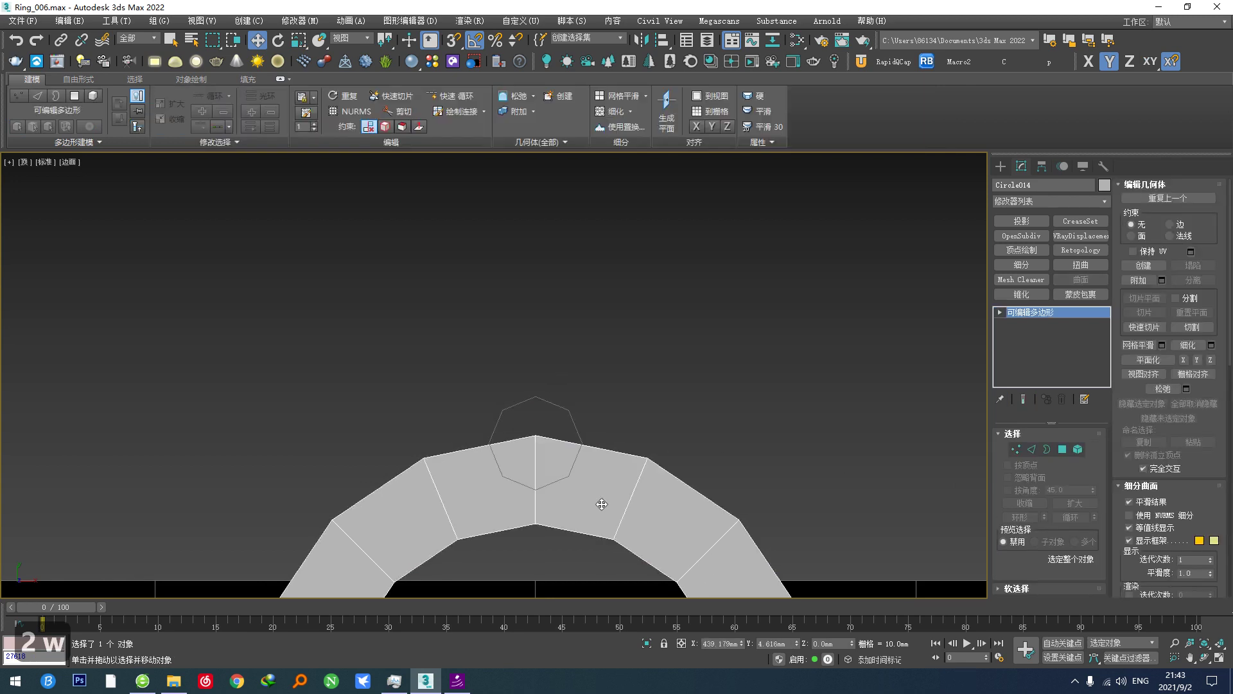
{"action": "key", "text": "alt+c"}
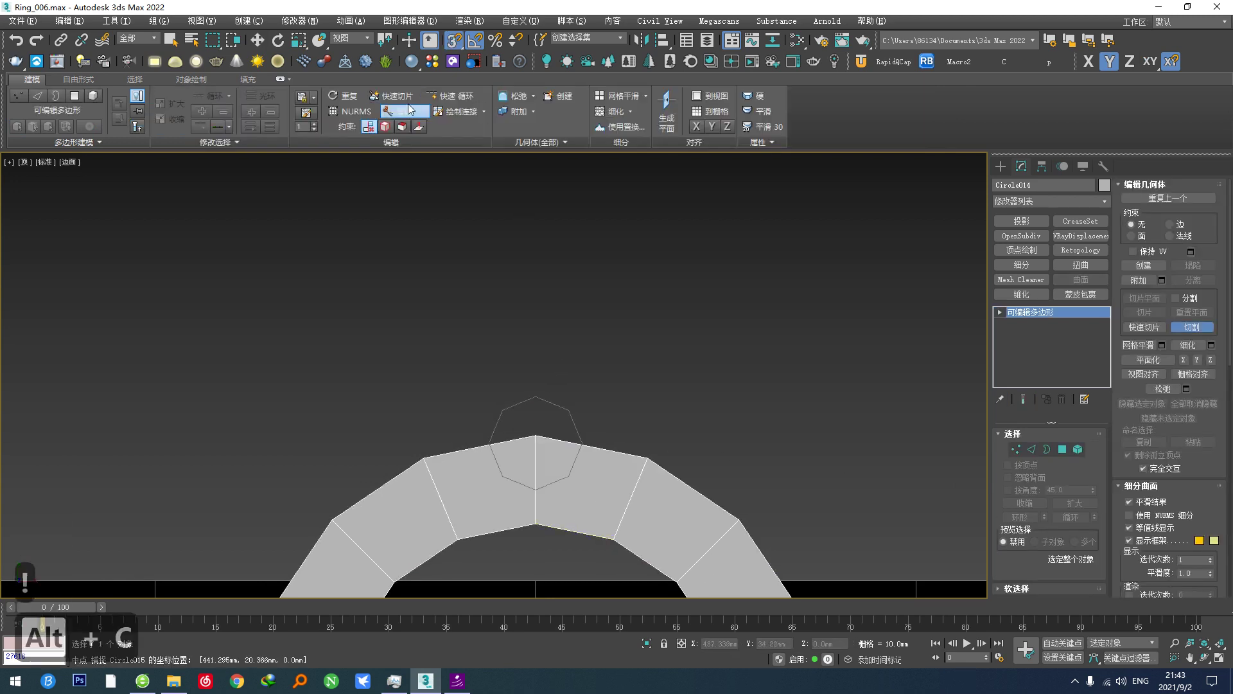
{"action": "middle_click_drag", "start_coordinate": [475, 462], "coordinate": [429, 347]}
{"action": "left_click", "coordinate": [429, 341]}
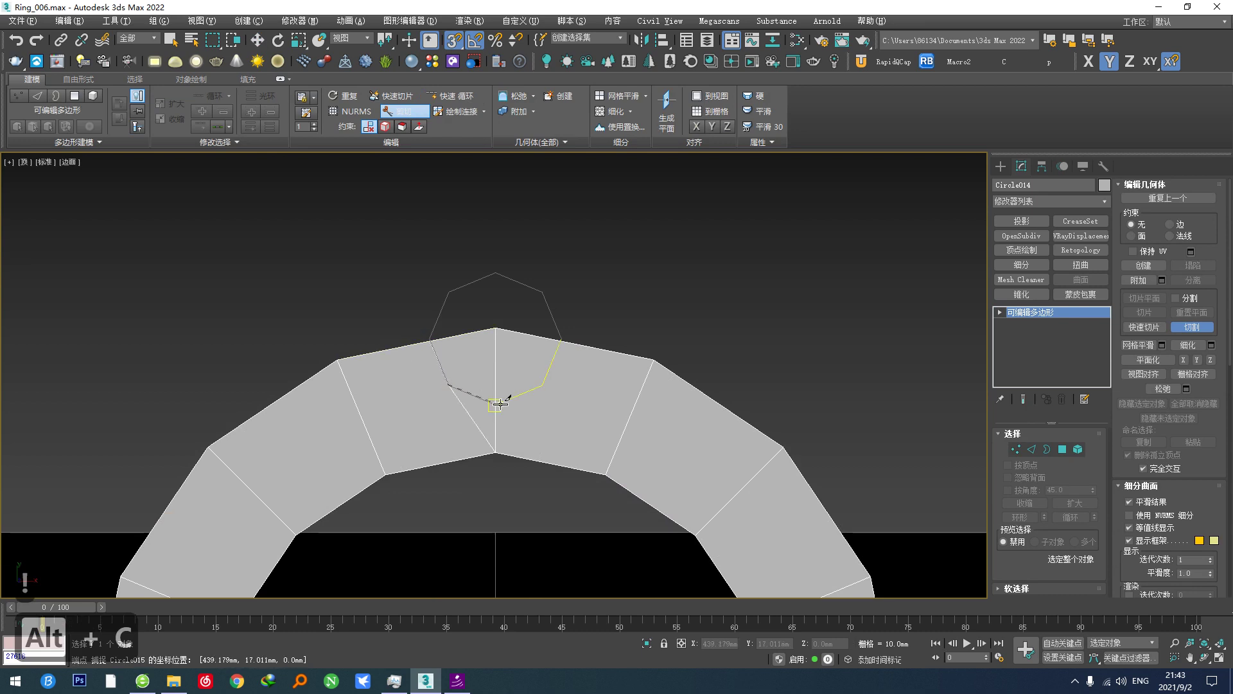
{"action": "left_click", "coordinate": [572, 345]}
{"action": "key", "text": "ctrl+z"}
{"action": "right_click", "coordinate": [560, 387]}
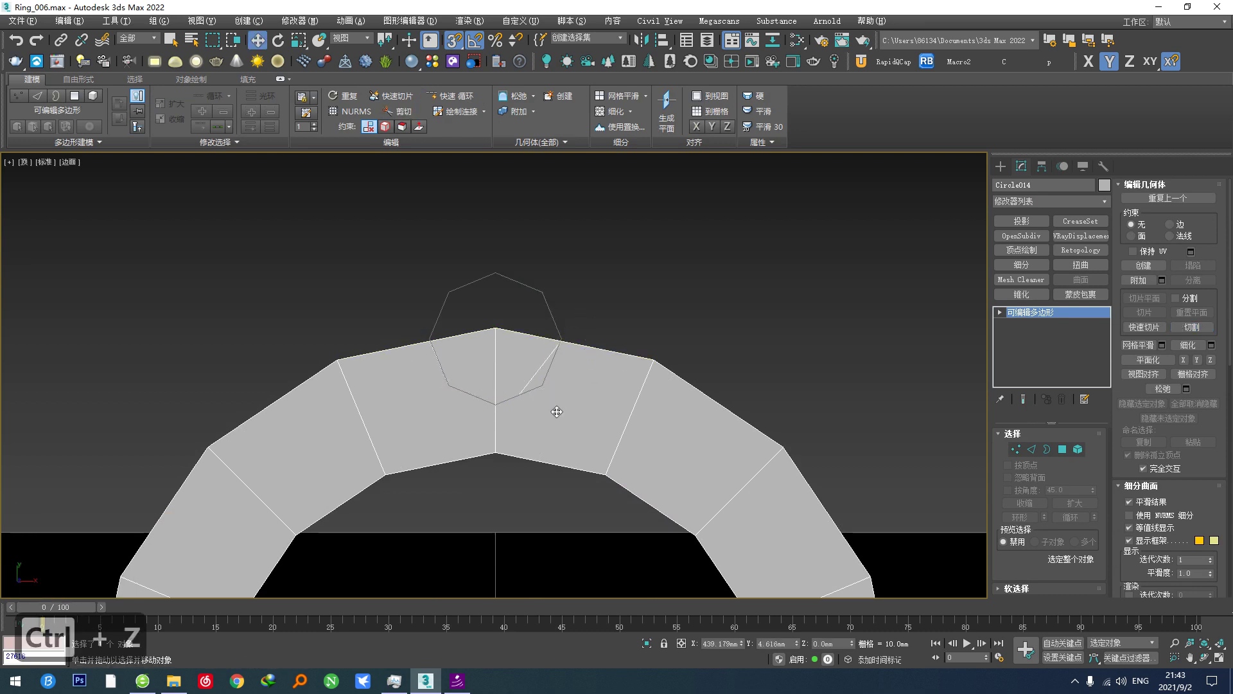
{"action": "key", "text": "ctrl+z"}
{"action": "key", "text": "ctrl+z"}
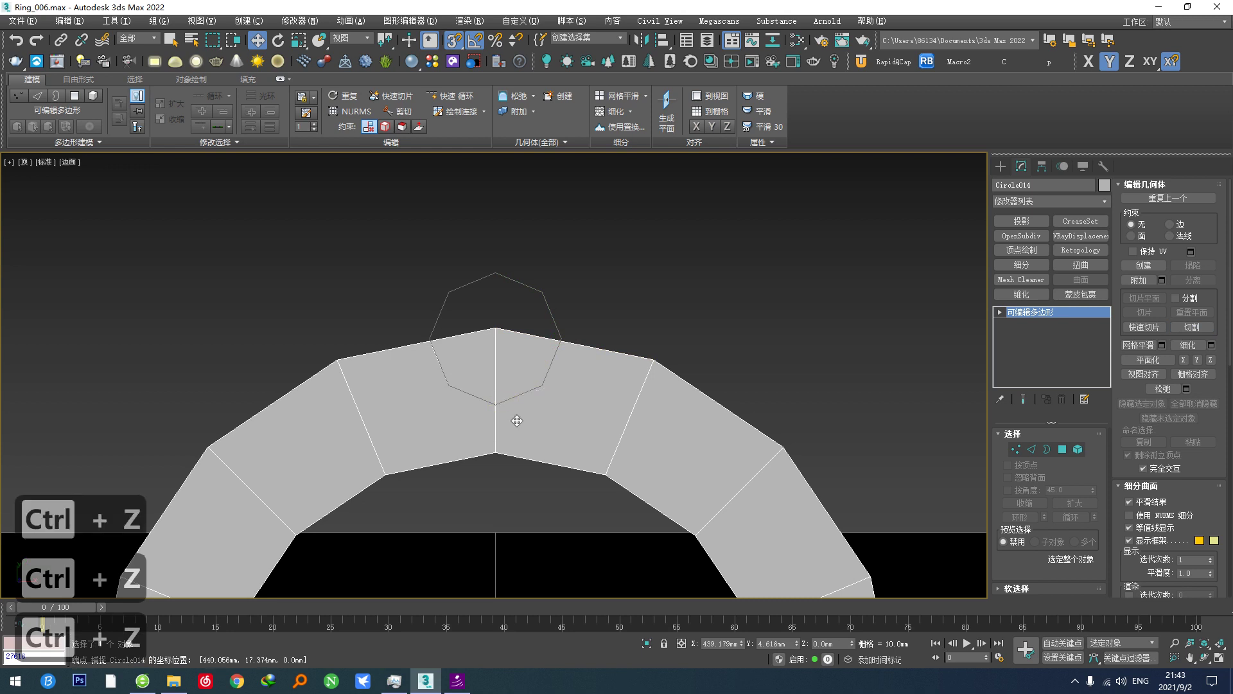
Cut edges into the flat ring from the small circle's two lower diagonal vertices down to the inner border.
{"action": "key", "text": "alt+c"}
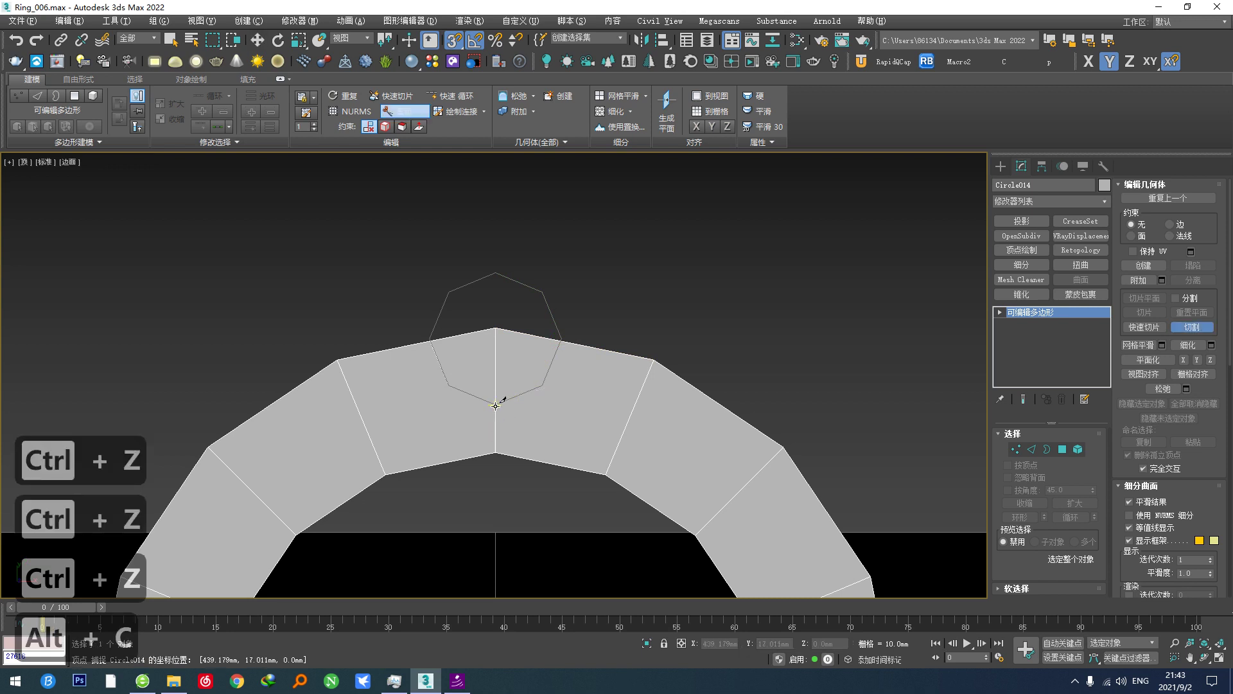
{"action": "left_click", "coordinate": [543, 388]}
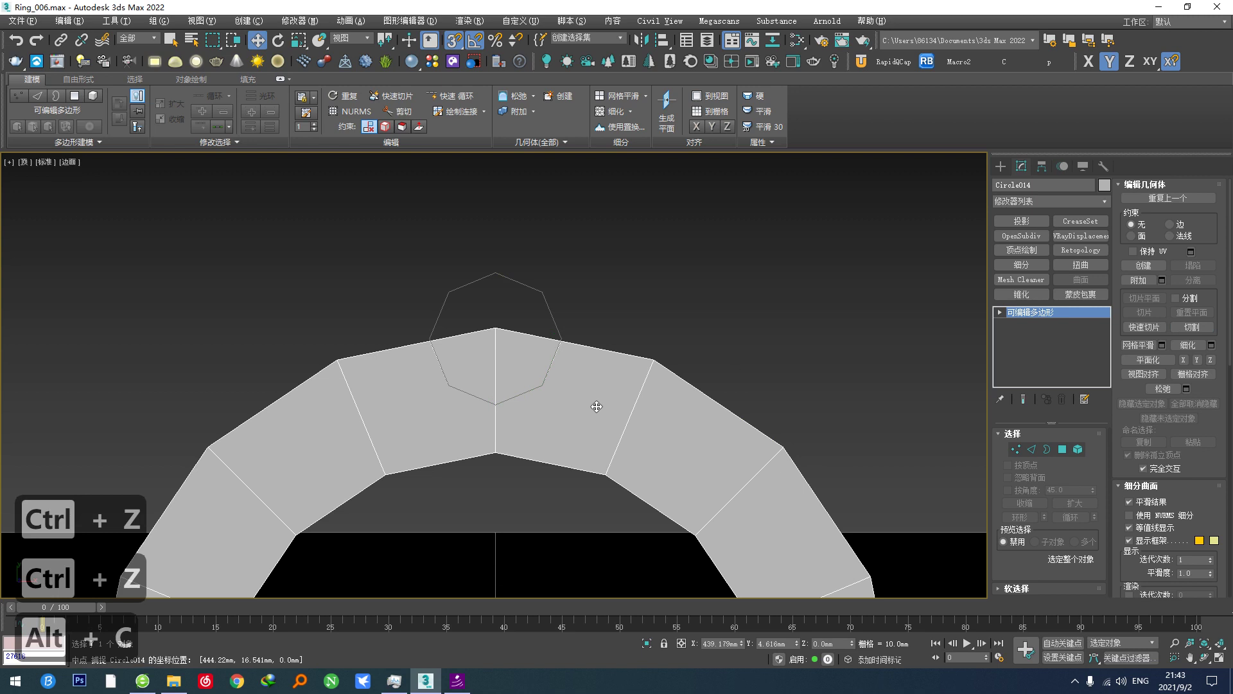
{"action": "key", "text": "alt+c"}
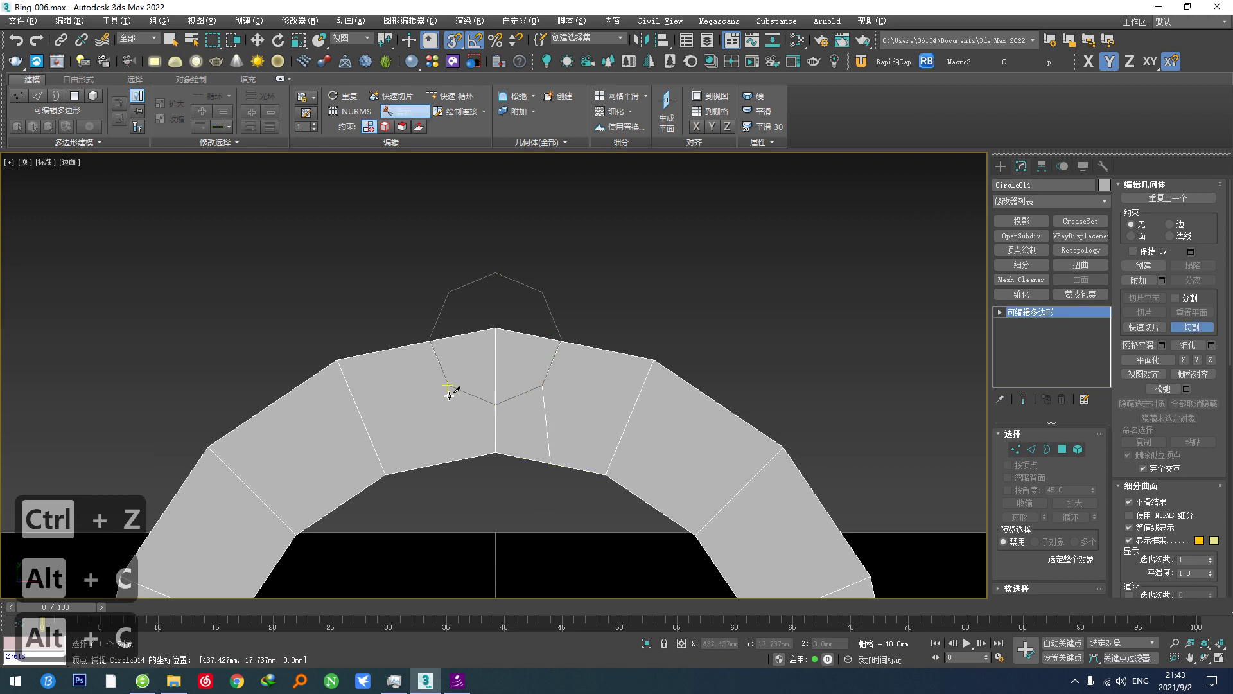
{"action": "left_click", "coordinate": [448, 453]}
{"action": "key", "text": "w"}
{"action": "left_click", "coordinate": [551, 310]}
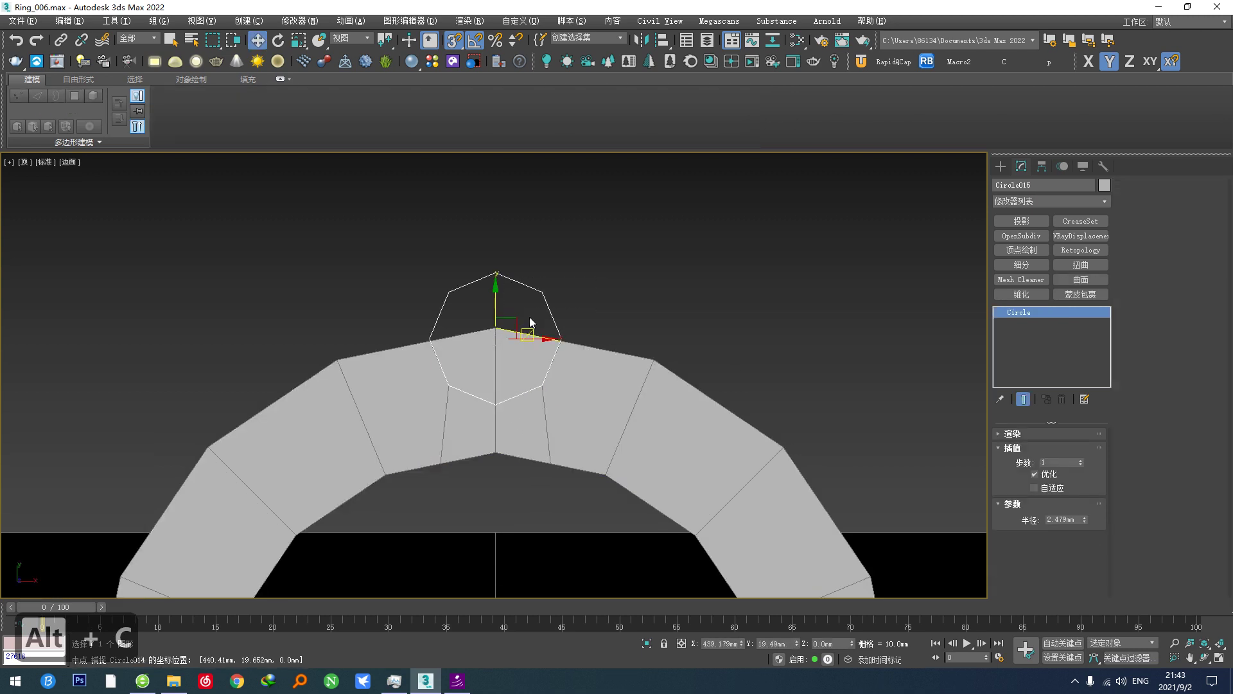
Convert the small circle to an editable polygon and cut edges from its side vertices to the flat ring's top vertex and up to the circle's top.
{"action": "key", "text": "F5"}
{"action": "key", "text": "alt+c"}
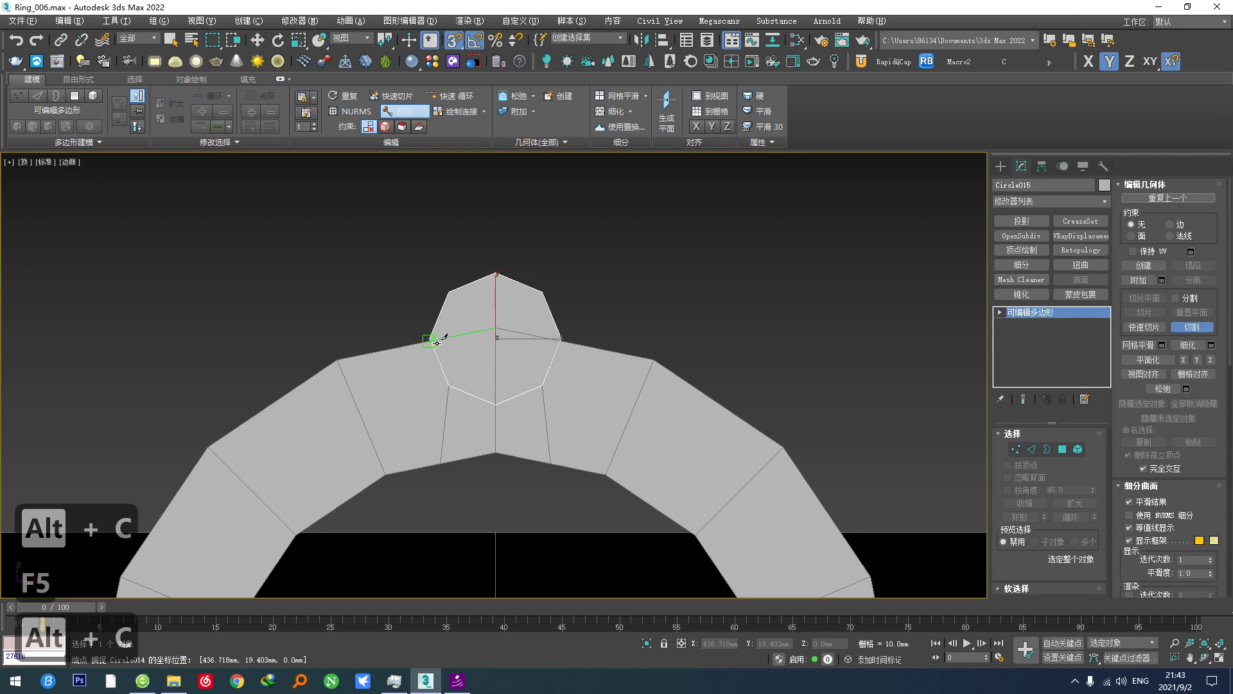
{"action": "left_click", "coordinate": [496, 336]}
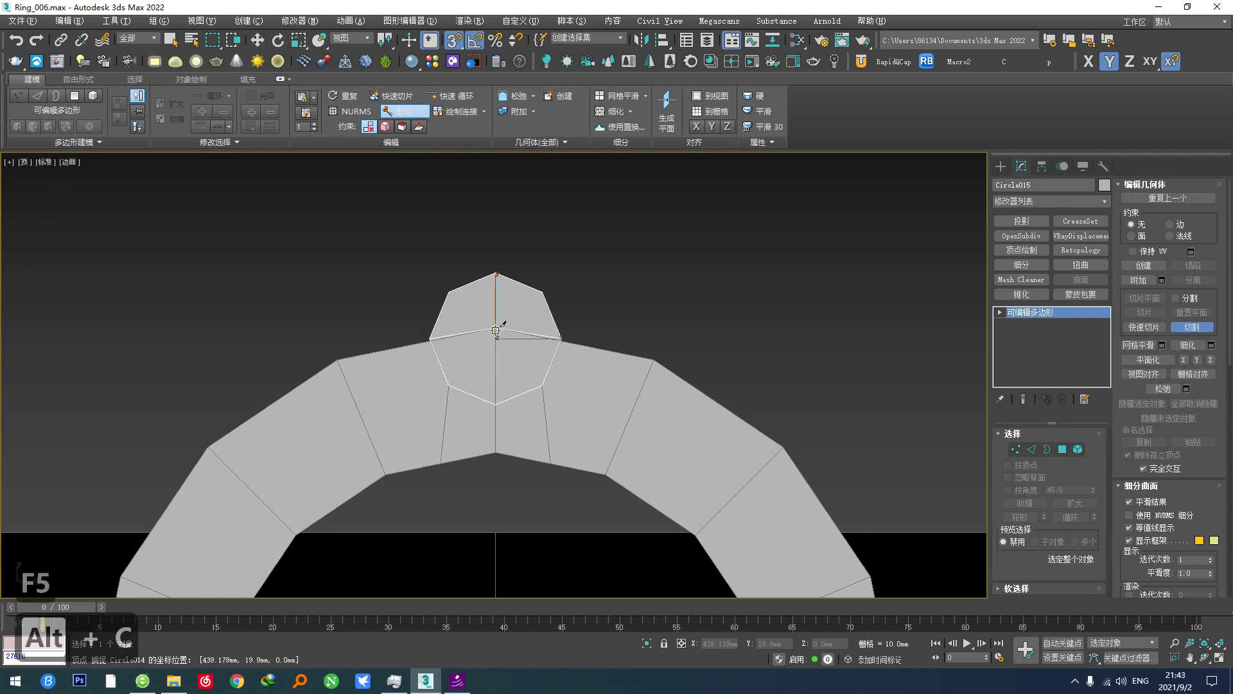
{"action": "left_click", "coordinate": [496, 275]}
{"action": "key", "text": "w"}
Delete the lower faces of the small circle where they overlap the flat ring.
{"action": "left_click", "coordinate": [1059, 448]}
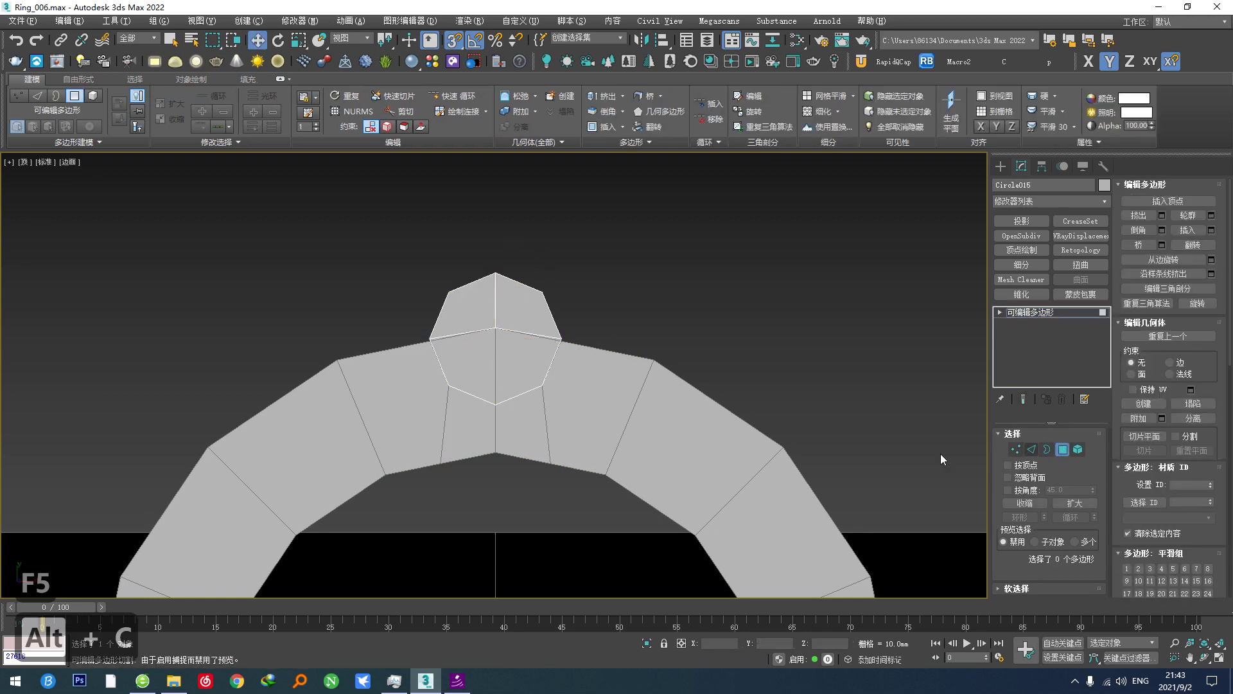
{"action": "left_click", "coordinate": [543, 359]}
{"action": "middle_click_drag", "start_coordinate": [550, 358], "coordinate": [509, 427]}
{"action": "key", "text": "alt+c"}
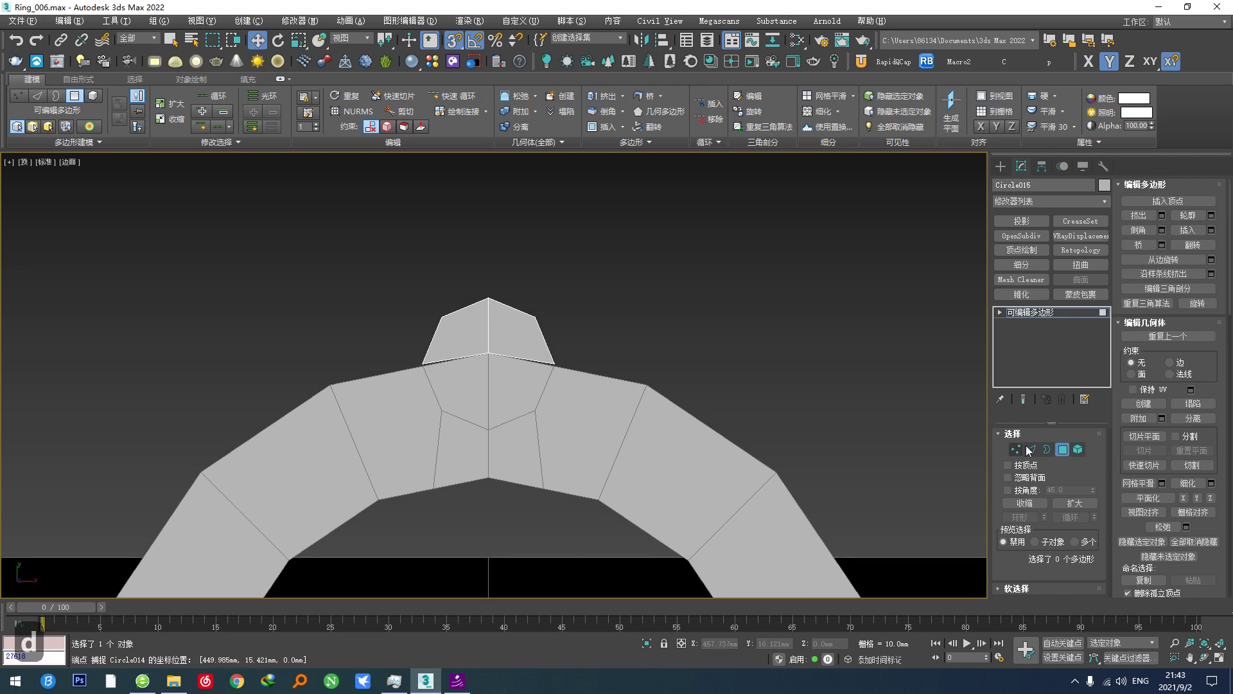
{"action": "left_click", "coordinate": [1062, 450]}
Attach the remaining upper half of the small circle to the flat ring.
{"action": "left_click", "coordinate": [700, 448]}
{"action": "key", "text": "alt+z"}
{"action": "left_click", "coordinate": [519, 349]}
{"action": "right_click", "coordinate": [526, 388]}
Weld the half circle's centre vertex and both side vertices to the matching vertices on the flat ring.
{"action": "key", "text": "1"}
{"action": "scroll", "coordinate": [538, 357], "scroll_direction": "up", "scroll_amount": 5}
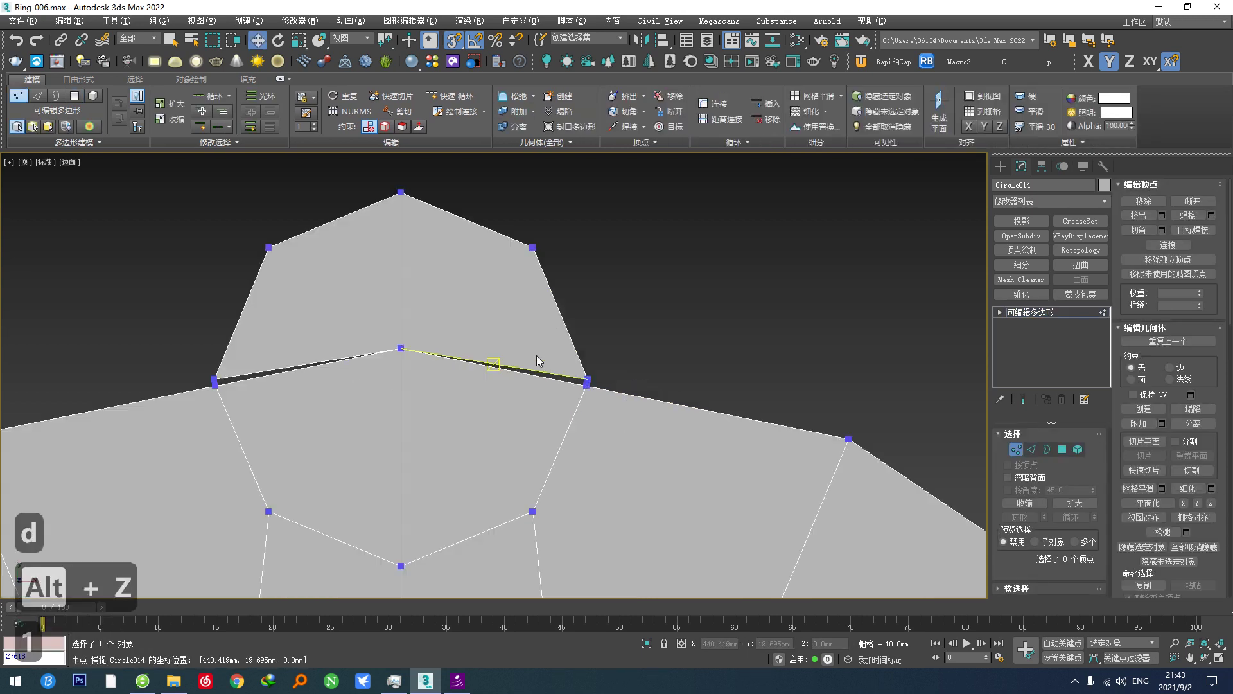
{"action": "left_click", "coordinate": [401, 349]}
{"action": "key", "text": "alt+f"}
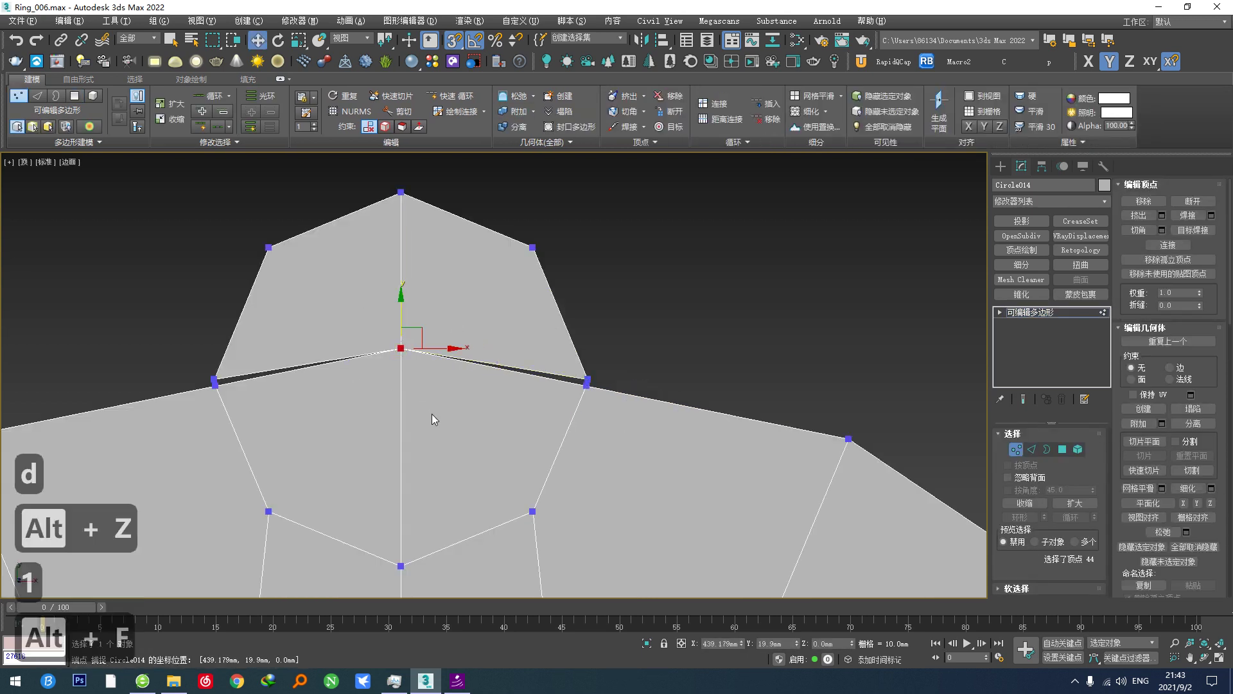
{"action": "key", "text": "alt+m"}
{"action": "scroll", "coordinate": [571, 388], "scroll_direction": "up", "scroll_amount": 4}
{"action": "left_click_drag", "start_coordinate": [604, 371], "coordinate": [601, 385]}
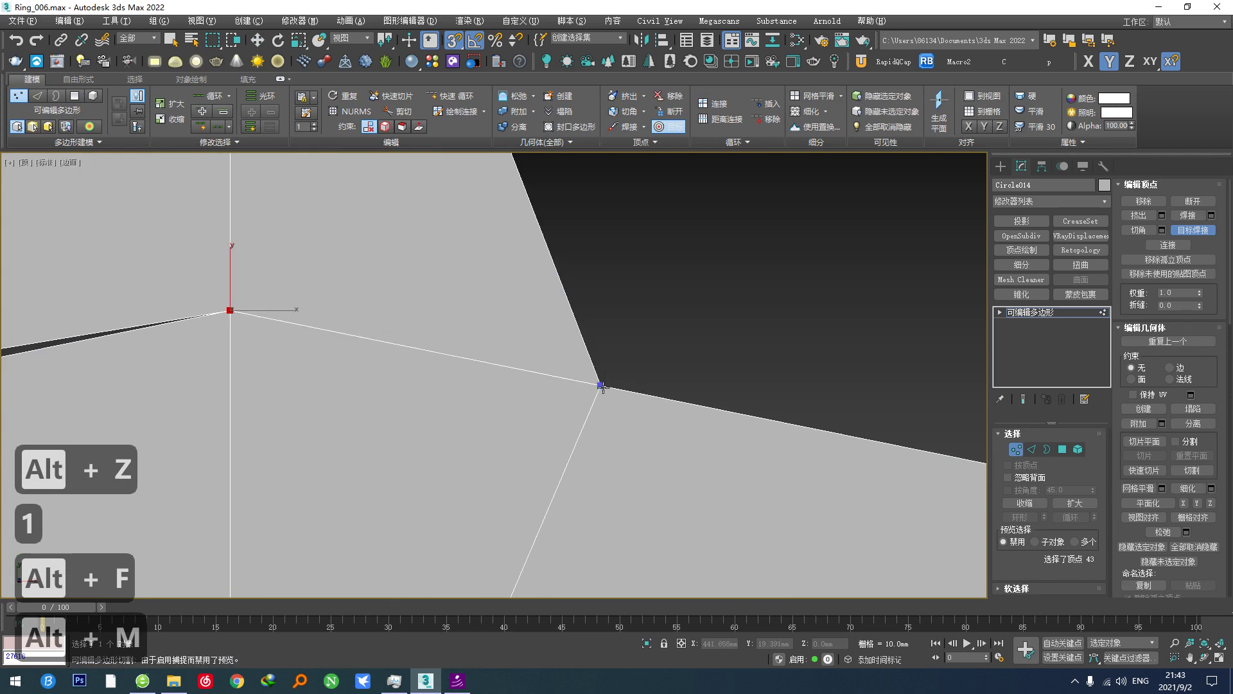
{"action": "scroll", "coordinate": [700, 321], "scroll_direction": "down", "scroll_amount": 3}
{"action": "middle_click_drag", "start_coordinate": [614, 347], "coordinate": [687, 363]}
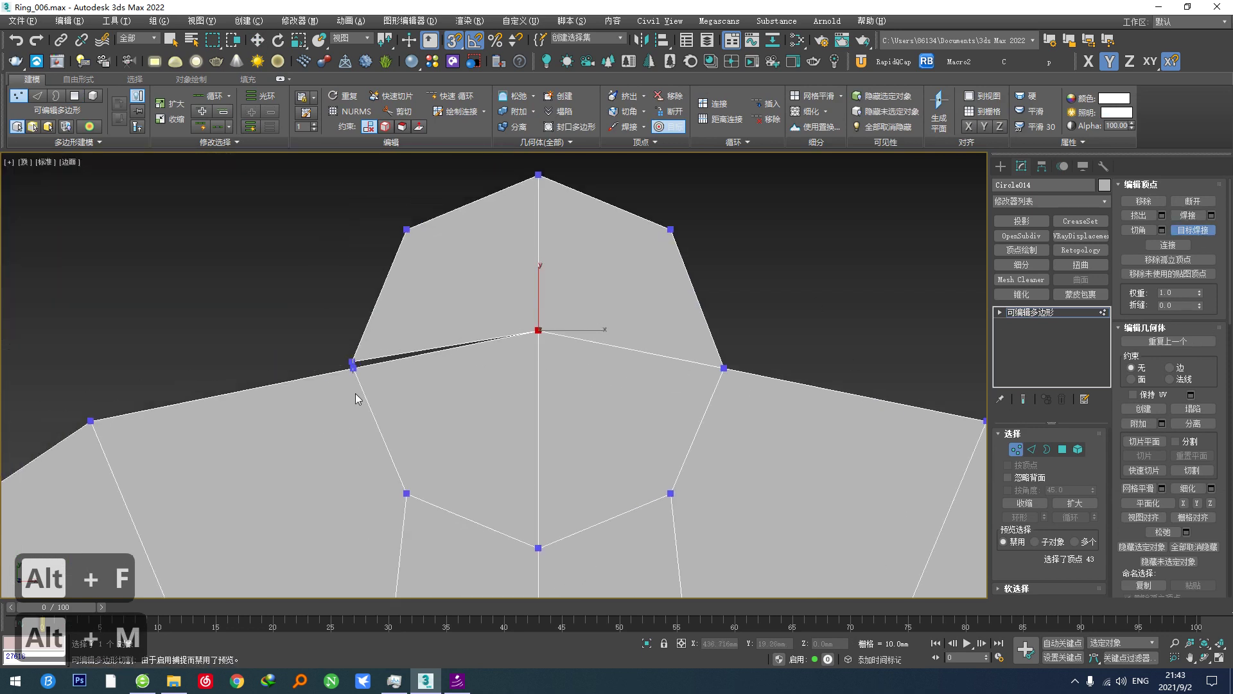
{"action": "left_click_drag", "start_coordinate": [352, 361], "coordinate": [353, 368]}
{"action": "scroll", "coordinate": [745, 311], "scroll_direction": "down", "scroll_amount": 4}
{"action": "left_click", "coordinate": [1016, 449]}
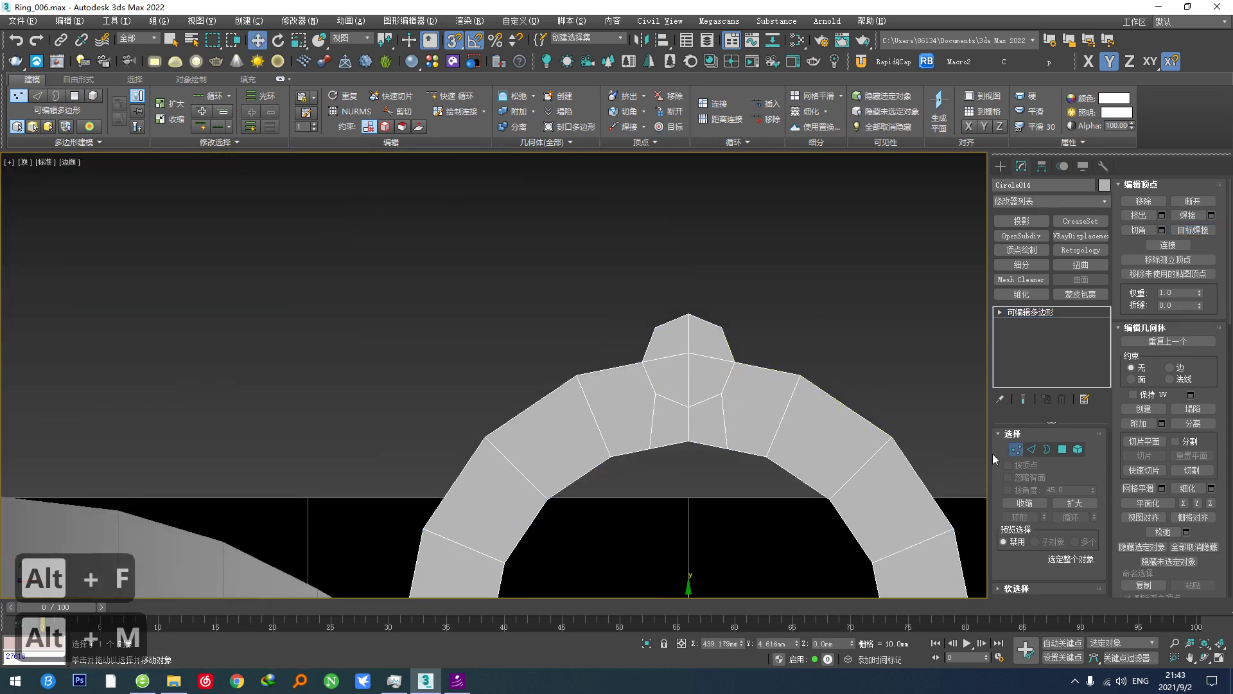
Insert an edge loop around the middle of the flat ring's band.
{"action": "scroll", "coordinate": [660, 385], "scroll_direction": "down", "scroll_amount": 2}
{"action": "middle_click_drag", "start_coordinate": [660, 385], "coordinate": [624, 377]}
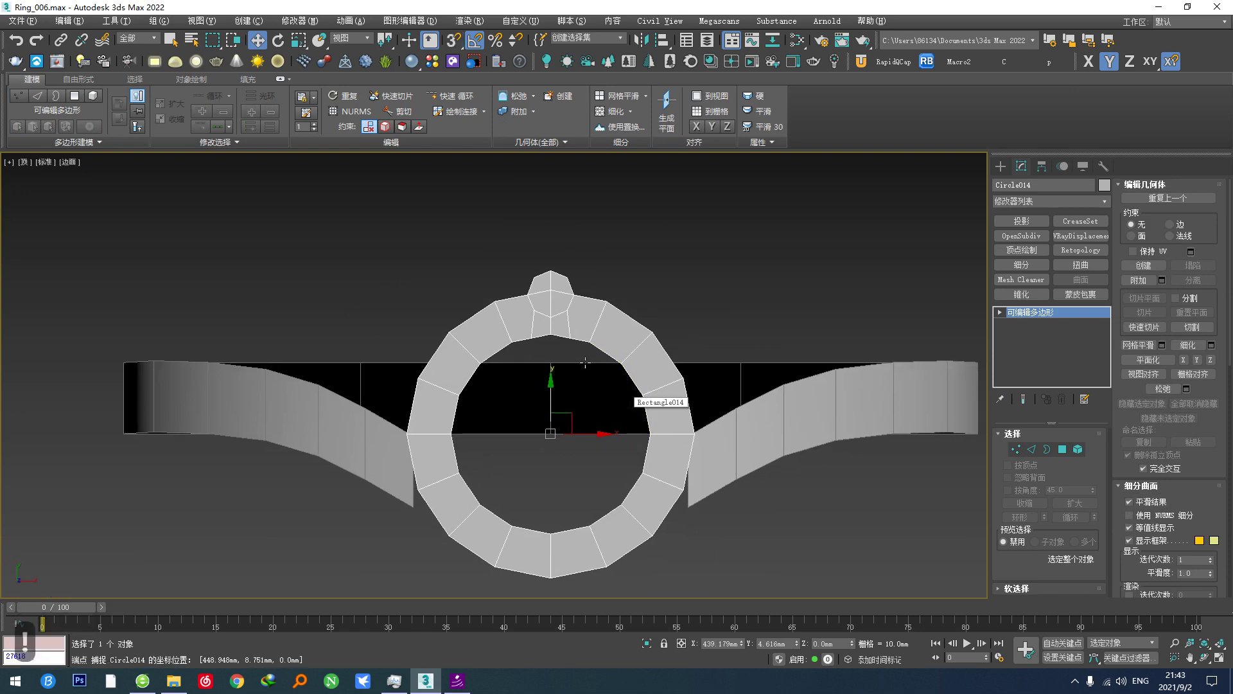
{"action": "scroll", "coordinate": [587, 361], "scroll_direction": "up", "scroll_amount": 2}
{"action": "key", "text": "v"}
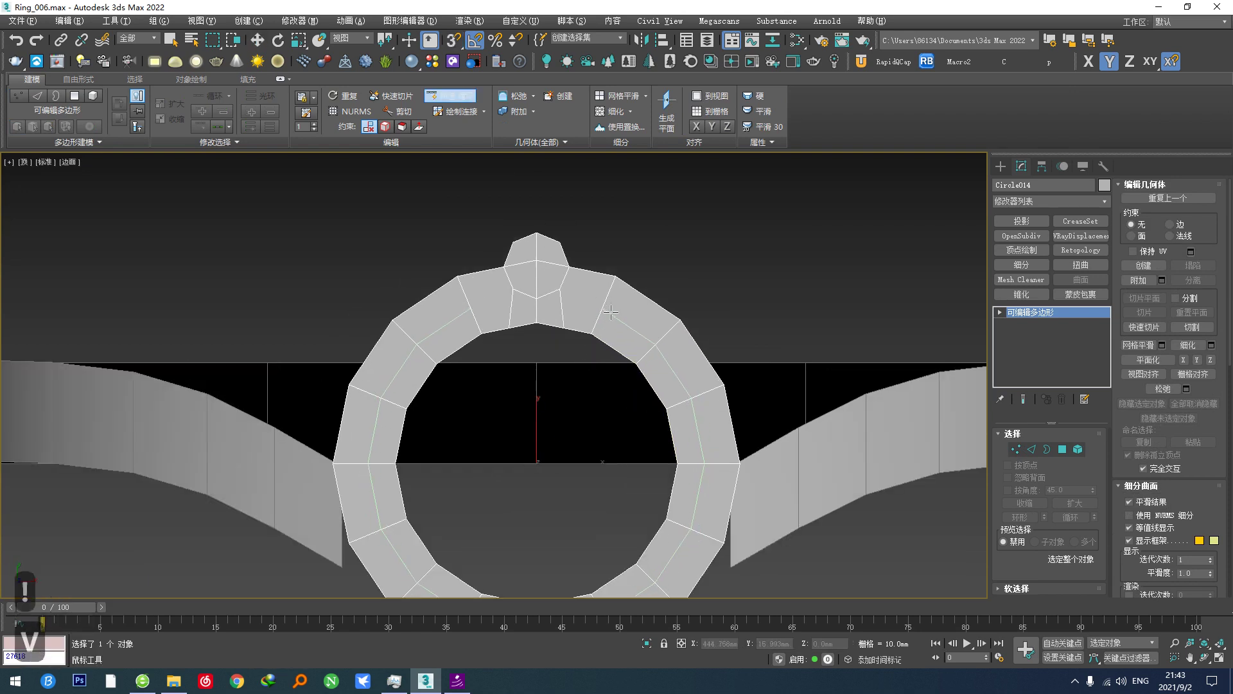
{"action": "left_click", "coordinate": [611, 311]}
{"action": "right_click", "coordinate": [614, 315]}
Connect the ends of the middle edge loop to the small circle's two lower diagonal vertices.
{"action": "middle_click_drag", "start_coordinate": [626, 428], "coordinate": [592, 381]}
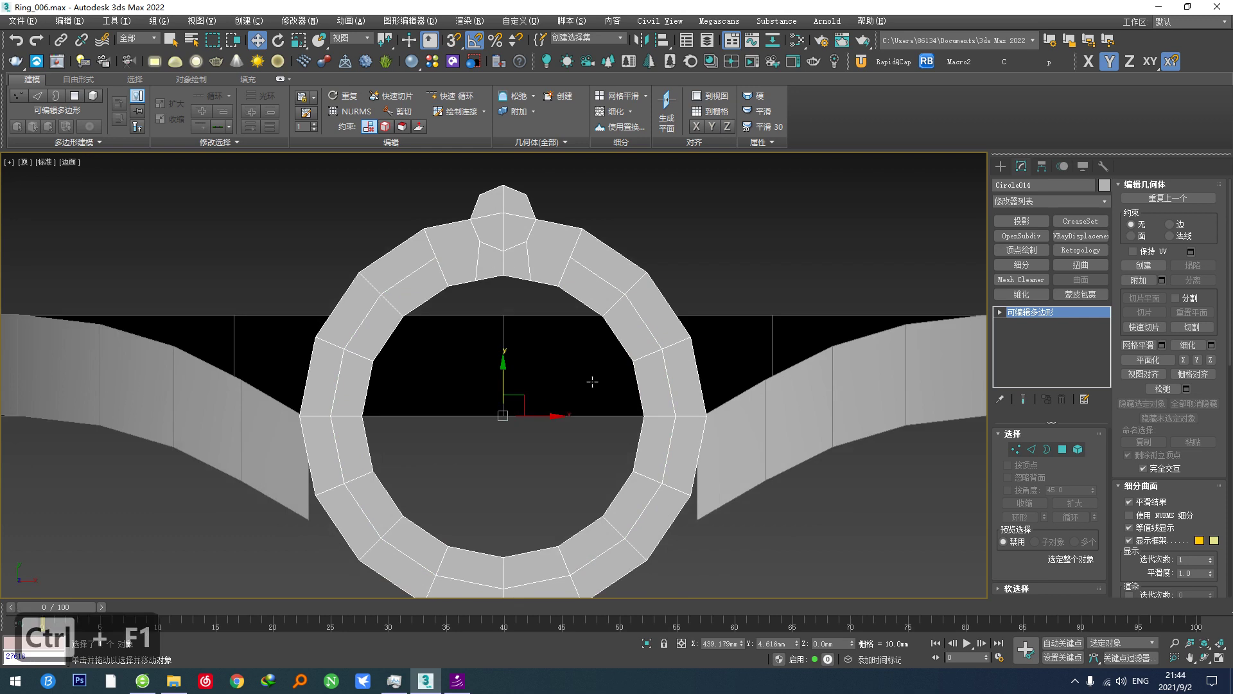
{"action": "key", "text": "w"}
{"action": "scroll", "coordinate": [426, 254], "scroll_direction": "up", "scroll_amount": 4}
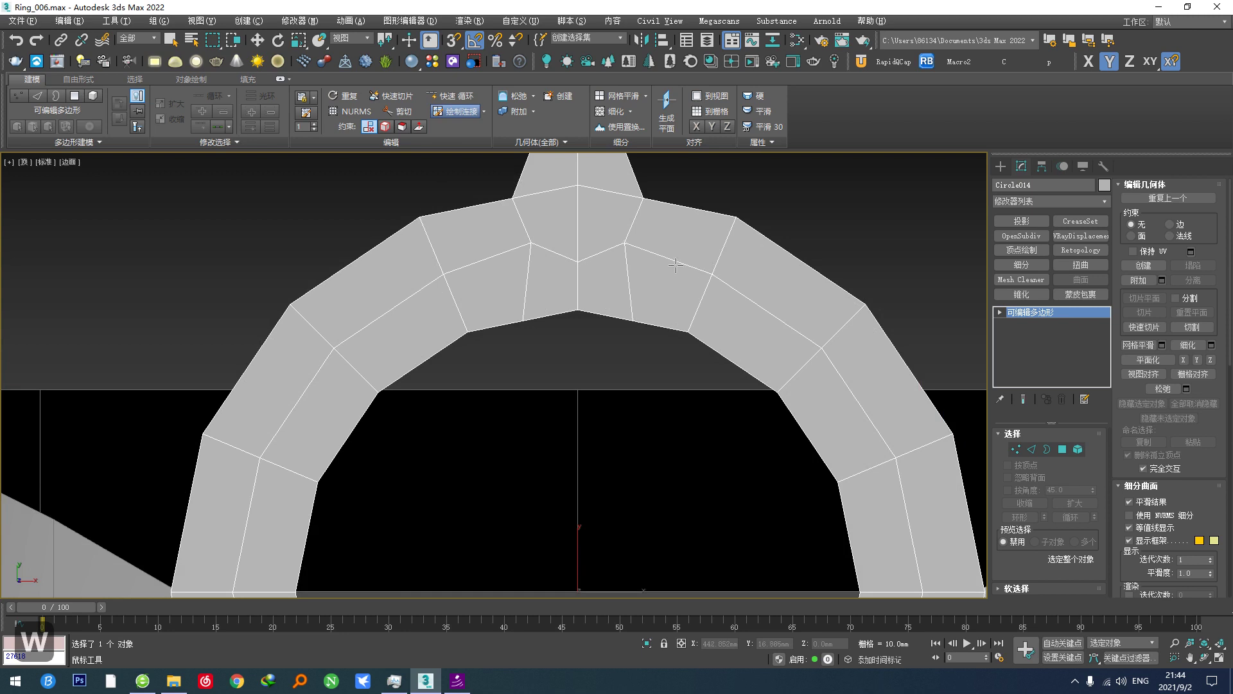
{"action": "right_click", "coordinate": [675, 265]}
Apply a Symmetry modifier to the flat ring on the Y axis and rotate its mirror plane diagonally to repeat the bead at the ring's side.
{"action": "scroll", "coordinate": [675, 264], "scroll_direction": "down", "scroll_amount": 5}
{"action": "middle_click_drag", "start_coordinate": [675, 265], "coordinate": [599, 257]}
{"action": "right_click", "coordinate": [622, 343]}
{"action": "left_click", "coordinate": [595, 365]}
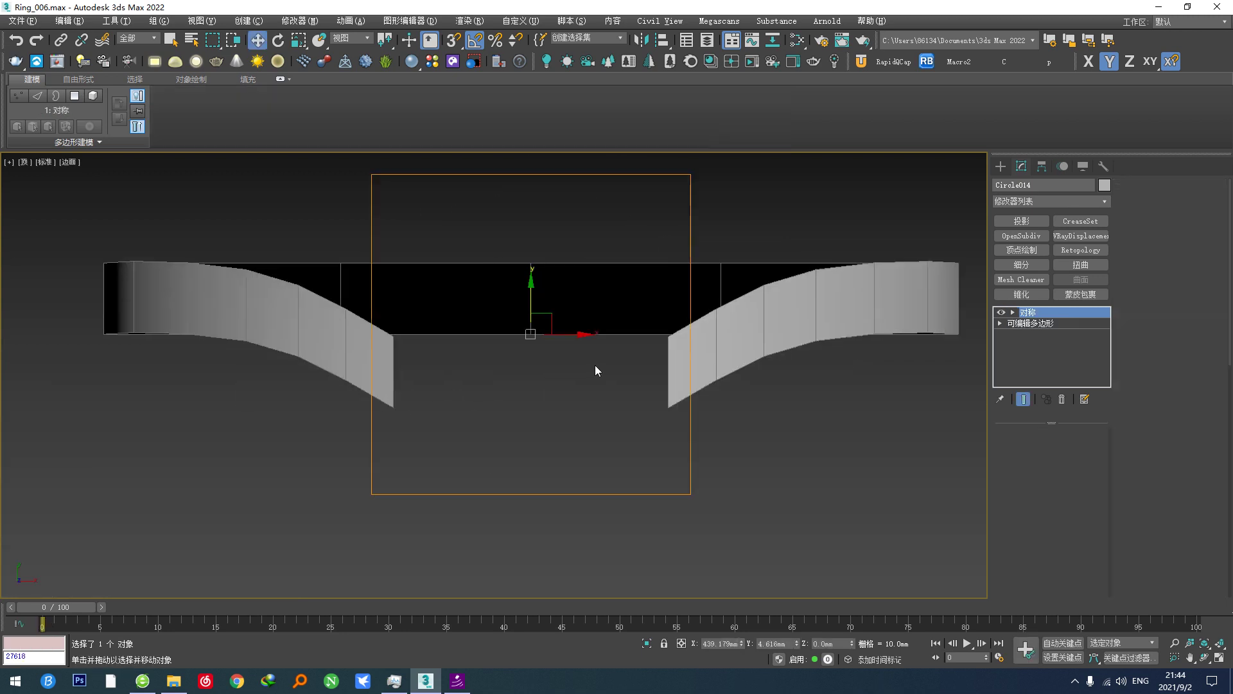
{"action": "left_click", "coordinate": [1024, 489]}
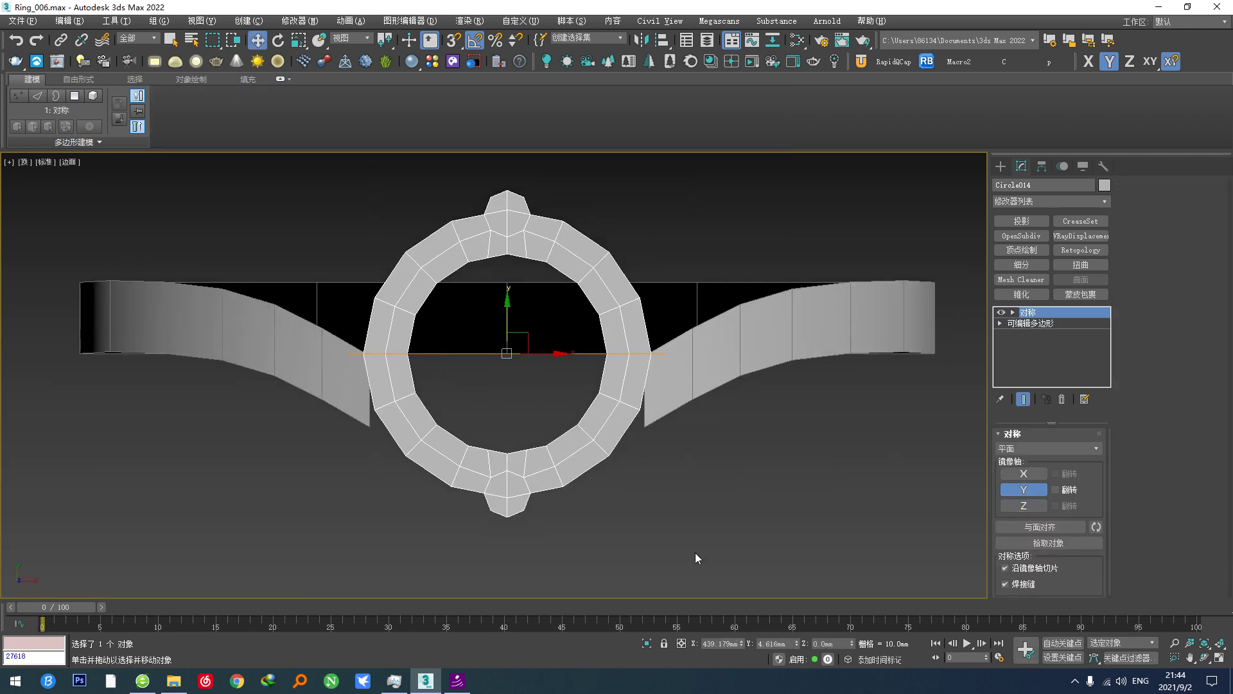
{"action": "key", "text": "1"}
{"action": "key", "text": "e"}
{"action": "left_click_drag", "start_coordinate": [534, 318], "coordinate": [553, 347]}
Add a second Symmetry modifier on the X and Y axes with X flipped, and collapse the ring to an editable polygon.
{"action": "right_click", "coordinate": [636, 411]}
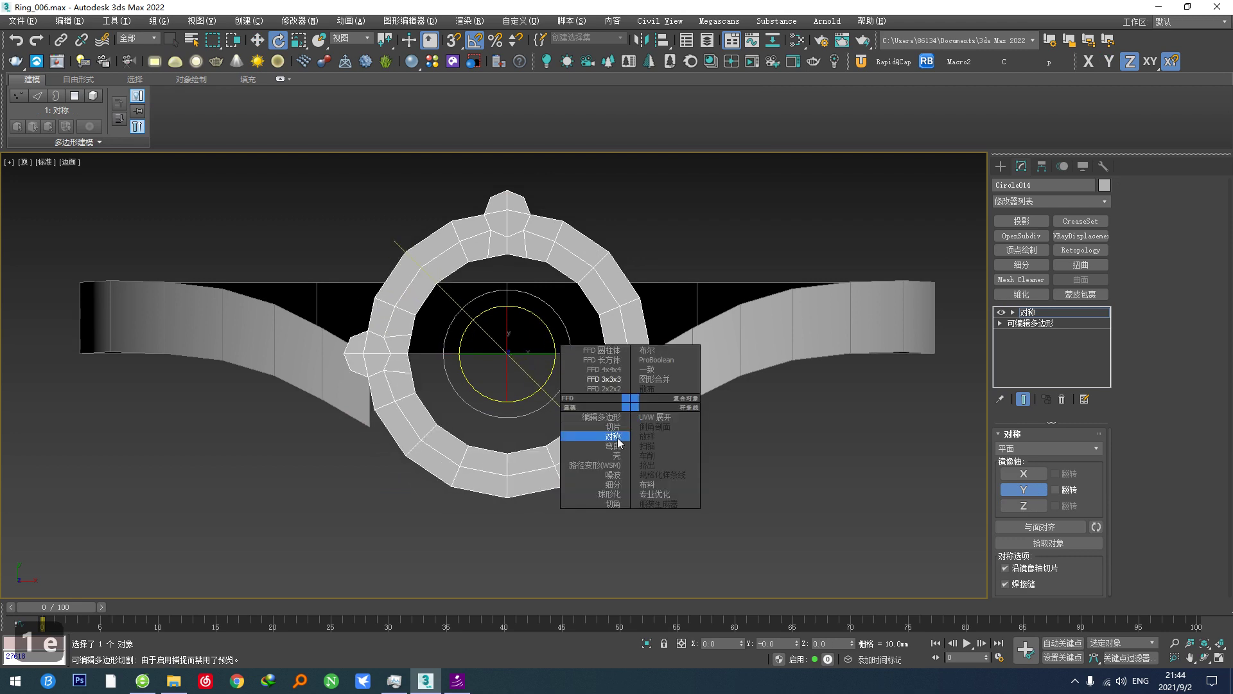
{"action": "left_click", "coordinate": [598, 426]}
{"action": "left_click", "coordinate": [1024, 490]}
{"action": "left_click", "coordinate": [1024, 506]}
{"action": "left_click", "coordinate": [1024, 473]}
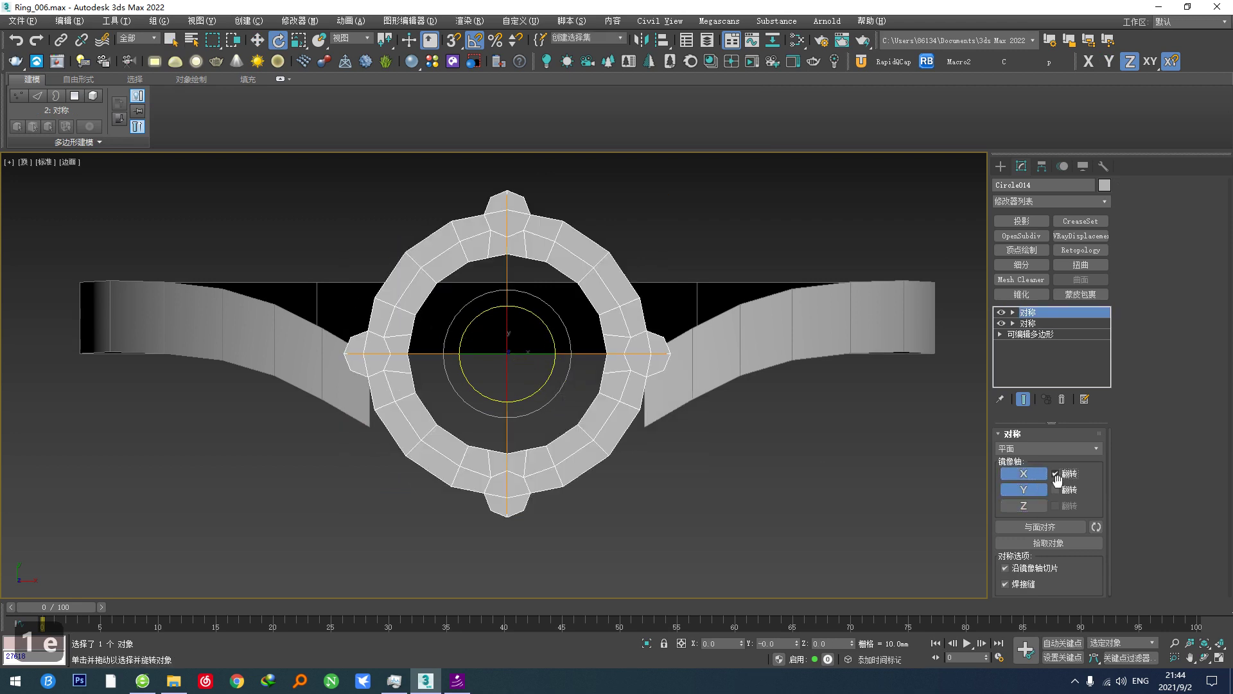
{"action": "left_click", "coordinate": [1055, 474]}
{"action": "scroll", "coordinate": [563, 453], "scroll_direction": "down", "scroll_amount": 3}
{"action": "key", "text": "F5"}
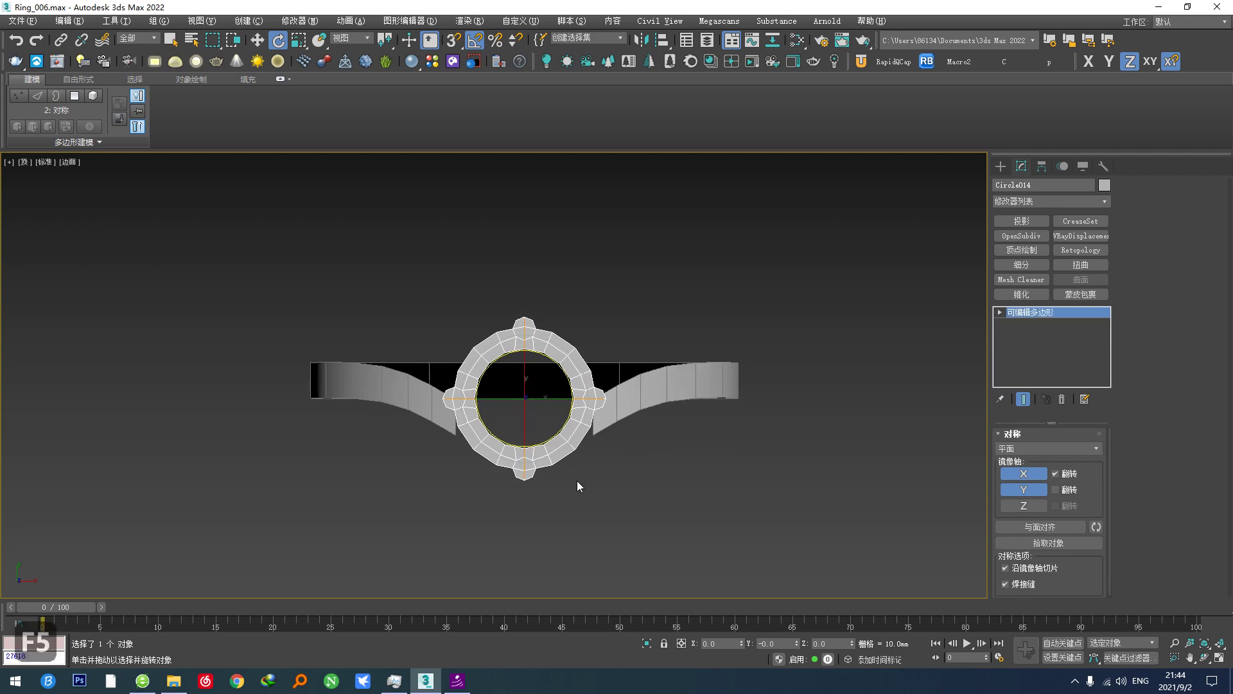
Clone the four-bead ring as an independent copy placed well away from the band.
{"action": "key", "text": "w"}
{"action": "left_click", "coordinate": [545, 390], "text": "shift"}
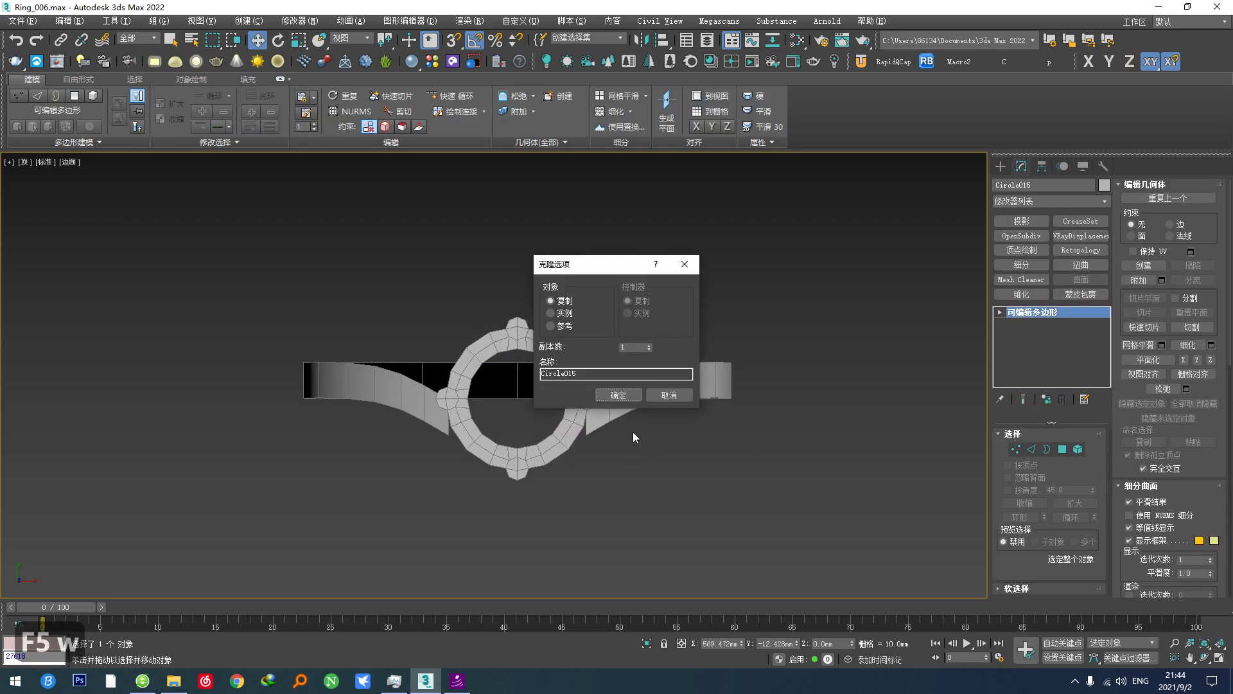
{"action": "left_click", "coordinate": [616, 399]}
Move the original four-bead ring up along Y to about 9.78 mm, between the band's two ends.
{"action": "scroll", "coordinate": [565, 417], "scroll_direction": "up", "scroll_amount": 2}
{"action": "key", "text": "z"}
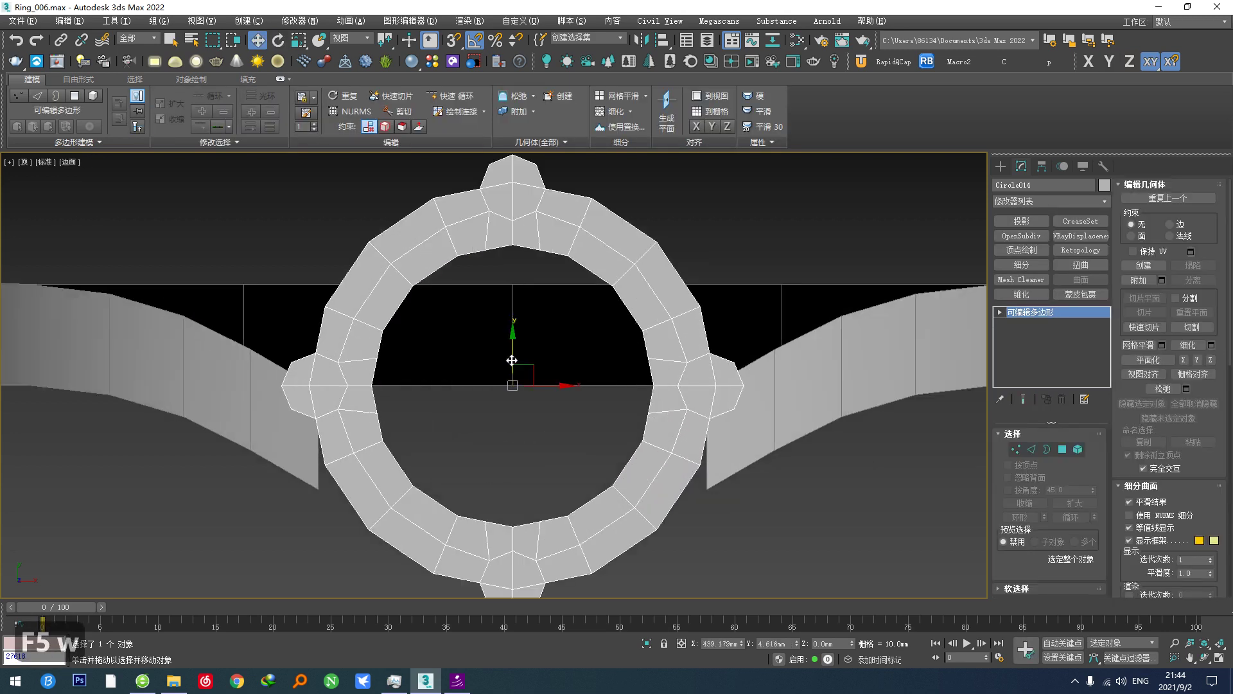
{"action": "scroll", "coordinate": [513, 324], "scroll_direction": "up", "scroll_amount": 3}
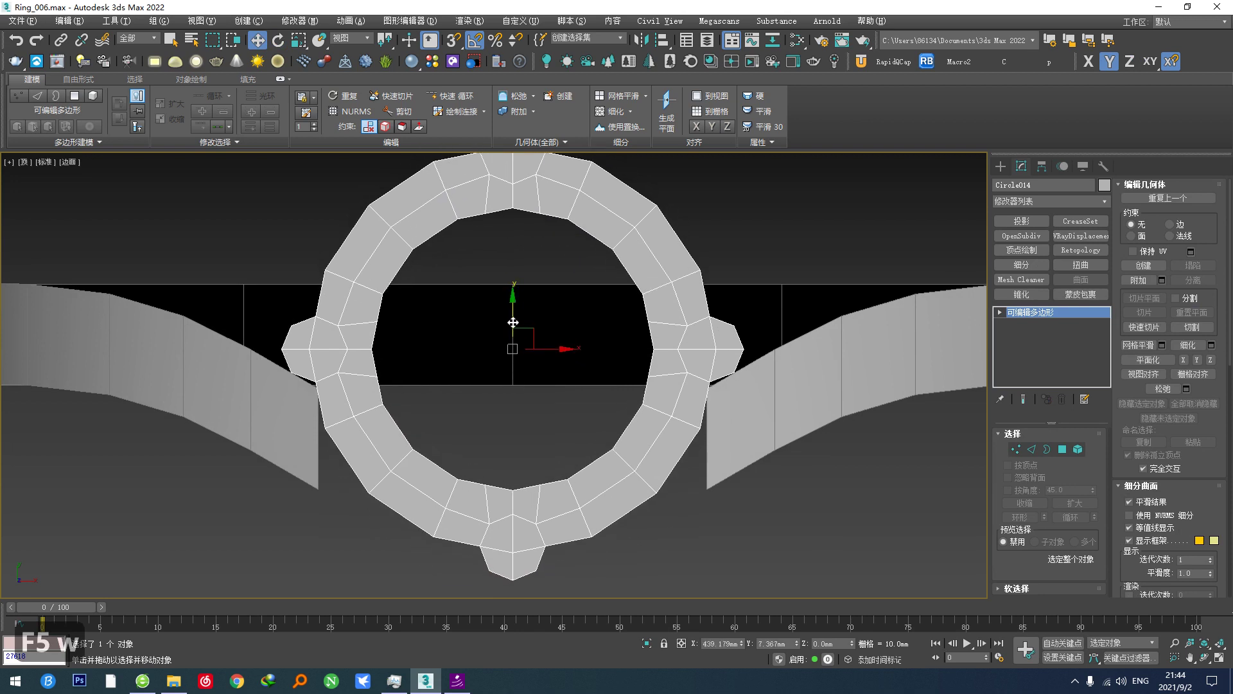
{"action": "mouse_move", "coordinate": [513, 324]}
{"action": "middle_mouse_down"}
{"action": "mouse_move", "coordinate": [490, 327]}
{"action": "mouse_move", "coordinate": [491, 281]}
{"action": "middle_mouse_up"}
Examine the finished jewelled ring's crown of small beaded circles and how they sit around the round centre setting.
{"action": "scroll", "coordinate": [597, 404], "scroll_direction": "down", "scroll_amount": 5}
{"action": "scroll", "coordinate": [597, 403], "scroll_direction": "down", "scroll_amount": 5}
{"action": "middle_click_drag", "start_coordinate": [495, 448], "coordinate": [791, 414]}
{"action": "scroll", "coordinate": [527, 387], "scroll_direction": "up", "scroll_amount": 4}
{"action": "middle_click_drag", "start_coordinate": [642, 392], "coordinate": [243, 396]}
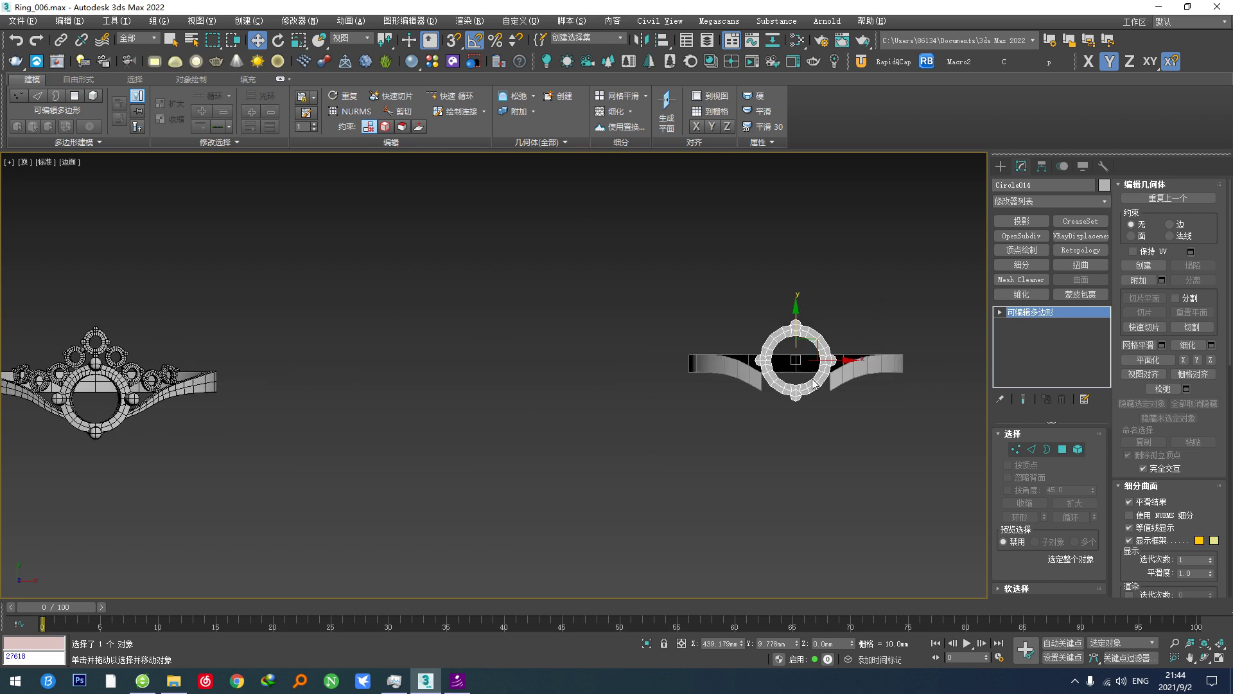
{"action": "scroll", "coordinate": [814, 385], "scroll_direction": "down", "scroll_amount": 2}
{"action": "middle_click_drag", "start_coordinate": [505, 442], "coordinate": [473, 451]}
{"action": "middle_click_drag", "start_coordinate": [736, 399], "coordinate": [398, 325]}
{"action": "scroll", "coordinate": [378, 307], "scroll_direction": "up", "scroll_amount": 8}
{"action": "left_click", "coordinate": [370, 410]}
{"action": "scroll", "coordinate": [370, 410], "scroll_direction": "down", "scroll_amount": 5}
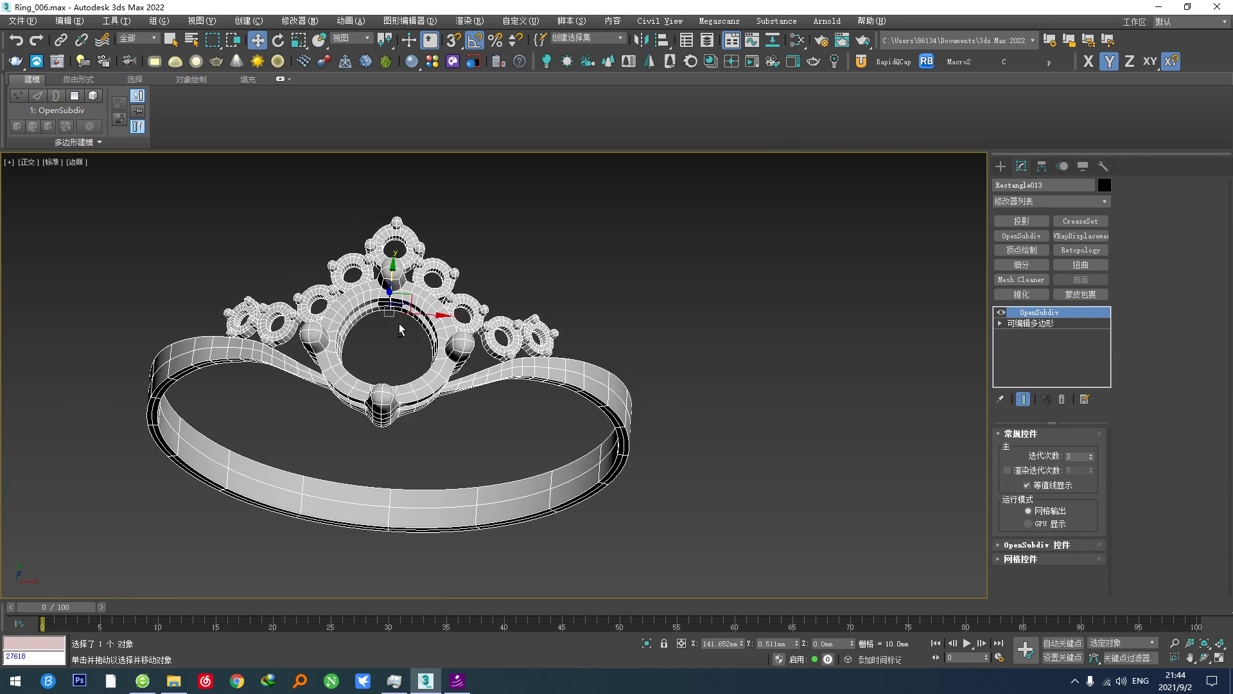
{"action": "scroll", "coordinate": [396, 257], "scroll_direction": "up", "scroll_amount": 5}
{"action": "middle_click_drag", "start_coordinate": [370, 209], "coordinate": [371, 229]}
{"action": "scroll", "coordinate": [379, 289], "scroll_direction": "down", "scroll_amount": 5}
{"action": "scroll", "coordinate": [365, 277], "scroll_direction": "up", "scroll_amount": 3}
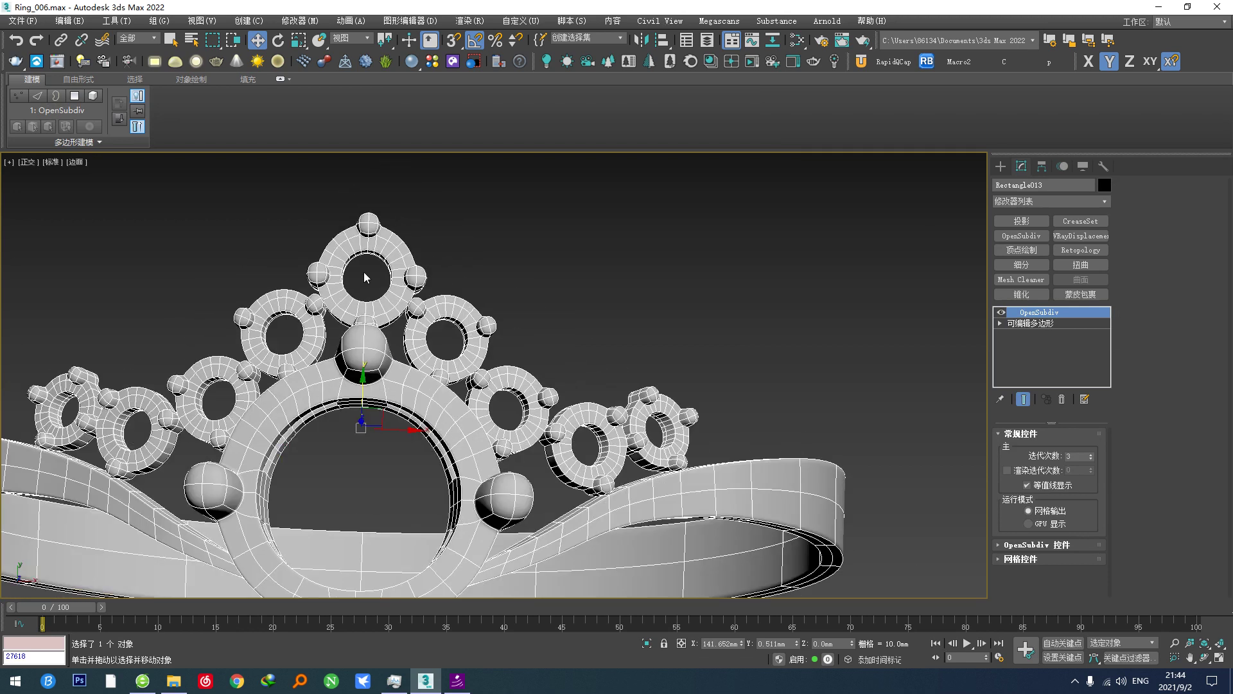
{"action": "middle_click_drag", "start_coordinate": [360, 364], "coordinate": [363, 412]}
{"action": "scroll", "coordinate": [431, 372], "scroll_direction": "up", "scroll_amount": 5}
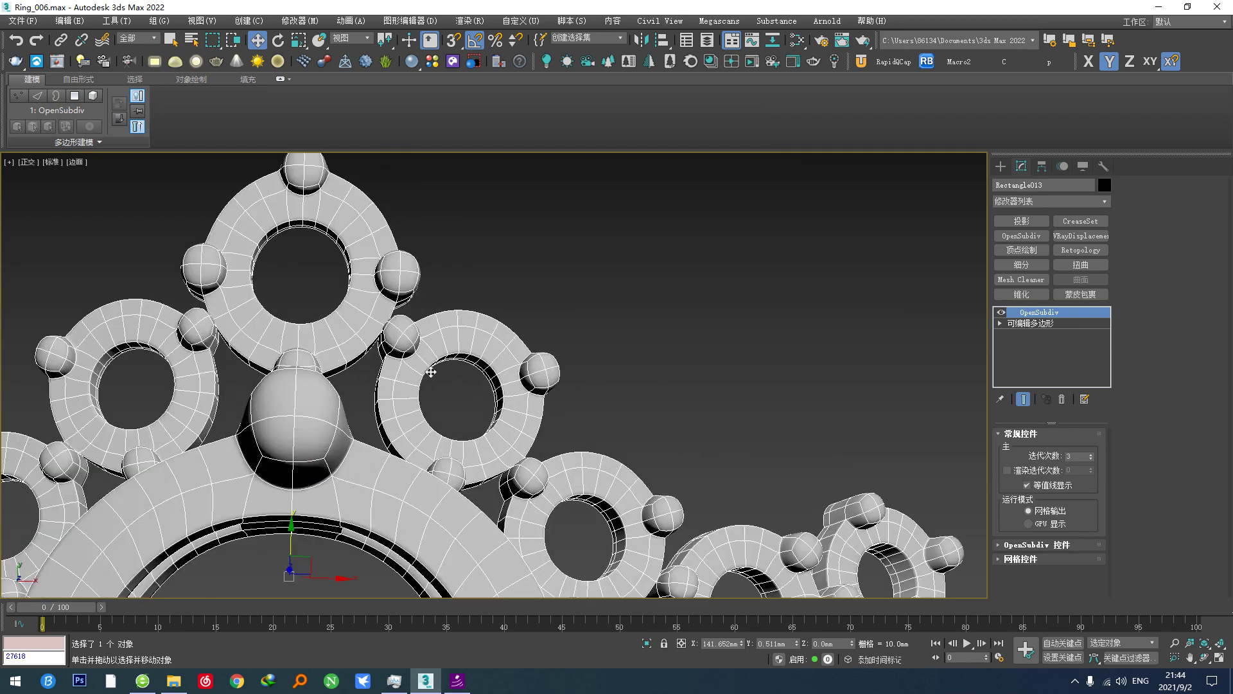
{"action": "scroll", "coordinate": [397, 336], "scroll_direction": "down", "scroll_amount": 5}
{"action": "key", "text": "t"}
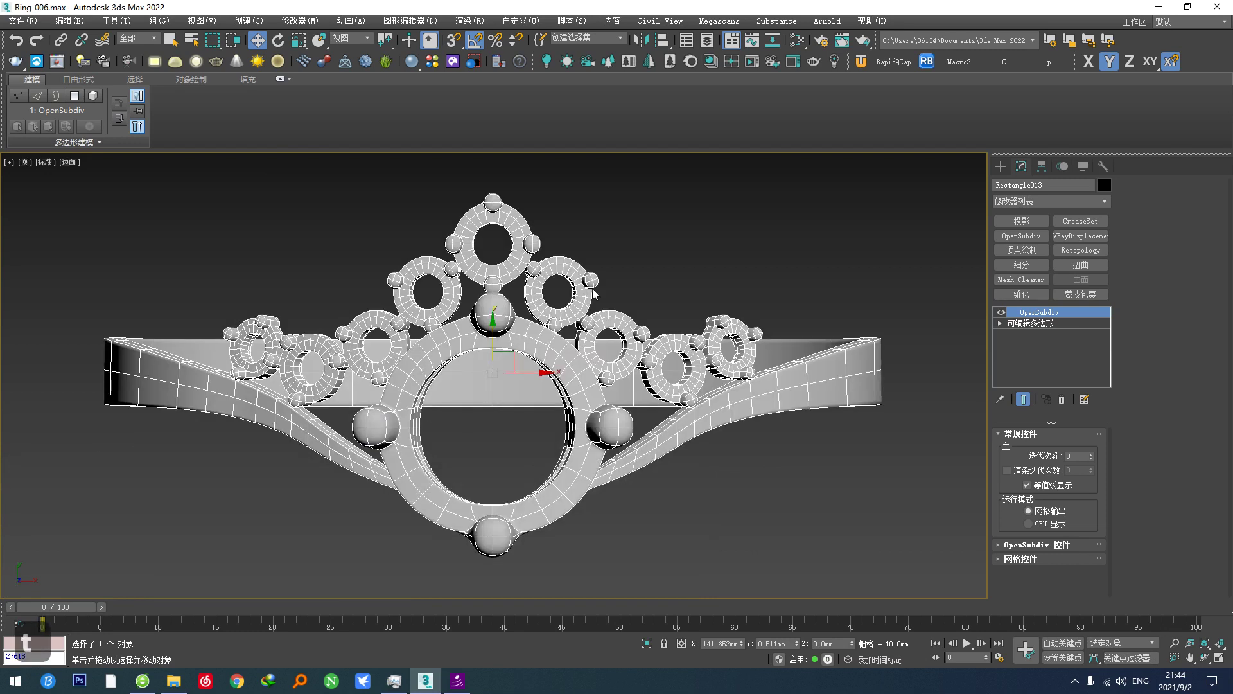
{"action": "scroll", "coordinate": [509, 256], "scroll_direction": "up", "scroll_amount": 3}
{"action": "middle_click_drag", "start_coordinate": [764, 451], "coordinate": [251, 435]}
{"action": "scroll", "coordinate": [719, 399], "scroll_direction": "down", "scroll_amount": 2}
{"action": "scroll", "coordinate": [628, 407], "scroll_direction": "down", "scroll_amount": 3}
{"action": "scroll", "coordinate": [503, 370], "scroll_direction": "up", "scroll_amount": 3}
Clone the four-bead ring as an independent copy directly above the centre setting.
{"action": "left_click", "coordinate": [503, 369]}
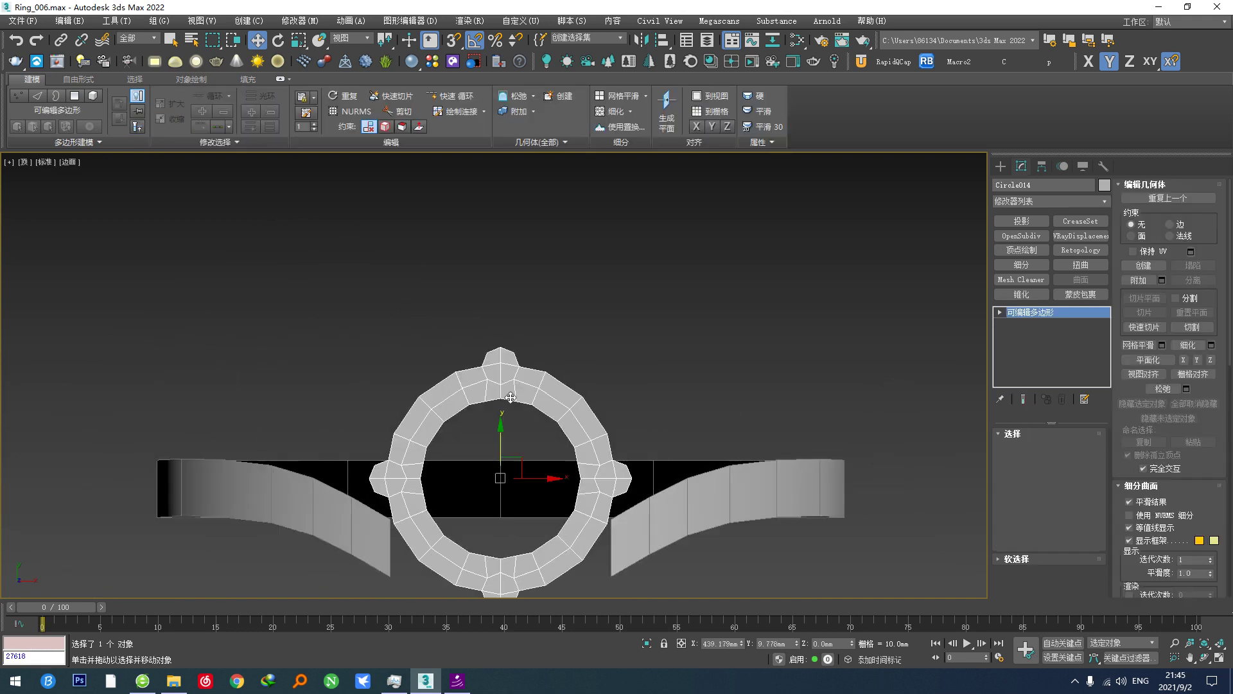
{"action": "scroll", "coordinate": [510, 402], "scroll_direction": "down", "scroll_amount": 3}
{"action": "middle_click_drag", "start_coordinate": [633, 431], "coordinate": [523, 439]}
{"action": "scroll", "coordinate": [360, 408], "scroll_direction": "up", "scroll_amount": 2}
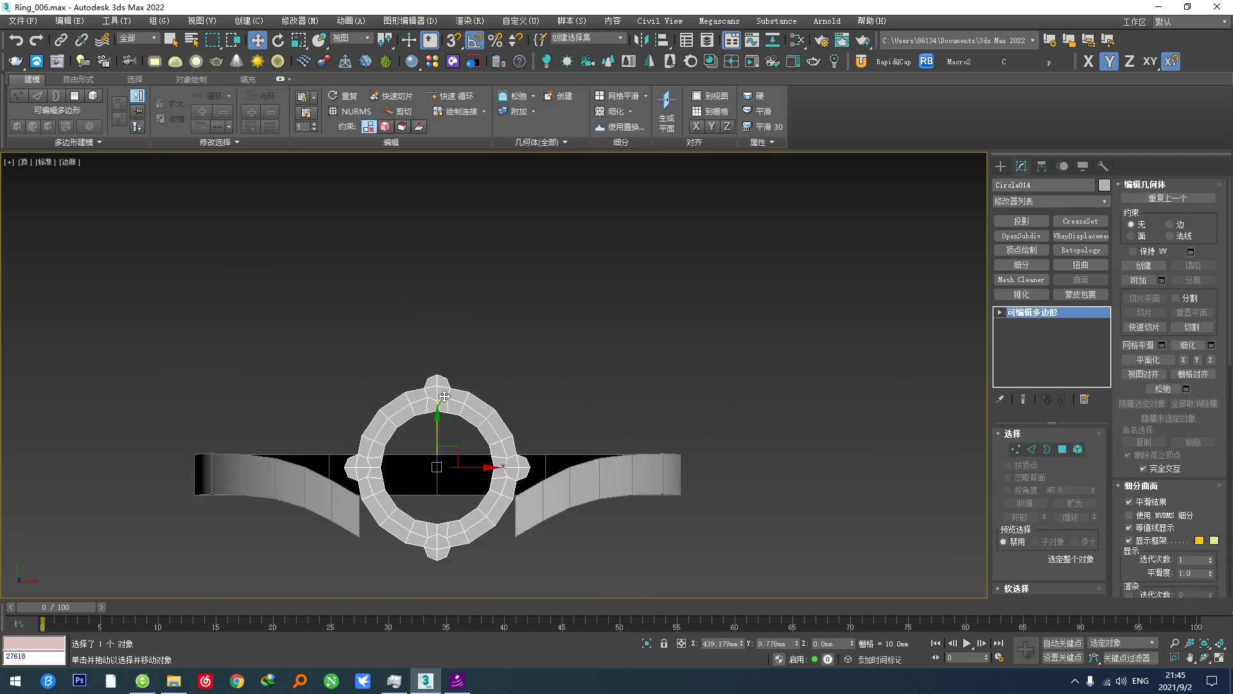
{"action": "mouse_move", "coordinate": [444, 397]}
{"action": "left_mouse_down", "text": "shift"}
{"action": "mouse_move", "coordinate": [446, 244]}
{"action": "mouse_move", "coordinate": [440, 278]}
{"action": "left_mouse_up", "text": "shift"}
{"action": "left_click", "coordinate": [616, 395]}
Scale the upper ring copy down and position it just above the centre setting's top bead.
{"action": "scroll", "coordinate": [435, 249], "scroll_direction": "up", "scroll_amount": 3}
{"action": "left_click", "coordinate": [1078, 449]}
{"action": "left_click", "coordinate": [586, 368]}
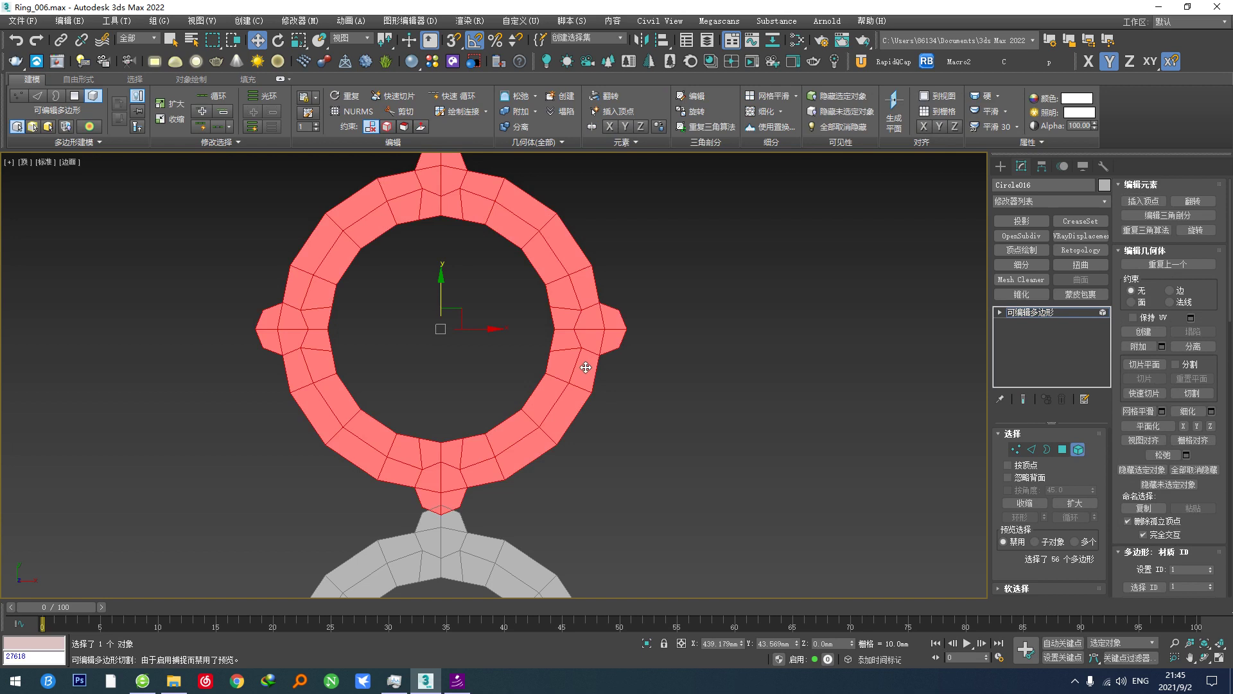
{"action": "key", "text": "r"}
{"action": "left_click_drag", "start_coordinate": [460, 313], "coordinate": [431, 398]}
{"action": "middle_click_drag", "start_coordinate": [430, 399], "coordinate": [453, 493]}
{"action": "key", "text": "w"}
{"action": "scroll", "coordinate": [453, 475], "scroll_direction": "up", "scroll_amount": 5}
Scale the small upper ring's inner border inward to widen its rim.
{"action": "key", "text": "2"}
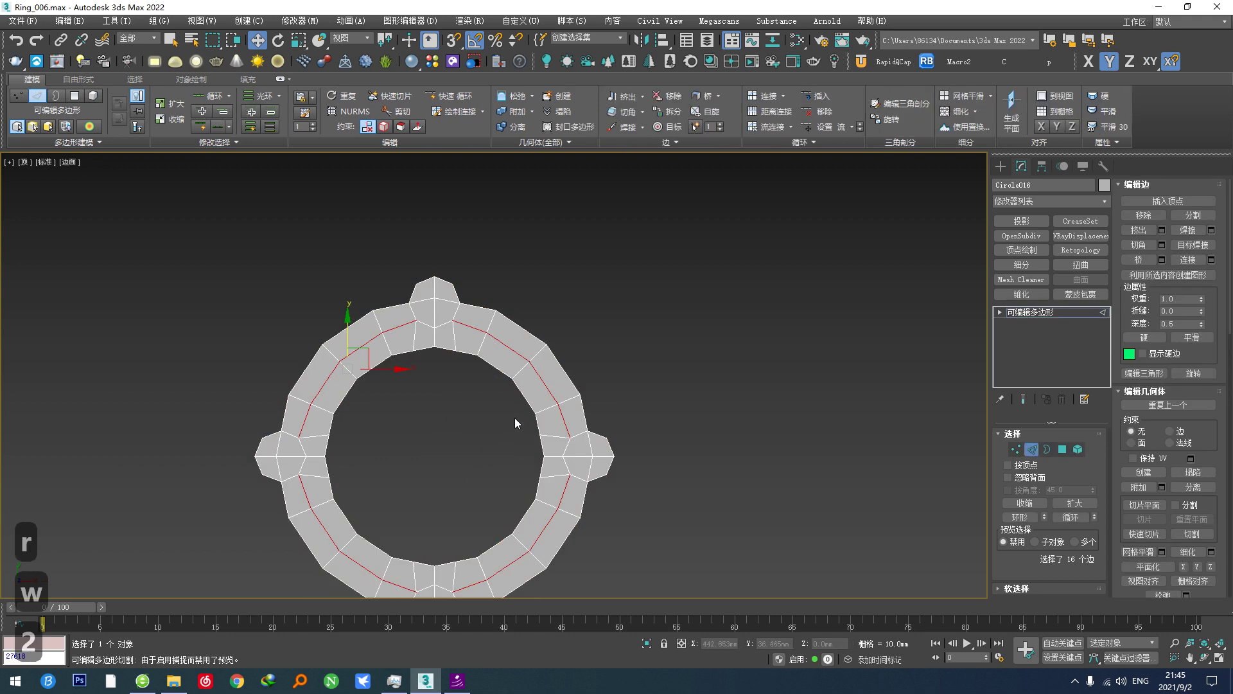
{"action": "double_click", "coordinate": [523, 398]}
{"action": "key", "text": "r"}
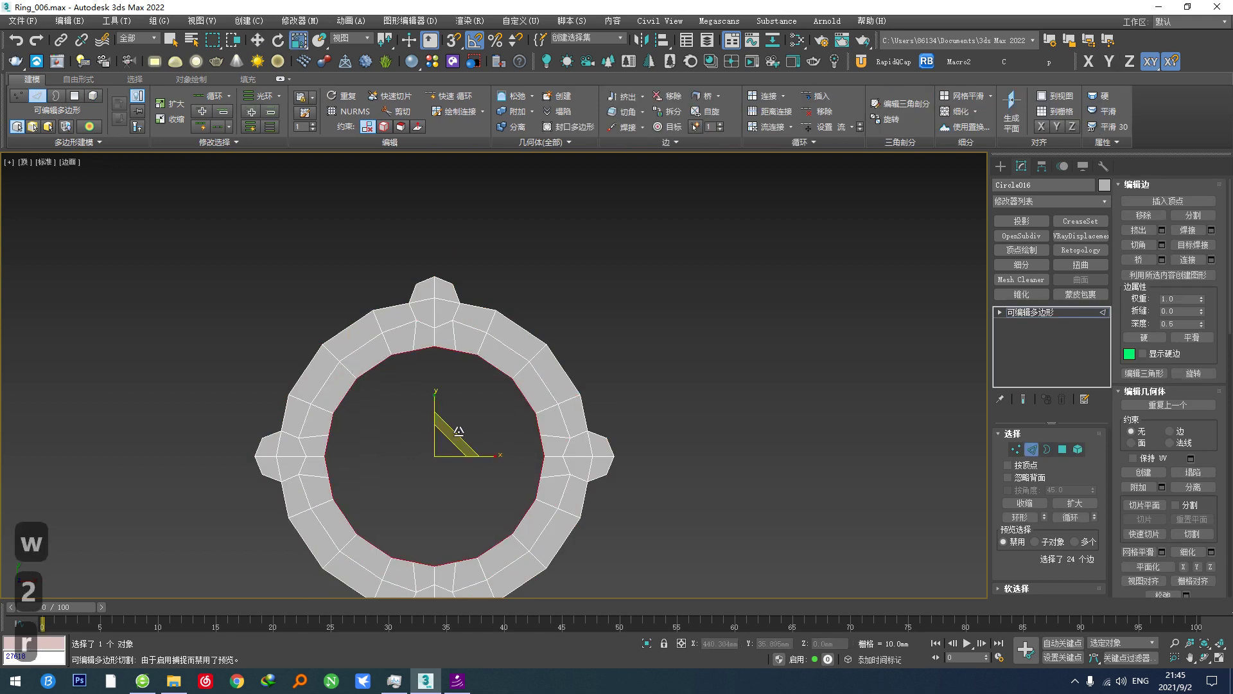
{"action": "left_click_drag", "start_coordinate": [452, 436], "coordinate": [450, 494]}
{"action": "middle_click_drag", "start_coordinate": [449, 498], "coordinate": [447, 411]}
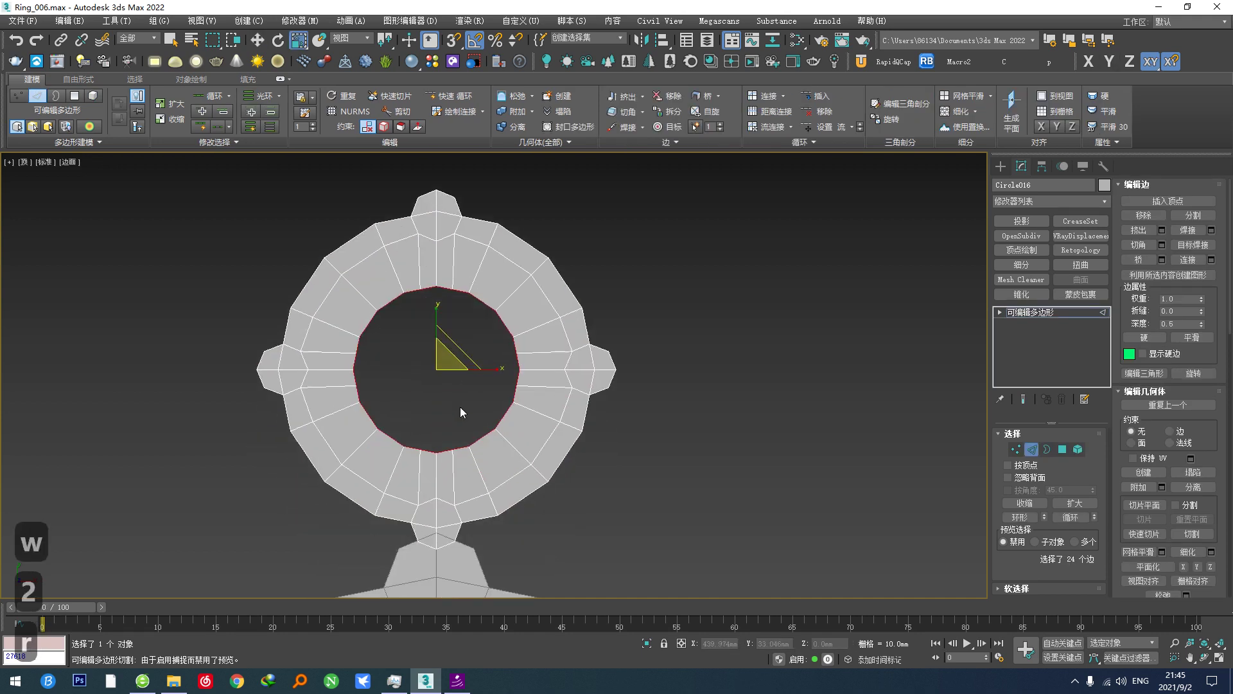
Select the faces of all four beads on the small upper ring and scale the beads up.
{"action": "left_click", "coordinate": [1062, 449]}
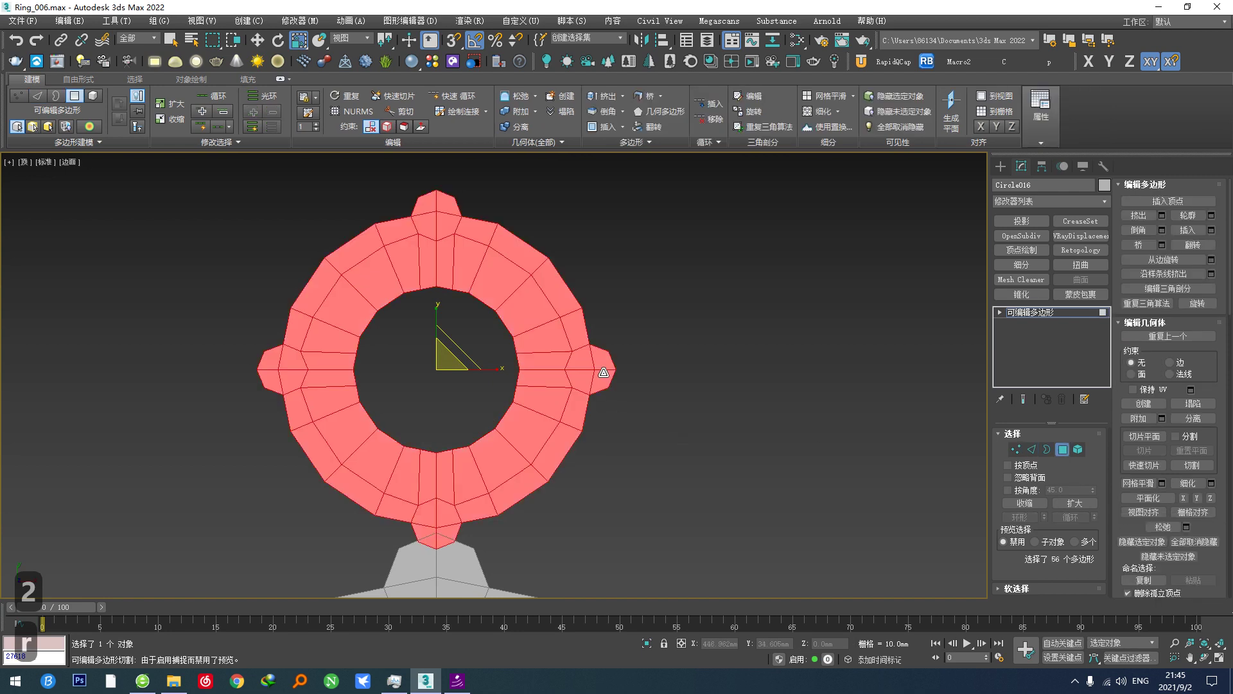
{"action": "left_click", "coordinate": [601, 377]}
{"action": "left_click", "coordinate": [582, 368], "text": "ctrl"}
{"action": "left_click", "coordinate": [601, 363], "text": "ctrl"}
{"action": "left_click", "coordinate": [581, 380], "text": "ctrl"}
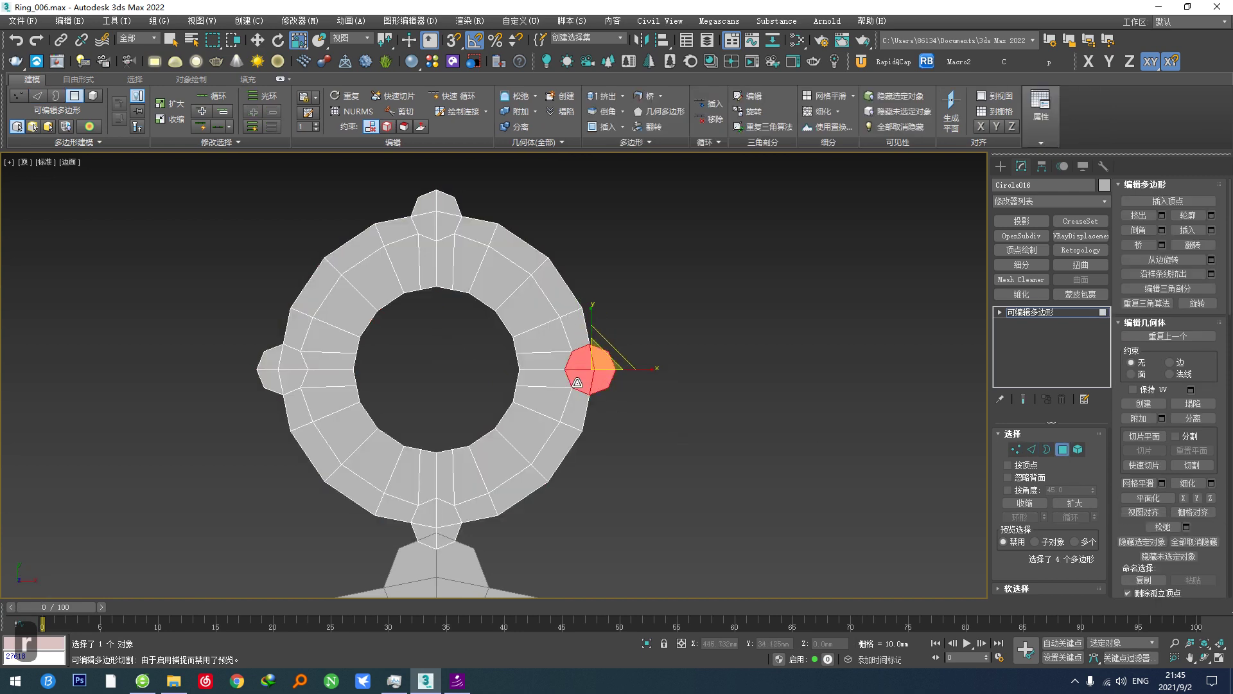
{"action": "key", "text": "h"}
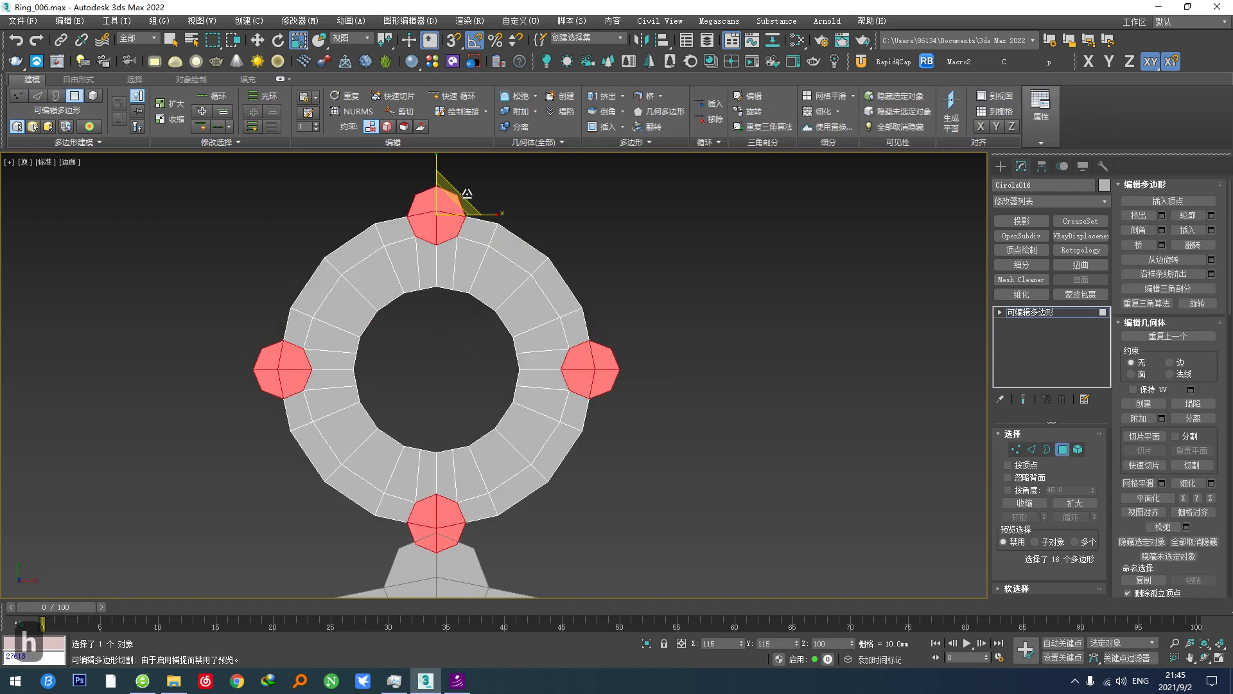
{"action": "scroll", "coordinate": [602, 341], "scroll_direction": "down", "scroll_amount": 5}
{"action": "scroll", "coordinate": [506, 256], "scroll_direction": "up", "scroll_amount": 4}
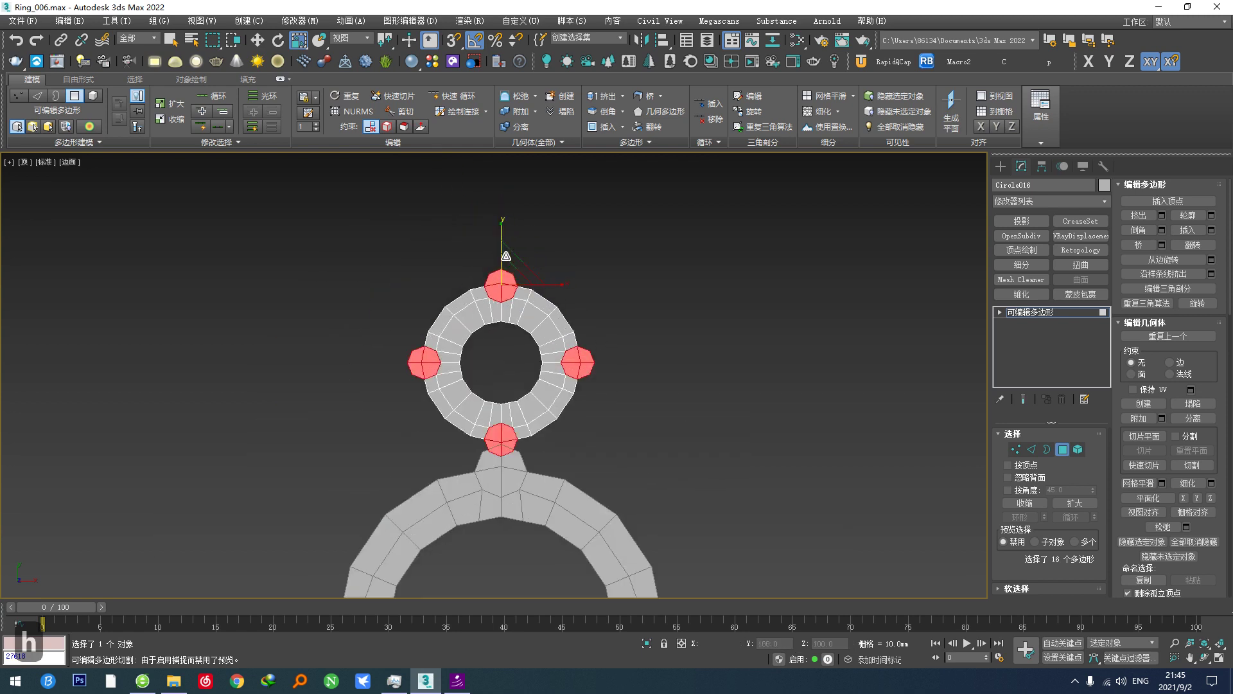
Scale the whole small upper ring element down slightly and position it so its lower bead touches the centre setting's top bead.
{"action": "left_click", "coordinate": [1078, 449]}
{"action": "left_click", "coordinate": [551, 336]}
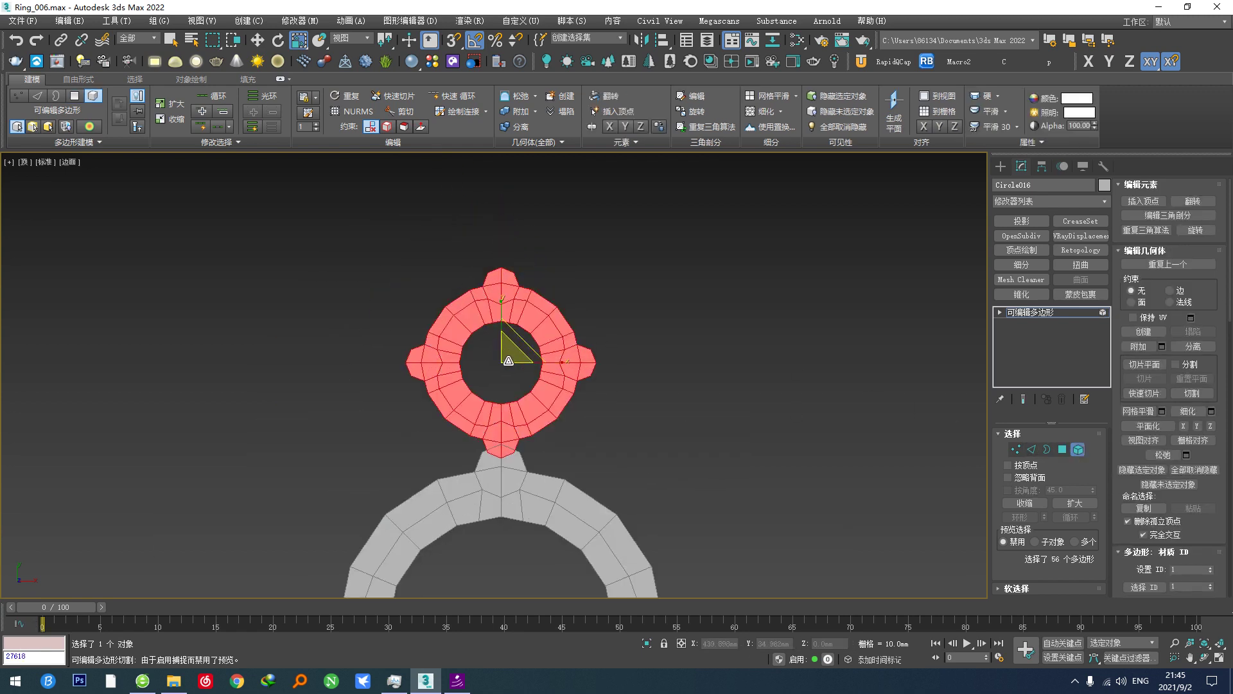
{"action": "scroll", "coordinate": [508, 360], "scroll_direction": "down", "scroll_amount": 6}
{"action": "scroll", "coordinate": [506, 350], "scroll_direction": "up", "scroll_amount": 4}
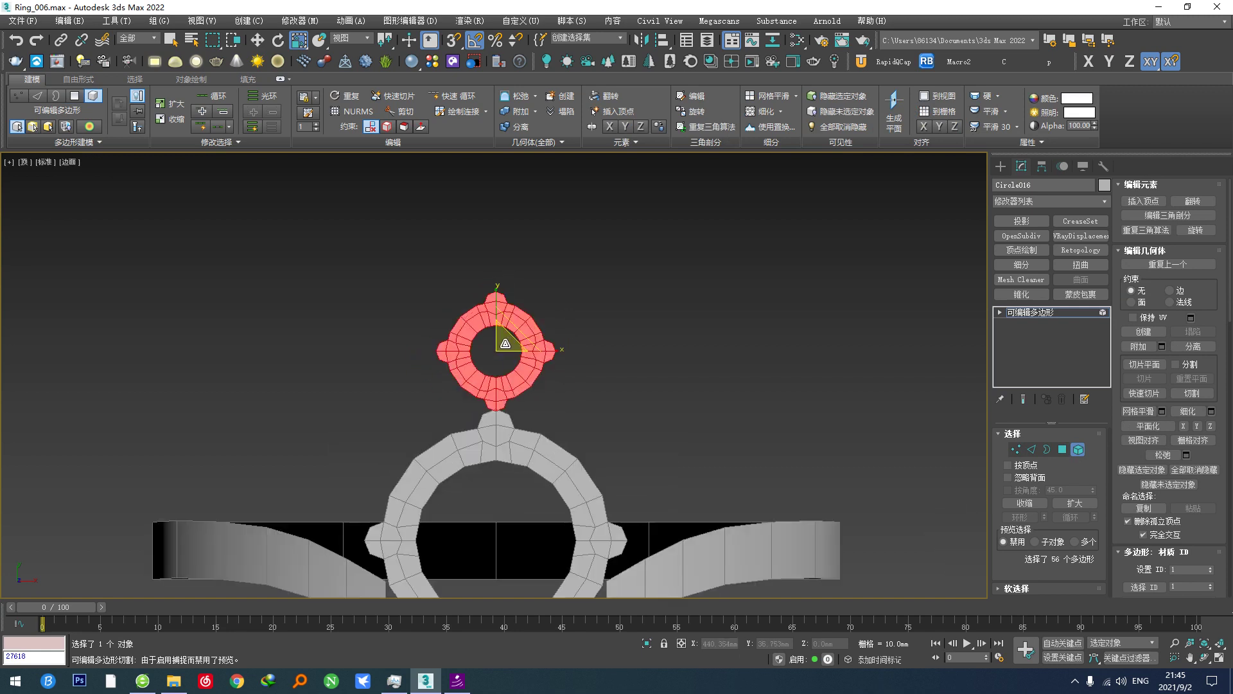
{"action": "scroll", "coordinate": [506, 346], "scroll_direction": "down", "scroll_amount": 4}
{"action": "scroll", "coordinate": [504, 340], "scroll_direction": "up", "scroll_amount": 5}
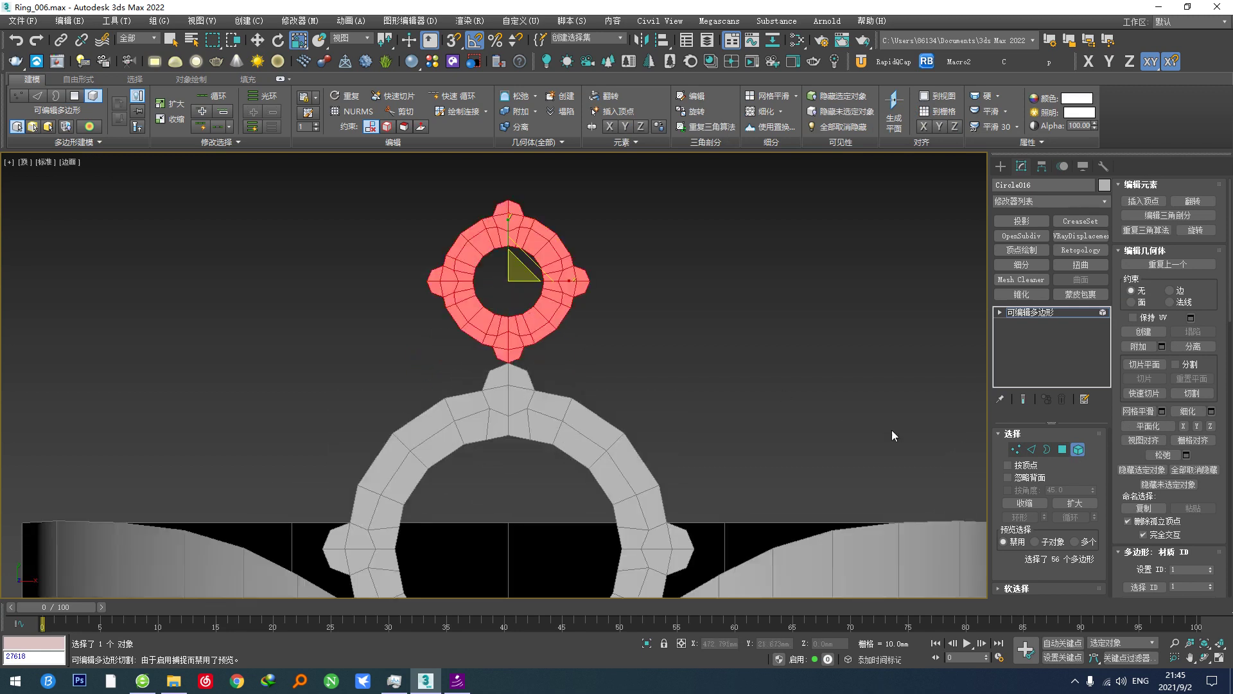
{"action": "left_click", "coordinate": [1078, 450]}
{"action": "middle_click_drag", "start_coordinate": [563, 381], "coordinate": [564, 436]}
{"action": "scroll", "coordinate": [565, 436], "scroll_direction": "up", "scroll_amount": 3}
{"action": "key", "text": "ctrl+shift+a"}
{"action": "key", "text": "w"}
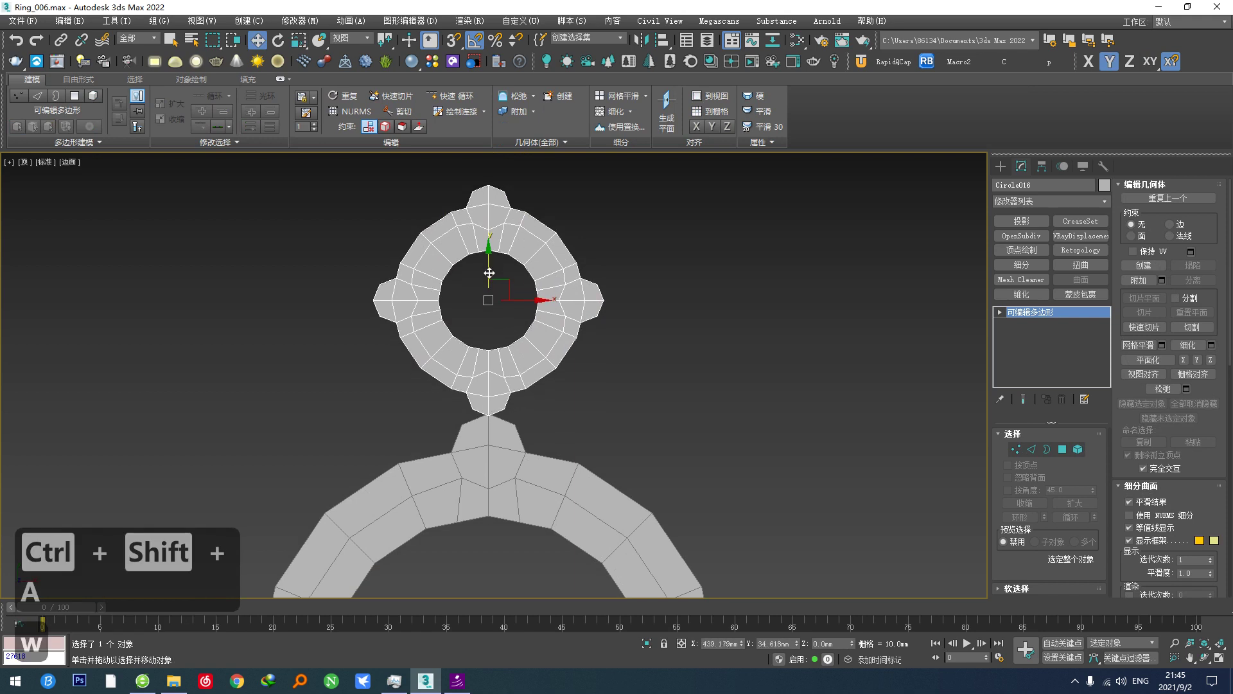
Regularise the small upper ring's outer edge loop into an evenly spaced circle.
{"action": "middle_click_drag", "start_coordinate": [494, 356], "coordinate": [476, 415]}
{"action": "scroll", "coordinate": [499, 413], "scroll_direction": "up", "scroll_amount": 3}
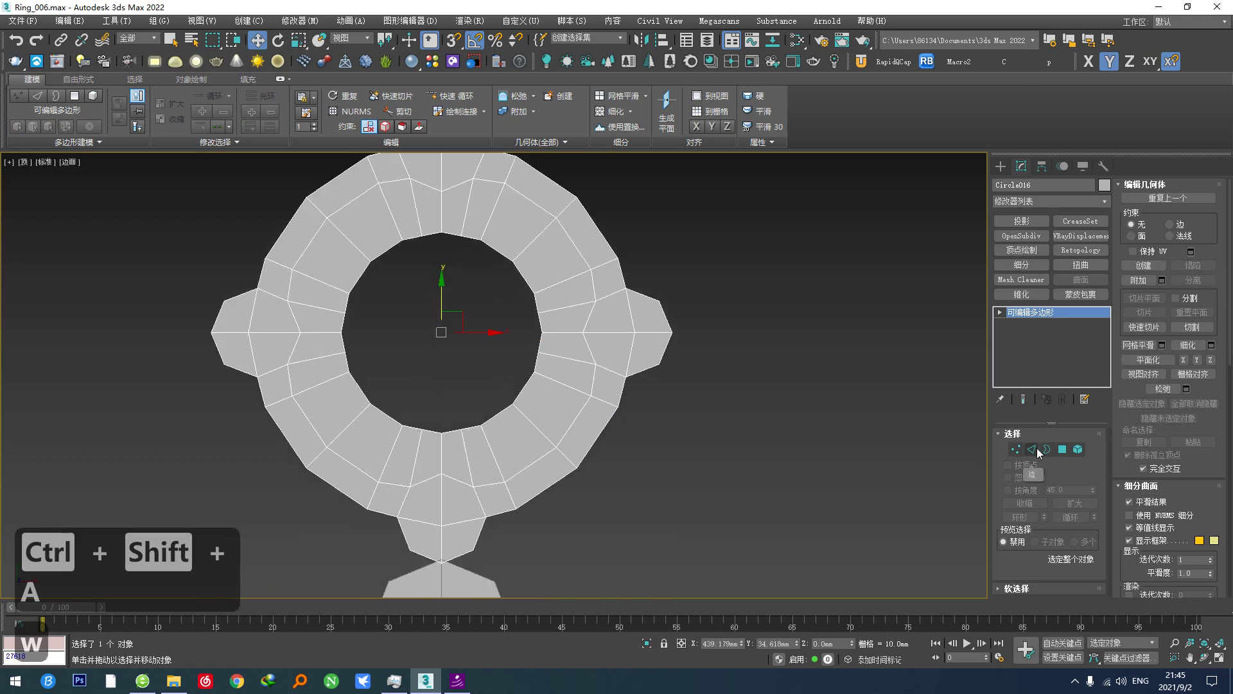
{"action": "left_click", "coordinate": [1037, 451]}
{"action": "double_click", "coordinate": [627, 391]}
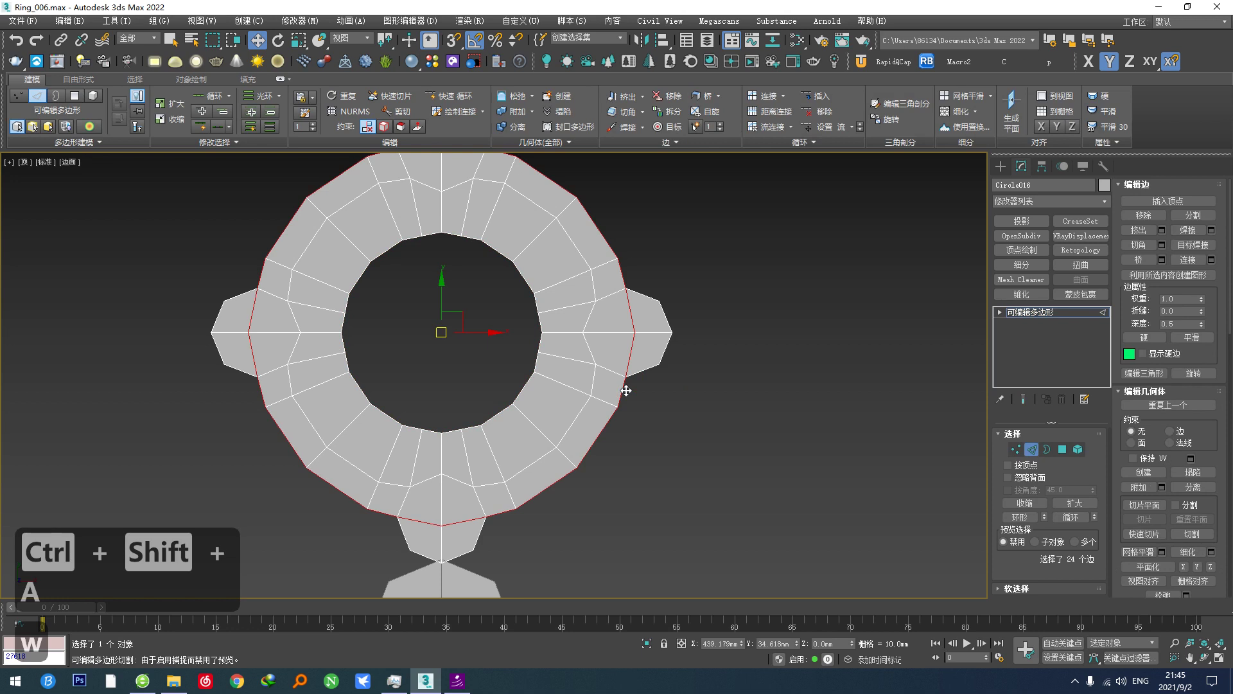
{"action": "key", "text": "x"}
Select the faces of all four beads on the small upper ring and reshape each bead outline into a regular octagon.
{"action": "left_click", "coordinate": [1063, 450]}
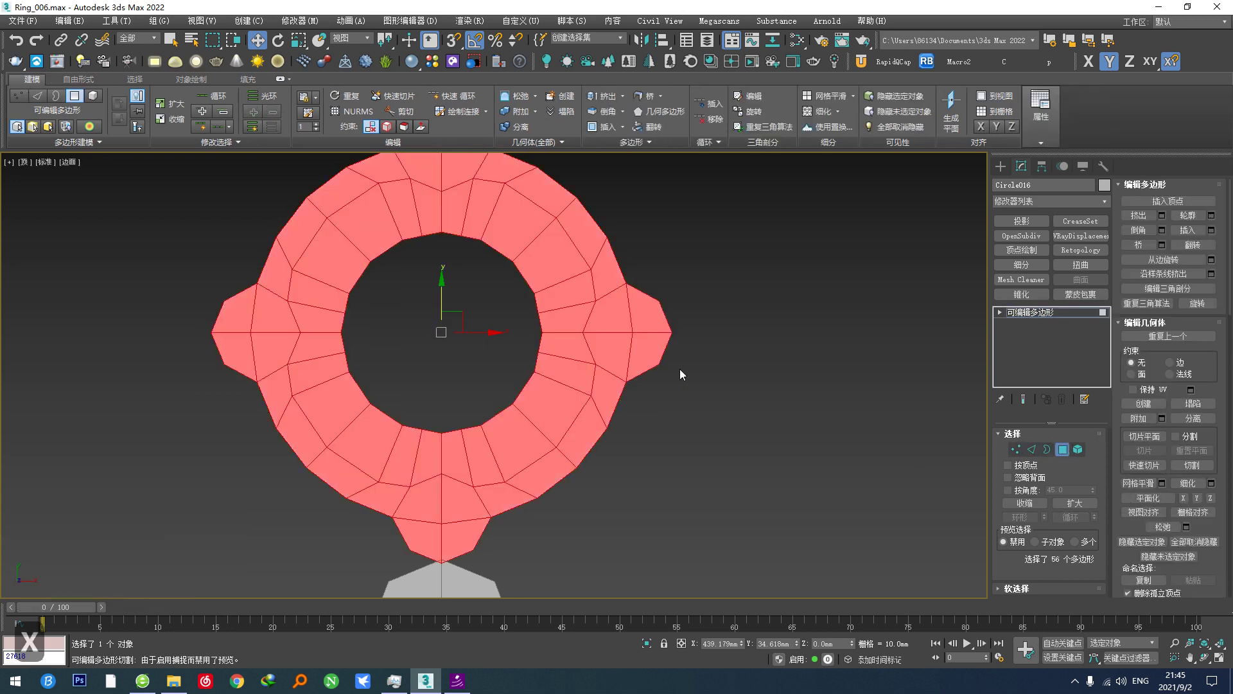
{"action": "left_click", "coordinate": [652, 321]}
{"action": "left_click", "coordinate": [649, 345], "text": "ctrl"}
{"action": "left_click", "coordinate": [616, 315], "text": "ctrl"}
{"action": "left_click", "coordinate": [619, 352], "text": "ctrl"}
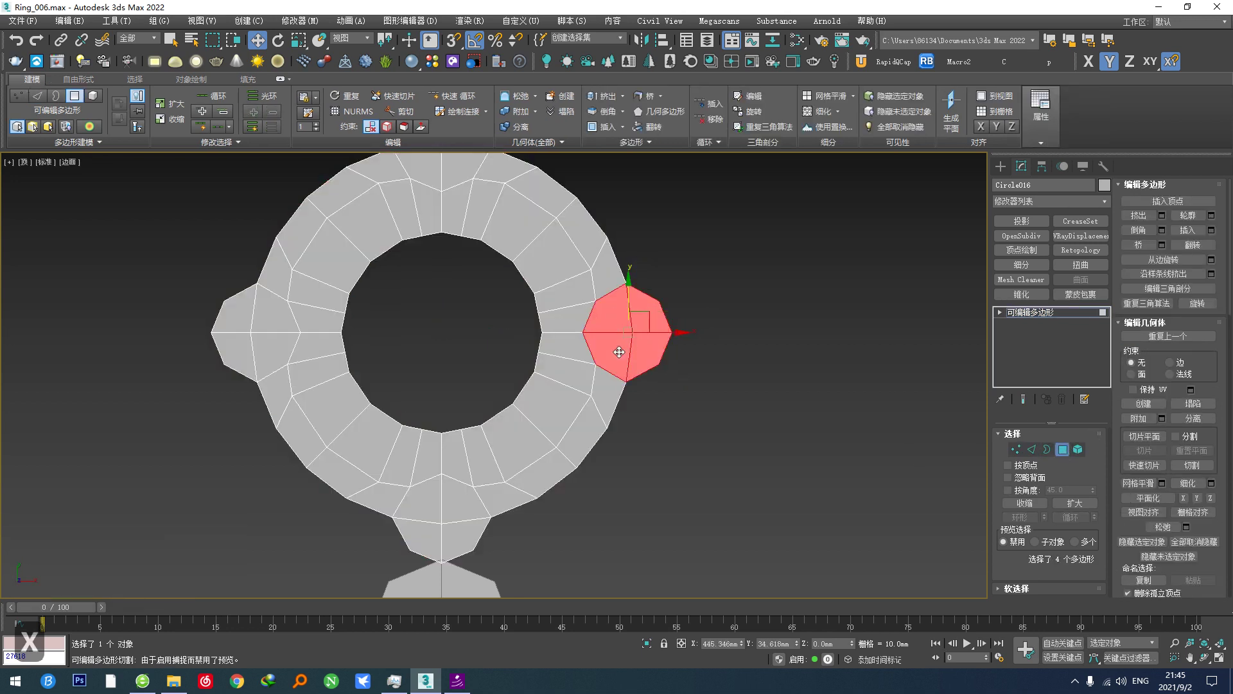
{"action": "key", "text": "h"}
{"action": "key", "text": "shift+x"}
{"action": "scroll", "coordinate": [578, 404], "scroll_direction": "down", "scroll_amount": 3}
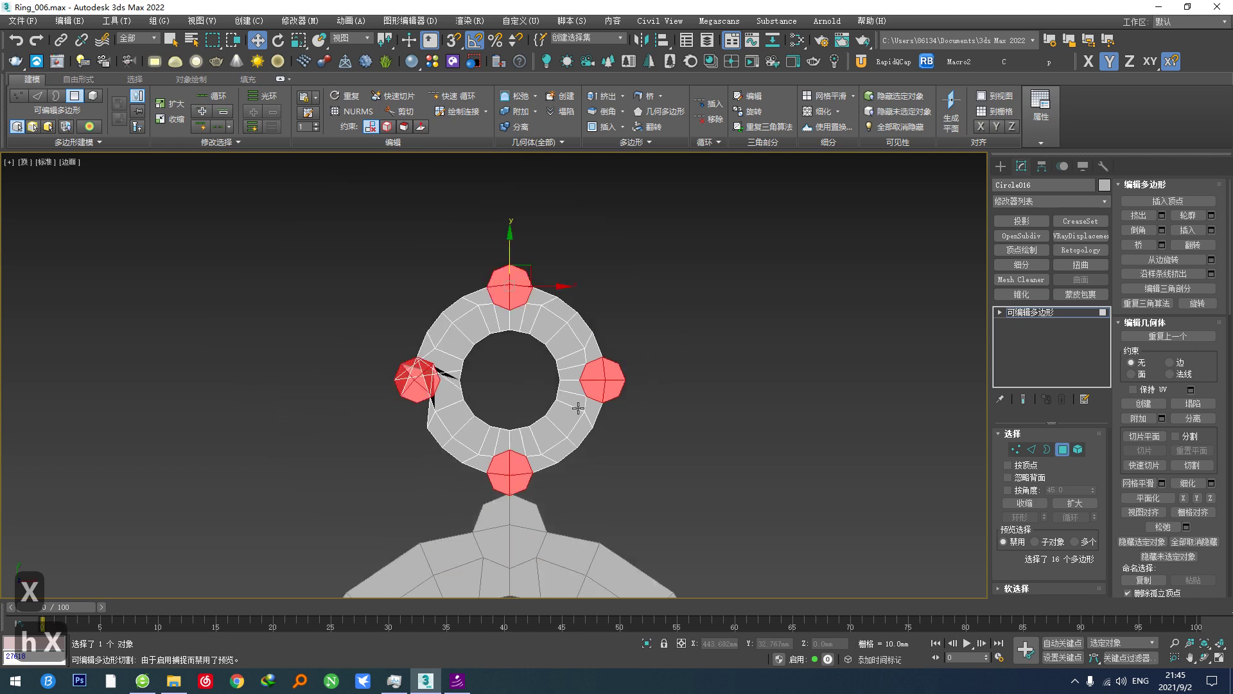
{"action": "scroll", "coordinate": [464, 418], "scroll_direction": "up", "scroll_amount": 2}
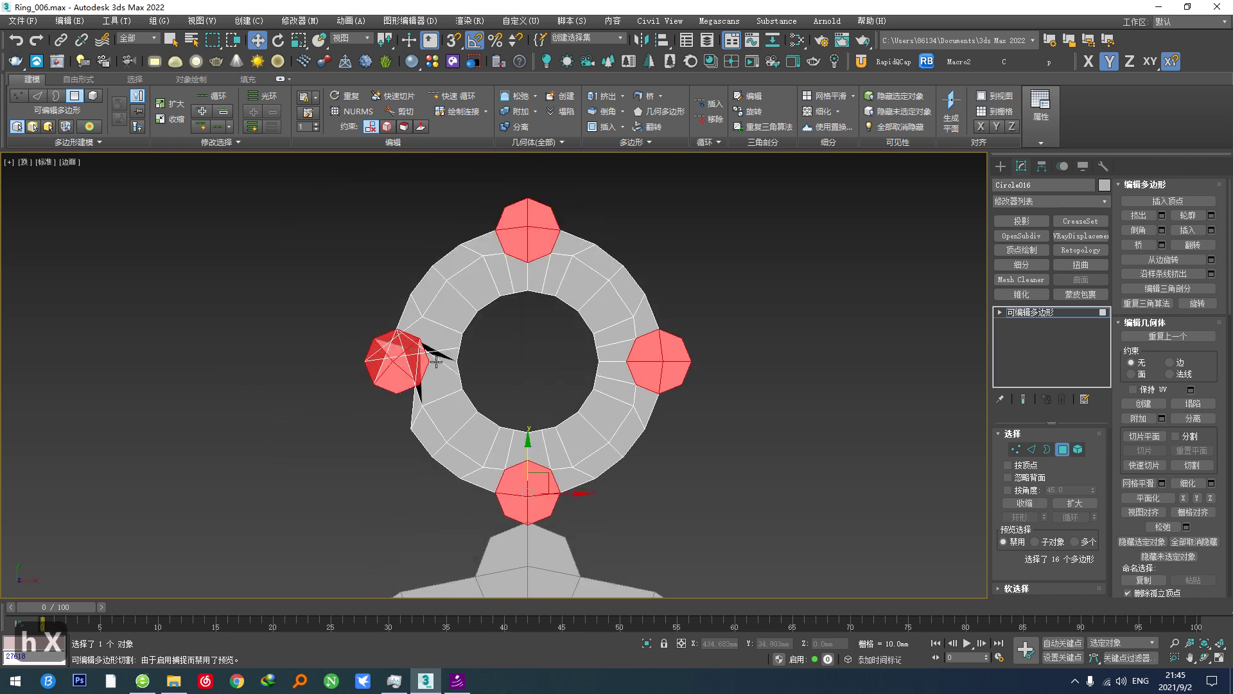
Apply a Symmetry modifier across the X and Y axes to the small upper ring and collapse it to an editable poly.
{"action": "left_click", "coordinate": [1063, 449]}
{"action": "right_click", "coordinate": [776, 436]}
{"action": "left_click", "coordinate": [758, 471]}
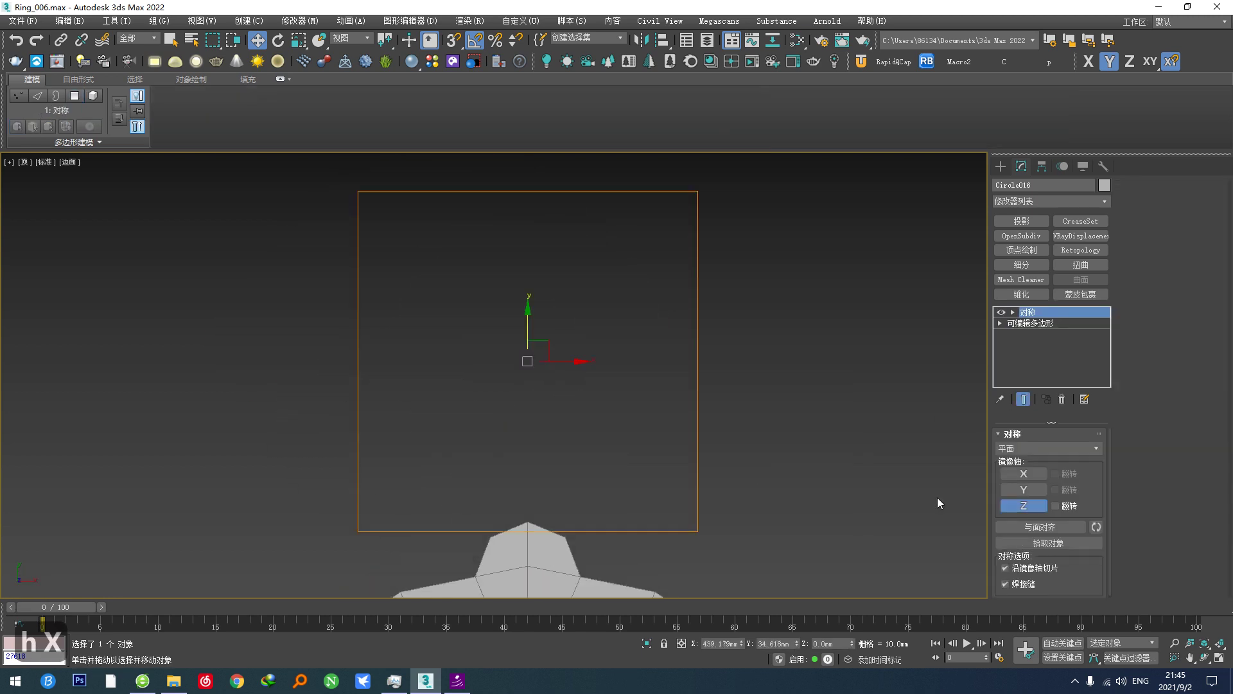
{"action": "left_click", "coordinate": [1032, 508]}
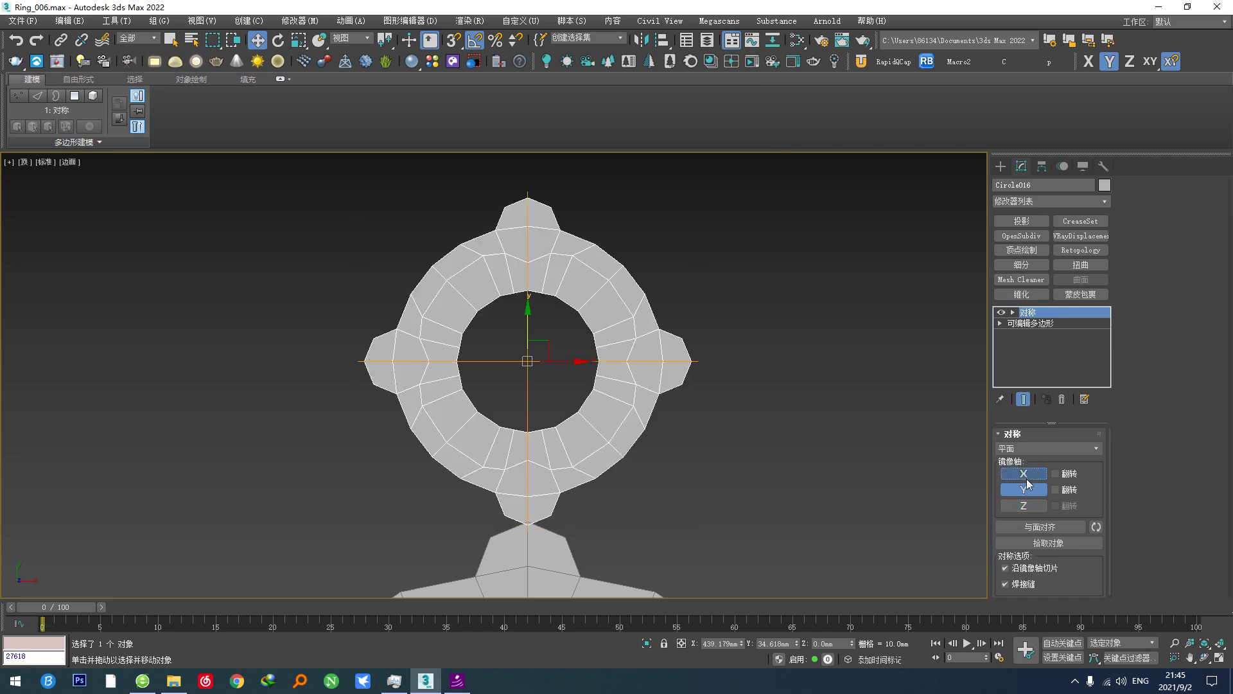
{"action": "left_click", "coordinate": [1069, 478]}
{"action": "left_click", "coordinate": [1069, 478]}
{"action": "middle_click_drag", "start_coordinate": [665, 459], "coordinate": [533, 421]}
{"action": "key", "text": "F5"}
Clone the small upper ring to the lower right, beside the centre setting's upper rim.
{"action": "scroll", "coordinate": [524, 386], "scroll_direction": "down", "scroll_amount": 3}
{"action": "left_click_drag", "start_coordinate": [477, 347], "coordinate": [610, 417], "text": "shift"}
{"action": "left_click", "coordinate": [627, 406]}
Delete the protruding faces of the right, lower and left beads on the ring copy, keeping only the top bead.
{"action": "scroll", "coordinate": [626, 406], "scroll_direction": "up", "scroll_amount": 3}
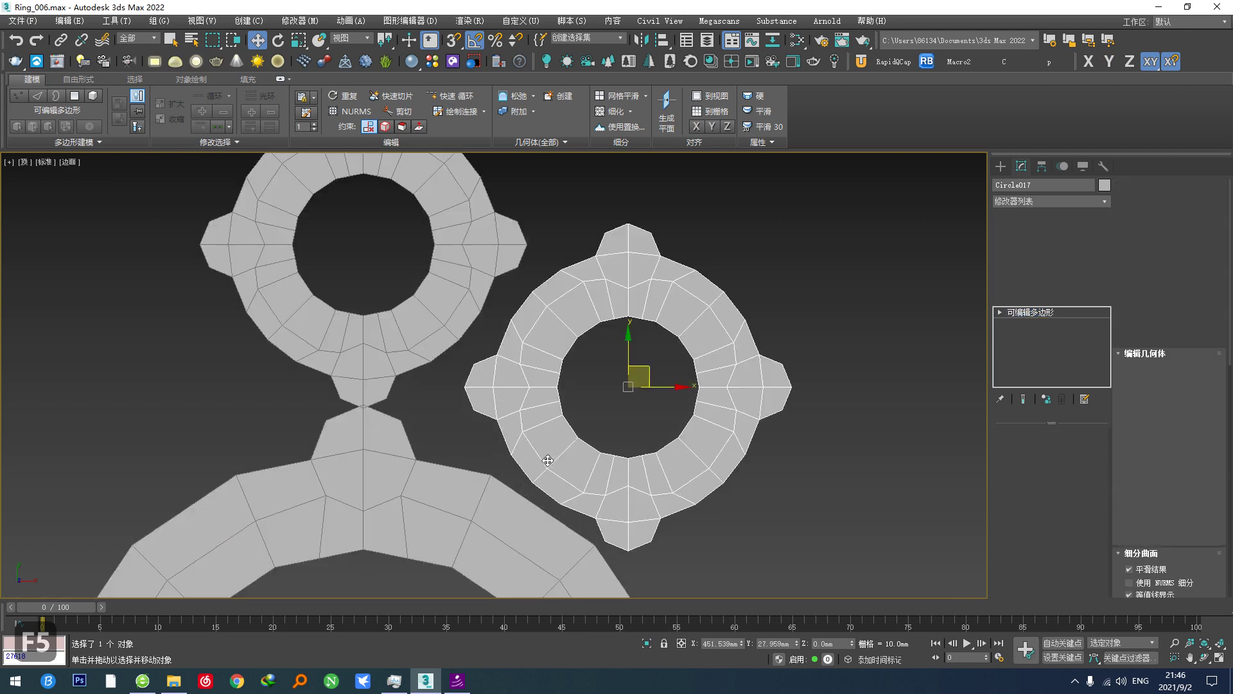
{"action": "scroll", "coordinate": [332, 330], "scroll_direction": "up", "scroll_amount": 1}
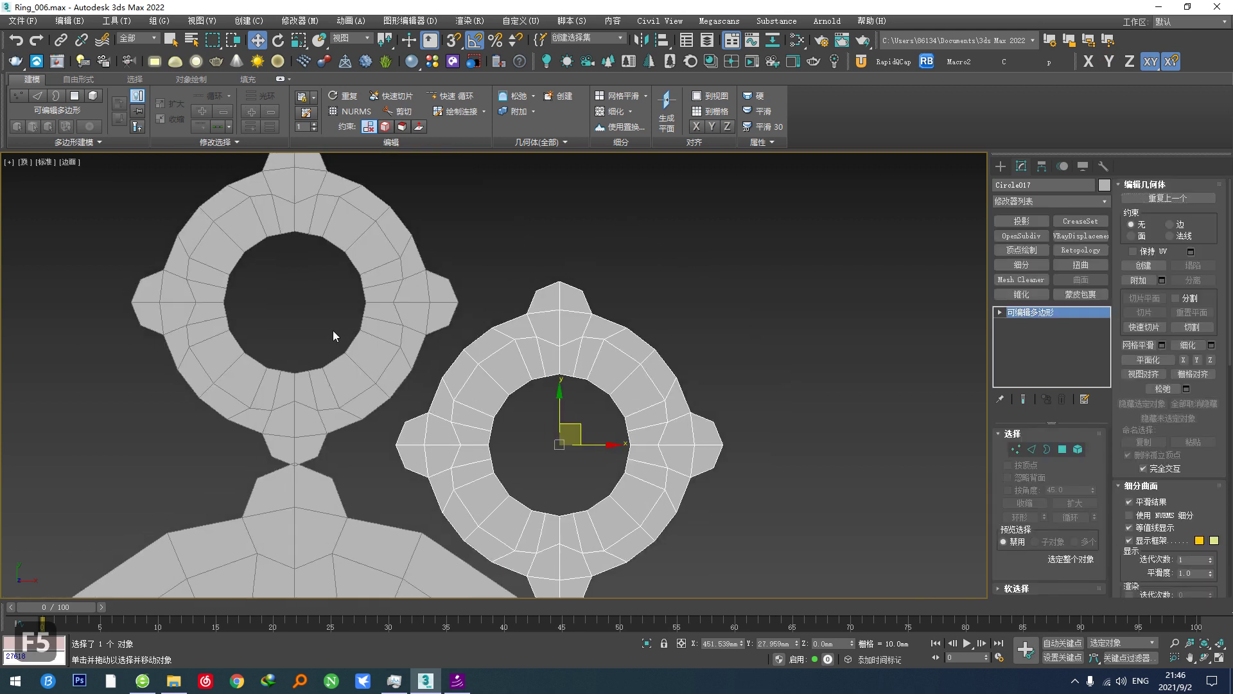
{"action": "left_click", "coordinate": [1063, 449]}
{"action": "scroll", "coordinate": [734, 410], "scroll_direction": "down", "scroll_amount": 2}
{"action": "left_click", "coordinate": [715, 426]}
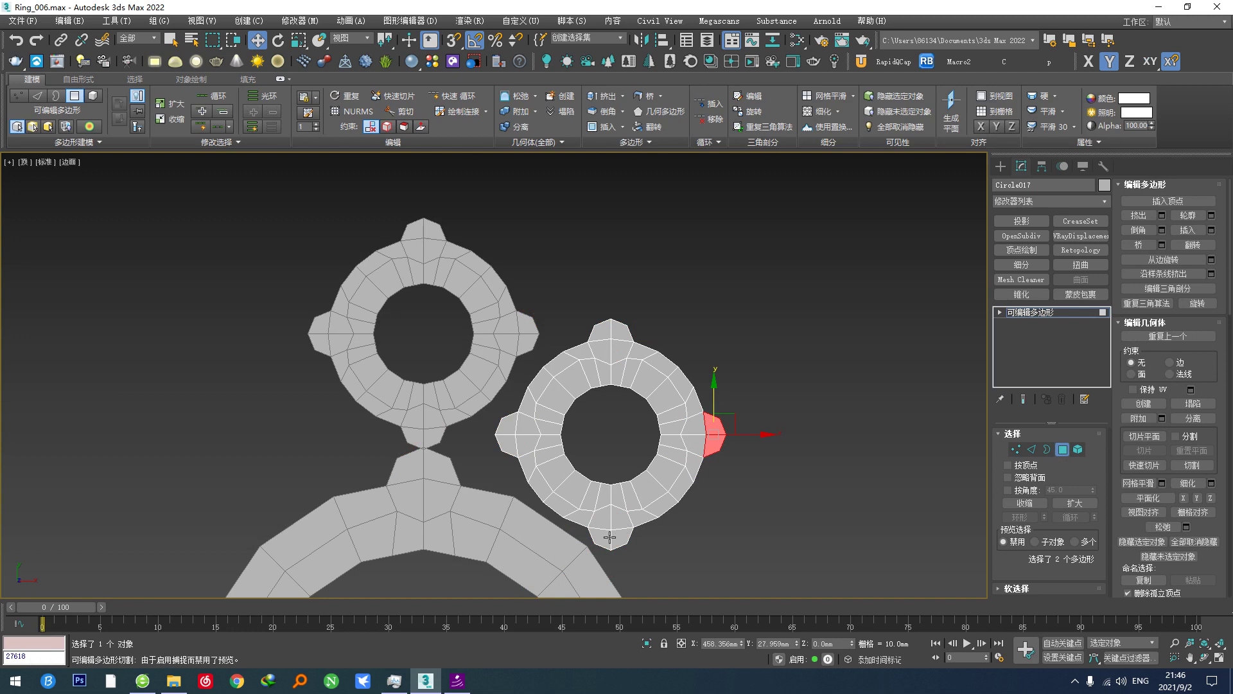
{"action": "left_click", "coordinate": [610, 537], "text": "ctrl"}
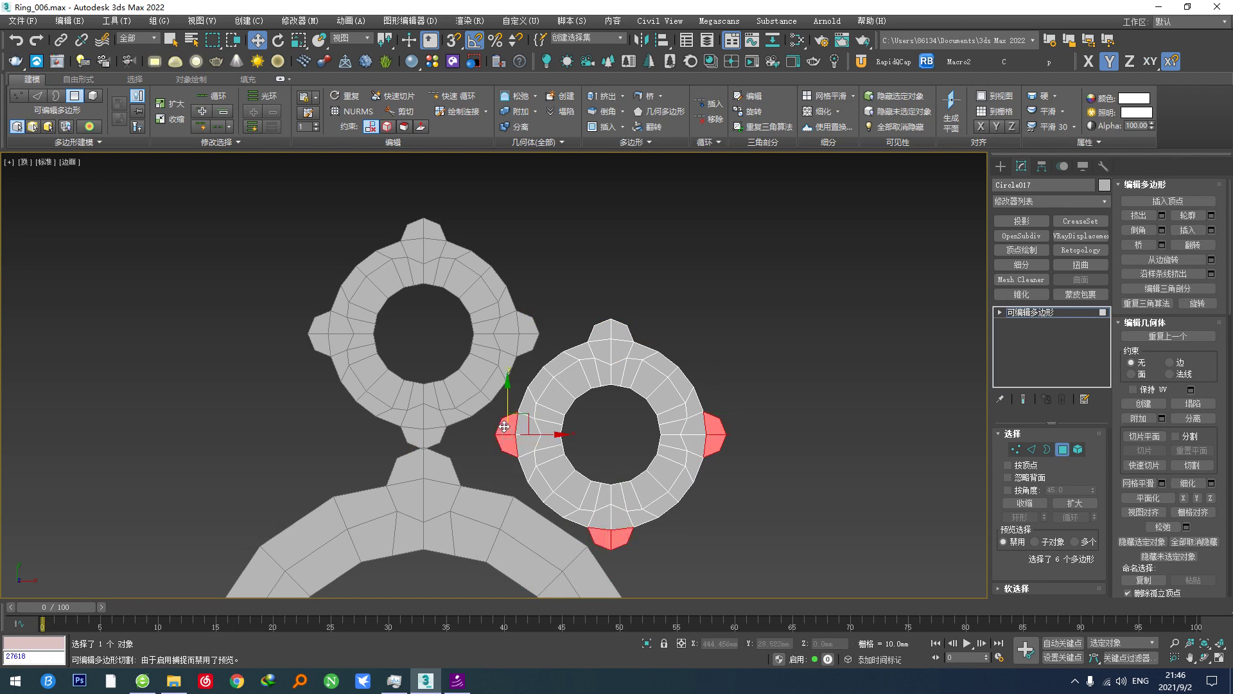
{"action": "key", "text": "Delete"}
Add a Symmetry modifier on the Y axis to the ring copy and rotate its mirror plane 30 degrees to place a lower-left bead.
{"action": "left_click", "coordinate": [1063, 449]}
{"action": "right_click", "coordinate": [839, 448]}
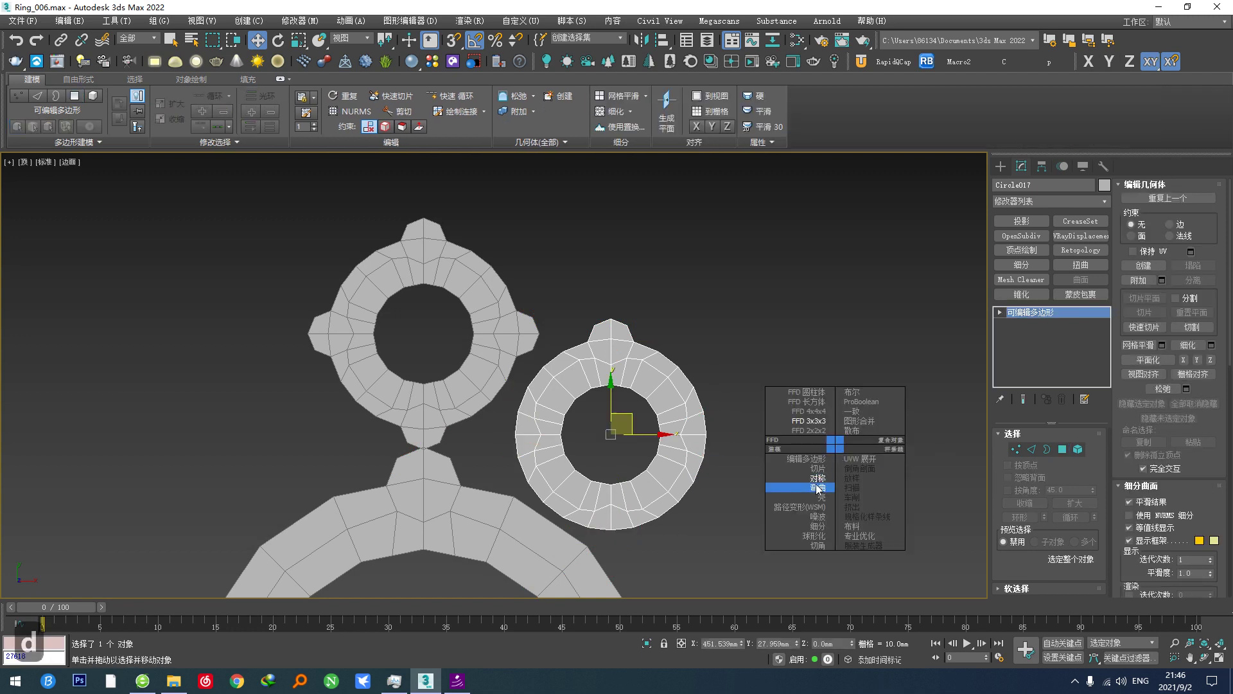
{"action": "left_click", "coordinate": [818, 489]}
{"action": "right_click", "coordinate": [816, 465]}
{"action": "left_click", "coordinate": [799, 496]}
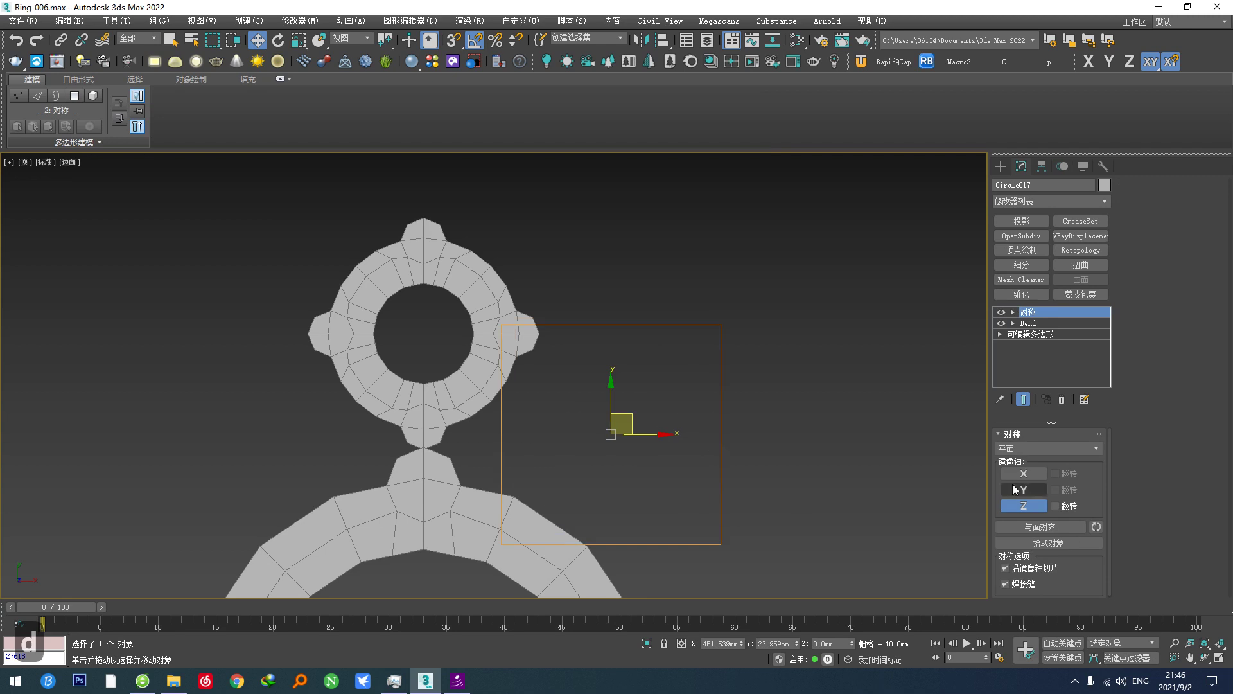
{"action": "left_click", "coordinate": [1024, 505]}
{"action": "key", "text": "1"}
{"action": "key", "text": "e"}
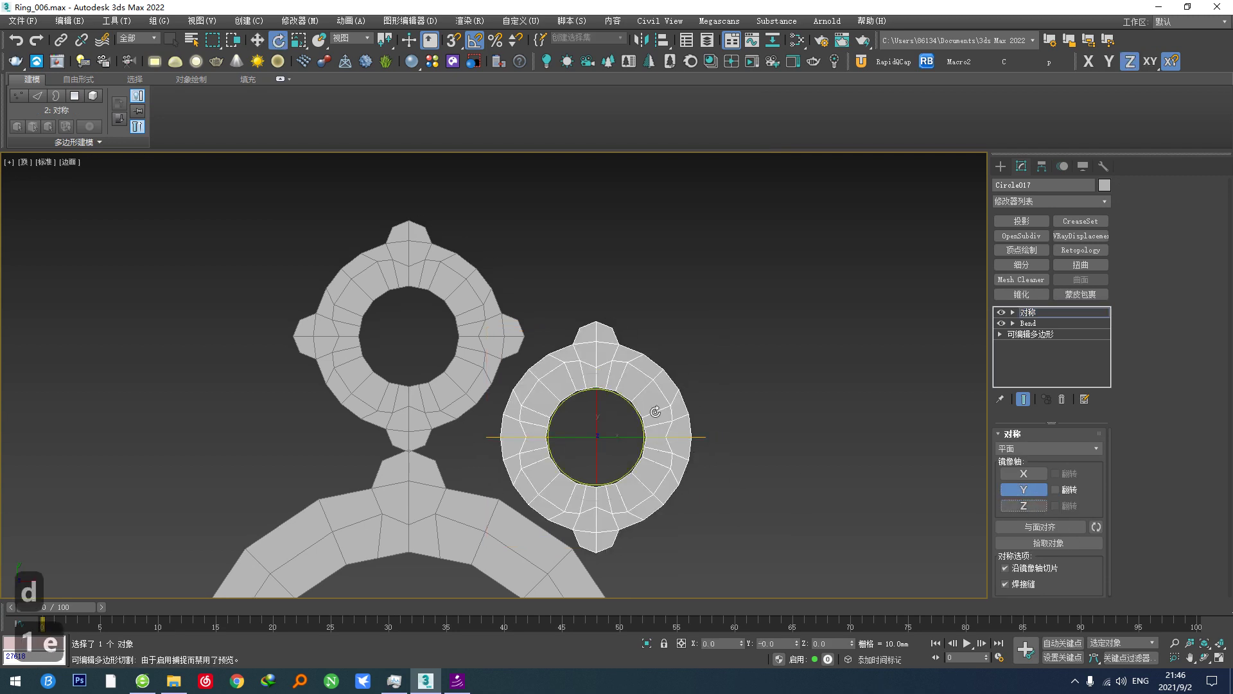
{"action": "left_click_drag", "start_coordinate": [633, 403], "coordinate": [640, 423]}
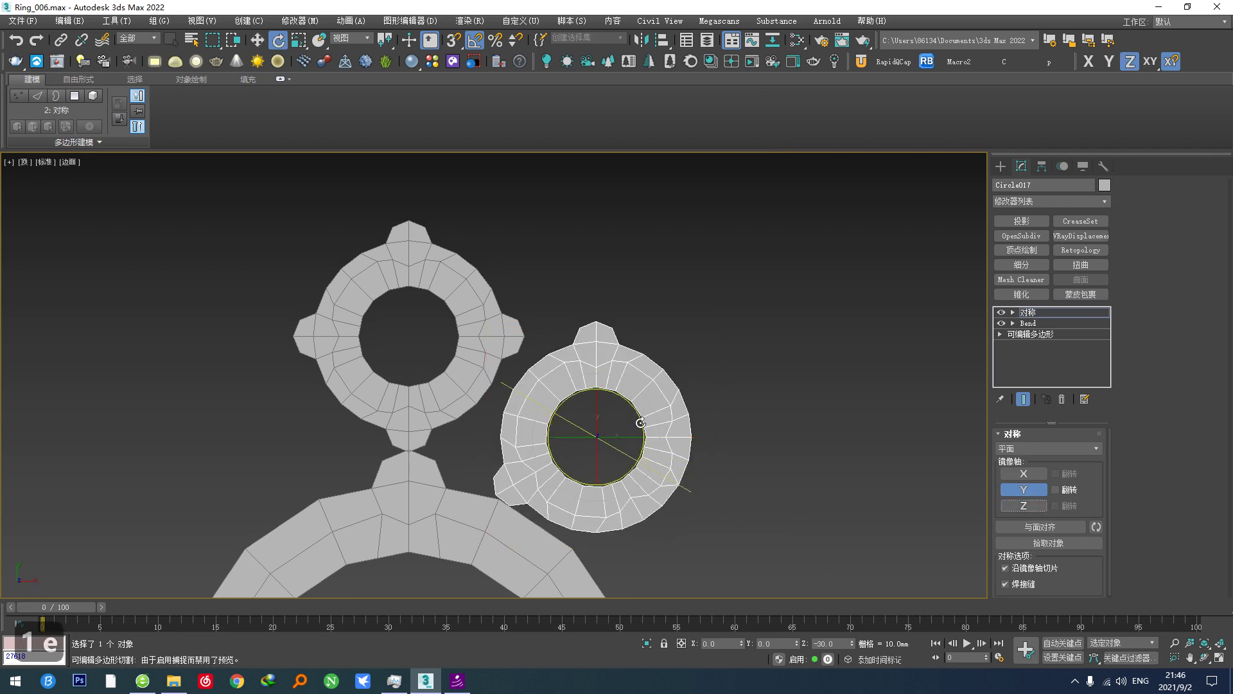
Add a second Symmetry modifier with flipped X mirroring to create the third bead, and collapse the ring copy to an editable poly.
{"action": "right_click", "coordinate": [768, 479]}
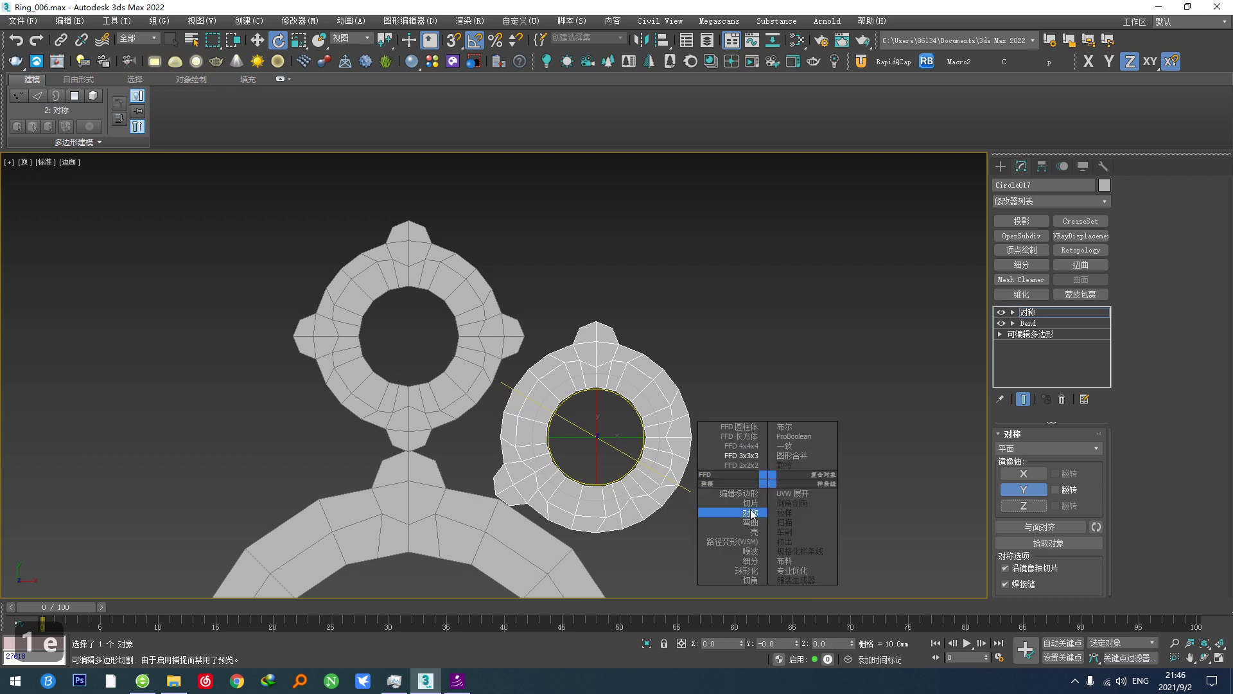
{"action": "left_click", "coordinate": [752, 512]}
{"action": "left_click", "coordinate": [1024, 489]}
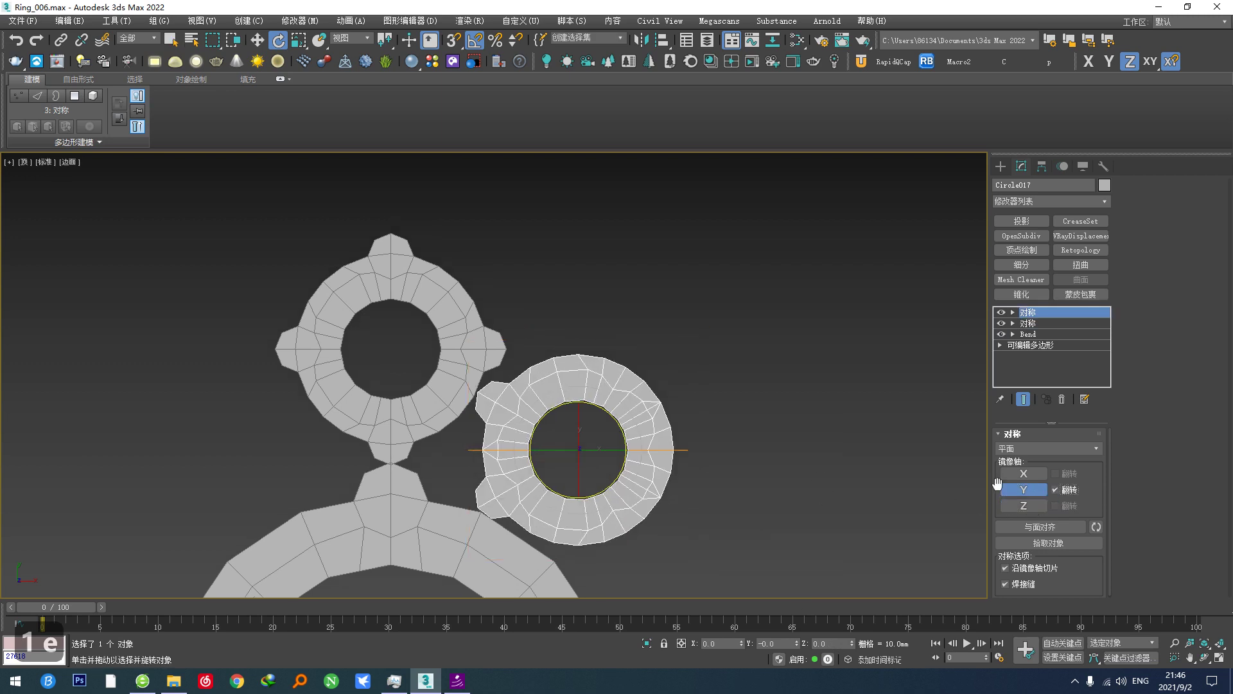
{"action": "left_click", "coordinate": [1025, 474]}
{"action": "left_click", "coordinate": [1027, 491]}
{"action": "left_click", "coordinate": [1065, 475]}
{"action": "middle_click_drag", "start_coordinate": [771, 486], "coordinate": [769, 485]}
{"action": "key", "text": "F5"}
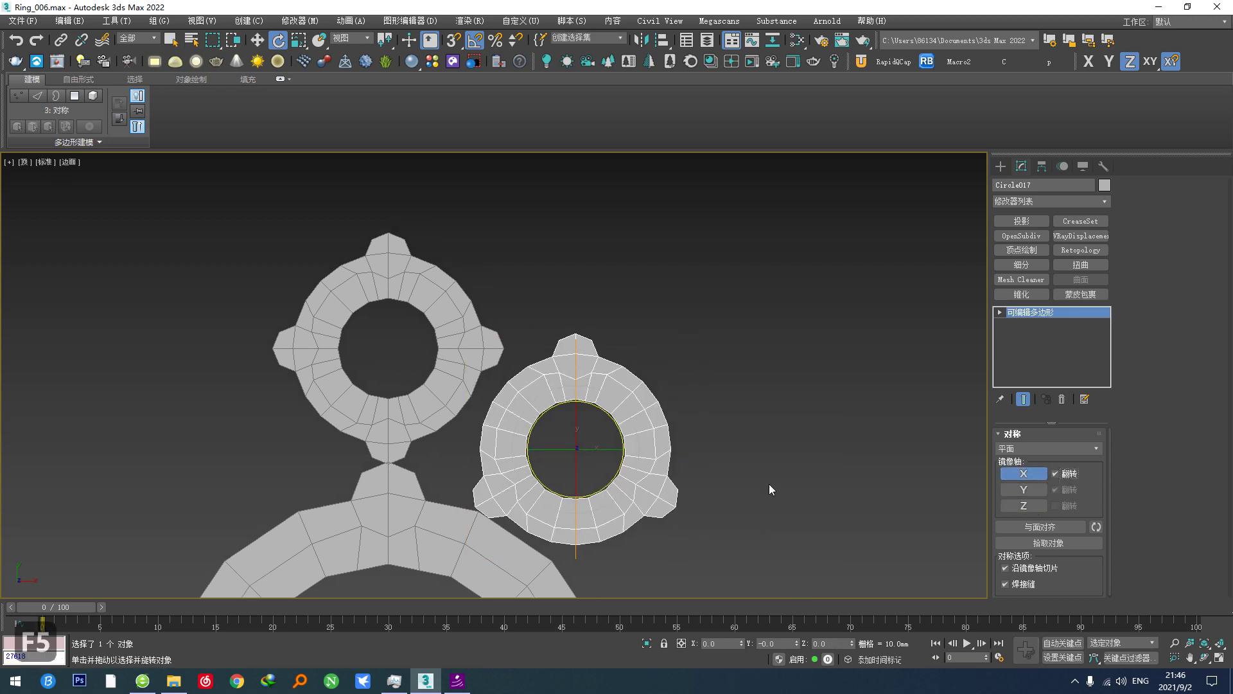
Rotate the three-bead ring 65 degrees so one bead faces the upper ring and another faces the centre setting.
{"action": "middle_click_drag", "start_coordinate": [580, 455], "coordinate": [513, 389]}
{"action": "scroll", "coordinate": [515, 373], "scroll_direction": "up", "scroll_amount": 3}
{"action": "left_click_drag", "start_coordinate": [529, 357], "coordinate": [499, 336]}
Examine how the three-bead rings on the reference ring are angled and placed beside the top ring and centre setting.
{"action": "scroll", "coordinate": [497, 340], "scroll_direction": "down", "scroll_amount": 9}
{"action": "middle_click_drag", "start_coordinate": [395, 386], "coordinate": [687, 390]}
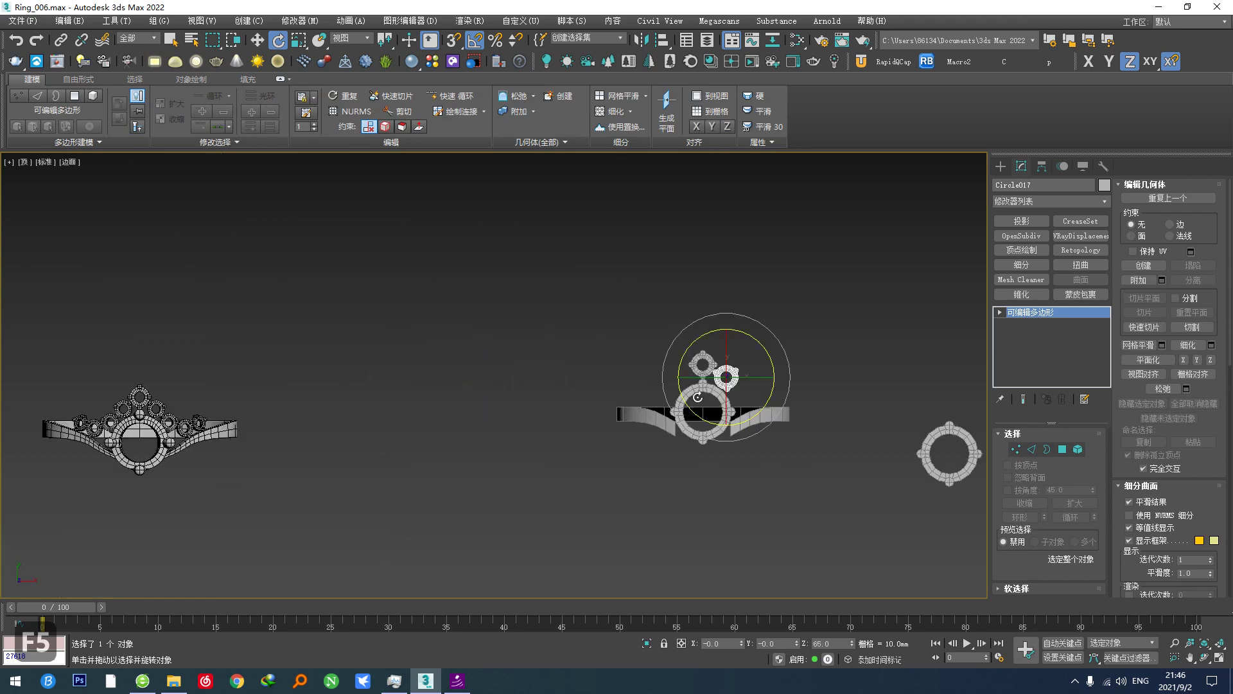
{"action": "middle_click_drag", "start_coordinate": [123, 432], "coordinate": [286, 428]}
{"action": "scroll", "coordinate": [286, 428], "scroll_direction": "up", "scroll_amount": 5}
{"action": "scroll", "coordinate": [393, 289], "scroll_direction": "up", "scroll_amount": 4}
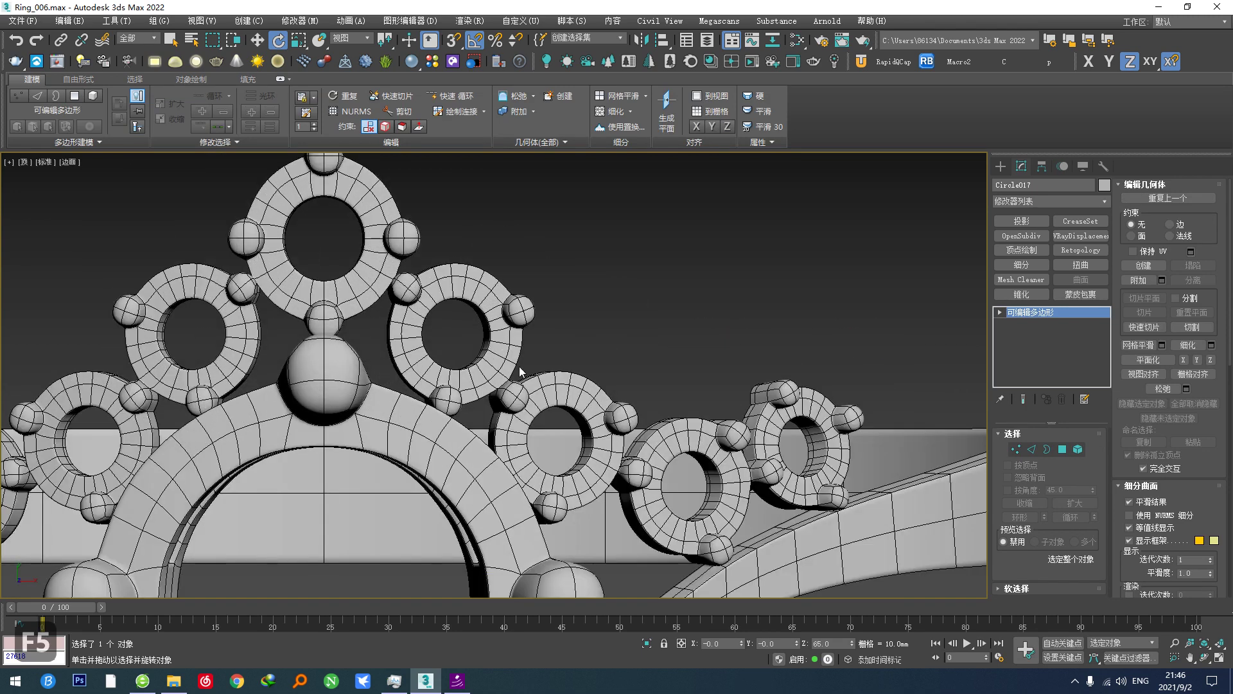
{"action": "middle_click_drag", "start_coordinate": [718, 516], "coordinate": [598, 498]}
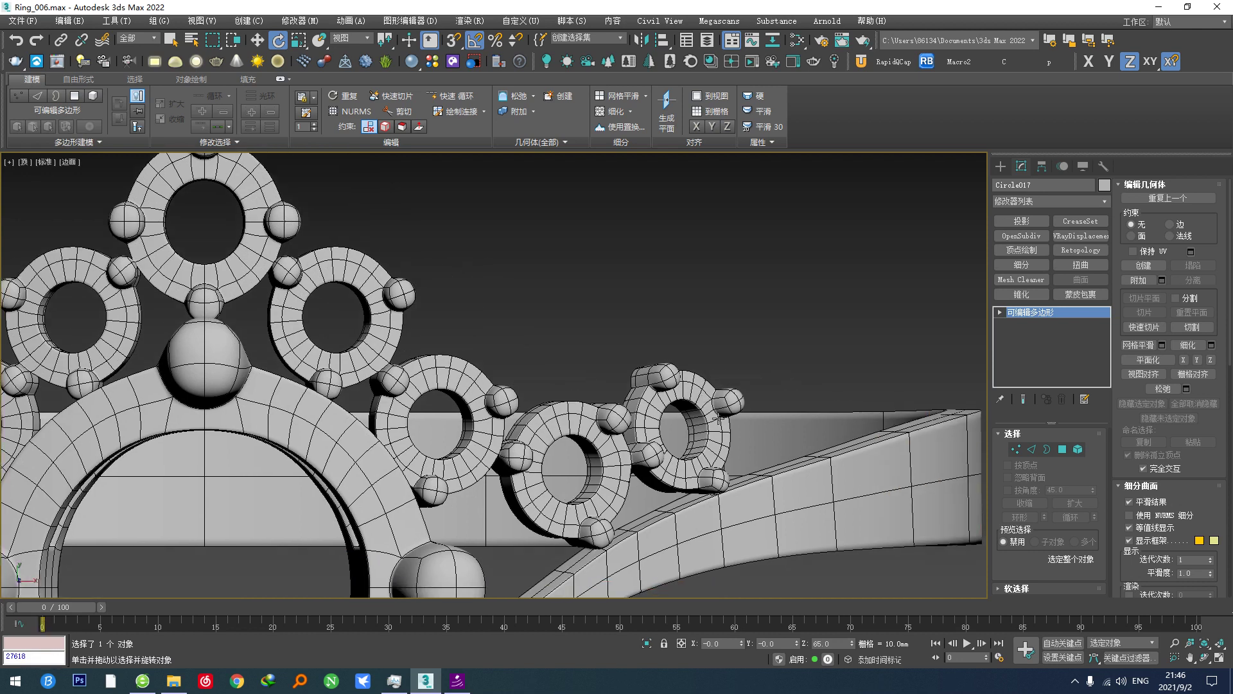
{"action": "middle_click_drag", "start_coordinate": [765, 424], "coordinate": [591, 406]}
{"action": "scroll", "coordinate": [590, 406], "scroll_direction": "down", "scroll_amount": 8}
{"action": "middle_click_drag", "start_coordinate": [766, 402], "coordinate": [276, 417]}
{"action": "middle_click_drag", "start_coordinate": [893, 434], "coordinate": [516, 429]}
{"action": "scroll", "coordinate": [645, 359], "scroll_direction": "up", "scroll_amount": 8}
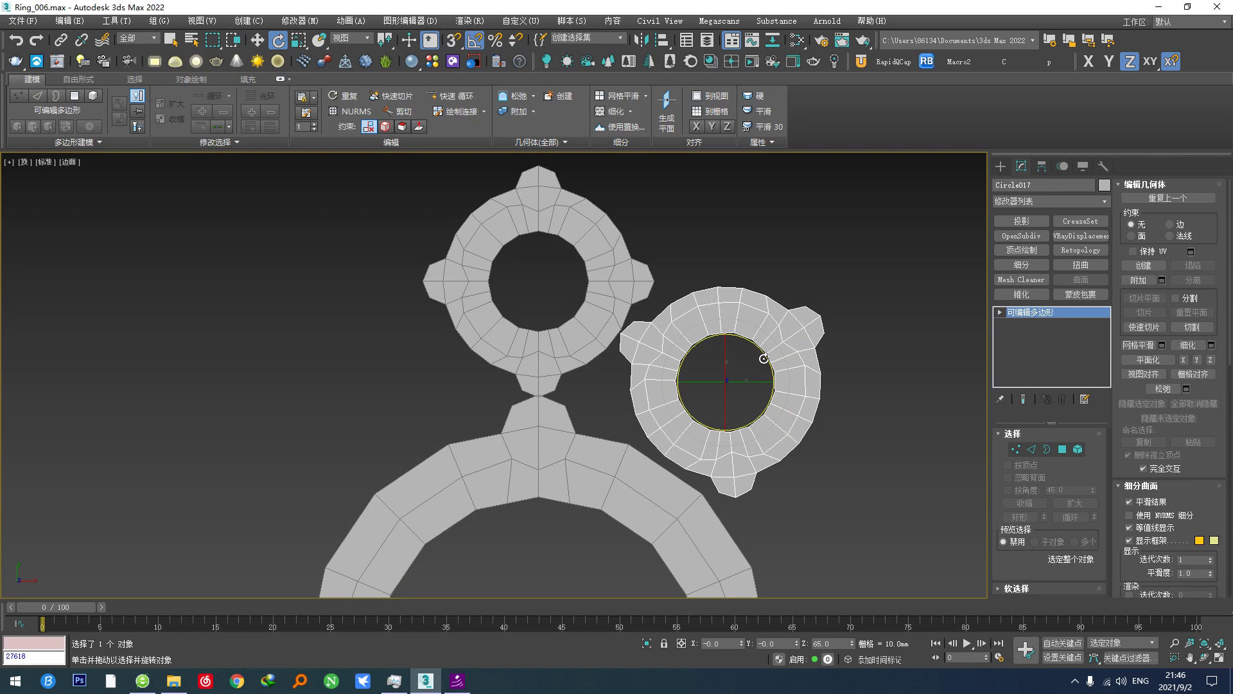
Move the three-bead ring towards the small upper ring and turn it slightly clockwise so its upper-left bead meets the neighbouring bead.
{"action": "key", "text": "w"}
{"action": "left_click_drag", "start_coordinate": [746, 372], "coordinate": [725, 362]}
{"action": "scroll", "coordinate": [745, 378], "scroll_direction": "up", "scroll_amount": 4}
{"action": "key", "text": "e"}
{"action": "middle_click_drag", "start_coordinate": [720, 381], "coordinate": [720, 403]}
{"action": "key", "text": "w"}
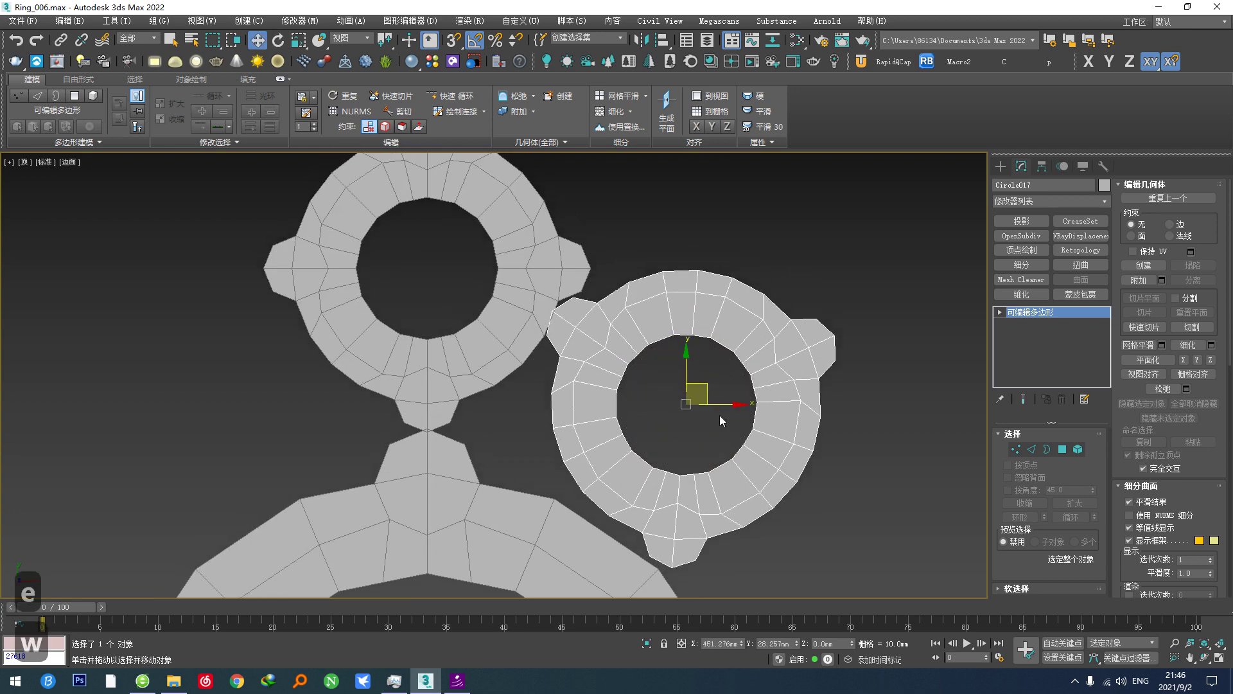
Lower the three-bead ring so its bottom bead rests on the centre setting's outer rim, and check the contact point.
{"action": "left_click_drag", "start_coordinate": [707, 389], "coordinate": [704, 404]}
{"action": "middle_click_drag", "start_coordinate": [690, 419], "coordinate": [623, 348]}
{"action": "scroll", "coordinate": [569, 501], "scroll_direction": "up", "scroll_amount": 3}
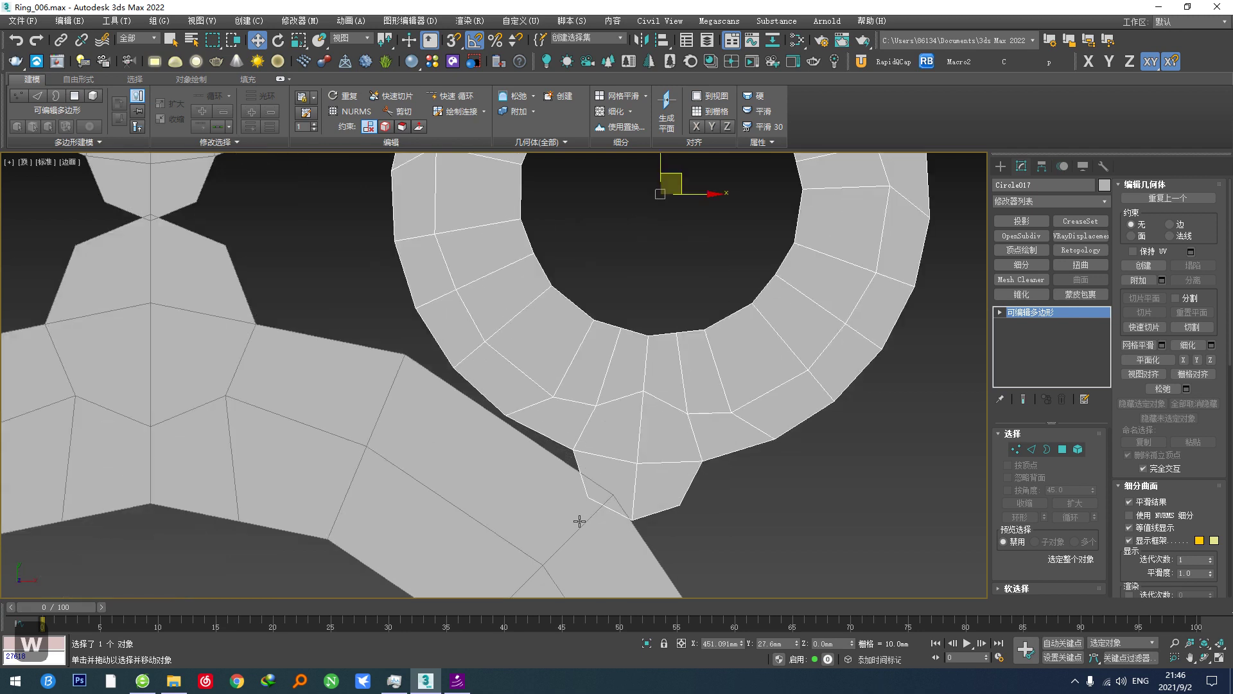
{"action": "left_click", "coordinate": [580, 522]}
{"action": "scroll", "coordinate": [582, 522], "scroll_direction": "down", "scroll_amount": 5}
{"action": "left_click", "coordinate": [564, 394]}
{"action": "middle_click_drag", "start_coordinate": [665, 406], "coordinate": [441, 351]}
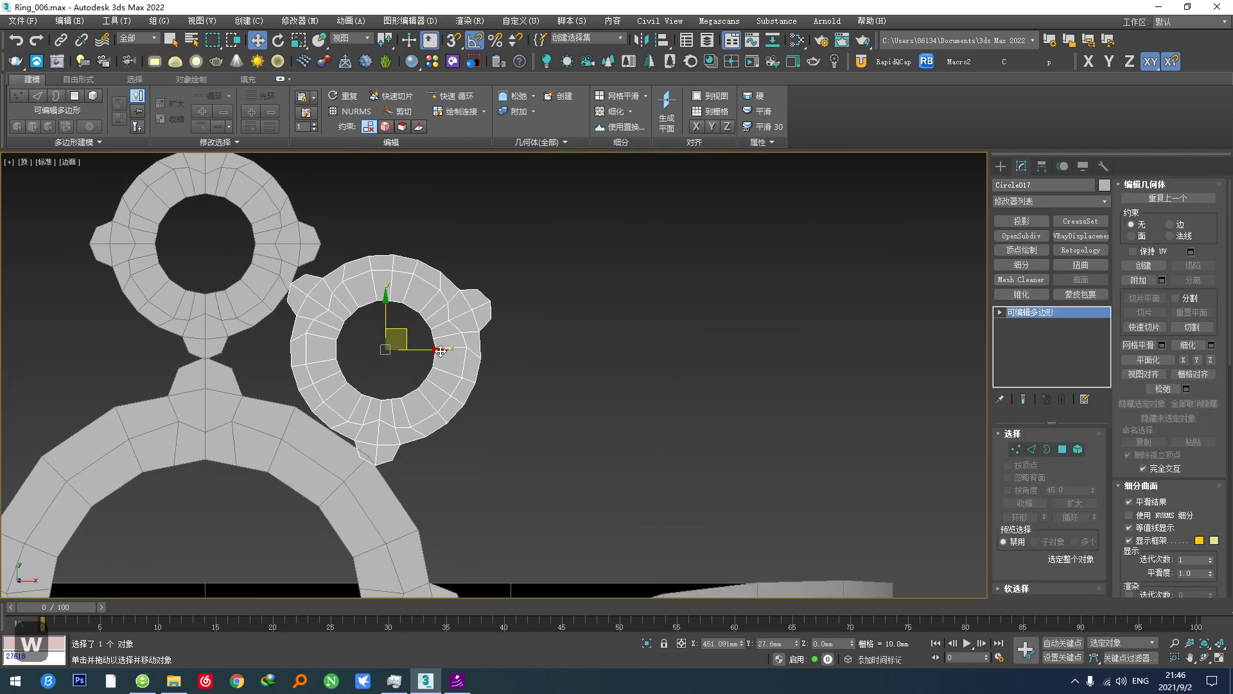
{"action": "scroll", "coordinate": [391, 415], "scroll_direction": "up", "scroll_amount": 5}
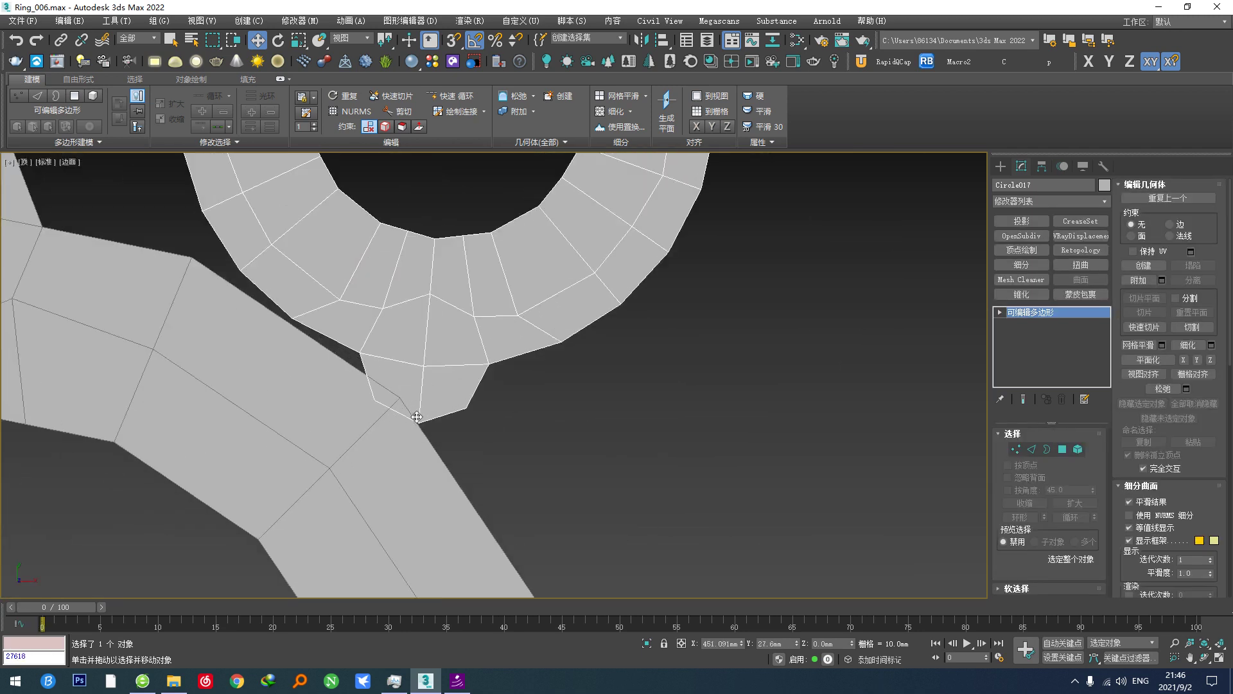
Copy the three-bead ring as an independent copy to the open space down and to its right.
{"action": "scroll", "coordinate": [417, 416], "scroll_direction": "down", "scroll_amount": 5}
{"action": "middle_click_drag", "start_coordinate": [512, 386], "coordinate": [442, 362]}
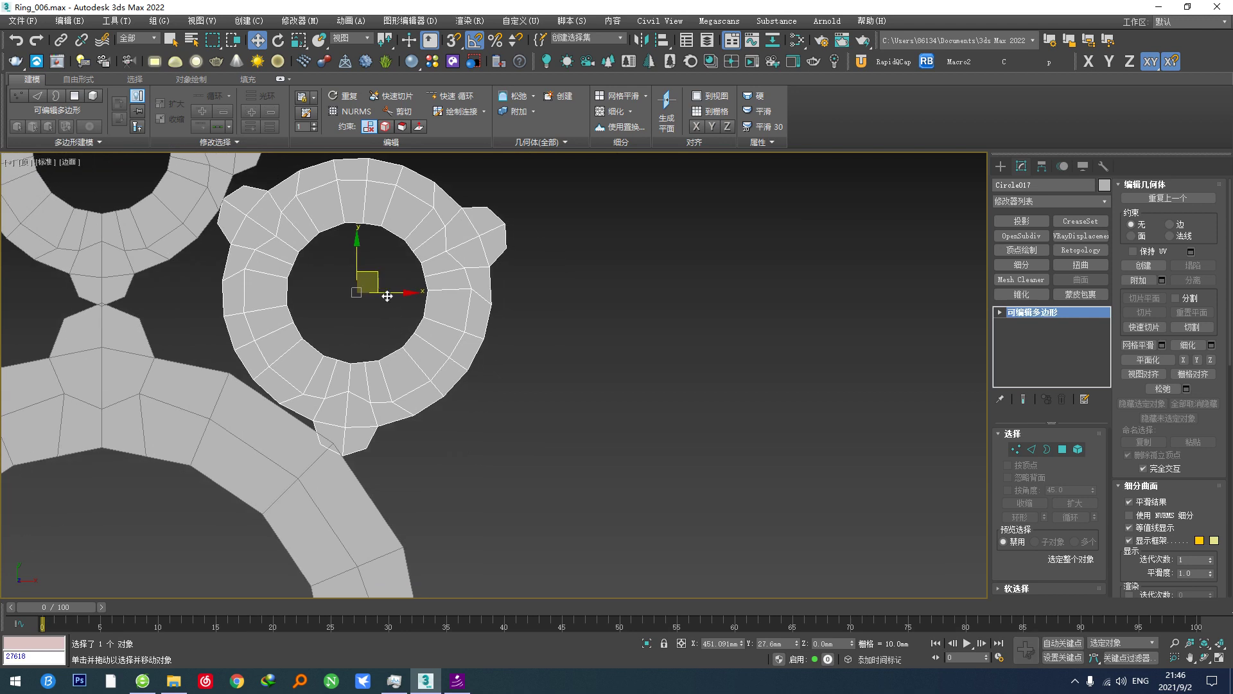
{"action": "mouse_move", "coordinate": [387, 296]}
{"action": "left_mouse_down", "text": "shift"}
{"action": "mouse_move", "coordinate": [620, 491]}
{"action": "mouse_move", "coordinate": [617, 480]}
{"action": "left_mouse_up", "text": "shift"}
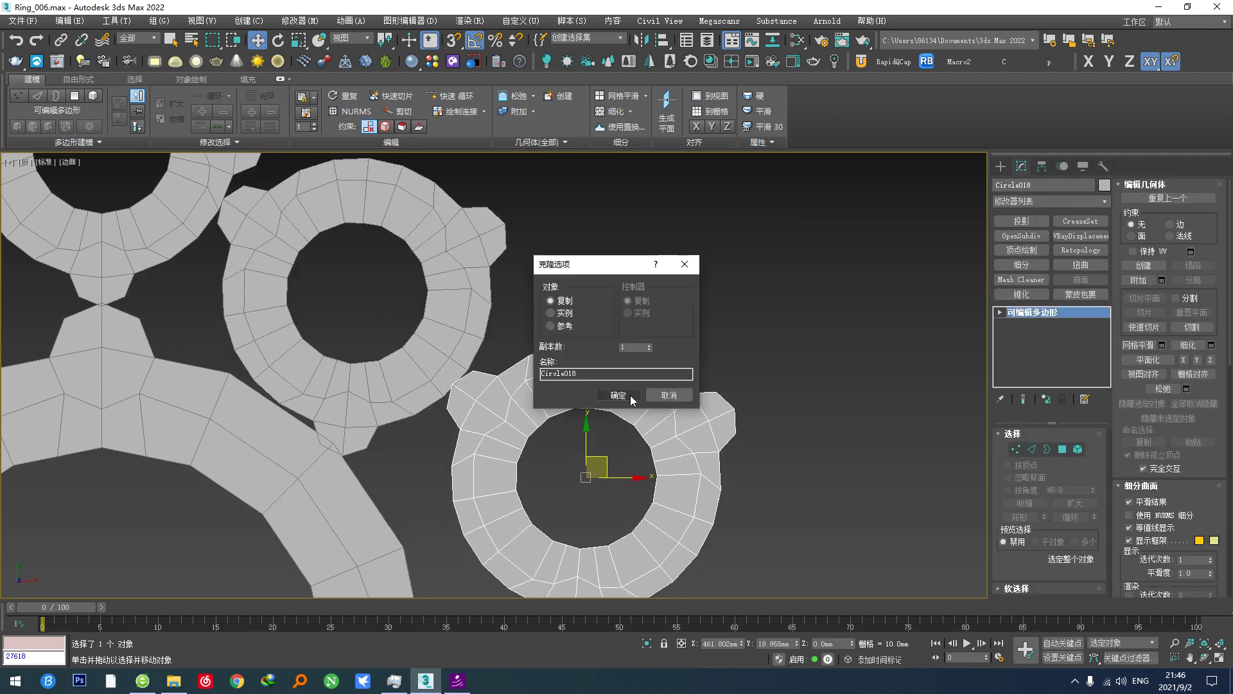
{"action": "left_click", "coordinate": [618, 395]}
{"action": "scroll", "coordinate": [417, 257], "scroll_direction": "down", "scroll_amount": 3}
{"action": "middle_click_drag", "start_coordinate": [507, 340], "coordinate": [466, 335]}
{"action": "scroll", "coordinate": [464, 335], "scroll_direction": "up", "scroll_amount": 2}
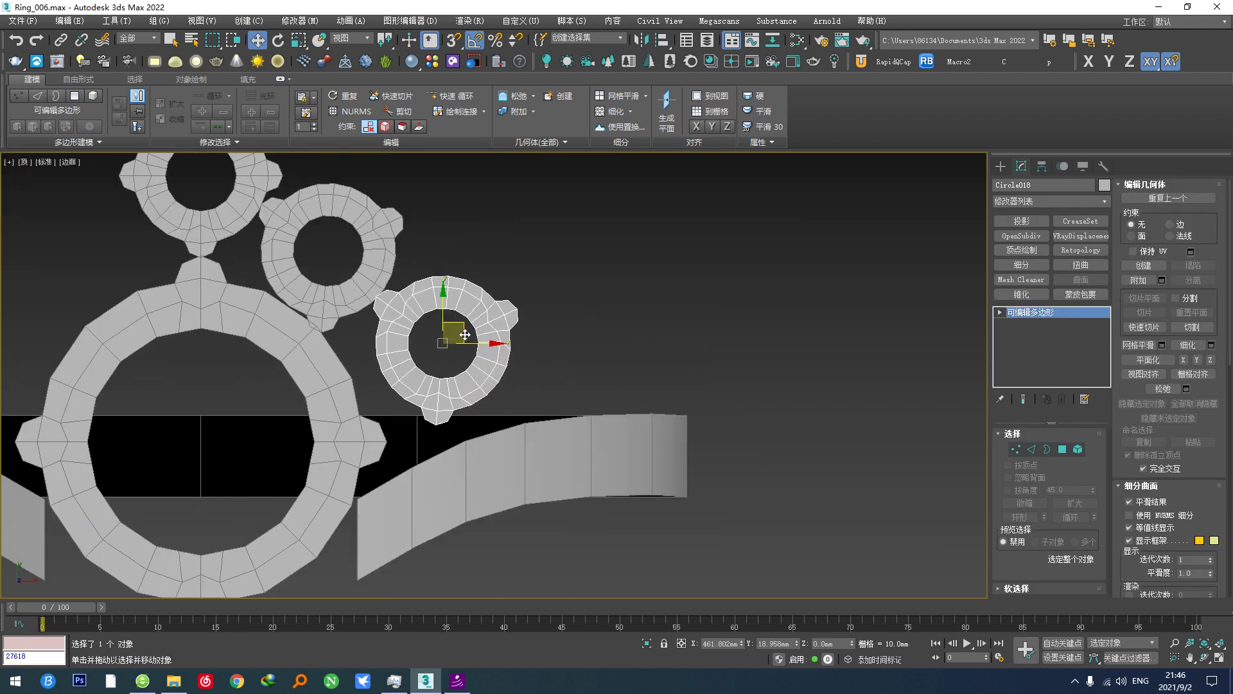
Turn the copied three-bead ring to 60 degrees, with one bead pointing straight down and its upper-left bead facing the first ring.
{"action": "scroll", "coordinate": [464, 329], "scroll_direction": "up", "scroll_amount": 2}
{"action": "key", "text": "e"}
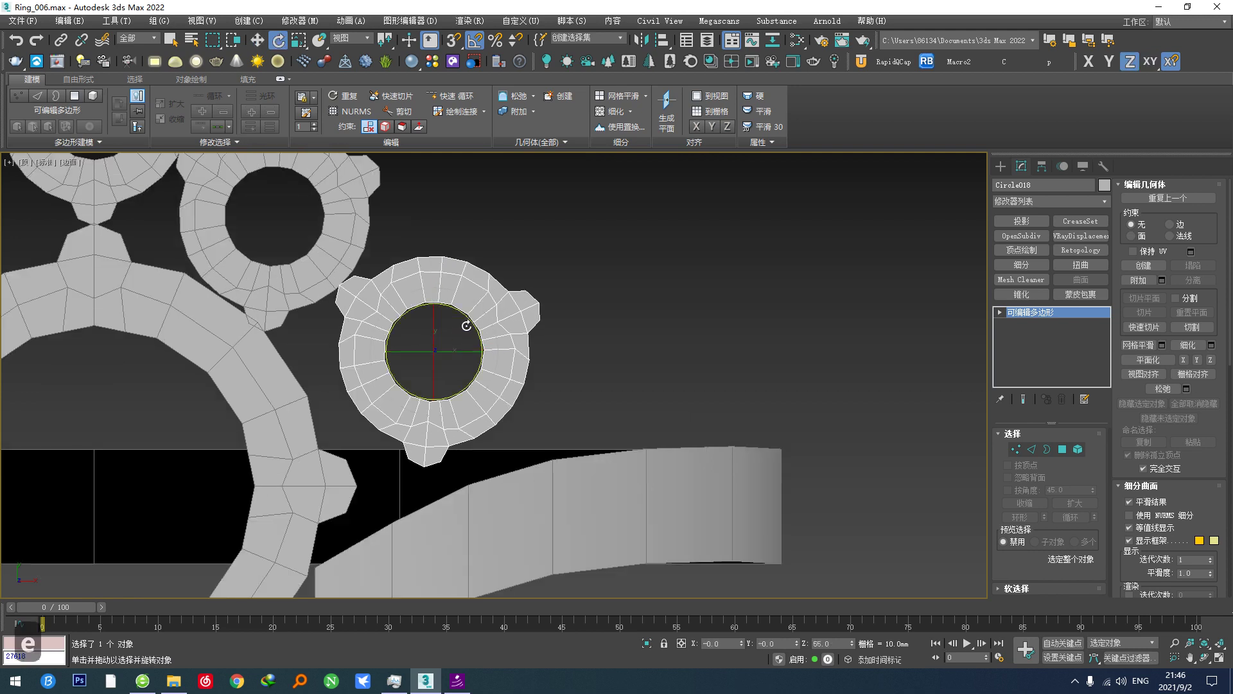
{"action": "left_click_drag", "start_coordinate": [466, 326], "coordinate": [472, 326]}
{"action": "key", "text": "w"}
{"action": "middle_click_drag", "start_coordinate": [466, 340], "coordinate": [456, 371]}
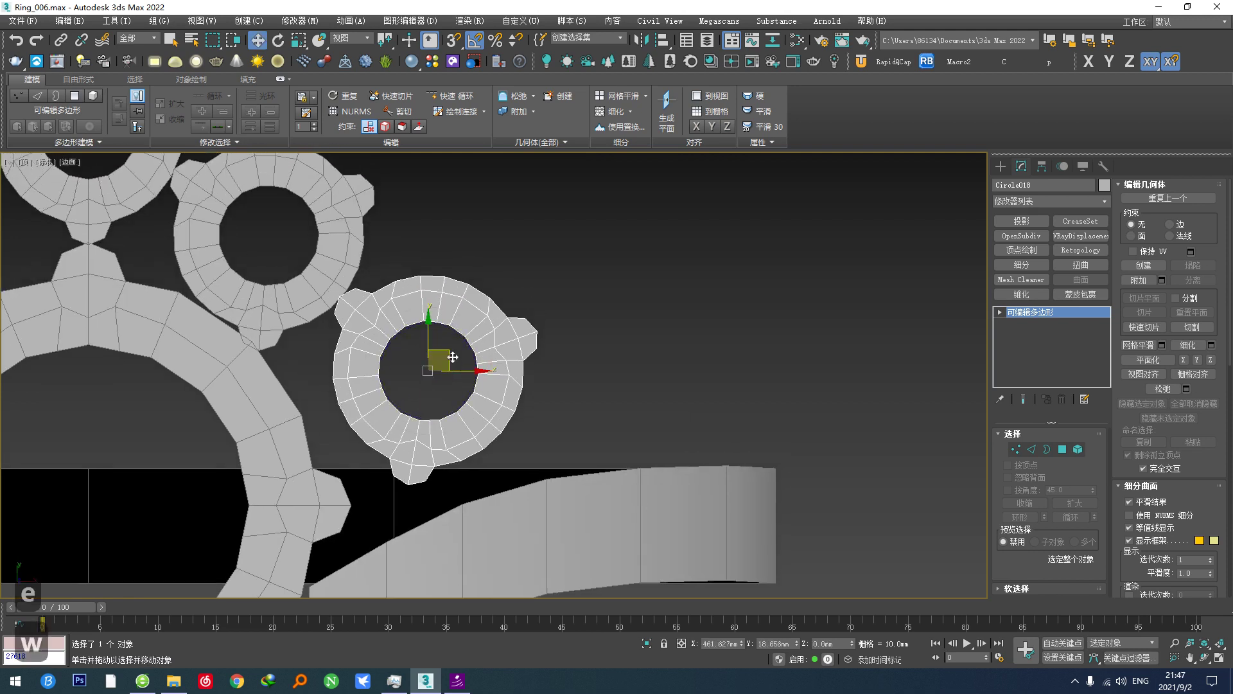
{"action": "key", "text": "e"}
{"action": "left_click_drag", "start_coordinate": [462, 345], "coordinate": [457, 348]}
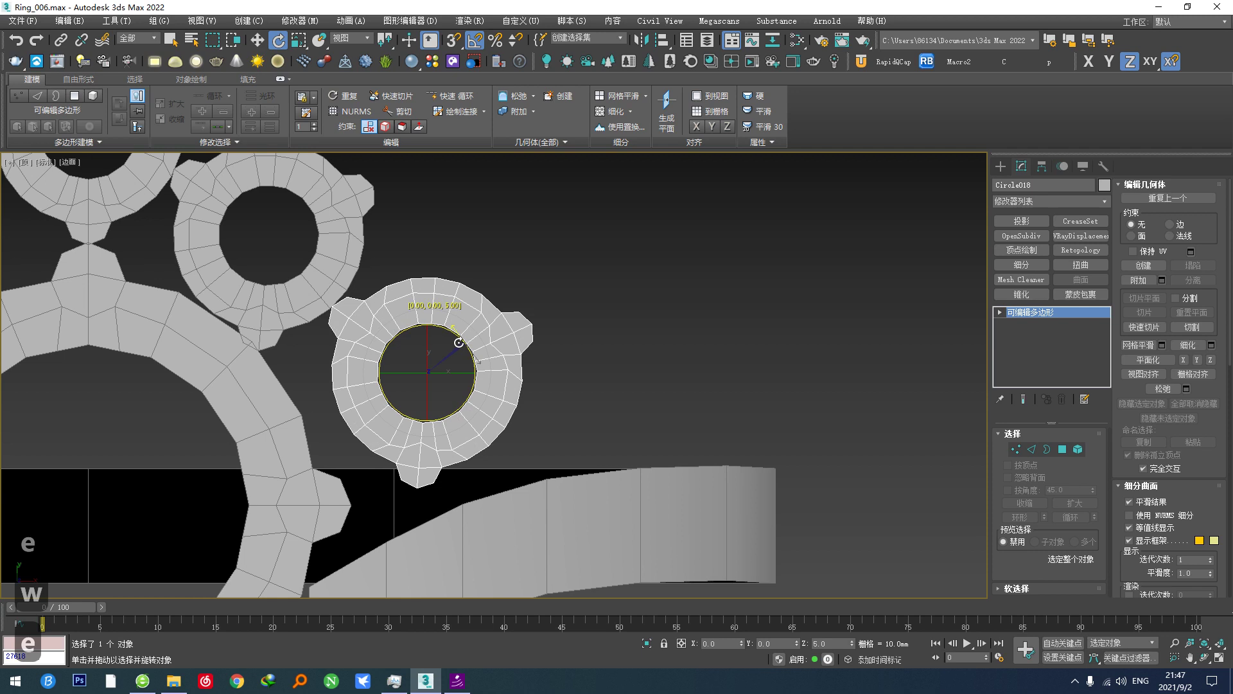
Make another copy to the right of the second three-bead ring and rotate it 25 degrees counterclockwise.
{"action": "key", "text": "w"}
{"action": "middle_click_drag", "start_coordinate": [426, 393], "coordinate": [412, 411]}
{"action": "mouse_move", "coordinate": [433, 379]}
{"action": "left_mouse_down"}
{"action": "mouse_move", "coordinate": [444, 363]}
{"action": "mouse_move", "coordinate": [652, 418]}
{"action": "left_mouse_up"}
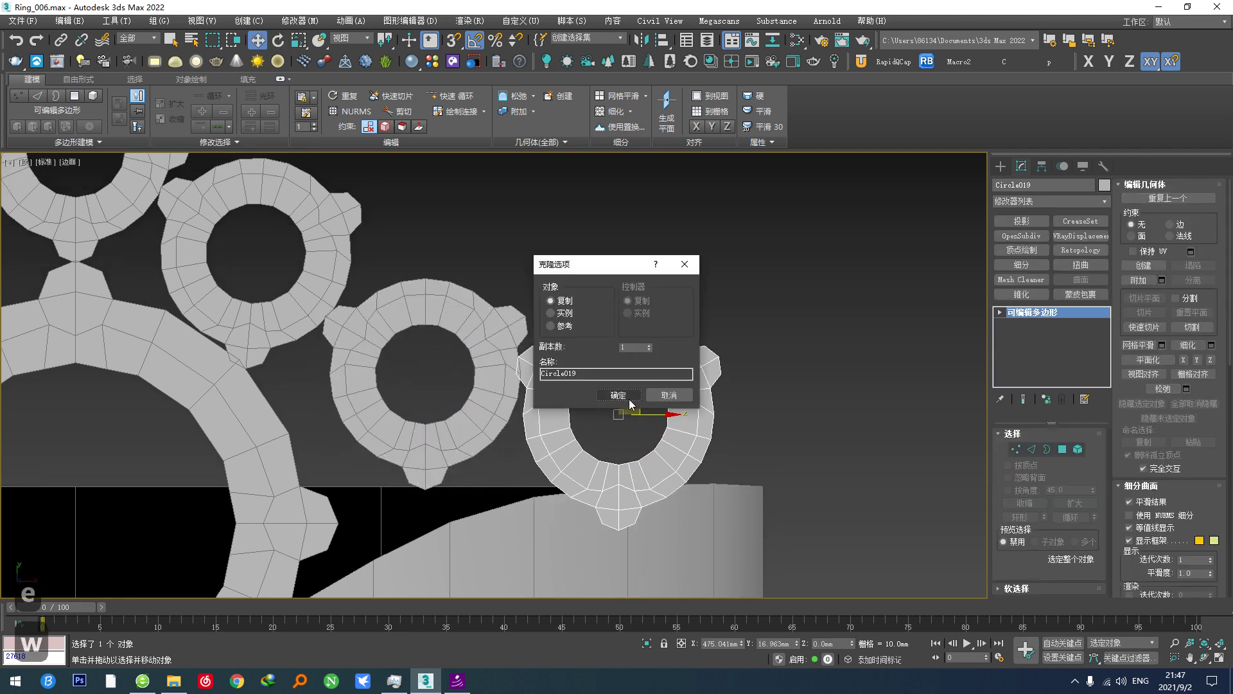
{"action": "left_click", "coordinate": [629, 399]}
{"action": "middle_click_drag", "start_coordinate": [622, 413], "coordinate": [616, 416]}
{"action": "key", "text": "e"}
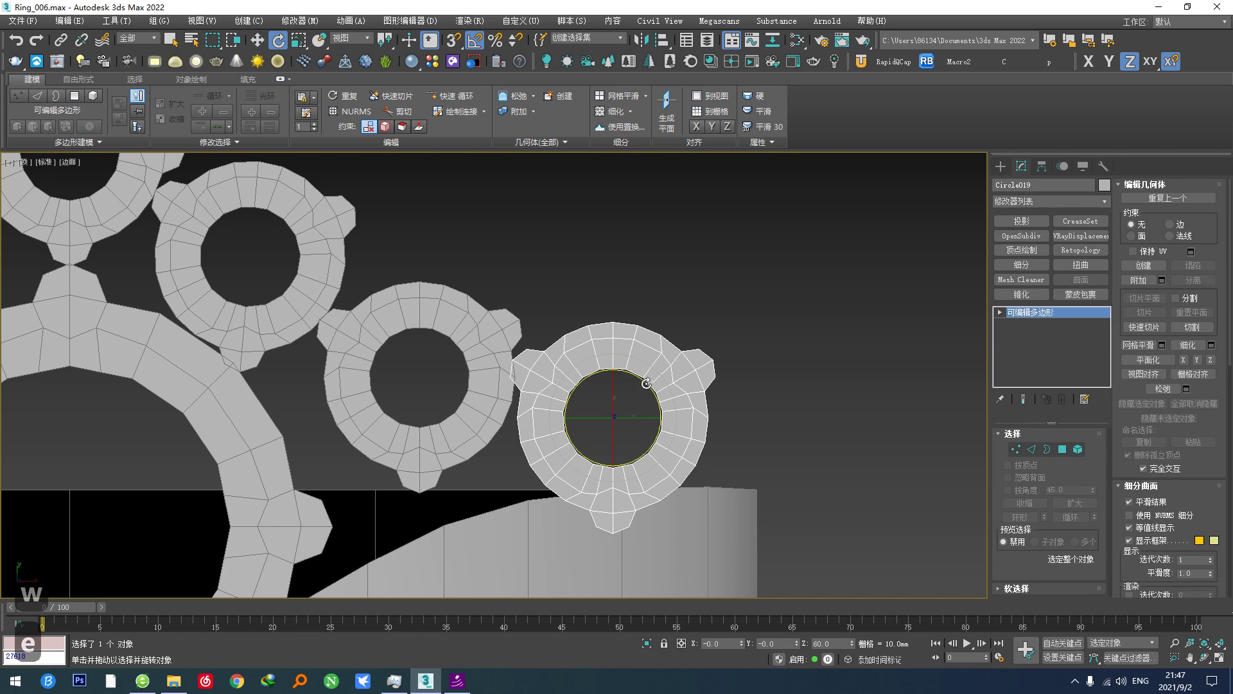
{"action": "left_click_drag", "start_coordinate": [646, 384], "coordinate": [629, 403]}
Delete the two newly copied three-bead rings, keeping only the first one beside the centre setting.
{"action": "scroll", "coordinate": [617, 409], "scroll_direction": "down", "scroll_amount": 4}
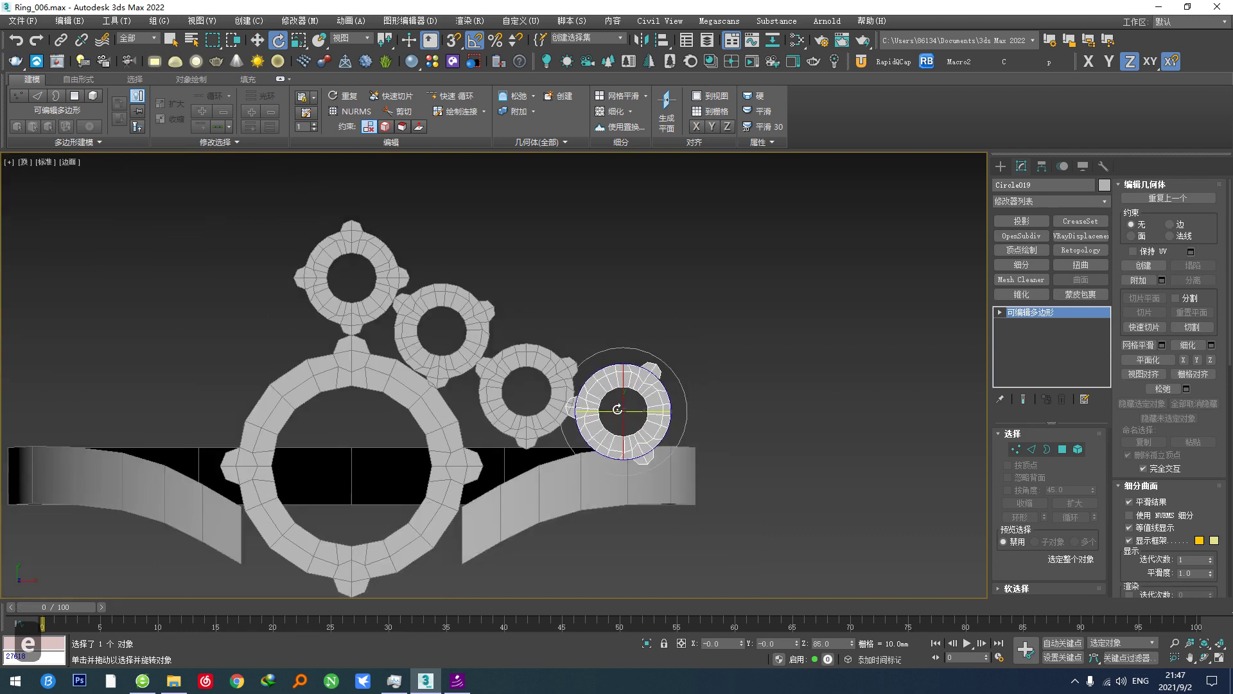
{"action": "scroll", "coordinate": [617, 409], "scroll_direction": "up", "scroll_amount": 4}
{"action": "key", "text": "d"}
{"action": "left_click_drag", "start_coordinate": [565, 286], "coordinate": [460, 375]}
{"action": "key", "text": "d"}
{"action": "key", "text": "d"}
Scale the remaining three-bead ring's elements down slightly and move the ring back against the upper ring and centre setting.
{"action": "left_click", "coordinate": [329, 288]}
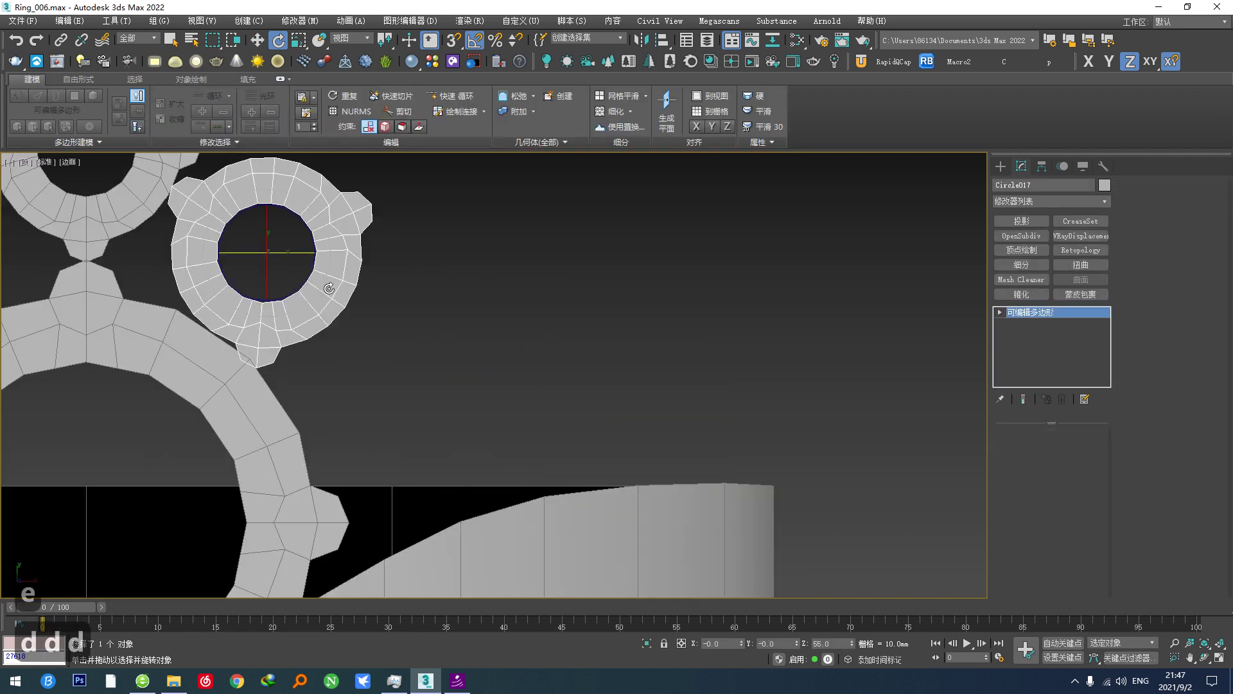
{"action": "middle_click_drag", "start_coordinate": [329, 288], "coordinate": [558, 378]}
{"action": "left_click", "coordinate": [1079, 450]}
{"action": "left_click", "coordinate": [603, 307]}
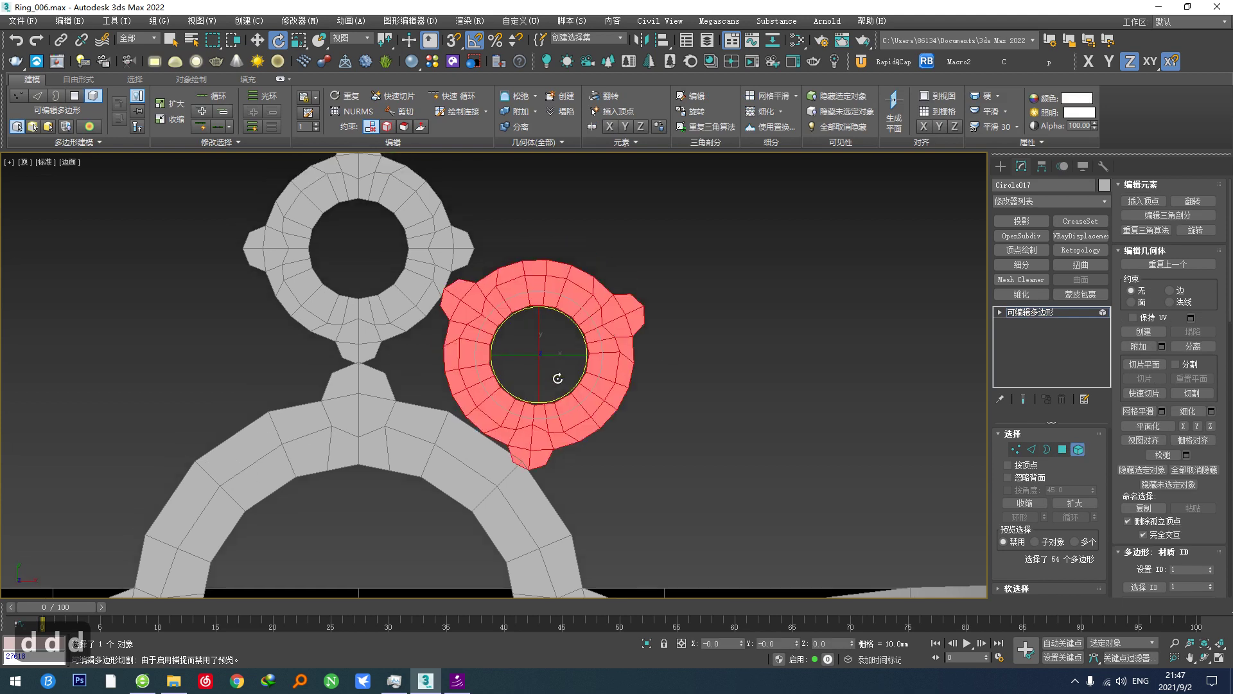
{"action": "key", "text": "r"}
{"action": "left_click_drag", "start_coordinate": [546, 328], "coordinate": [546, 353]}
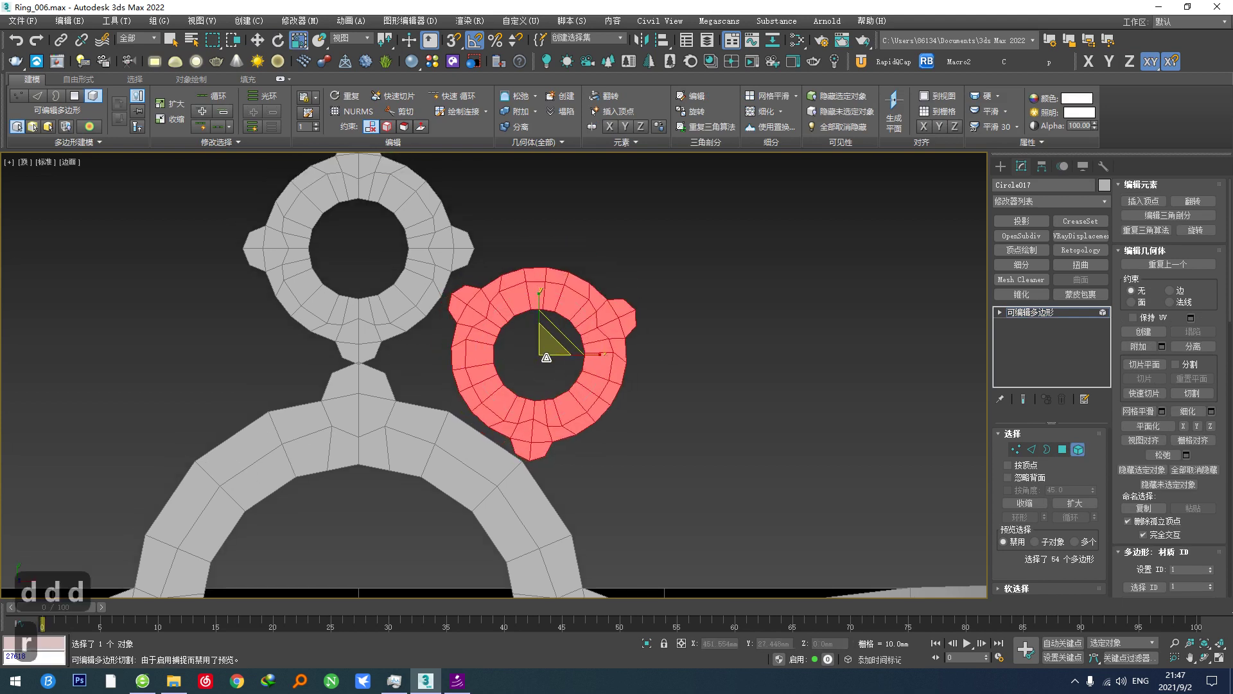
{"action": "left_click", "coordinate": [1078, 450]}
{"action": "key", "text": "w"}
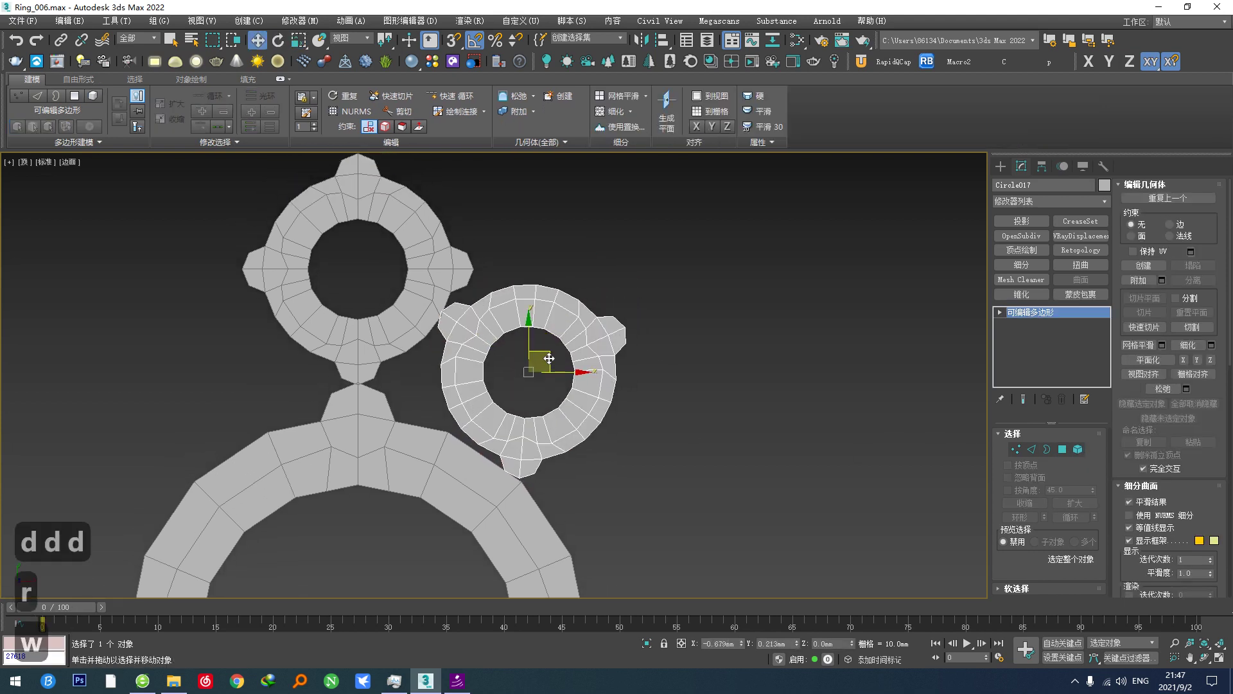
Copy the smaller three-bead ring down to its right and rotate the copy 5 degrees clockwise.
{"action": "mouse_move", "coordinate": [549, 358]}
{"action": "left_mouse_down"}
{"action": "mouse_move", "coordinate": [655, 425]}
{"action": "mouse_move", "coordinate": [689, 468]}
{"action": "left_mouse_up"}
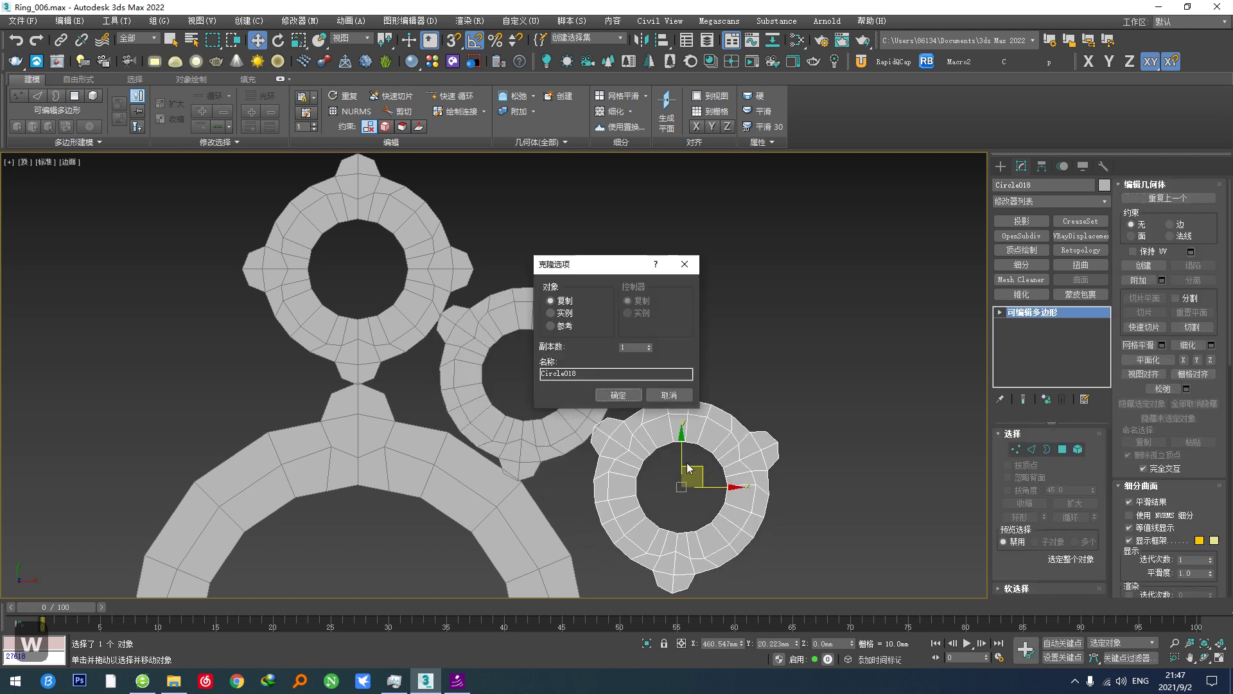
{"action": "left_click", "coordinate": [616, 395]}
{"action": "middle_click_drag", "start_coordinate": [700, 450], "coordinate": [614, 426]}
{"action": "key", "text": "e"}
{"action": "left_click_drag", "start_coordinate": [622, 432], "coordinate": [610, 422]}
{"action": "middle_click_drag", "start_coordinate": [606, 431], "coordinate": [520, 396]}
{"action": "left_click_drag", "start_coordinate": [533, 392], "coordinate": [540, 401]}
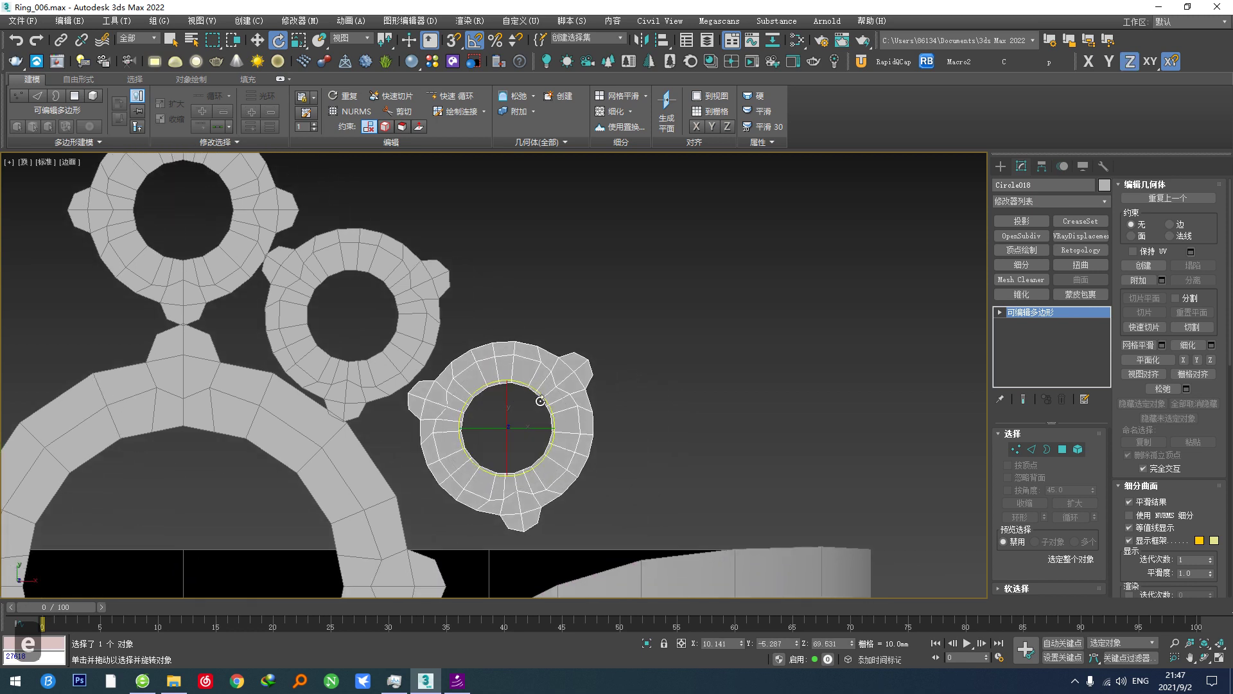
{"action": "key", "text": "ctrl+z"}
{"action": "key", "text": "ctrl+z"}
Make an independent copy of the second three-bead ring to its lower right, just above the band.
{"action": "middle_click_drag", "start_coordinate": [540, 405], "coordinate": [459, 401]}
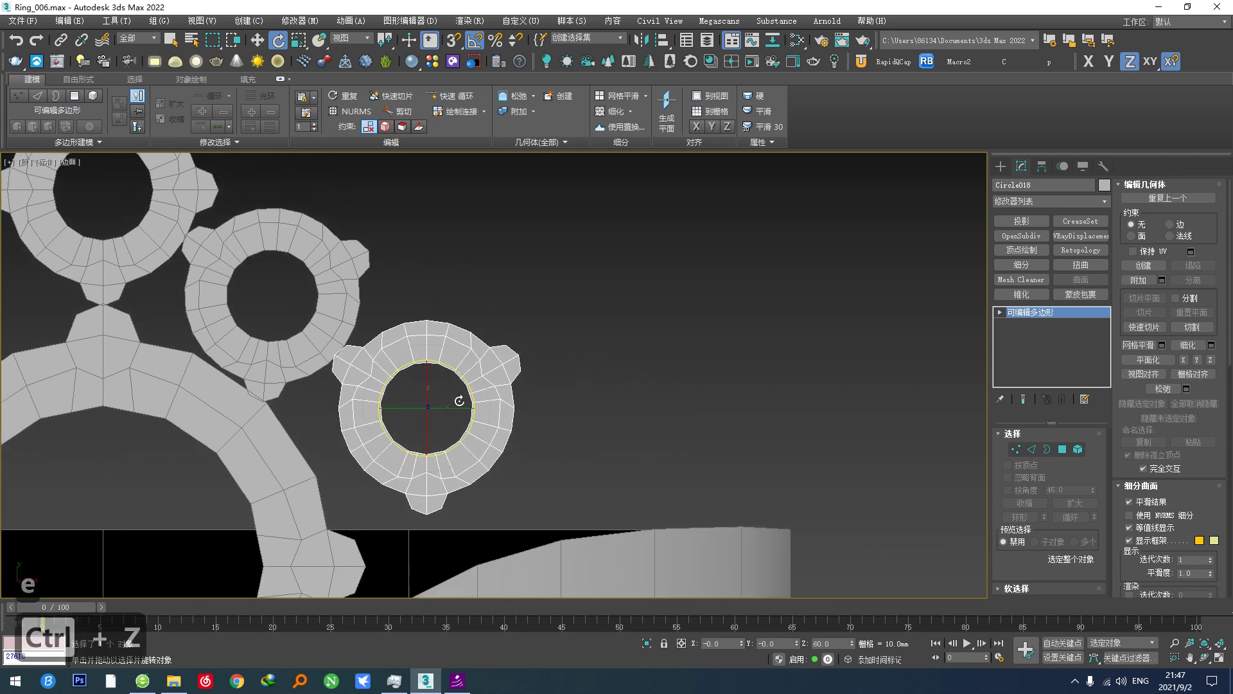
{"action": "key", "text": "w"}
{"action": "left_click_drag", "start_coordinate": [451, 396], "coordinate": [628, 460]}
{"action": "left_click", "coordinate": [618, 395]}
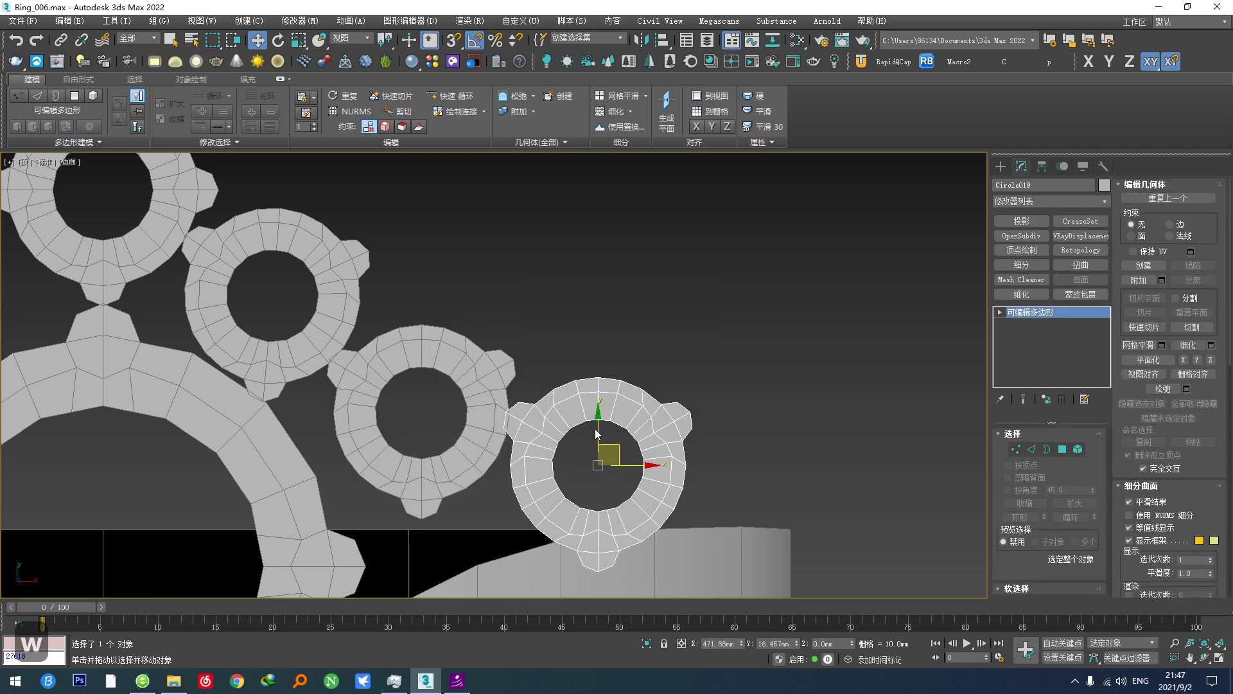
Rotate the third three-bead ring 20 degrees counterclockwise and move it so its left bead touches the second ring.
{"action": "key", "text": "e"}
{"action": "left_click_drag", "start_coordinate": [626, 425], "coordinate": [599, 433]}
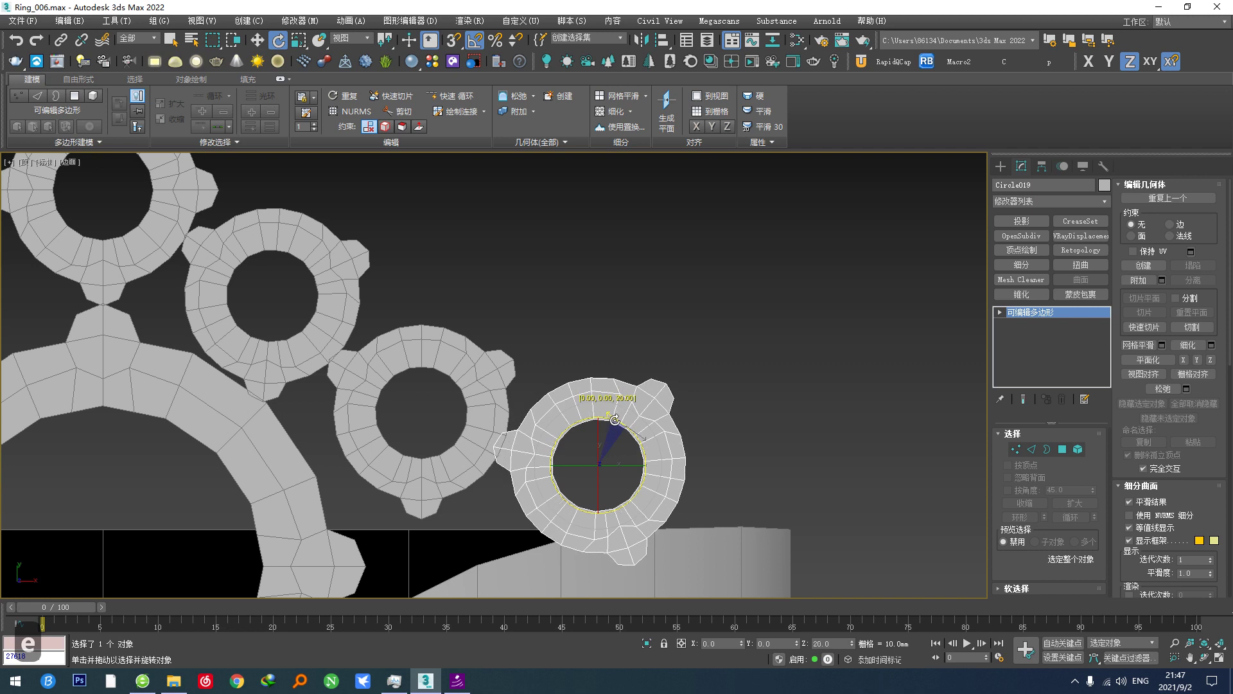
{"action": "middle_click_drag", "start_coordinate": [599, 434], "coordinate": [553, 449]}
{"action": "key", "text": "w"}
{"action": "left_click_drag", "start_coordinate": [564, 462], "coordinate": [572, 440]}
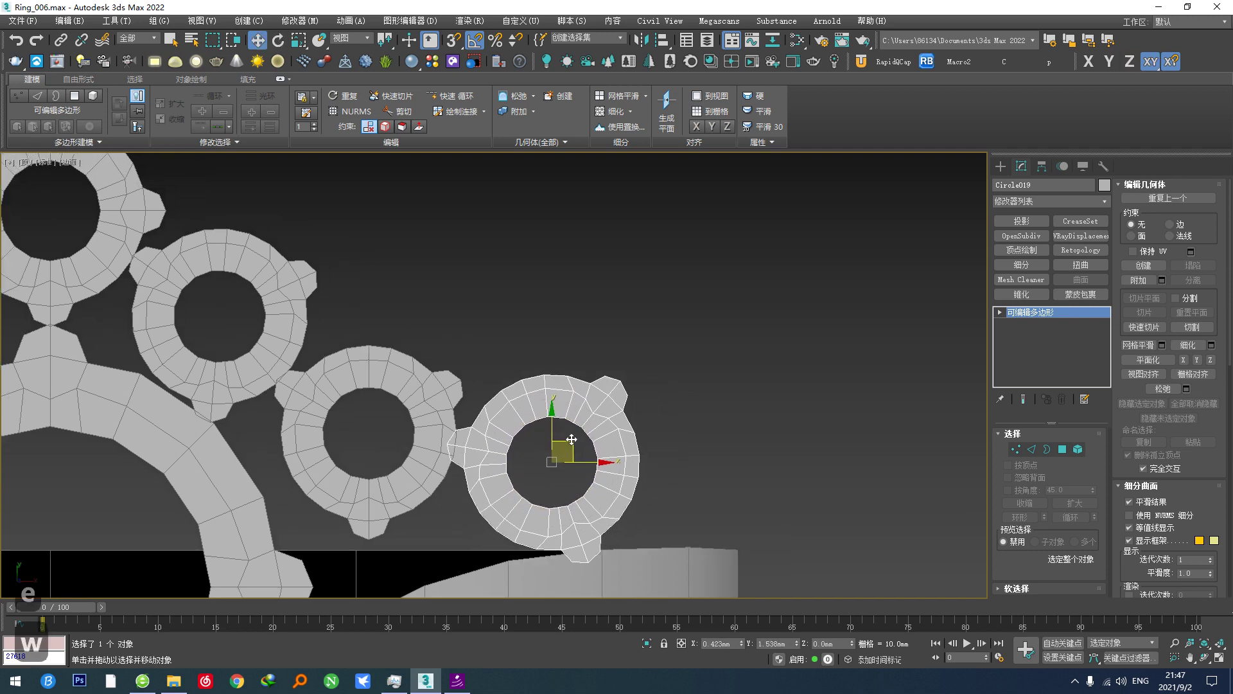
Rotate the second three-bead ring slightly counterclockwise and shift it so its upper-left bead meets the first ring.
{"action": "left_click", "coordinate": [429, 434]}
{"action": "scroll", "coordinate": [363, 424], "scroll_direction": "up", "scroll_amount": 2}
{"action": "key", "text": "e"}
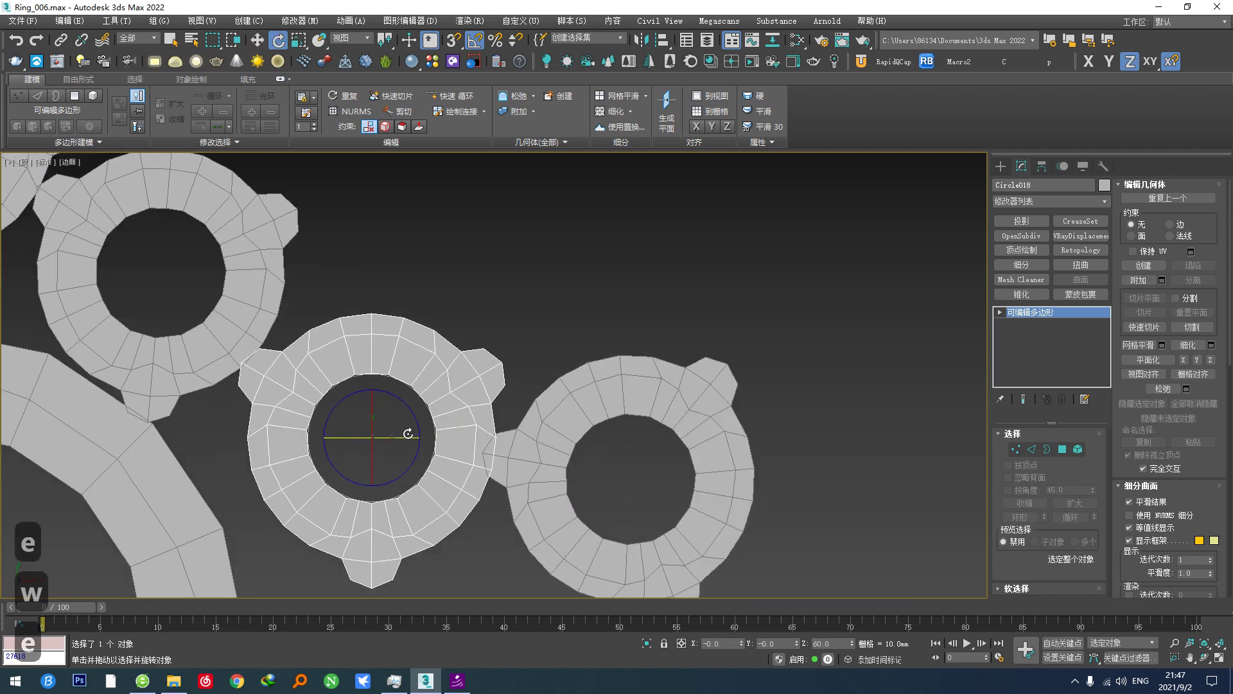
{"action": "left_click_drag", "start_coordinate": [418, 421], "coordinate": [413, 427]}
{"action": "middle_click_drag", "start_coordinate": [413, 427], "coordinate": [385, 449]}
{"action": "key", "text": "w"}
{"action": "left_click_drag", "start_coordinate": [386, 449], "coordinate": [403, 427]}
Reposition the third three-bead ring so its left bead meets the second ring and its lower bead rests on the band.
{"action": "left_click", "coordinate": [527, 480]}
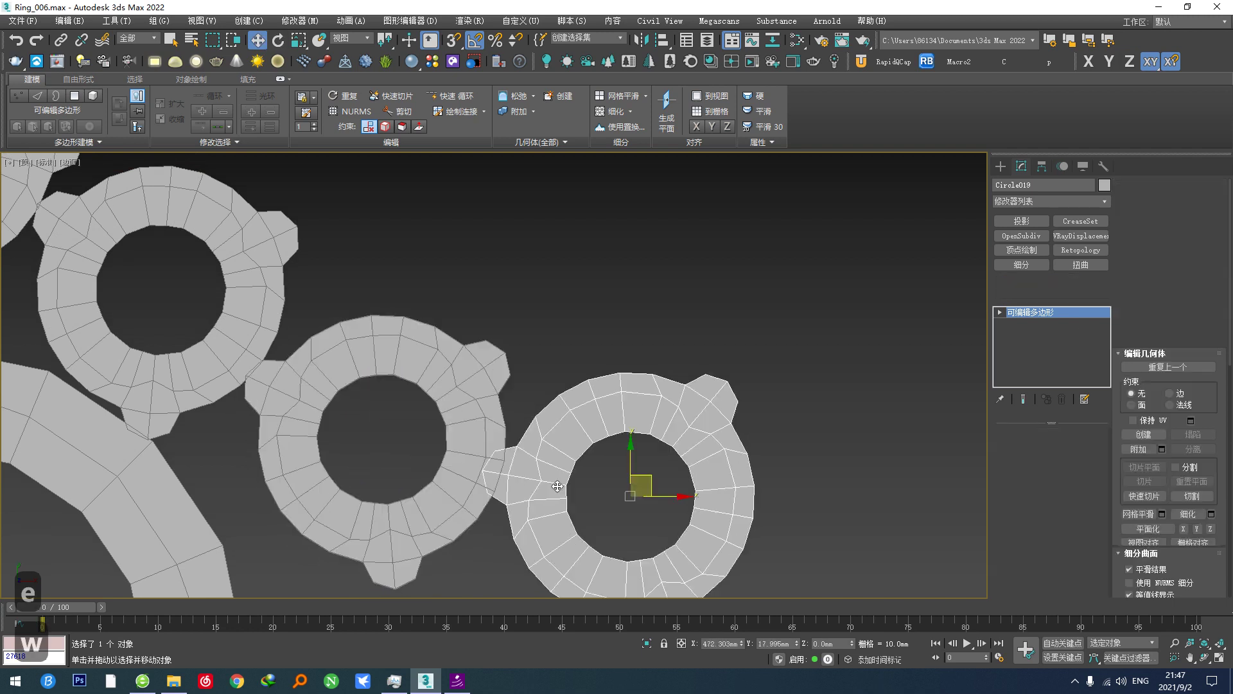
{"action": "left_click_drag", "start_coordinate": [644, 476], "coordinate": [658, 483]}
{"action": "middle_click_drag", "start_coordinate": [658, 484], "coordinate": [510, 396]}
{"action": "left_click_drag", "start_coordinate": [520, 388], "coordinate": [522, 376]}
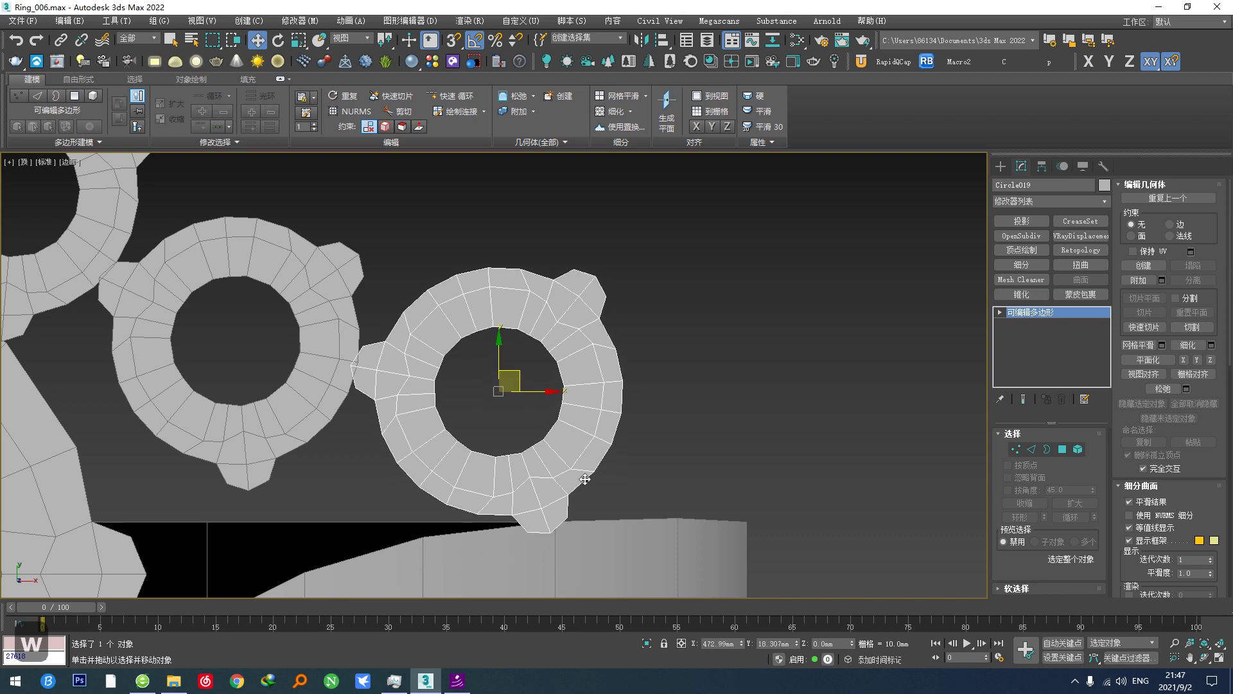
{"action": "middle_click_drag", "start_coordinate": [522, 376], "coordinate": [497, 512]}
{"action": "key", "text": "e"}
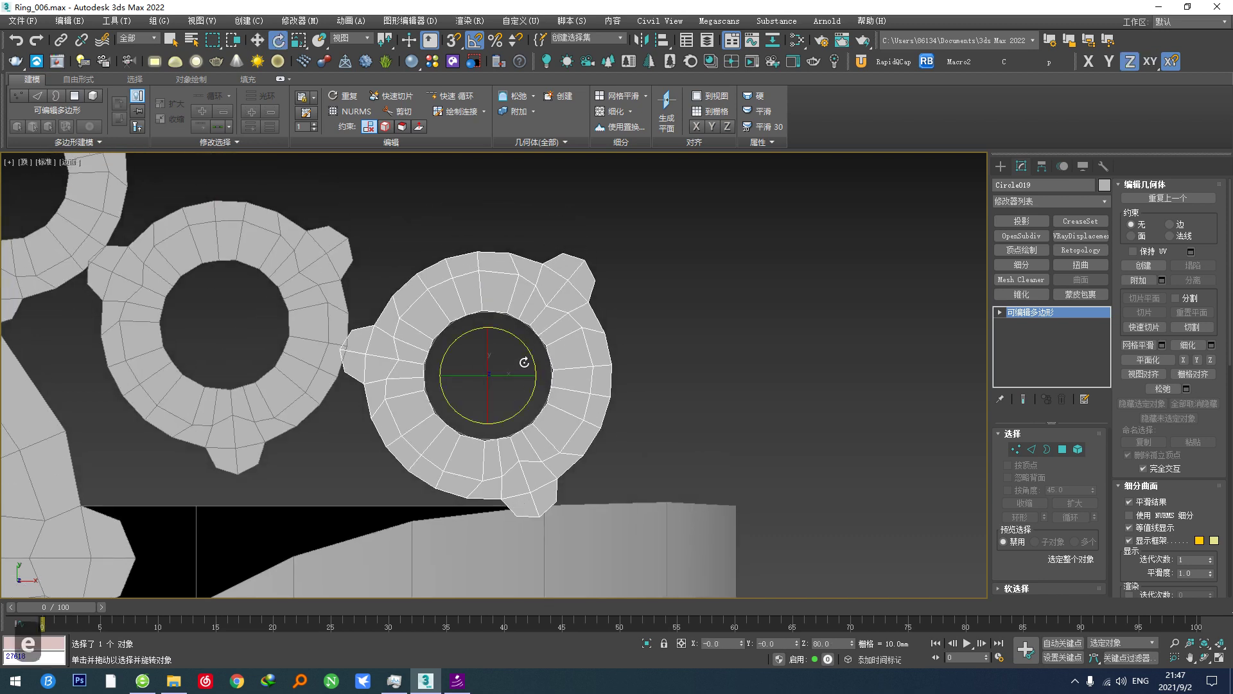
{"action": "middle_click_drag", "start_coordinate": [494, 406], "coordinate": [474, 409]}
{"action": "key", "text": "w"}
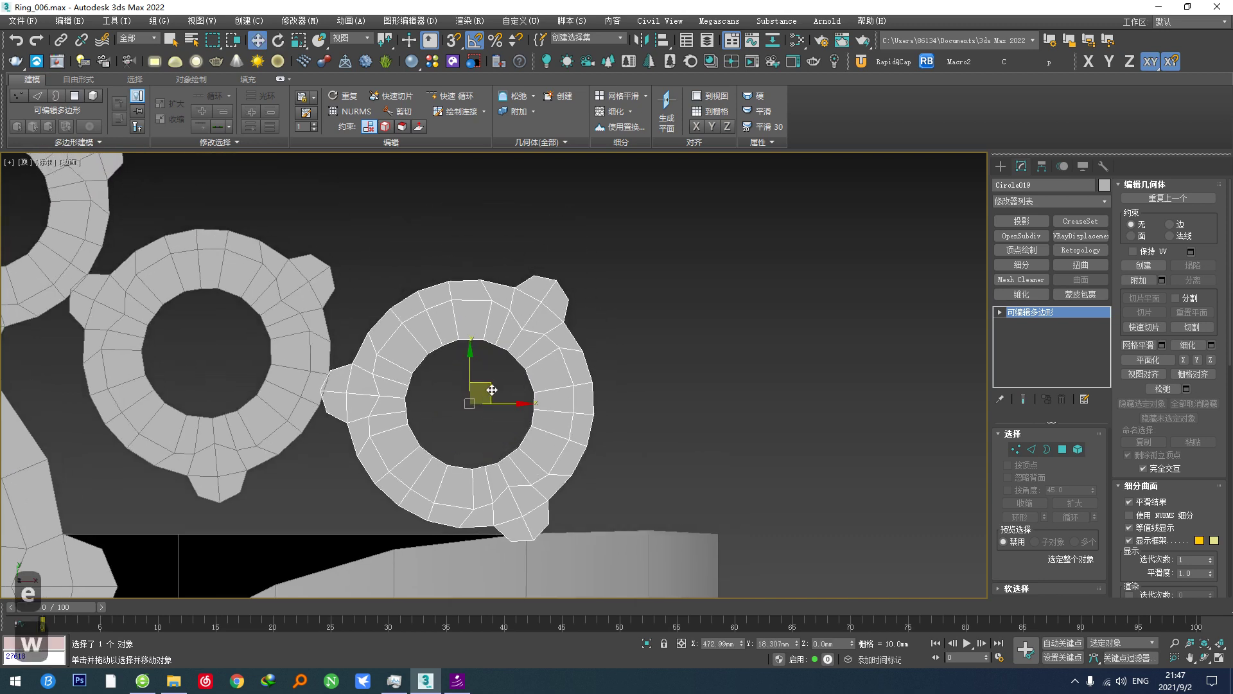
{"action": "left_click_drag", "start_coordinate": [491, 390], "coordinate": [491, 390]}
Nudge the second three-bead ring up slightly to refine its contact with the neighbouring rings.
{"action": "left_click", "coordinate": [324, 362]}
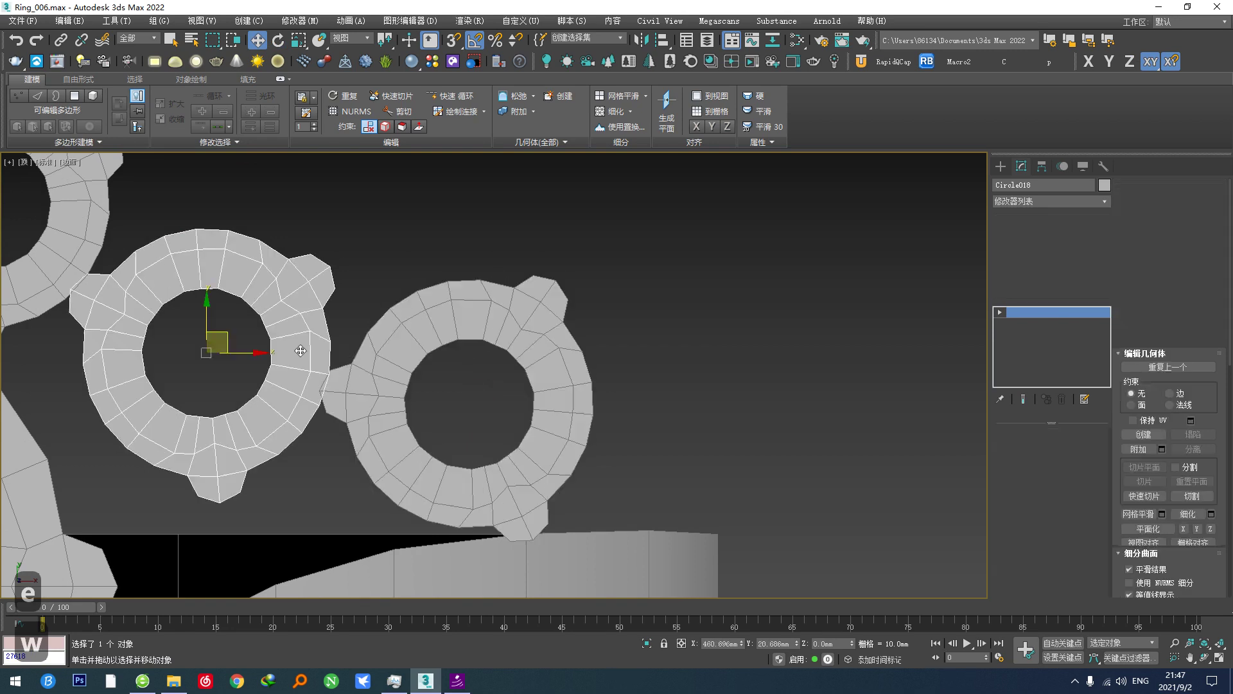
{"action": "left_click_drag", "start_coordinate": [228, 335], "coordinate": [229, 328]}
{"action": "middle_click_drag", "start_coordinate": [559, 376], "coordinate": [485, 358]}
{"action": "left_click", "coordinate": [485, 358]}
{"action": "scroll", "coordinate": [485, 357], "scroll_direction": "down", "scroll_amount": 6}
{"action": "middle_click_drag", "start_coordinate": [302, 244], "coordinate": [340, 372]}
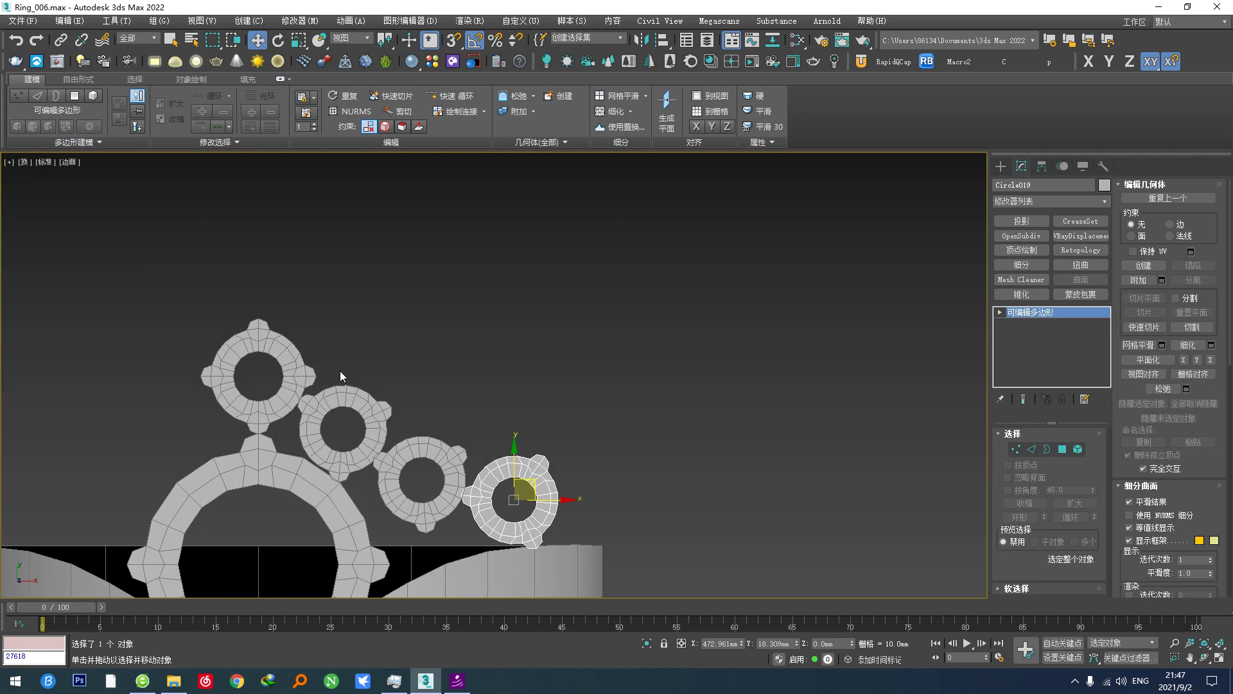
Copy the small four-bead ring from the top of the crown to the right of the third three-bead ring.
{"action": "left_click", "coordinate": [296, 357]}
{"action": "mouse_move", "coordinate": [266, 359]}
{"action": "left_mouse_down", "text": "shift"}
{"action": "mouse_move", "coordinate": [587, 441]}
{"action": "mouse_move", "coordinate": [635, 482]}
{"action": "mouse_move", "coordinate": [622, 479]}
{"action": "left_mouse_up", "text": "shift"}
{"action": "left_click", "coordinate": [618, 396]}
Scale all elements of the copied four-bead ring down uniformly so its size suits the neighbouring three-bead rings.
{"action": "left_click", "coordinate": [1078, 449]}
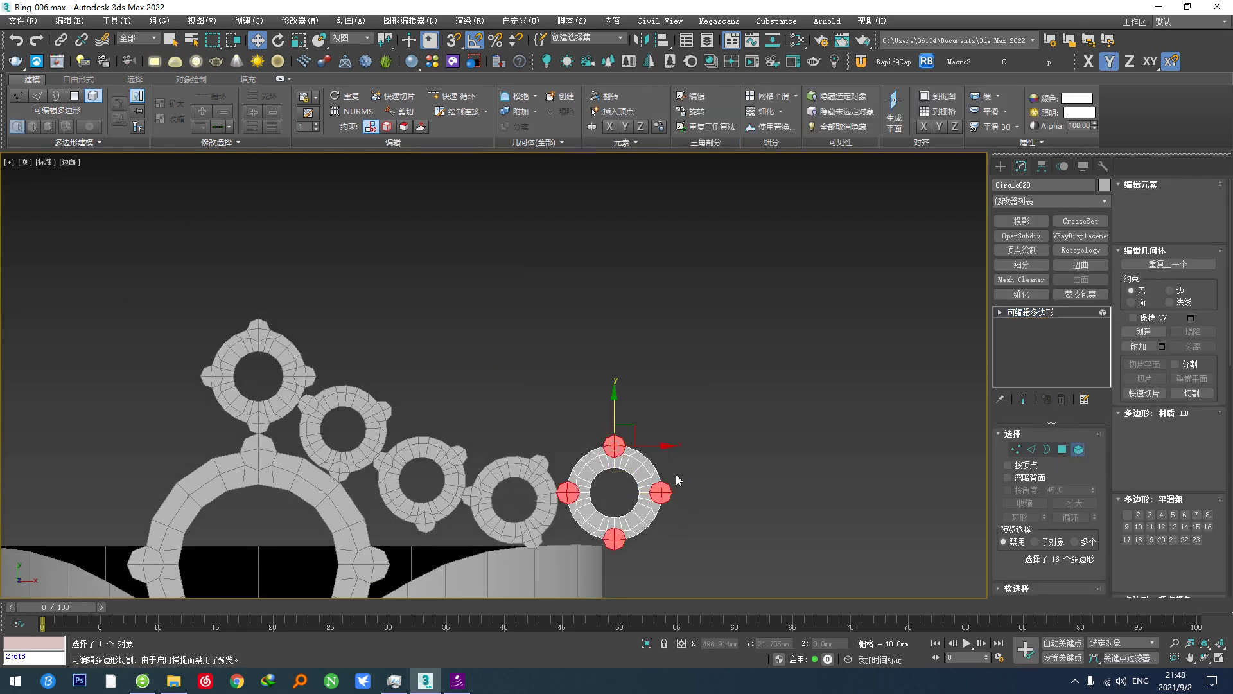
{"action": "scroll", "coordinate": [616, 492], "scroll_direction": "up", "scroll_amount": 4}
{"action": "key", "text": "r"}
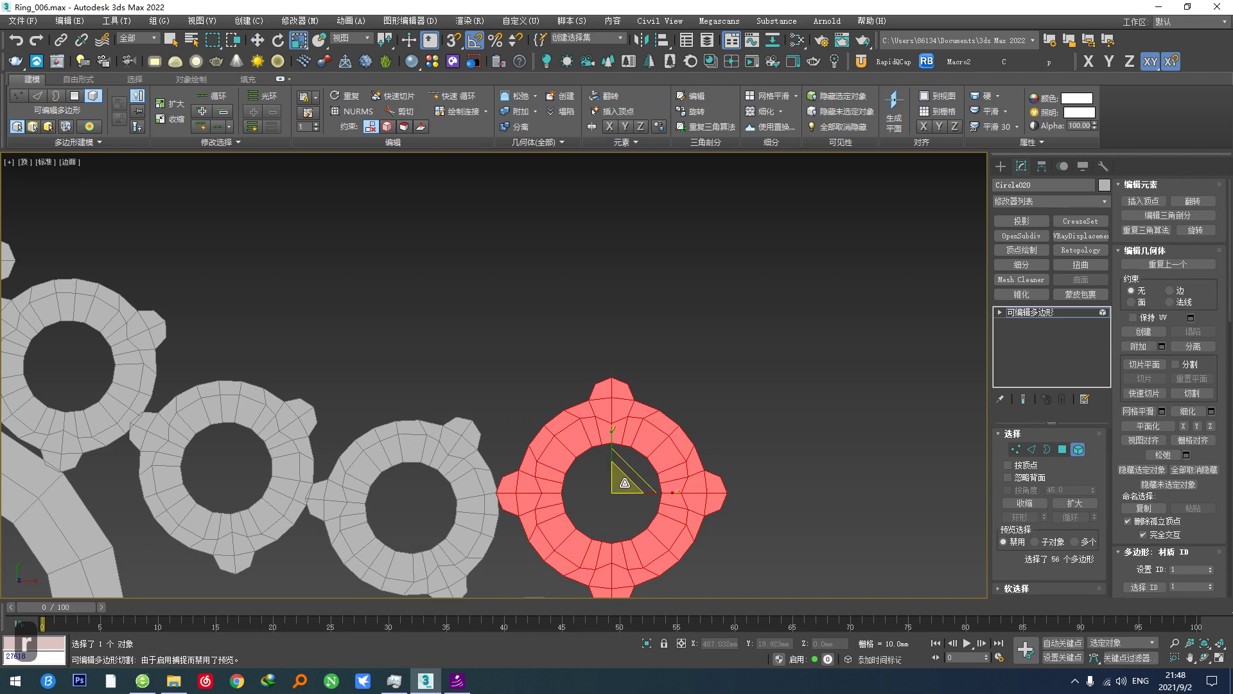
{"action": "scroll", "coordinate": [571, 482], "scroll_direction": "down", "scroll_amount": 3}
{"action": "middle_click_drag", "start_coordinate": [406, 510], "coordinate": [435, 408]}
{"action": "scroll", "coordinate": [382, 350], "scroll_direction": "up", "scroll_amount": 2}
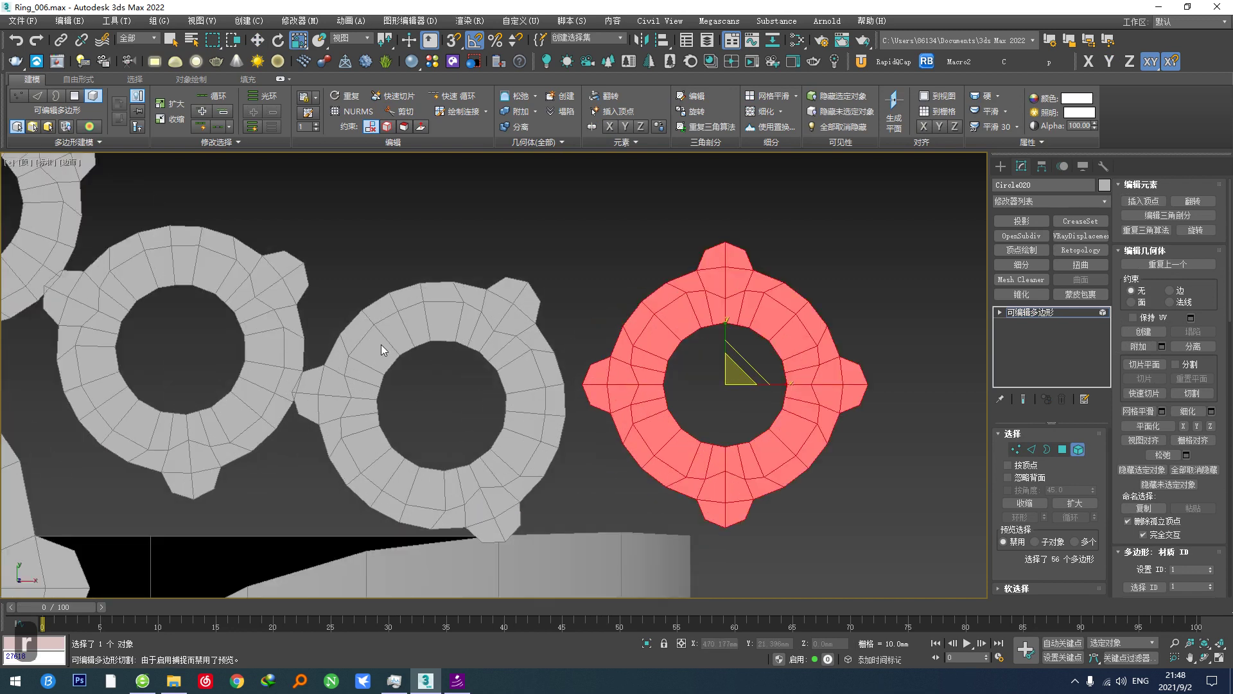
{"action": "scroll", "coordinate": [382, 351], "scroll_direction": "down", "scroll_amount": 3}
{"action": "scroll", "coordinate": [183, 281], "scroll_direction": "up", "scroll_amount": 3}
{"action": "left_click", "coordinate": [265, 341]}
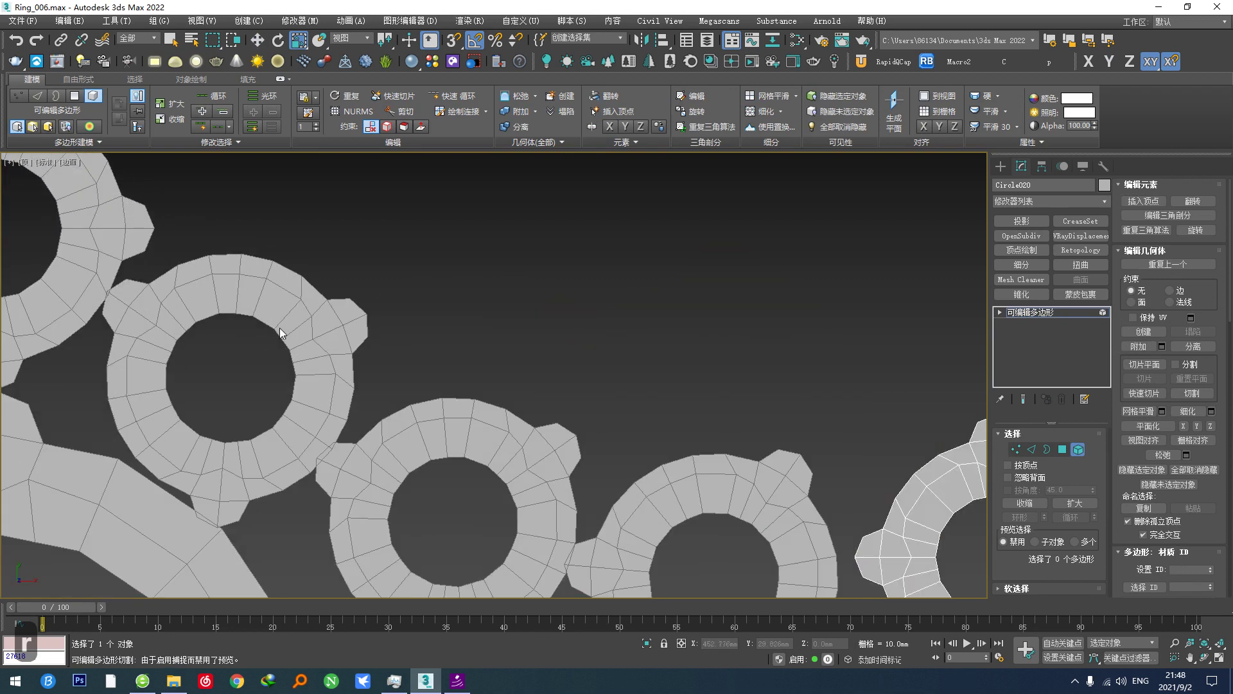
{"action": "scroll", "coordinate": [281, 333], "scroll_direction": "down", "scroll_amount": 3}
{"action": "scroll", "coordinate": [550, 432], "scroll_direction": "up", "scroll_amount": 3}
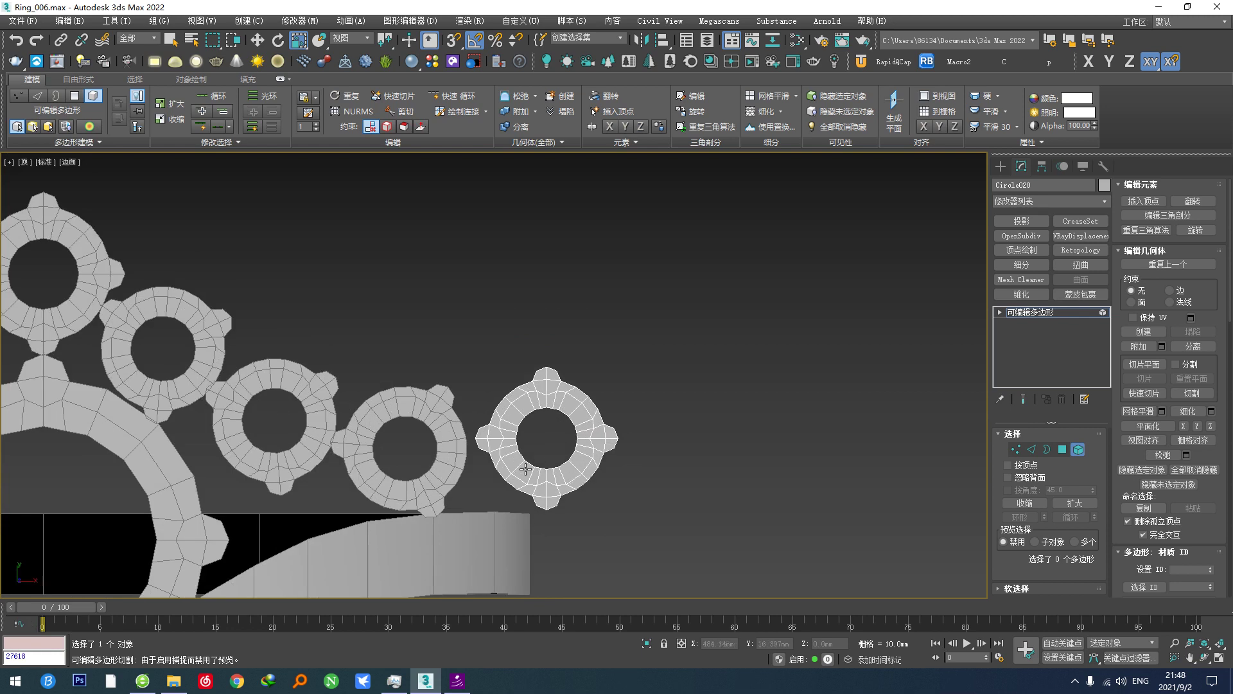
{"action": "scroll", "coordinate": [525, 470], "scroll_direction": "up", "scroll_amount": 2}
Move the four-bead ring's elements down and left until its left bead touches the third three-bead ring.
{"action": "left_click", "coordinate": [613, 421]}
{"action": "key", "text": "w"}
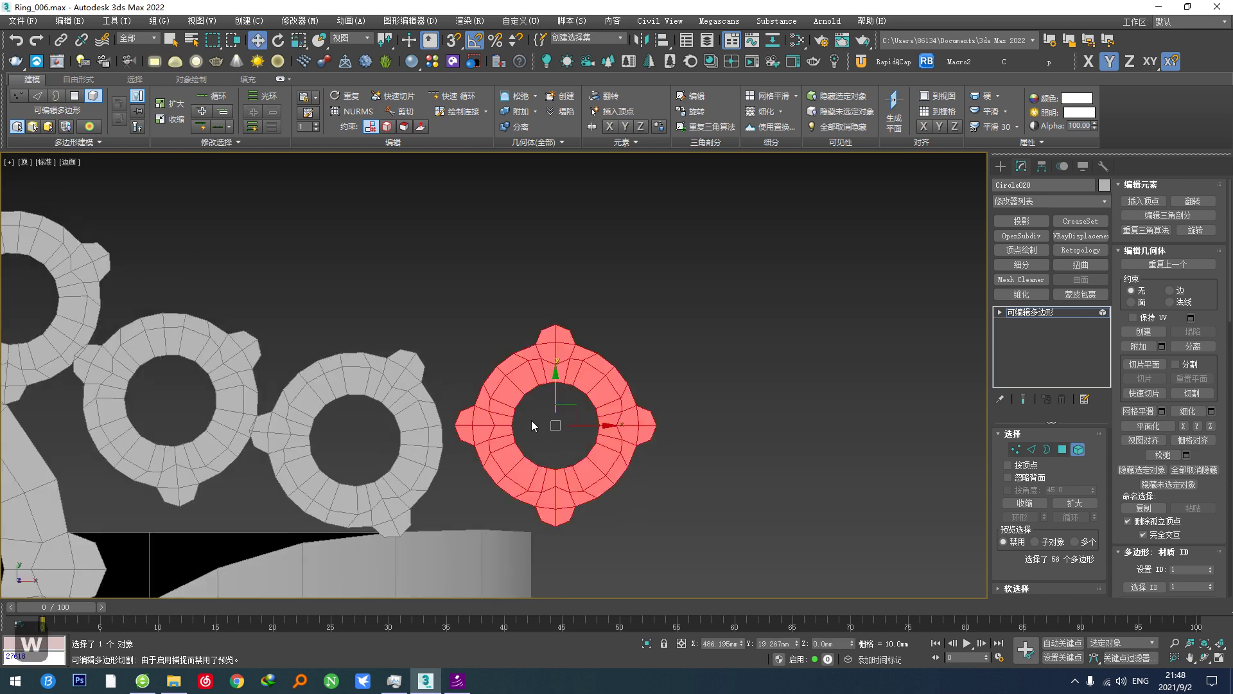
{"action": "left_click_drag", "start_coordinate": [577, 407], "coordinate": [562, 425]}
{"action": "key", "text": "e"}
{"action": "scroll", "coordinate": [561, 431], "scroll_direction": "up", "scroll_amount": 2}
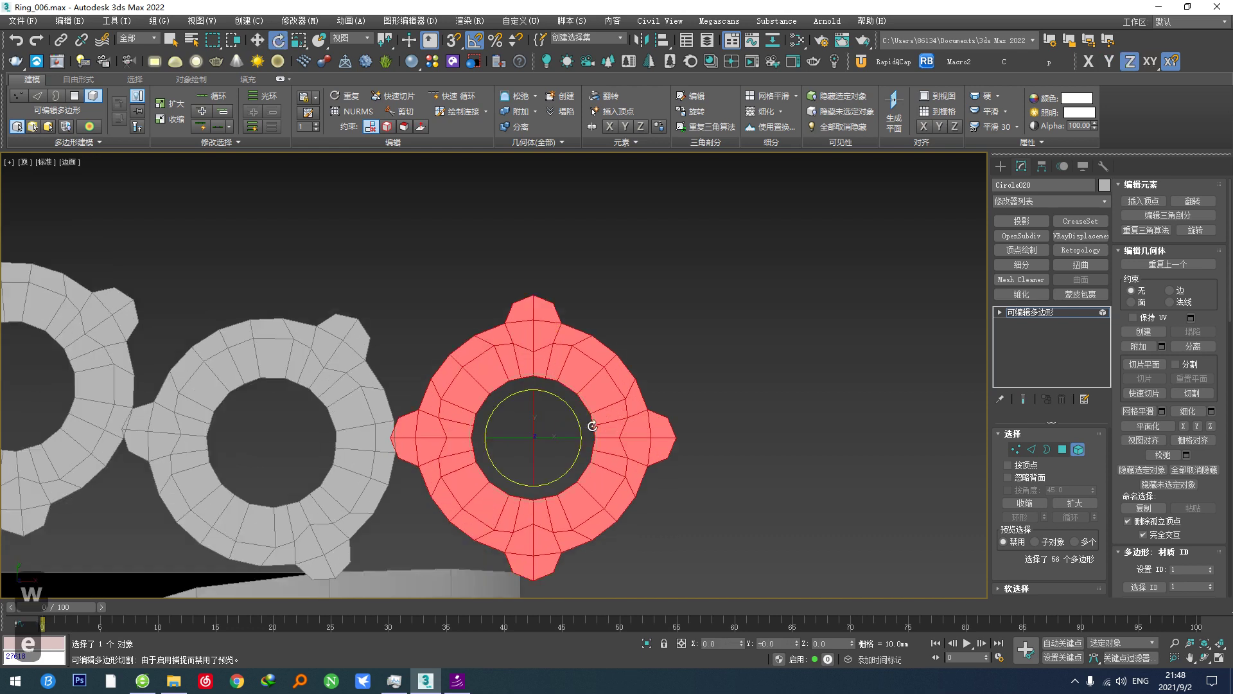
Leave element editing and rotate the whole end four-bead ring slightly counterclockwise beside the third three-bead ring.
{"action": "left_click", "coordinate": [1078, 449]}
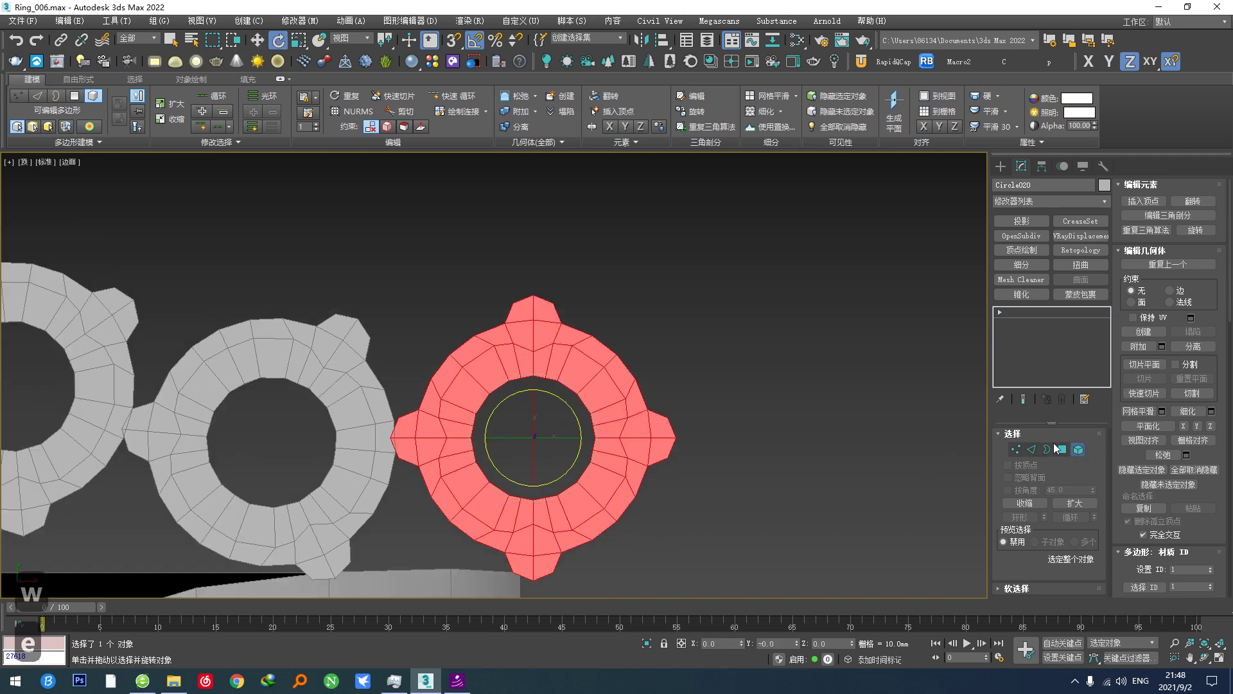
{"action": "key", "text": "ctrl+shift+a"}
{"action": "left_click_drag", "start_coordinate": [569, 406], "coordinate": [562, 403]}
{"action": "middle_click_drag", "start_coordinate": [548, 429], "coordinate": [519, 390]}
{"action": "key", "text": "w"}
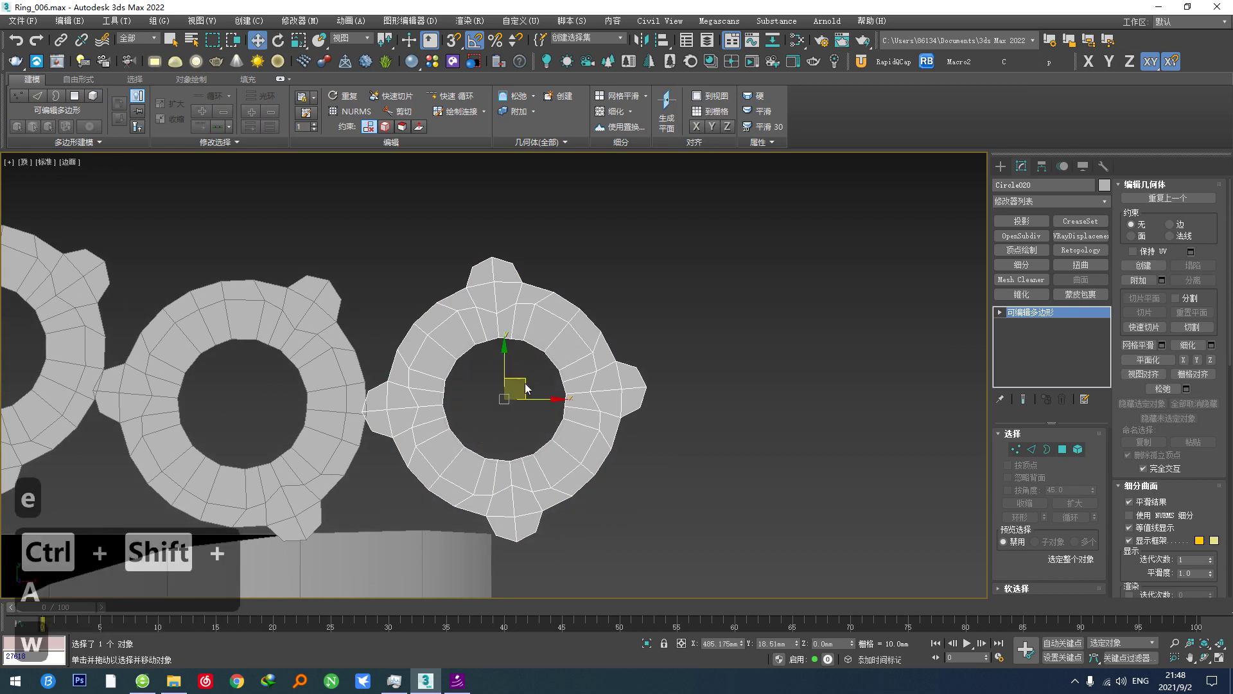
Nudge the end four-bead ring slightly left against the third three-bead ring.
{"action": "left_click_drag", "start_coordinate": [525, 388], "coordinate": [524, 388]}
{"action": "scroll", "coordinate": [505, 283], "scroll_direction": "down", "scroll_amount": 3}
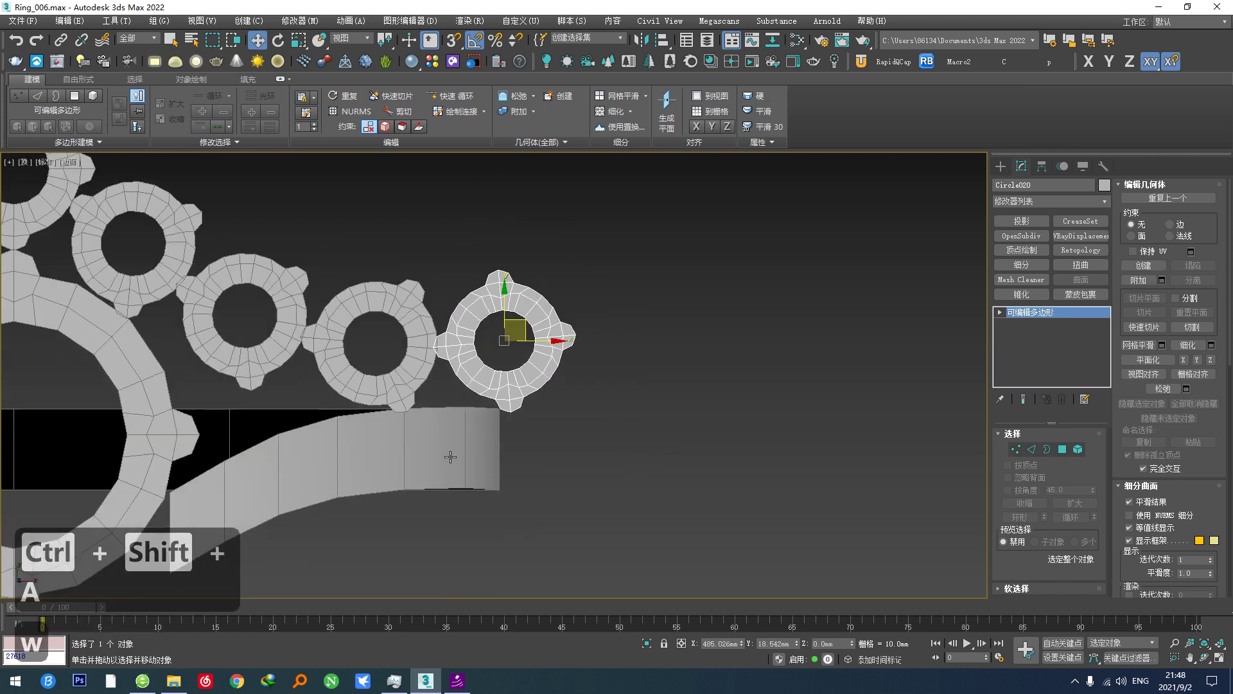
Check the crown rings against the straightened band by temporarily disabling the band's Bend modifier, and deselect the band.
{"action": "left_click", "coordinate": [451, 456]}
{"action": "left_click", "coordinate": [1000, 335]}
{"action": "scroll", "coordinate": [710, 437], "scroll_direction": "down", "scroll_amount": 3}
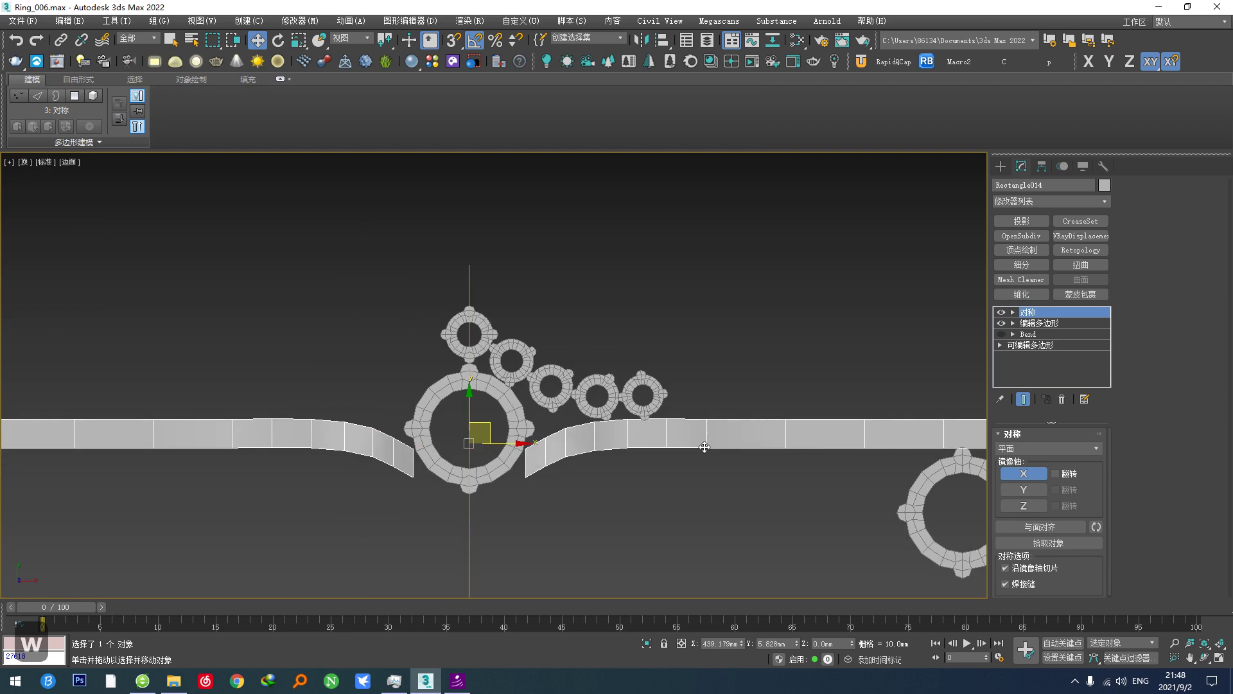
{"action": "middle_click_drag", "start_coordinate": [721, 448], "coordinate": [546, 453]}
{"action": "scroll", "coordinate": [539, 453], "scroll_direction": "down", "scroll_amount": 1}
{"action": "scroll", "coordinate": [397, 379], "scroll_direction": "up", "scroll_amount": 3}
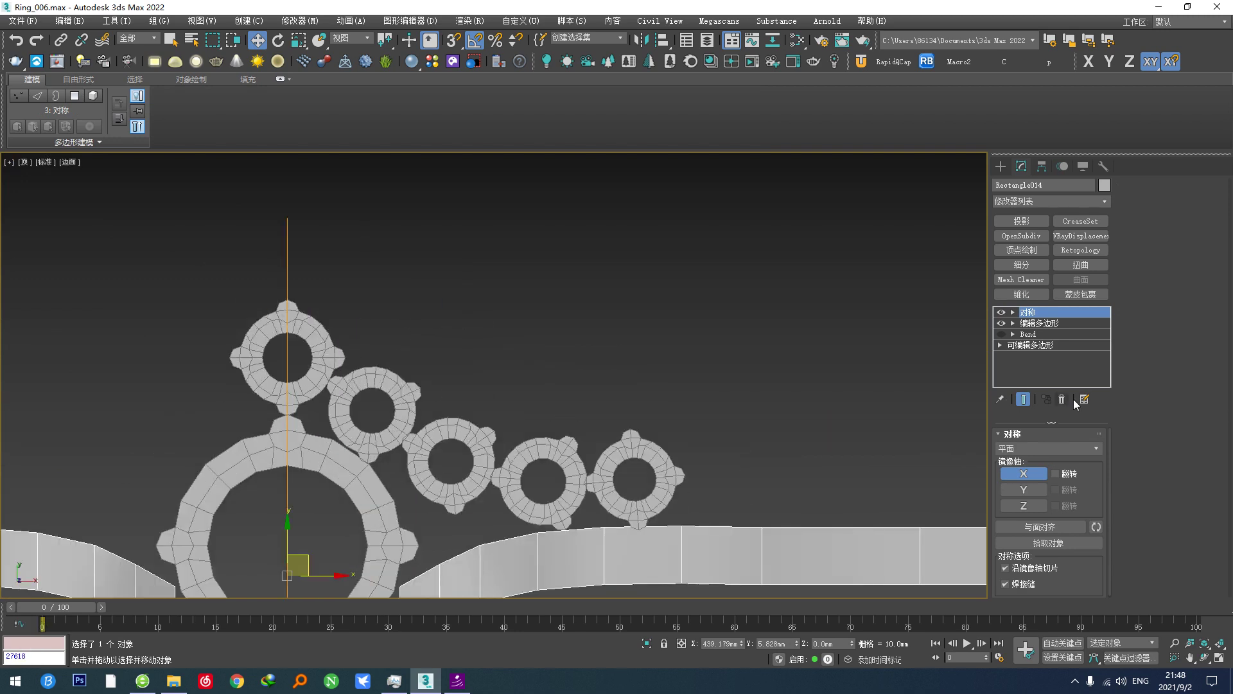
{"action": "left_click", "coordinate": [1001, 335]}
{"action": "left_click", "coordinate": [691, 411]}
{"action": "middle_click_drag", "start_coordinate": [667, 441], "coordinate": [654, 381]}
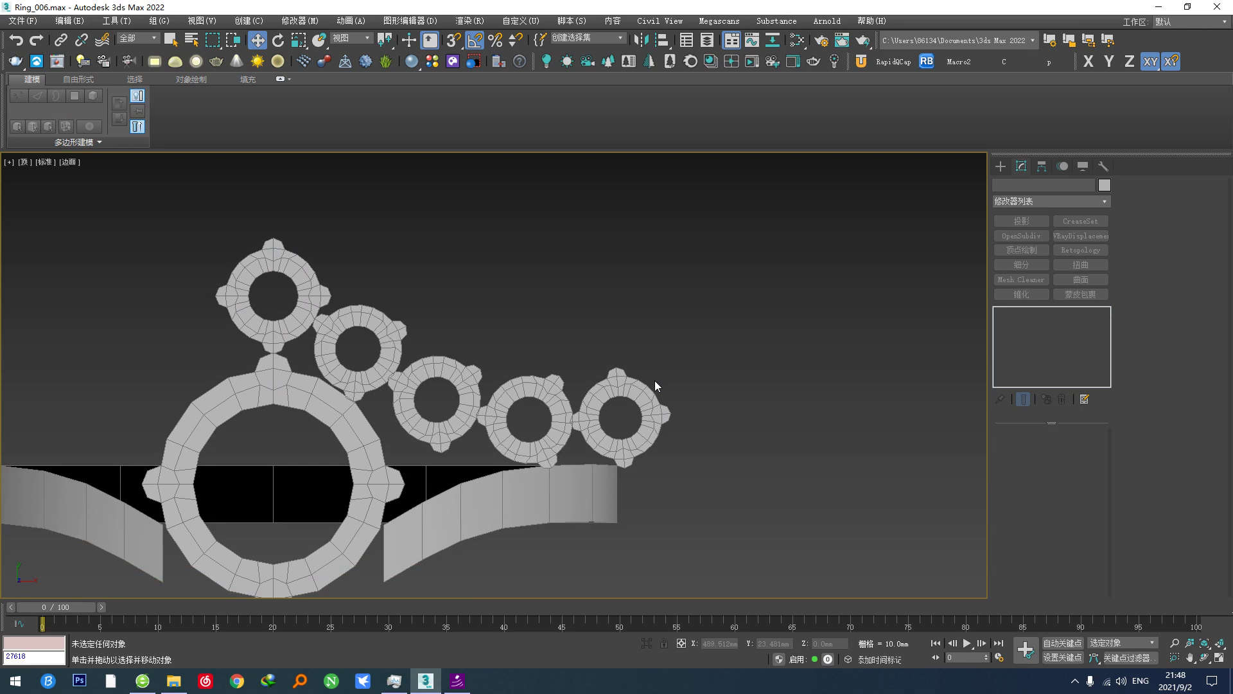
Copy the band, centre setting and five crown rings to the right, and move the separate four-bead ring below that copy.
{"action": "scroll", "coordinate": [600, 457], "scroll_direction": "up", "scroll_amount": 3}
{"action": "scroll", "coordinate": [546, 443], "scroll_direction": "down", "scroll_amount": 4}
{"action": "scroll", "coordinate": [460, 428], "scroll_direction": "up", "scroll_amount": 5}
{"action": "scroll", "coordinate": [460, 427], "scroll_direction": "down", "scroll_amount": 5}
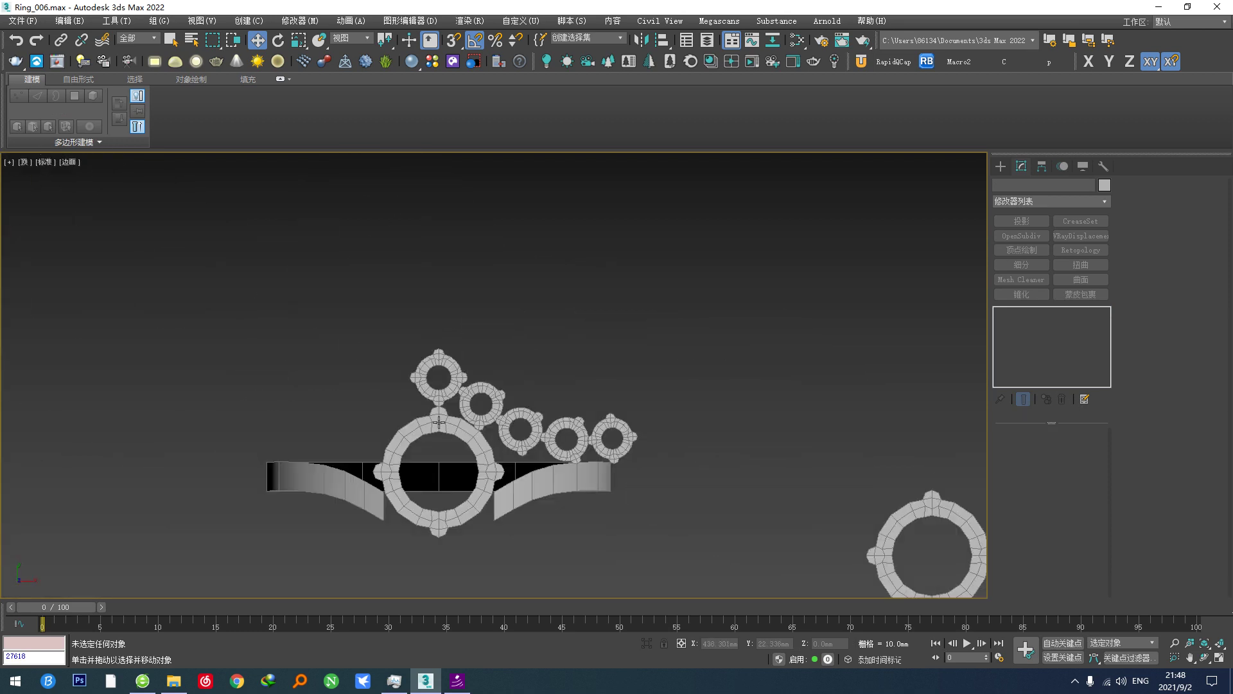
{"action": "left_click_drag", "start_coordinate": [226, 309], "coordinate": [624, 546]}
{"action": "scroll", "coordinate": [534, 472], "scroll_direction": "down", "scroll_amount": 4}
{"action": "middle_click_drag", "start_coordinate": [537, 479], "coordinate": [427, 463]}
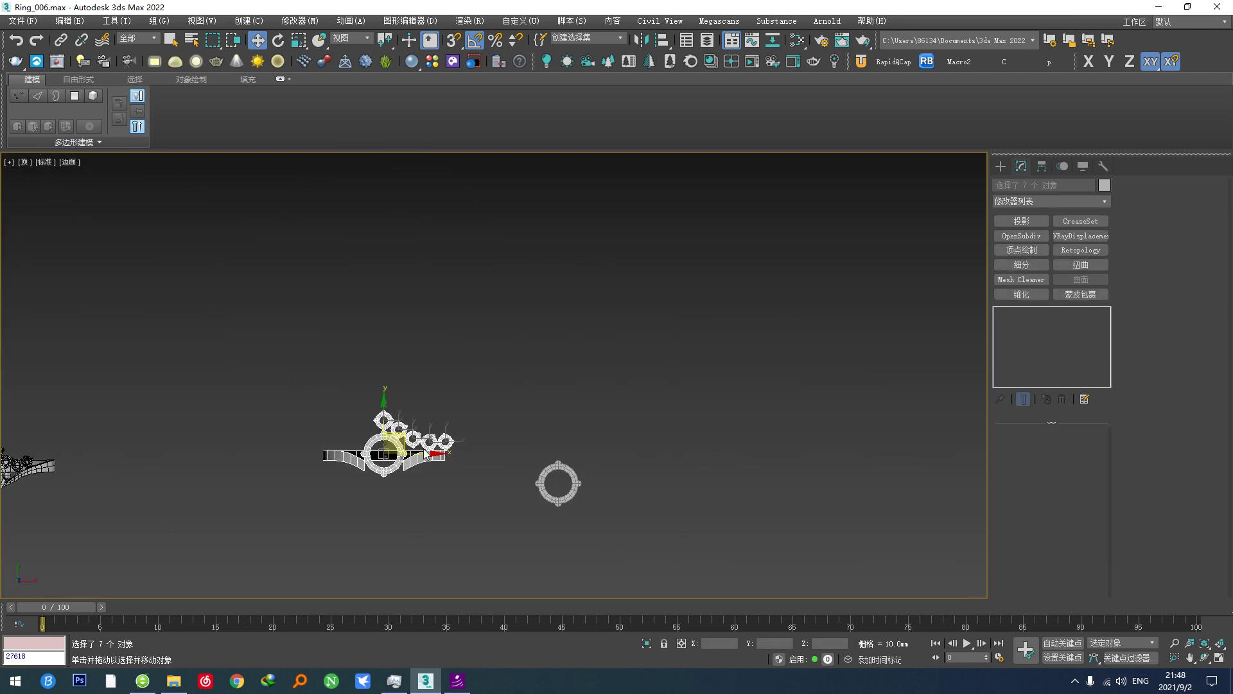
{"action": "left_click_drag", "start_coordinate": [421, 456], "coordinate": [782, 460], "text": "shift"}
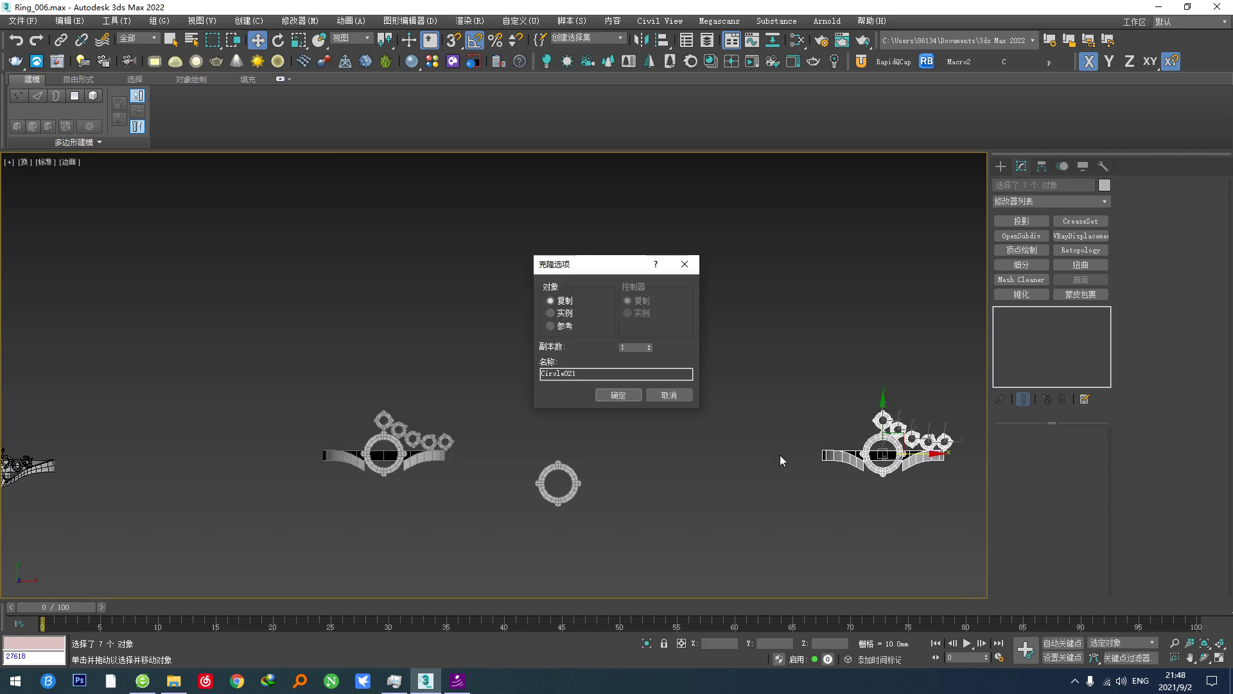
{"action": "left_click", "coordinate": [618, 395]}
{"action": "mouse_move", "coordinate": [490, 434]}
{"action": "left_mouse_down"}
{"action": "mouse_move", "coordinate": [569, 508]}
{"action": "mouse_move", "coordinate": [584, 483]}
{"action": "mouse_move", "coordinate": [516, 536]}
{"action": "left_mouse_up"}
{"action": "left_click_drag", "start_coordinate": [556, 483], "coordinate": [852, 559]}
Attach the five small crown rings to the original centre setting as one editable poly.
{"action": "scroll", "coordinate": [267, 383], "scroll_direction": "up", "scroll_amount": 6}
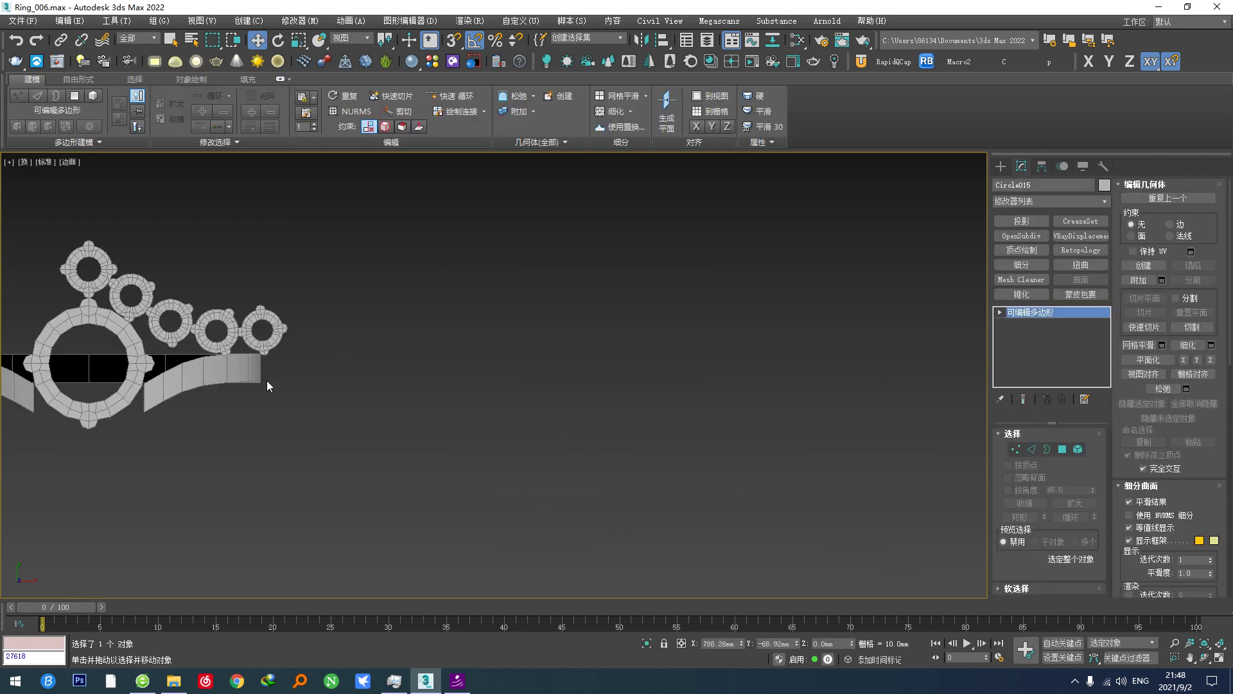
{"action": "scroll", "coordinate": [319, 444], "scroll_direction": "up", "scroll_amount": 3}
{"action": "left_click", "coordinate": [190, 457]}
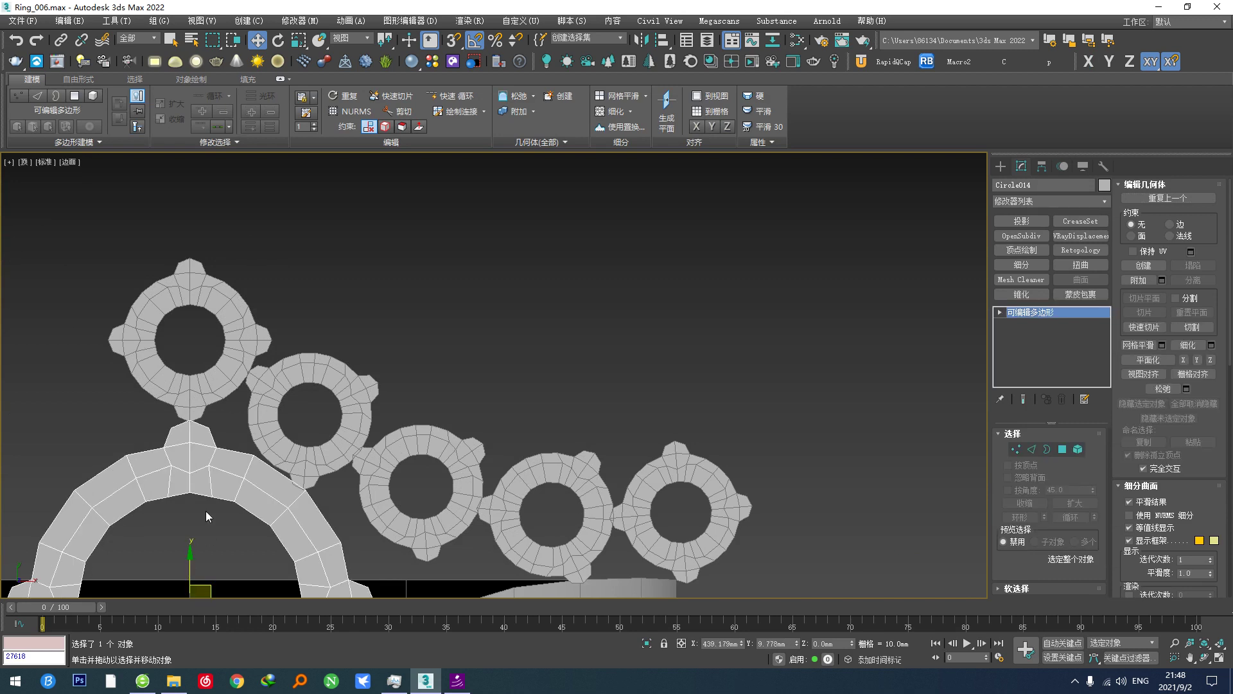
{"action": "key", "text": "alt+z"}
{"action": "left_click", "coordinate": [233, 358]}
{"action": "left_click", "coordinate": [291, 388]}
{"action": "left_click", "coordinate": [432, 437]}
{"action": "left_click", "coordinate": [514, 473]}
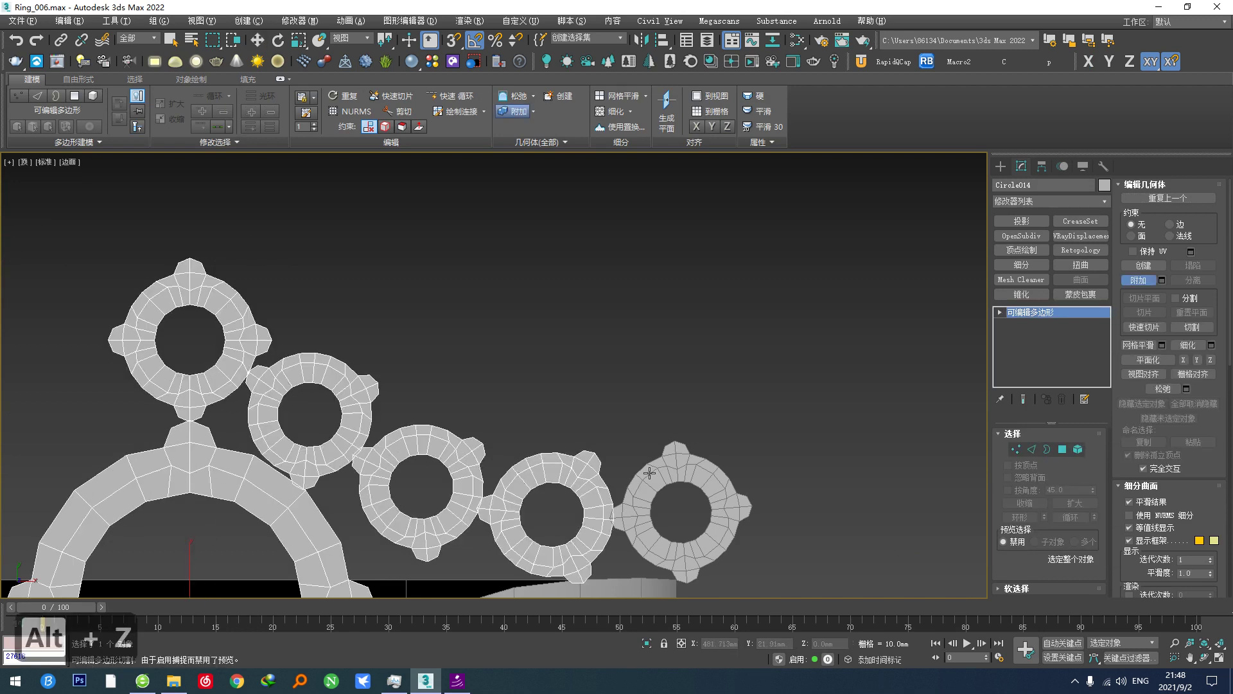
{"action": "left_click", "coordinate": [650, 472]}
Collapse the two touching bead vertices between the top crown ring and the centre setting into one.
{"action": "scroll", "coordinate": [279, 427], "scroll_direction": "up", "scroll_amount": 5}
{"action": "key", "text": "1"}
{"action": "scroll", "coordinate": [267, 483], "scroll_direction": "up", "scroll_amount": 5}
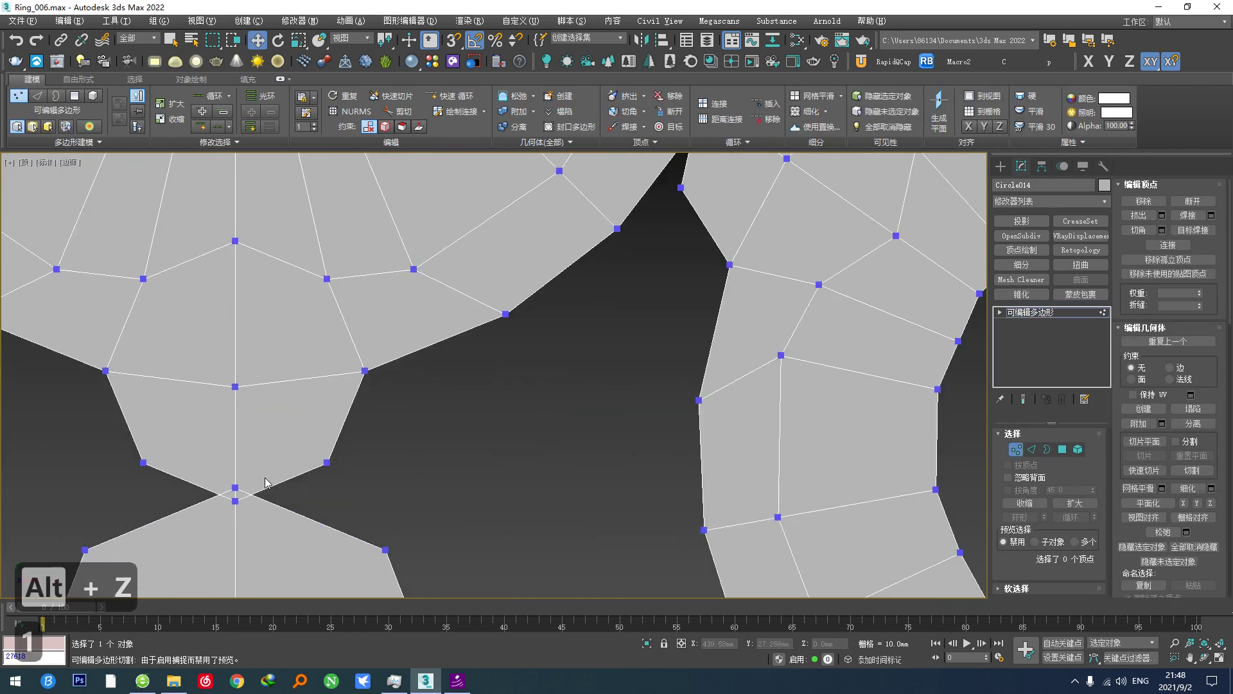
{"action": "left_click_drag", "start_coordinate": [217, 460], "coordinate": [252, 521]}
{"action": "key", "text": "alt+f"}
Insert a vertex on each bead edge beside the top ring's joint and collapse the pair to widen the connection.
{"action": "left_click", "coordinate": [456, 112]}
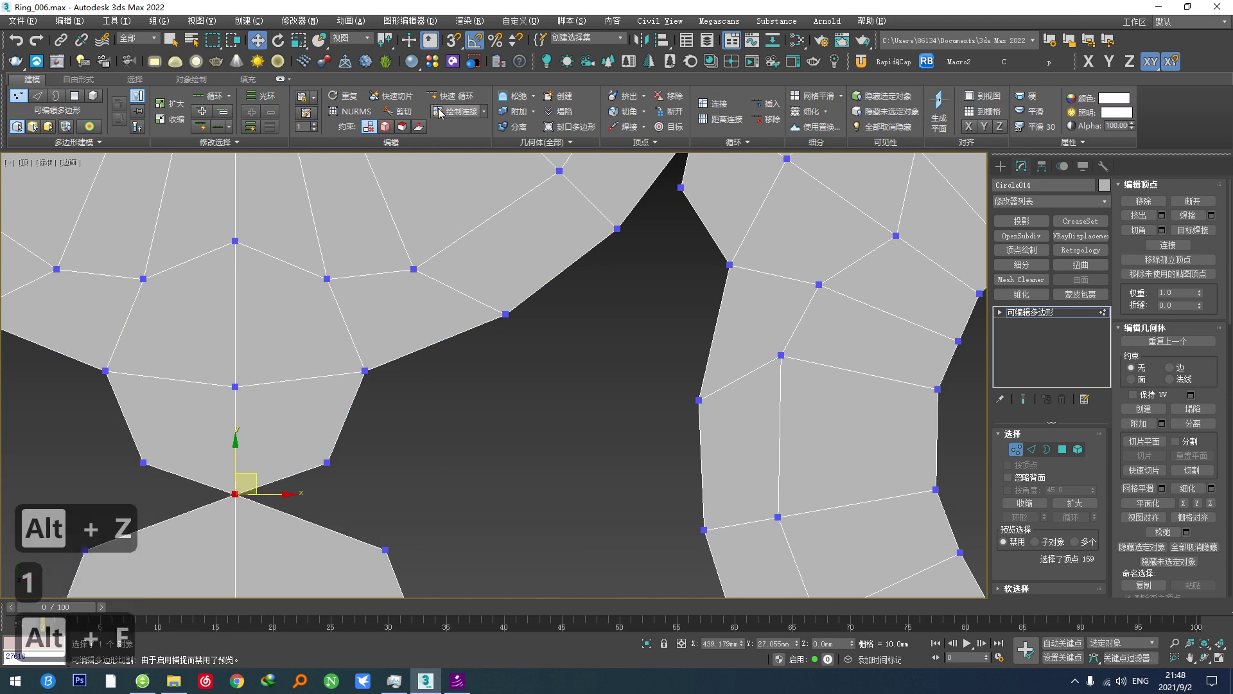
{"action": "scroll", "coordinate": [276, 508], "scroll_direction": "up", "scroll_amount": 3}
{"action": "left_click", "coordinate": [259, 503]}
{"action": "right_click", "coordinate": [271, 483]}
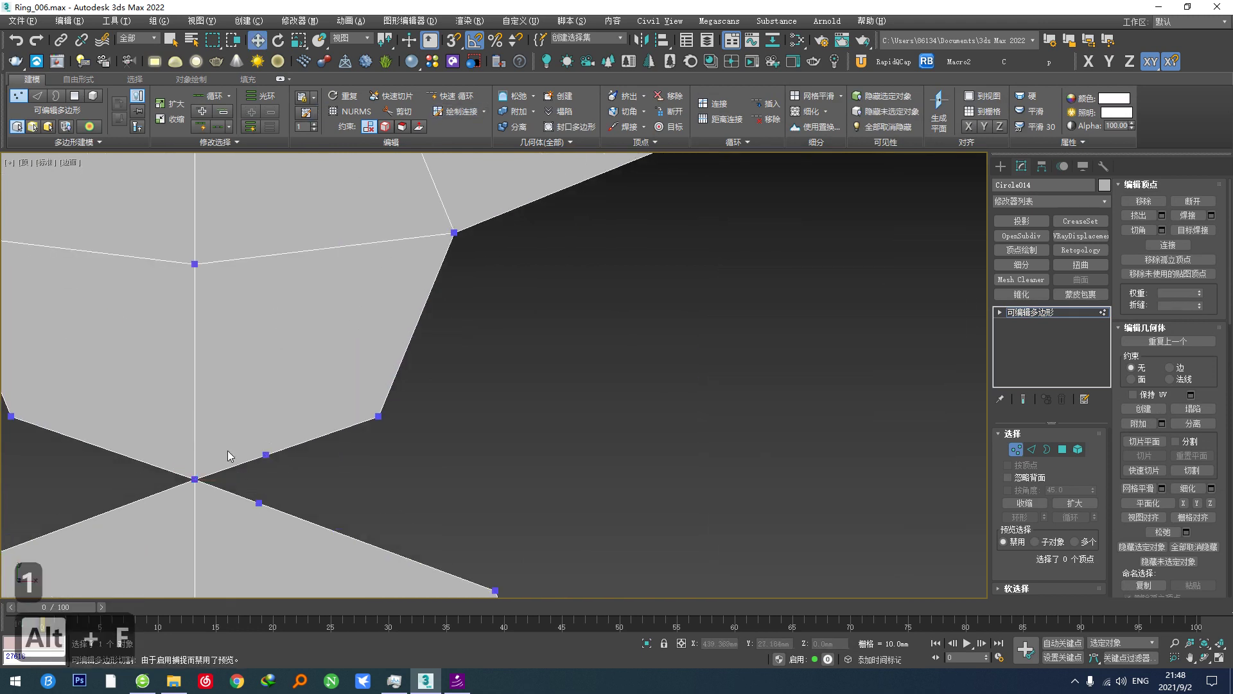
{"action": "left_click_drag", "start_coordinate": [243, 465], "coordinate": [297, 541]}
{"action": "left_click_drag", "start_coordinate": [249, 428], "coordinate": [294, 543]}
{"action": "key", "text": "alt+f"}
Inspect the centre setting's bead polygon beside the new joint, and return to vertex editing.
{"action": "scroll", "coordinate": [611, 476], "scroll_direction": "down", "scroll_amount": 5}
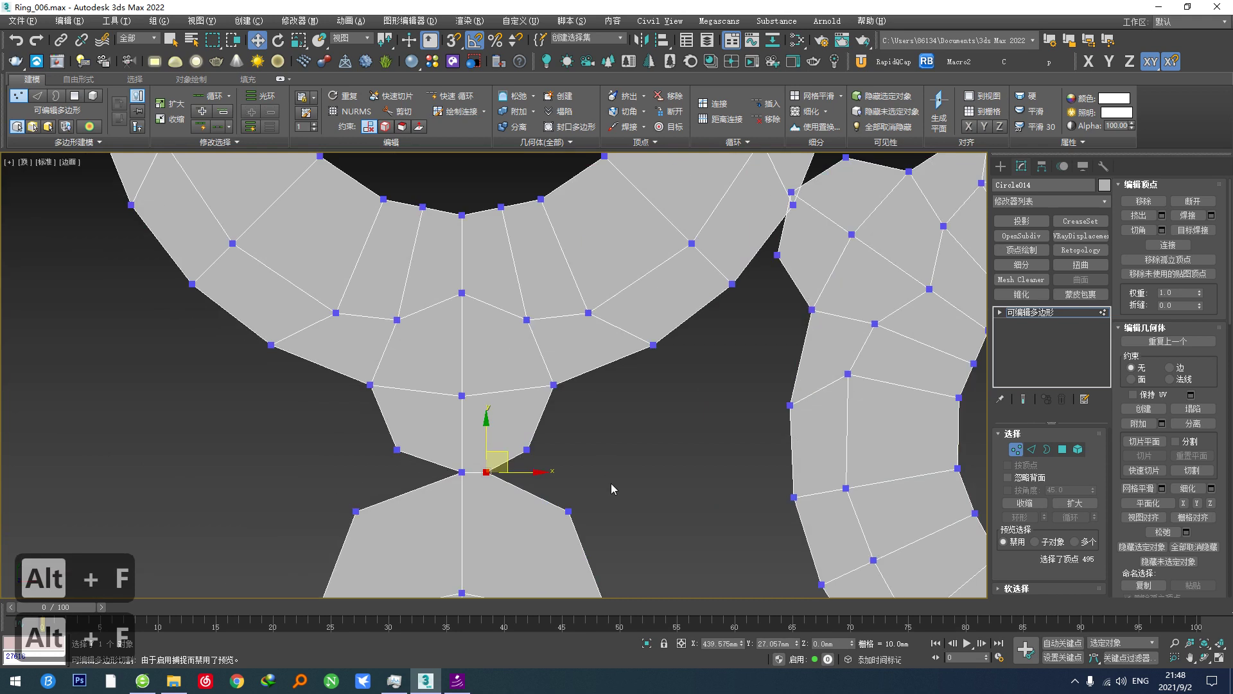
{"action": "middle_click_drag", "start_coordinate": [610, 483], "coordinate": [607, 413]}
{"action": "left_click", "coordinate": [1062, 449]}
{"action": "left_click", "coordinate": [496, 446]}
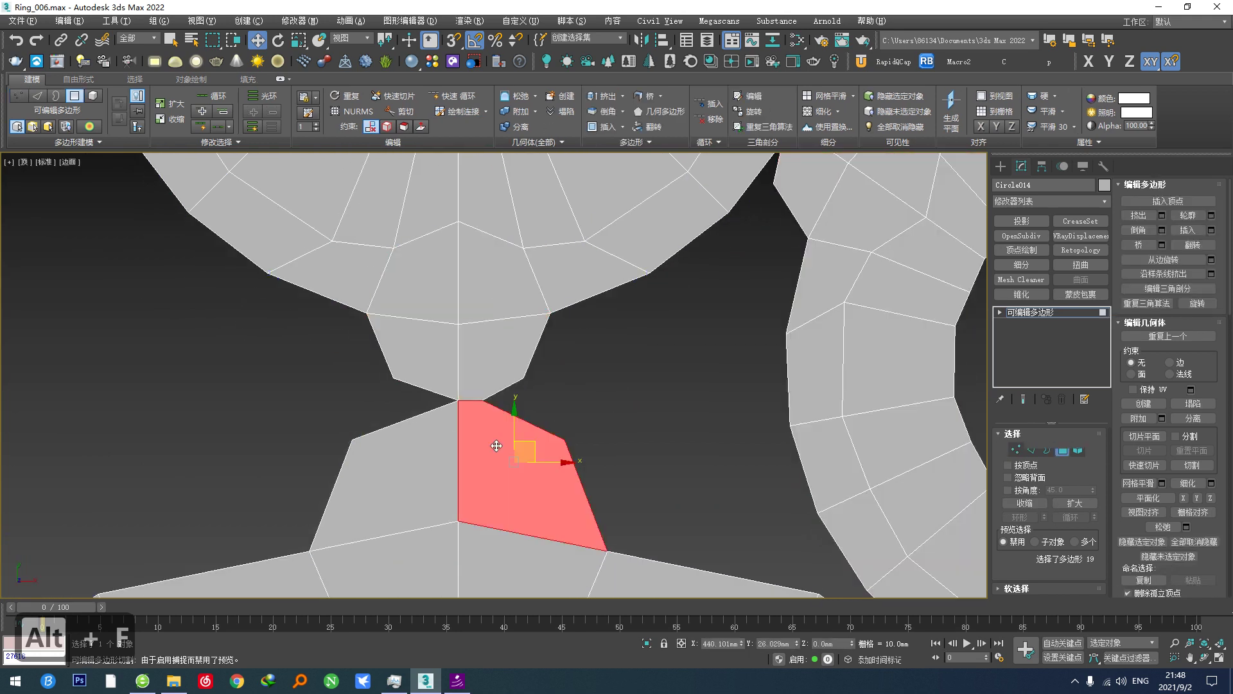
{"action": "left_click", "coordinate": [631, 376]}
{"action": "key", "text": "1"}
Merge the touching vertices where the top four-bead ring meets the first three-bead ring.
{"action": "scroll", "coordinate": [514, 424], "scroll_direction": "down", "scroll_amount": 3}
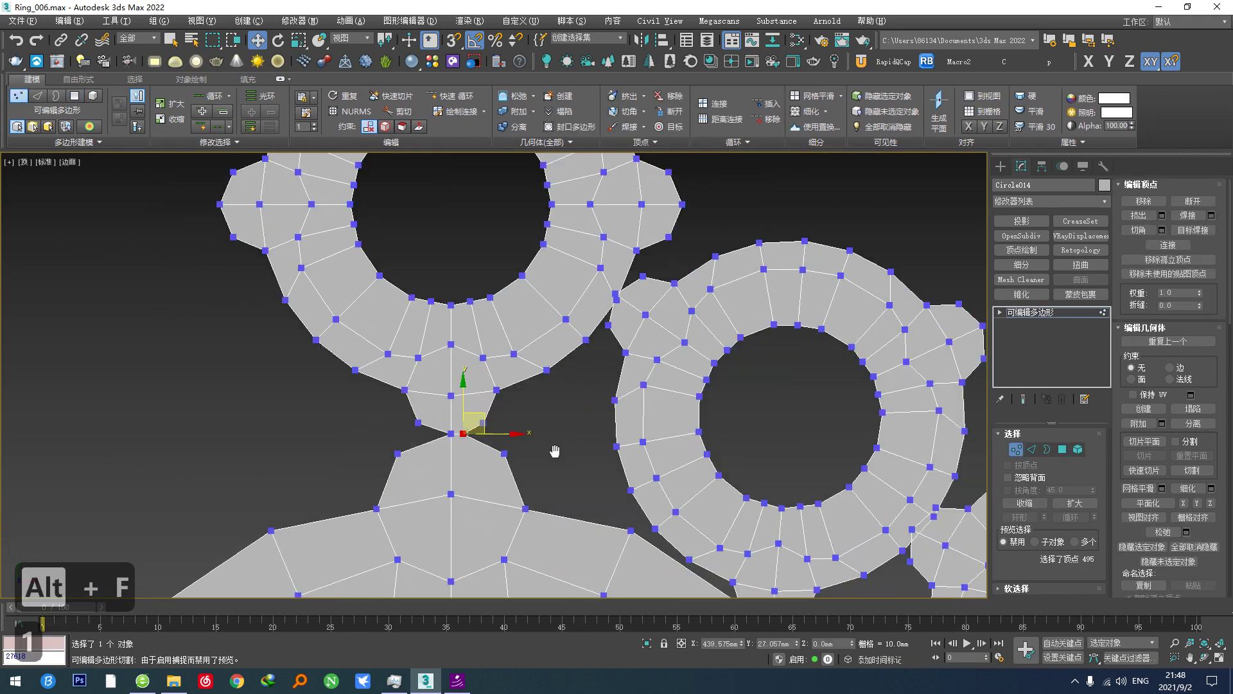
{"action": "scroll", "coordinate": [605, 326], "scroll_direction": "up", "scroll_amount": 5}
{"action": "middle_click_drag", "start_coordinate": [605, 325], "coordinate": [598, 392]}
{"action": "left_click", "coordinate": [594, 376]}
{"action": "scroll", "coordinate": [614, 376], "scroll_direction": "up", "scroll_amount": 4}
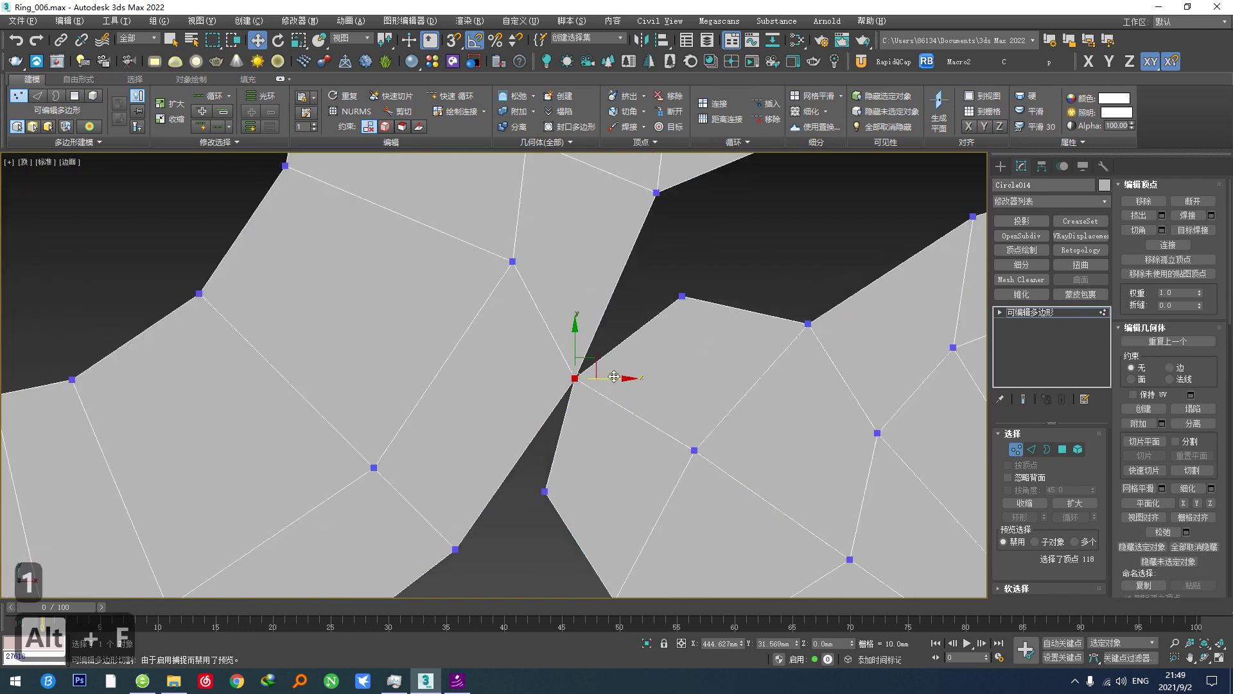
Insert vertices on the facing edges above the joint between the top and first three-bead rings, and collapse them together.
{"action": "left_click", "coordinate": [590, 316]}
{"action": "left_click", "coordinate": [458, 111]}
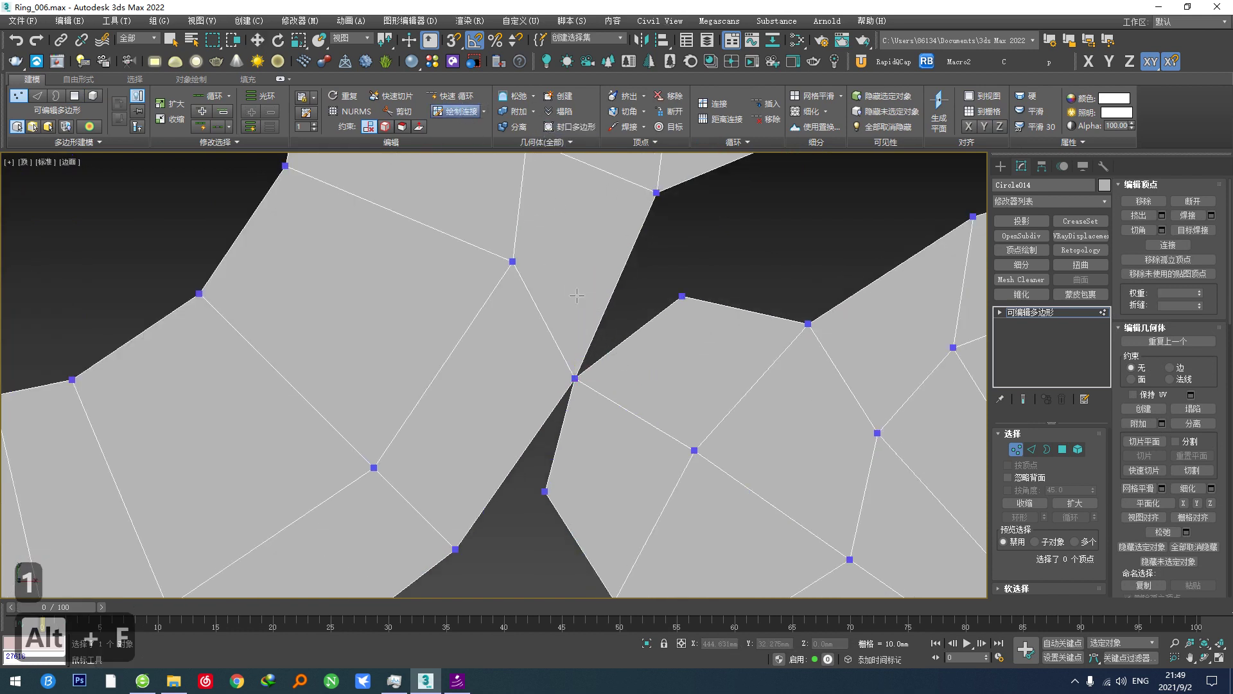
{"action": "right_click", "coordinate": [609, 340]}
{"action": "left_click_drag", "start_coordinate": [589, 306], "coordinate": [632, 362]}
{"action": "key", "text": "alt+f"}
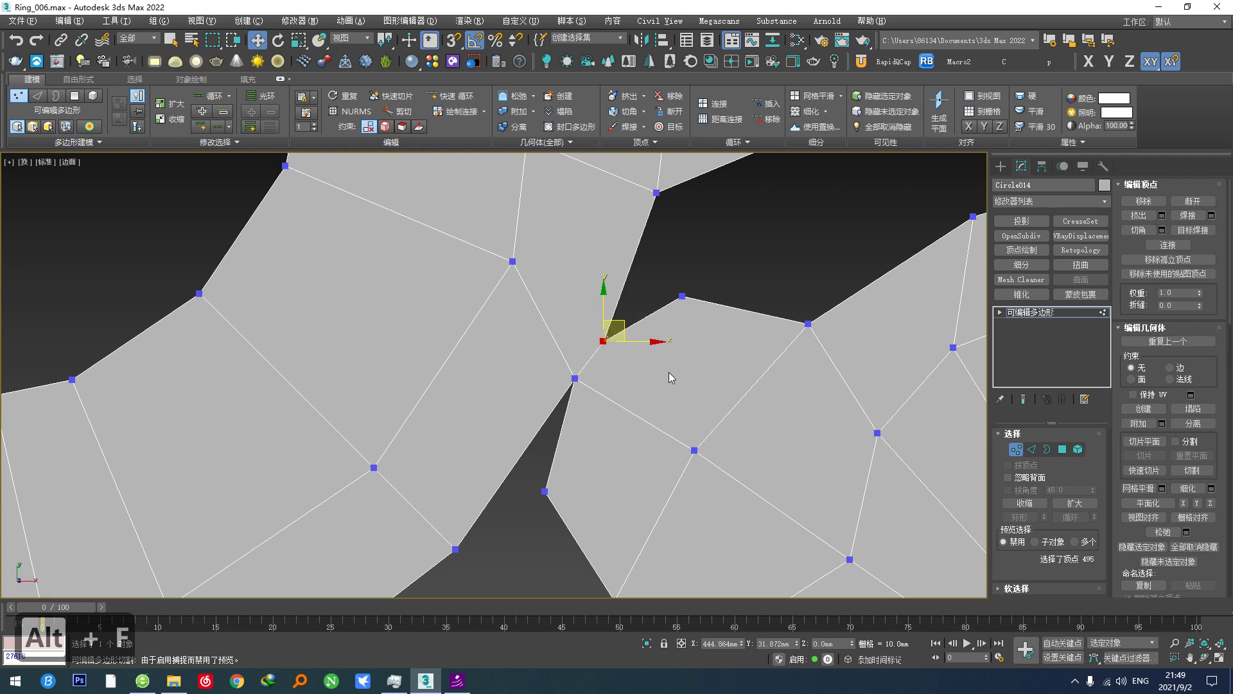
Collapse the touching vertices of the first three-bead ring's lower bead and the centre setting into one.
{"action": "scroll", "coordinate": [691, 368], "scroll_direction": "down", "scroll_amount": 3}
{"action": "middle_click_drag", "start_coordinate": [692, 368], "coordinate": [526, 364]}
{"action": "scroll", "coordinate": [528, 368], "scroll_direction": "down", "scroll_amount": 5}
{"action": "middle_click_drag", "start_coordinate": [550, 473], "coordinate": [551, 421]}
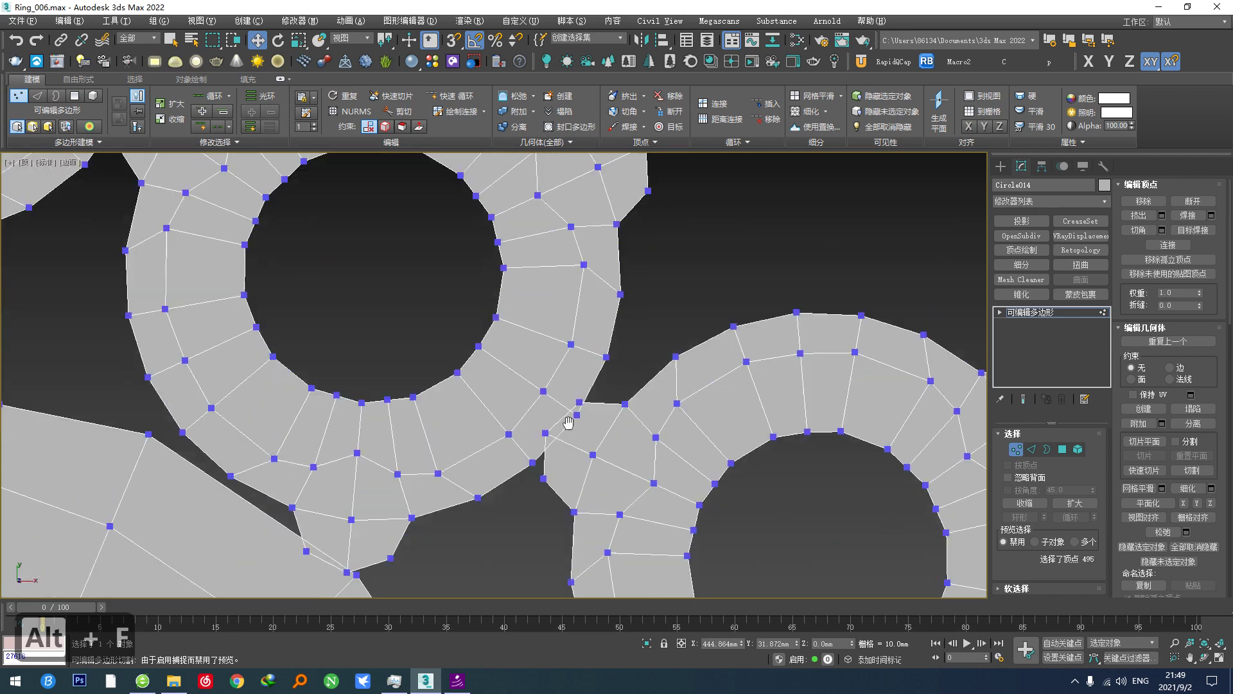
{"action": "scroll", "coordinate": [362, 497], "scroll_direction": "up", "scroll_amount": 8}
{"action": "scroll", "coordinate": [362, 497], "scroll_direction": "up", "scroll_amount": 2}
{"action": "left_click_drag", "start_coordinate": [364, 448], "coordinate": [421, 499]}
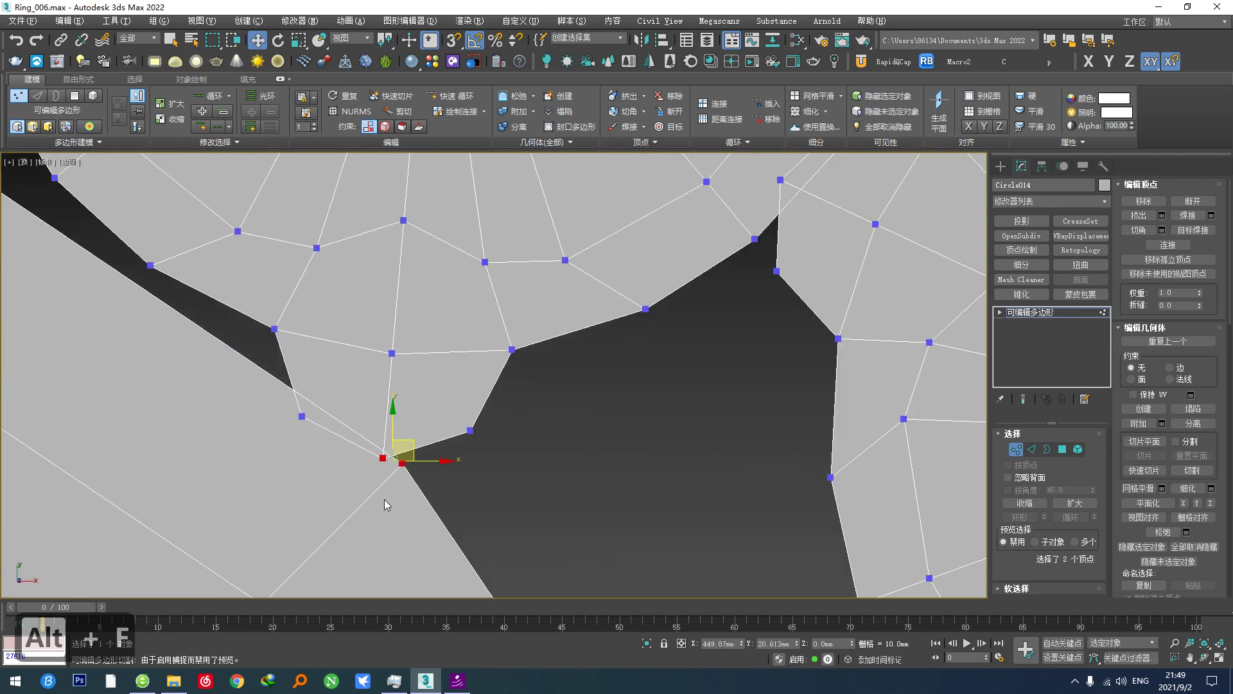
{"action": "middle_click_drag", "start_coordinate": [386, 505], "coordinate": [545, 427]}
{"action": "scroll", "coordinate": [548, 450], "scroll_direction": "down", "scroll_amount": 1}
{"action": "key", "text": "alt+f"}
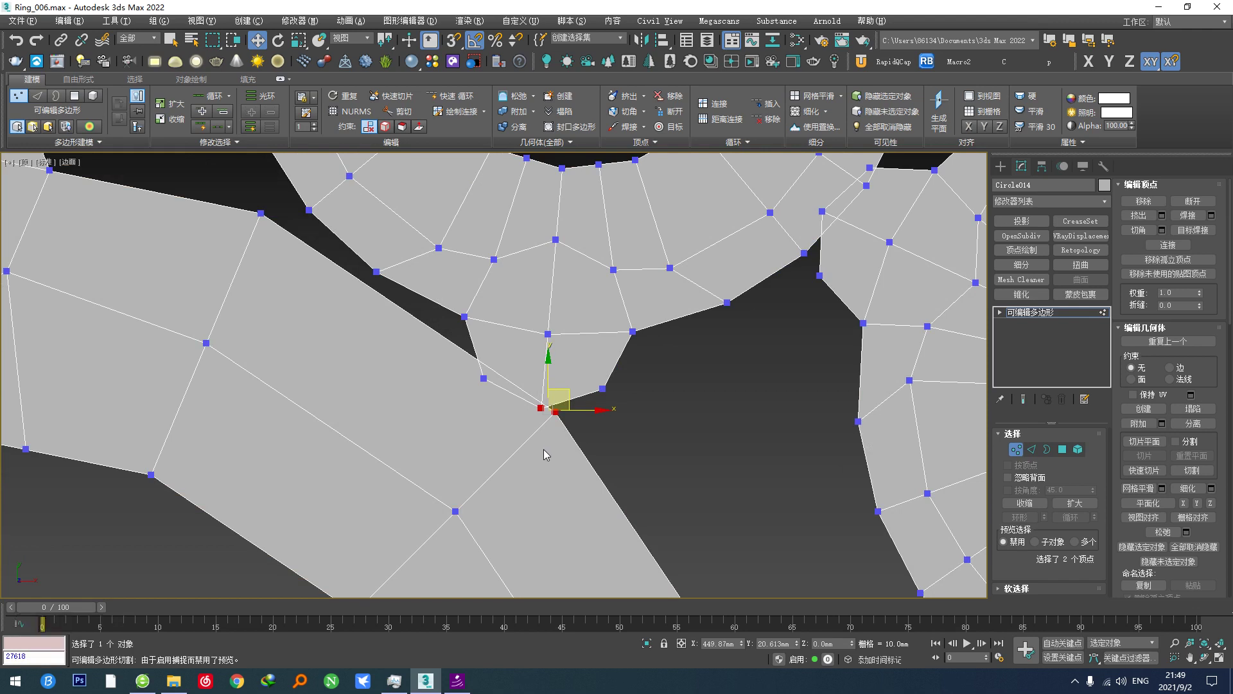
Move the lower bead's overlapping corner vertex clear of the centre setting's edge.
{"action": "scroll", "coordinate": [506, 407], "scroll_direction": "up", "scroll_amount": 3}
{"action": "left_click", "coordinate": [476, 383]}
{"action": "left_click_drag", "start_coordinate": [482, 340], "coordinate": [496, 349]}
Insert vertices on the facing edges of the lower bead and the centre setting, and collapse them together.
{"action": "left_click", "coordinate": [459, 112]}
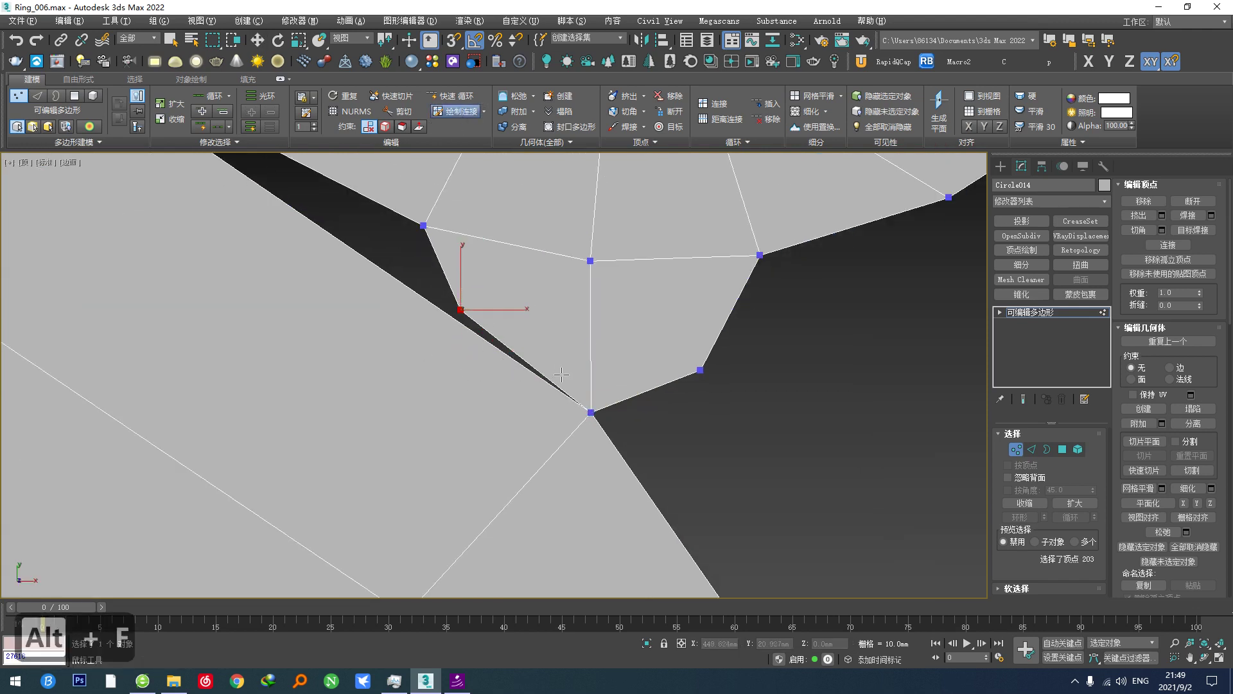
{"action": "right_click", "coordinate": [550, 379]}
{"action": "left_click_drag", "start_coordinate": [524, 352], "coordinate": [553, 418]}
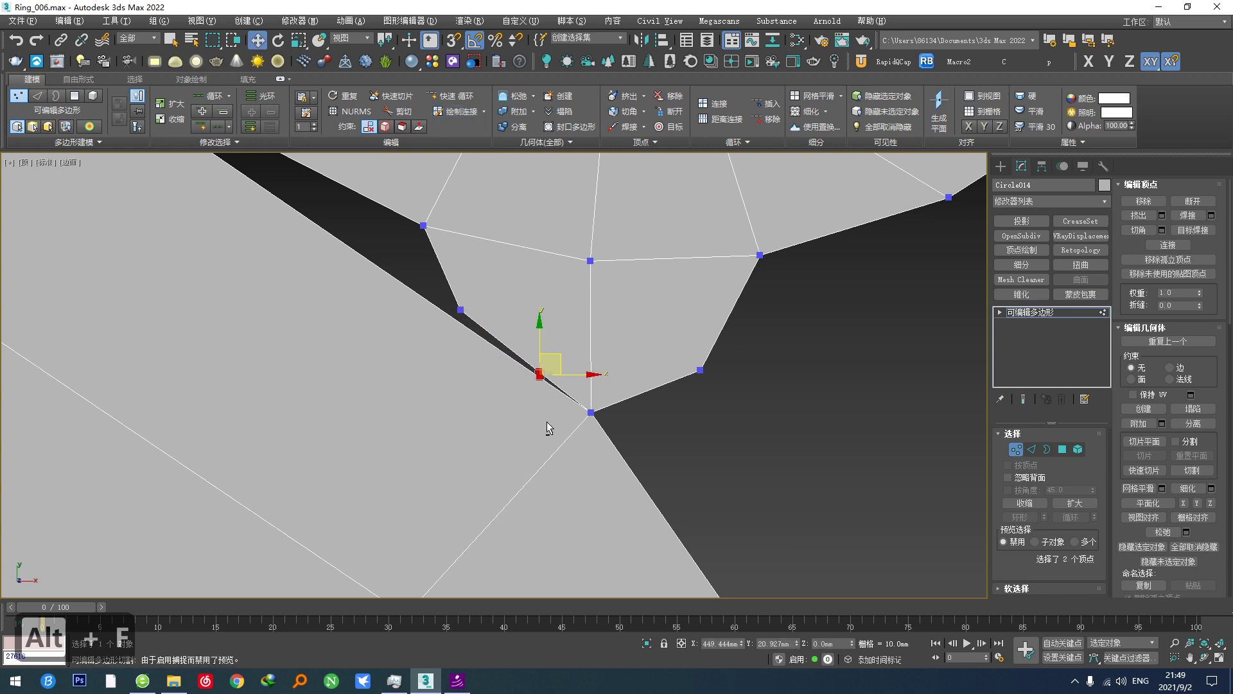
{"action": "key", "text": "alt+f"}
Add an edge loop across the first three-bead ring's band where the second three-bead ring's bead meets it.
{"action": "middle_click_drag", "start_coordinate": [529, 395], "coordinate": [492, 422]}
{"action": "scroll", "coordinate": [643, 347], "scroll_direction": "down", "scroll_amount": 5}
{"action": "scroll", "coordinate": [642, 346], "scroll_direction": "up", "scroll_amount": 4}
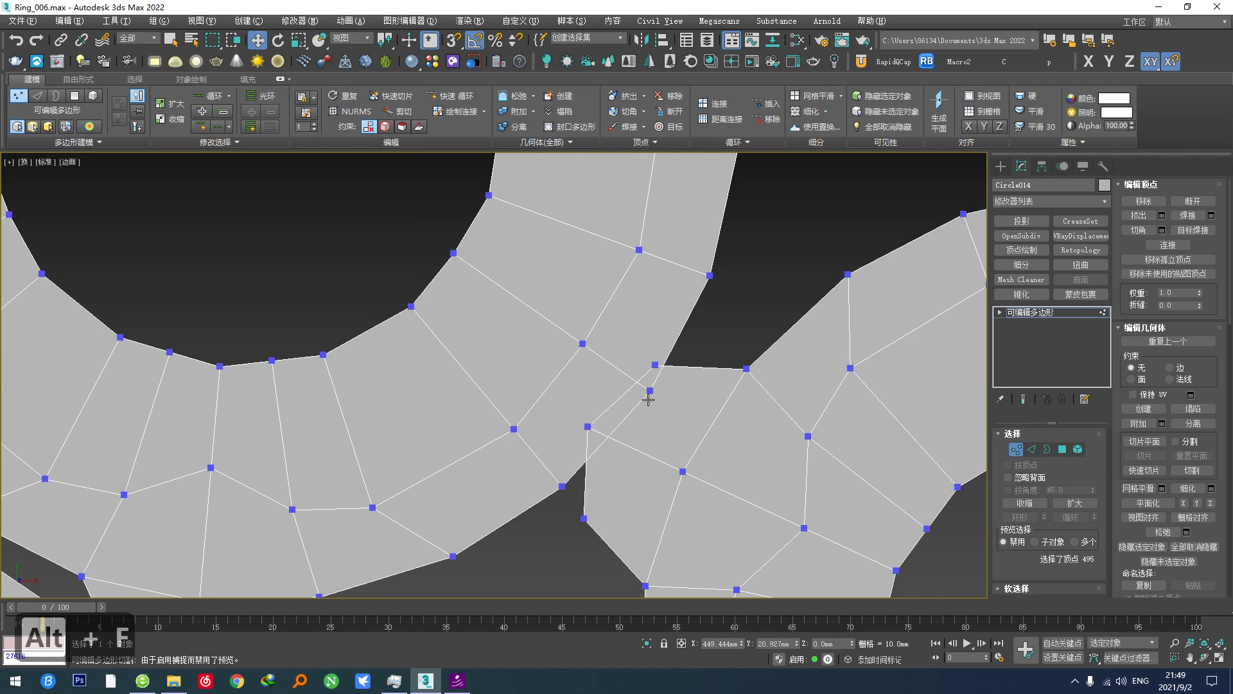
{"action": "middle_click_drag", "start_coordinate": [636, 355], "coordinate": [581, 476]}
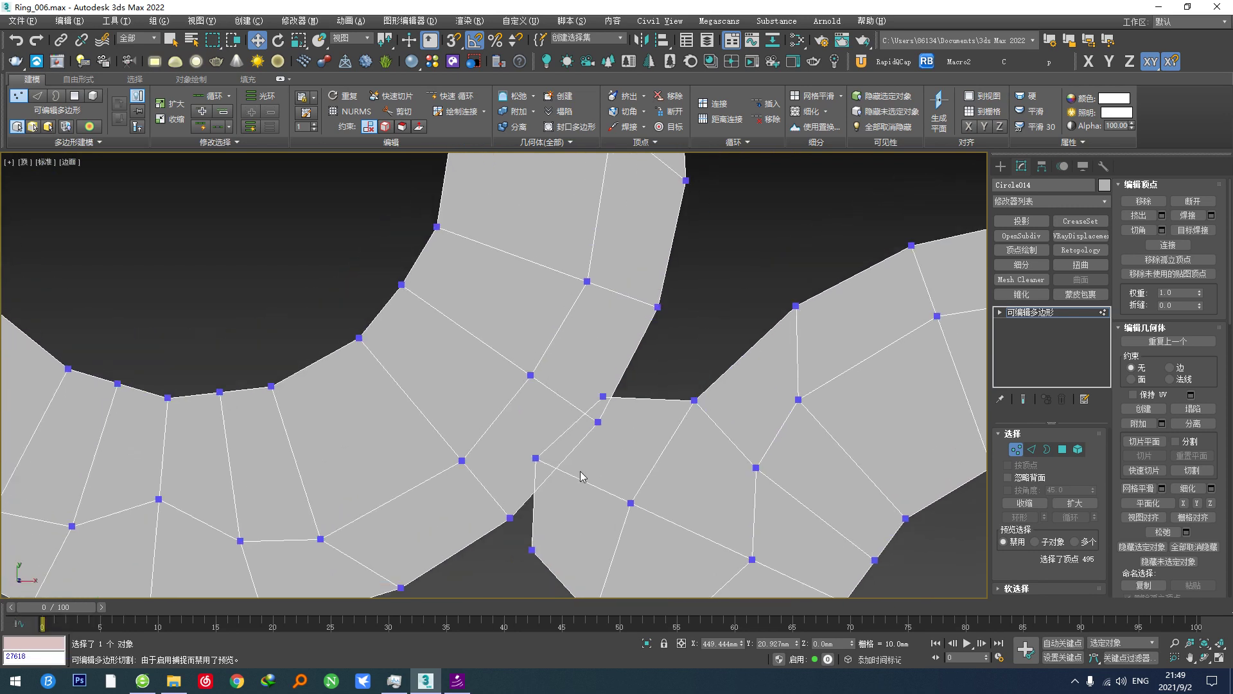
{"action": "key", "text": "v"}
{"action": "left_click", "coordinate": [553, 393]}
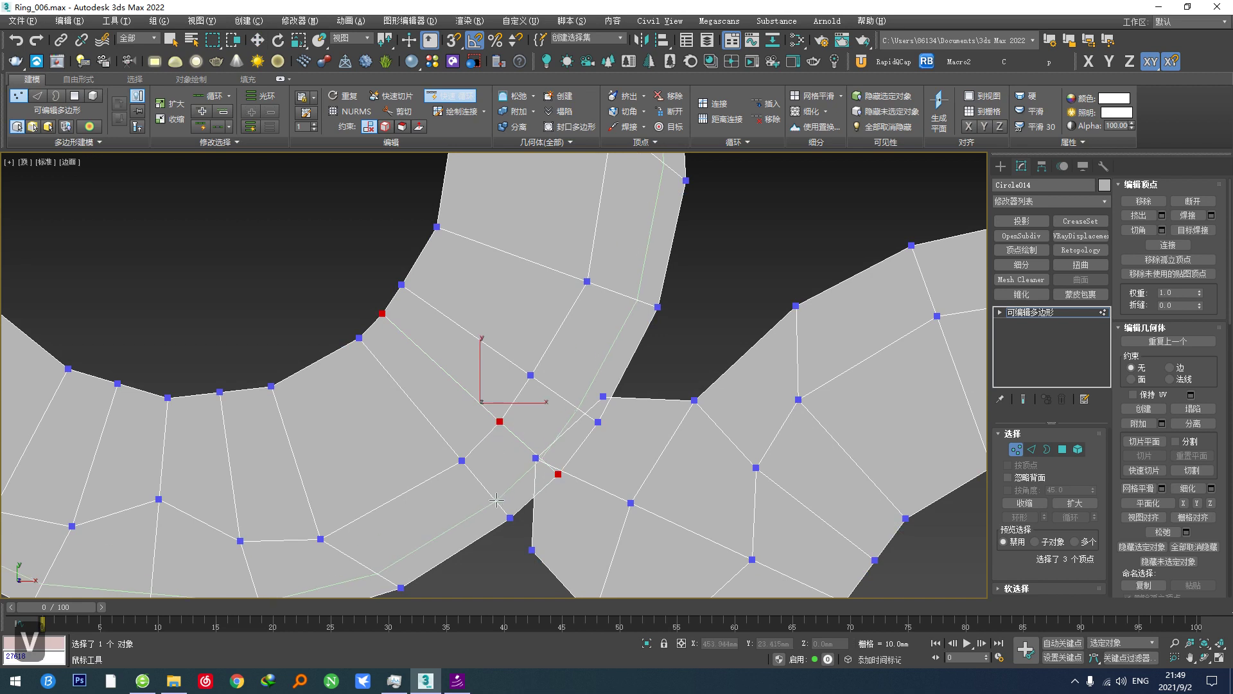
Move the edge lines on both sides of the new loop apart to make room for the neighbouring bead.
{"action": "key", "text": "2"}
{"action": "key", "text": "s"}
{"action": "left_click_drag", "start_coordinate": [552, 392], "coordinate": [551, 397]}
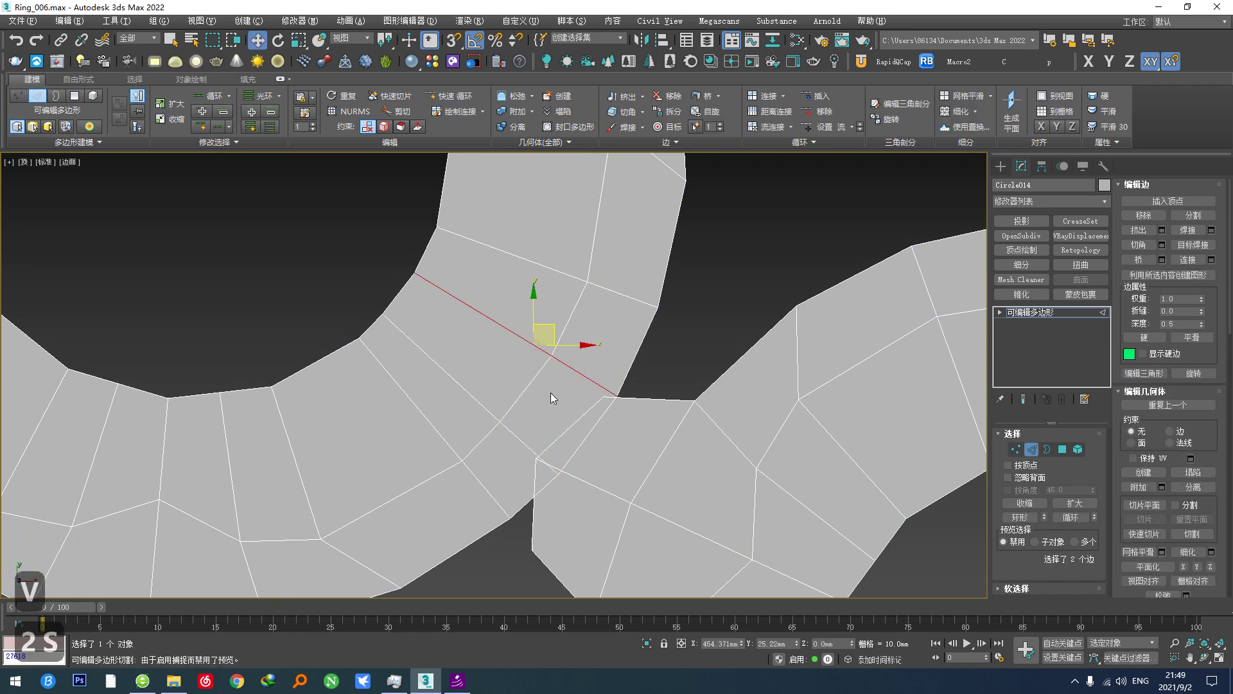
{"action": "double_click", "coordinate": [489, 485]}
{"action": "key", "text": "s"}
Insert vertices on the edges below the joint of the first and second three-bead rings, and merge the rings' touching vertices.
{"action": "middle_click_drag", "start_coordinate": [489, 490], "coordinate": [493, 425]}
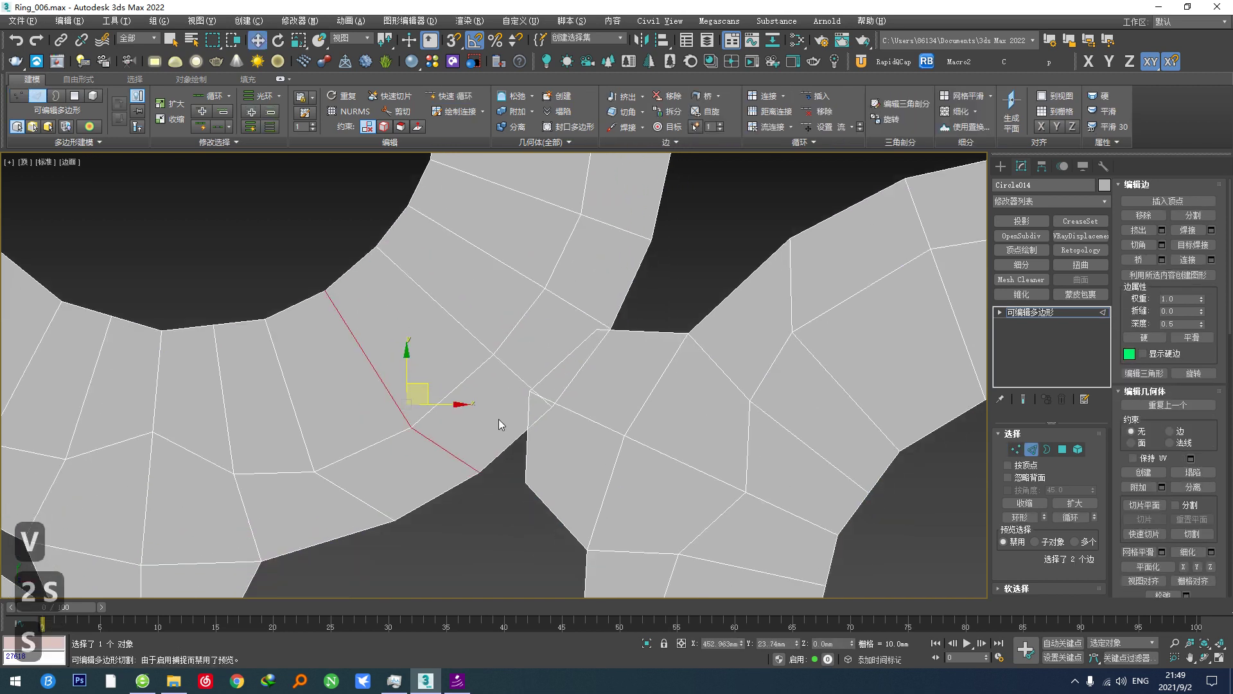
{"action": "scroll", "coordinate": [507, 438], "scroll_direction": "up", "scroll_amount": 2}
{"action": "left_click", "coordinate": [454, 111]}
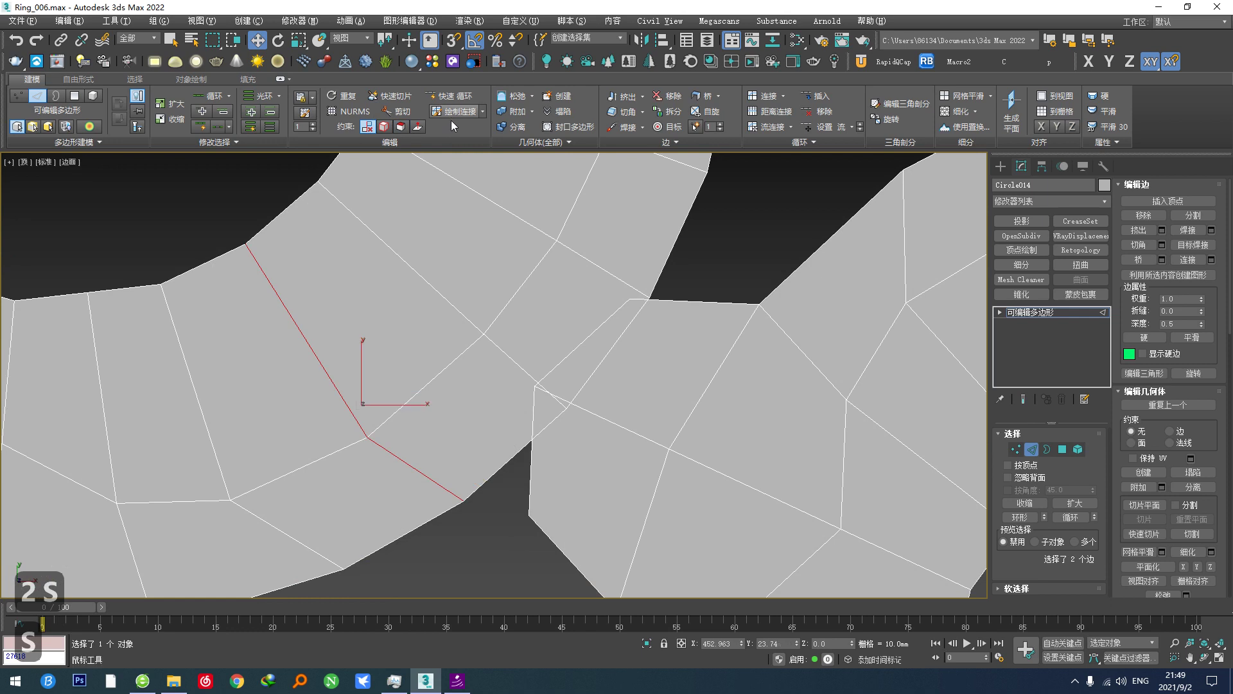
{"action": "right_click", "coordinate": [509, 440]}
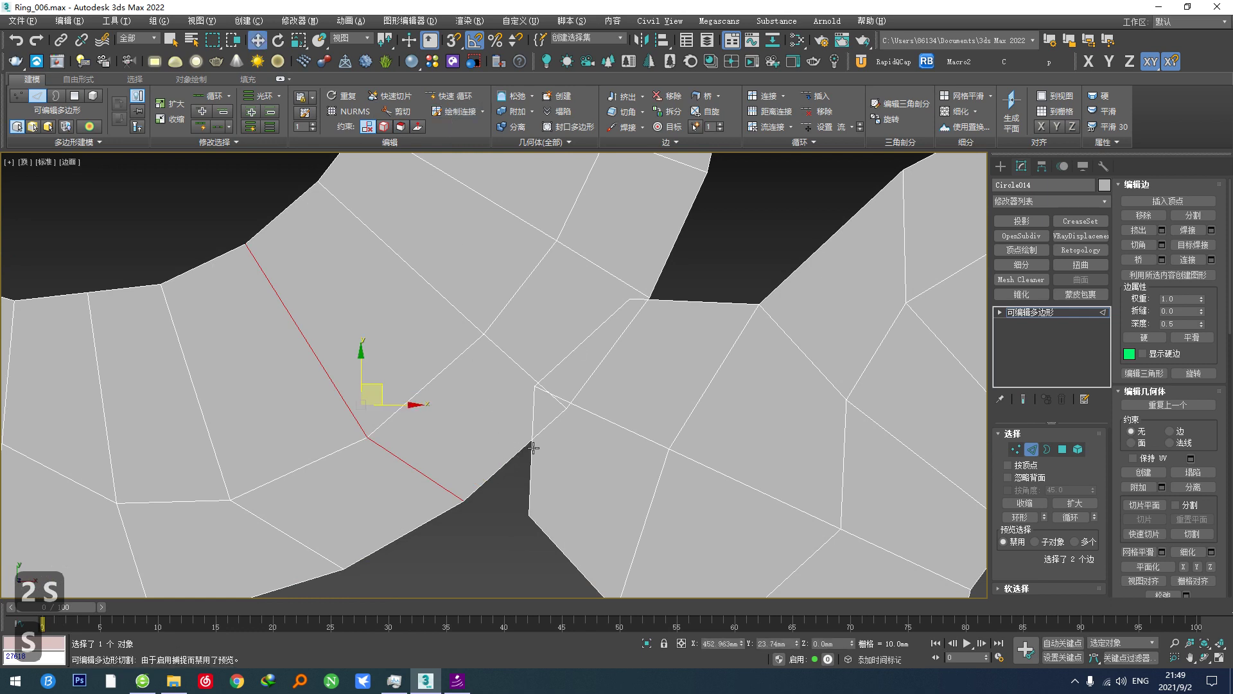
{"action": "key", "text": "1"}
{"action": "key", "text": "alt+f"}
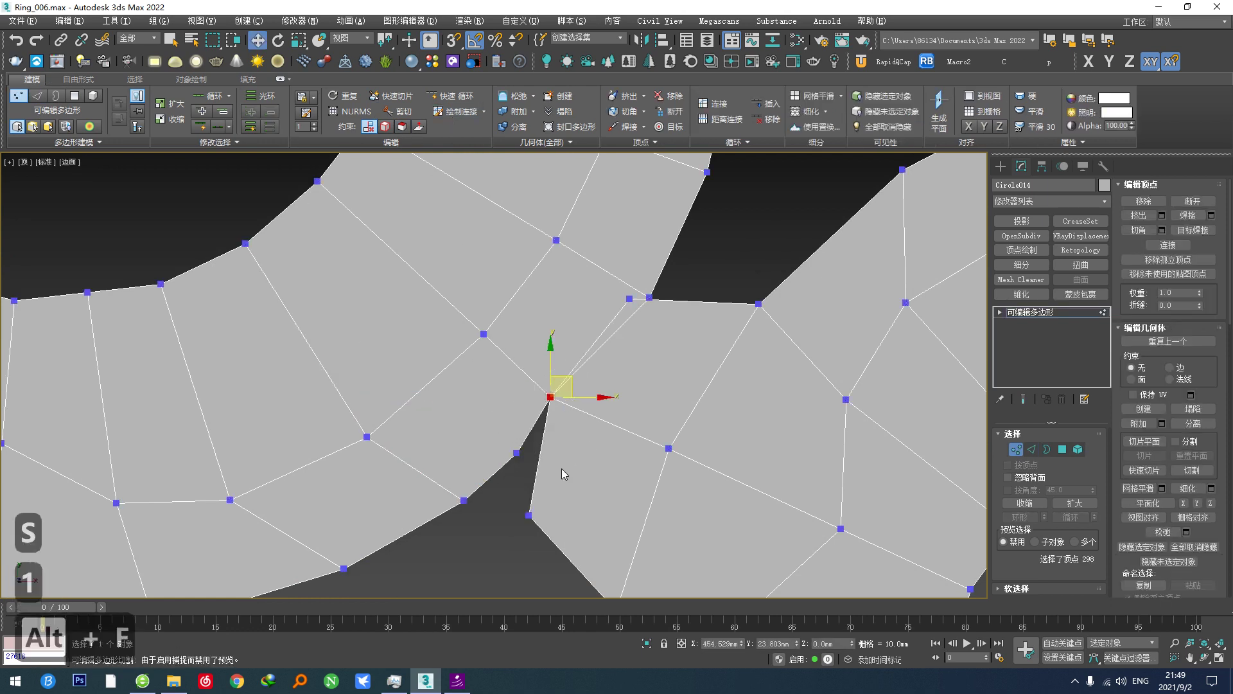
Collapse the two inserted vertices below the joint and move the second ring's overlapping upper bead vertex clear of the first ring.
{"action": "key", "text": "w"}
{"action": "left_click", "coordinate": [517, 453]}
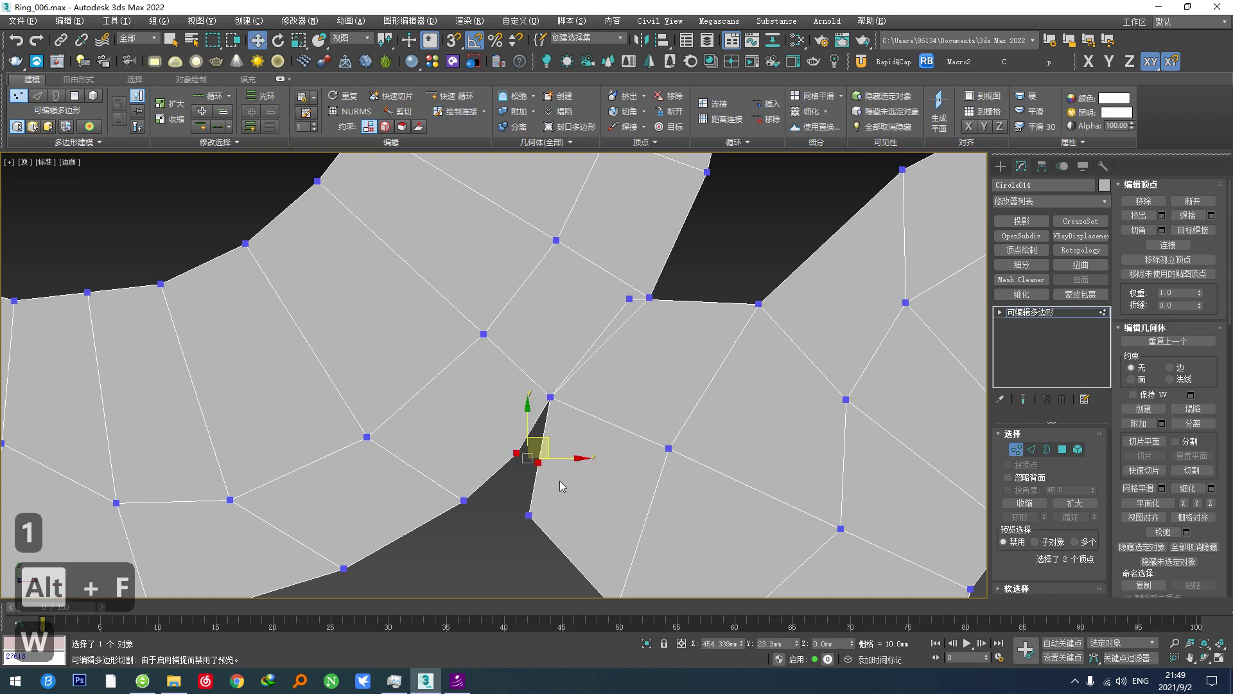
{"action": "key", "text": "alt+f"}
{"action": "left_click_drag", "start_coordinate": [628, 297], "coordinate": [678, 300]}
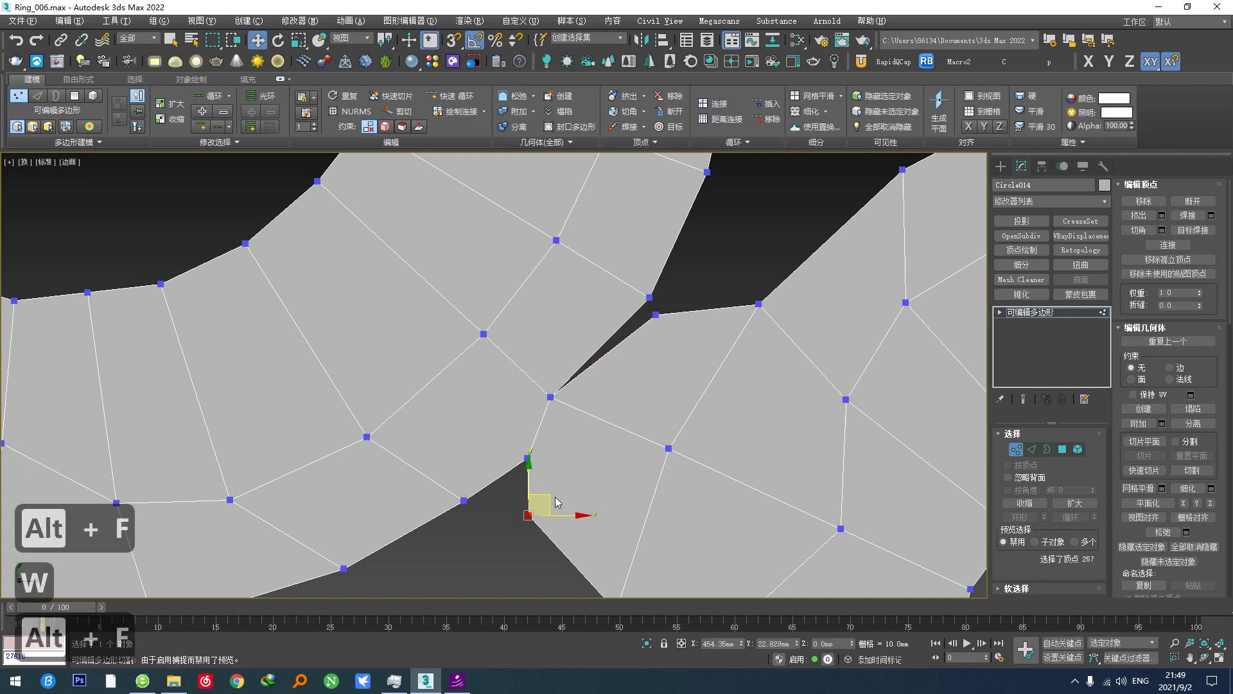
Merge the touching vertices of the second and third three-bead rings and move the third ring's upper bead vertex clear of the second.
{"action": "scroll", "coordinate": [671, 359], "scroll_direction": "down", "scroll_amount": 5}
{"action": "mouse_move", "coordinate": [672, 359]}
{"action": "middle_mouse_down"}
{"action": "mouse_move", "coordinate": [530, 361]}
{"action": "mouse_move", "coordinate": [370, 280]}
{"action": "middle_mouse_up"}
{"action": "middle_click_drag", "start_coordinate": [570, 402], "coordinate": [518, 338]}
{"action": "mouse_move", "coordinate": [790, 434]}
{"action": "middle_mouse_down"}
{"action": "mouse_move", "coordinate": [621, 348]}
{"action": "mouse_move", "coordinate": [539, 446]}
{"action": "middle_mouse_up"}
{"action": "scroll", "coordinate": [517, 320], "scroll_direction": "up", "scroll_amount": 4}
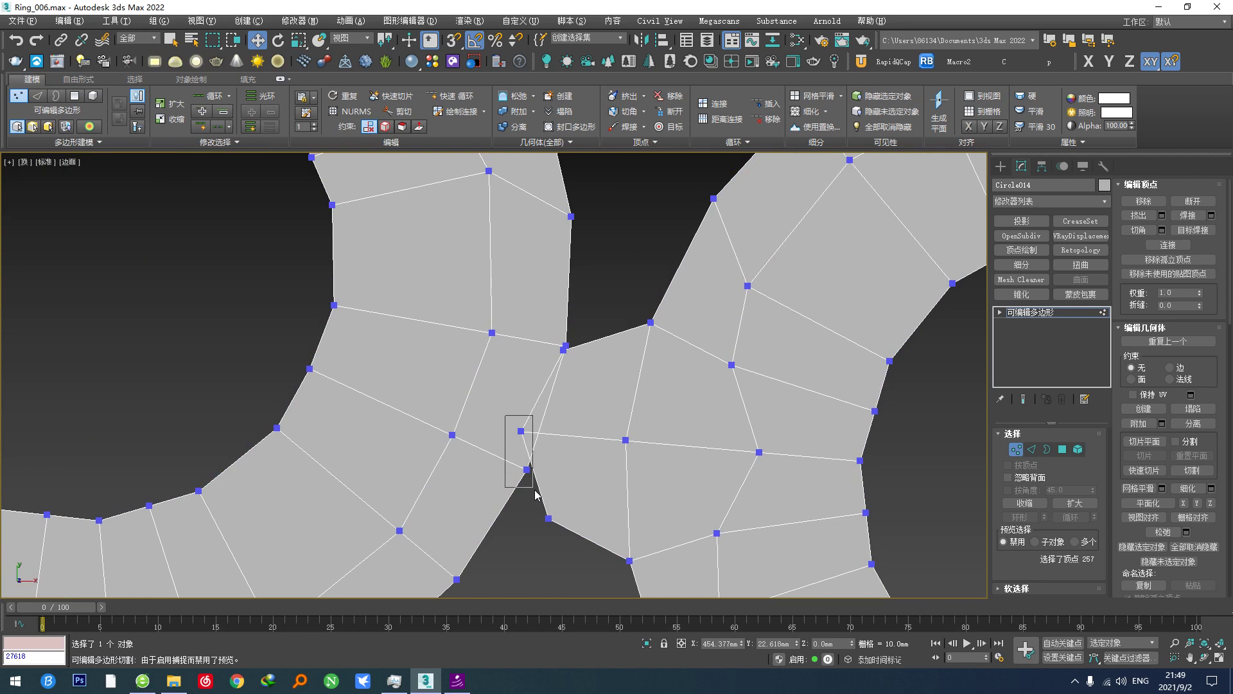
{"action": "left_click_drag", "start_coordinate": [535, 489], "coordinate": [536, 491]}
{"action": "key", "text": "alt+f"}
{"action": "left_click", "coordinate": [564, 347]}
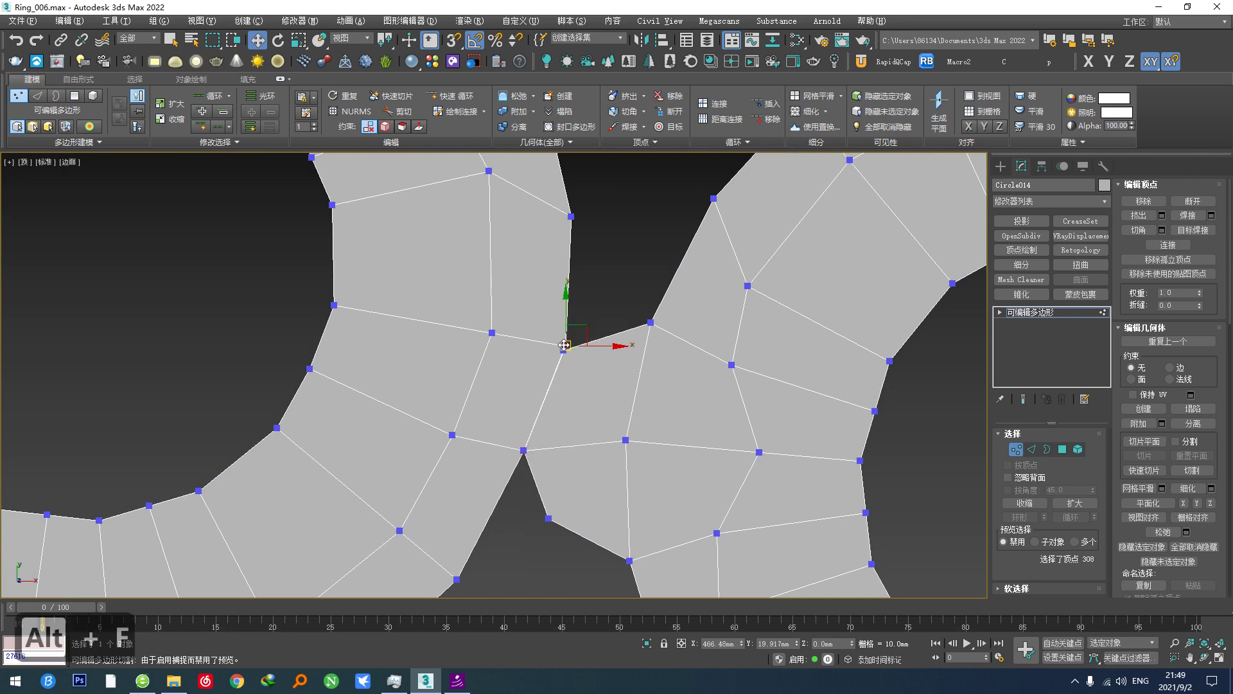
{"action": "scroll", "coordinate": [565, 343], "scroll_direction": "up", "scroll_amount": 5}
{"action": "left_click_drag", "start_coordinate": [562, 342], "coordinate": [619, 351]}
{"action": "scroll", "coordinate": [581, 326], "scroll_direction": "down", "scroll_amount": 3}
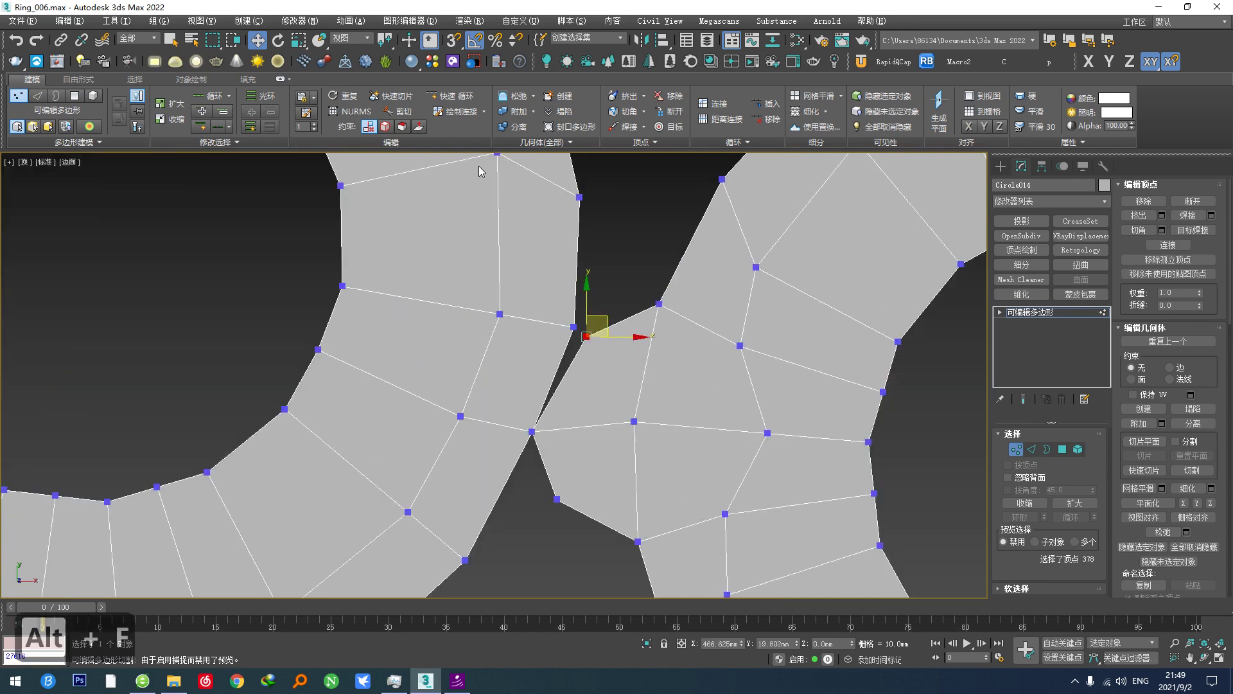
Insert vertices on the edges above the joint of the second and third three-bead rings, collapse them together and nudge the joint vertex.
{"action": "left_click", "coordinate": [458, 112]}
{"action": "scroll", "coordinate": [583, 357], "scroll_direction": "up", "scroll_amount": 2}
{"action": "right_click", "coordinate": [538, 457]}
{"action": "left_click_drag", "start_coordinate": [499, 415], "coordinate": [559, 456]}
{"action": "key", "text": "ctrl+z"}
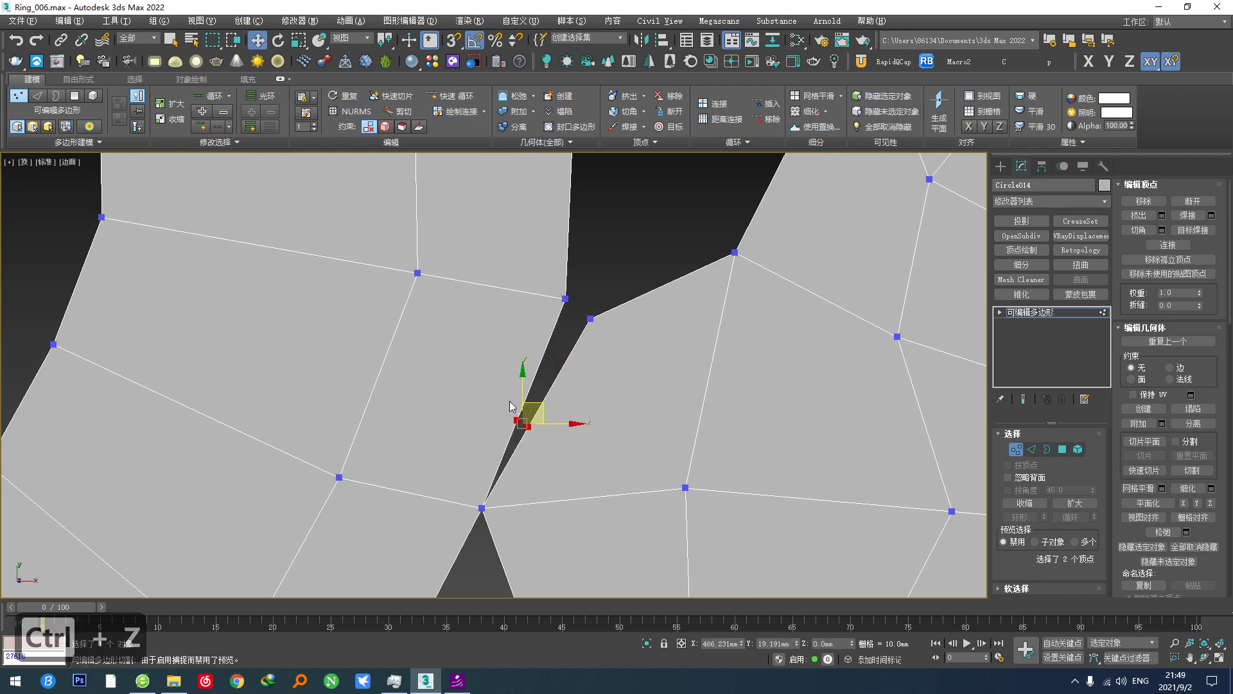
{"action": "key", "text": "alt+f"}
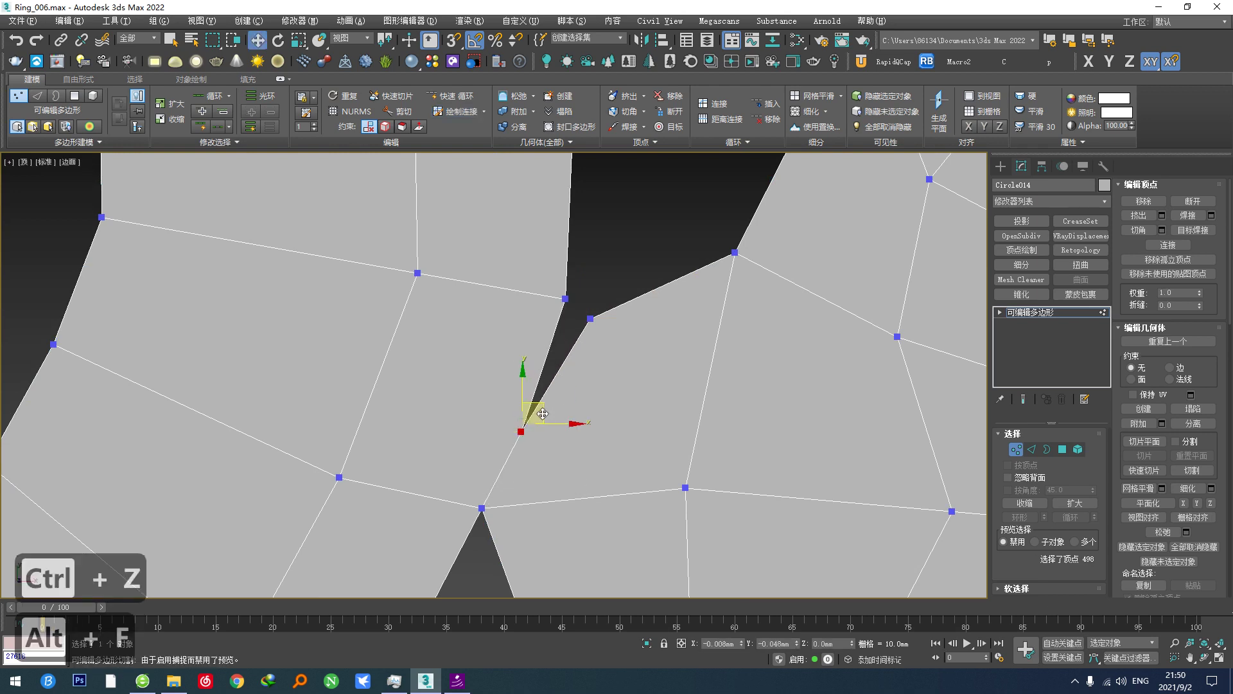
{"action": "scroll", "coordinate": [542, 413], "scroll_direction": "down", "scroll_amount": 5}
{"action": "scroll", "coordinate": [559, 415], "scroll_direction": "up", "scroll_amount": 4}
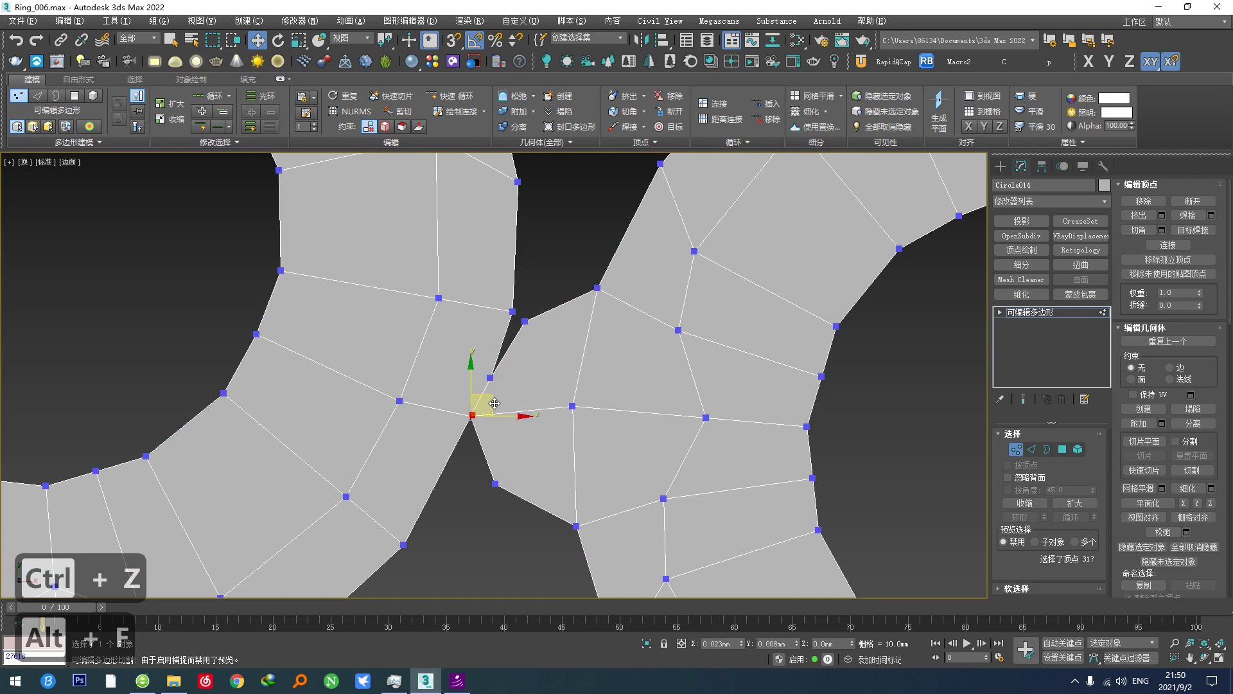
{"action": "left_click_drag", "start_coordinate": [495, 403], "coordinate": [498, 399]}
Move the last four-bead ring element along X until its bead meets the third three-bead ring.
{"action": "scroll", "coordinate": [501, 399], "scroll_direction": "down", "scroll_amount": 5}
{"action": "middle_click_drag", "start_coordinate": [726, 479], "coordinate": [468, 360]}
{"action": "middle_click_drag", "start_coordinate": [580, 424], "coordinate": [472, 425]}
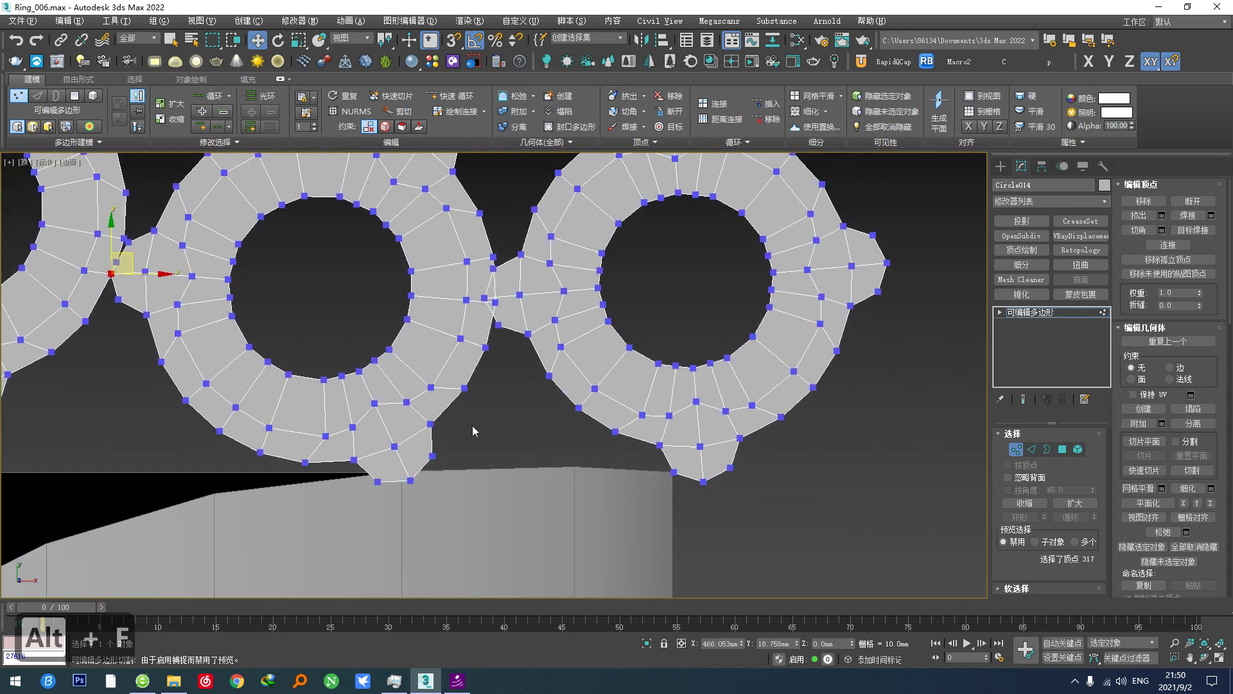
{"action": "scroll", "coordinate": [489, 411], "scroll_direction": "down", "scroll_amount": 2}
{"action": "middle_click_drag", "start_coordinate": [604, 400], "coordinate": [582, 436]}
{"action": "scroll", "coordinate": [470, 358], "scroll_direction": "up", "scroll_amount": 5}
{"action": "scroll", "coordinate": [790, 388], "scroll_direction": "down", "scroll_amount": 5}
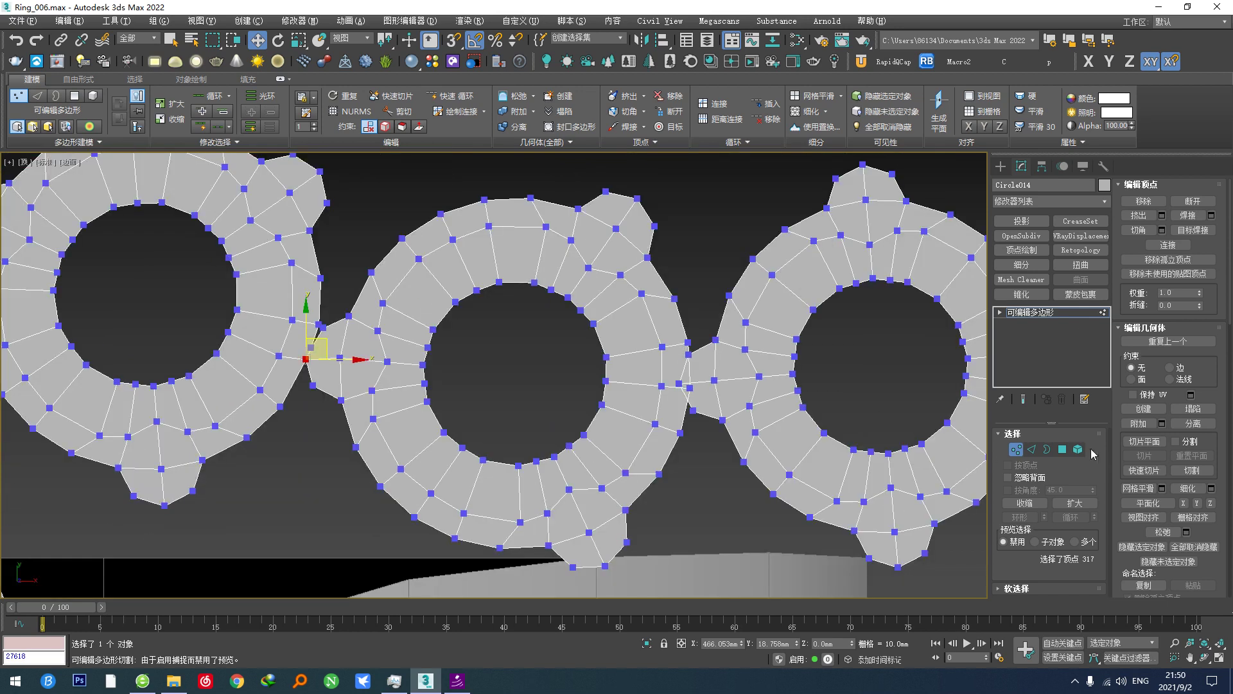
{"action": "left_click", "coordinate": [1078, 450]}
{"action": "left_click", "coordinate": [889, 441]}
{"action": "scroll", "coordinate": [622, 459], "scroll_direction": "up", "scroll_amount": 2}
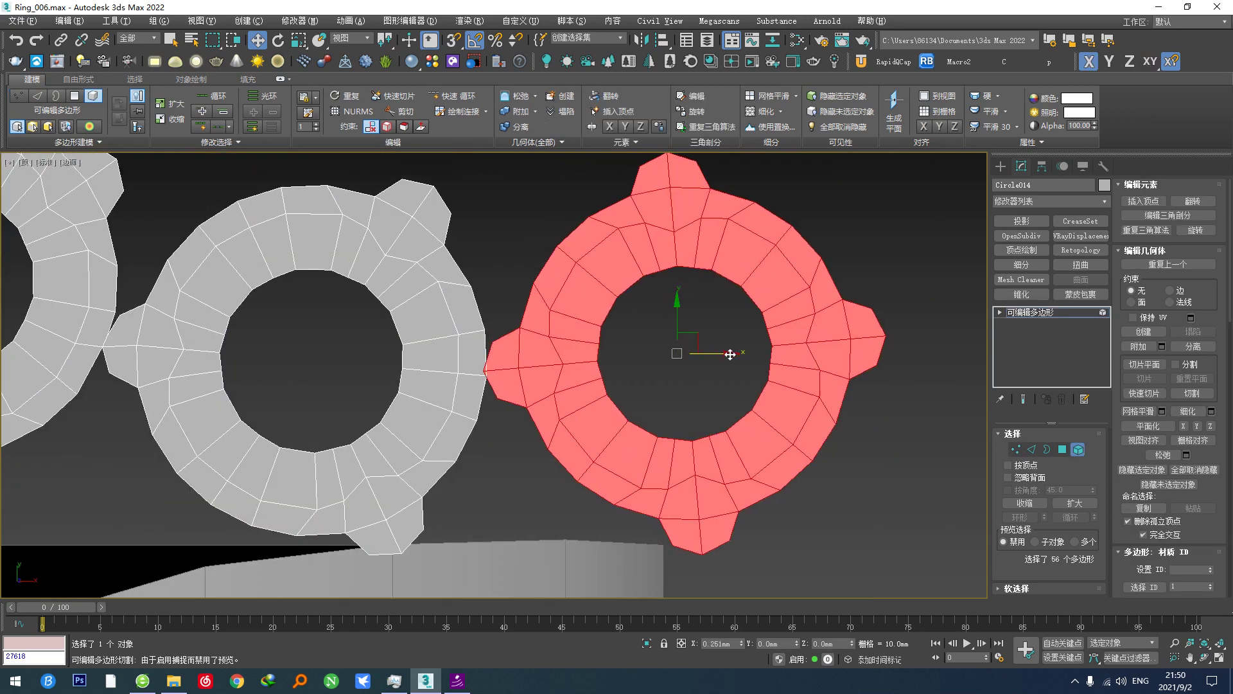
Merge the touching vertices of the third three-bead ring and the last four-bead ring, and collapse two vertices inserted above that joint.
{"action": "scroll", "coordinate": [559, 379], "scroll_direction": "up", "scroll_amount": 5}
{"action": "key", "text": "1"}
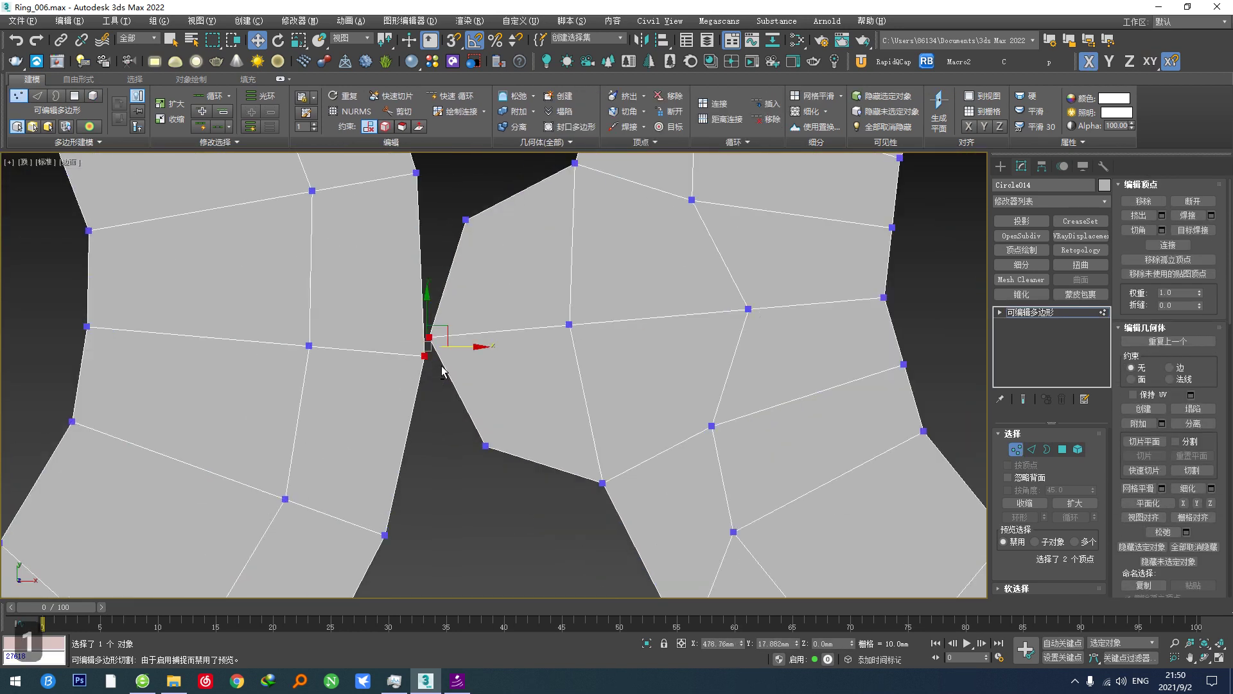
{"action": "key", "text": "alt+f"}
{"action": "key", "text": "w"}
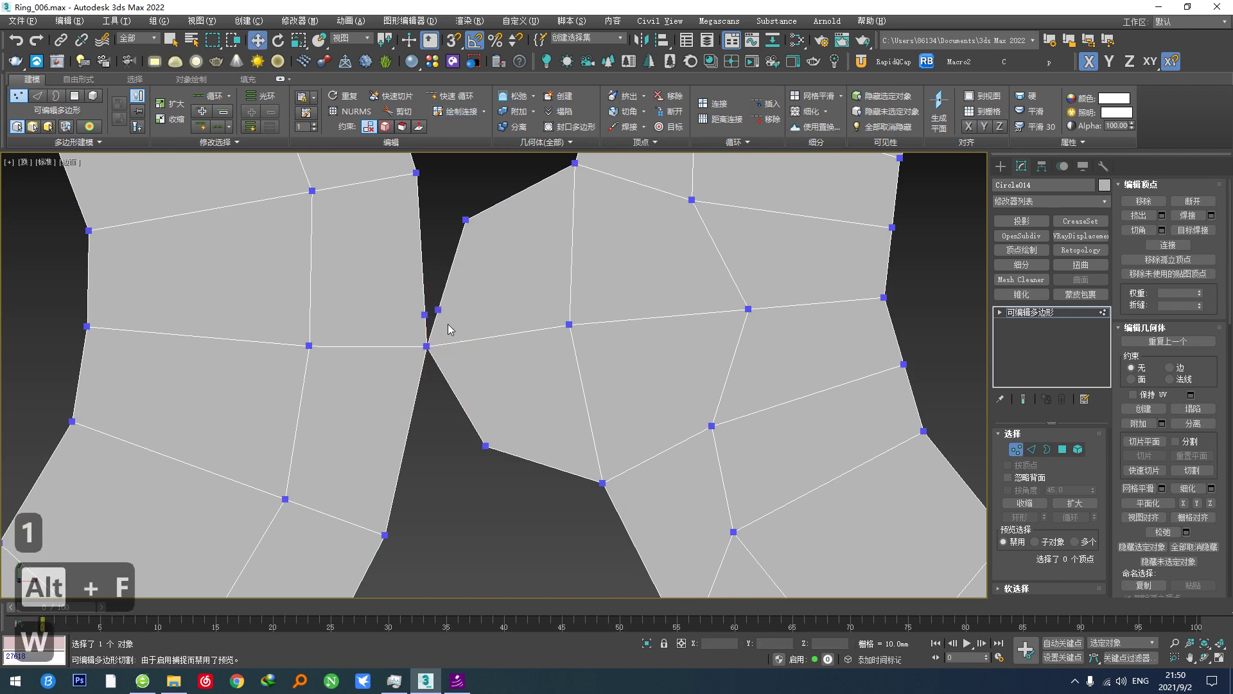
{"action": "left_click", "coordinate": [427, 346]}
{"action": "key", "text": "alt+f"}
{"action": "scroll", "coordinate": [501, 385], "scroll_direction": "down", "scroll_amount": 5}
{"action": "middle_click_drag", "start_coordinate": [518, 426], "coordinate": [521, 461]}
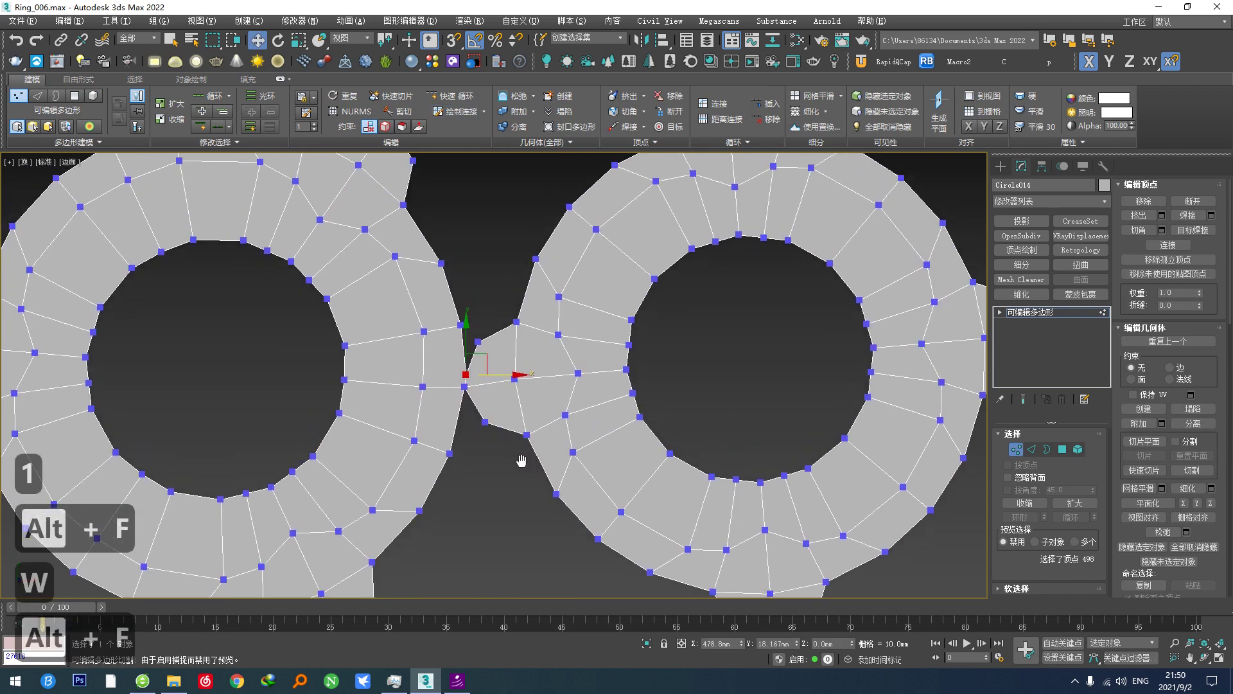
{"action": "scroll", "coordinate": [521, 460], "scroll_direction": "down", "scroll_amount": 3}
{"action": "scroll", "coordinate": [353, 403], "scroll_direction": "down", "scroll_amount": 3}
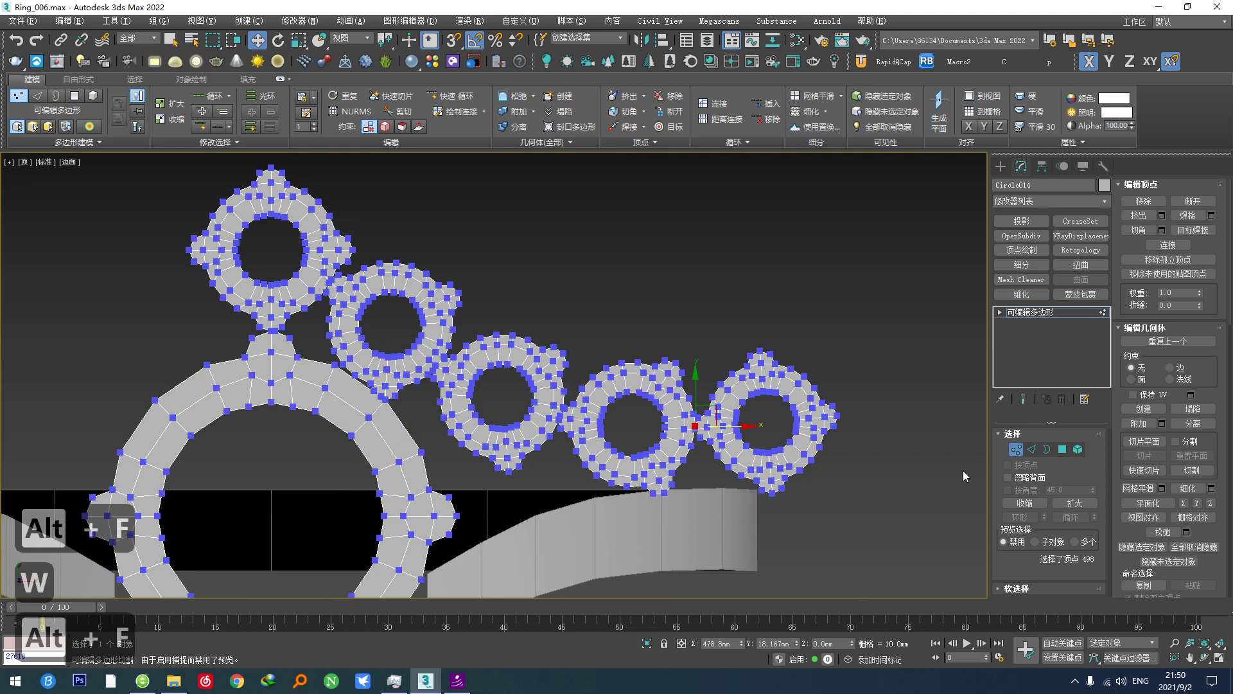
Mirror the crown mesh across the centre setting with a Symmetry modifier on the X axis and collapse it to an editable poly.
{"action": "key", "text": "1"}
{"action": "scroll", "coordinate": [279, 439], "scroll_direction": "down", "scroll_amount": 6}
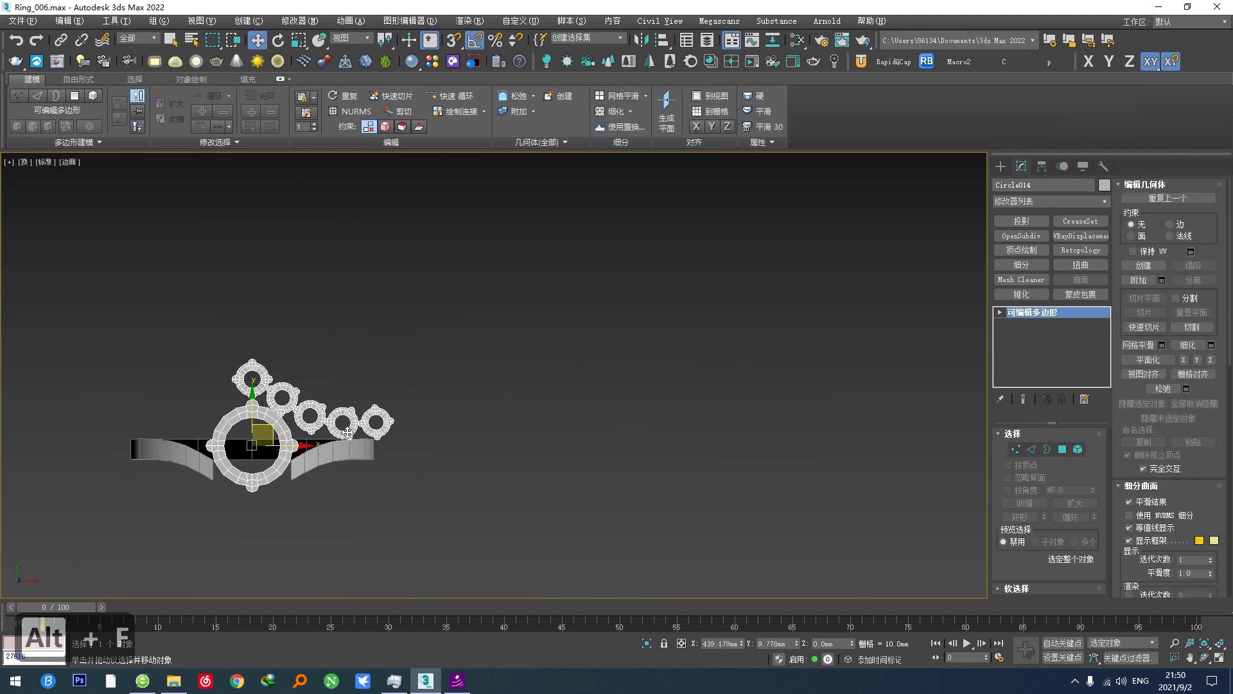
{"action": "key", "text": "alt+f"}
{"action": "left_click", "coordinate": [612, 394]}
{"action": "scroll", "coordinate": [255, 407], "scroll_direction": "up", "scroll_amount": 2}
{"action": "right_click", "coordinate": [255, 405]}
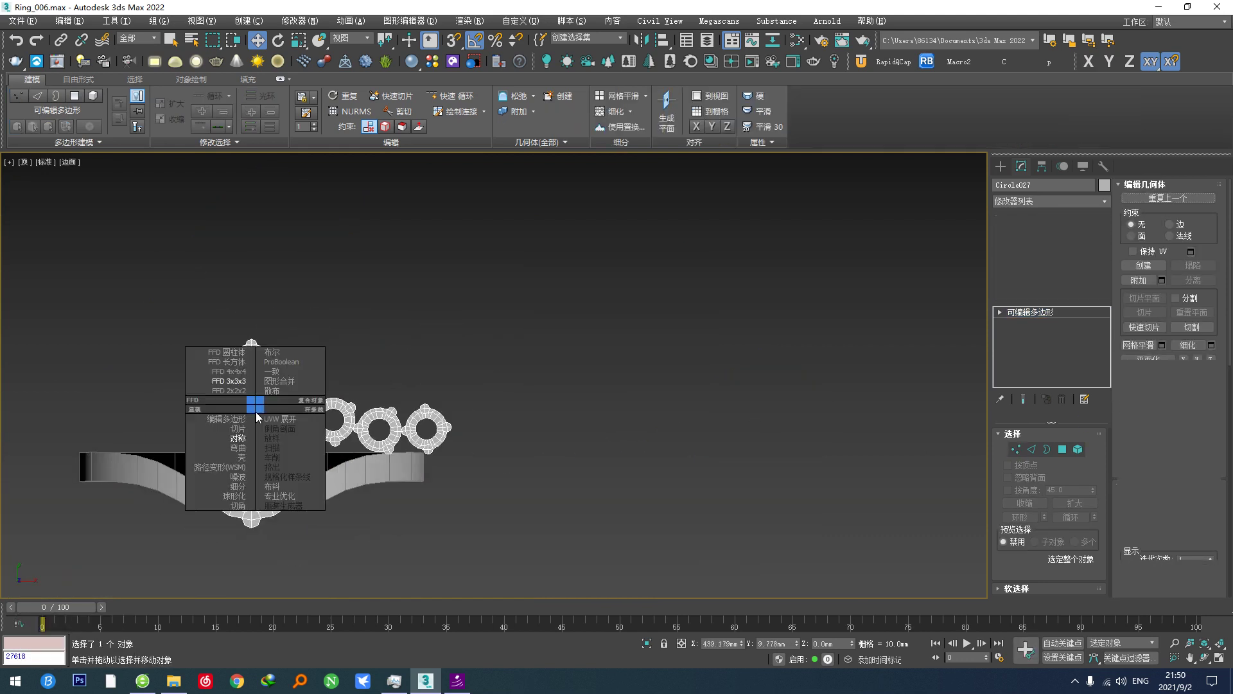
{"action": "left_click", "coordinate": [239, 428]}
{"action": "right_click", "coordinate": [300, 444]}
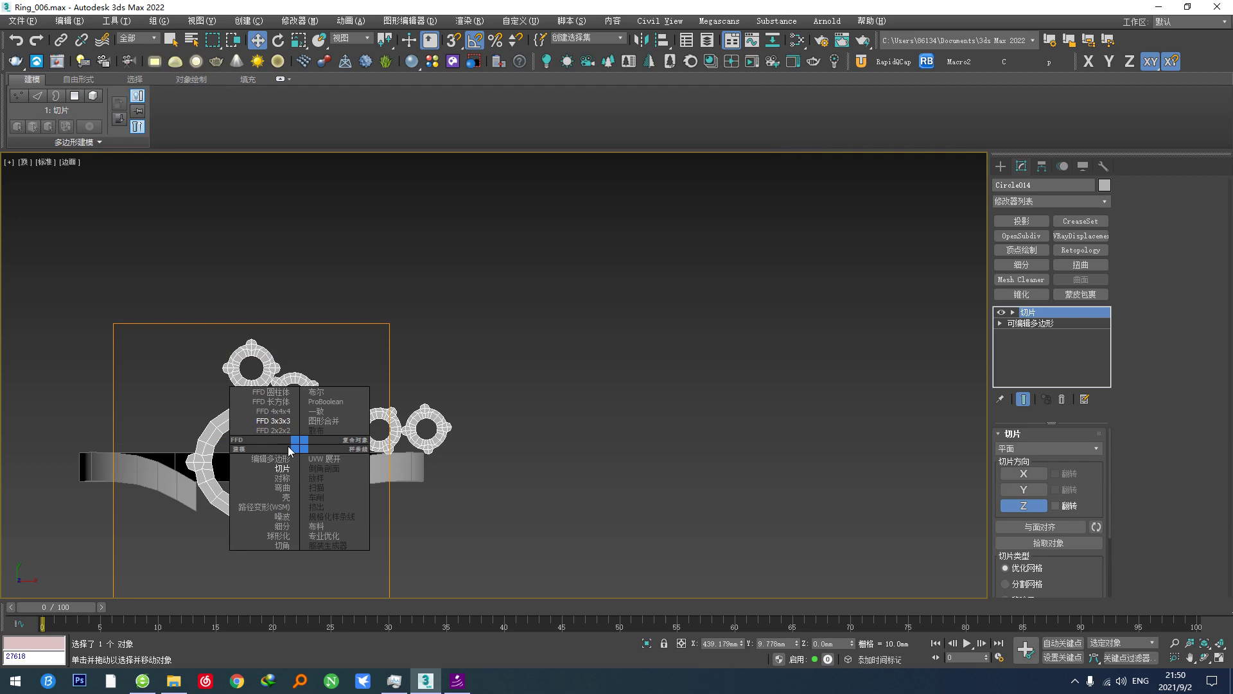
{"action": "left_click", "coordinate": [272, 479]}
{"action": "left_click", "coordinate": [1019, 507]}
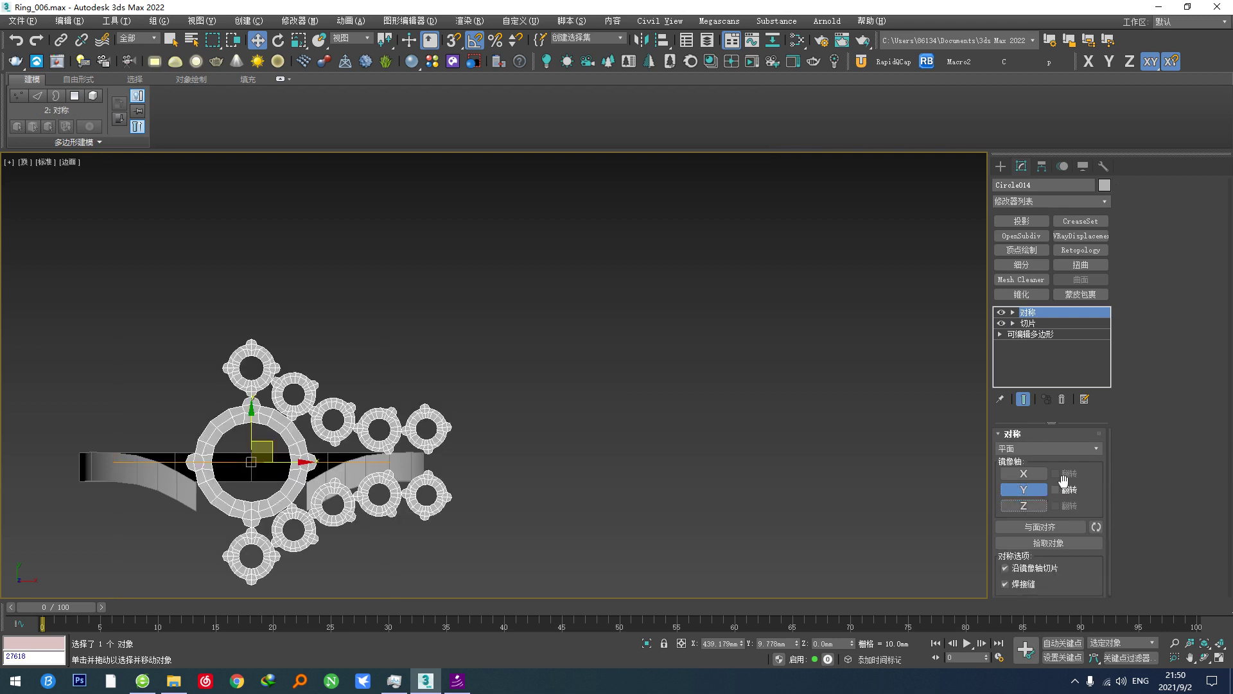
{"action": "left_click", "coordinate": [1035, 474]}
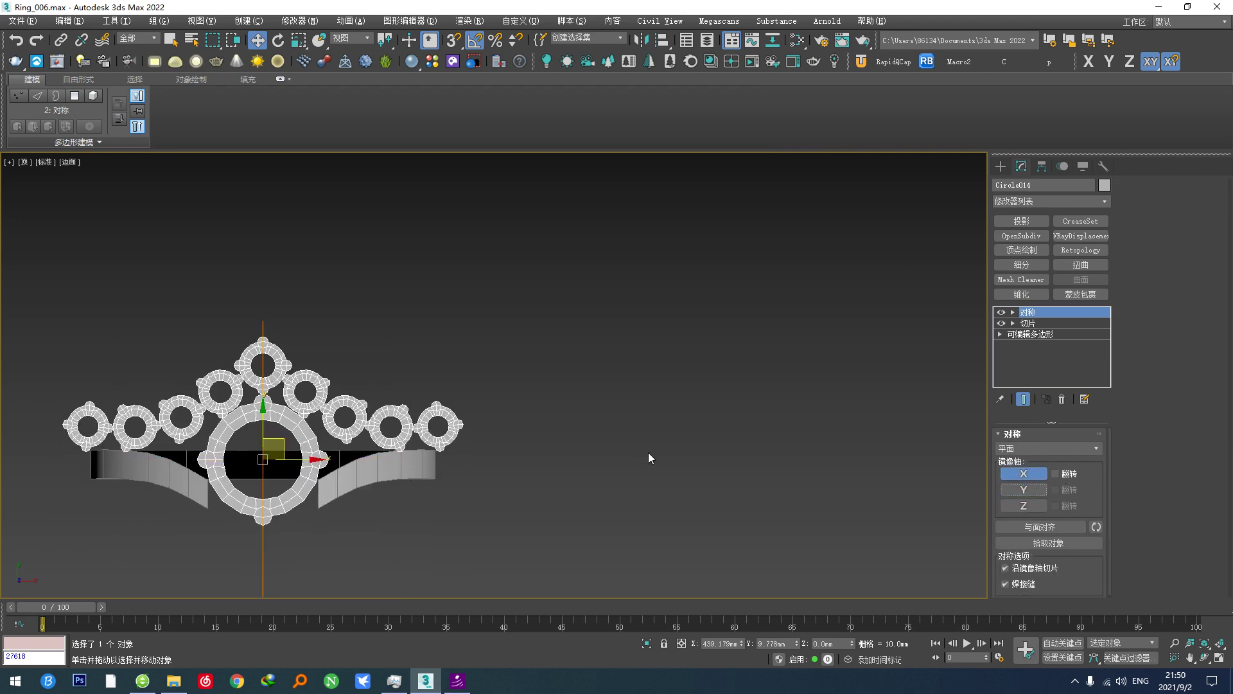
{"action": "key", "text": "F5"}
Try TurboSmooth with 1 iteration on the crown mesh, inspect the joints between the rings, and undo it.
{"action": "key", "text": "z"}
{"action": "key", "text": "ctrl+z"}
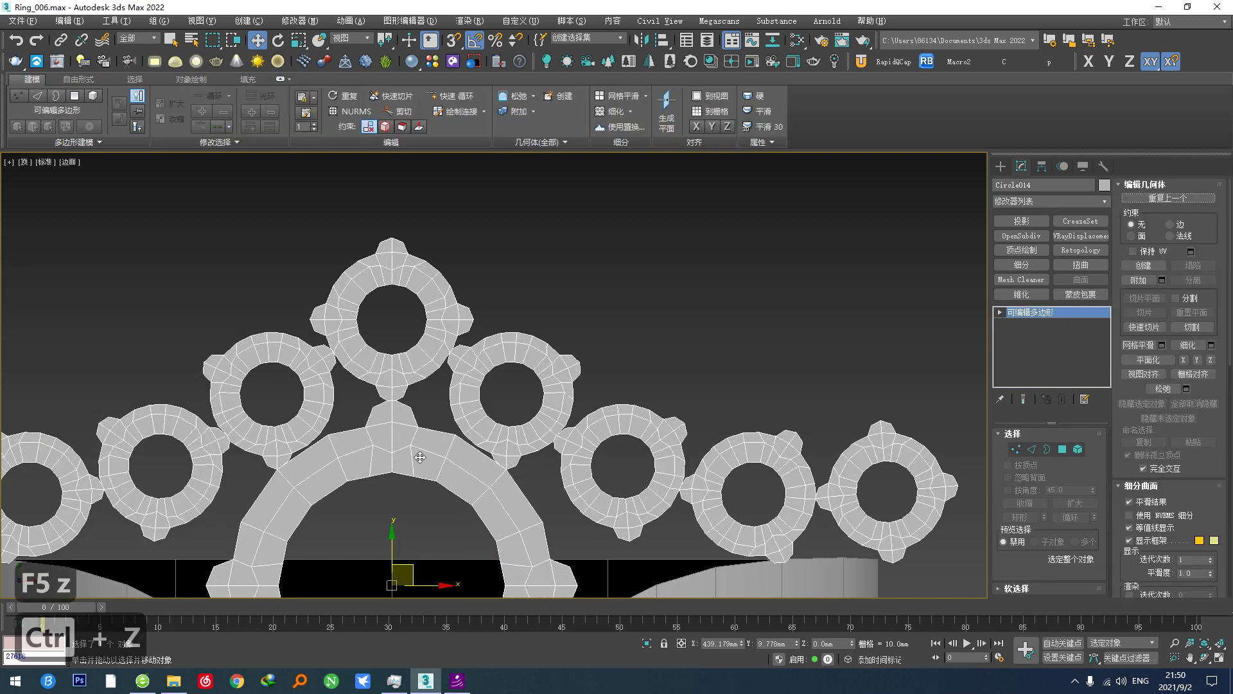
{"action": "scroll", "coordinate": [373, 345], "scroll_direction": "up", "scroll_amount": 5}
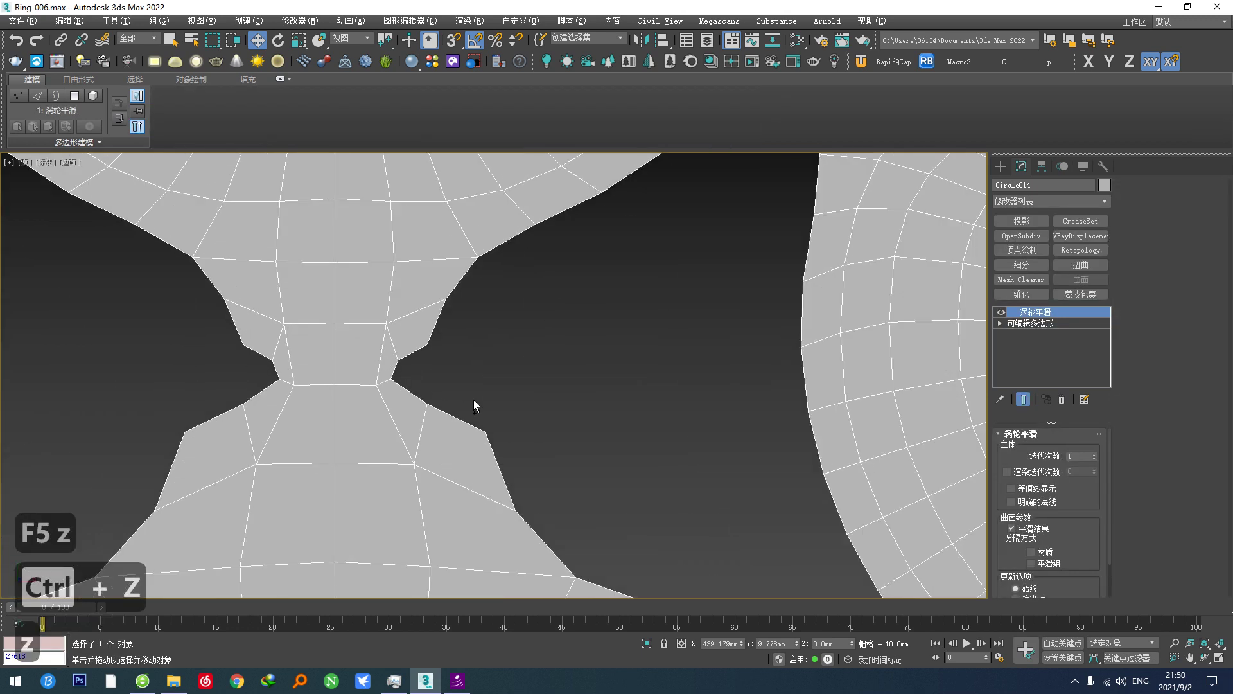
{"action": "scroll", "coordinate": [449, 373], "scroll_direction": "down", "scroll_amount": 6}
{"action": "scroll", "coordinate": [432, 363], "scroll_direction": "up", "scroll_amount": 3}
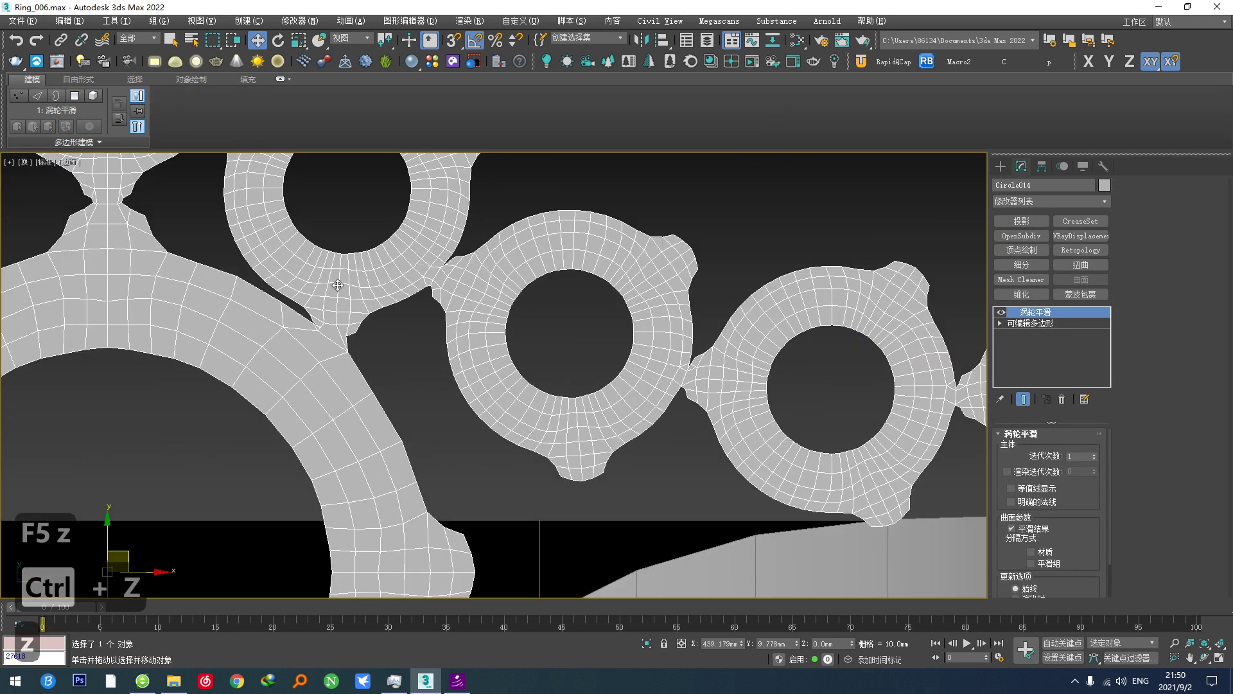
{"action": "scroll", "coordinate": [340, 288], "scroll_direction": "up", "scroll_amount": 5}
{"action": "key", "text": "ctrl+z"}
Adjust the vertex where the first three-bead ring's lower bead joins the centre setting.
{"action": "scroll", "coordinate": [229, 409], "scroll_direction": "up", "scroll_amount": 3}
{"action": "key", "text": "1"}
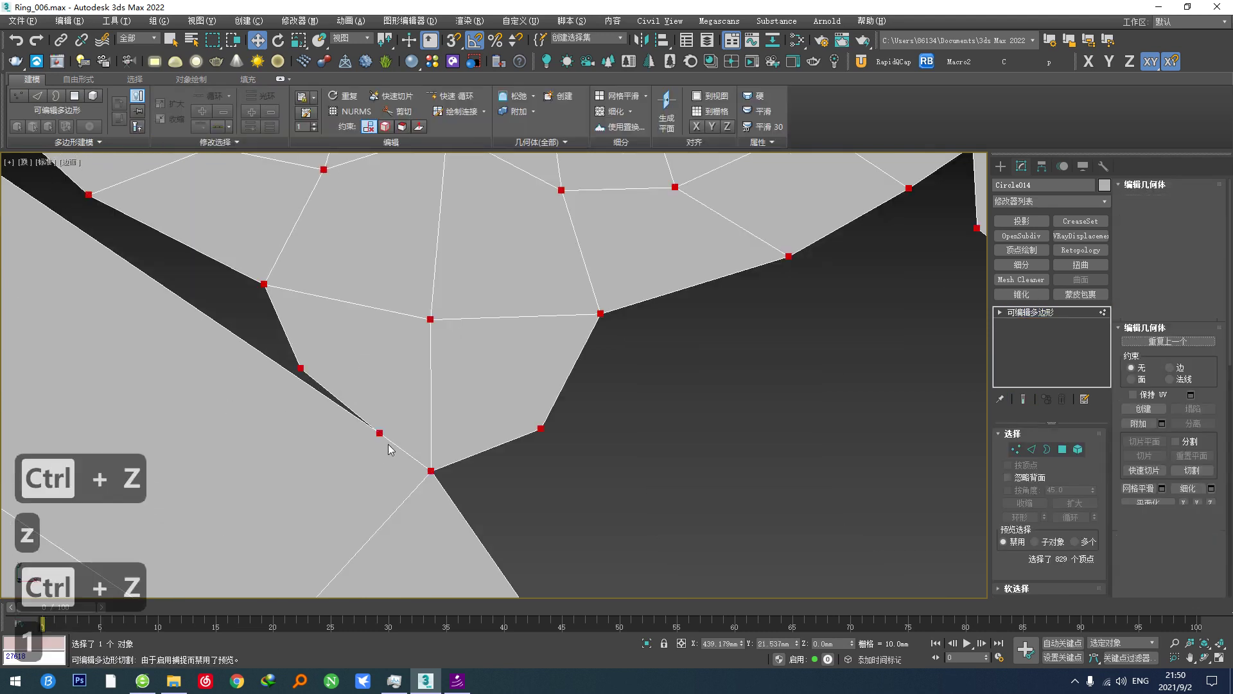
{"action": "scroll", "coordinate": [370, 394], "scroll_direction": "down", "scroll_amount": 3}
{"action": "left_click_drag", "start_coordinate": [389, 403], "coordinate": [374, 418]}
{"action": "scroll", "coordinate": [379, 398], "scroll_direction": "down", "scroll_amount": 5}
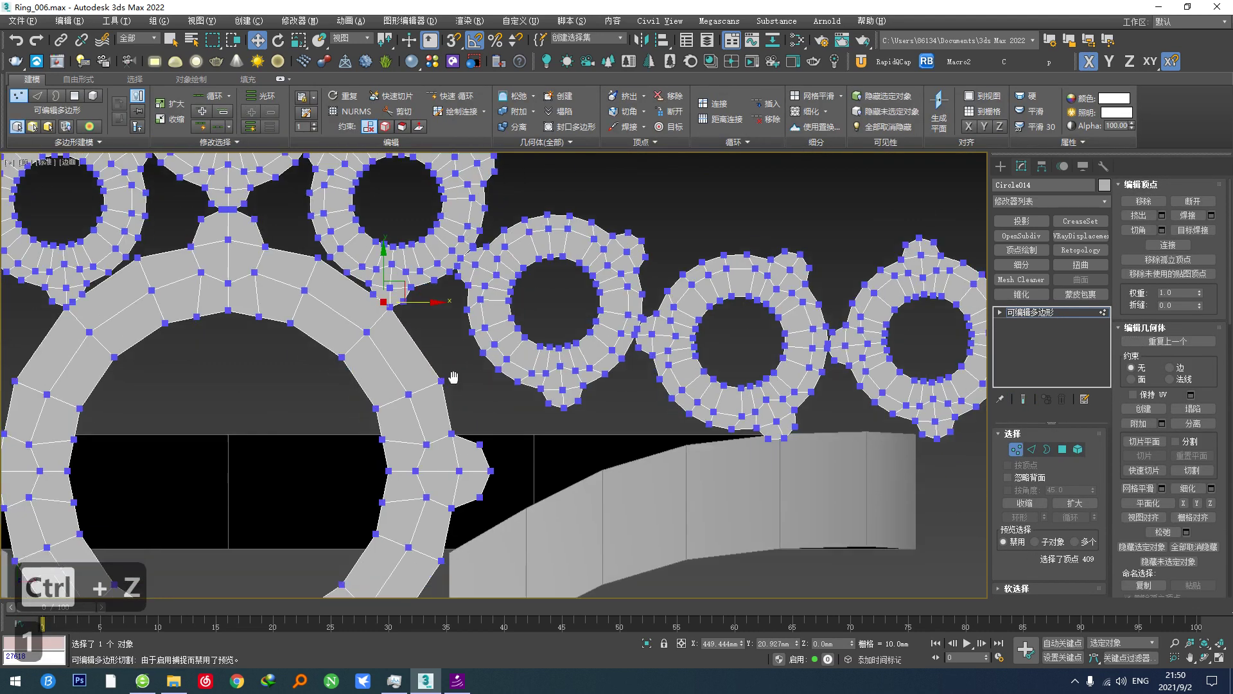
{"action": "scroll", "coordinate": [439, 439], "scroll_direction": "up", "scroll_amount": 5}
{"action": "scroll", "coordinate": [439, 438], "scroll_direction": "down", "scroll_amount": 5}
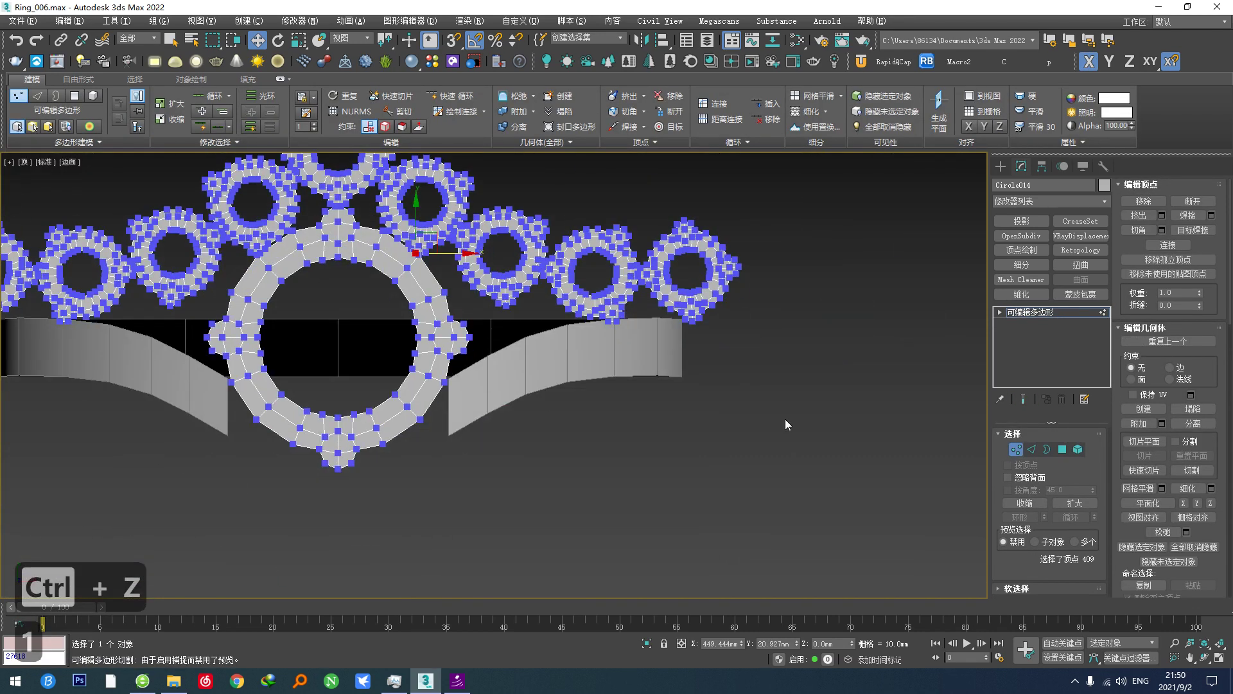
Select the inner border of the centre setting's opening.
{"action": "left_click", "coordinate": [1047, 449]}
{"action": "scroll", "coordinate": [364, 285], "scroll_direction": "up", "scroll_amount": 3}
{"action": "left_click", "coordinate": [379, 271]}
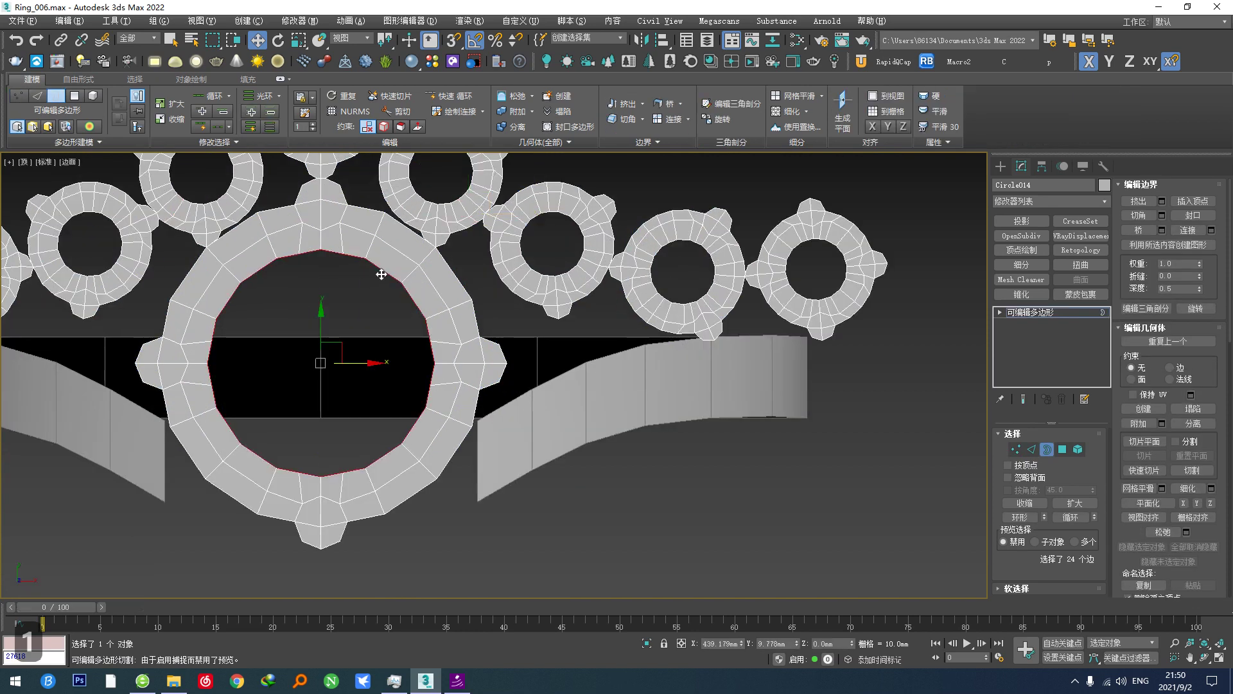
{"action": "middle_click_drag", "start_coordinate": [293, 245], "coordinate": [273, 280]}
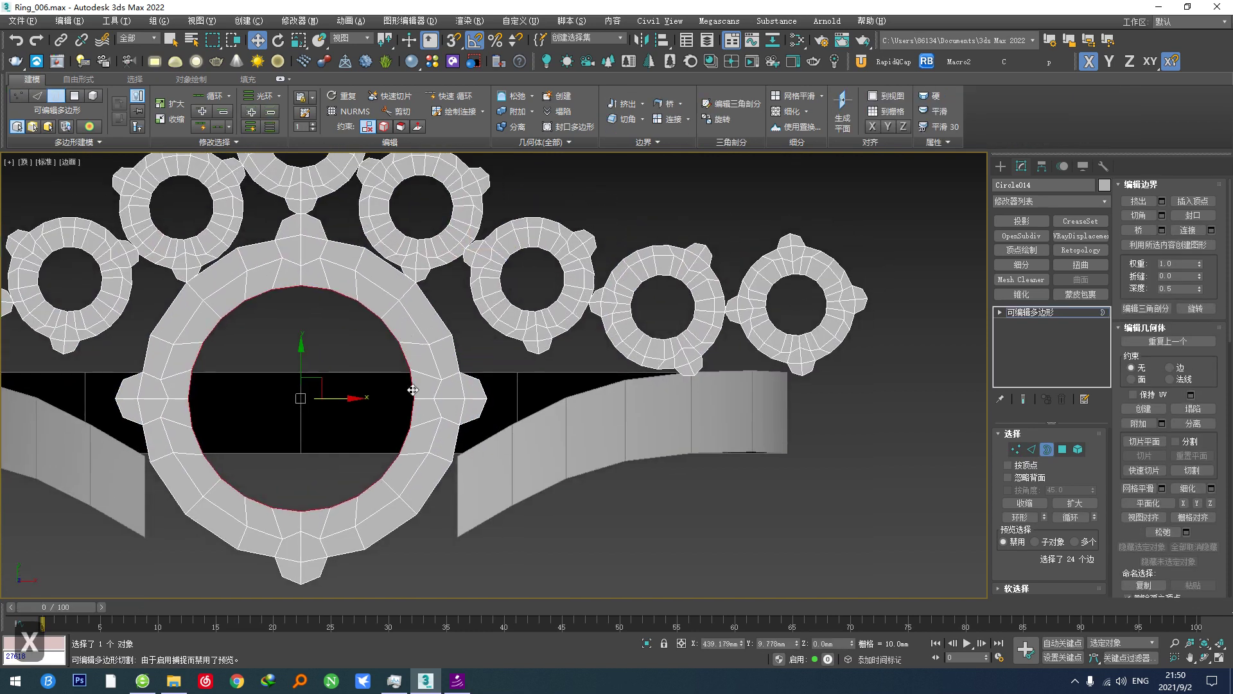
{"action": "mouse_move", "coordinate": [413, 390]}
{"action": "middle_mouse_down"}
{"action": "mouse_move", "coordinate": [386, 289]}
{"action": "mouse_move", "coordinate": [405, 399]}
{"action": "middle_mouse_up"}
{"action": "middle_click_drag", "start_coordinate": [702, 446], "coordinate": [666, 567]}
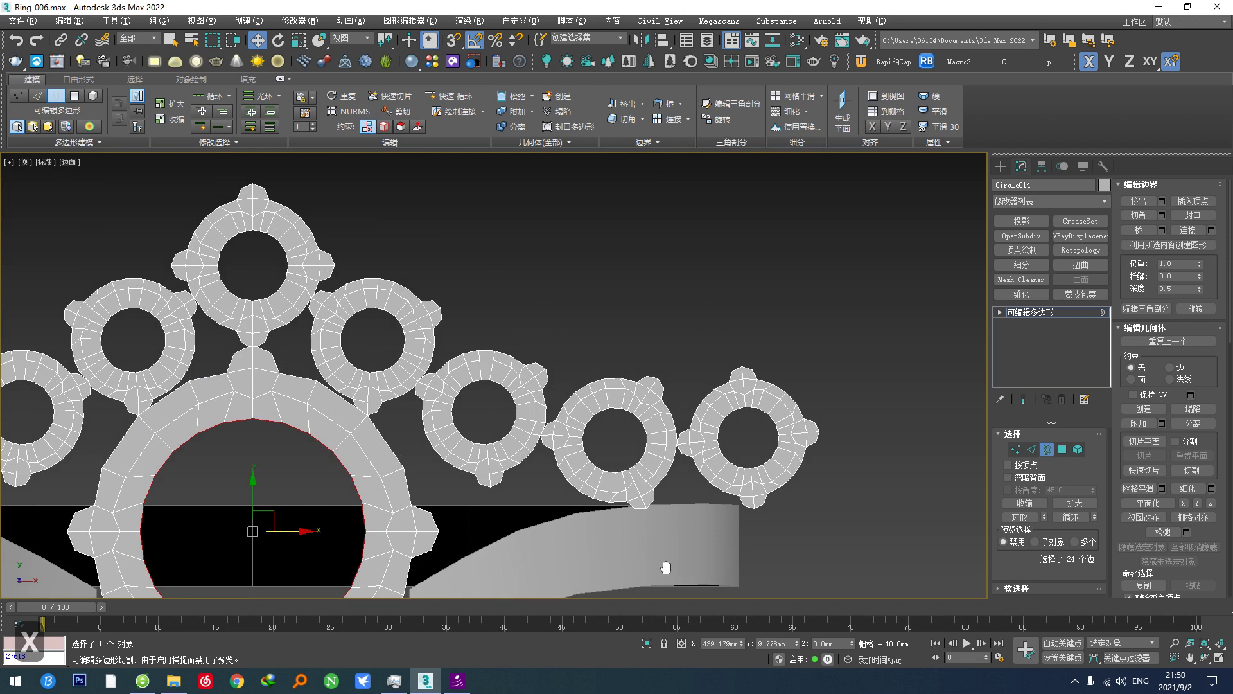
Clone the band as the copy Rectangle016 and delete its Symmetry, Edit Poly and Bend modifiers to flatten it.
{"action": "left_click_drag", "start_coordinate": [757, 538], "coordinate": [757, 580], "text": "shift"}
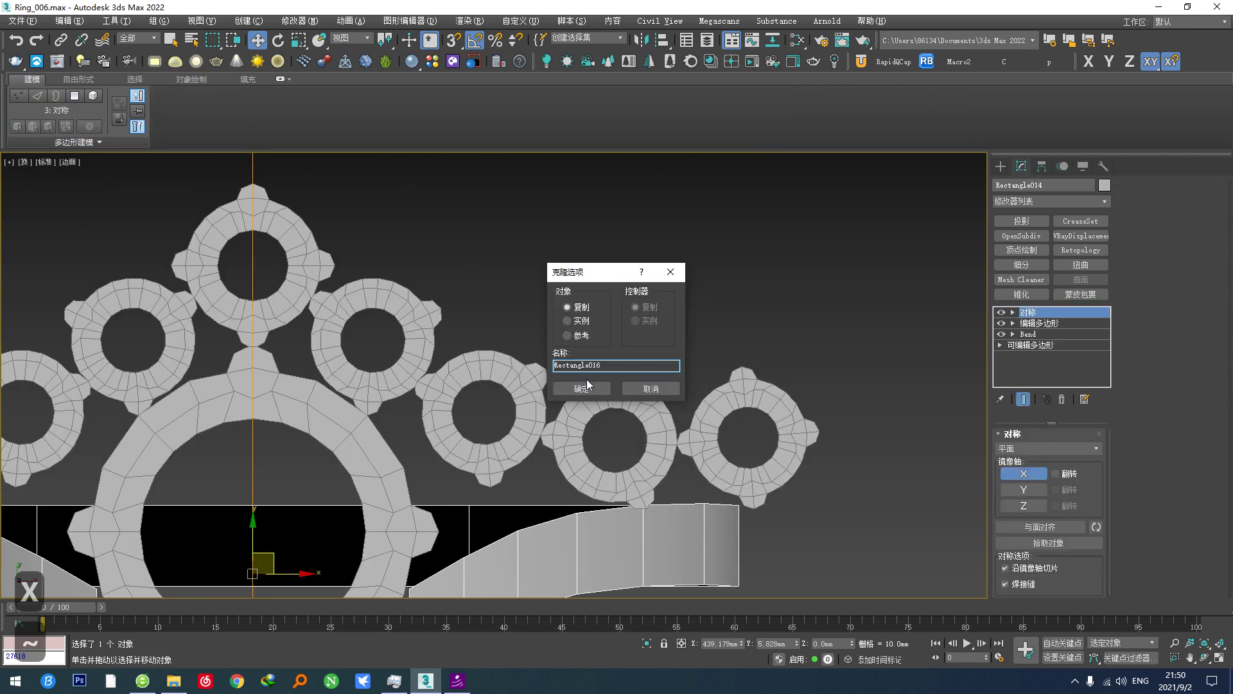
{"action": "left_click", "coordinate": [582, 389]}
{"action": "left_click", "coordinate": [1062, 399]}
{"action": "left_click", "coordinate": [1062, 399]}
{"action": "left_click", "coordinate": [1061, 399]}
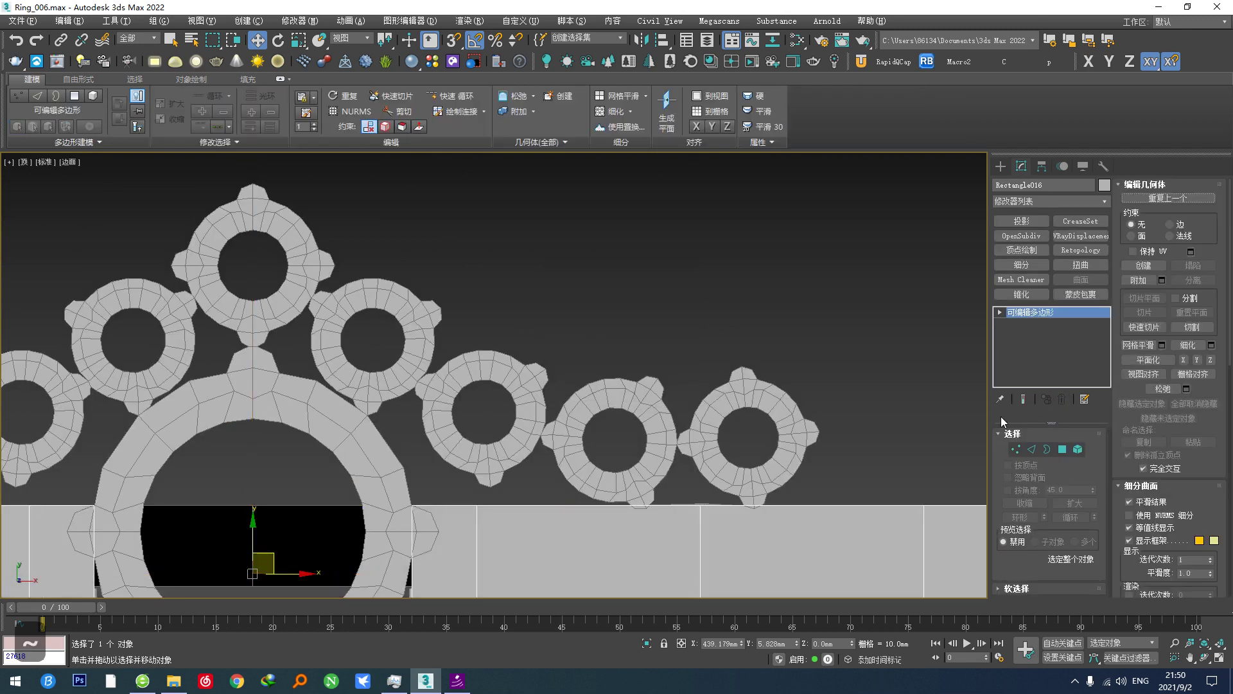
Apply one shared Bend modifier to the flat band copy and the crown mesh, with a 360-degree angle around the X axis.
{"action": "key", "text": "z"}
{"action": "left_click", "coordinate": [626, 398], "text": "ctrl"}
{"action": "right_click", "coordinate": [626, 398]}
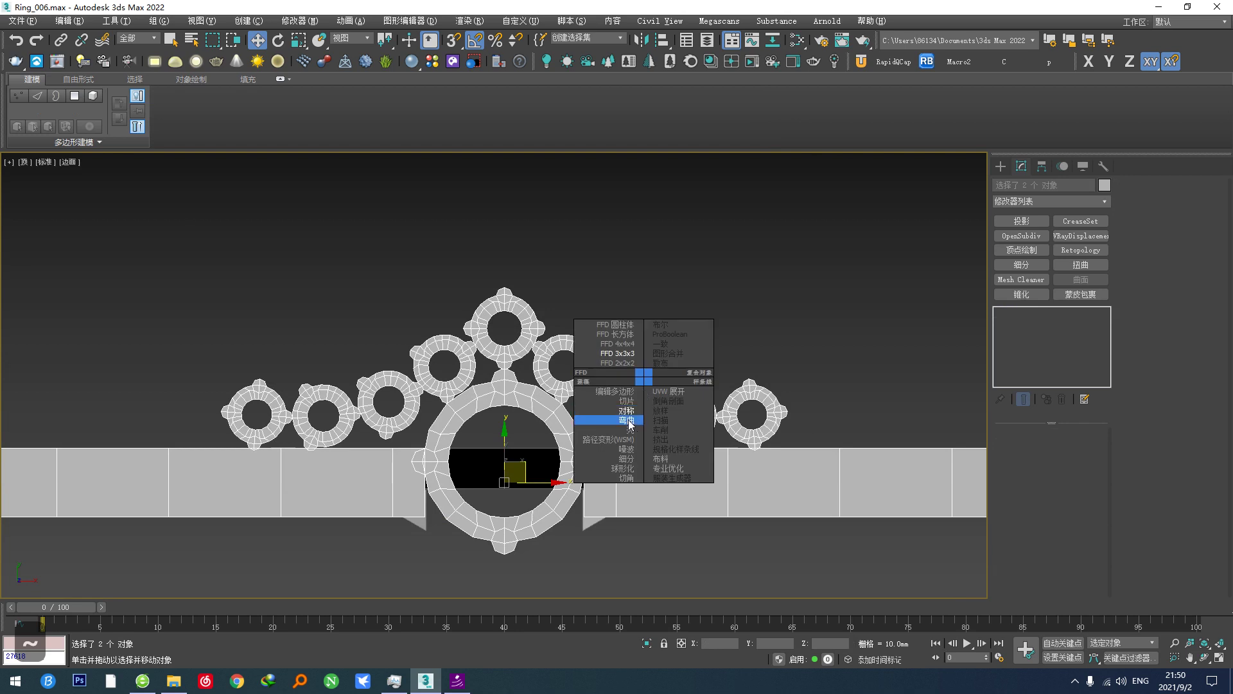
{"action": "left_click", "coordinate": [627, 429]}
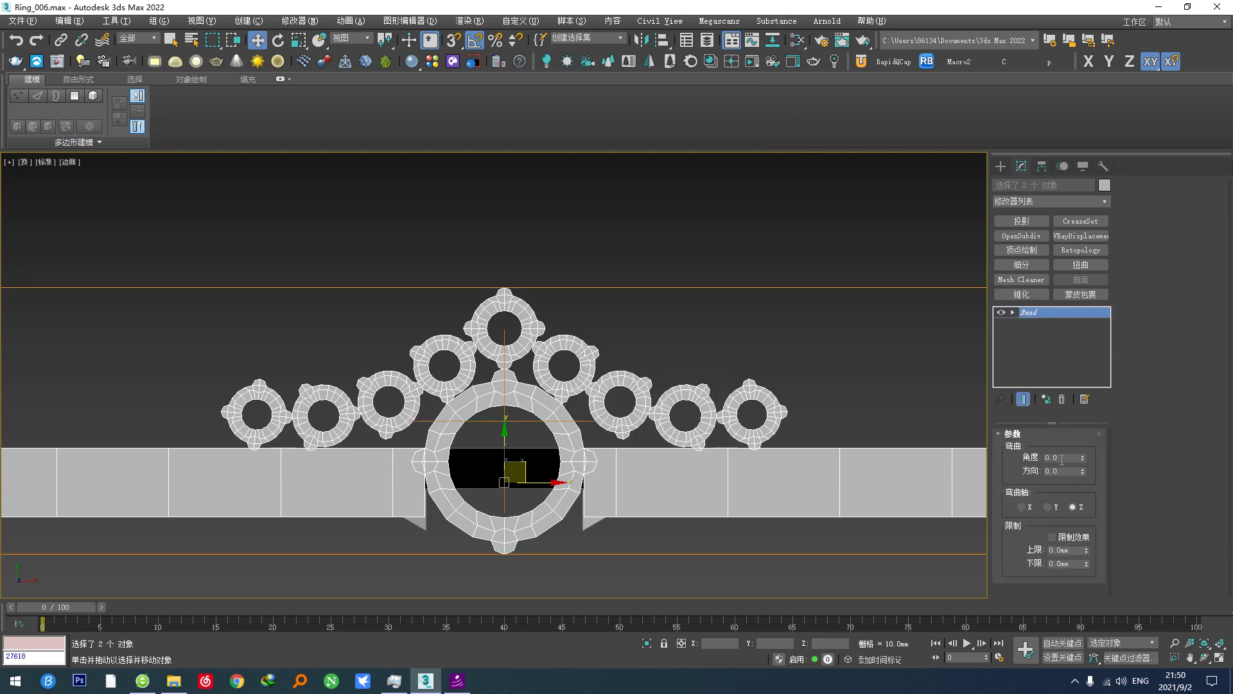
{"action": "type", "text": "360"}
{"action": "key", "text": "Return"}
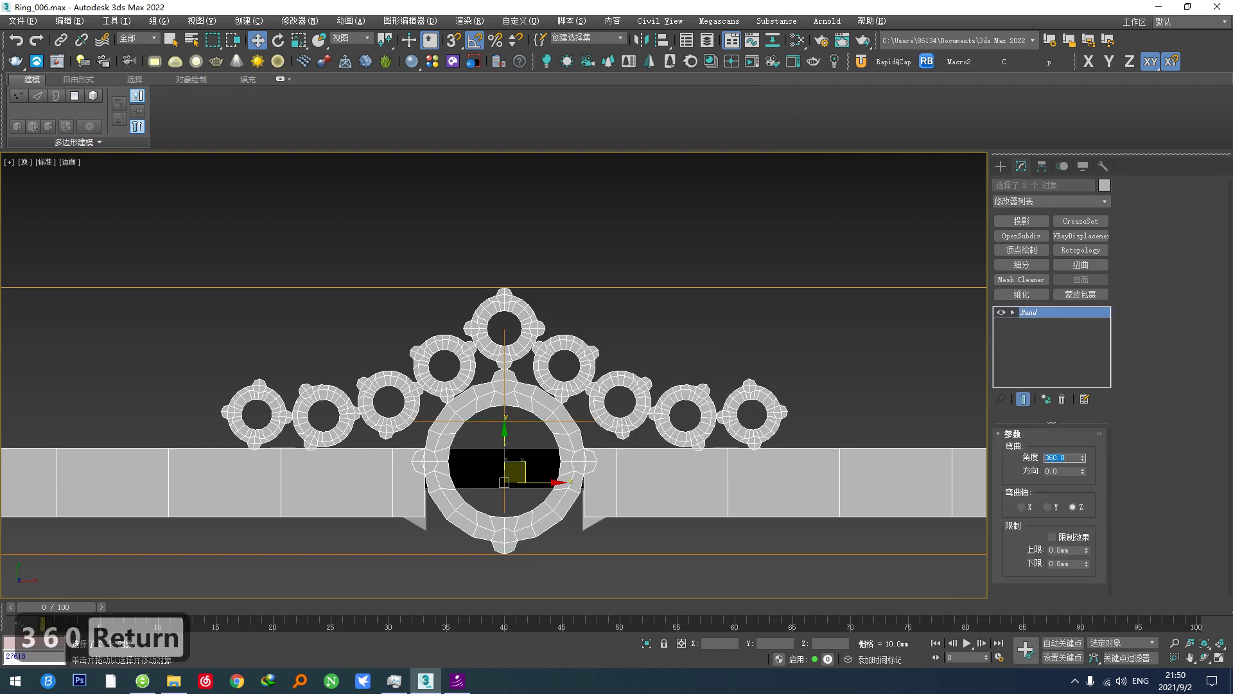
{"action": "left_click", "coordinate": [1022, 507]}
{"action": "middle_click_drag", "start_coordinate": [578, 360], "coordinate": [452, 395], "text": "alt"}
{"action": "scroll", "coordinate": [610, 348], "scroll_direction": "up", "scroll_amount": 4}
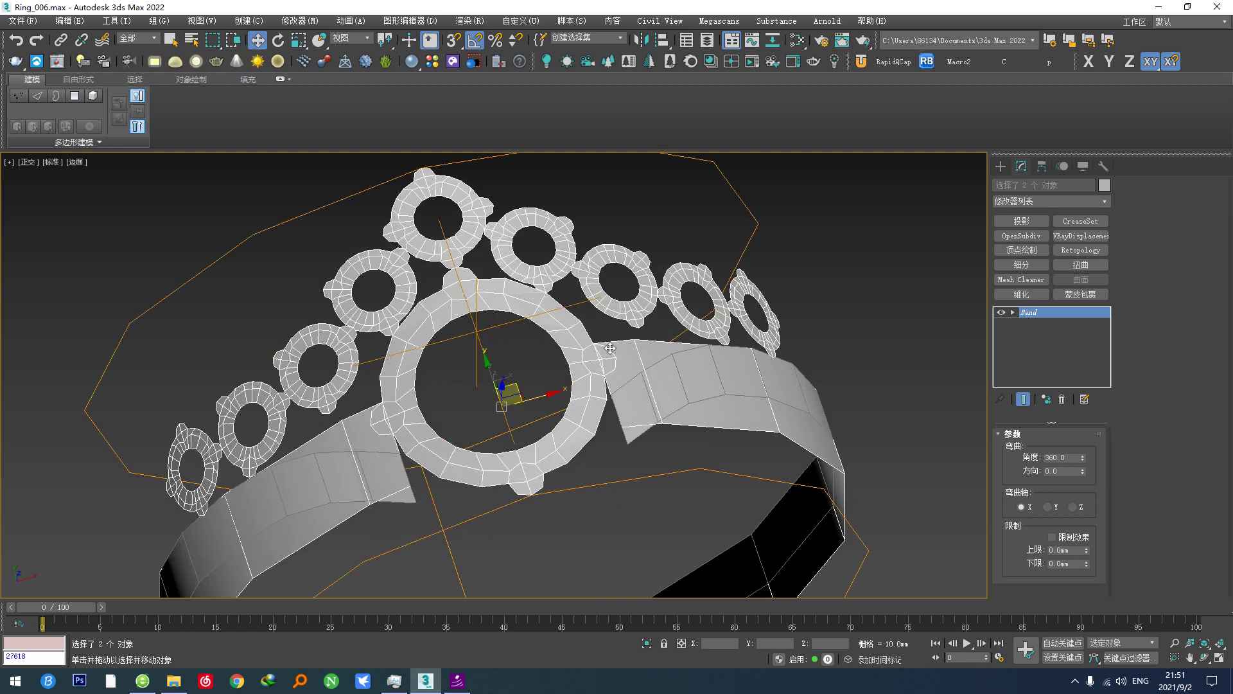
Remove the full bent copy of the band, keeping the original tapered band and the bent crown.
{"action": "scroll", "coordinate": [618, 352], "scroll_direction": "down", "scroll_amount": 6}
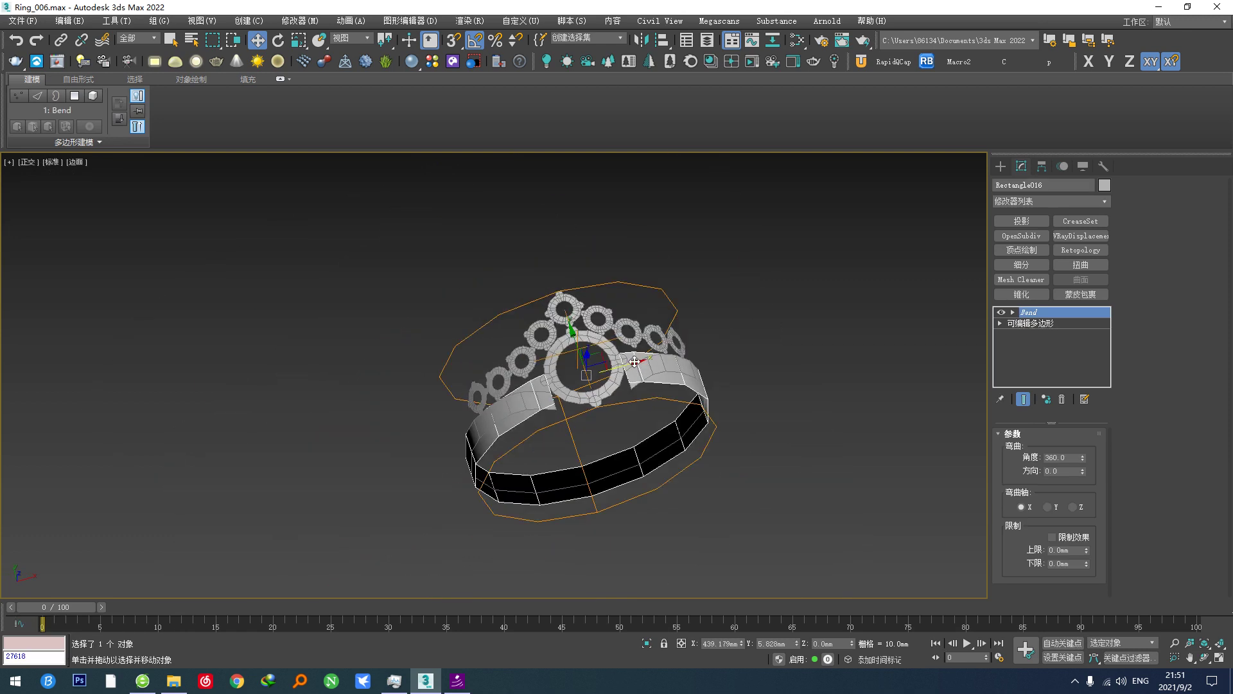
{"action": "left_click", "coordinate": [633, 366]}
{"action": "left_click", "coordinate": [538, 386]}
{"action": "left_click_drag", "start_coordinate": [612, 365], "coordinate": [636, 376], "text": "shift"}
{"action": "left_click", "coordinate": [618, 395]}
{"action": "scroll", "coordinate": [594, 324], "scroll_direction": "up", "scroll_amount": 4}
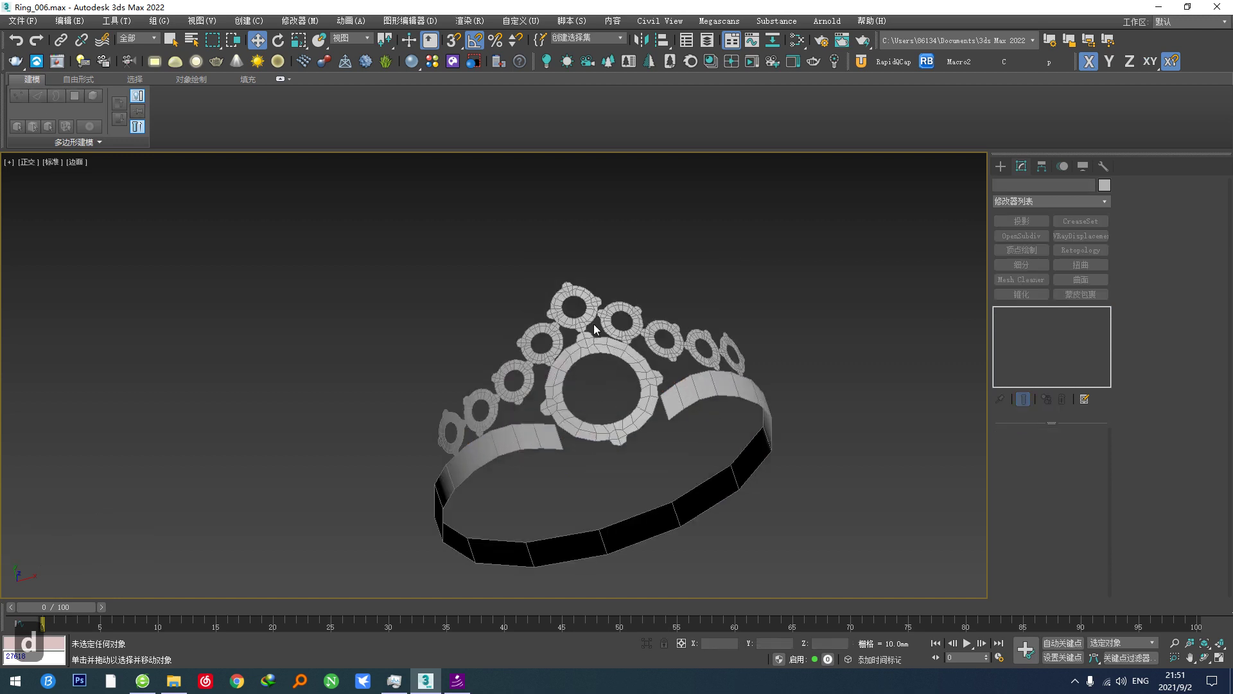
Clone the tapered band with its modifier stack as the copy Rectangle016, placed beside the ring.
{"action": "left_click", "coordinate": [594, 324]}
{"action": "left_click", "coordinate": [674, 419]}
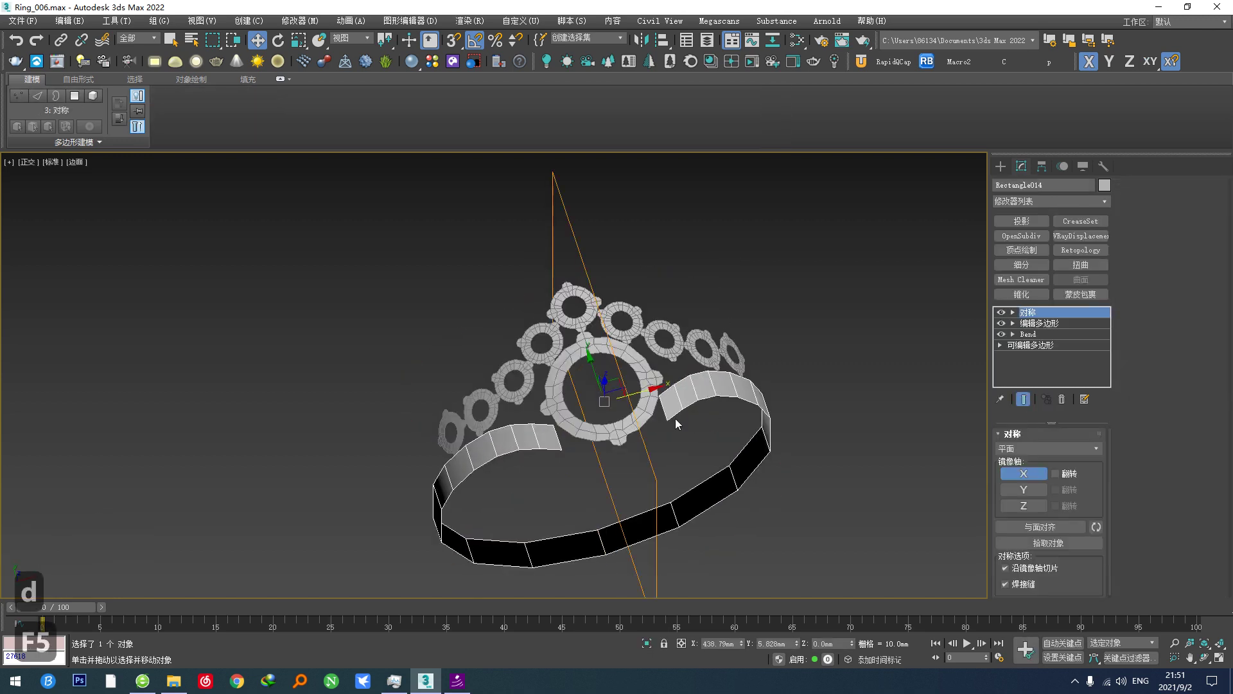
{"action": "key", "text": "ctrl+z"}
{"action": "left_click_drag", "start_coordinate": [468, 378], "coordinate": [876, 334], "text": "shift"}
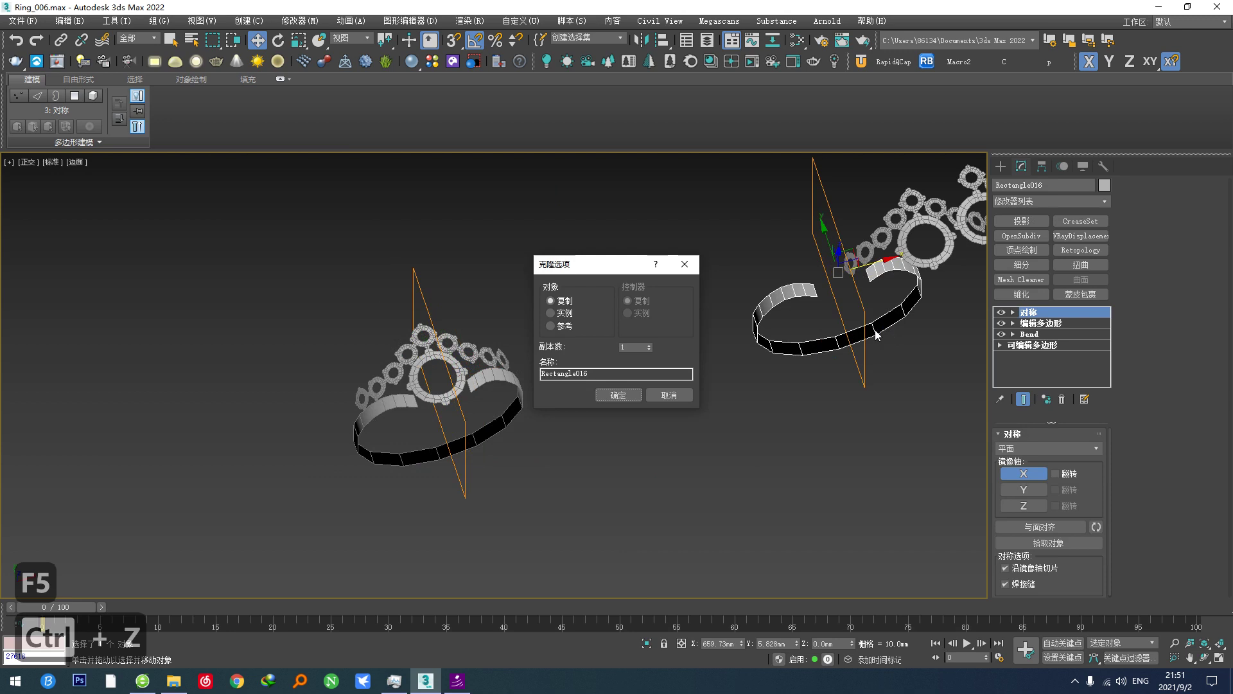
{"action": "left_click", "coordinate": [618, 396]}
Collapse the original tapered band into an editable poly.
{"action": "scroll", "coordinate": [489, 386], "scroll_direction": "up", "scroll_amount": 4}
{"action": "left_click", "coordinate": [507, 401]}
{"action": "scroll", "coordinate": [504, 406], "scroll_direction": "up", "scroll_amount": 3}
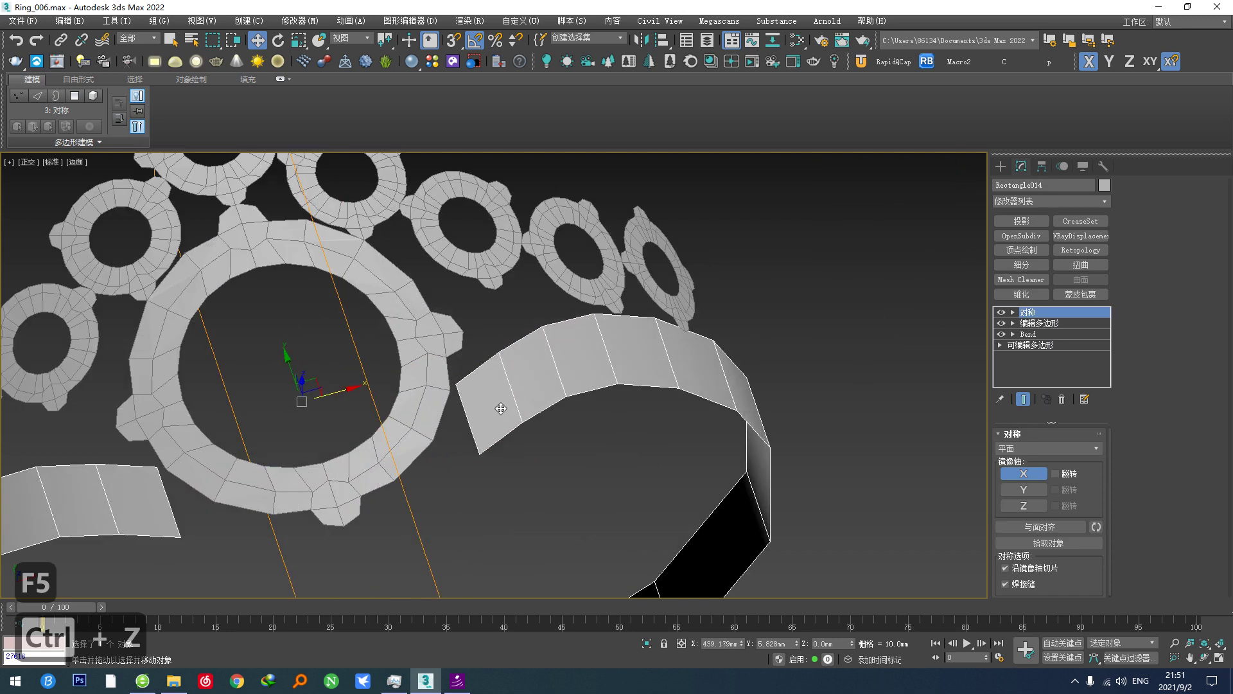
{"action": "key", "text": "F5"}
Move the two end vertices of the band's right half onto the outer rim of the centre setting.
{"action": "key", "text": "f"}
{"action": "key", "text": "1"}
{"action": "scroll", "coordinate": [615, 368], "scroll_direction": "up", "scroll_amount": 5}
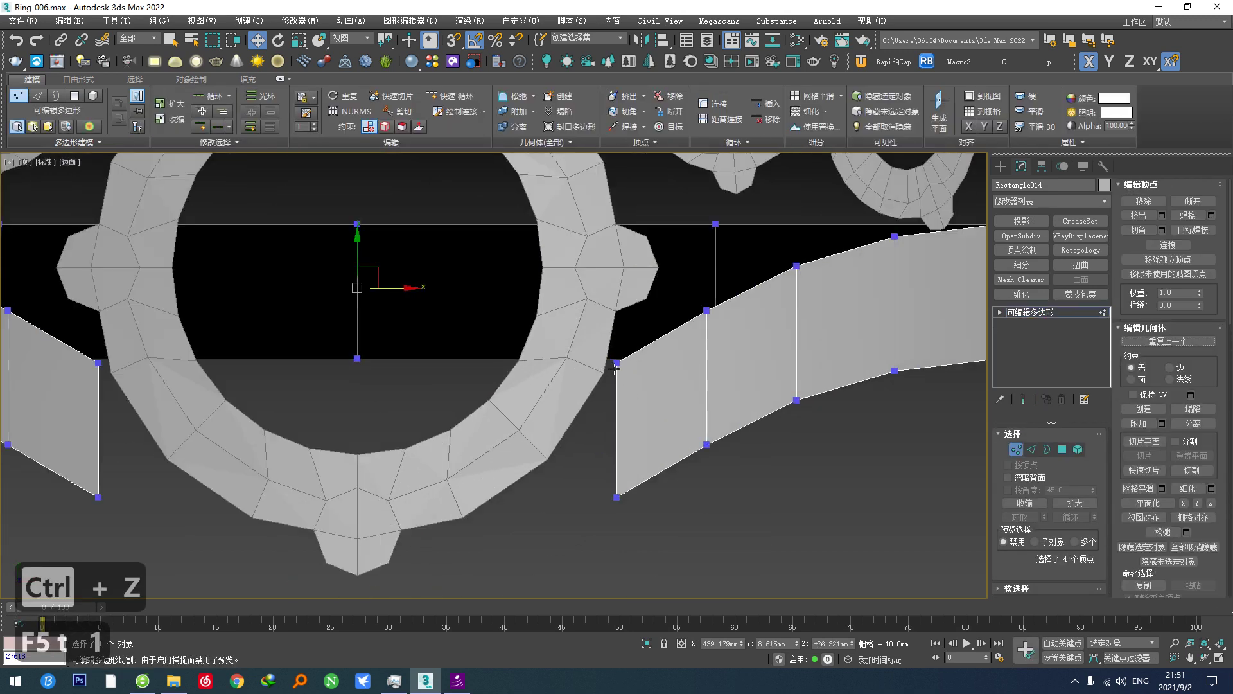
{"action": "left_click", "coordinate": [617, 497]}
{"action": "left_click_drag", "start_coordinate": [633, 481], "coordinate": [570, 444]}
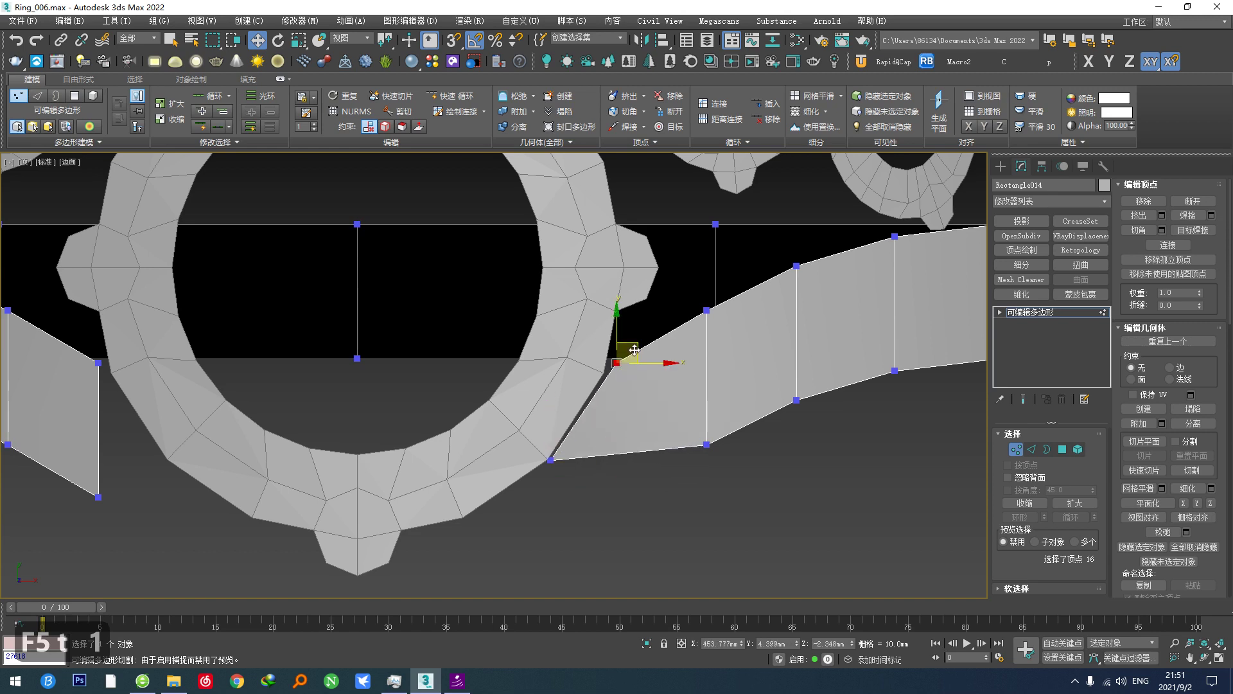
{"action": "middle_click_drag", "start_coordinate": [612, 460], "coordinate": [556, 491]}
Attach the crown mesh to the band and target-weld the band's right-end vertices to the centre setting's rim.
{"action": "key", "text": "alt+z"}
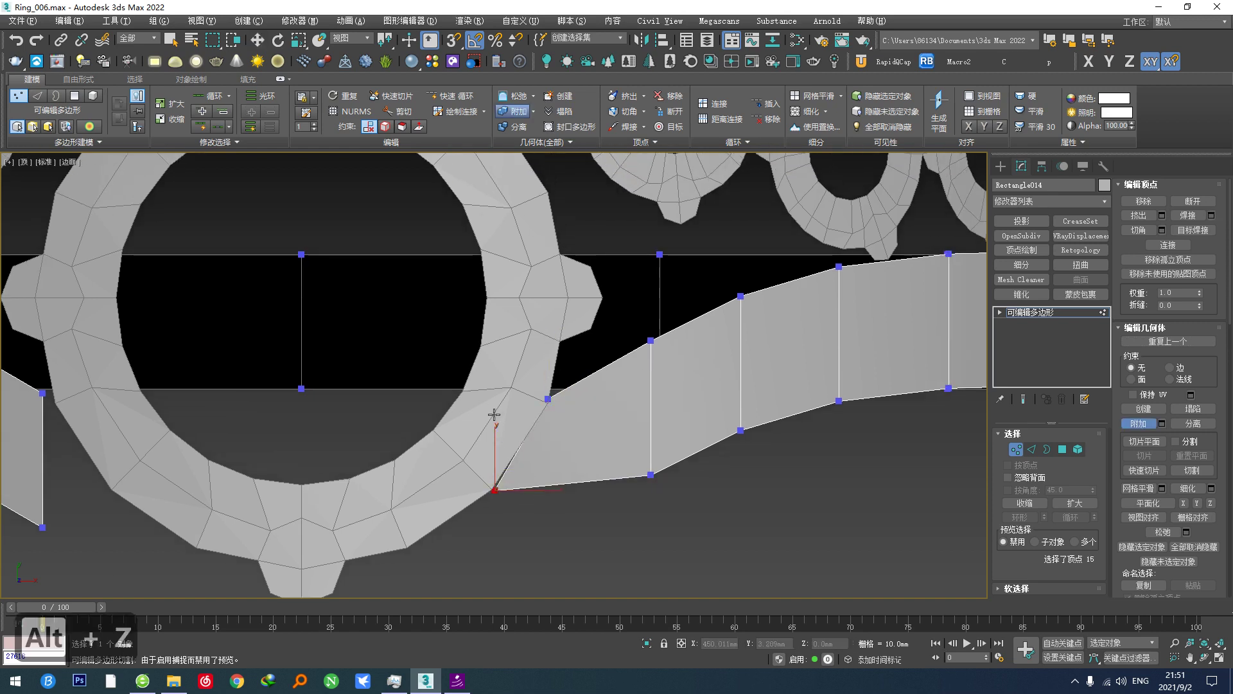
{"action": "middle_click_drag", "start_coordinate": [493, 413], "coordinate": [546, 403], "text": "alt"}
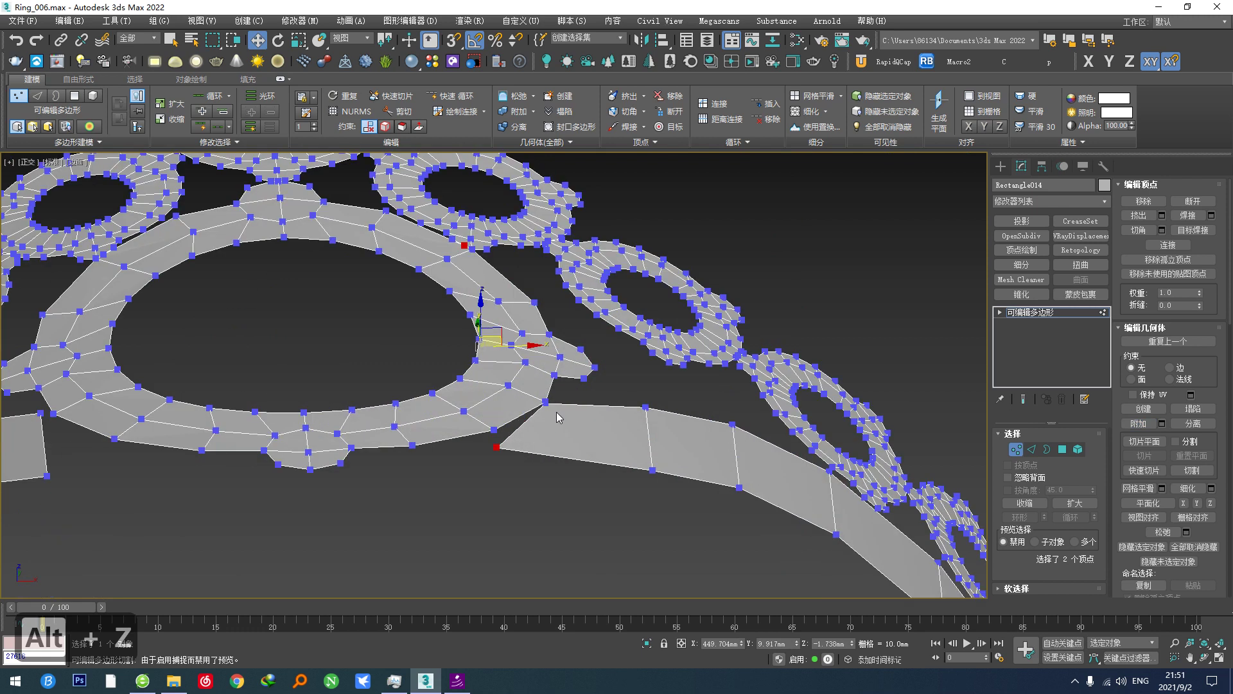
{"action": "key", "text": "alt+m"}
{"action": "scroll", "coordinate": [546, 404], "scroll_direction": "up", "scroll_amount": 5}
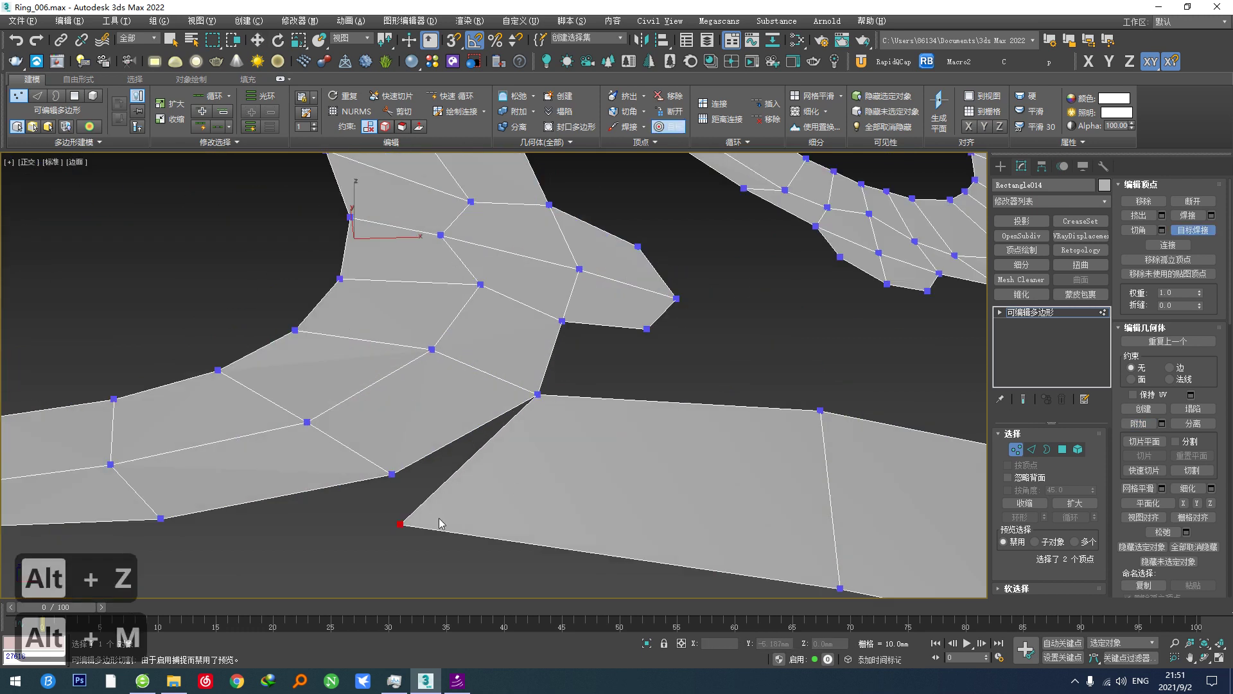
{"action": "left_click", "coordinate": [390, 473]}
{"action": "scroll", "coordinate": [482, 414], "scroll_direction": "down", "scroll_amount": 3}
{"action": "middle_click_drag", "start_coordinate": [482, 413], "coordinate": [596, 474], "text": "alt"}
Even out the band's cross edges next to the centre setting so the strip flows smoothly from the joint.
{"action": "key", "text": "2"}
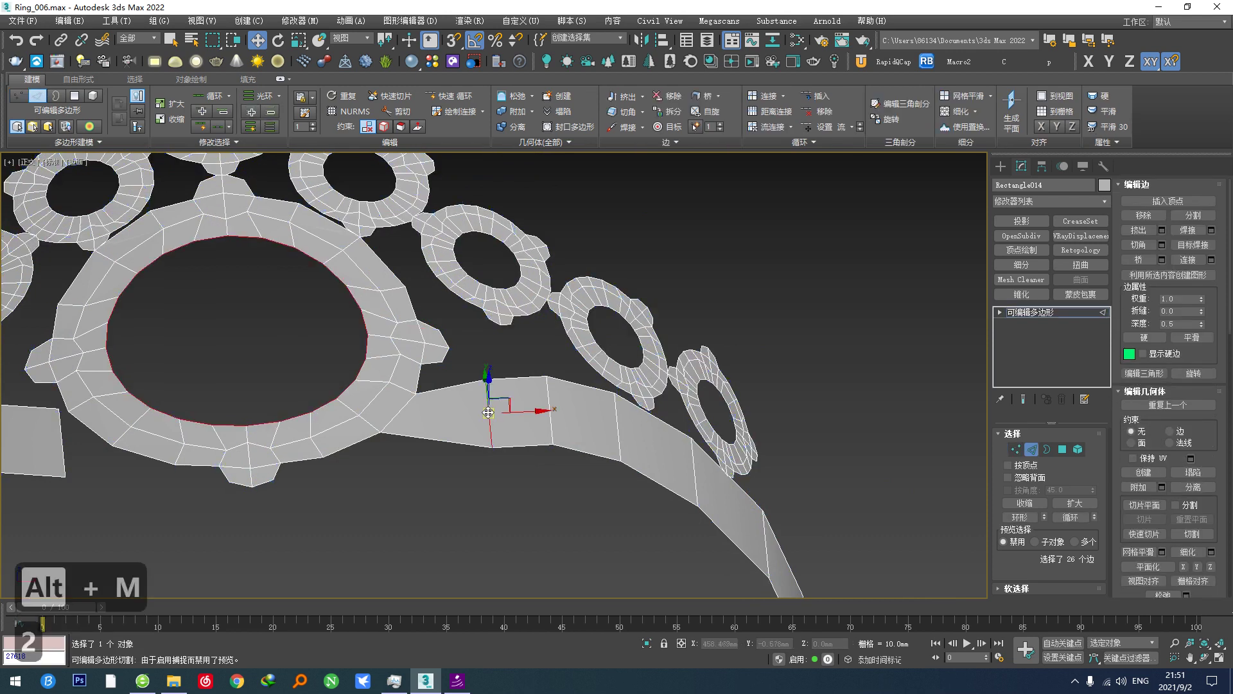
{"action": "left_click", "coordinate": [551, 421]}
{"action": "key", "text": "s"}
{"action": "key", "text": "s"}
{"action": "middle_click_drag", "start_coordinate": [604, 442], "coordinate": [477, 418]}
{"action": "left_click", "coordinate": [552, 406]}
{"action": "key", "text": "s"}
{"action": "left_click", "coordinate": [582, 421]}
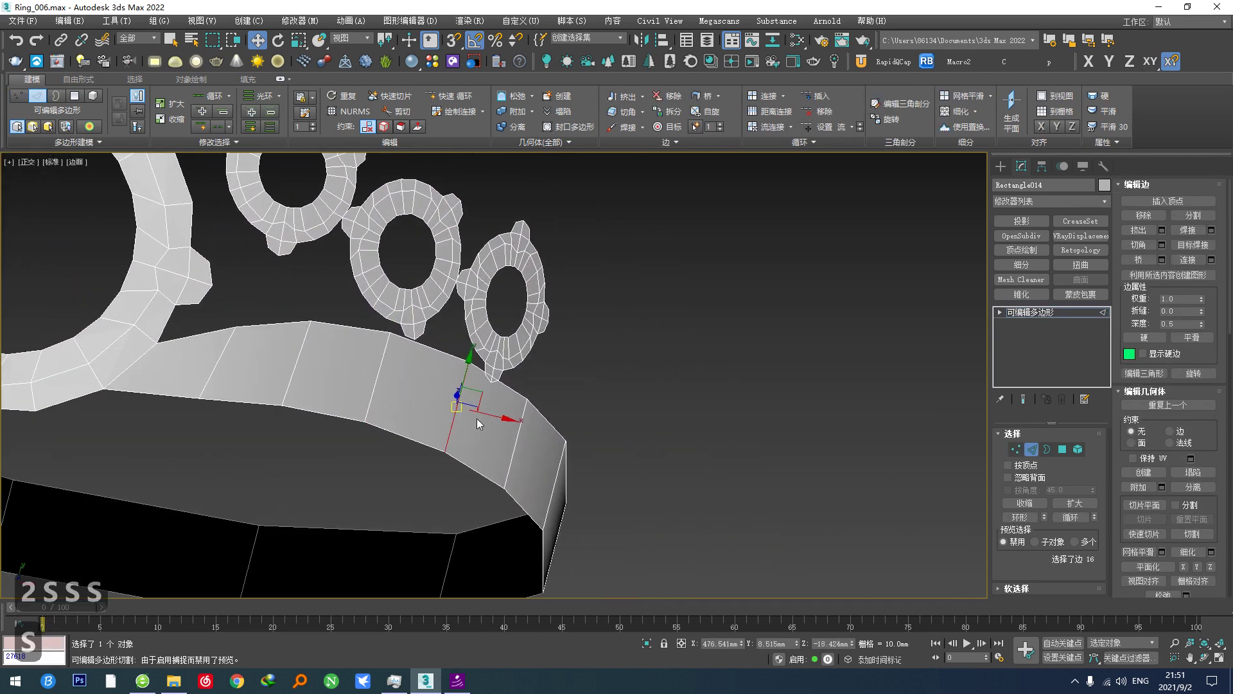
{"action": "key", "text": "ctrl+z"}
Adjust the flow of the band's cross edges alongside the outermost crown rings.
{"action": "key", "text": "t"}
{"action": "scroll", "coordinate": [581, 364], "scroll_direction": "down", "scroll_amount": 5}
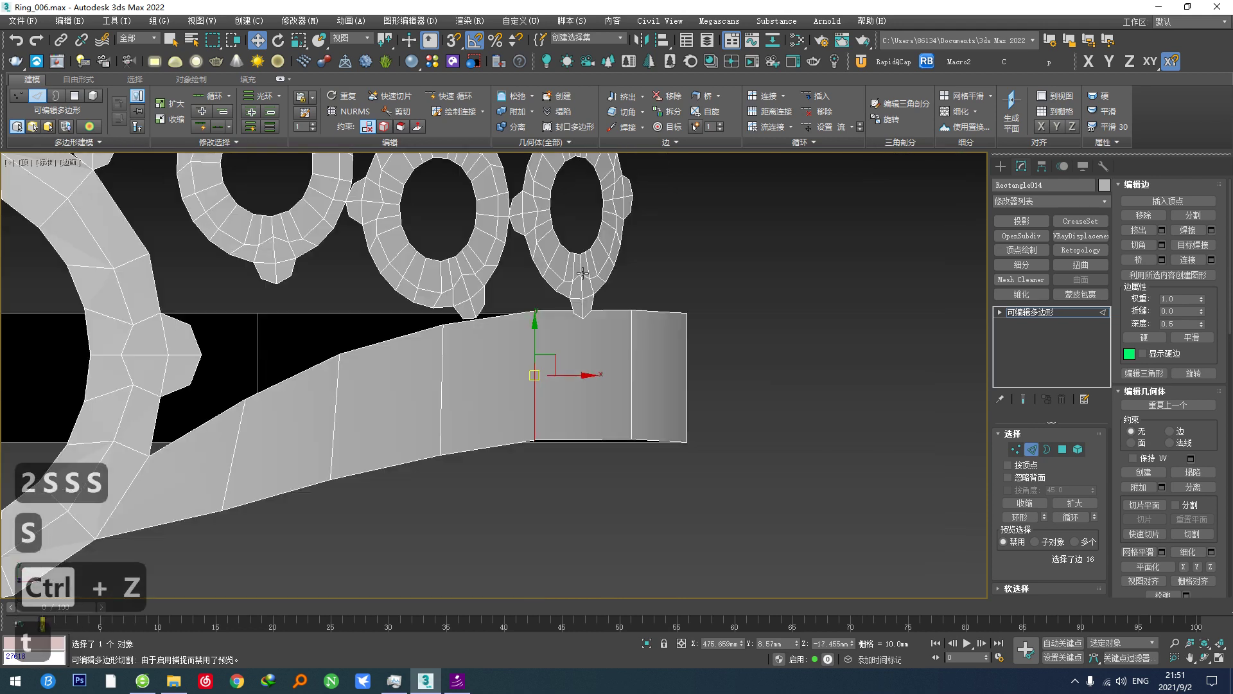
{"action": "middle_click_drag", "start_coordinate": [577, 267], "coordinate": [544, 341], "text": "alt"}
{"action": "scroll", "coordinate": [590, 334], "scroll_direction": "up", "scroll_amount": 2}
{"action": "scroll", "coordinate": [583, 347], "scroll_direction": "up", "scroll_amount": 2}
{"action": "key", "text": "v"}
{"action": "left_click", "coordinate": [554, 343]}
{"action": "right_click", "coordinate": [555, 343]}
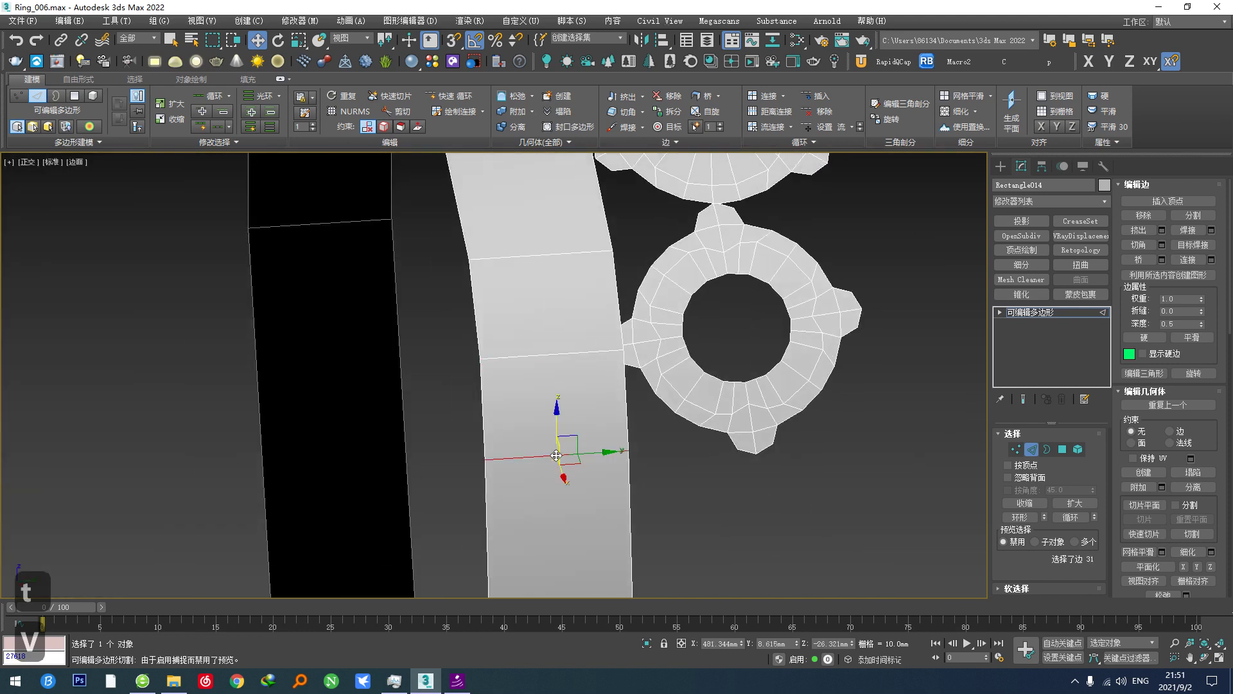
{"action": "left_click", "coordinate": [560, 270]}
{"action": "key", "text": "s"}
{"action": "key", "text": "s"}
{"action": "middle_click_drag", "start_coordinate": [558, 276], "coordinate": [493, 313], "text": "alt"}
{"action": "key", "text": "s"}
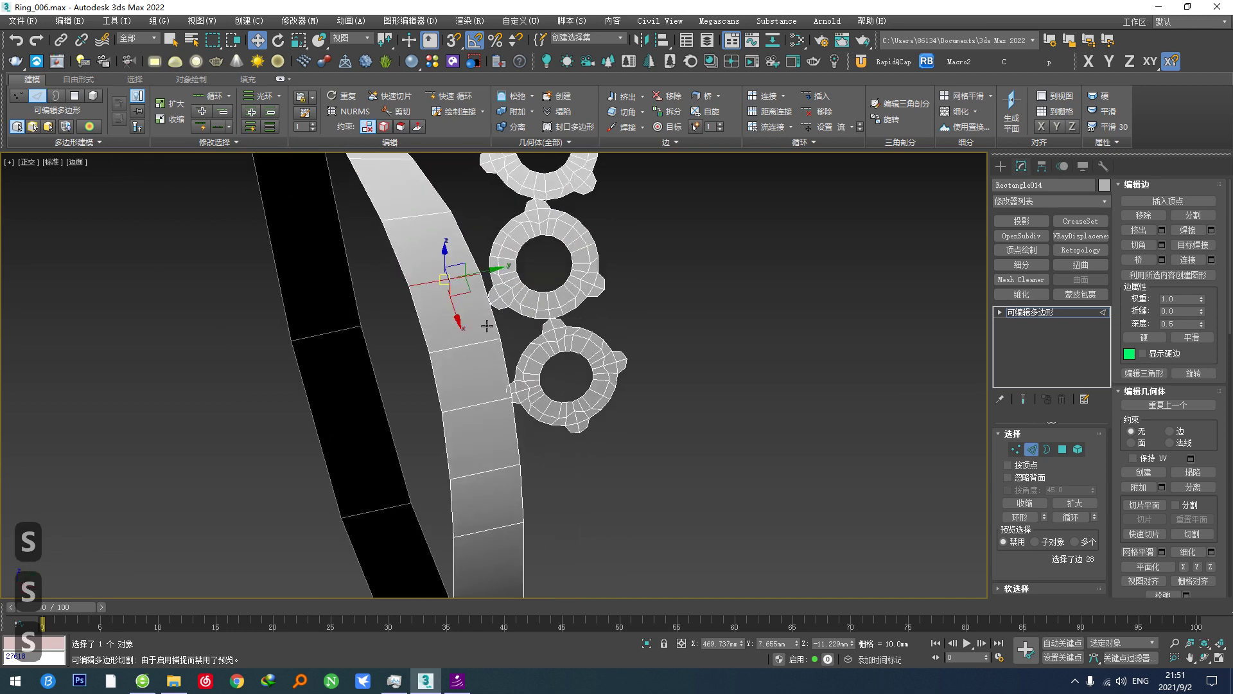
Try to line up the outermost ring's lower tip with the band's edge by moving a vertex in wireframe display.
{"action": "scroll", "coordinate": [493, 312], "scroll_direction": "up", "scroll_amount": 5}
{"action": "scroll", "coordinate": [496, 251], "scroll_direction": "down", "scroll_amount": 4}
{"action": "scroll", "coordinate": [491, 261], "scroll_direction": "up", "scroll_amount": 3}
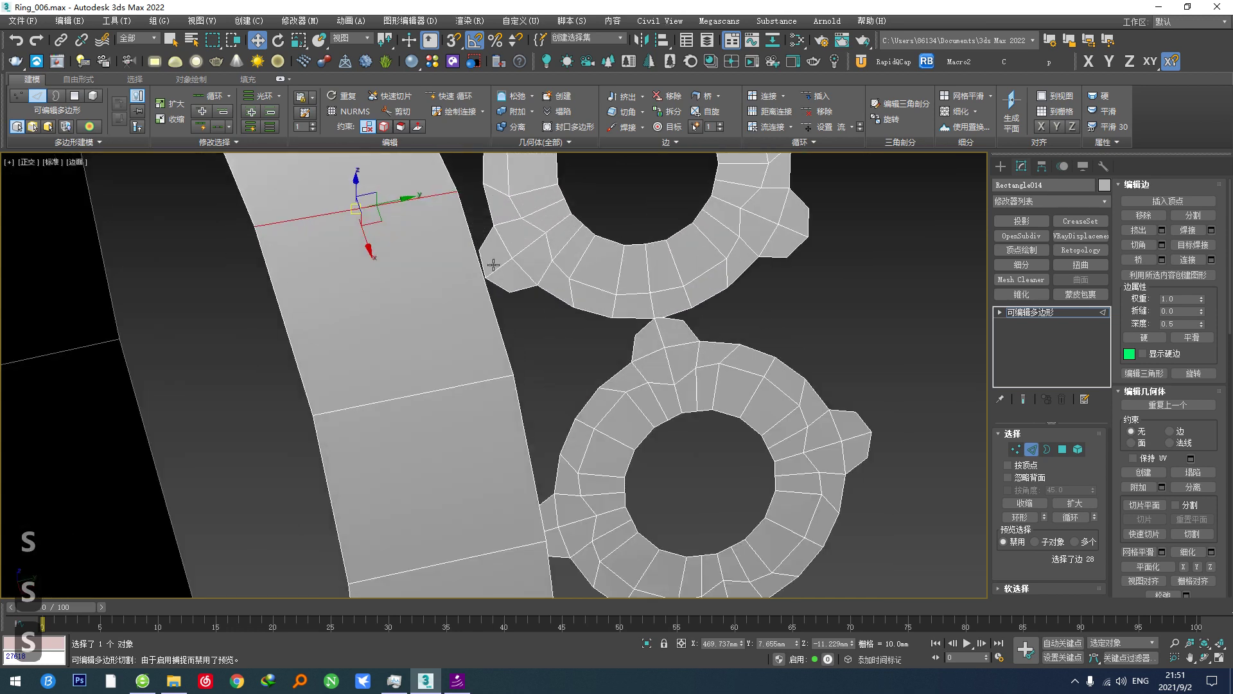
{"action": "middle_click_drag", "start_coordinate": [490, 262], "coordinate": [532, 287], "text": "alt"}
{"action": "scroll", "coordinate": [562, 262], "scroll_direction": "up", "scroll_amount": 3}
{"action": "key", "text": "F3"}
{"action": "scroll", "coordinate": [531, 286], "scroll_direction": "up", "scroll_amount": 3}
{"action": "key", "text": "1"}
{"action": "left_click_drag", "start_coordinate": [571, 300], "coordinate": [573, 321]}
{"action": "key", "text": "ctrl+z"}
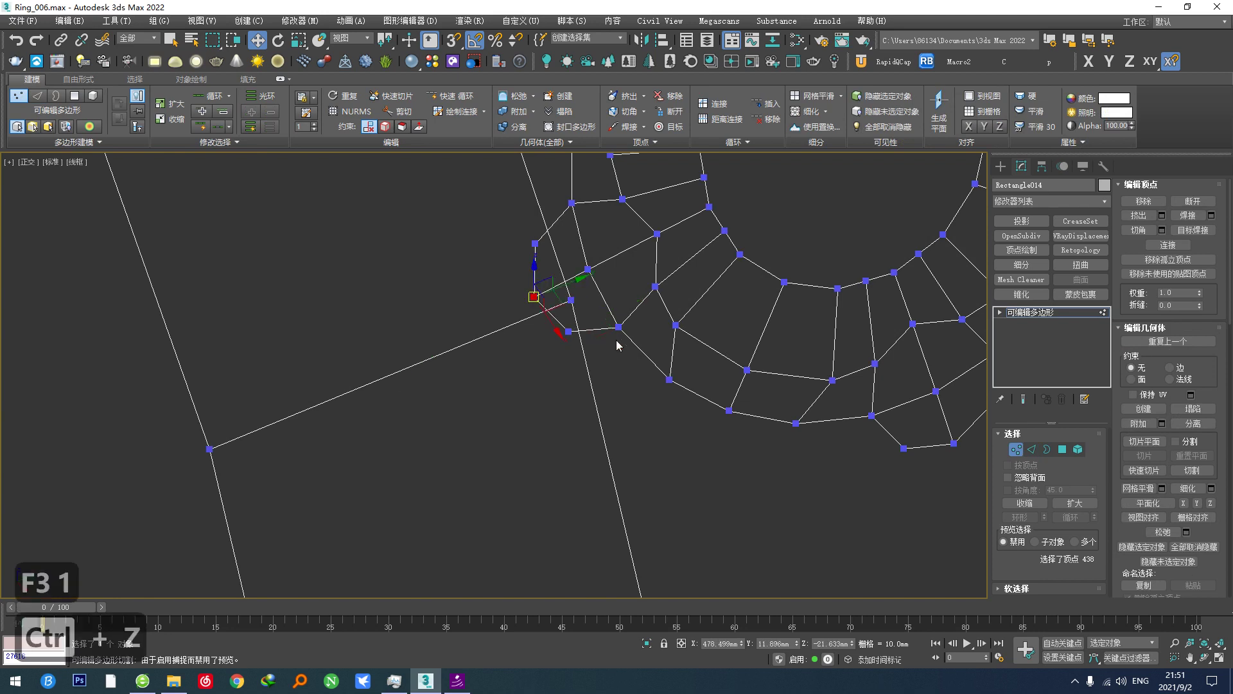
Move the outermost ring element about 0.33 mm along Y away from the band and nudge one of its vertices.
{"action": "key", "text": "t"}
{"action": "scroll", "coordinate": [507, 365], "scroll_direction": "up", "scroll_amount": 4}
{"action": "middle_click_drag", "start_coordinate": [502, 376], "coordinate": [519, 459]}
{"action": "left_click", "coordinate": [1078, 450]}
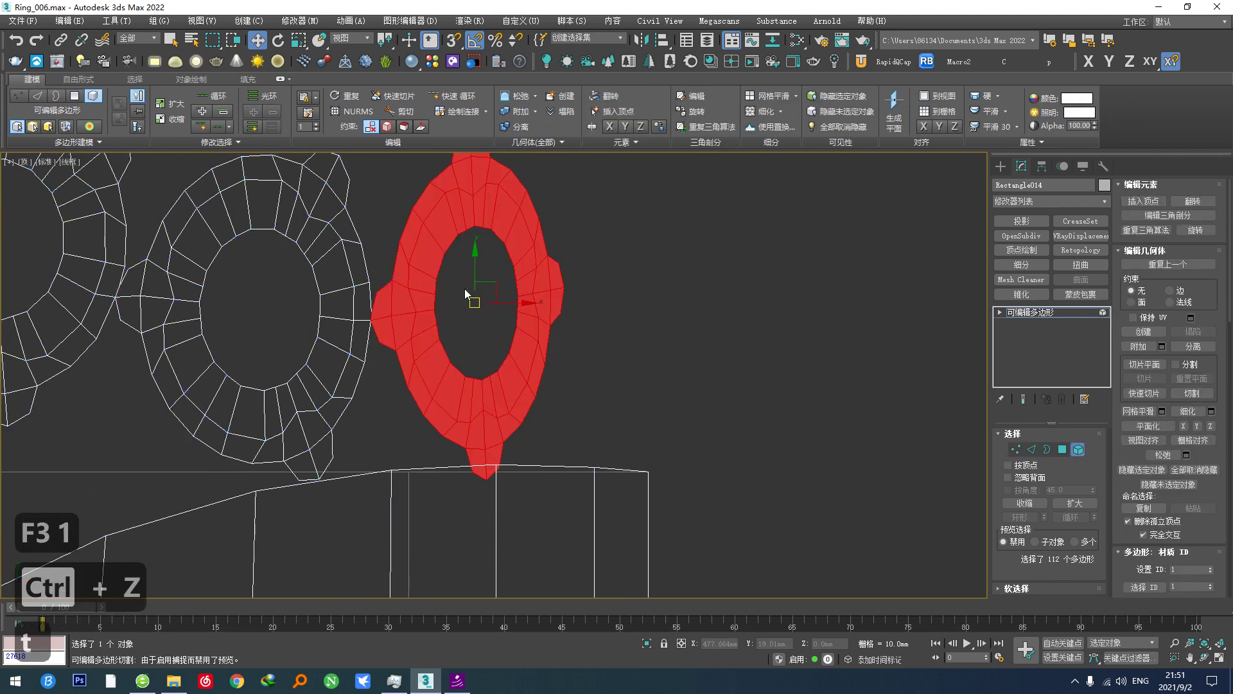
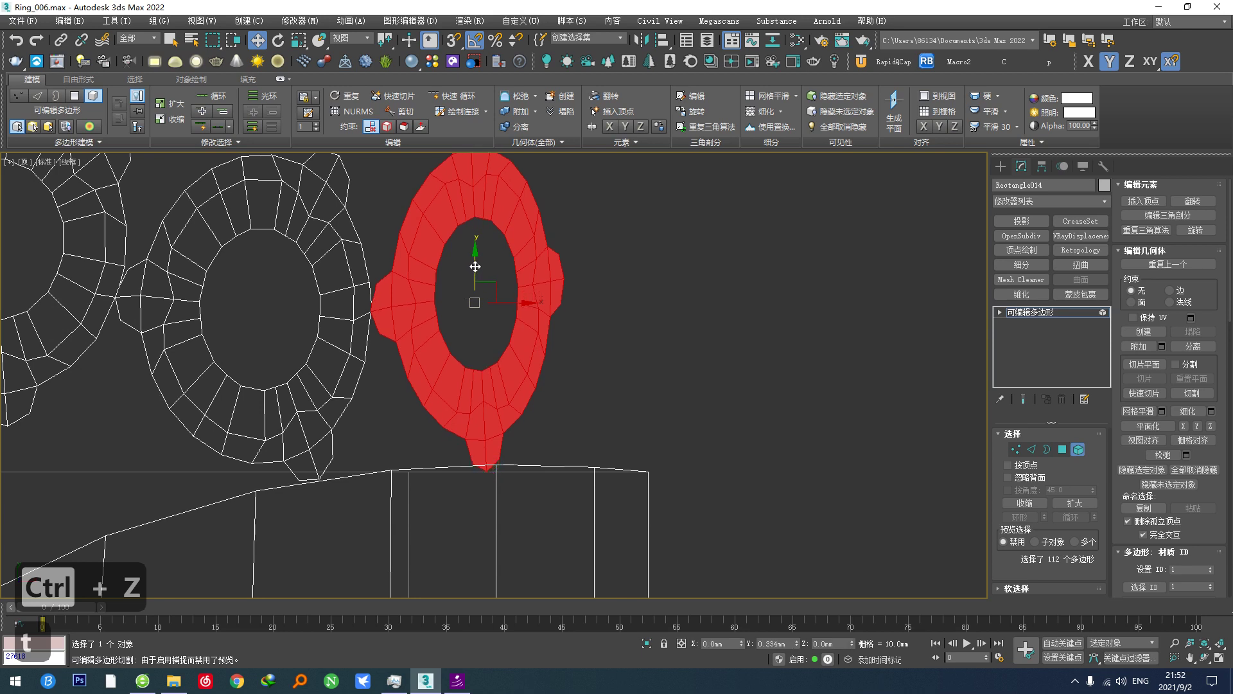
{"action": "scroll", "coordinate": [364, 310], "scroll_direction": "up", "scroll_amount": 4}
{"action": "key", "text": "1"}
{"action": "scroll", "coordinate": [385, 312], "scroll_direction": "up", "scroll_amount": 3}
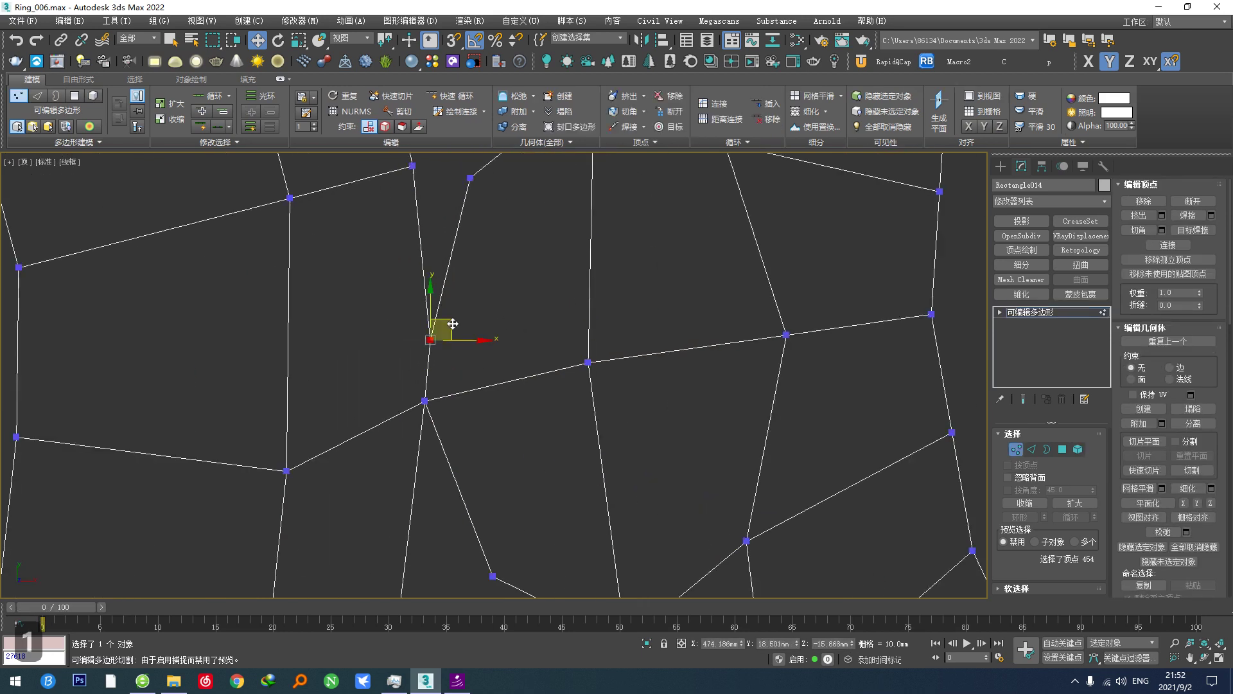
{"action": "scroll", "coordinate": [474, 325], "scroll_direction": "down", "scroll_amount": 5}
{"action": "scroll", "coordinate": [586, 278], "scroll_direction": "up", "scroll_amount": 5}
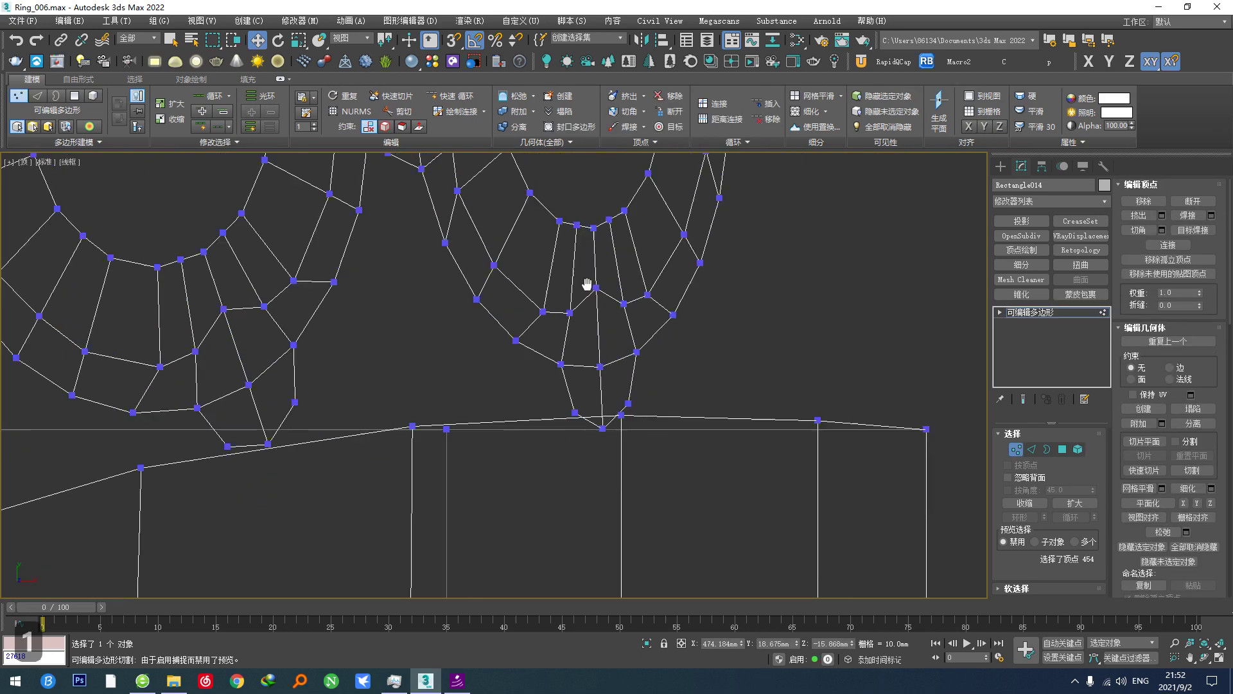
Bring the outermost ring's tip vertex and the band's edge vertex together and target-weld them.
{"action": "left_click_drag", "start_coordinate": [645, 434], "coordinate": [592, 369]}
{"action": "scroll", "coordinate": [599, 380], "scroll_direction": "down", "scroll_amount": 2}
{"action": "middle_click_drag", "start_coordinate": [607, 388], "coordinate": [430, 286], "text": "alt"}
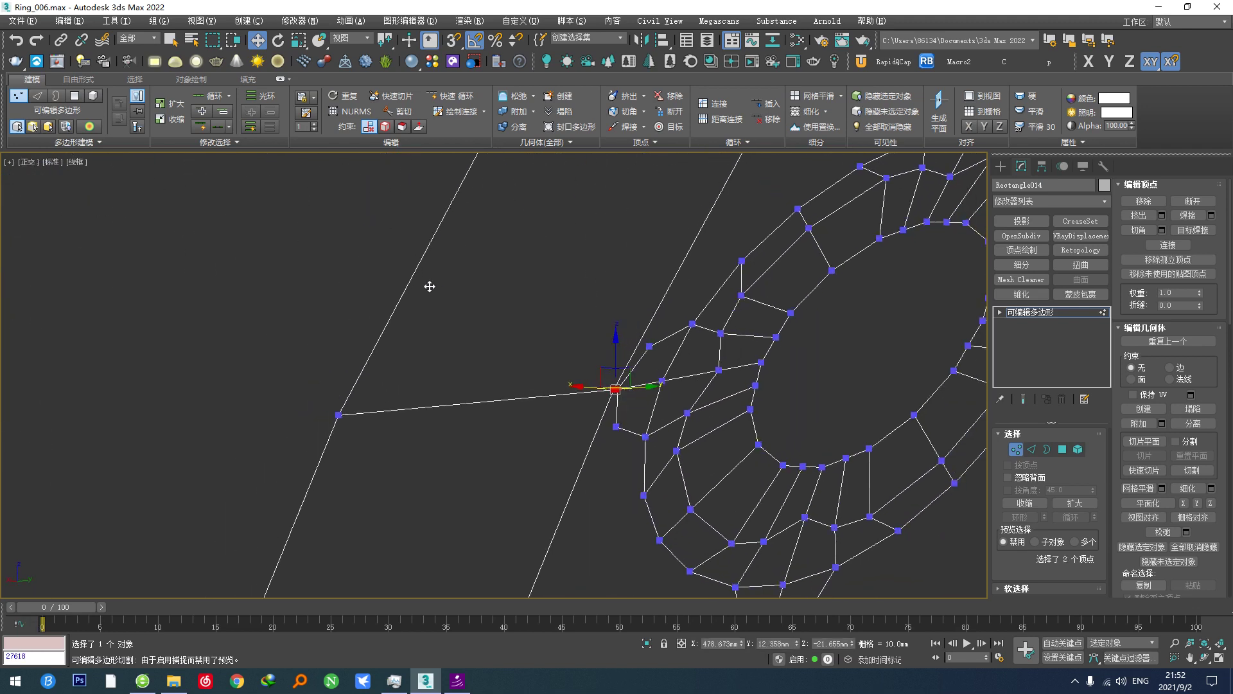
{"action": "key", "text": "alt+m"}
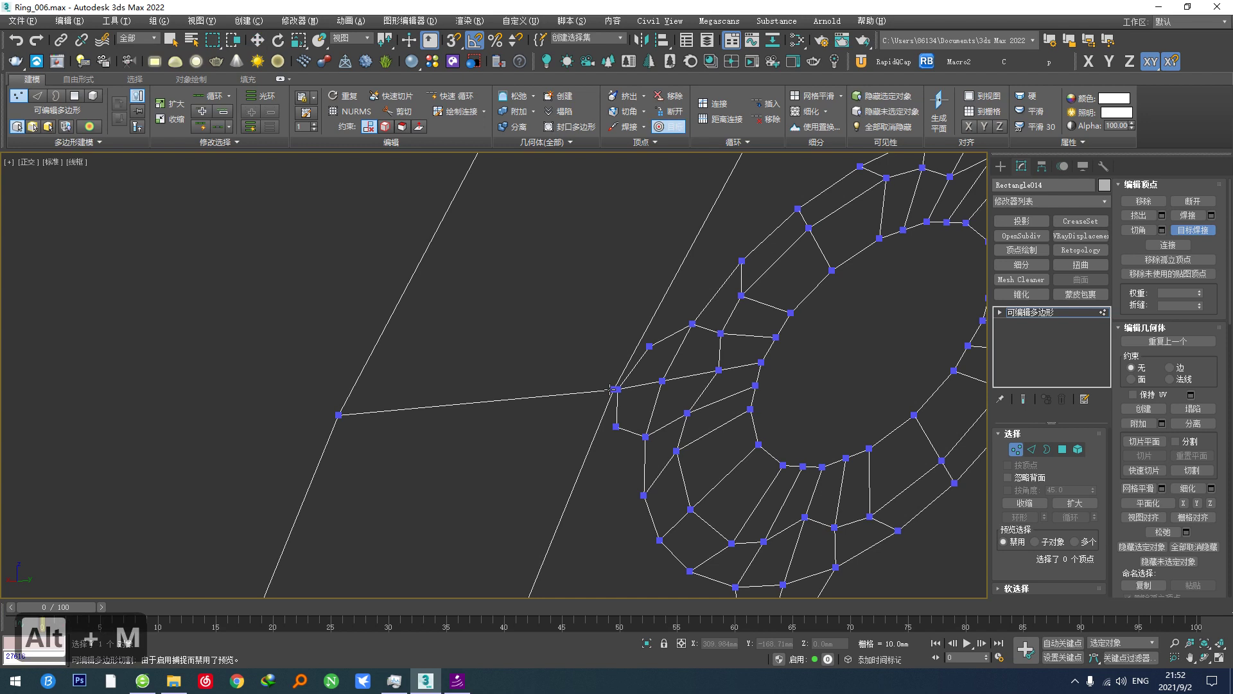
{"action": "right_click", "coordinate": [603, 403]}
Even out the band's cross edges on both sides of the welded ring tip.
{"action": "scroll", "coordinate": [601, 402], "scroll_direction": "down", "scroll_amount": 5}
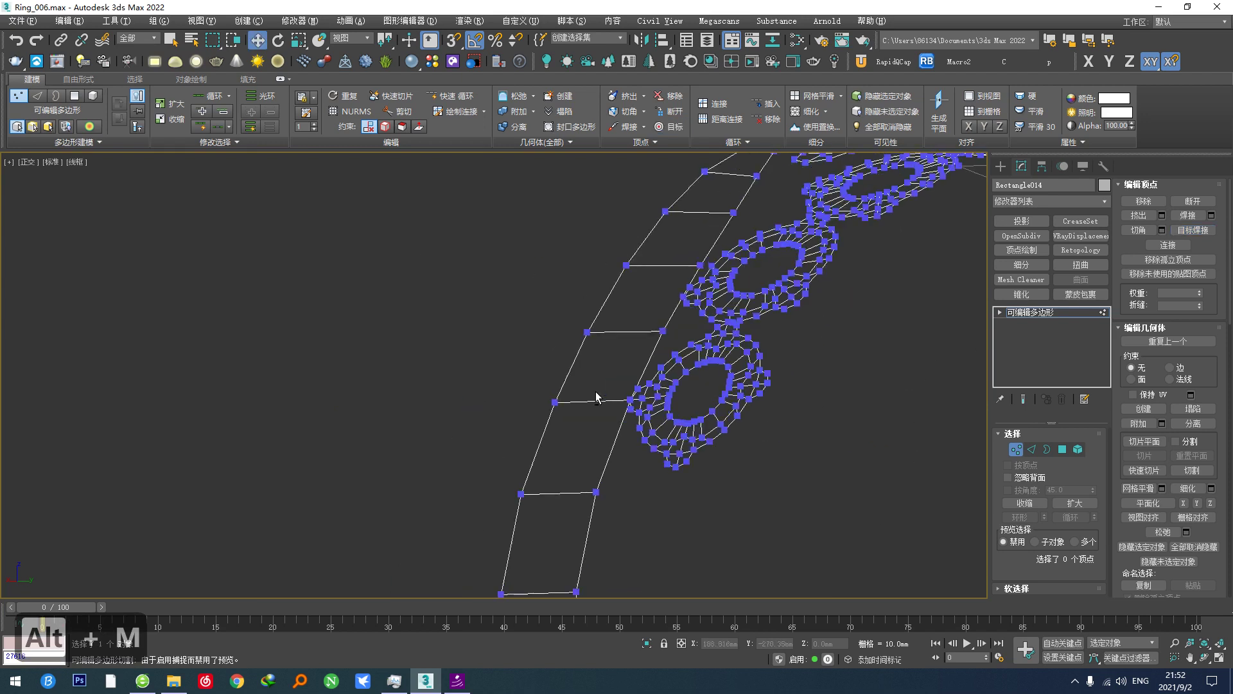
{"action": "middle_click_drag", "start_coordinate": [598, 395], "coordinate": [687, 392], "text": "alt"}
{"action": "key", "text": "2"}
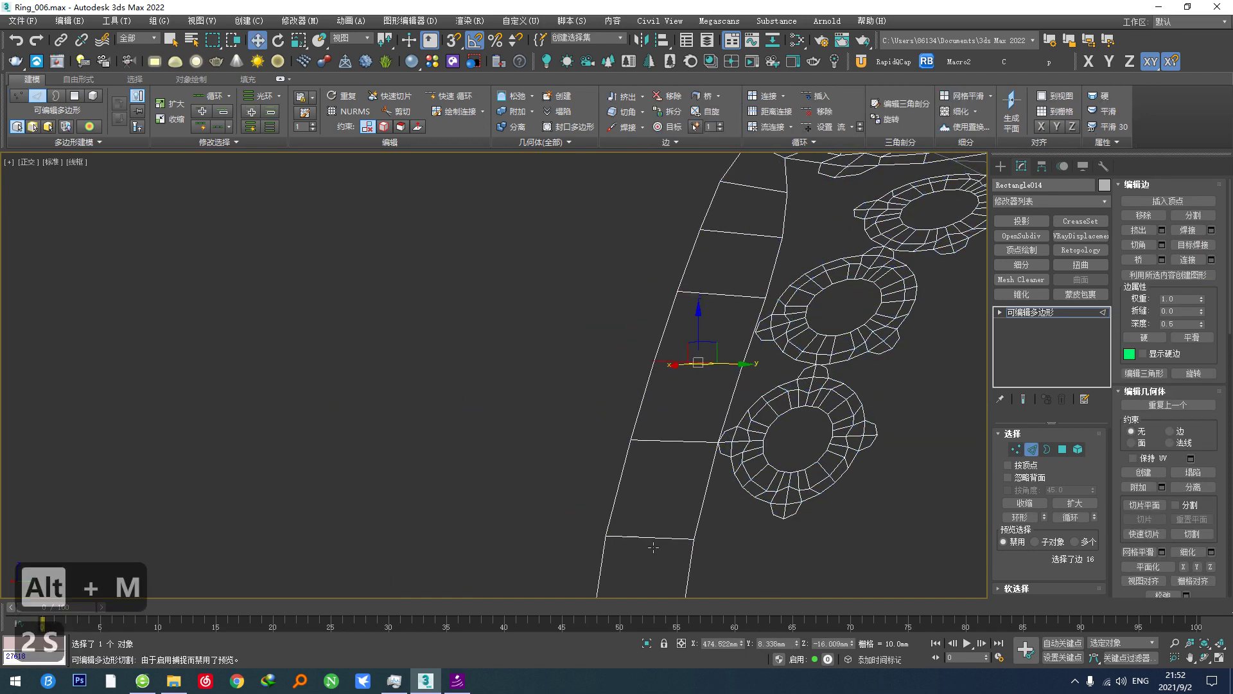
{"action": "left_click", "coordinate": [654, 539]}
{"action": "key", "text": "s"}
{"action": "middle_click_drag", "start_coordinate": [656, 540], "coordinate": [629, 492]}
Add a vertex on the band's edge just beside the welded ring tip.
{"action": "scroll", "coordinate": [638, 406], "scroll_direction": "up", "scroll_amount": 3}
{"action": "scroll", "coordinate": [760, 388], "scroll_direction": "up", "scroll_amount": 3}
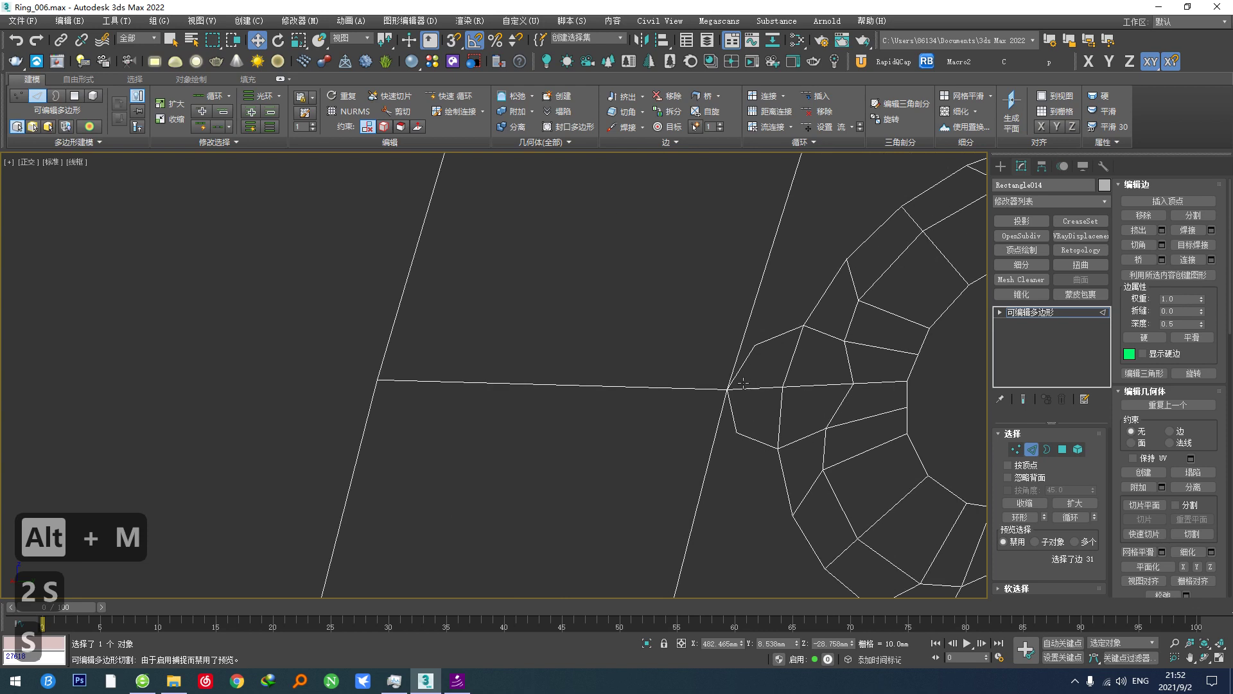
{"action": "left_click", "coordinate": [459, 113]}
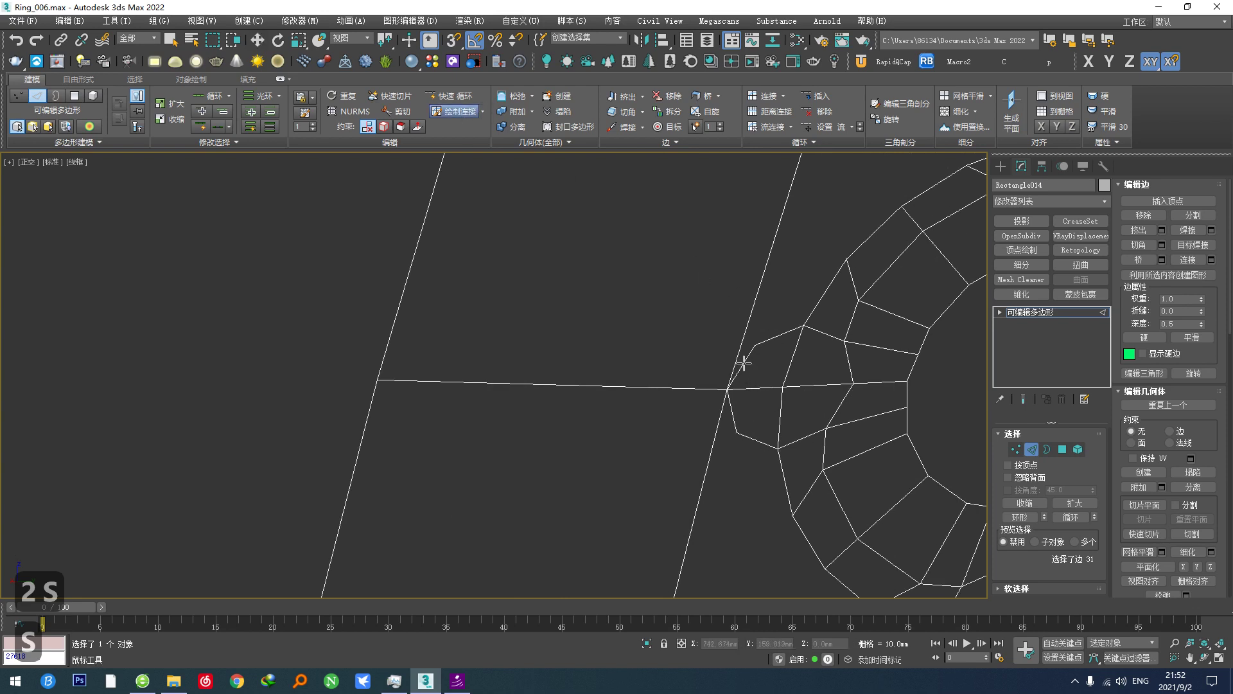
{"action": "scroll", "coordinate": [727, 363], "scroll_direction": "up", "scroll_amount": 4}
{"action": "right_click", "coordinate": [715, 353]}
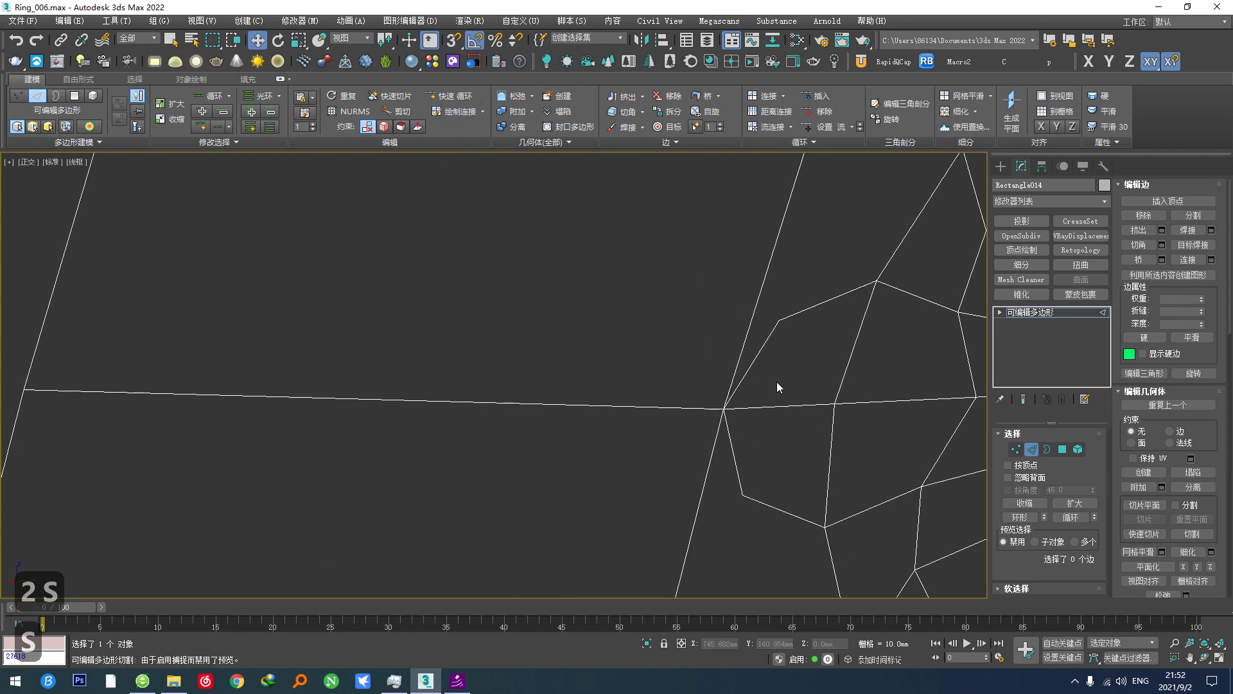
{"action": "key", "text": "1"}
{"action": "left_click_drag", "start_coordinate": [692, 338], "coordinate": [787, 395]}
{"action": "key", "text": "alt+f"}
{"action": "scroll", "coordinate": [769, 390], "scroll_direction": "down", "scroll_amount": 3}
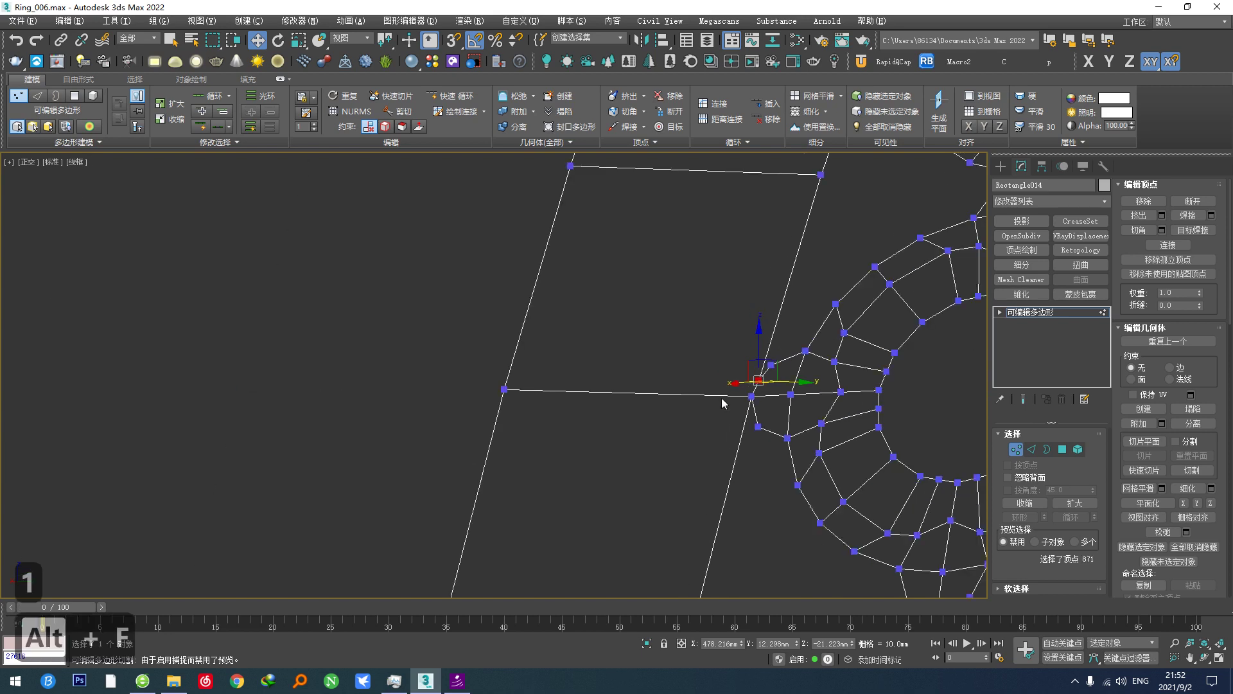
Apply a Symmetry modifier to the combined ring mesh, mirroring only across the X axis.
{"action": "middle_click_drag", "start_coordinate": [722, 398], "coordinate": [749, 362], "text": "alt"}
{"action": "scroll", "coordinate": [816, 429], "scroll_direction": "down", "scroll_amount": 6}
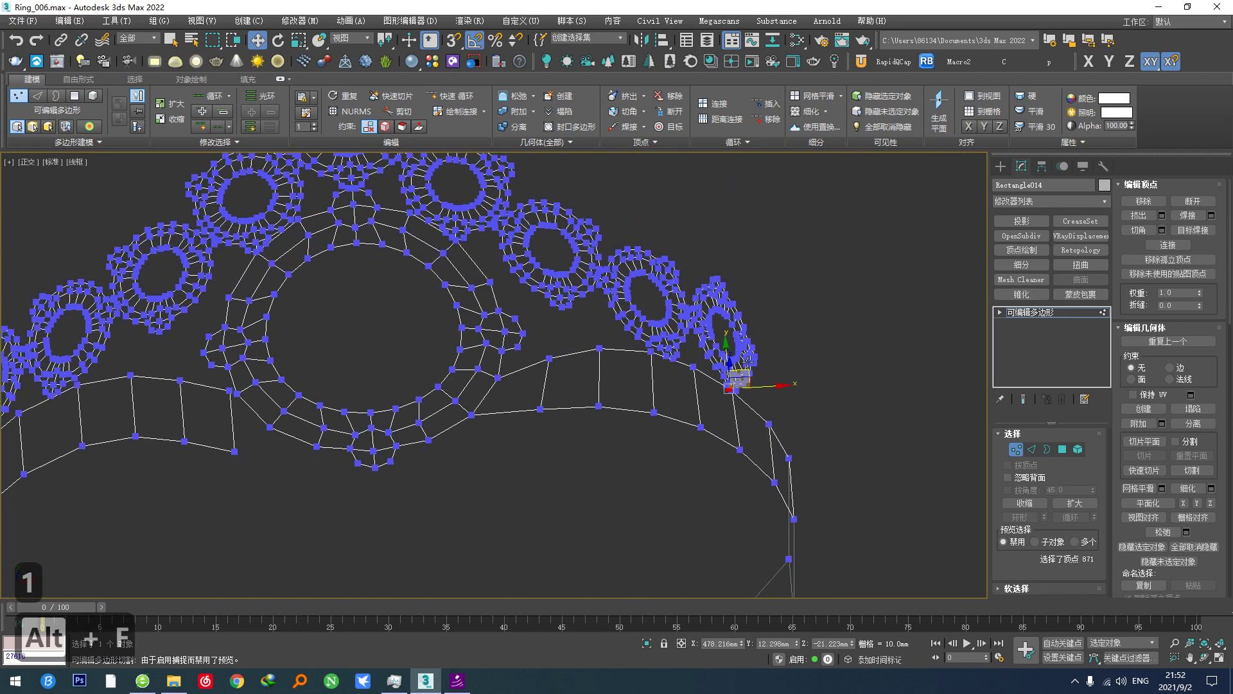
{"action": "scroll", "coordinate": [771, 377], "scroll_direction": "up", "scroll_amount": 4}
{"action": "key", "text": "1"}
{"action": "scroll", "coordinate": [781, 437], "scroll_direction": "down", "scroll_amount": 5}
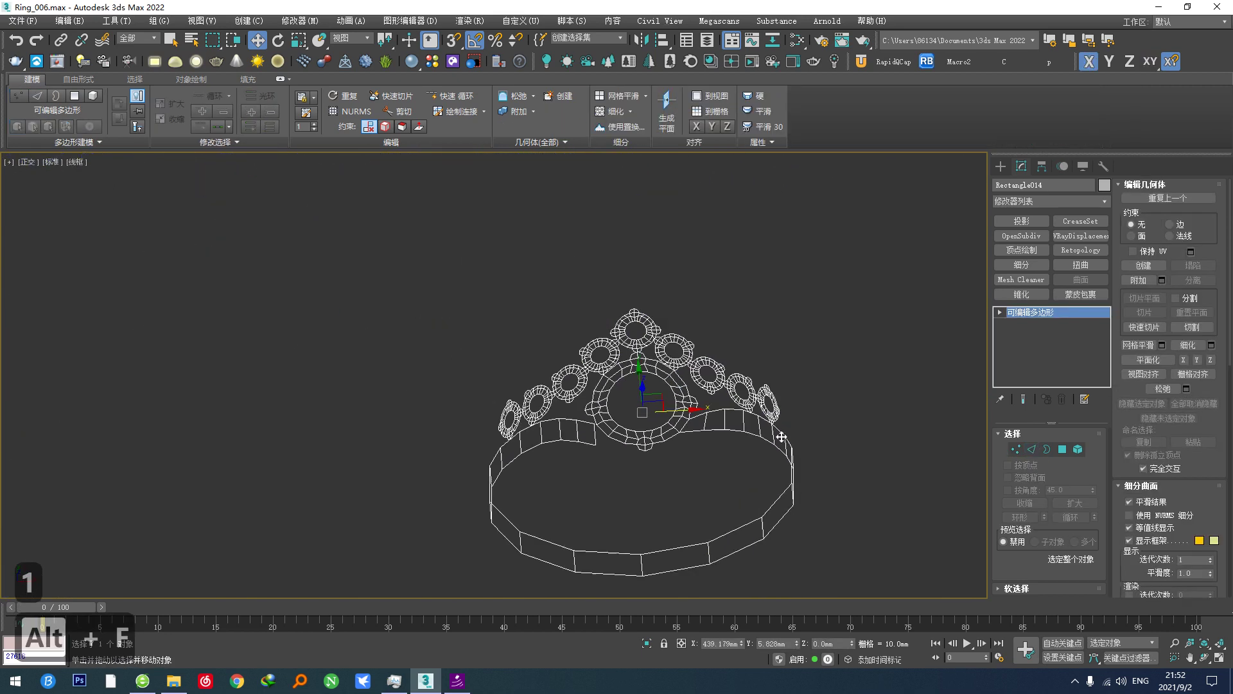
{"action": "right_click", "coordinate": [736, 446]}
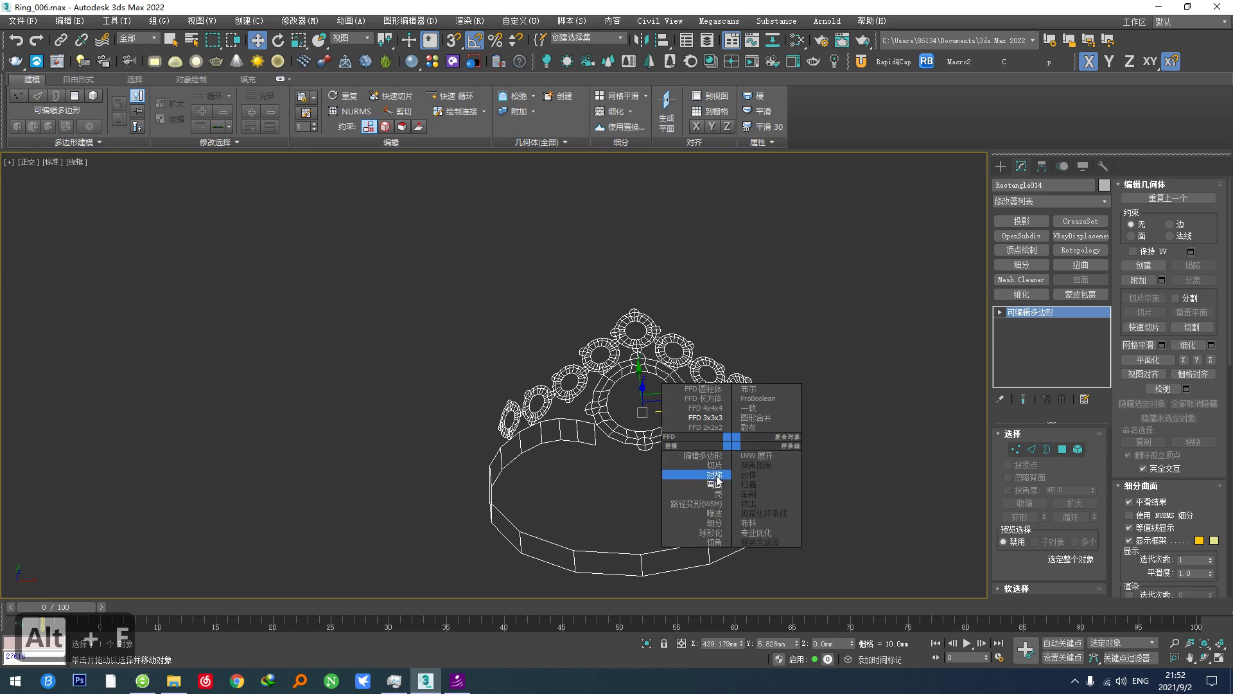
{"action": "left_click", "coordinate": [720, 474]}
{"action": "left_click", "coordinate": [1030, 474]}
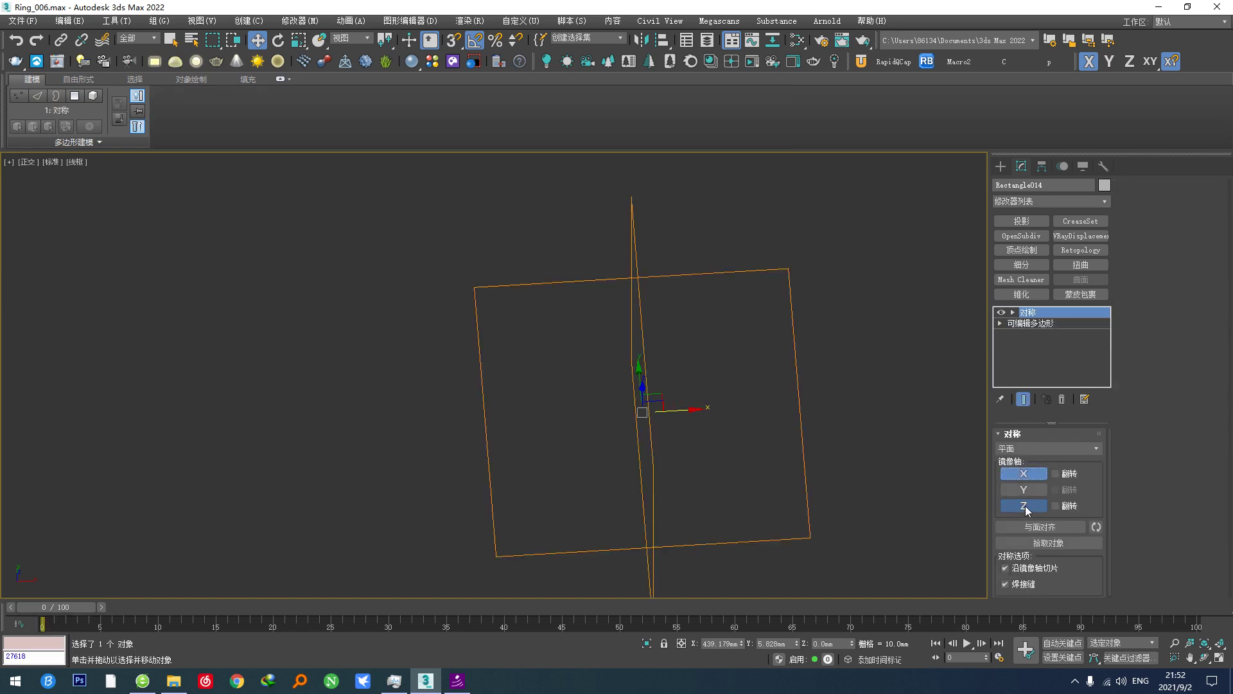
{"action": "left_click", "coordinate": [1026, 506]}
Clone the symmetric ring as the copy Rectangle017 and collapse the original into an editable poly.
{"action": "scroll", "coordinate": [626, 451], "scroll_direction": "down", "scroll_amount": 5}
{"action": "middle_click_drag", "start_coordinate": [623, 449], "coordinate": [508, 441]}
{"action": "left_click_drag", "start_coordinate": [426, 416], "coordinate": [959, 416], "text": "shift"}
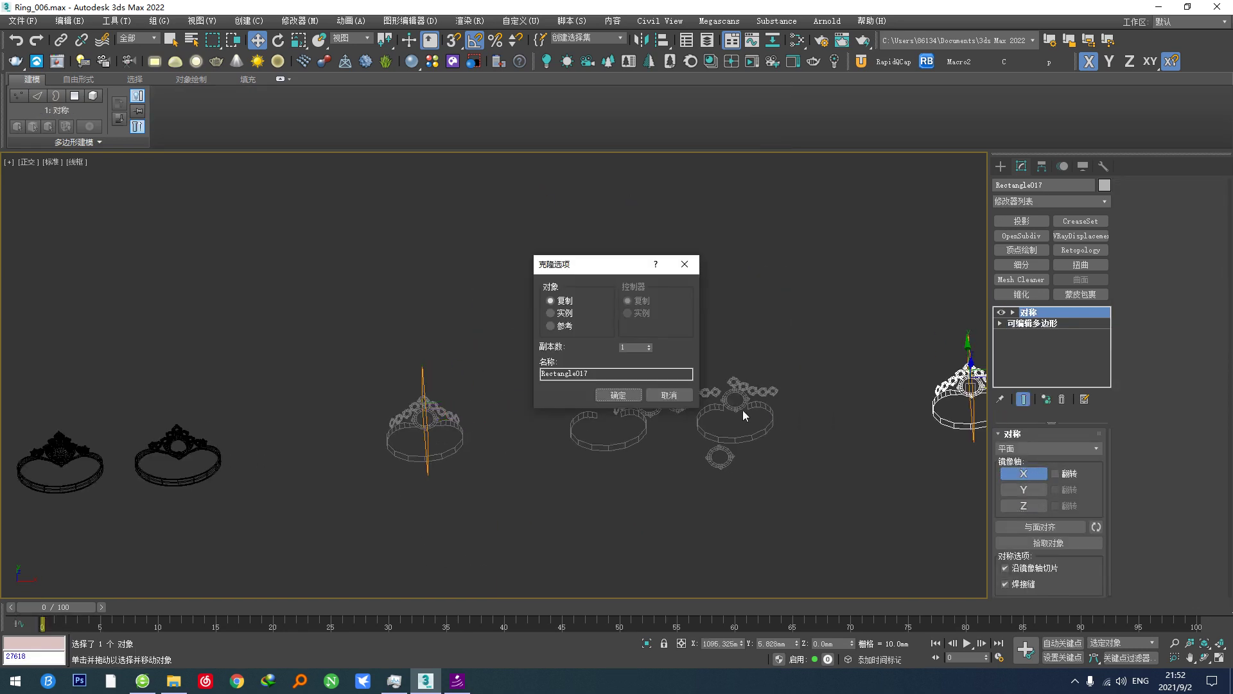
{"action": "left_click", "coordinate": [612, 395]}
{"action": "left_click", "coordinate": [450, 434]}
{"action": "key", "text": "F5"}
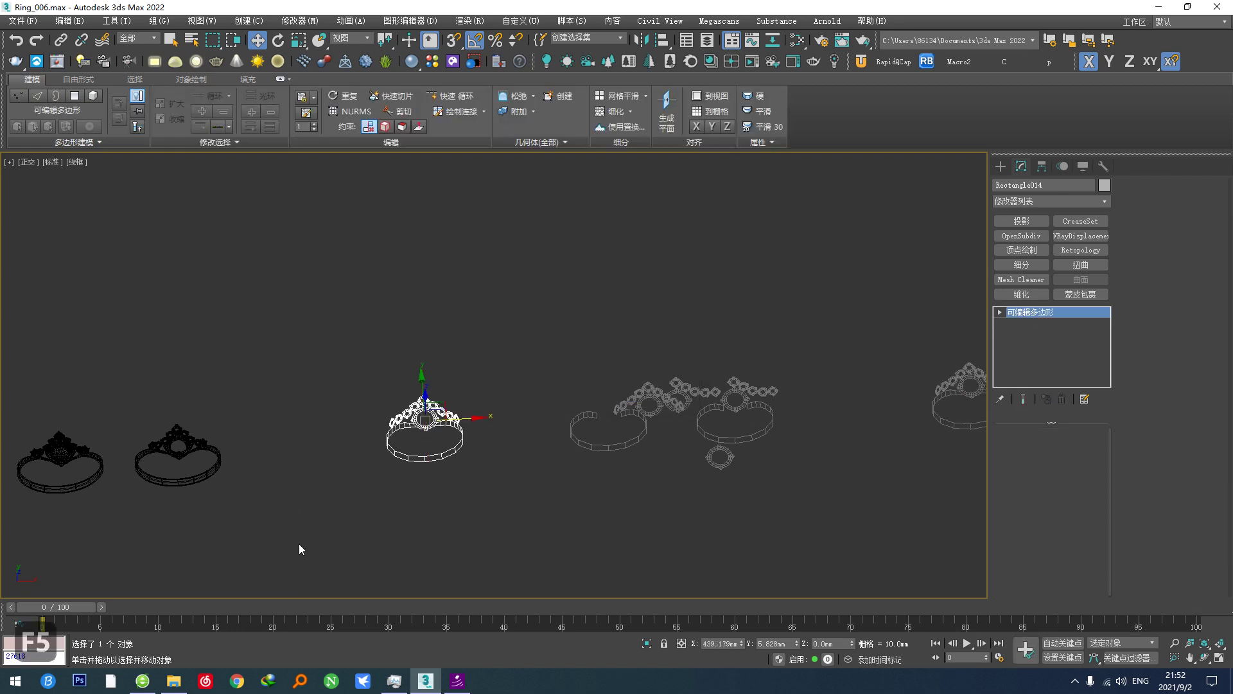
Show the ring shaded with its edges and apply a Shell modifier to it.
{"action": "key", "text": "F3"}
{"action": "scroll", "coordinate": [469, 352], "scroll_direction": "up", "scroll_amount": 8}
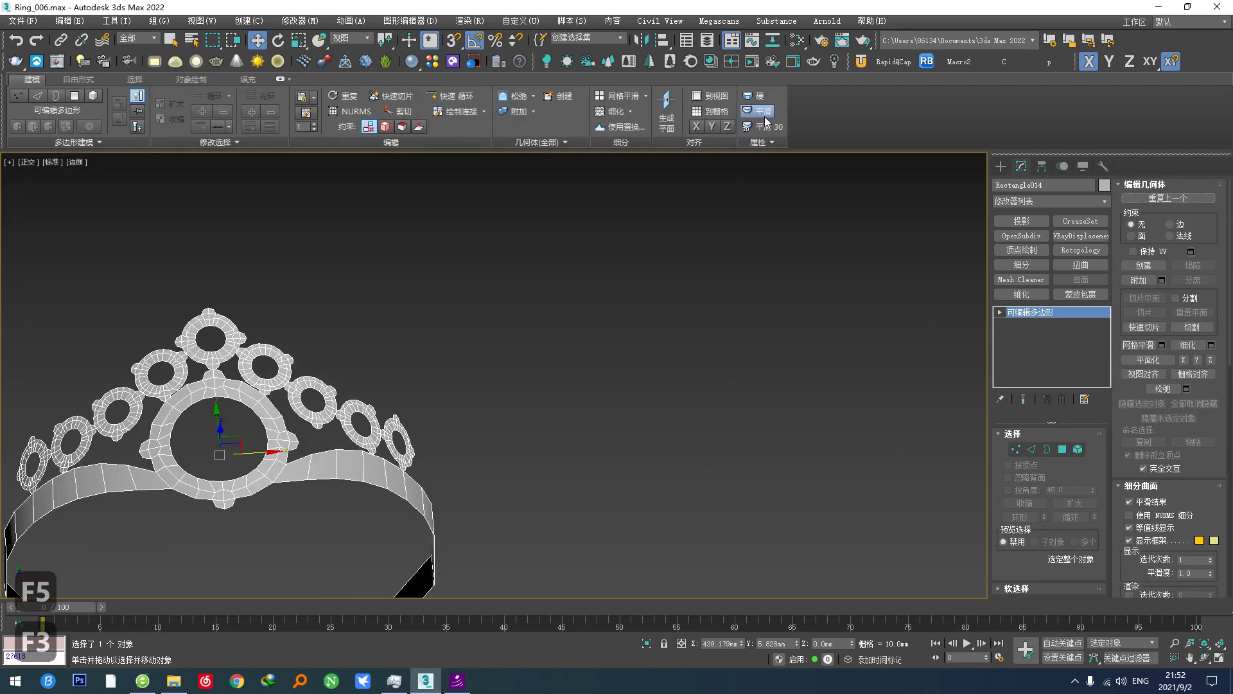
{"action": "scroll", "coordinate": [506, 315], "scroll_direction": "down", "scroll_amount": 3}
{"action": "right_click", "coordinate": [506, 314]}
{"action": "left_click", "coordinate": [493, 363]}
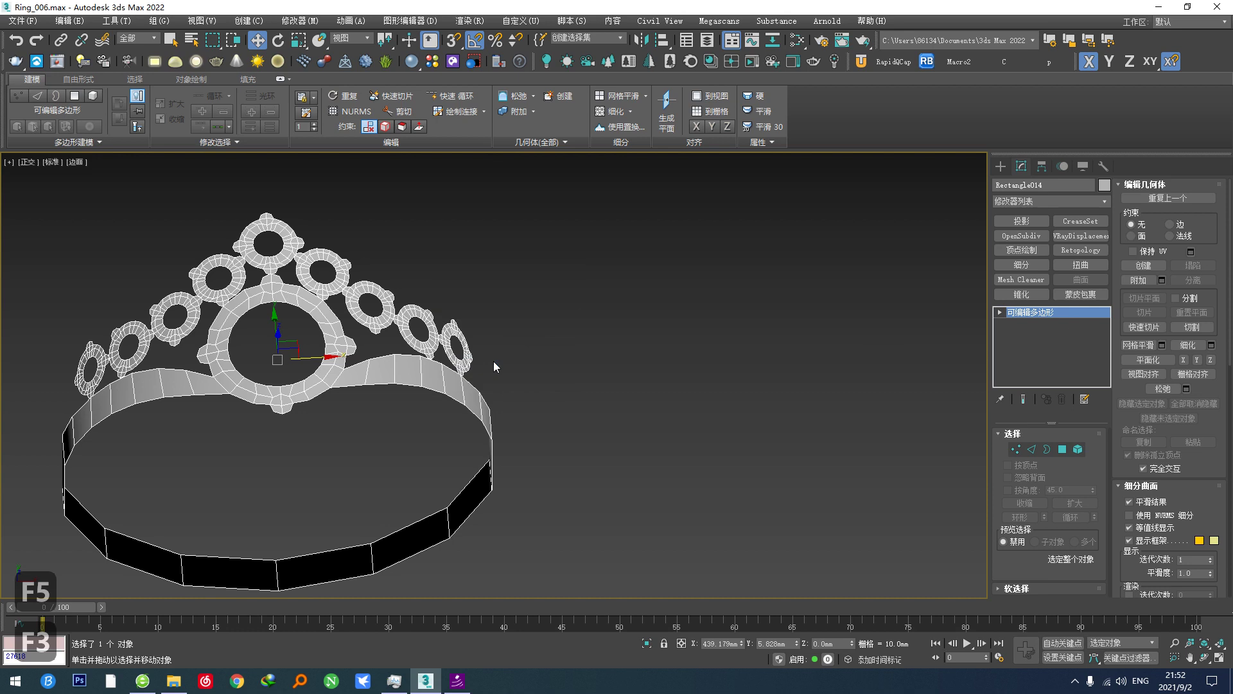
{"action": "middle_click_drag", "start_coordinate": [360, 369], "coordinate": [319, 329], "text": "alt"}
{"action": "scroll", "coordinate": [321, 289], "scroll_direction": "up", "scroll_amount": 4}
{"action": "scroll", "coordinate": [448, 333], "scroll_direction": "up", "scroll_amount": 2}
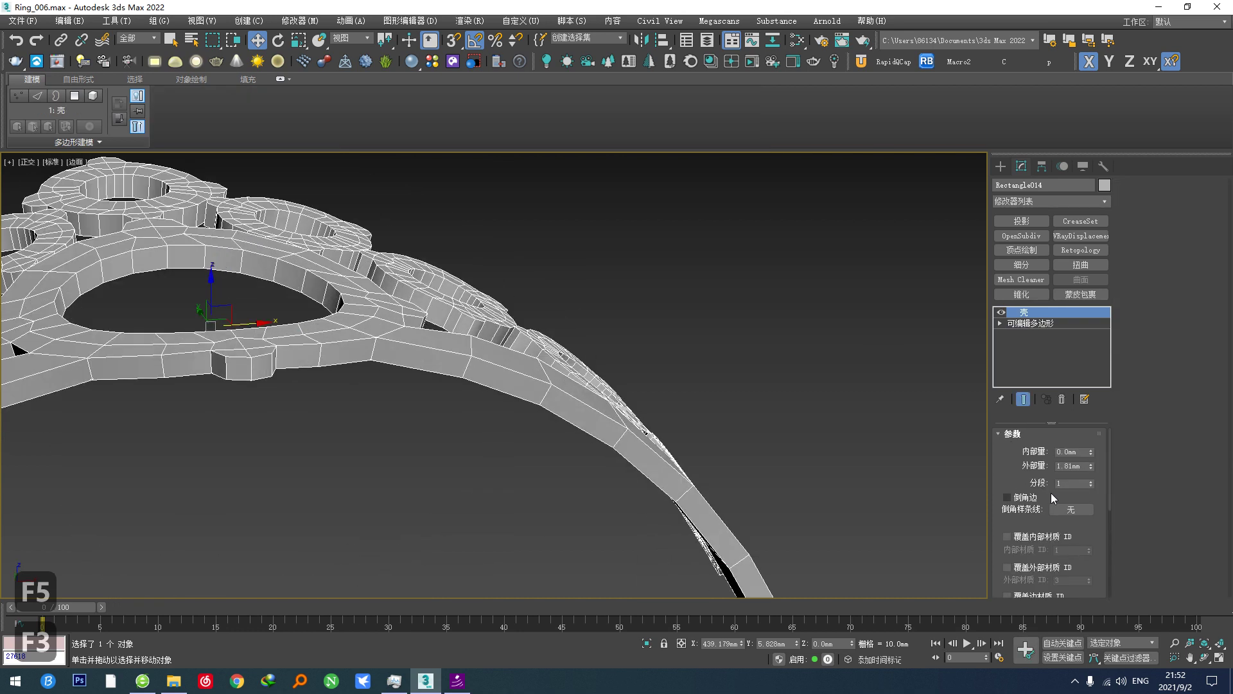
Set the shell's outer amount to 2.6 mm and collapse the ring into an editable poly.
{"action": "left_click_drag", "start_coordinate": [1090, 469], "coordinate": [1090, 445]}
{"action": "scroll", "coordinate": [444, 422], "scroll_direction": "down", "scroll_amount": 2}
{"action": "middle_click_drag", "start_coordinate": [443, 422], "coordinate": [345, 331], "text": "alt"}
{"action": "scroll", "coordinate": [292, 345], "scroll_direction": "up", "scroll_amount": 3}
{"action": "left_click_drag", "start_coordinate": [1092, 465], "coordinate": [1087, 457]}
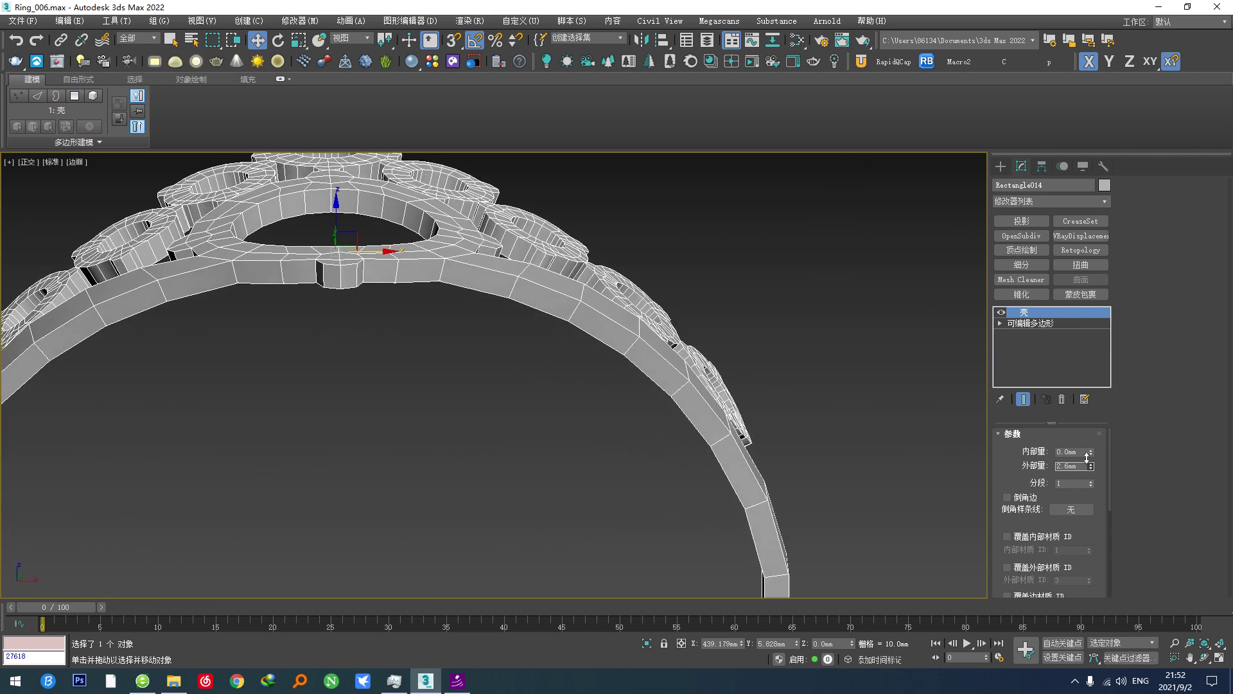
{"action": "scroll", "coordinate": [446, 365], "scroll_direction": "down", "scroll_amount": 2}
{"action": "middle_click_drag", "start_coordinate": [446, 365], "coordinate": [458, 317], "text": "alt"}
{"action": "scroll", "coordinate": [455, 437], "scroll_direction": "down", "scroll_amount": 3}
{"action": "key", "text": "F5"}
Connect the cross edges on the band's inner face with a new lengthwise edge line through its middle.
{"action": "middle_click_drag", "start_coordinate": [799, 451], "coordinate": [421, 370], "text": "alt"}
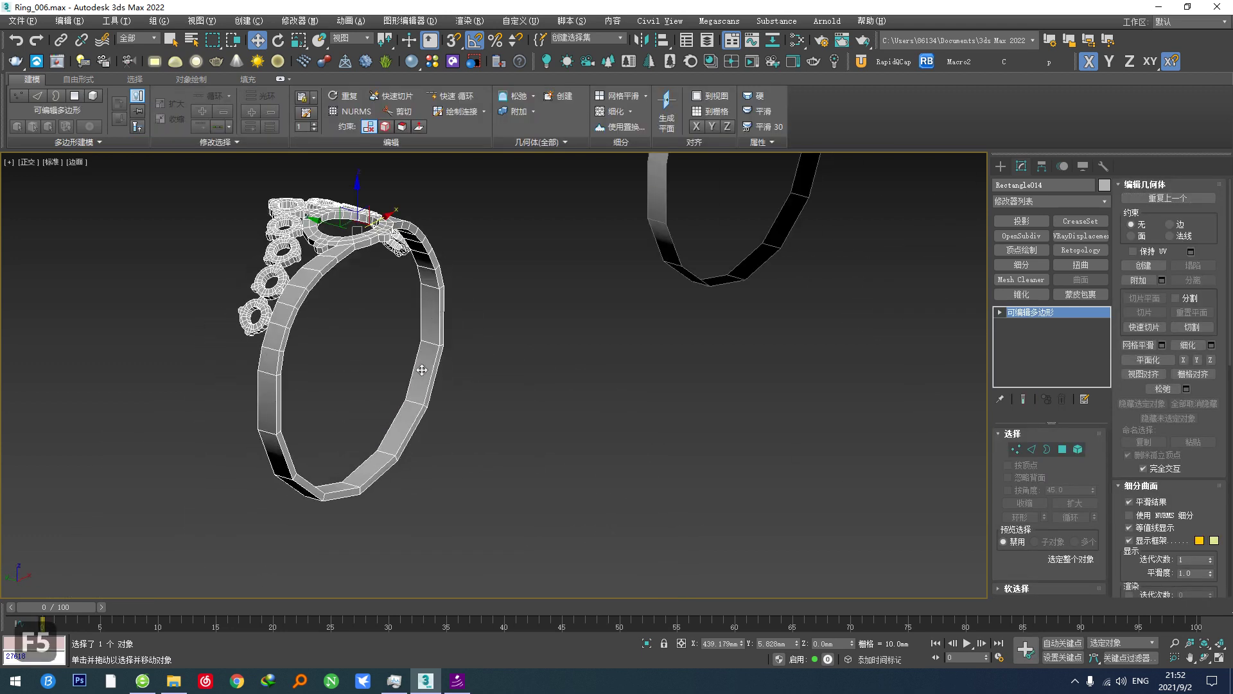
{"action": "left_click", "coordinate": [1032, 449]}
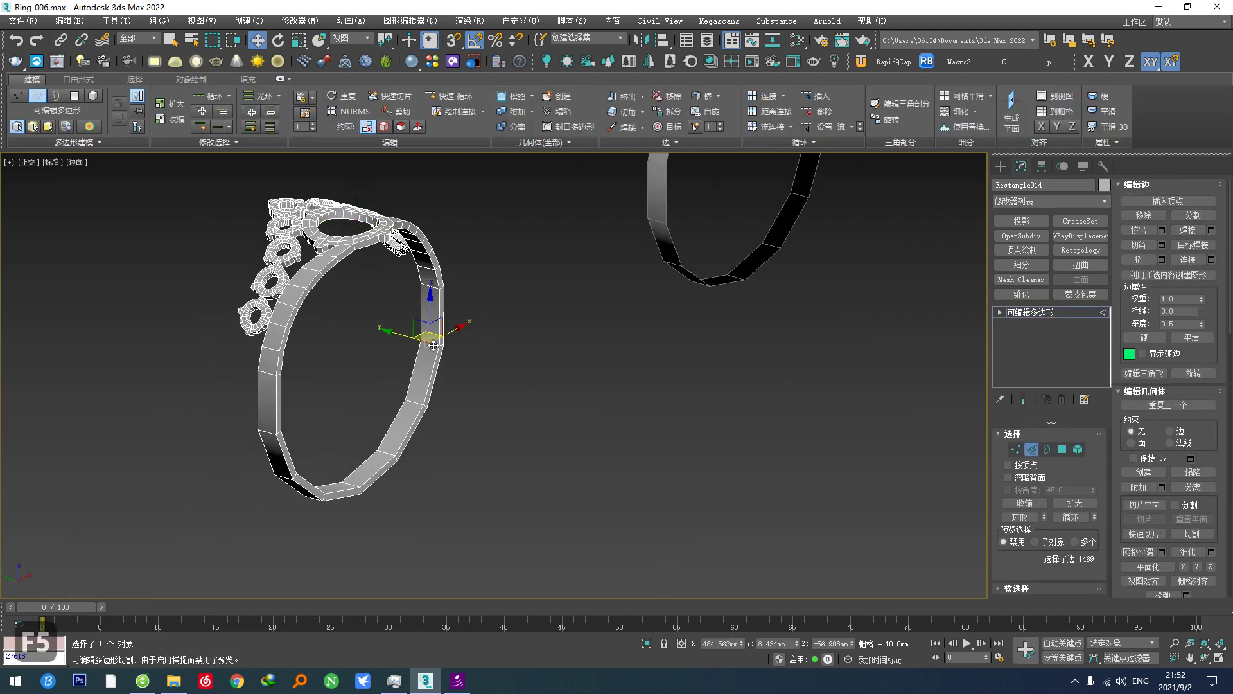
{"action": "key", "text": "alt+r"}
{"action": "middle_click_drag", "start_coordinate": [434, 345], "coordinate": [483, 274], "text": "alt"}
{"action": "middle_click_drag", "start_coordinate": [399, 315], "coordinate": [302, 316], "text": "alt"}
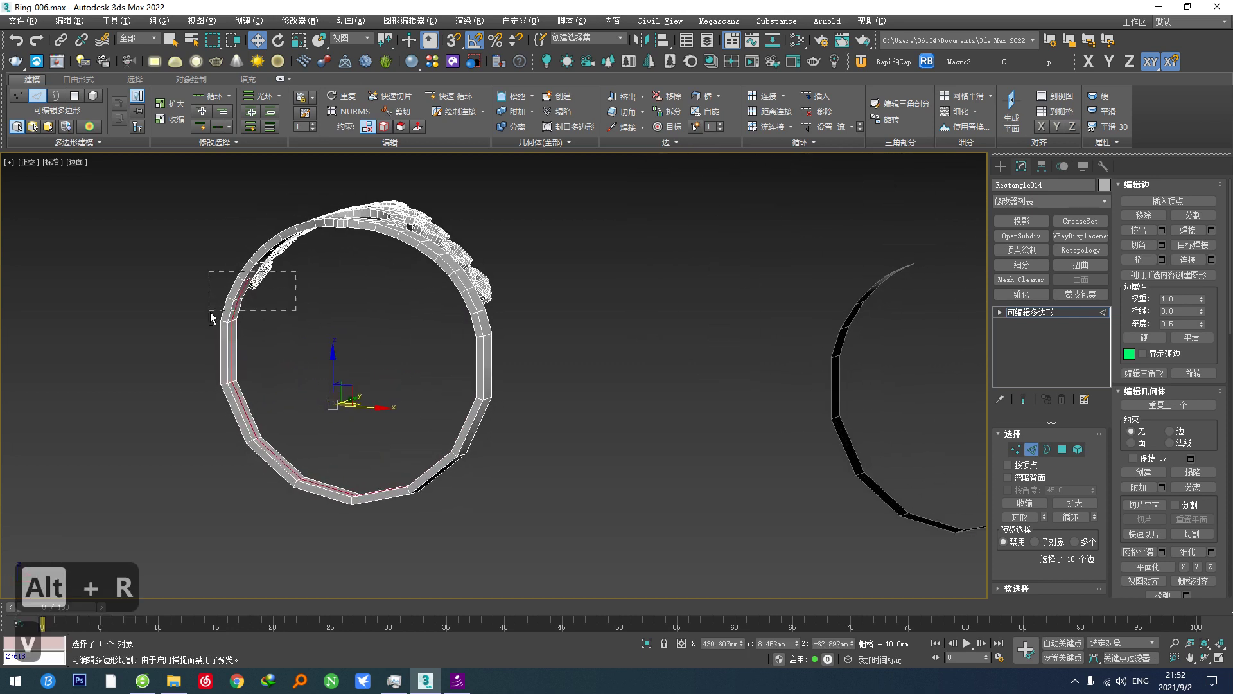
Limit the selection to the eight lower inner band edges and move them slightly inward with the Normal constraint.
{"action": "left_click_drag", "start_coordinate": [210, 313], "coordinate": [209, 312], "text": "alt"}
{"action": "middle_click_drag", "start_coordinate": [222, 312], "coordinate": [334, 302], "text": "alt"}
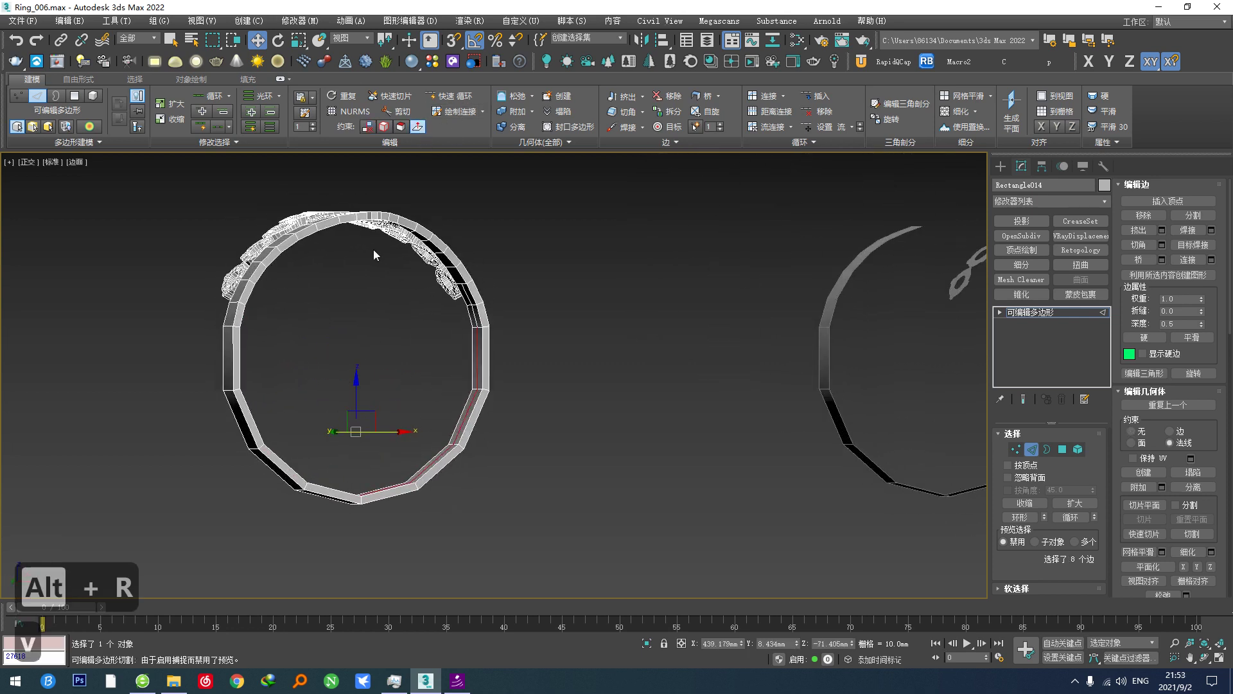
{"action": "scroll", "coordinate": [358, 395], "scroll_direction": "up", "scroll_amount": 3}
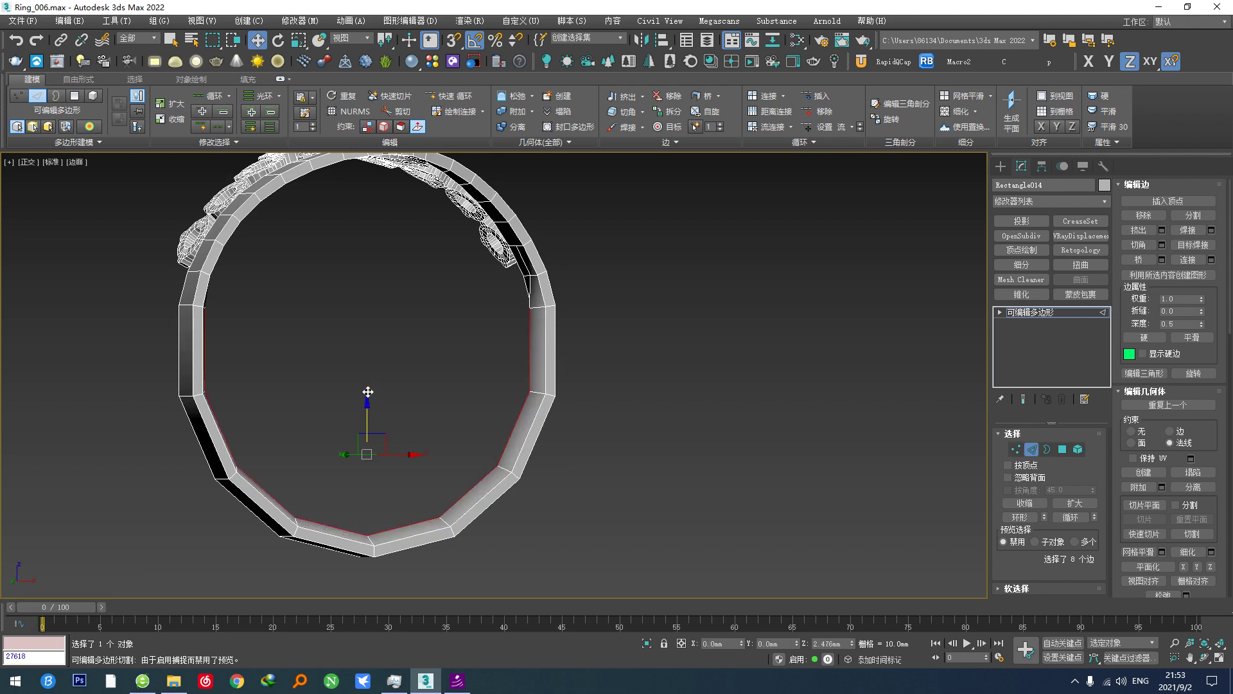
{"action": "key", "text": "f"}
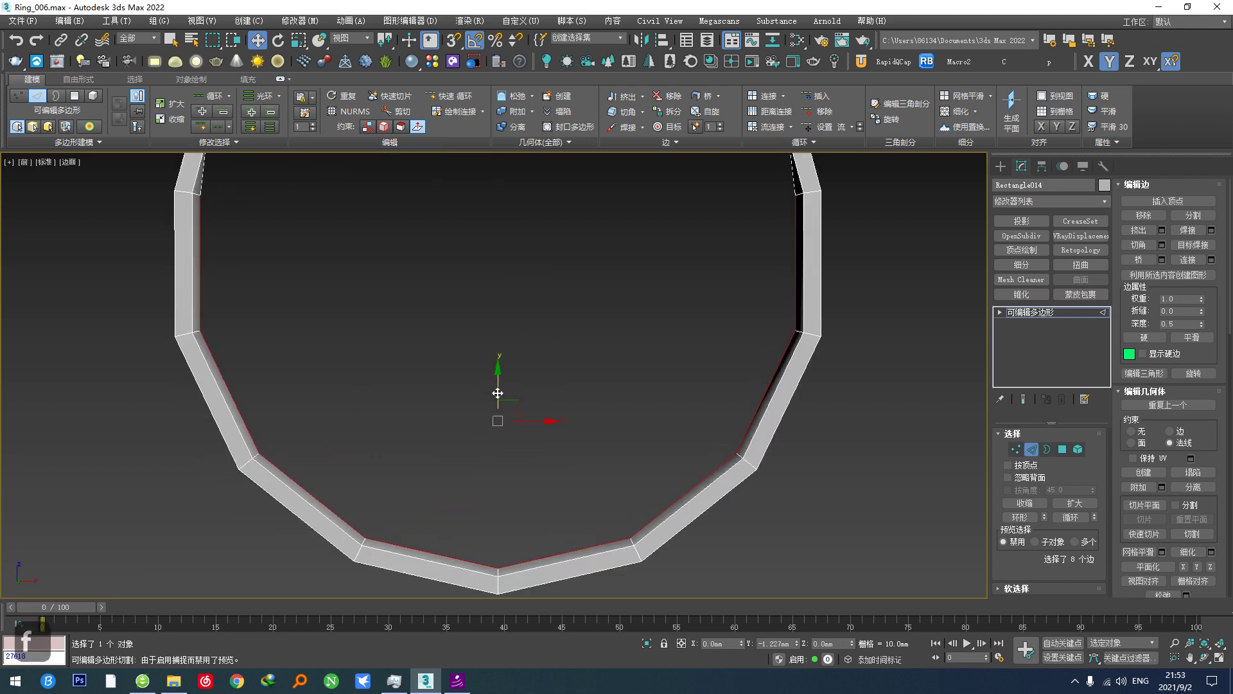
{"action": "left_click_drag", "start_coordinate": [498, 389], "coordinate": [498, 392]}
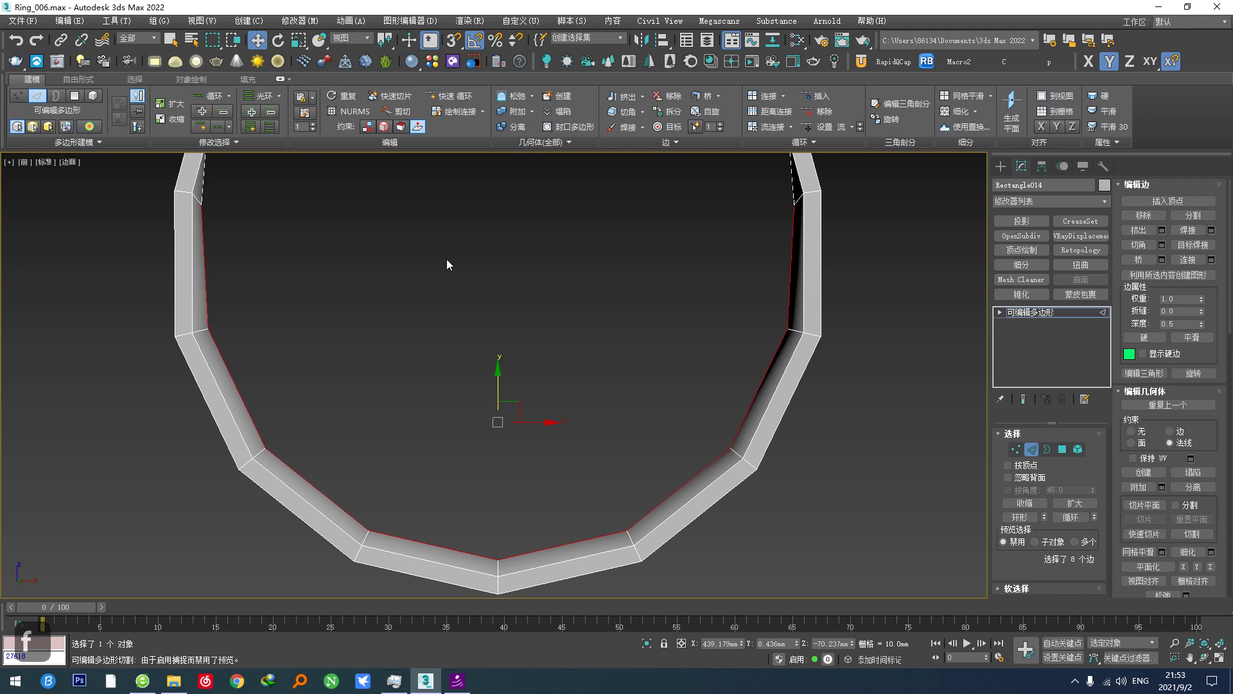
Examine the shelled ring's crown, centre setting and band from above and from several angles.
{"action": "scroll", "coordinate": [463, 353], "scroll_direction": "down", "scroll_amount": 5}
{"action": "middle_click_drag", "start_coordinate": [469, 358], "coordinate": [397, 480], "text": "alt"}
{"action": "key", "text": "ctrl+x"}
{"action": "scroll", "coordinate": [414, 453], "scroll_direction": "up", "scroll_amount": 3}
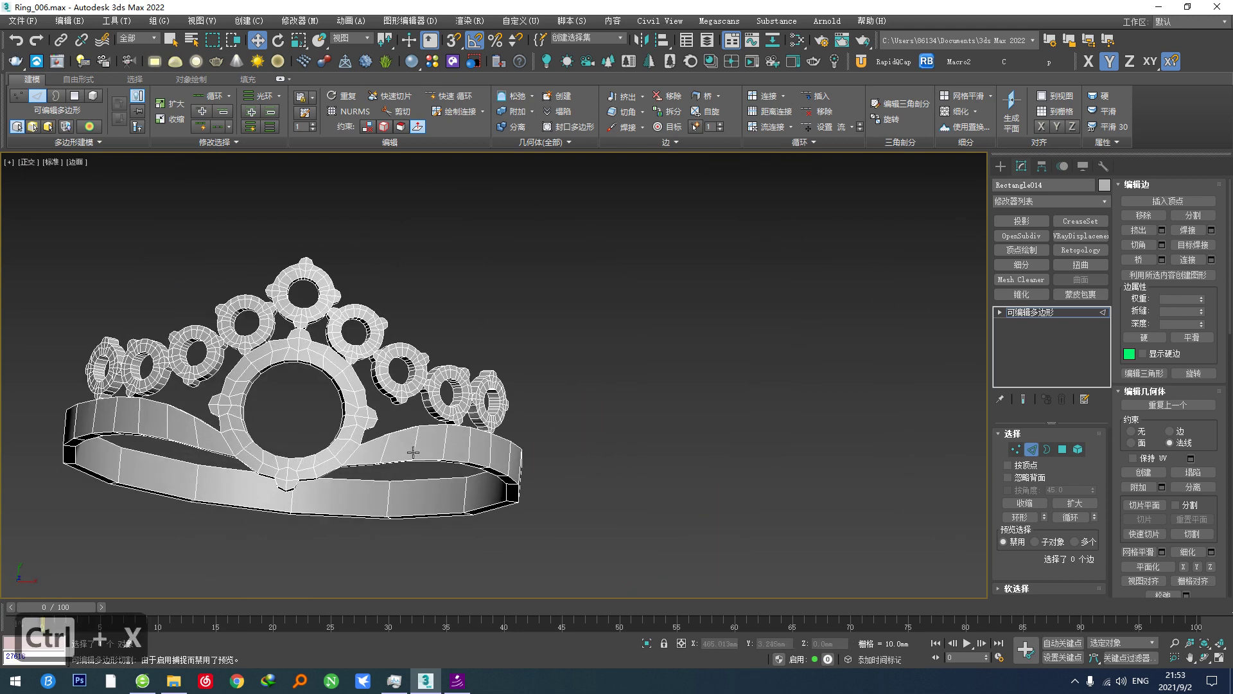
{"action": "key", "text": "t"}
{"action": "scroll", "coordinate": [706, 417], "scroll_direction": "up", "scroll_amount": 10}
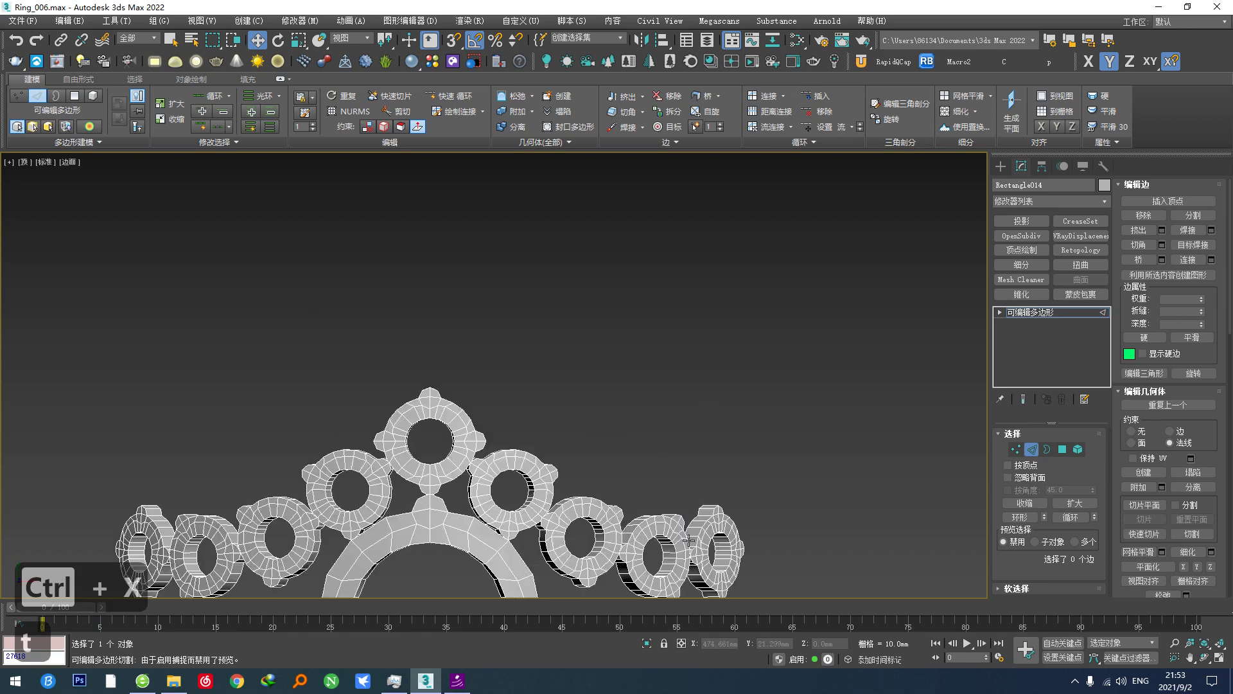
{"action": "scroll", "coordinate": [550, 473], "scroll_direction": "down", "scroll_amount": 2}
{"action": "key", "text": "ctrl+F1"}
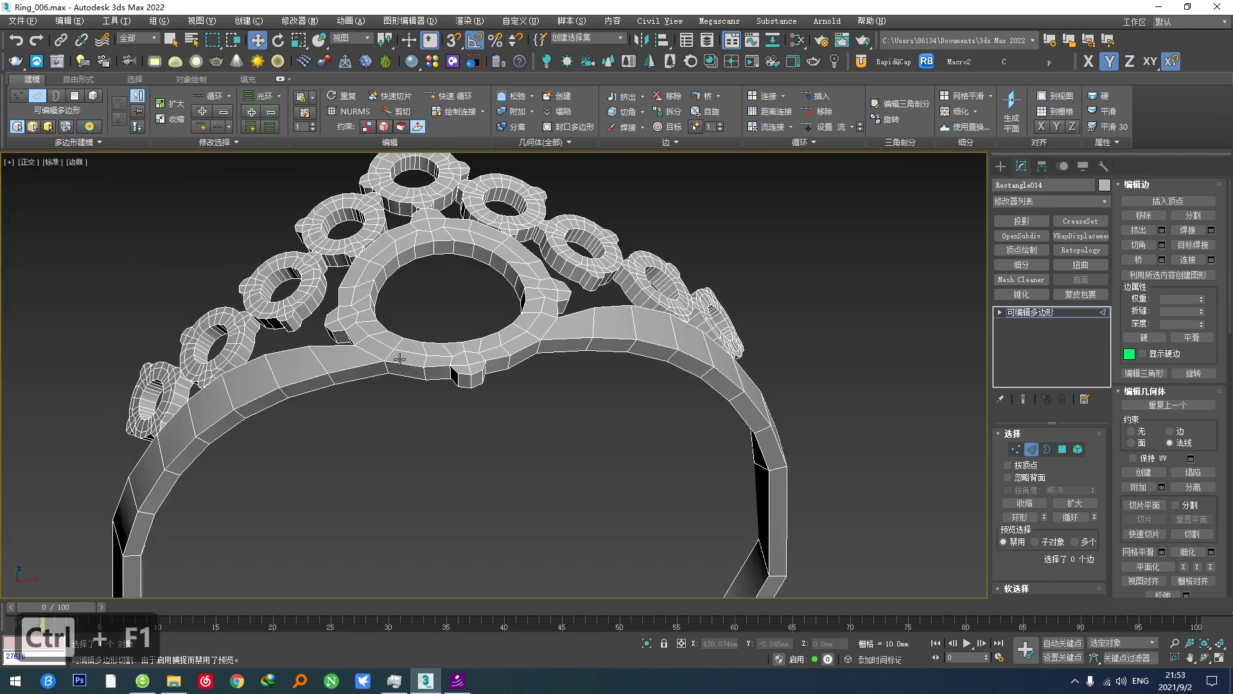
{"action": "scroll", "coordinate": [175, 408], "scroll_direction": "down", "scroll_amount": 5}
{"action": "scroll", "coordinate": [392, 403], "scroll_direction": "up", "scroll_amount": 5}
{"action": "middle_click_drag", "start_coordinate": [306, 422], "coordinate": [435, 411], "text": "alt"}
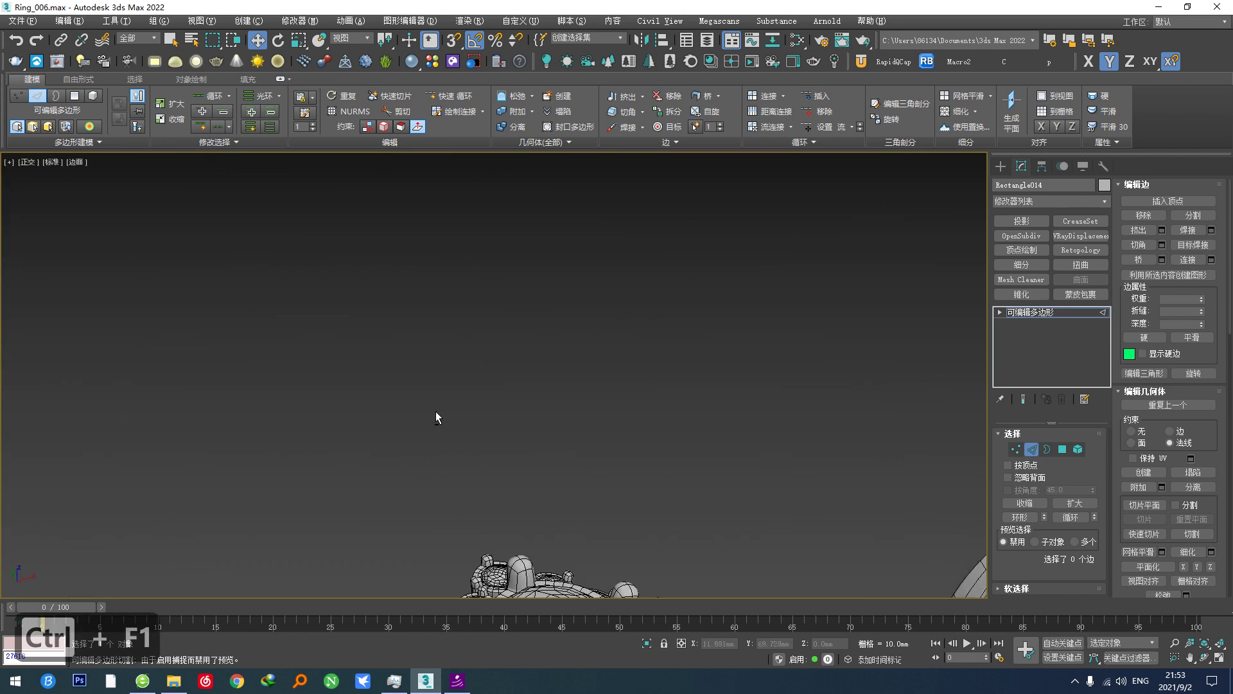
{"action": "scroll", "coordinate": [436, 411], "scroll_direction": "up", "scroll_amount": 5}
{"action": "scroll", "coordinate": [353, 432], "scroll_direction": "down", "scroll_amount": 5}
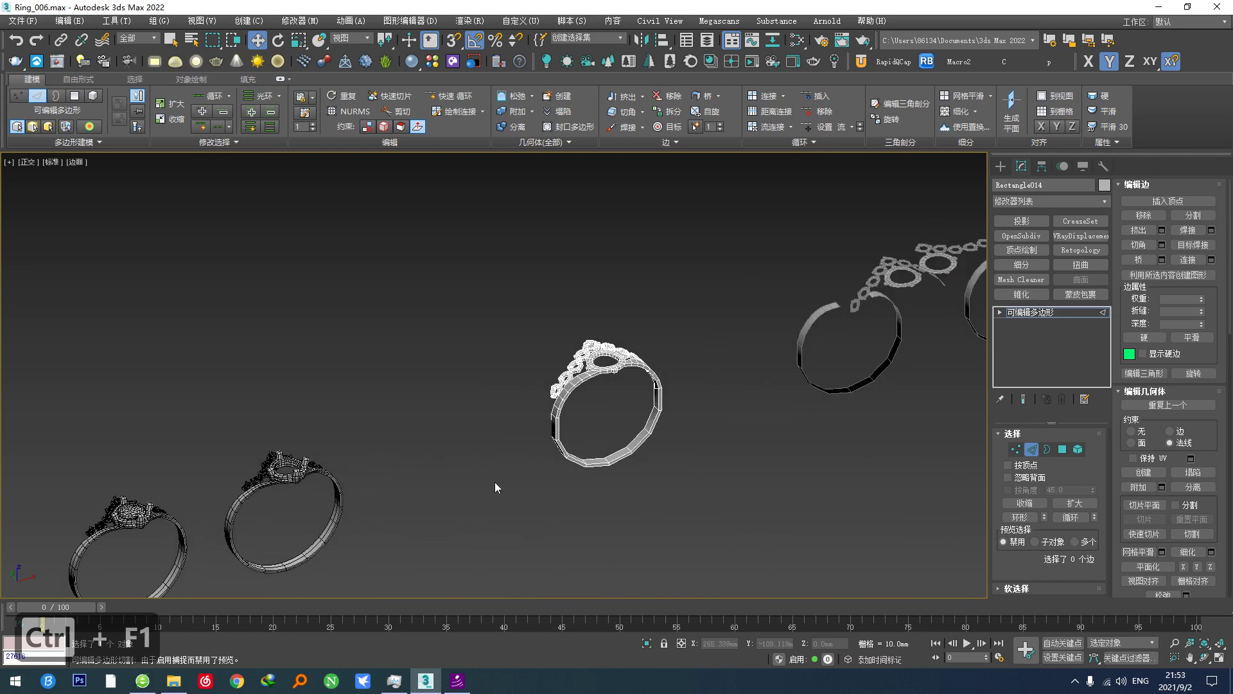
Select the polygons on the front face all around the centre setting's round rim.
{"action": "scroll", "coordinate": [561, 430], "scroll_direction": "up", "scroll_amount": 8}
{"action": "left_click", "coordinate": [1062, 449]}
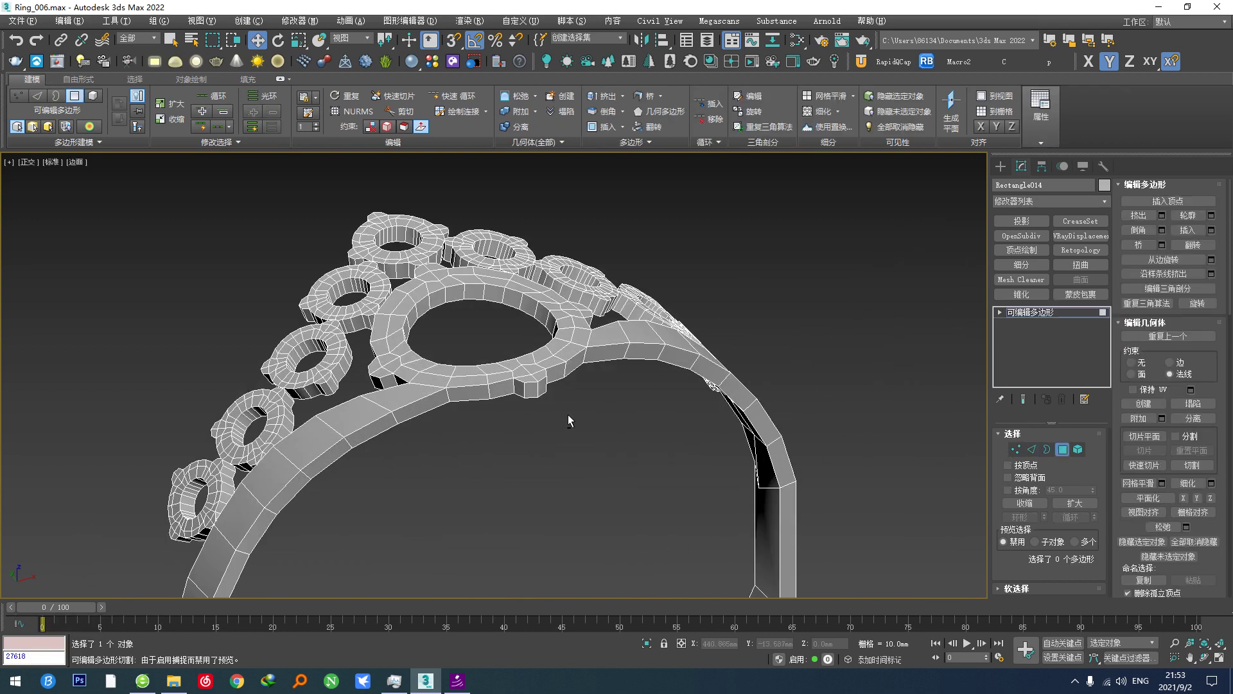
{"action": "middle_click_drag", "start_coordinate": [514, 412], "coordinate": [531, 404], "text": "alt"}
{"action": "scroll", "coordinate": [531, 405], "scroll_direction": "up", "scroll_amount": 5}
{"action": "left_click", "coordinate": [531, 405]}
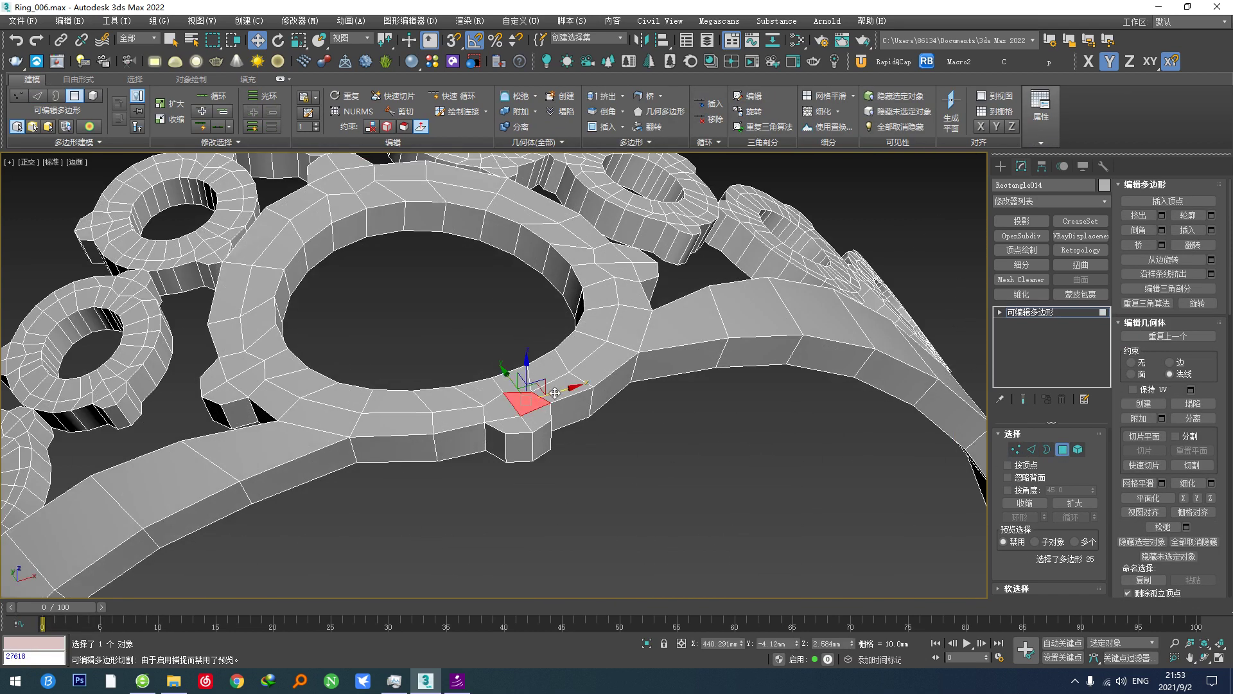
{"action": "left_click", "coordinate": [547, 408], "text": "shift"}
{"action": "left_click", "coordinate": [552, 369], "text": "shift"}
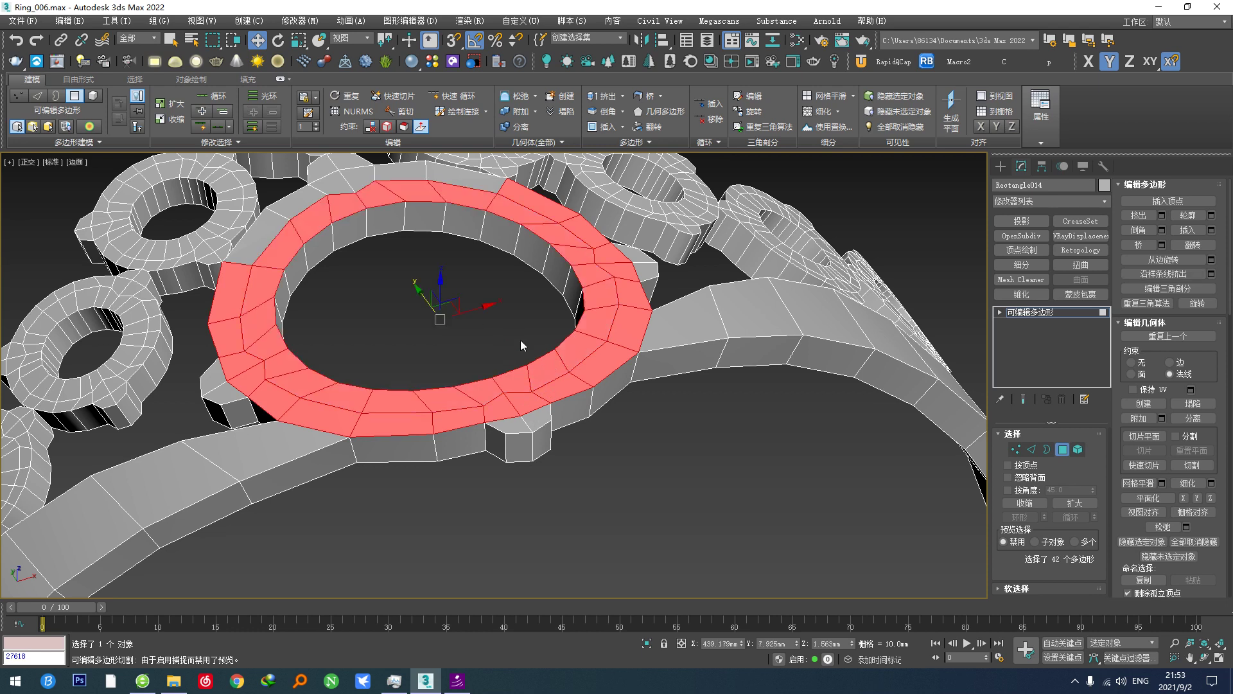
{"action": "middle_click_drag", "start_coordinate": [523, 345], "coordinate": [457, 454], "text": "alt"}
{"action": "scroll", "coordinate": [212, 341], "scroll_direction": "up", "scroll_amount": 6}
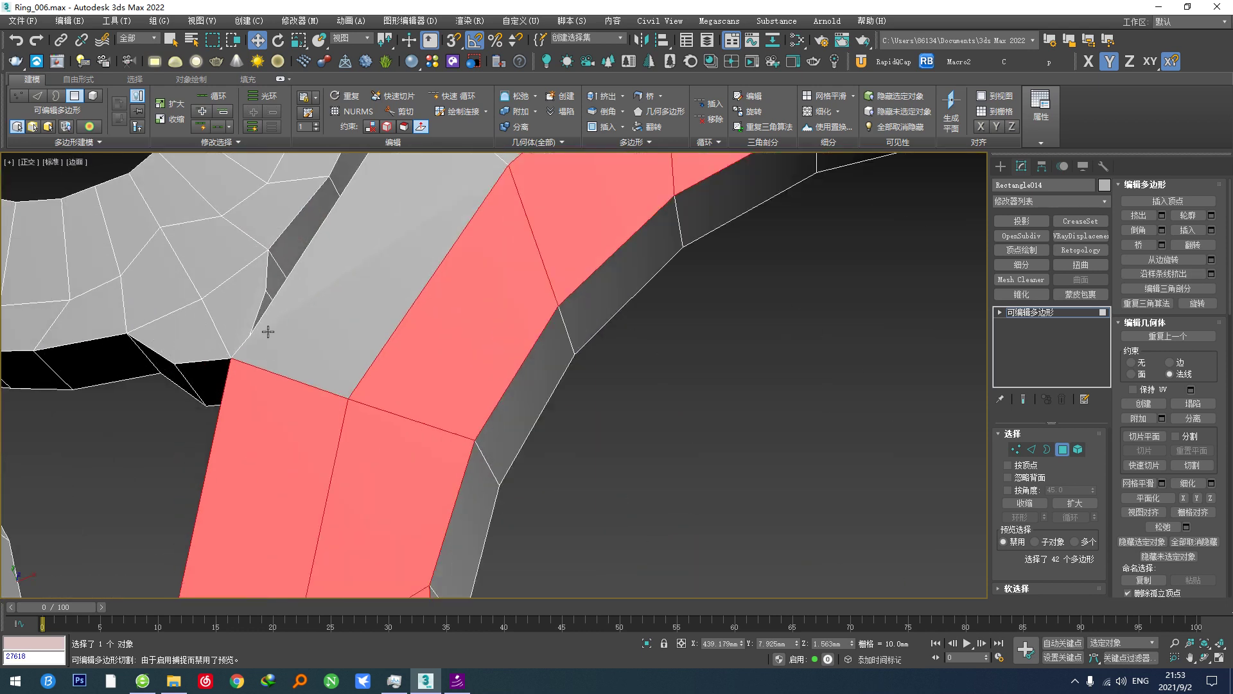
Add the unselected ring-shaped gaps on the large ring's top surface to the polygon selection.
{"action": "scroll", "coordinate": [268, 332], "scroll_direction": "down", "scroll_amount": 2}
{"action": "left_click", "coordinate": [311, 319], "text": "ctrl"}
{"action": "middle_click_drag", "start_coordinate": [503, 197], "coordinate": [370, 382]}
{"action": "left_click", "coordinate": [369, 334], "text": "ctrl"}
{"action": "left_click", "coordinate": [421, 273], "text": "shift"}
{"action": "middle_click_drag", "start_coordinate": [695, 307], "coordinate": [689, 307]}
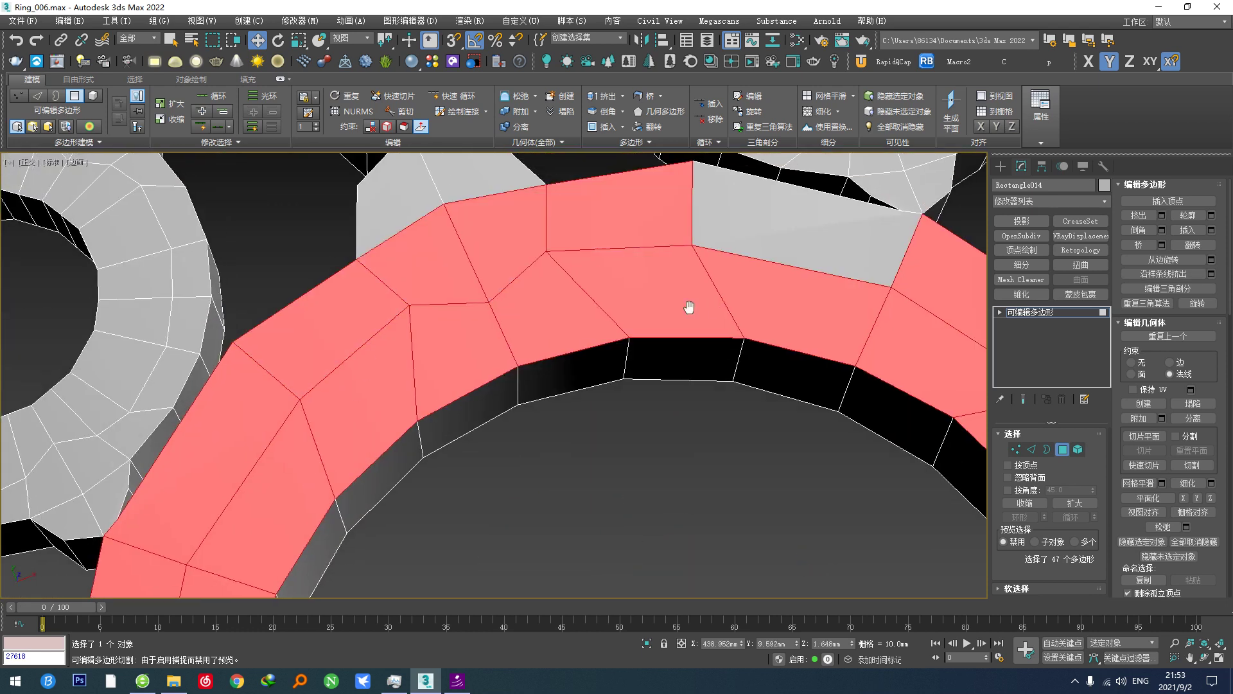
Add the top polygons of the four protruding lugs around the large ring to the selection.
{"action": "scroll", "coordinate": [689, 307], "scroll_direction": "down", "scroll_amount": 5}
{"action": "scroll", "coordinate": [488, 269], "scroll_direction": "up", "scroll_amount": 4}
{"action": "left_click", "coordinate": [613, 260], "text": "ctrl"}
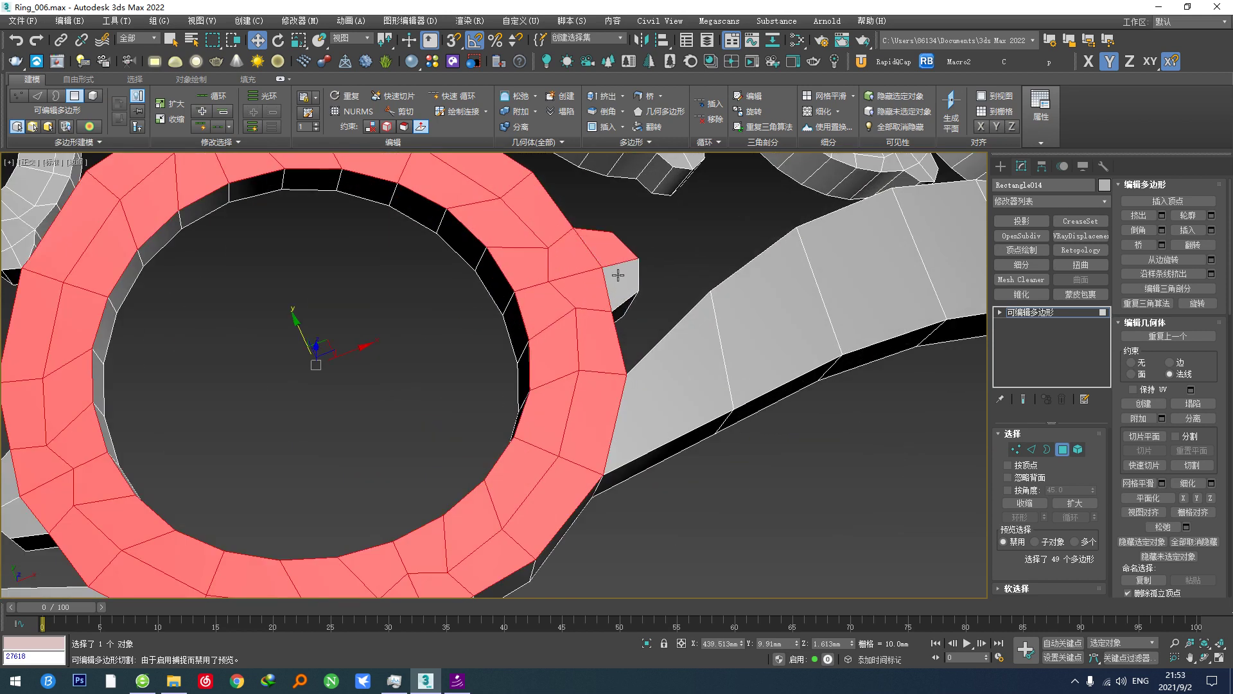
{"action": "left_click", "coordinate": [618, 275], "text": "ctrl"}
{"action": "middle_click_drag", "start_coordinate": [618, 275], "coordinate": [499, 333], "text": "alt"}
{"action": "scroll", "coordinate": [466, 486], "scroll_direction": "down", "scroll_amount": 2}
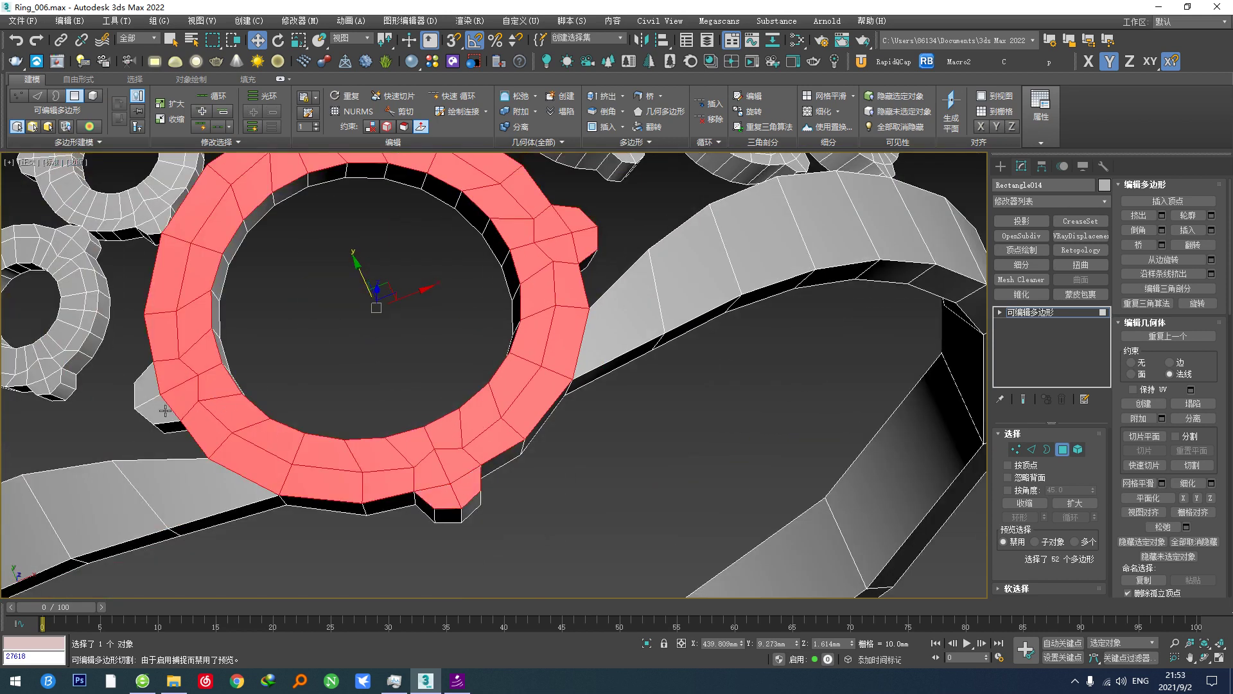
{"action": "left_click", "coordinate": [143, 389], "text": "ctrl"}
{"action": "middle_click_drag", "start_coordinate": [270, 308], "coordinate": [280, 495]}
{"action": "scroll", "coordinate": [275, 305], "scroll_direction": "up", "scroll_amount": 2}
{"action": "left_click", "coordinate": [277, 303], "text": "ctrl"}
{"action": "left_click", "coordinate": [311, 285], "text": "ctrl"}
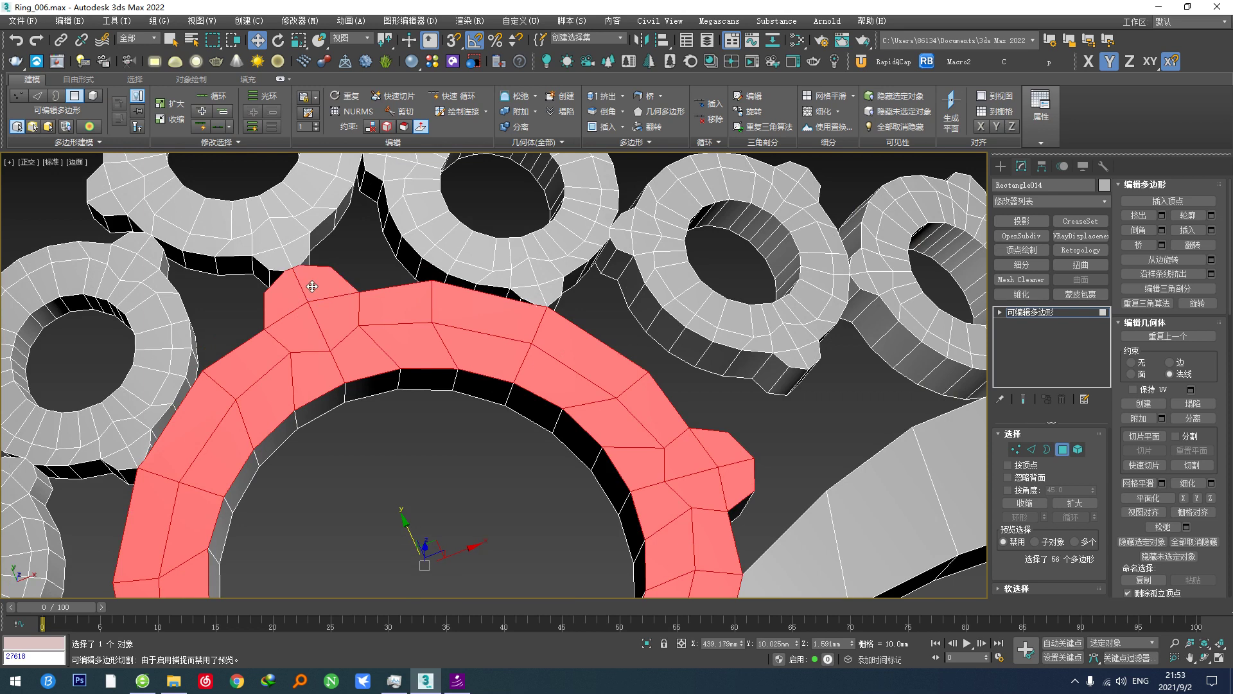
Try extruding the large ring's selected top polygons along local normals with a height of 3.029 mm.
{"action": "scroll", "coordinate": [318, 308], "scroll_direction": "down", "scroll_amount": 3}
{"action": "middle_click_drag", "start_coordinate": [325, 323], "coordinate": [385, 360], "text": "alt"}
{"action": "key", "text": "shift+e"}
{"action": "key", "text": "alt+q"}
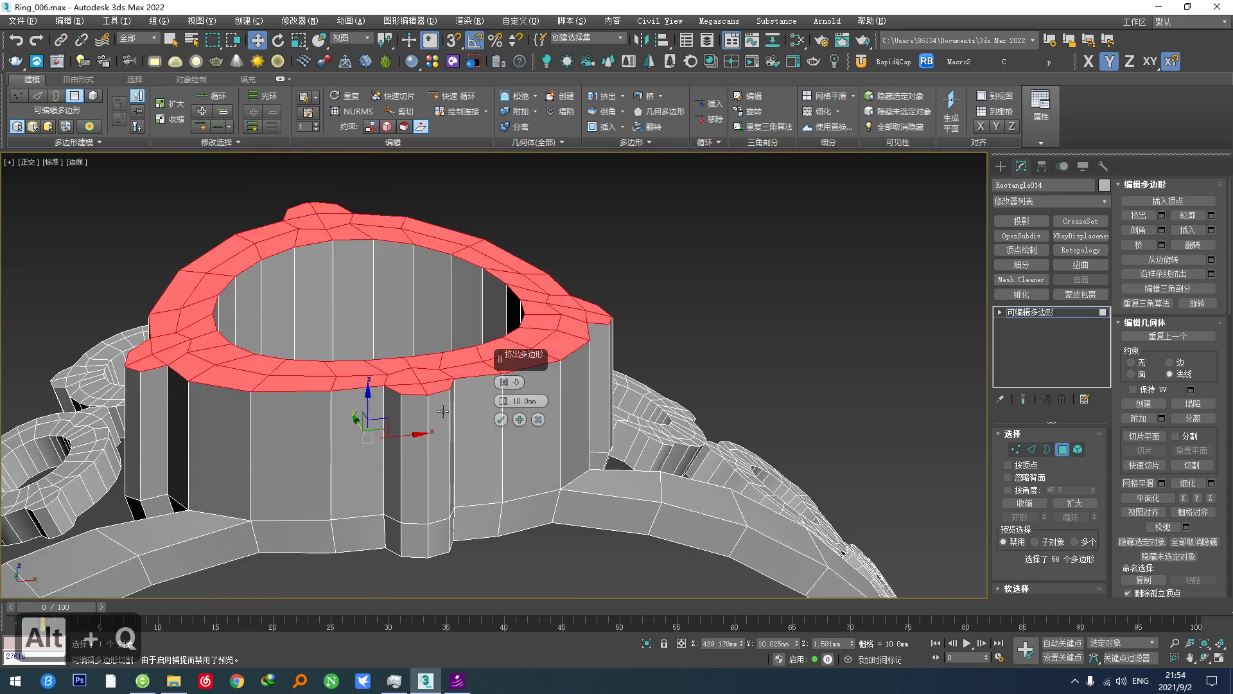
{"action": "middle_click_drag", "start_coordinate": [407, 415], "coordinate": [376, 400], "text": "alt"}
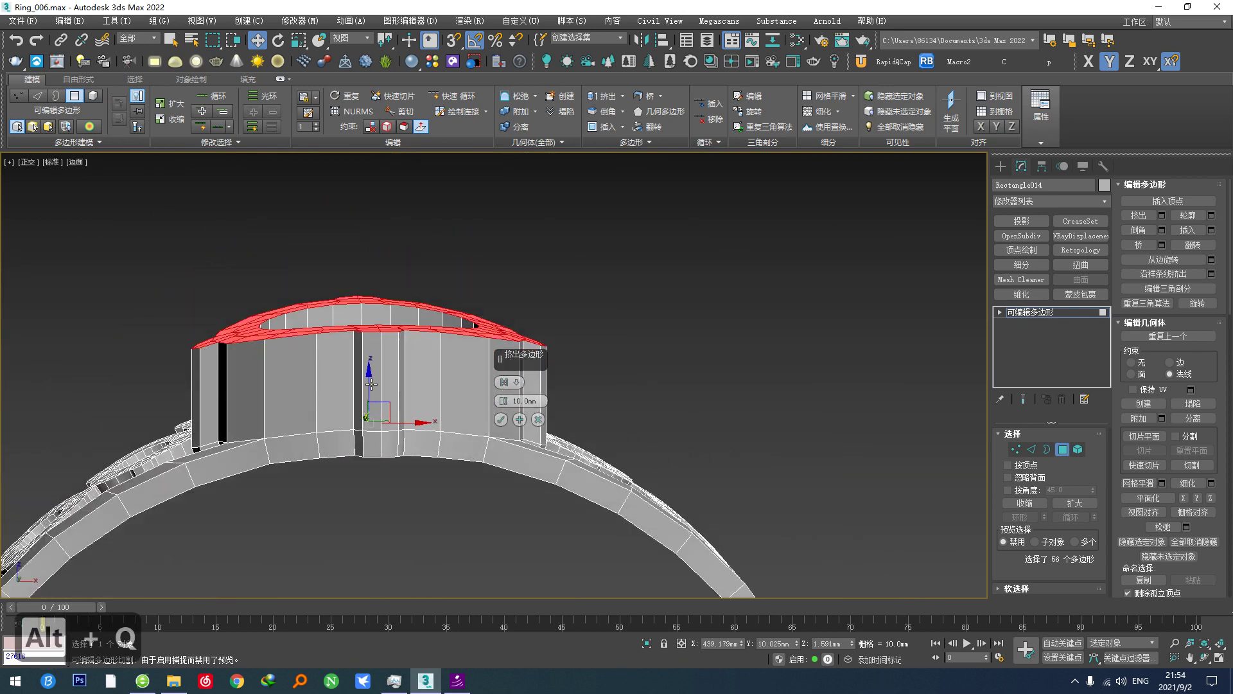
{"action": "key", "text": "f"}
{"action": "scroll", "coordinate": [665, 443], "scroll_direction": "up", "scroll_amount": 2}
{"action": "scroll", "coordinate": [485, 384], "scroll_direction": "up", "scroll_amount": 5}
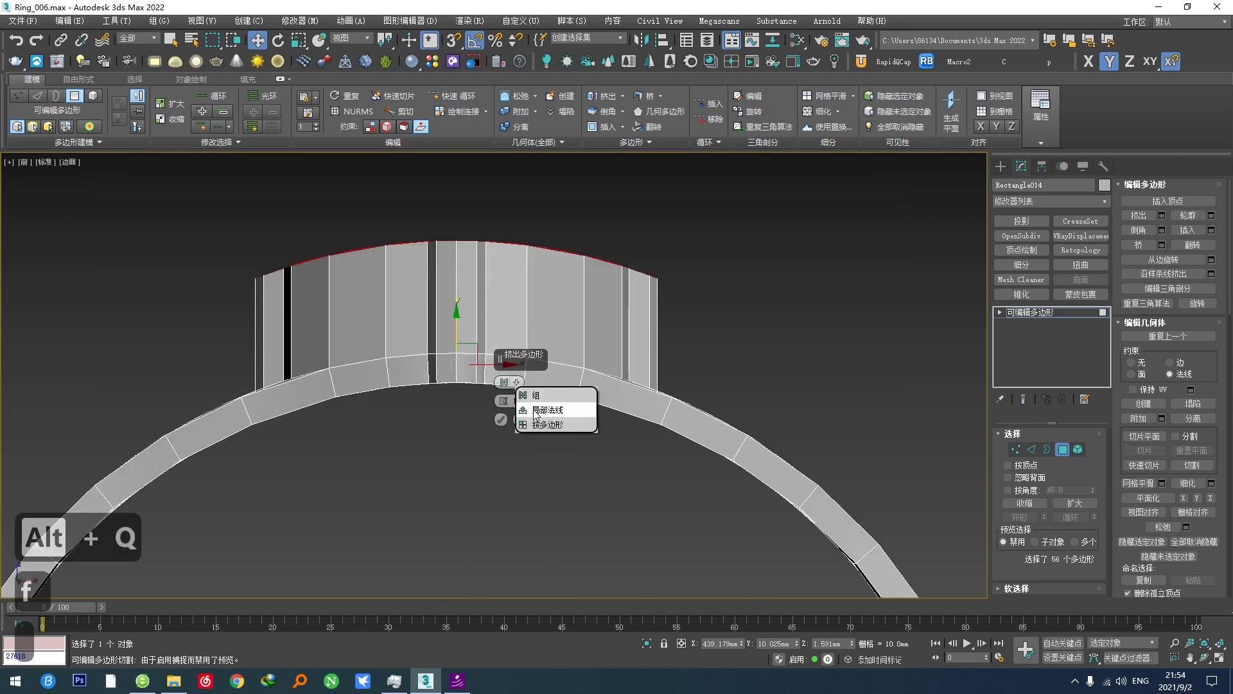
{"action": "left_click", "coordinate": [535, 411]}
{"action": "left_click_drag", "start_coordinate": [508, 404], "coordinate": [507, 513]}
{"action": "scroll", "coordinate": [363, 409], "scroll_direction": "down", "scroll_amount": 5}
{"action": "middle_click_drag", "start_coordinate": [363, 409], "coordinate": [311, 420], "text": "alt"}
{"action": "key", "text": "t"}
{"action": "key", "text": "z"}
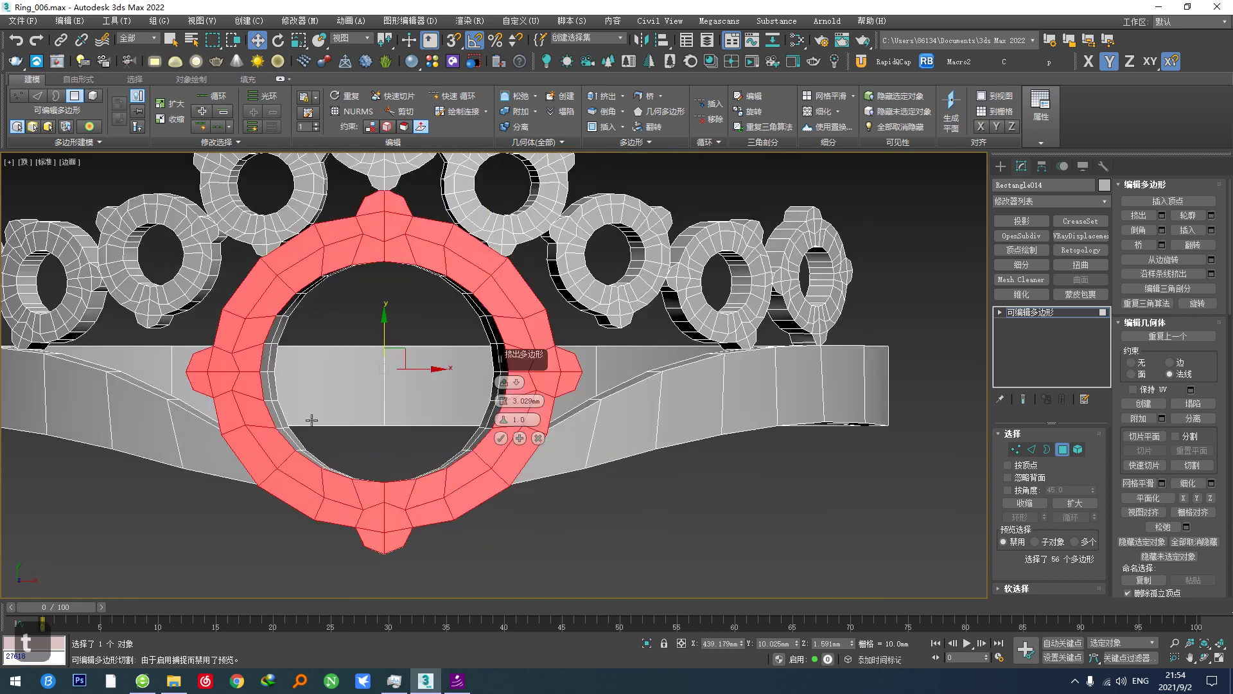
Switch the trial extrusion of the ring's top to Group mode and discard it.
{"action": "middle_click_drag", "start_coordinate": [348, 350], "coordinate": [273, 387]}
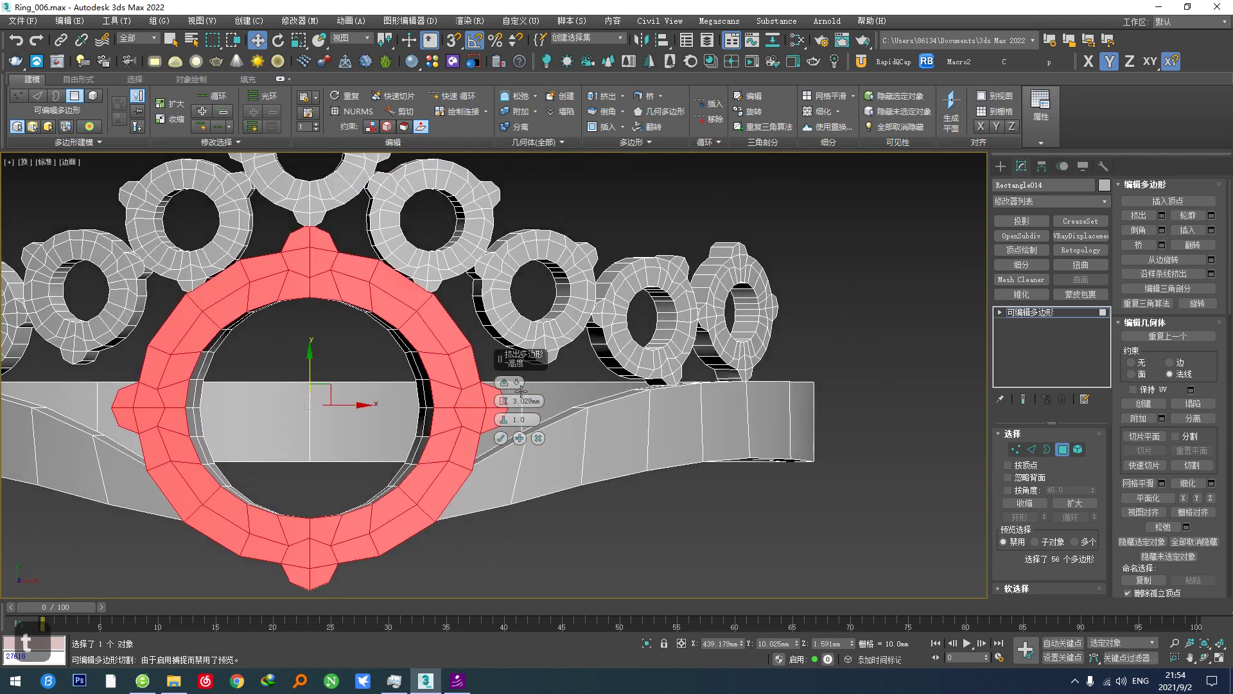
{"action": "left_click", "coordinate": [521, 384]}
{"action": "left_click", "coordinate": [533, 394]}
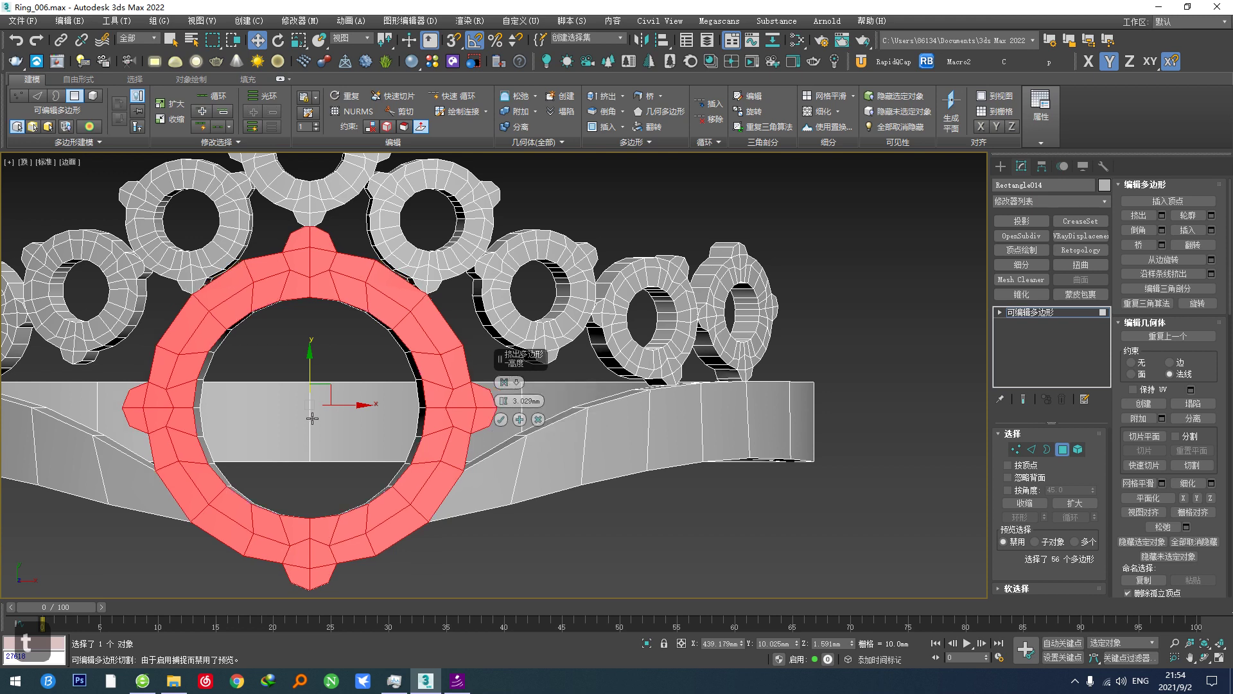
{"action": "middle_click_drag", "start_coordinate": [313, 418], "coordinate": [369, 392], "text": "alt"}
{"action": "left_click", "coordinate": [539, 420]}
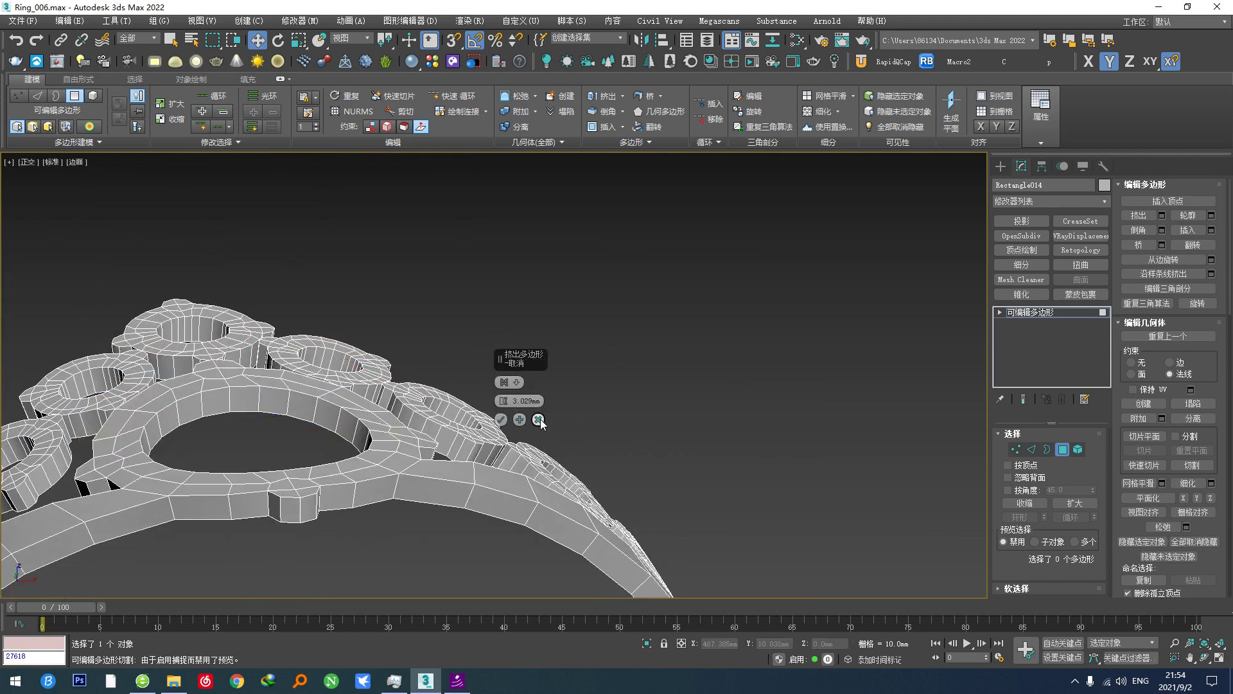
Select the large ring's inner top edge loop and reshape it into an even circle.
{"action": "key", "text": "2"}
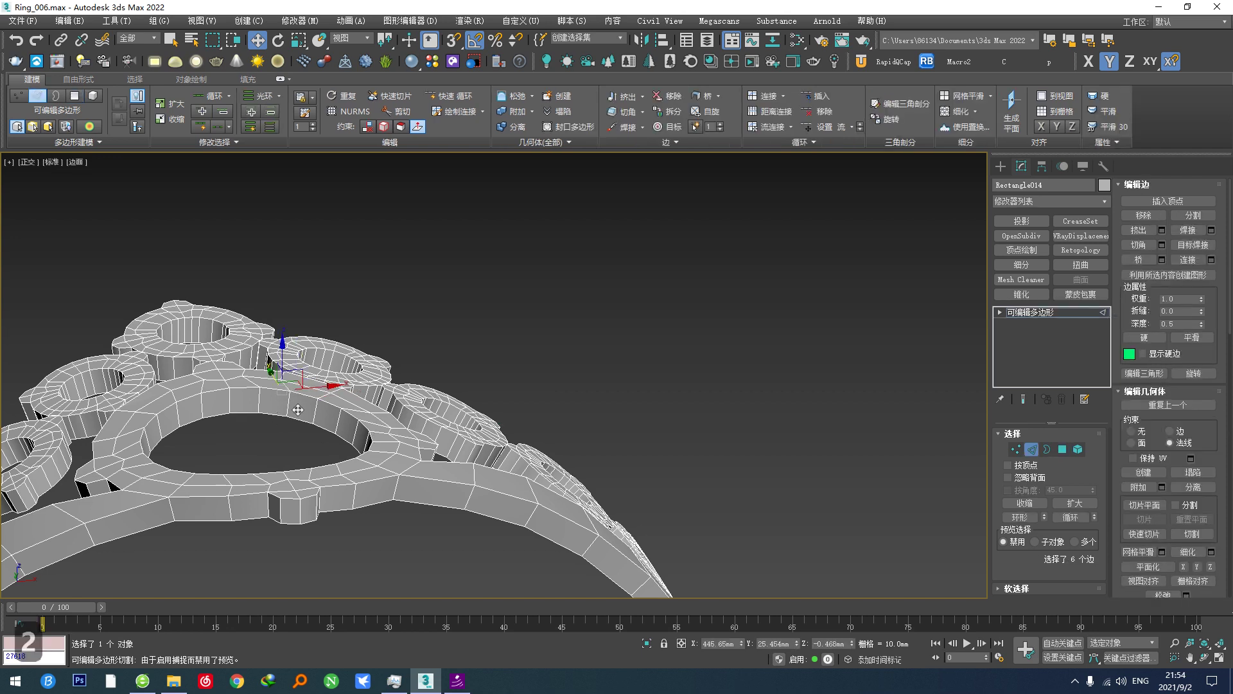
{"action": "middle_click_drag", "start_coordinate": [298, 410], "coordinate": [303, 519], "text": "alt"}
{"action": "double_click", "coordinate": [292, 418]}
{"action": "key", "text": "x"}
{"action": "key", "text": "t"}
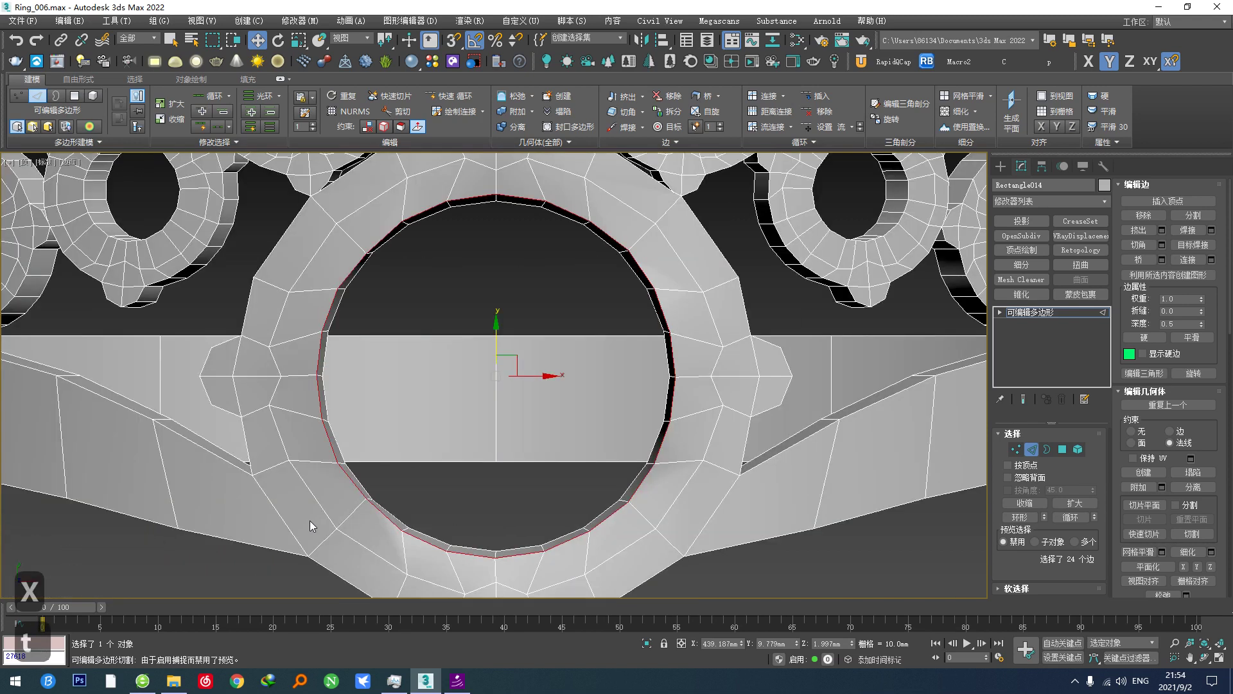
{"action": "key", "text": "ctrl+z"}
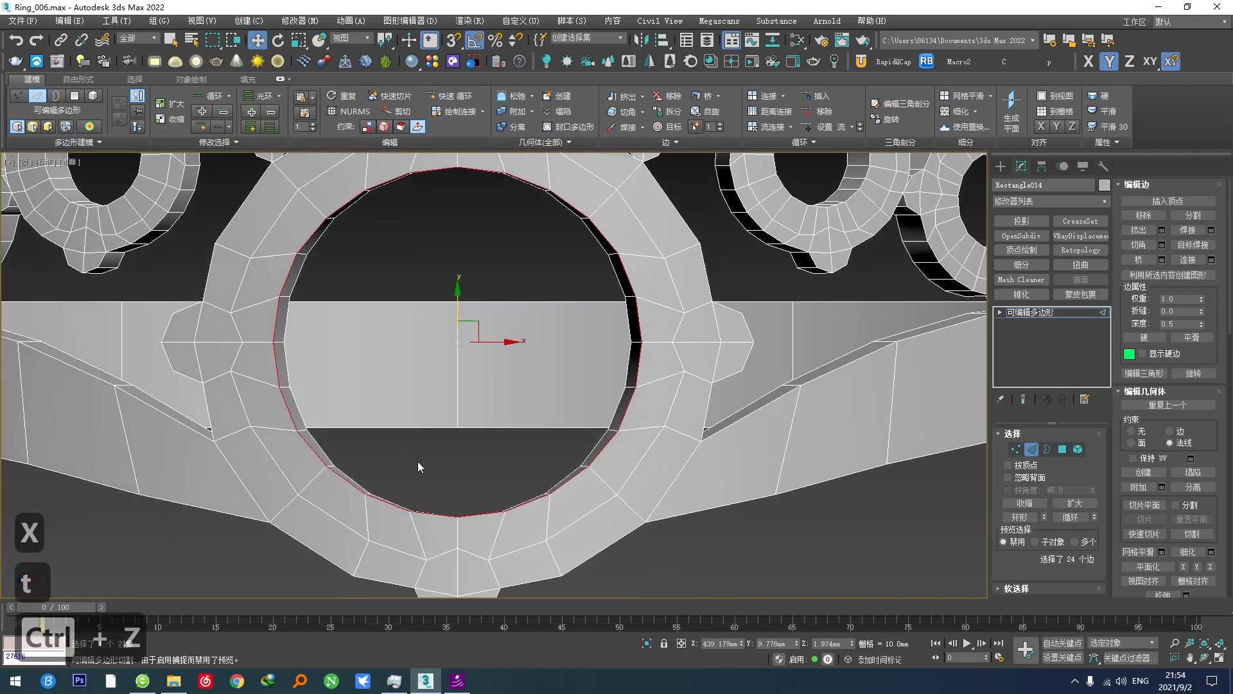
{"action": "key", "text": "x"}
{"action": "middle_click_drag", "start_coordinate": [438, 445], "coordinate": [419, 466], "text": "alt"}
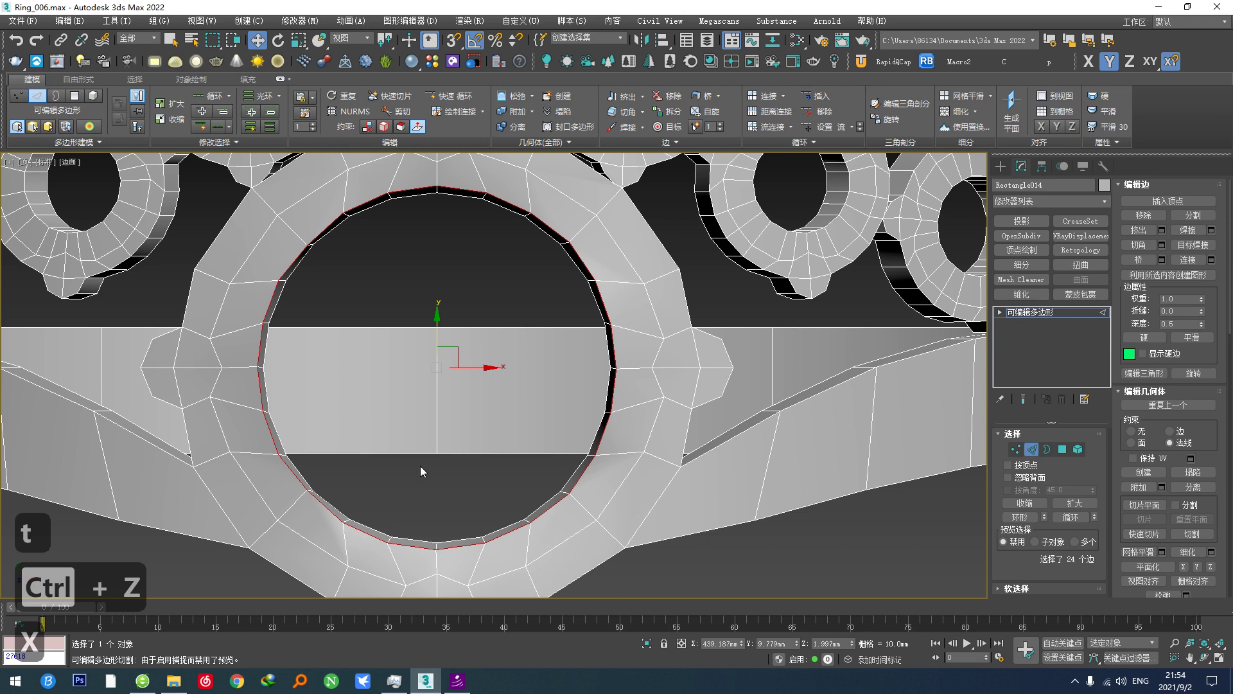
Select the inner polygon loop on the large ring's top surface, undoing the stray extra selections.
{"action": "left_click", "coordinate": [1062, 449]}
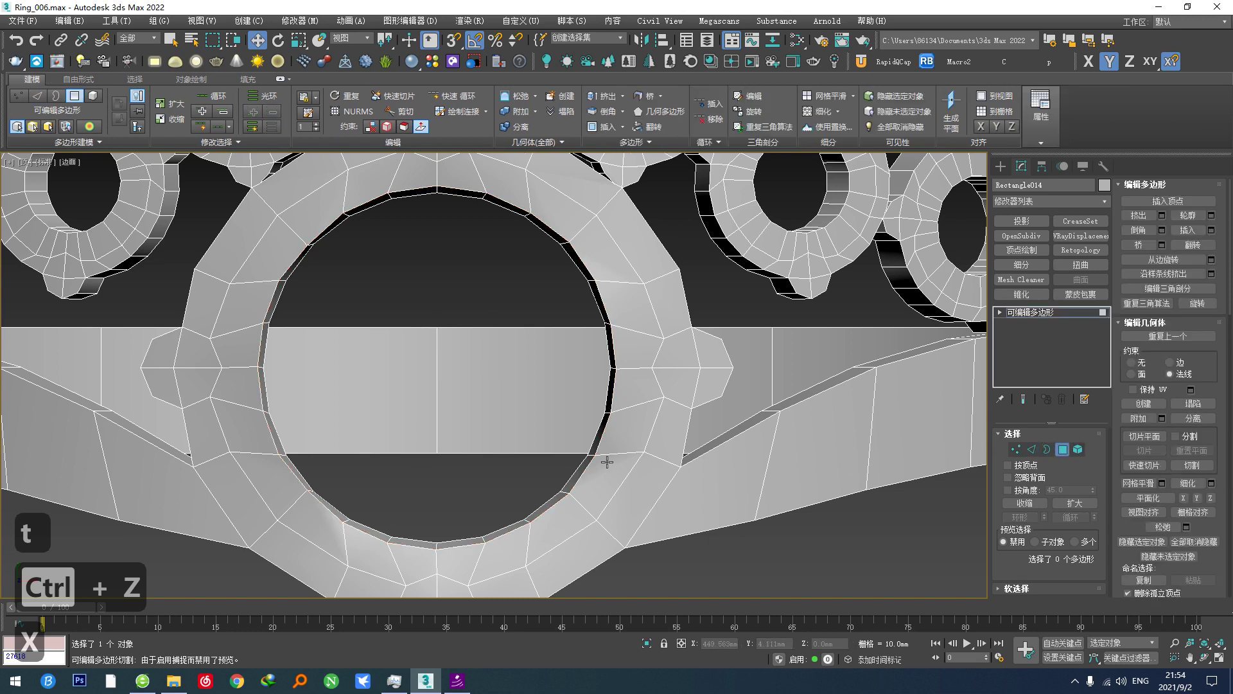
{"action": "middle_click_drag", "start_coordinate": [603, 460], "coordinate": [543, 450], "text": "alt"}
{"action": "scroll", "coordinate": [543, 449], "scroll_direction": "down", "scroll_amount": 5}
{"action": "scroll", "coordinate": [458, 467], "scroll_direction": "up", "scroll_amount": 4}
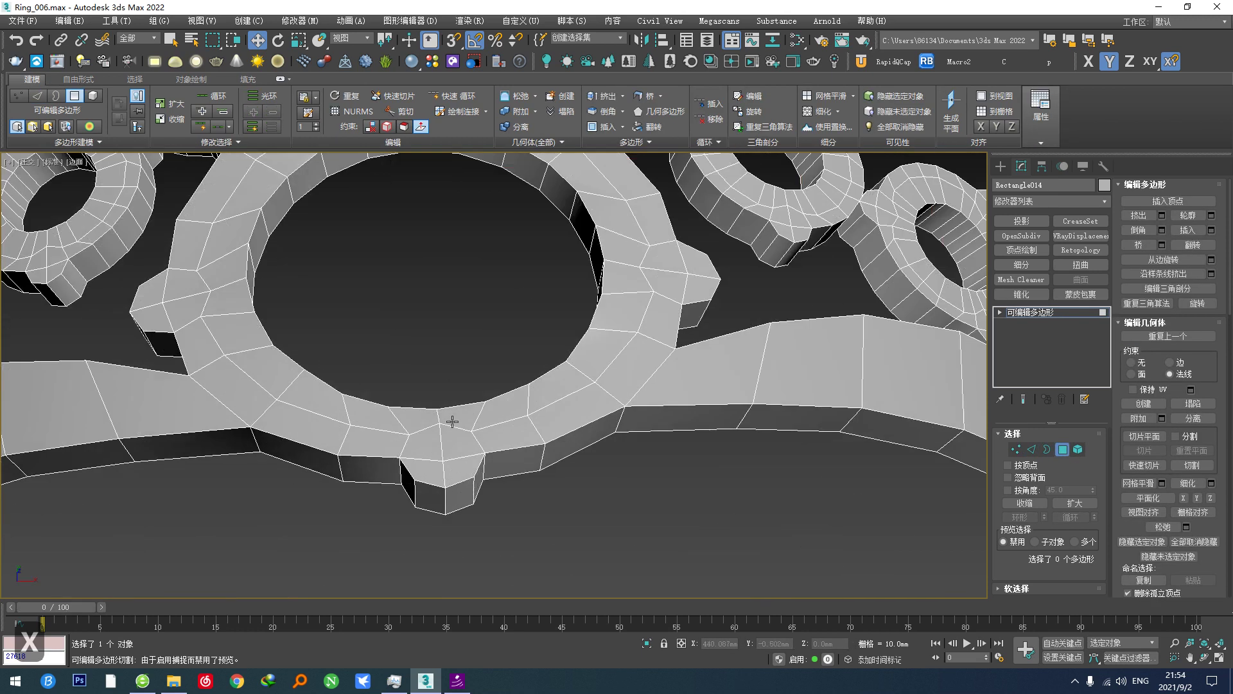
{"action": "left_click", "coordinate": [478, 413]}
{"action": "left_click", "coordinate": [463, 439], "text": "shift"}
{"action": "key", "text": "ctrl+z"}
{"action": "key", "text": "ctrl+z"}
{"action": "key", "text": "ctrl+z"}
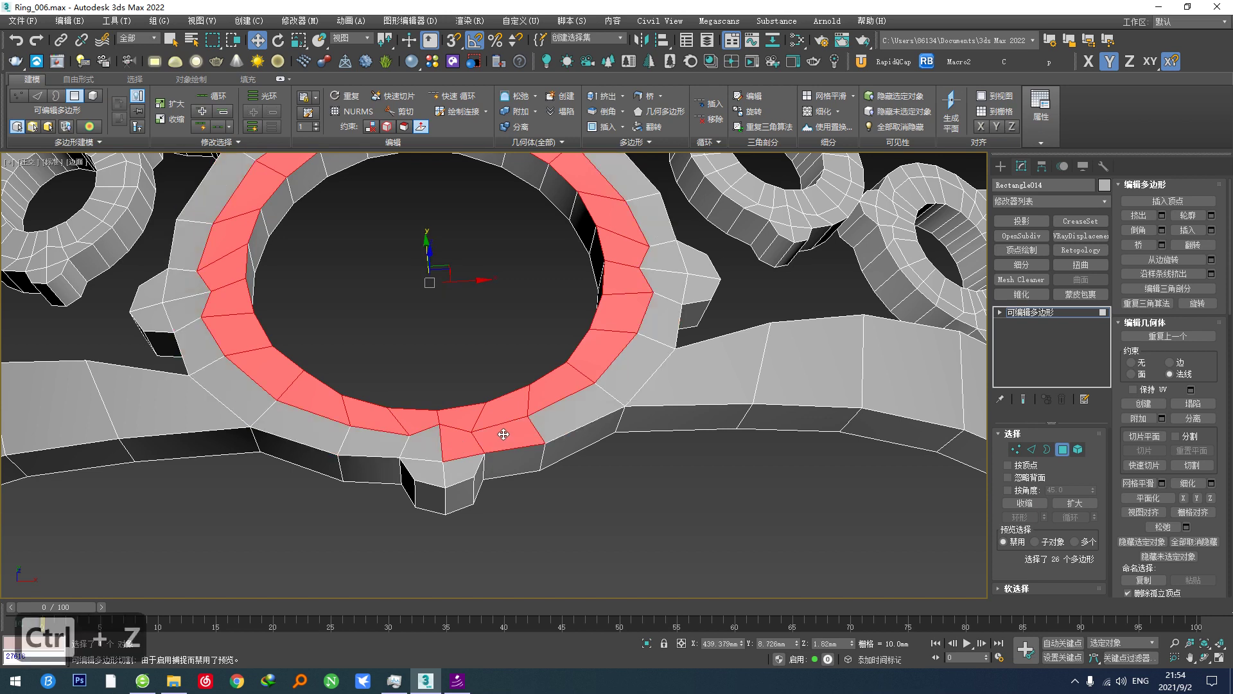
{"action": "key", "text": "q"}
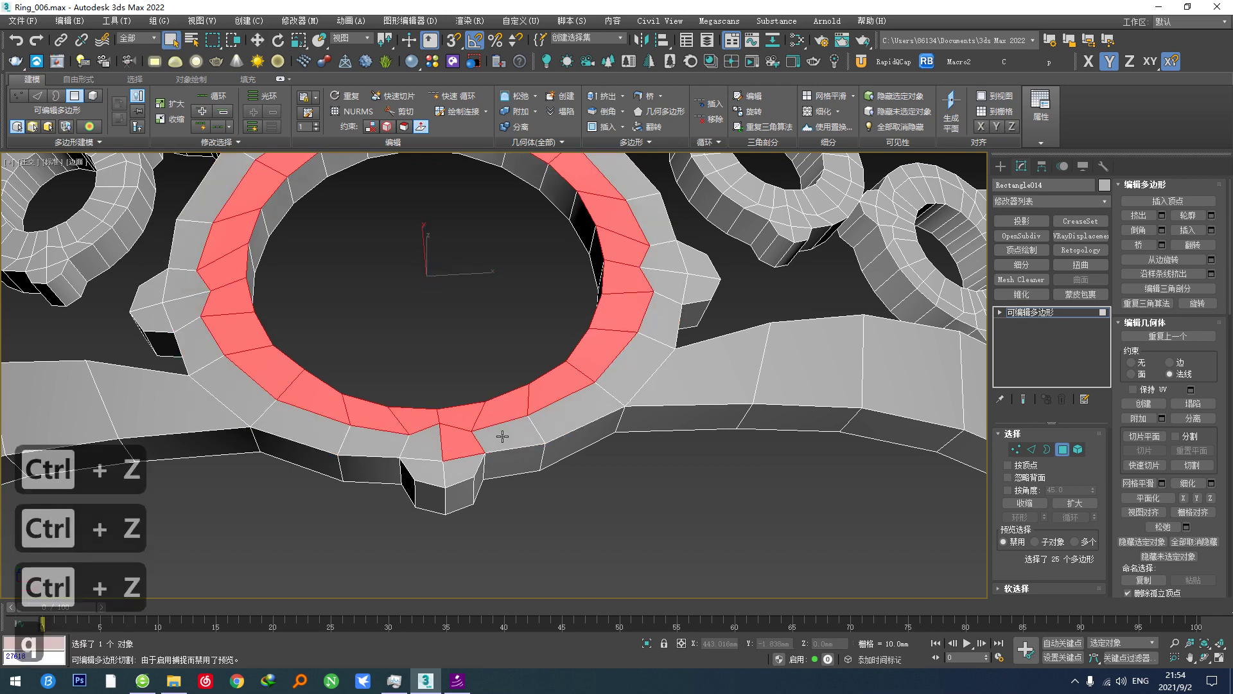
Extend the selection to the outer polygon loop and all four lugs on the large ring's top.
{"action": "left_click", "coordinate": [583, 415], "text": "shift"}
{"action": "scroll", "coordinate": [440, 495], "scroll_direction": "up", "scroll_amount": 2}
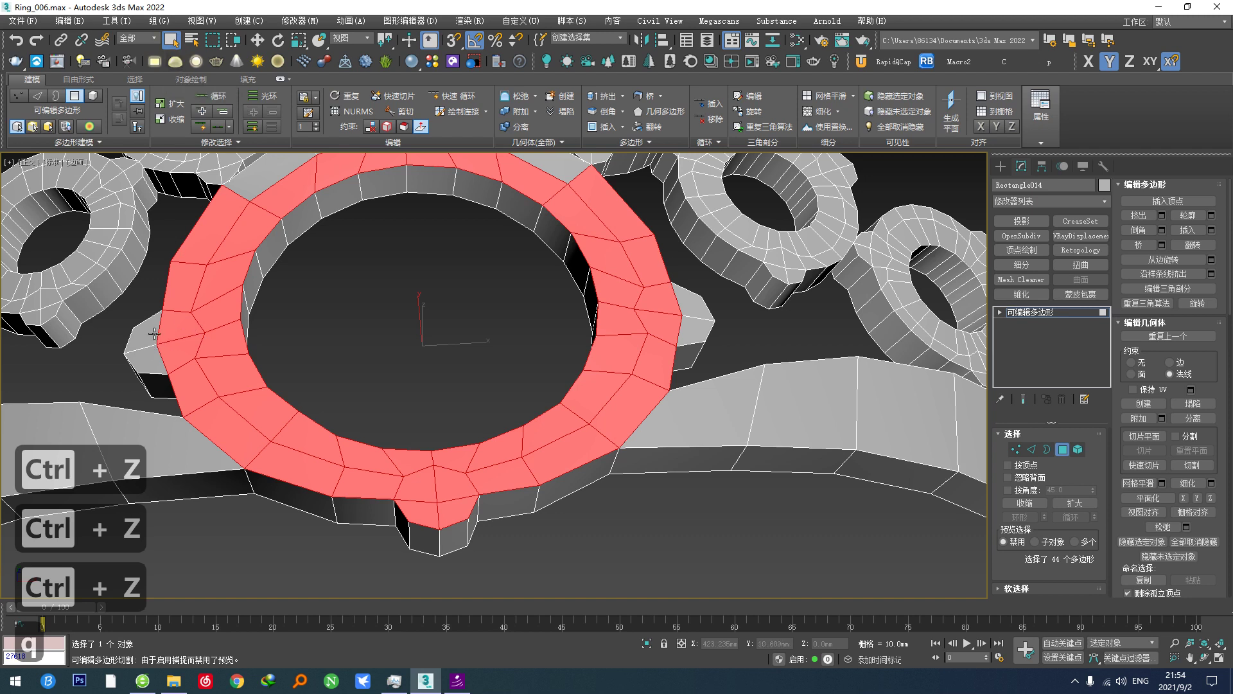
{"action": "left_click", "coordinate": [154, 333], "text": "ctrl"}
{"action": "middle_click_drag", "start_coordinate": [154, 333], "coordinate": [123, 418]}
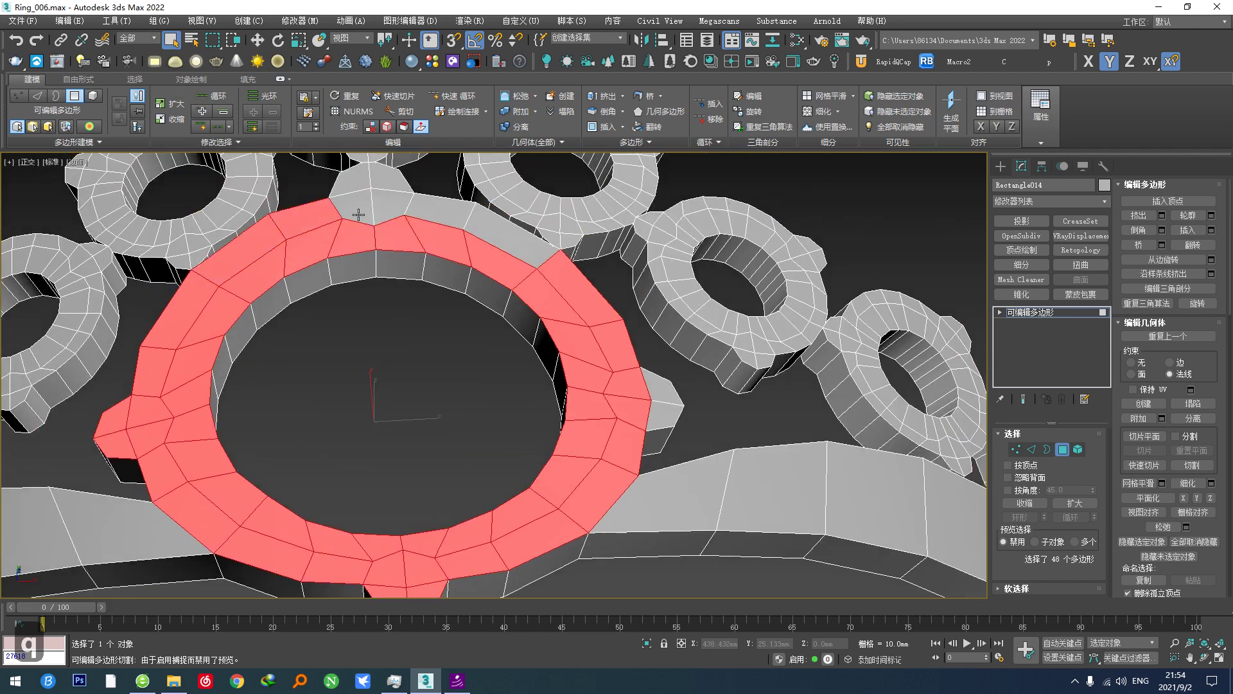
{"action": "left_click", "coordinate": [359, 214], "text": "ctrl"}
{"action": "left_click", "coordinate": [371, 206], "text": "ctrl"}
{"action": "left_click", "coordinate": [490, 249], "text": "ctrl"}
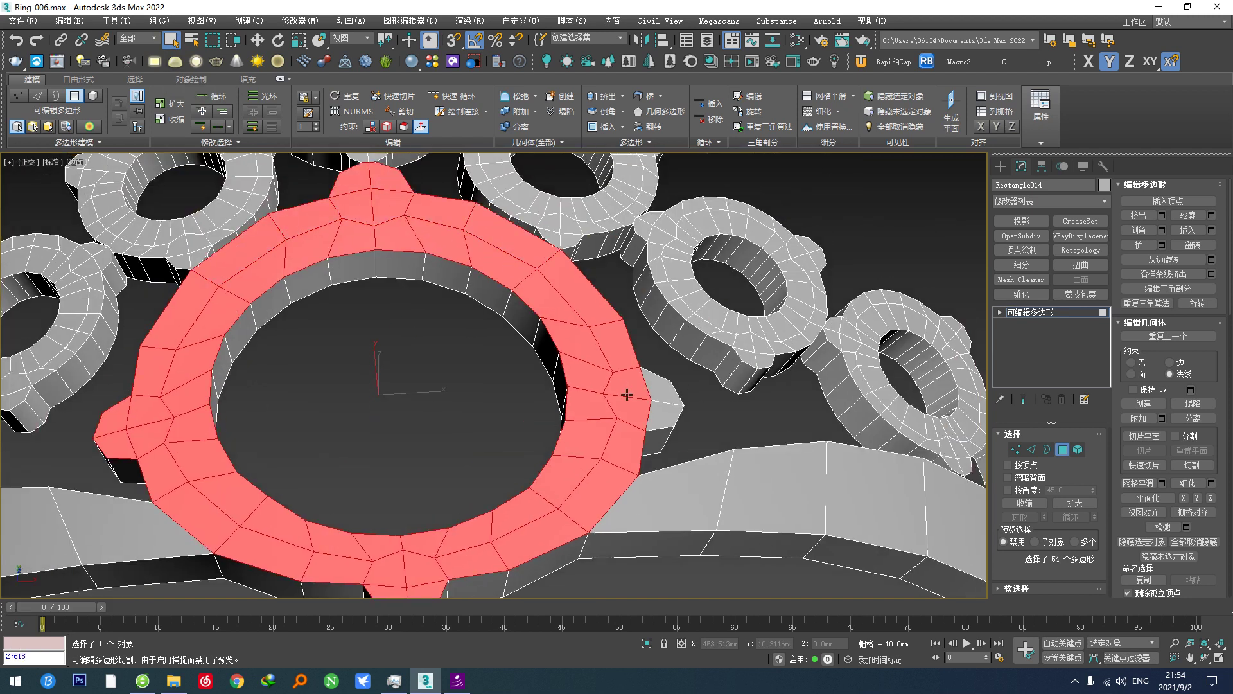
{"action": "left_click", "coordinate": [653, 407], "text": "ctrl"}
Extrude the large ring's selected top polygons as a group twice in succession, 3.029 mm each time.
{"action": "key", "text": "F3"}
{"action": "mouse_move", "coordinate": [460, 452]}
{"action": "middle_mouse_down", "text": "alt"}
{"action": "mouse_move", "coordinate": [371, 372]}
{"action": "mouse_move", "coordinate": [356, 458]}
{"action": "mouse_move", "coordinate": [337, 460]}
{"action": "middle_mouse_up", "text": "alt"}
{"action": "key", "text": "F3"}
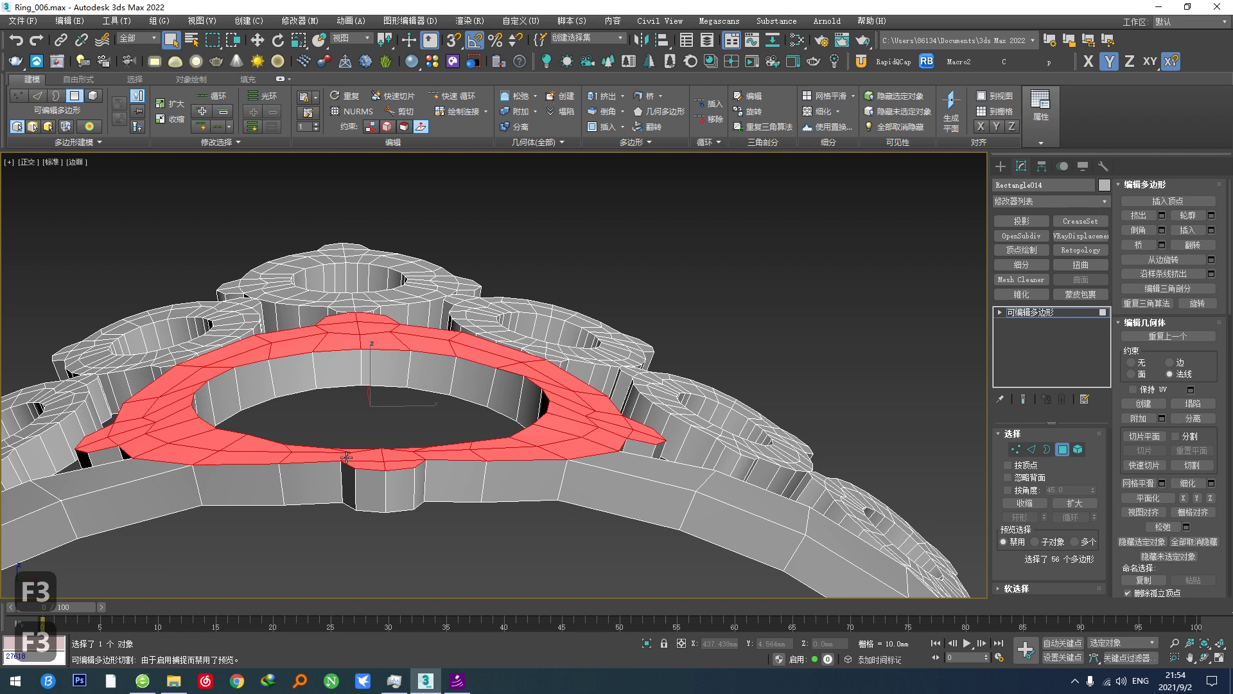
{"action": "key", "text": "alt+q"}
{"action": "middle_click_drag", "start_coordinate": [519, 424], "coordinate": [374, 425], "text": "alt"}
{"action": "middle_click_drag", "start_coordinate": [525, 425], "coordinate": [332, 388]}
{"action": "left_click", "coordinate": [501, 421]}
{"action": "scroll", "coordinate": [412, 419], "scroll_direction": "down", "scroll_amount": 3}
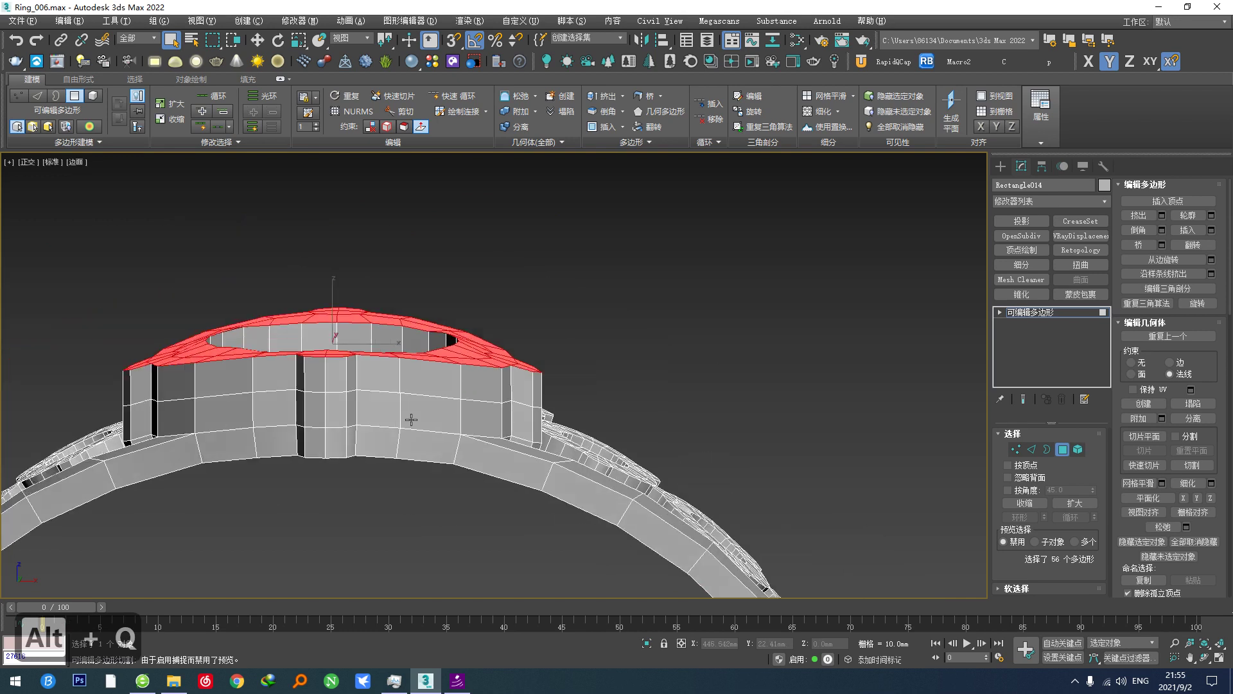
Select the four middle-row polygons between two lugs on the ring's outer wall and the four matching ones on its inner wall.
{"action": "middle_click_drag", "start_coordinate": [411, 419], "coordinate": [366, 485], "text": "alt"}
{"action": "scroll", "coordinate": [366, 485], "scroll_direction": "up", "scroll_amount": 5}
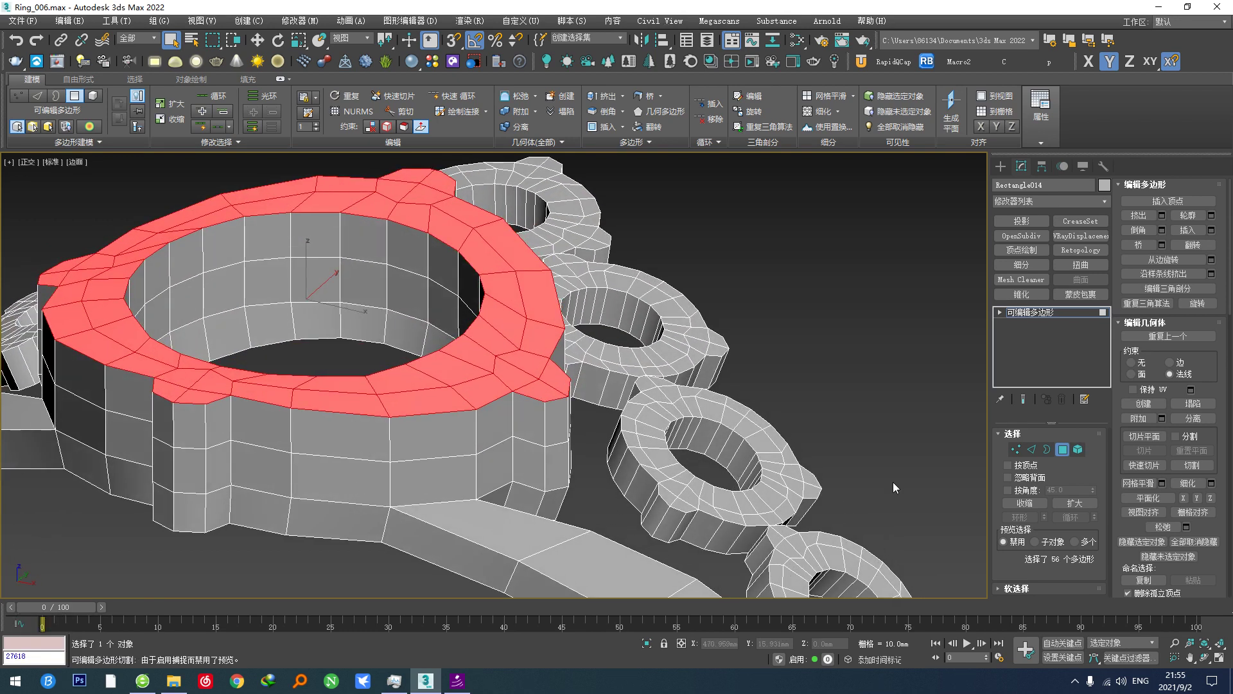
{"action": "left_click", "coordinate": [260, 463]}
{"action": "left_click", "coordinate": [479, 464], "text": "shift"}
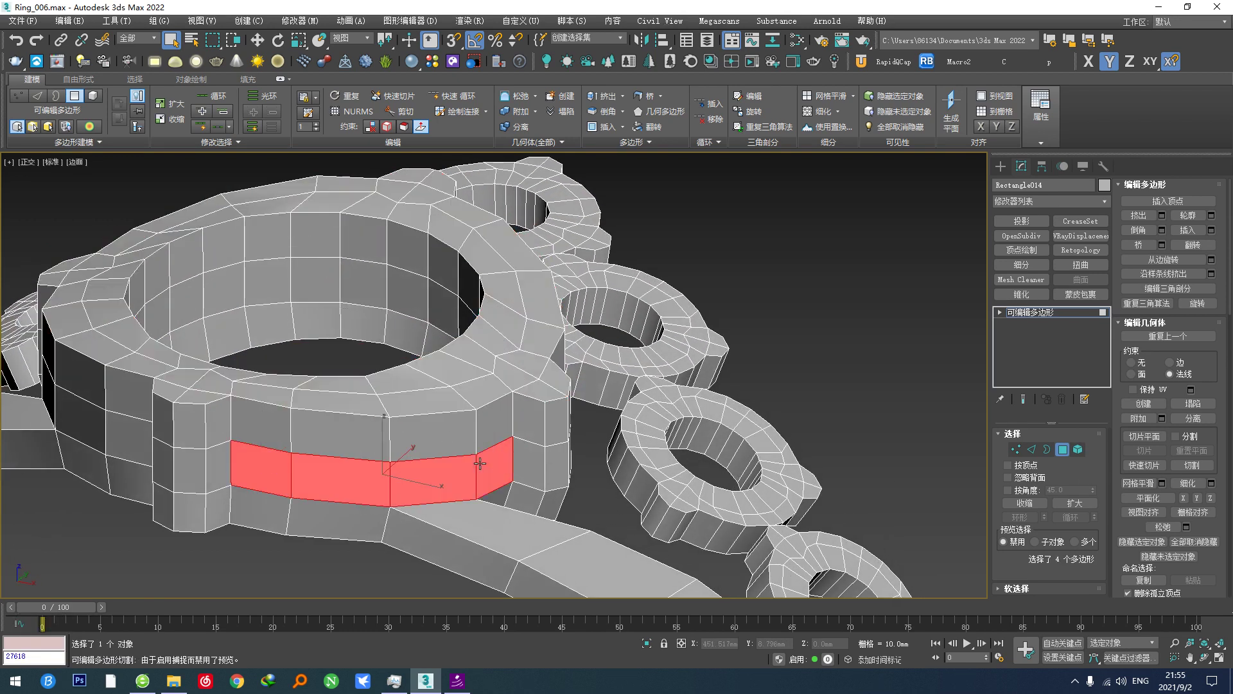
{"action": "middle_click_drag", "start_coordinate": [479, 464], "coordinate": [360, 488], "text": "alt"}
{"action": "left_click", "coordinate": [307, 476], "text": "ctrl"}
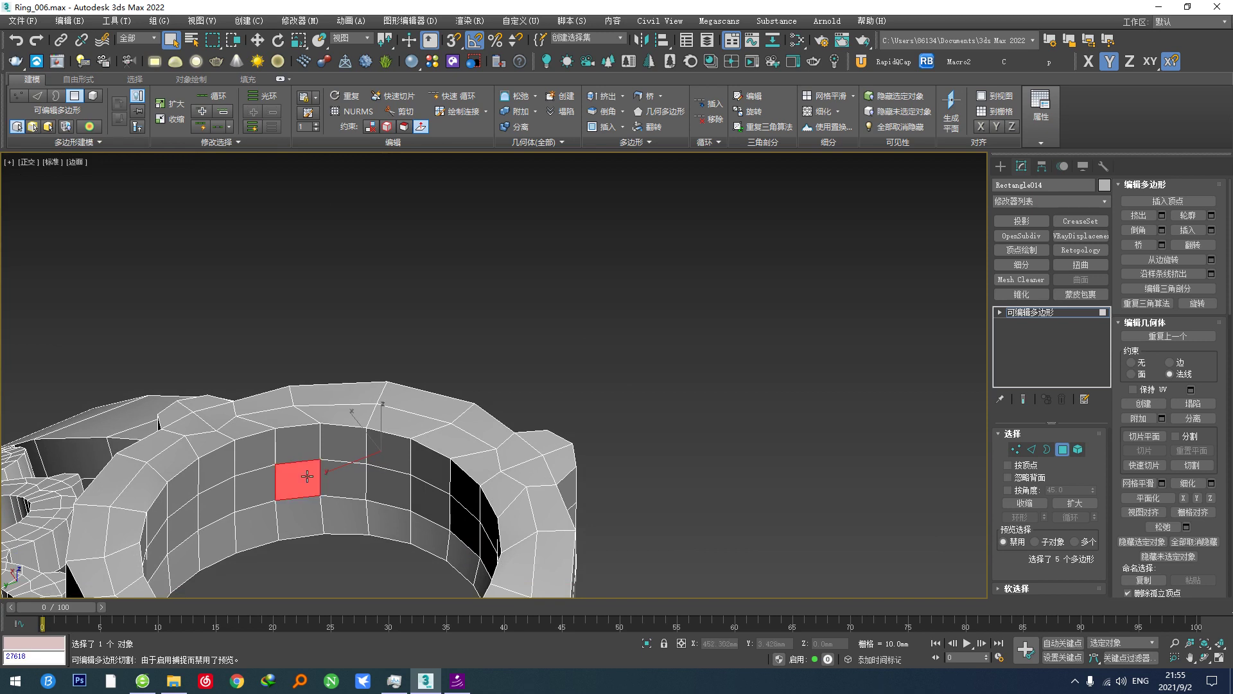
{"action": "middle_click_drag", "start_coordinate": [482, 480], "coordinate": [534, 425], "text": "alt"}
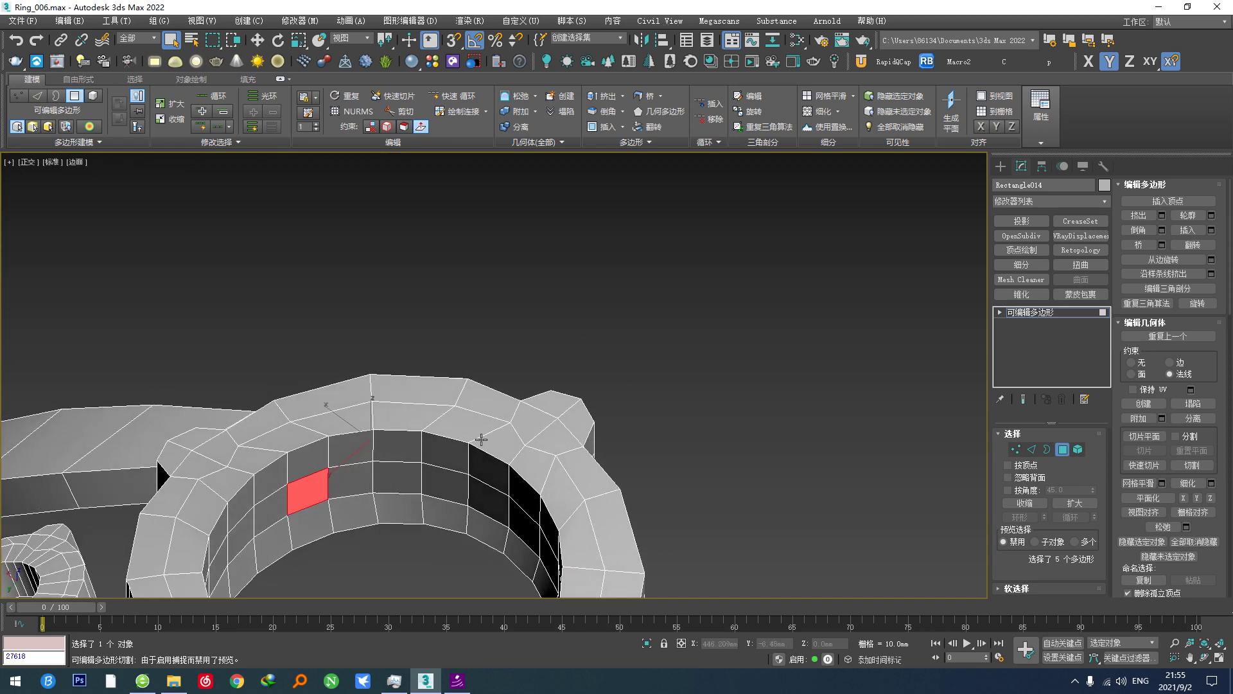
{"action": "left_click", "coordinate": [443, 481], "text": "ctrl"}
{"action": "left_click", "coordinate": [443, 481], "text": "shift"}
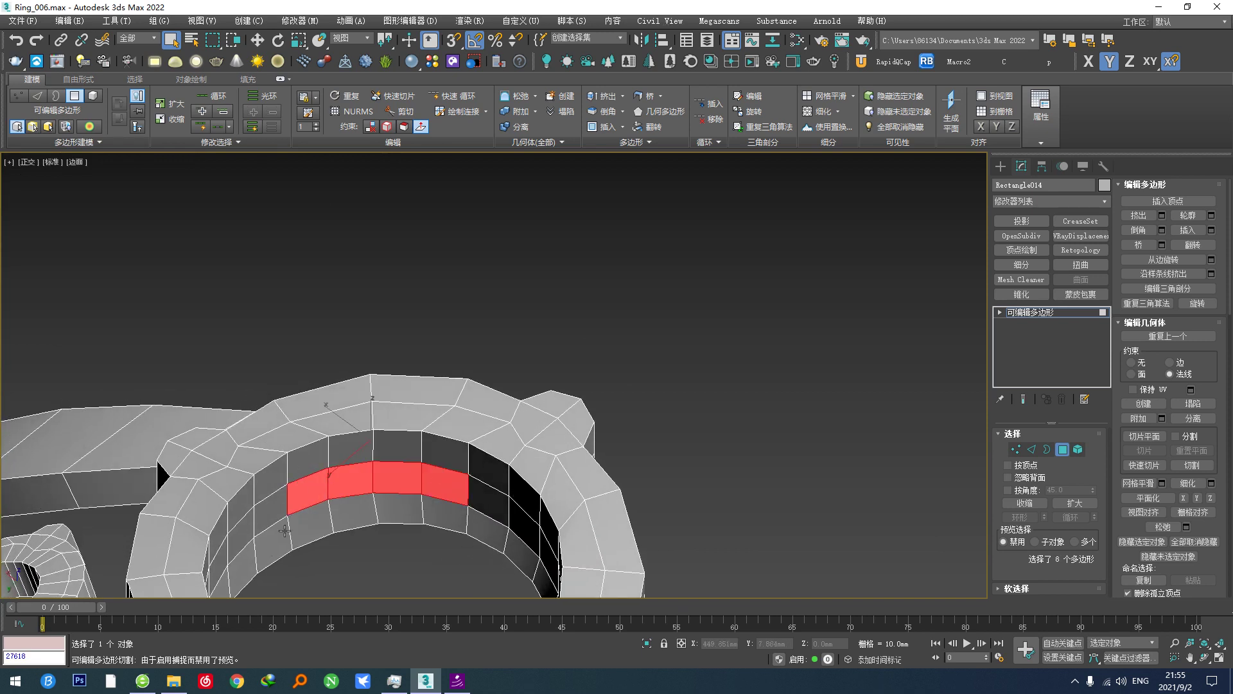
Bridge the selected outer and inner wall polygons with one segment to open a slot through the large ring.
{"action": "middle_click_drag", "start_coordinate": [284, 530], "coordinate": [108, 494], "text": "alt"}
{"action": "key", "text": "alt+q"}
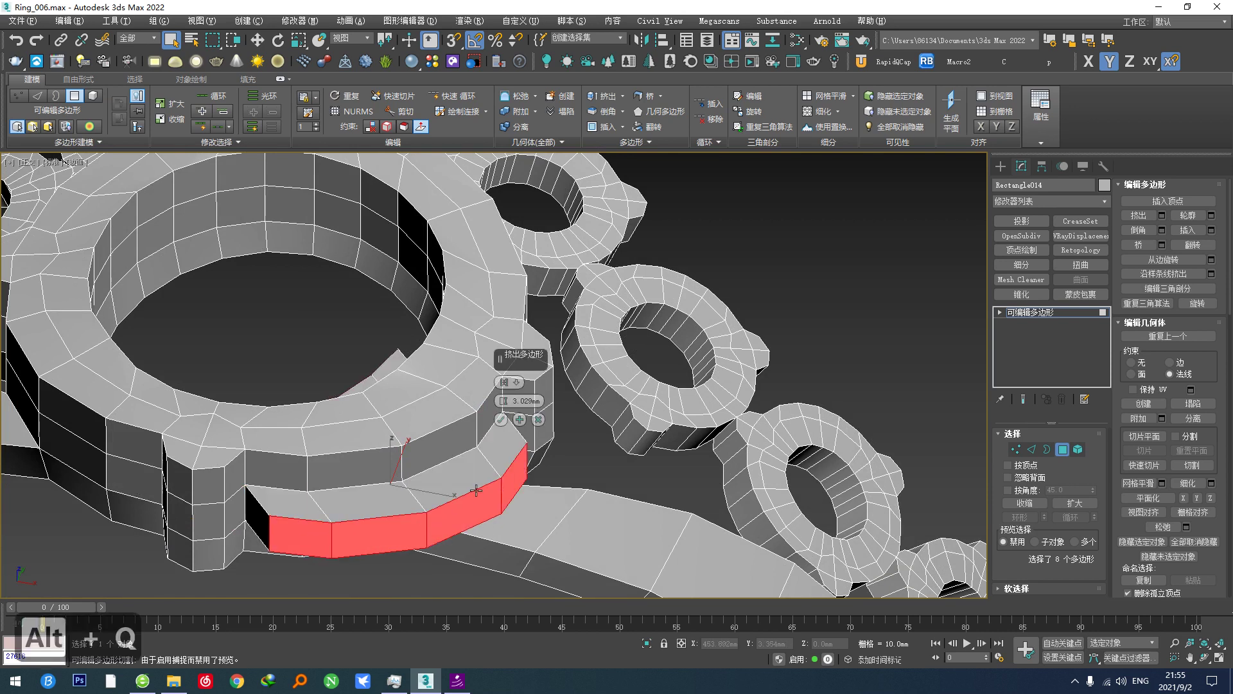
{"action": "left_click", "coordinate": [538, 419]}
{"action": "key", "text": "ctrl+q"}
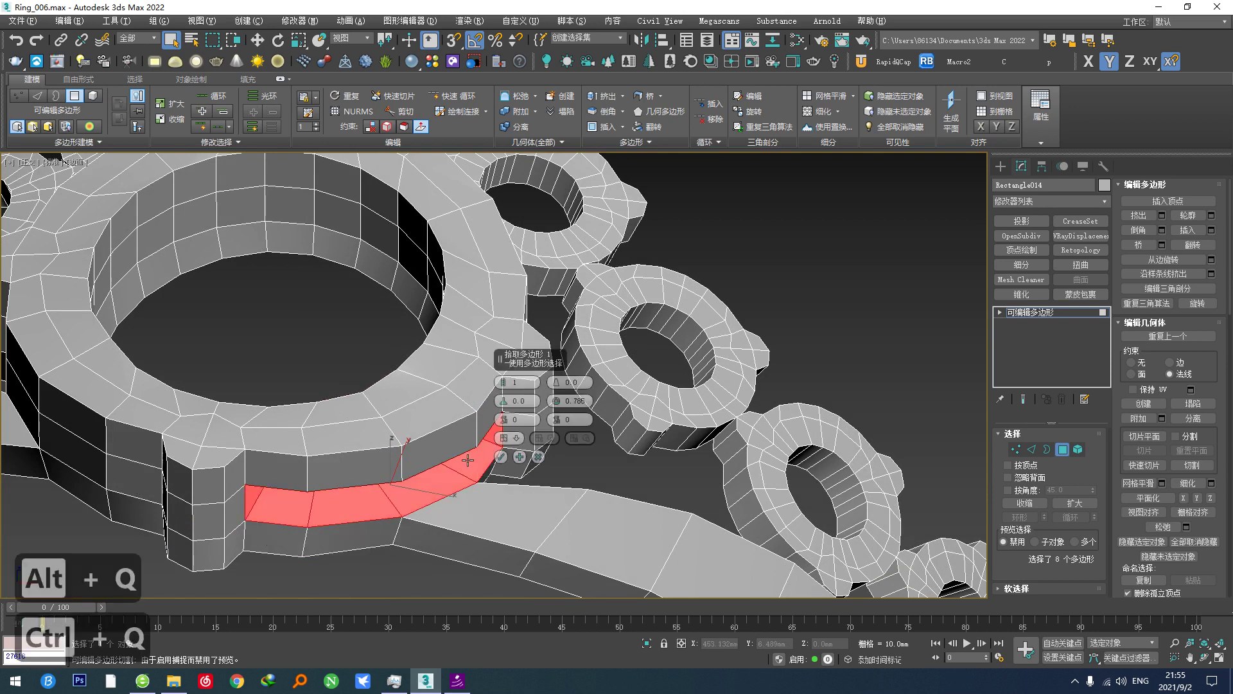
{"action": "left_click", "coordinate": [500, 458]}
{"action": "middle_click_drag", "start_coordinate": [526, 456], "coordinate": [328, 476], "text": "alt"}
{"action": "scroll", "coordinate": [328, 476], "scroll_direction": "down", "scroll_amount": 3}
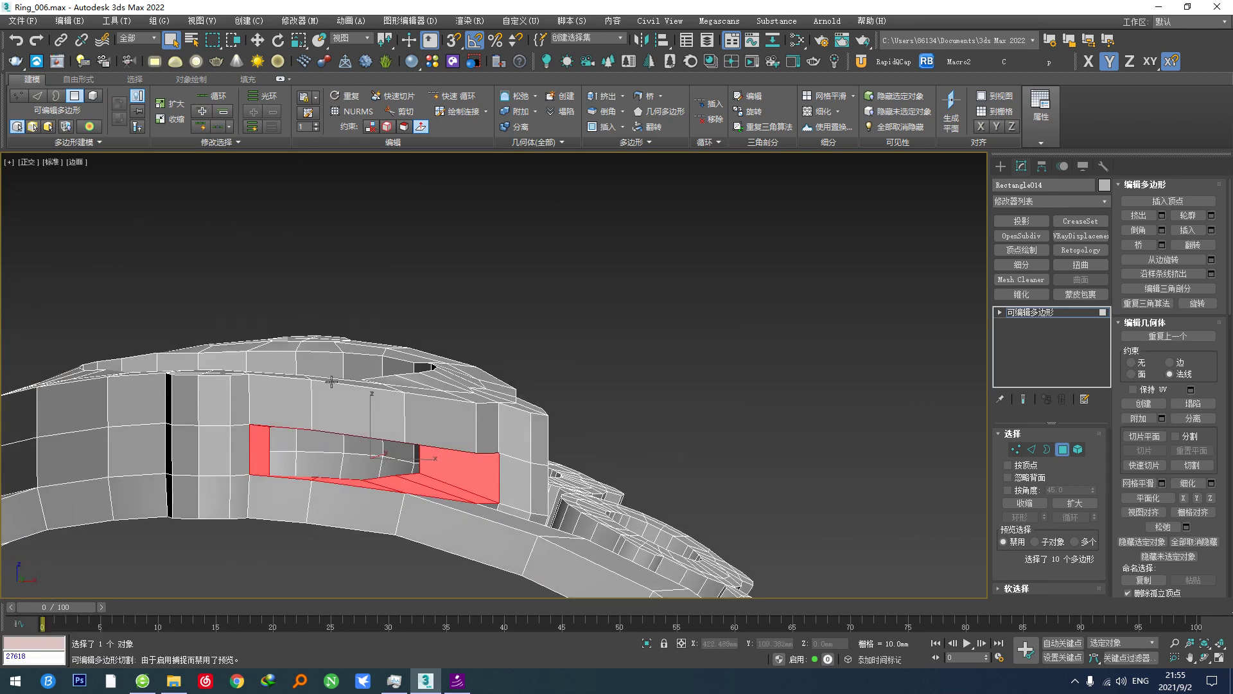
{"action": "middle_click_drag", "start_coordinate": [296, 411], "coordinate": [443, 406], "text": "alt"}
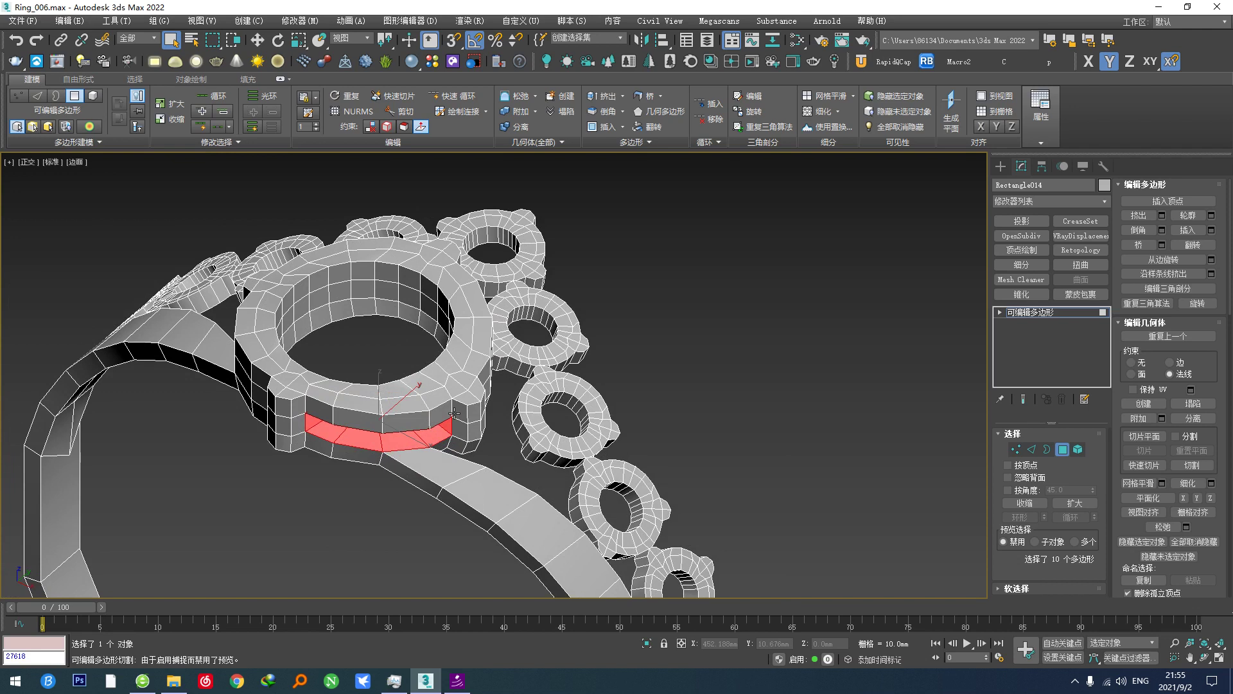
Select the middle-row polygons of the next section between lugs on the ring's outer wall and the matching inner wall.
{"action": "scroll", "coordinate": [443, 406], "scroll_direction": "up", "scroll_amount": 5}
{"action": "scroll", "coordinate": [443, 406], "scroll_direction": "down", "scroll_amount": 4}
{"action": "left_click", "coordinate": [352, 475]}
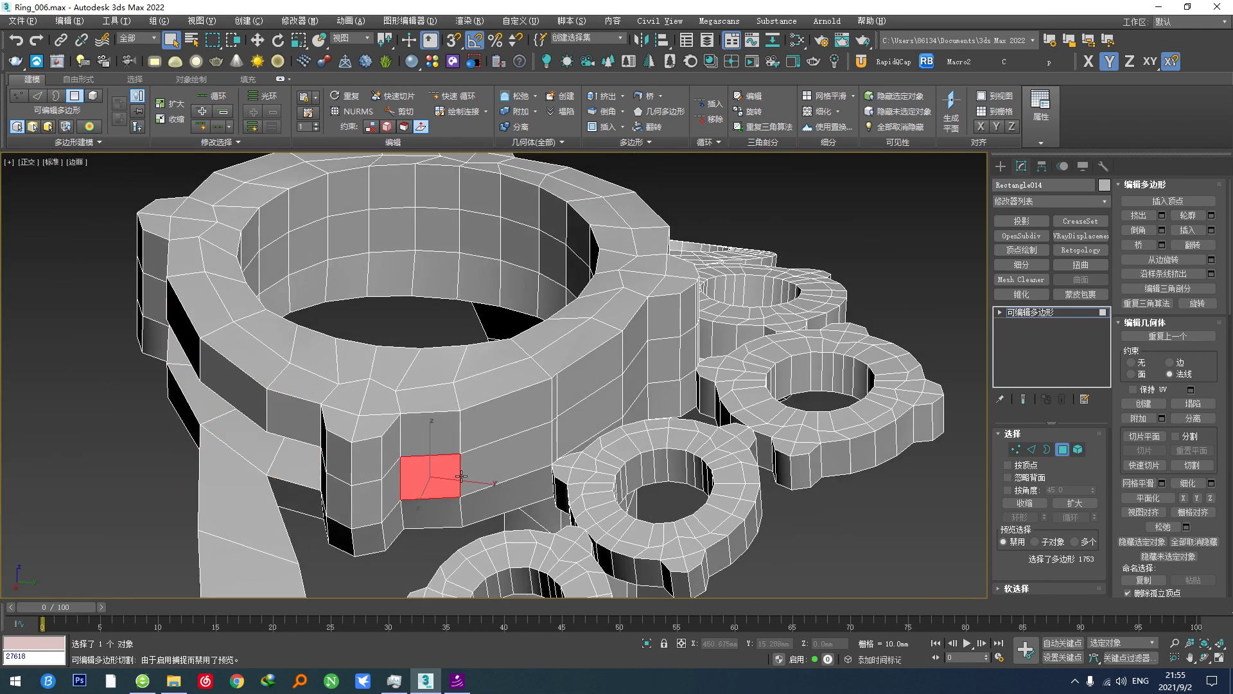
{"action": "middle_click_drag", "start_coordinate": [352, 475], "coordinate": [693, 464], "text": "alt"}
{"action": "left_click", "coordinate": [681, 447], "text": "ctrl"}
{"action": "left_click", "coordinate": [681, 446], "text": "shift"}
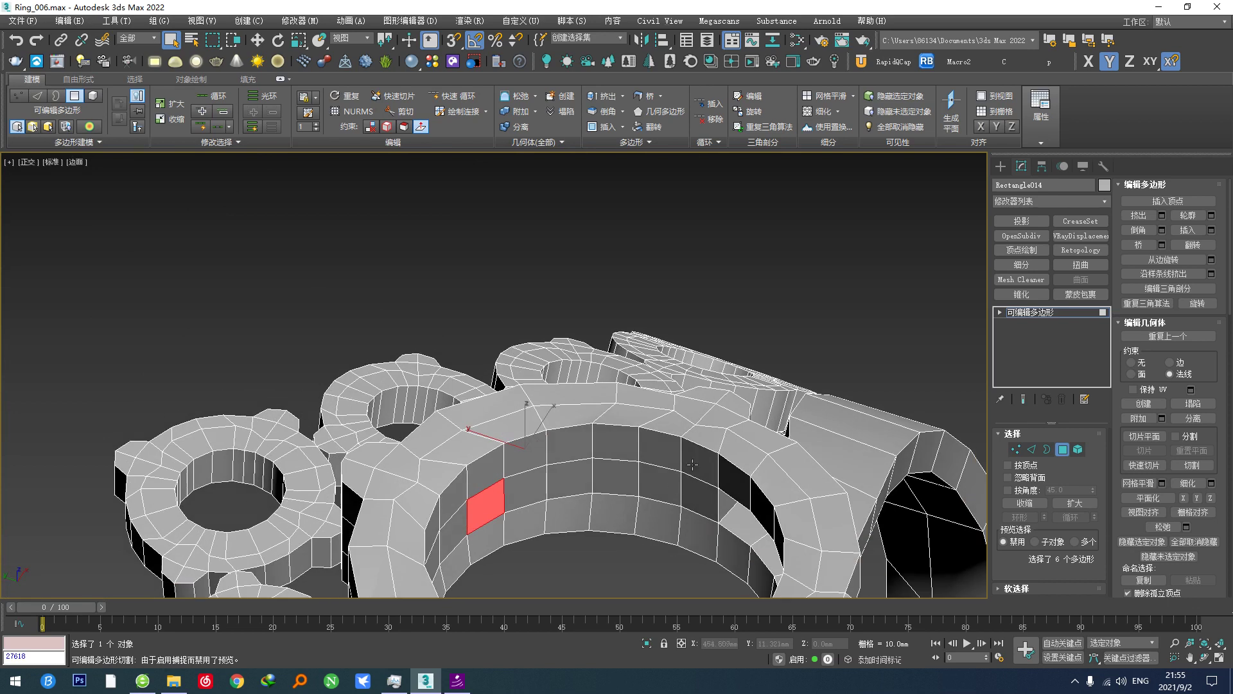
Complete the inner-wall polygon selection and bridge it with the outer-wall polygons to open the next slot through the large ring.
{"action": "left_click", "coordinate": [608, 486], "text": "shift"}
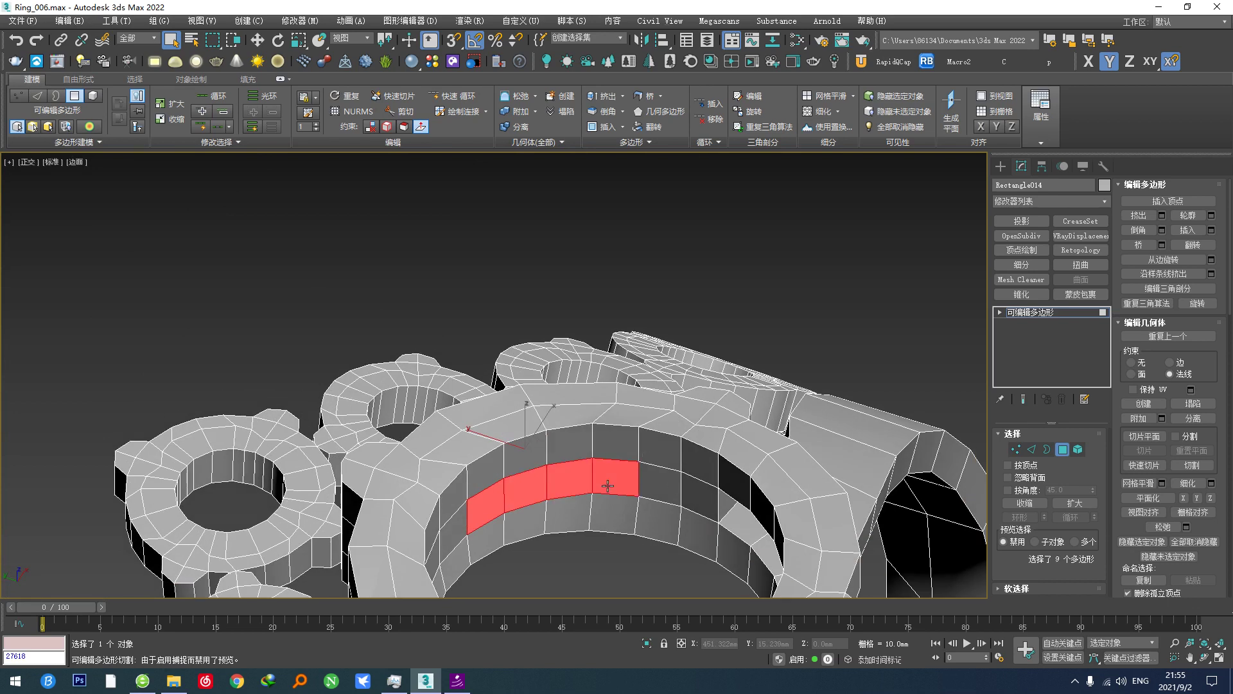
{"action": "middle_click_drag", "start_coordinate": [607, 492], "coordinate": [657, 511], "text": "alt"}
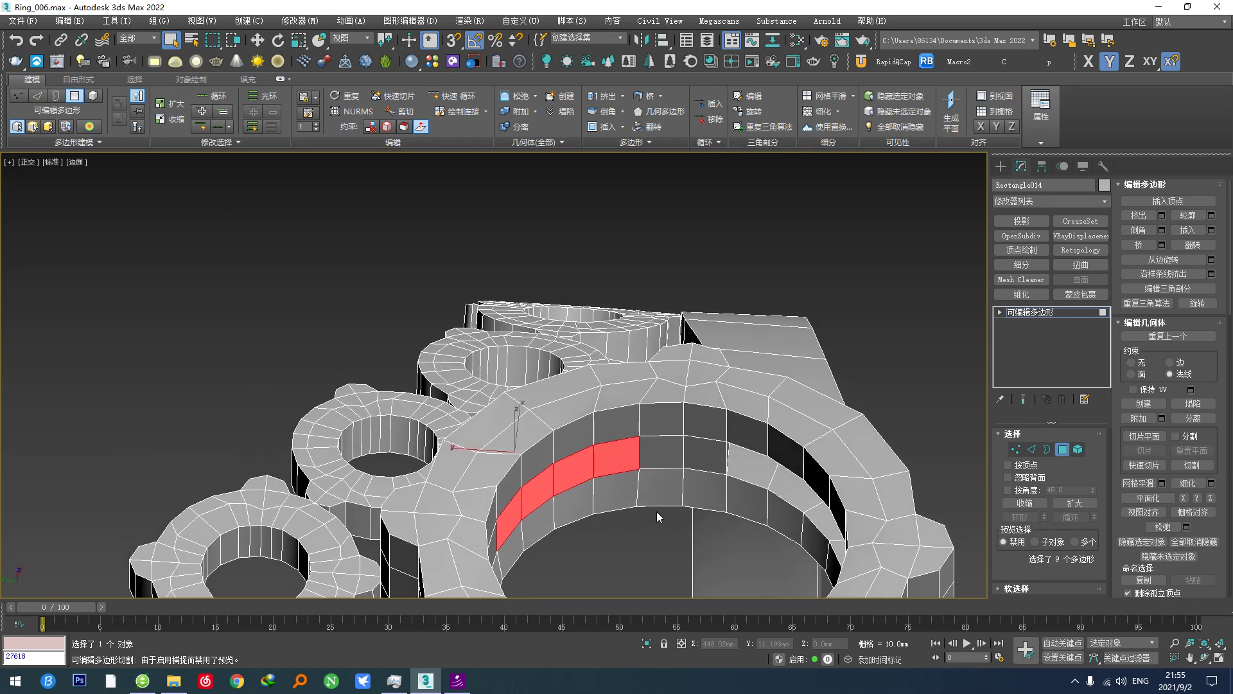
{"action": "key", "text": "ctrl+q"}
{"action": "left_click", "coordinate": [501, 458]}
{"action": "middle_click_drag", "start_coordinate": [502, 460], "coordinate": [565, 467], "text": "alt"}
{"action": "scroll", "coordinate": [535, 500], "scroll_direction": "up", "scroll_amount": 5}
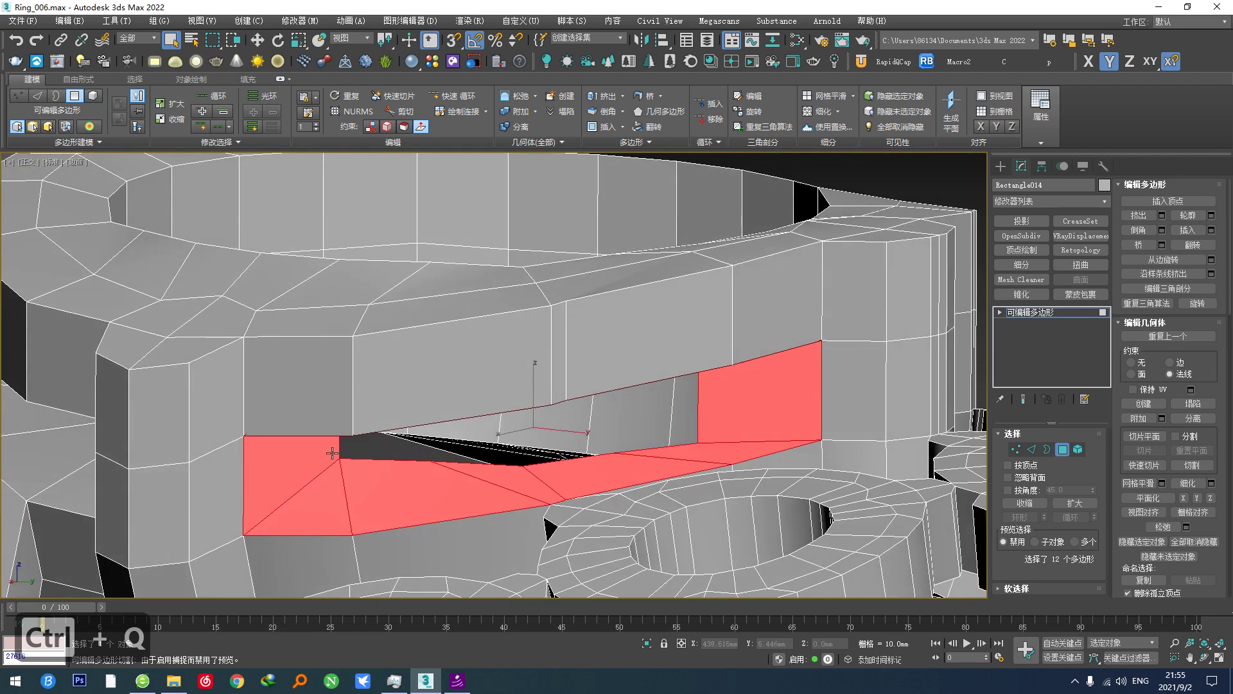
Remove the diagonal edge near one end of the new slot's lower face and cut a replacement edge across it.
{"action": "key", "text": "2"}
{"action": "key", "text": "ctrl+x"}
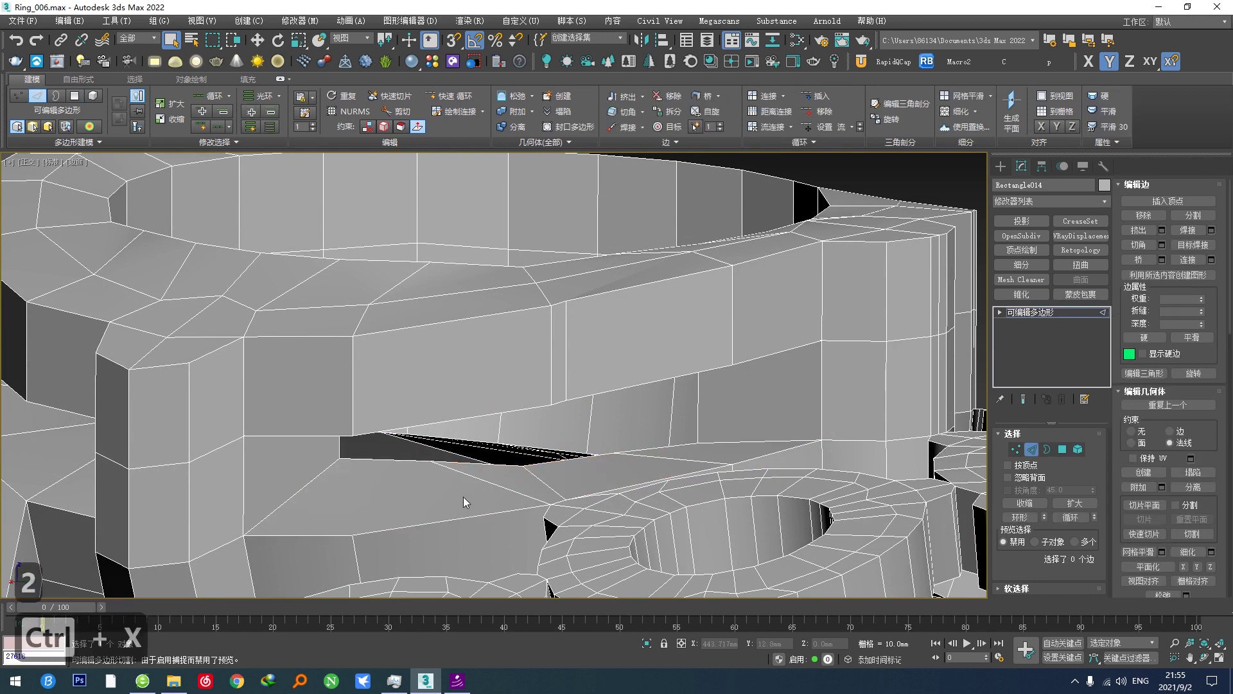
{"action": "key", "text": "alt+c"}
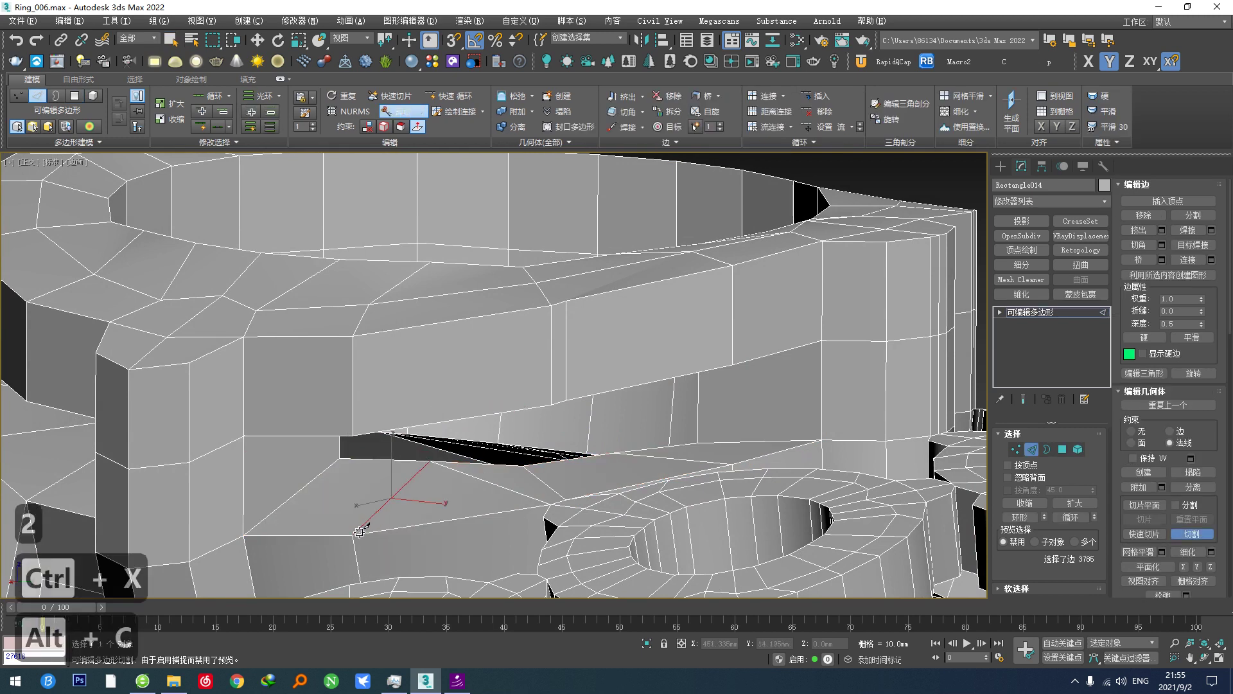
{"action": "right_click", "coordinate": [483, 501]}
{"action": "key", "text": "ctrl+x"}
{"action": "middle_click_drag", "start_coordinate": [504, 508], "coordinate": [469, 498]}
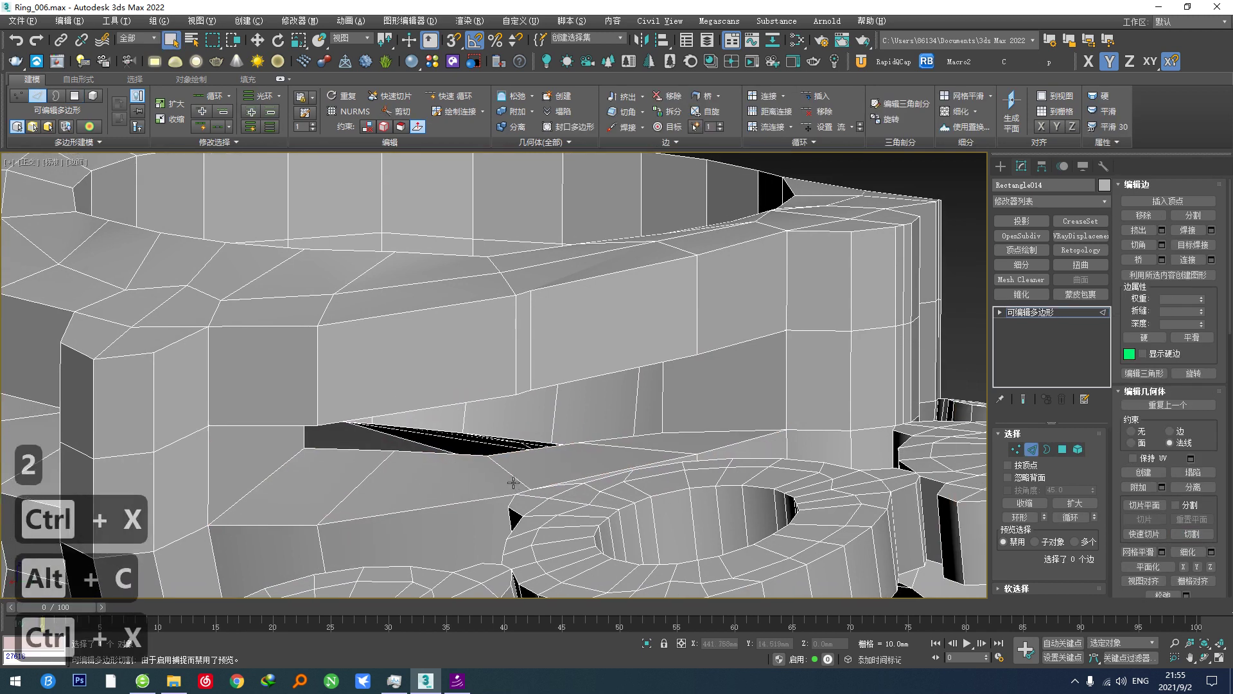
Cut a cross edge on the next part of the slot's lower face and remove the diagonal edge there.
{"action": "key", "text": "F3"}
{"action": "scroll", "coordinate": [566, 546], "scroll_direction": "up", "scroll_amount": 5}
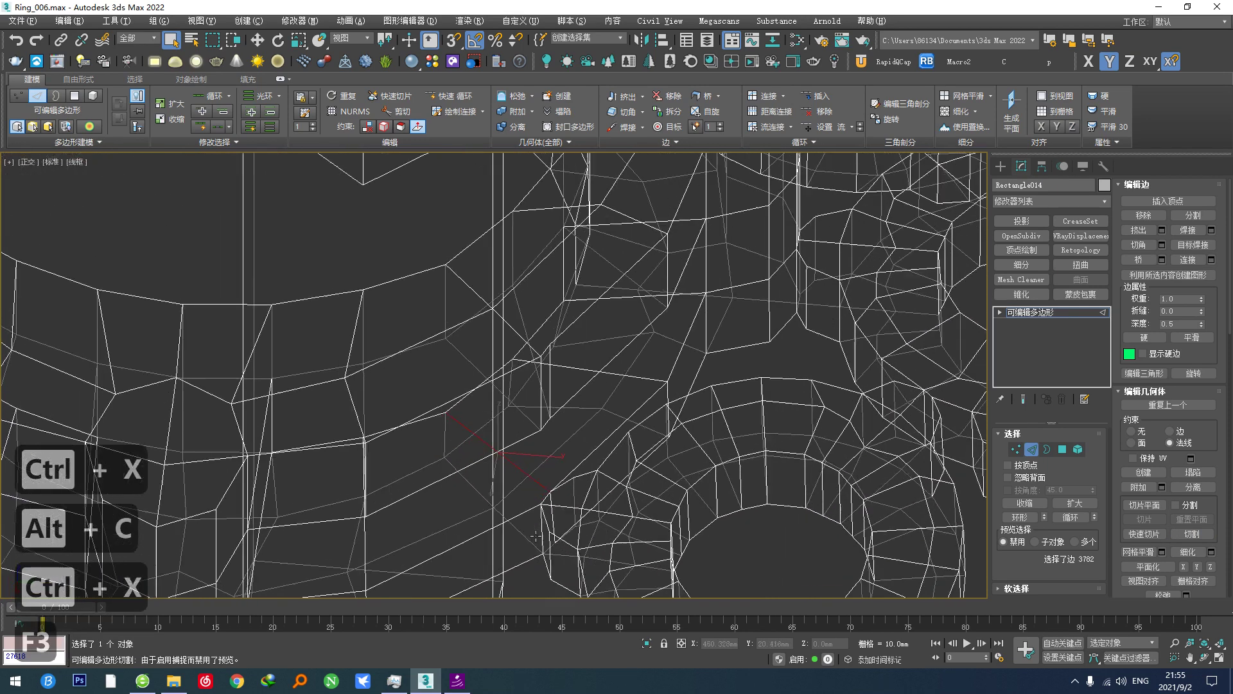
{"action": "scroll", "coordinate": [565, 546], "scroll_direction": "up", "scroll_amount": 6}
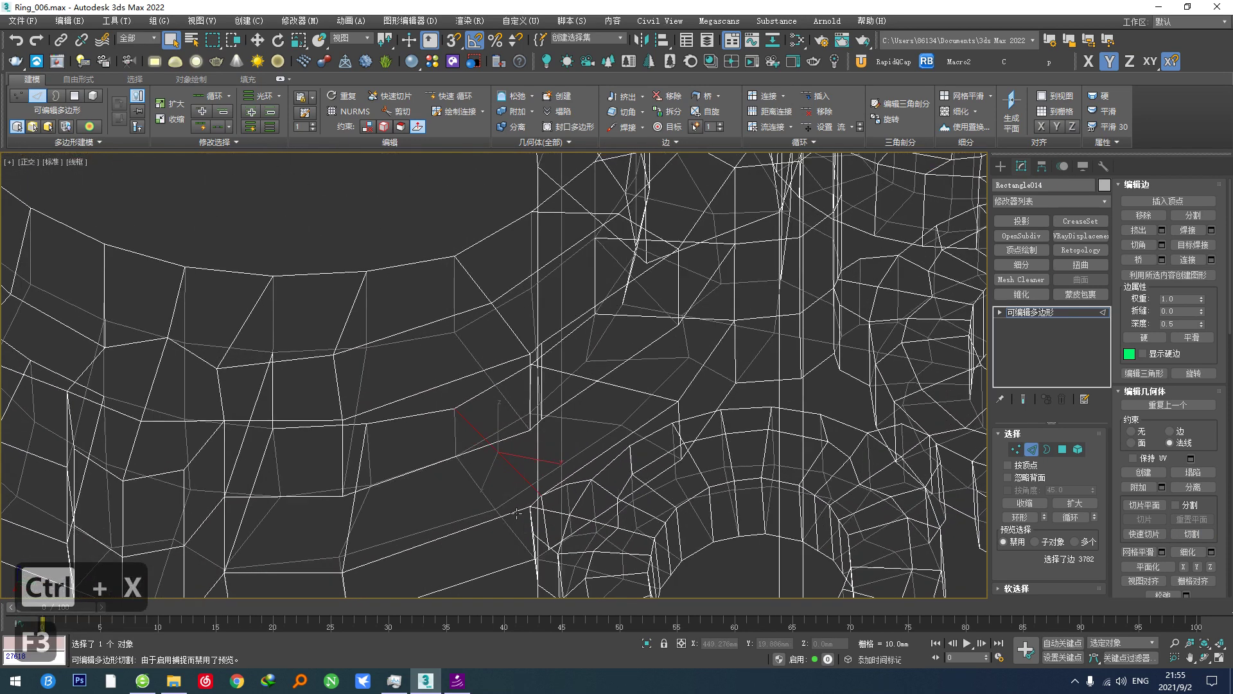
{"action": "key", "text": "alt+c"}
{"action": "middle_click_drag", "start_coordinate": [495, 483], "coordinate": [468, 405], "text": "alt"}
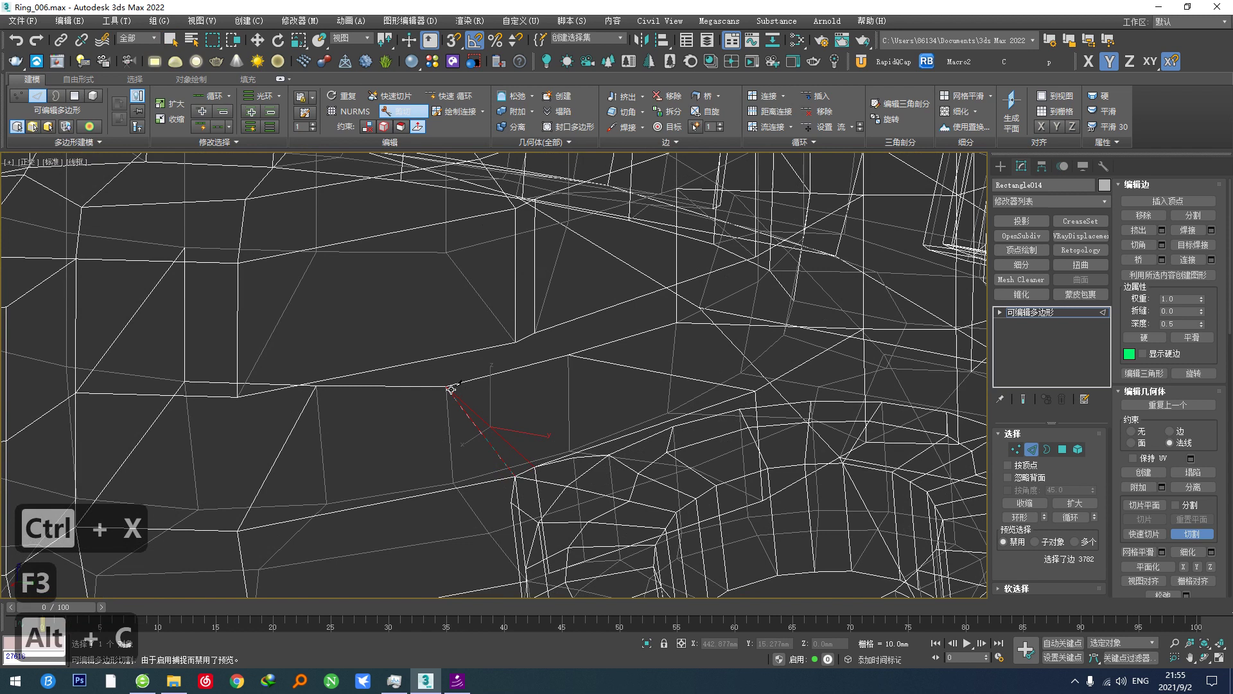
{"action": "right_click", "coordinate": [475, 430]}
{"action": "scroll", "coordinate": [564, 485], "scroll_direction": "down", "scroll_amount": 6}
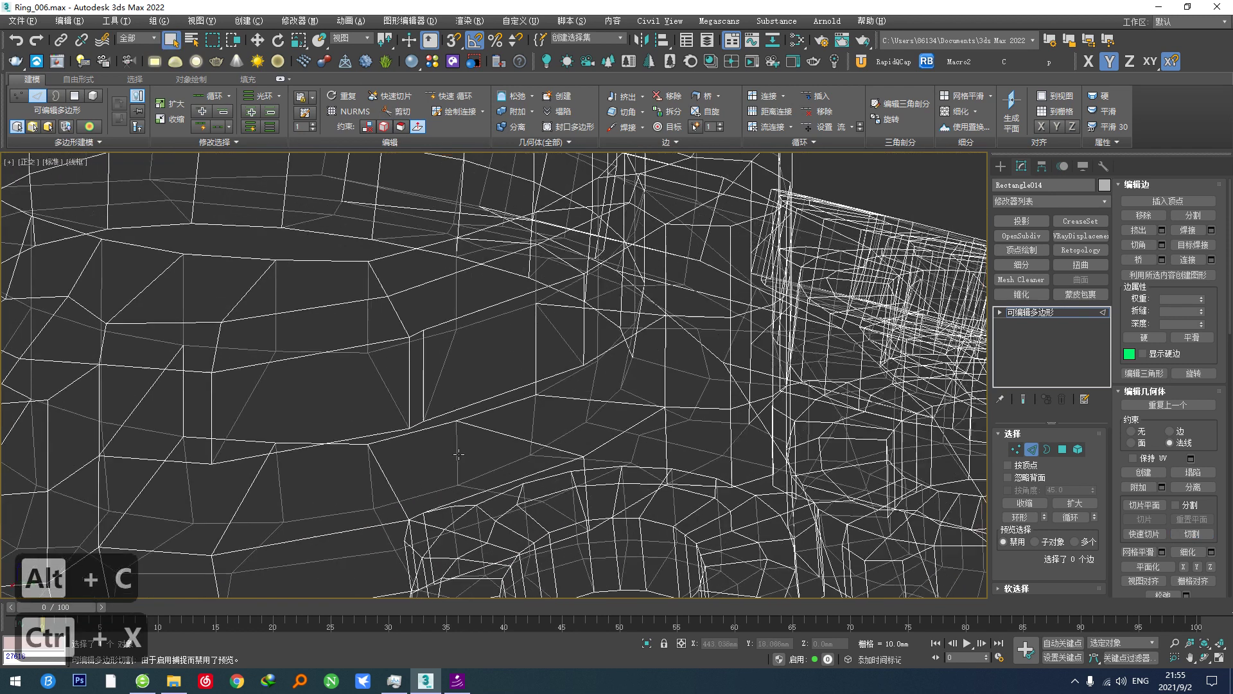
{"action": "middle_click_drag", "start_coordinate": [564, 485], "coordinate": [432, 425], "text": "alt"}
{"action": "key", "text": "F3"}
{"action": "scroll", "coordinate": [430, 424], "scroll_direction": "up", "scroll_amount": 2}
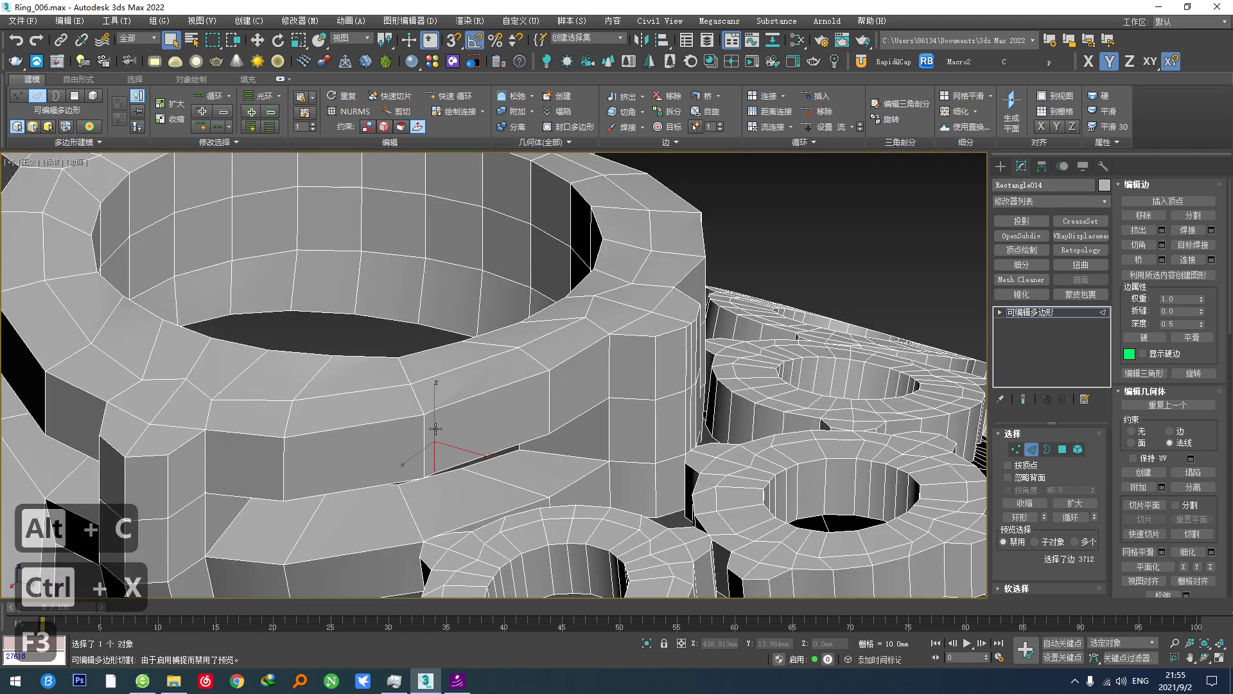
{"action": "key", "text": "ctrl+x"}
{"action": "middle_click_drag", "start_coordinate": [437, 438], "coordinate": [439, 390], "text": "alt"}
{"action": "key", "text": "ctrl+z"}
{"action": "key", "text": "ctrl+z"}
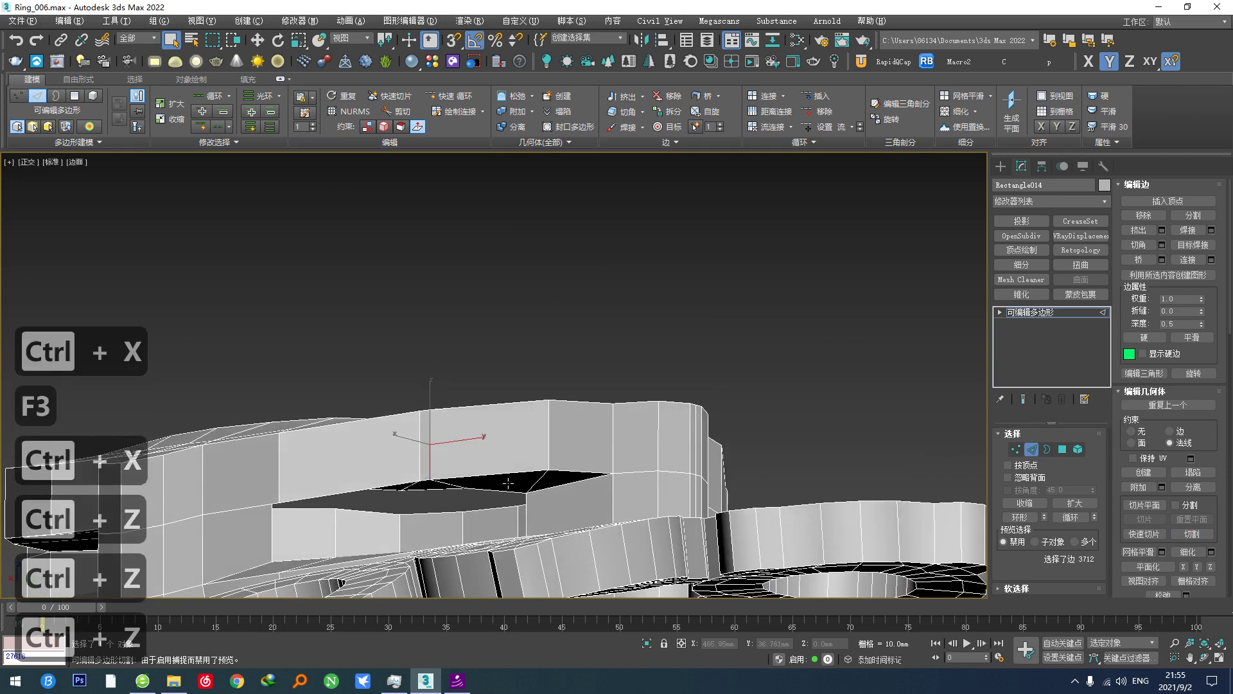
Connect two opposite vertices across the slot's upper face and remove the diagonal edge beside them.
{"action": "middle_click_drag", "start_coordinate": [509, 482], "coordinate": [475, 534], "text": "alt"}
{"action": "key", "text": "ctrl+F1"}
{"action": "middle_click_drag", "start_coordinate": [435, 482], "coordinate": [444, 522], "text": "alt"}
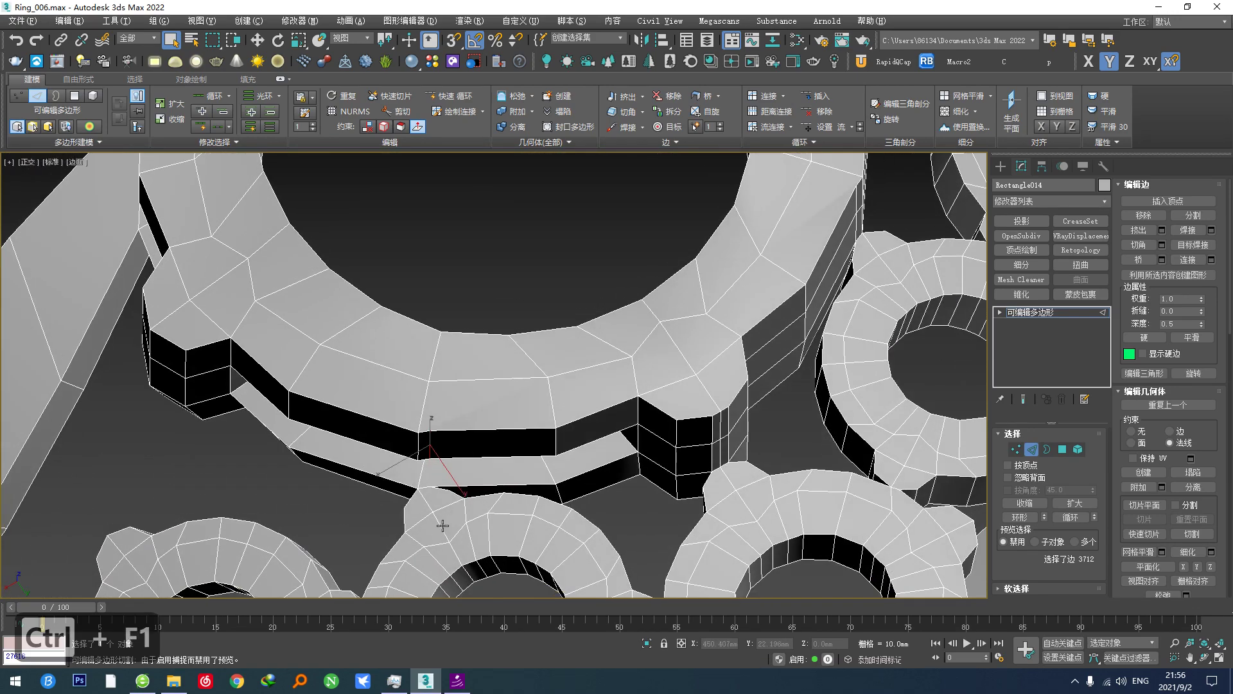
{"action": "key", "text": "F3"}
{"action": "mouse_move", "coordinate": [521, 449]}
{"action": "middle_mouse_down", "text": "alt"}
{"action": "mouse_move", "coordinate": [527, 459]}
{"action": "mouse_move", "coordinate": [516, 410]}
{"action": "middle_mouse_up", "text": "alt"}
{"action": "scroll", "coordinate": [516, 409], "scroll_direction": "up", "scroll_amount": 4}
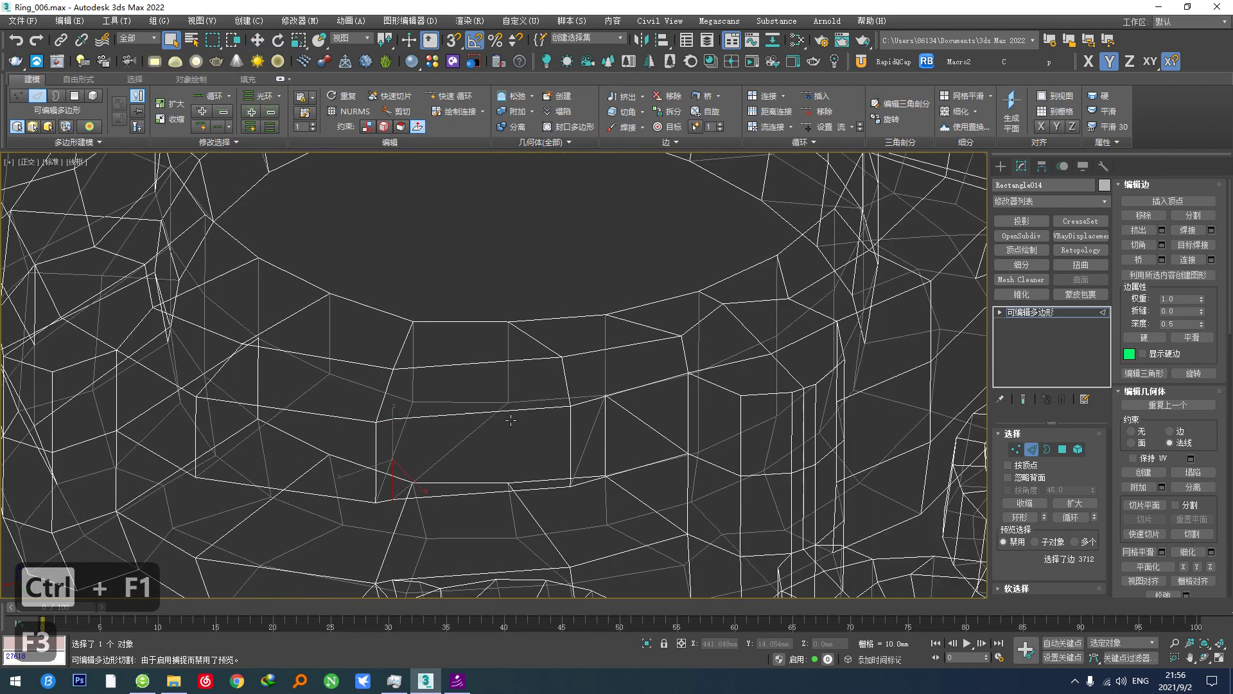
{"action": "key", "text": "1"}
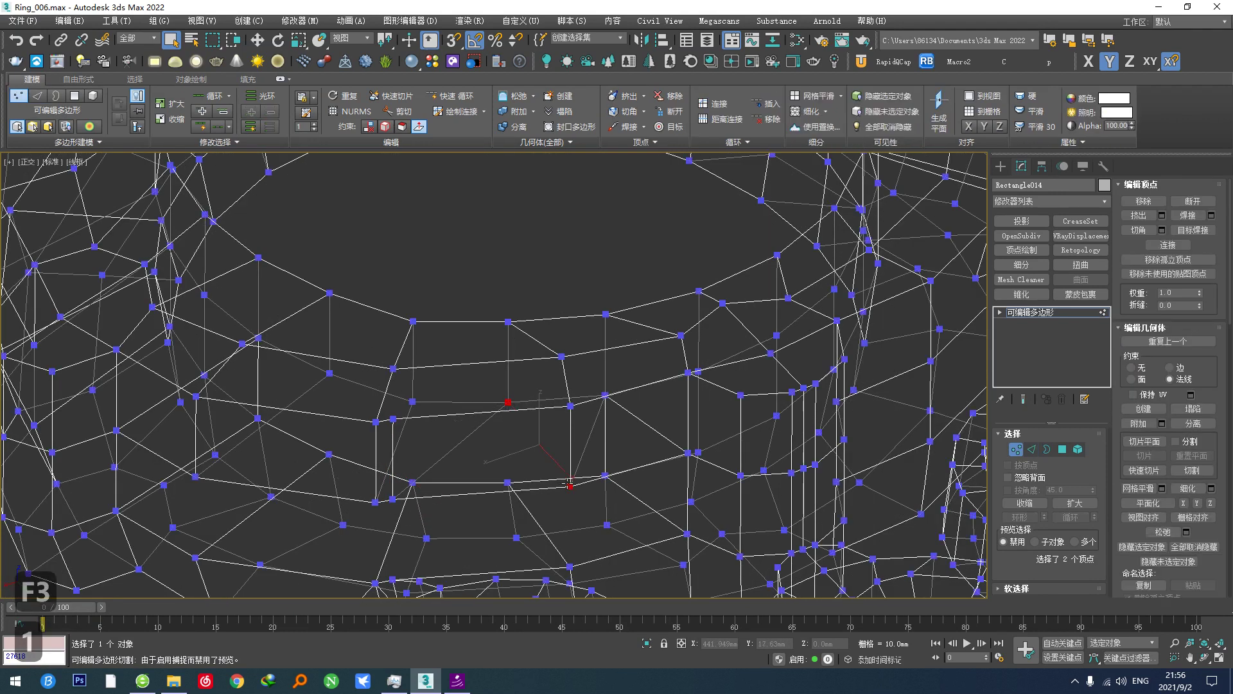
{"action": "key", "text": "v"}
{"action": "key", "text": "3"}
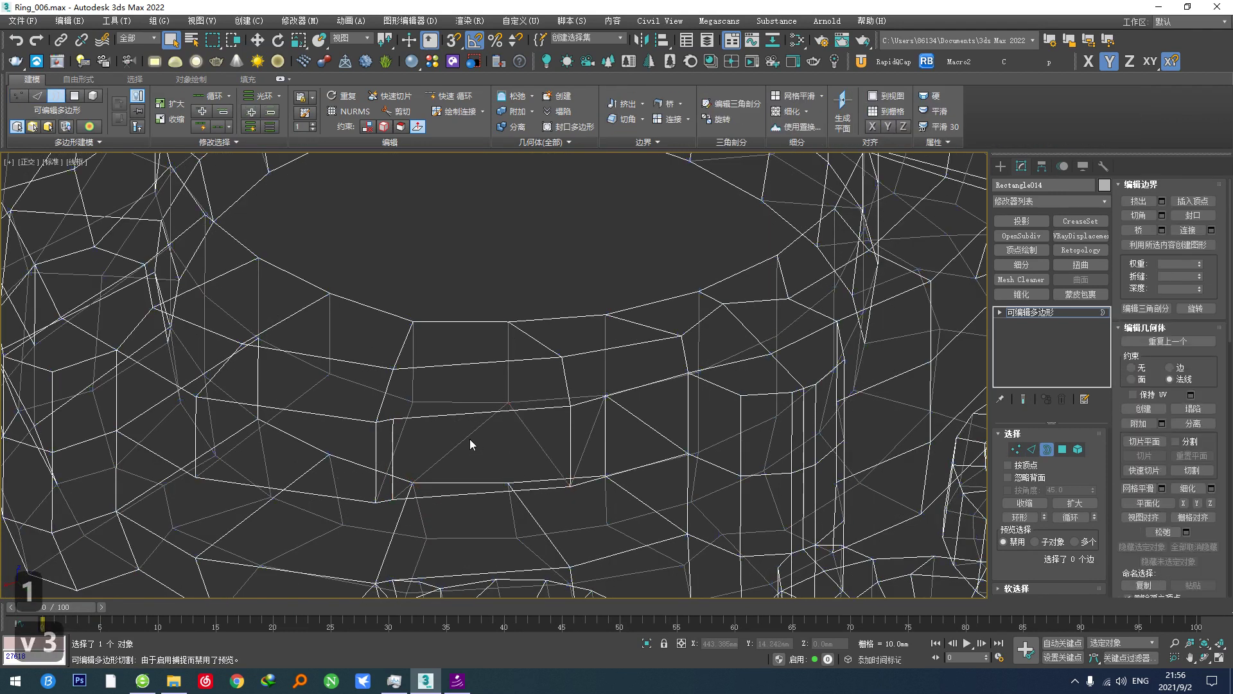
{"action": "key", "text": "2"}
{"action": "key", "text": "ctrl+x"}
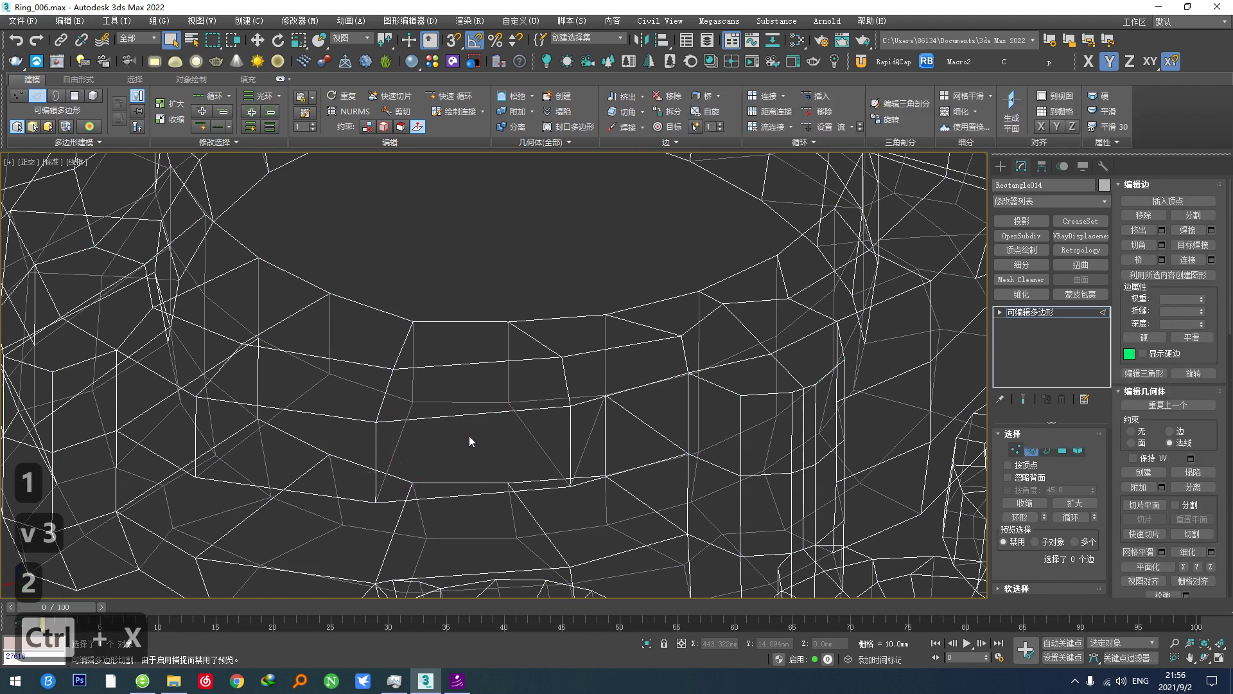
{"action": "key", "text": "F3"}
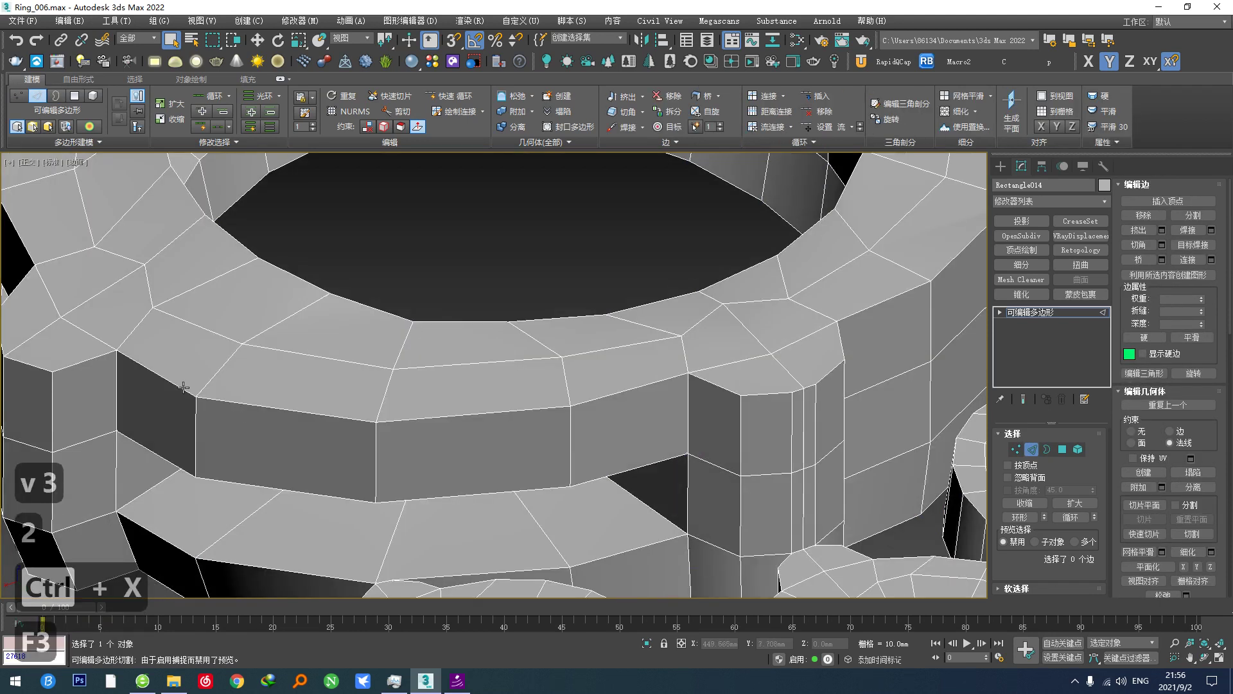
With Loop Tools, evenly space the upper and lower outer edge rows of the wall strip above the slot.
{"action": "left_click", "coordinate": [801, 143]}
{"action": "left_click", "coordinate": [833, 179]}
{"action": "middle_click_drag", "start_coordinate": [533, 333], "coordinate": [564, 316]}
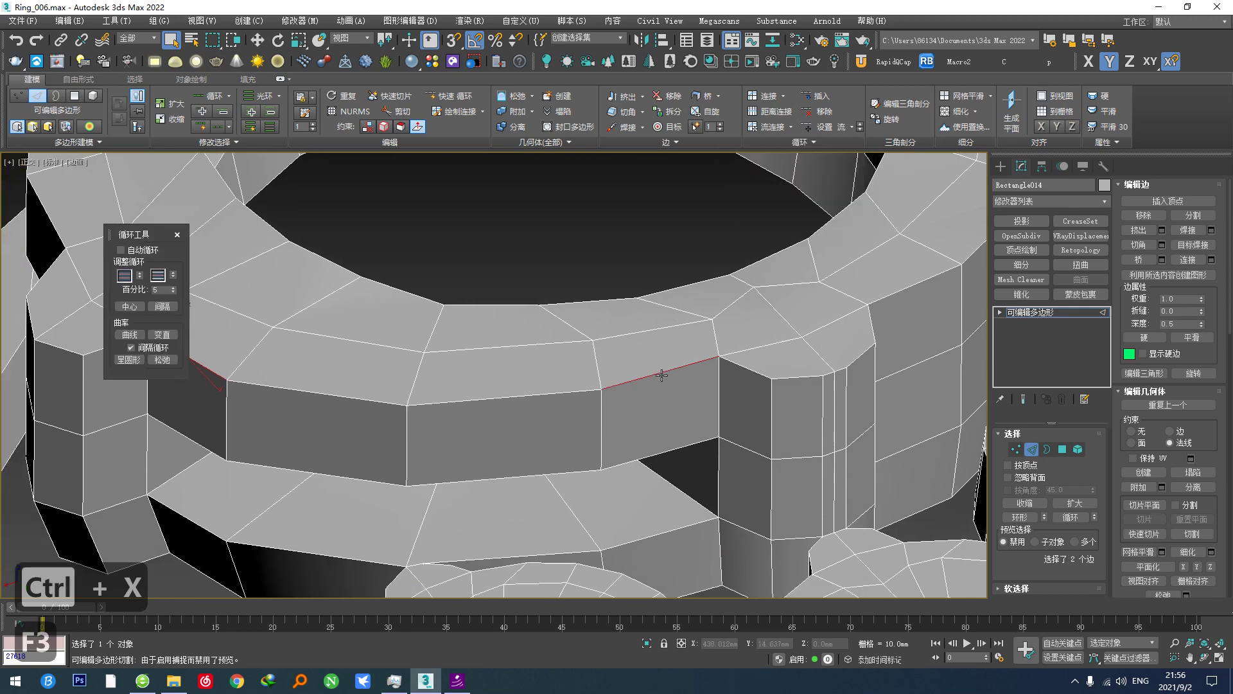
{"action": "left_click", "coordinate": [661, 375], "text": "shift"}
{"action": "left_click", "coordinate": [172, 309]}
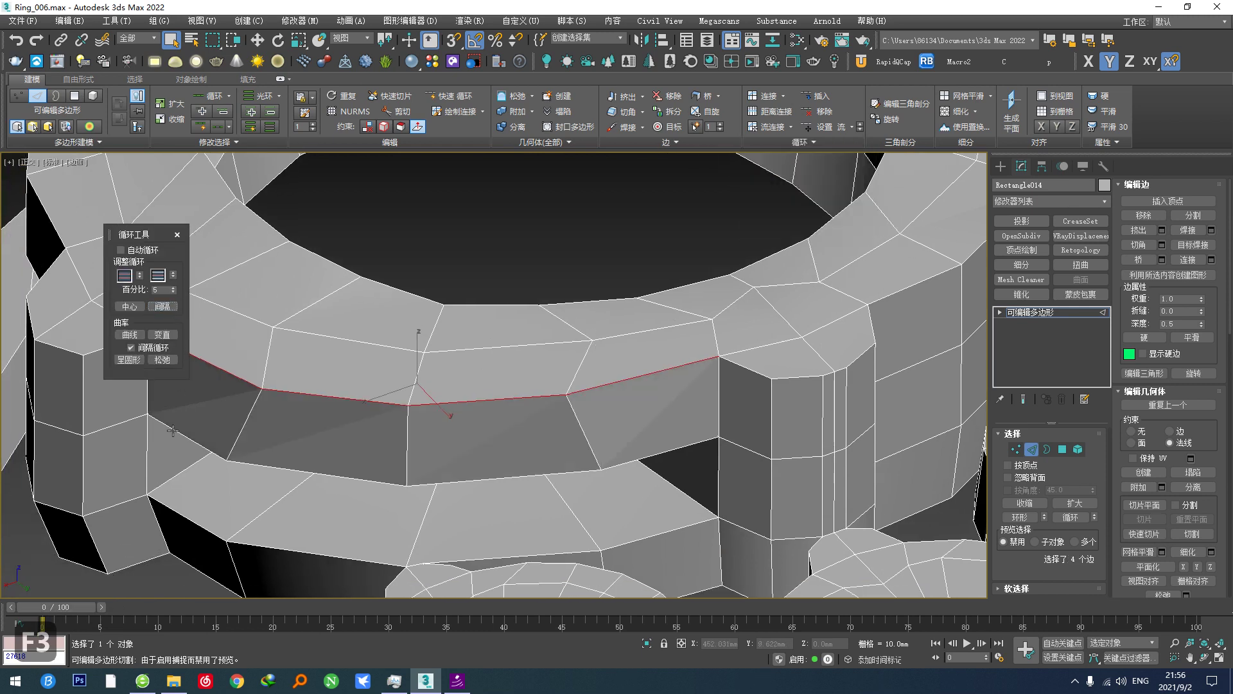
{"action": "left_click", "coordinate": [172, 430]}
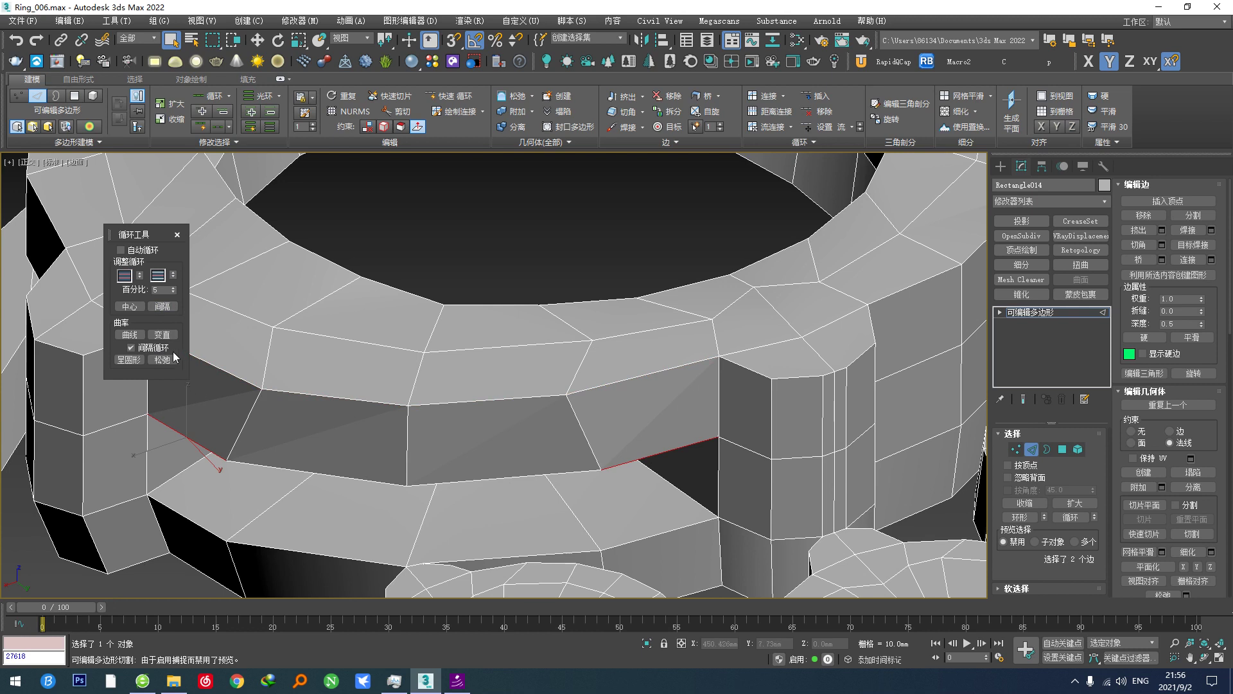
{"action": "left_click", "coordinate": [162, 307]}
Connect the two vertices across the slot's upper inside face and remove the stray diagonal edge.
{"action": "middle_click_drag", "start_coordinate": [606, 454], "coordinate": [656, 394], "text": "alt"}
{"action": "key", "text": "1"}
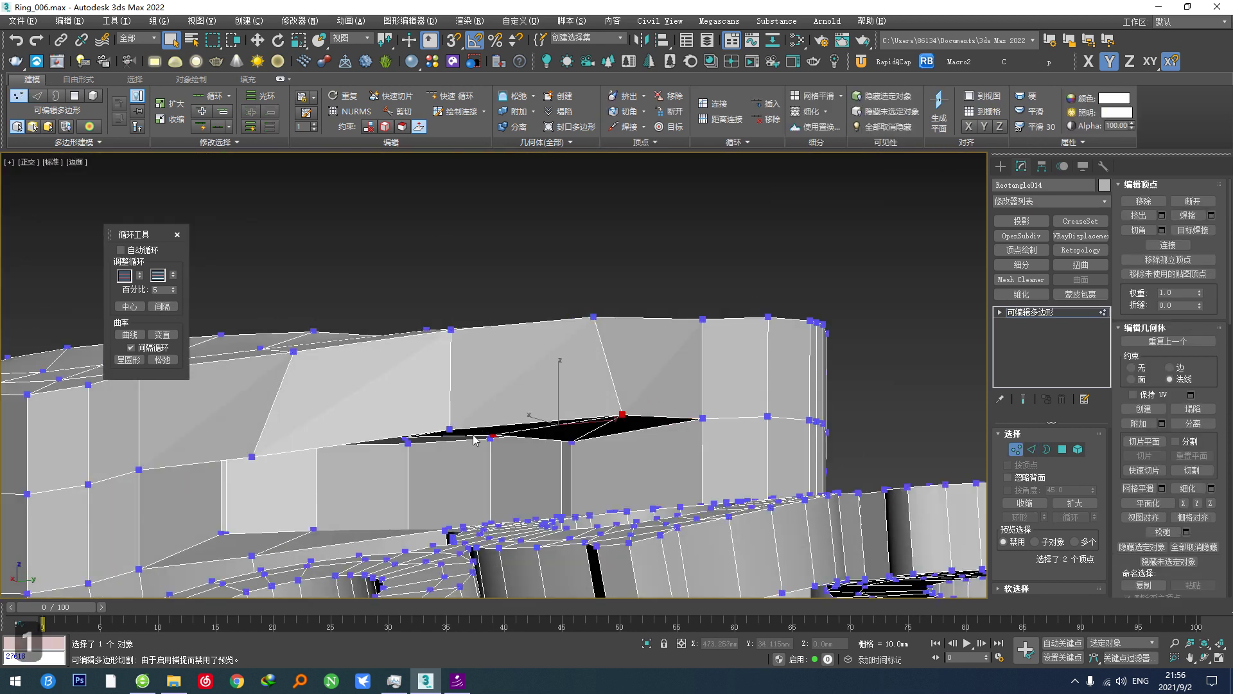
{"action": "middle_click_drag", "start_coordinate": [474, 440], "coordinate": [510, 360], "text": "alt"}
{"action": "key", "text": "2"}
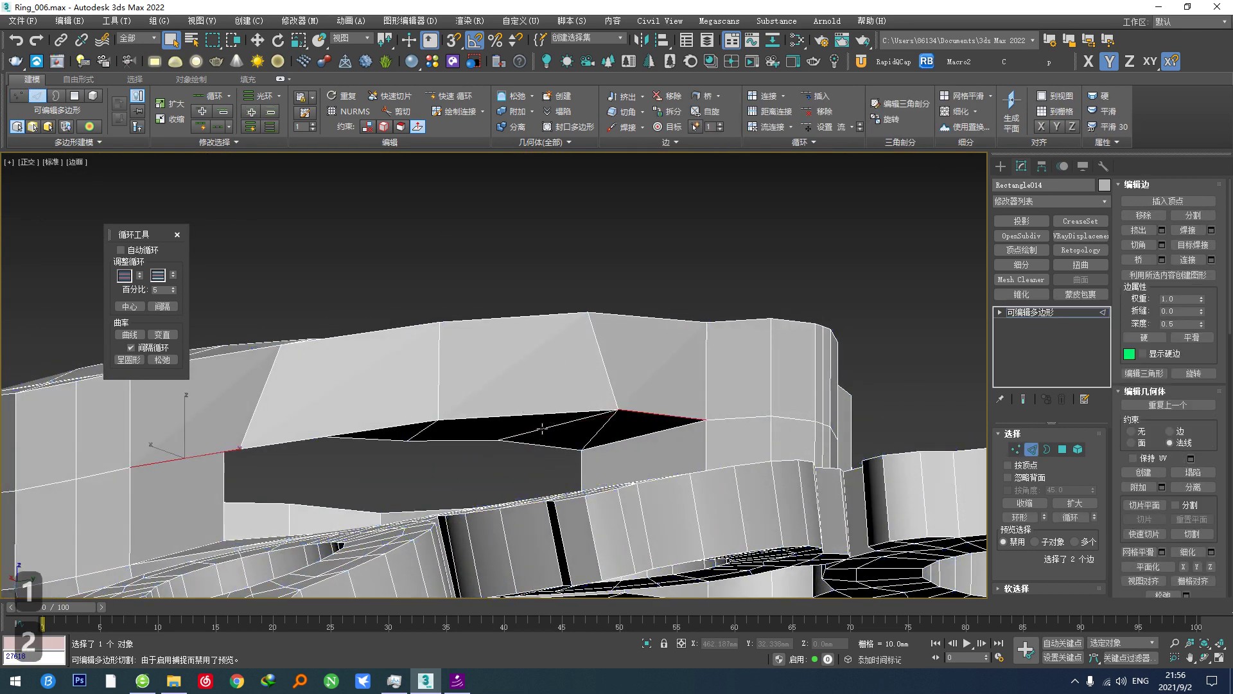
{"action": "middle_click_drag", "start_coordinate": [542, 435], "coordinate": [529, 534], "text": "alt"}
{"action": "key", "text": "F3"}
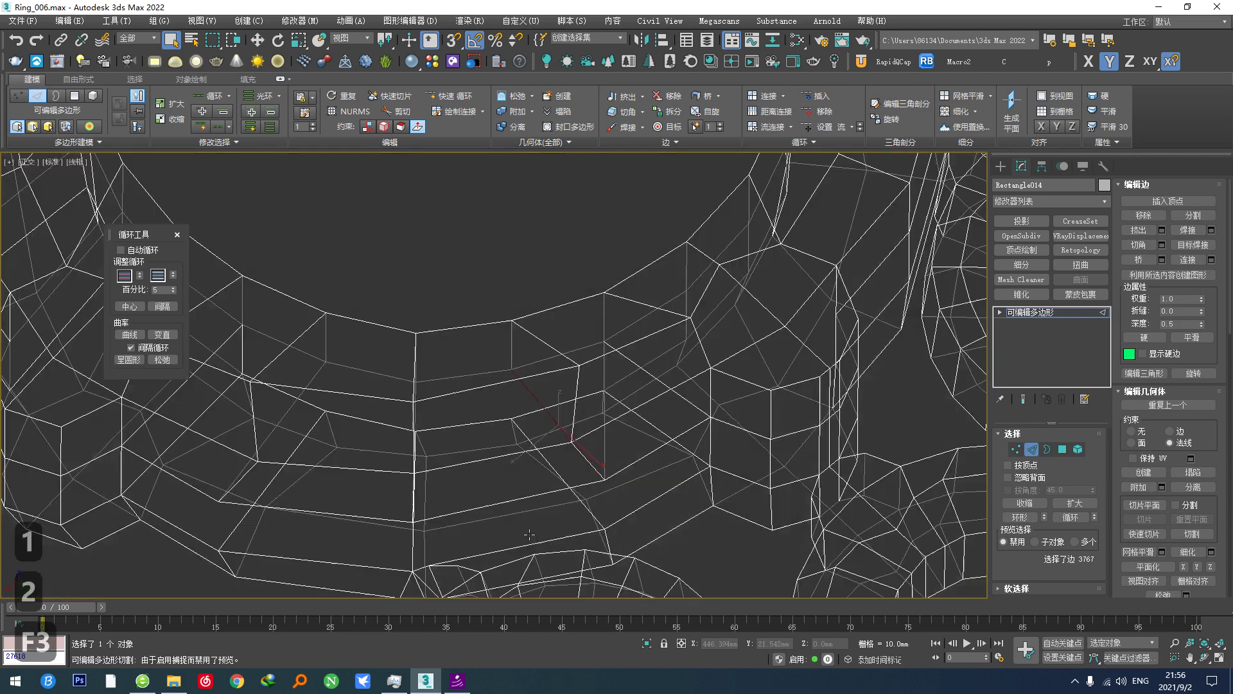
{"action": "mouse_move", "coordinate": [558, 489]}
{"action": "middle_mouse_down"}
{"action": "mouse_move", "coordinate": [544, 489]}
{"action": "mouse_move", "coordinate": [545, 503]}
{"action": "mouse_move", "coordinate": [546, 475]}
{"action": "middle_mouse_up"}
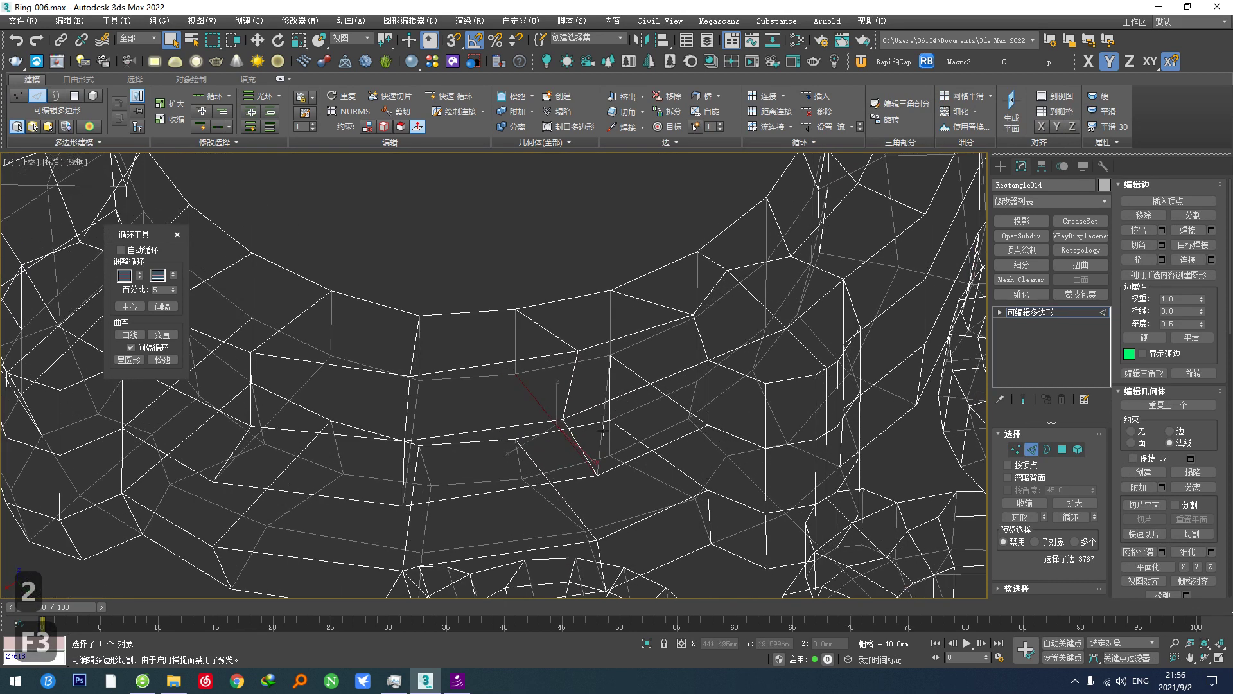
{"action": "left_click", "coordinate": [600, 430]}
{"action": "key", "text": "ctrl+x"}
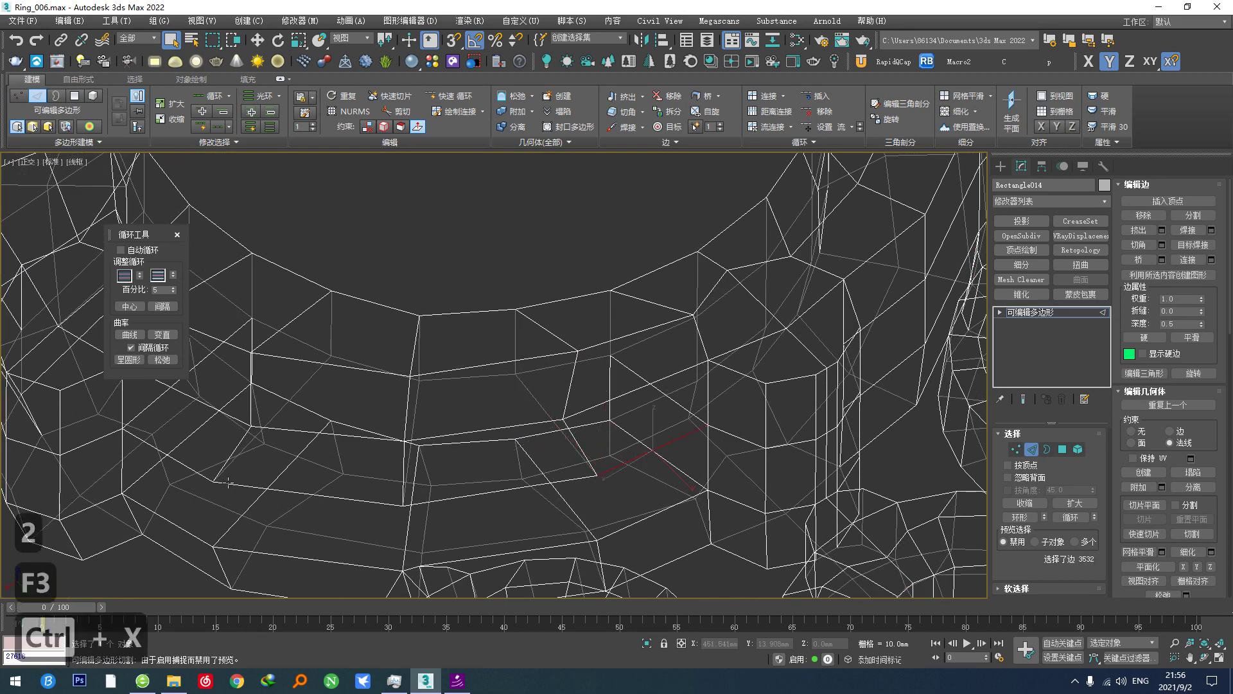
Evenly space the edges along the slot's lower outer rim, finish edge editing and close Loop Tools.
{"action": "left_click", "coordinate": [168, 309]}
{"action": "mouse_move", "coordinate": [548, 459]}
{"action": "middle_mouse_down", "text": "alt"}
{"action": "mouse_move", "coordinate": [557, 482]}
{"action": "mouse_move", "coordinate": [636, 443]}
{"action": "mouse_move", "coordinate": [645, 393]}
{"action": "mouse_move", "coordinate": [602, 399]}
{"action": "middle_mouse_up", "text": "alt"}
{"action": "key", "text": "F3"}
{"action": "middle_click_drag", "start_coordinate": [220, 451], "coordinate": [242, 518], "text": "alt"}
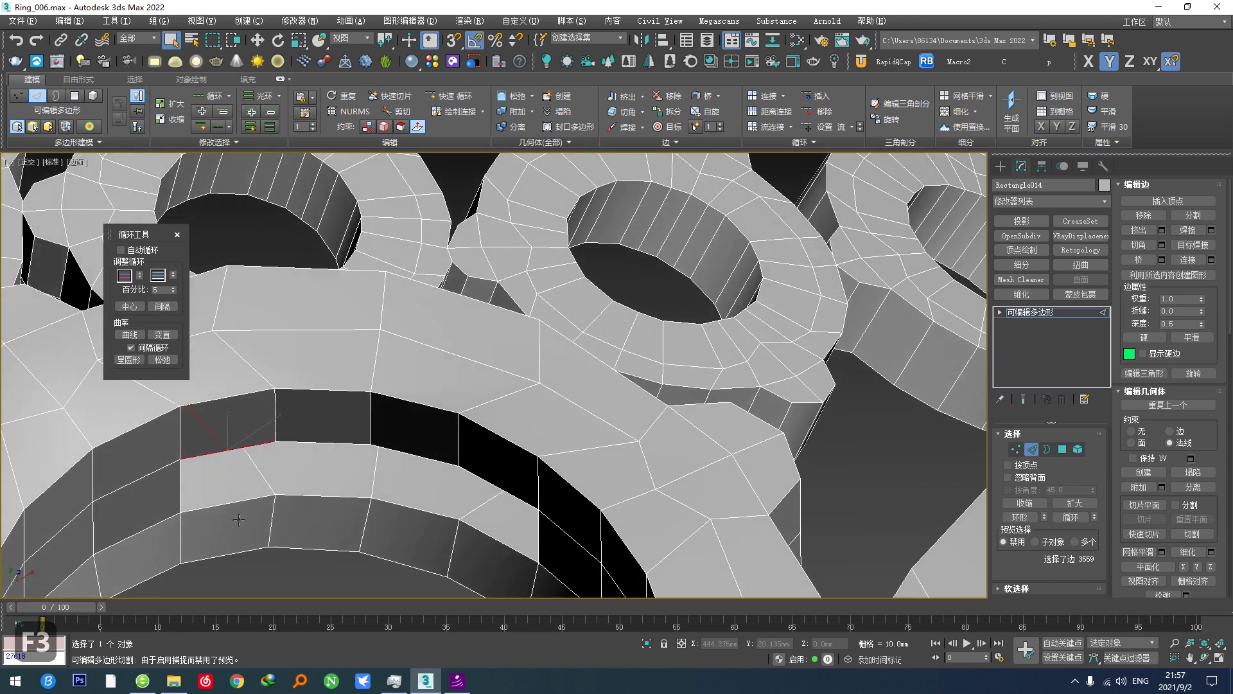
{"action": "middle_click_drag", "start_coordinate": [480, 493], "coordinate": [366, 532], "text": "alt"}
{"action": "scroll", "coordinate": [490, 446], "scroll_direction": "down", "scroll_amount": 3}
{"action": "left_click", "coordinate": [1033, 454]}
{"action": "scroll", "coordinate": [409, 490], "scroll_direction": "down", "scroll_amount": 3}
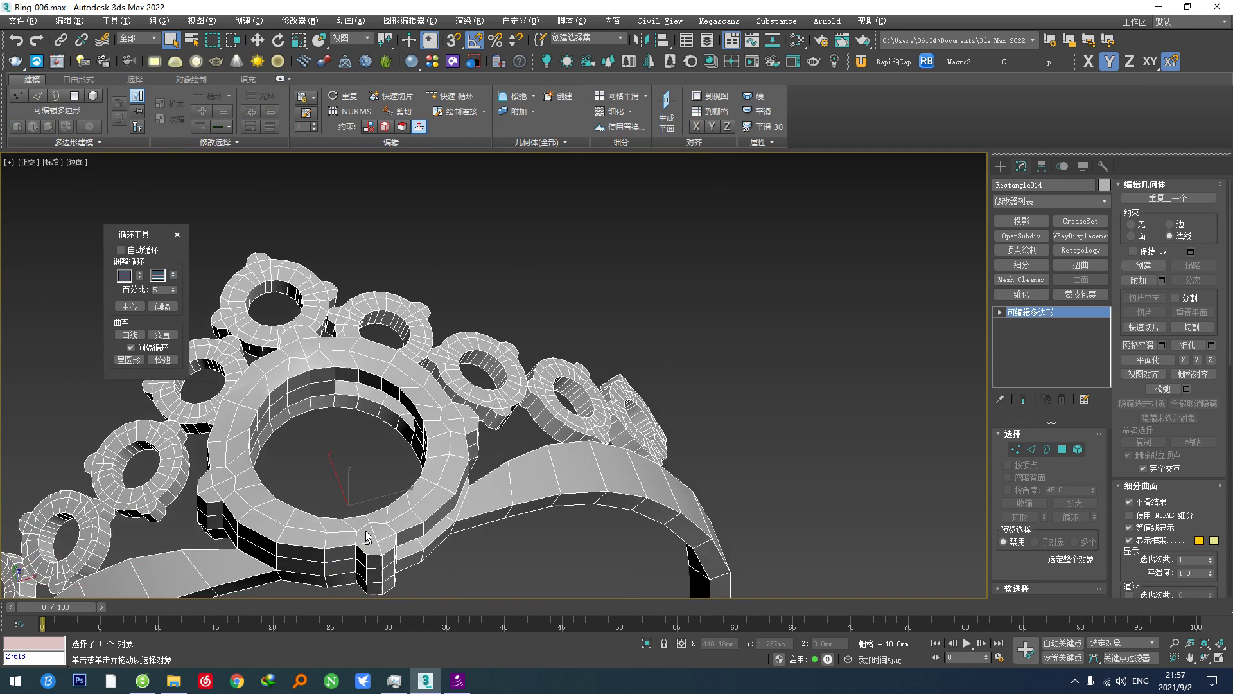
{"action": "left_click", "coordinate": [177, 235]}
Select the top polygons of all four lugs on the large ring.
{"action": "middle_click_drag", "start_coordinate": [361, 405], "coordinate": [387, 312], "text": "alt"}
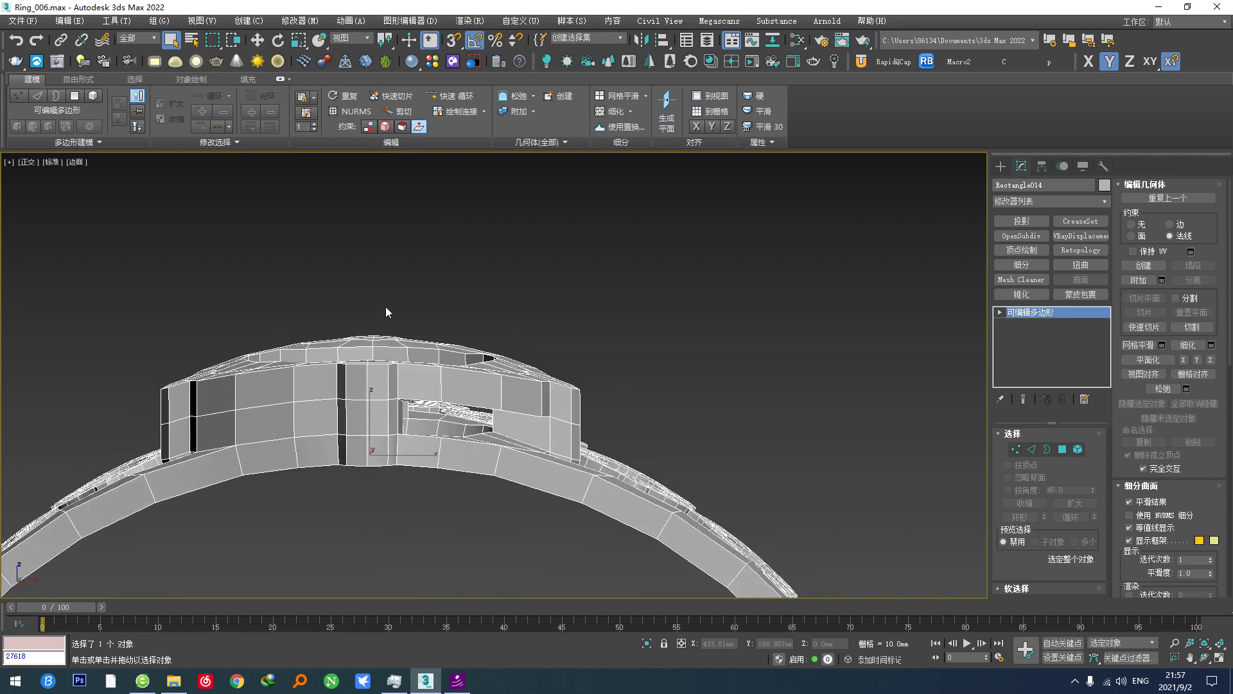
{"action": "middle_click_drag", "start_coordinate": [381, 355], "coordinate": [403, 534], "text": "alt"}
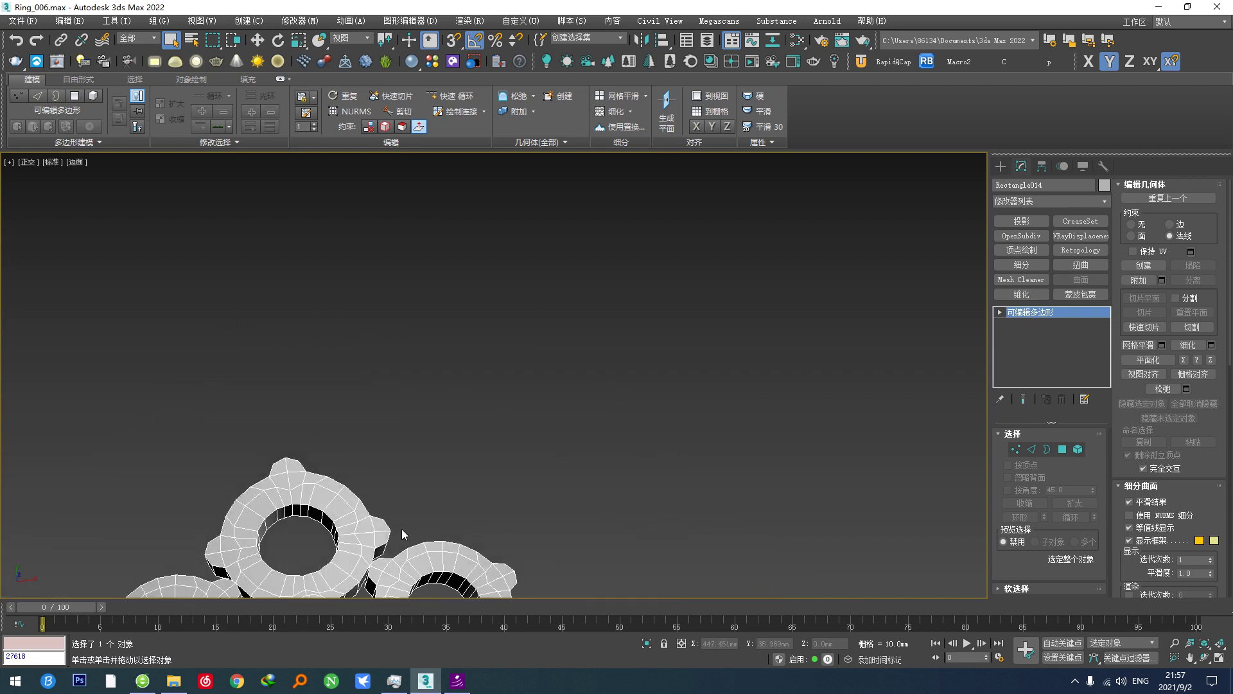
{"action": "left_click", "coordinate": [1063, 449]}
{"action": "scroll", "coordinate": [345, 370], "scroll_direction": "up", "scroll_amount": 8}
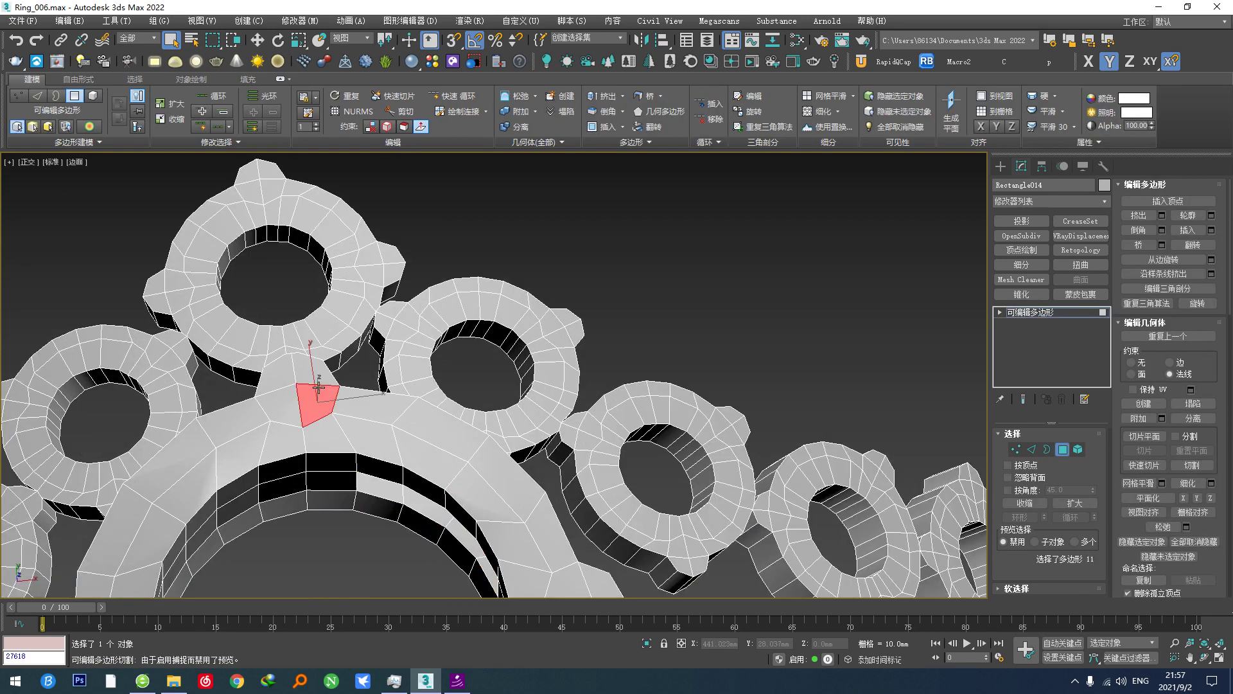
{"action": "key", "text": "alt+c"}
{"action": "left_click", "coordinate": [287, 376], "text": "ctrl"}
{"action": "left_click", "coordinate": [289, 403], "text": "ctrl"}
{"action": "scroll", "coordinate": [315, 432], "scroll_direction": "down", "scroll_amount": 5}
{"action": "middle_click_drag", "start_coordinate": [507, 537], "coordinate": [485, 423]}
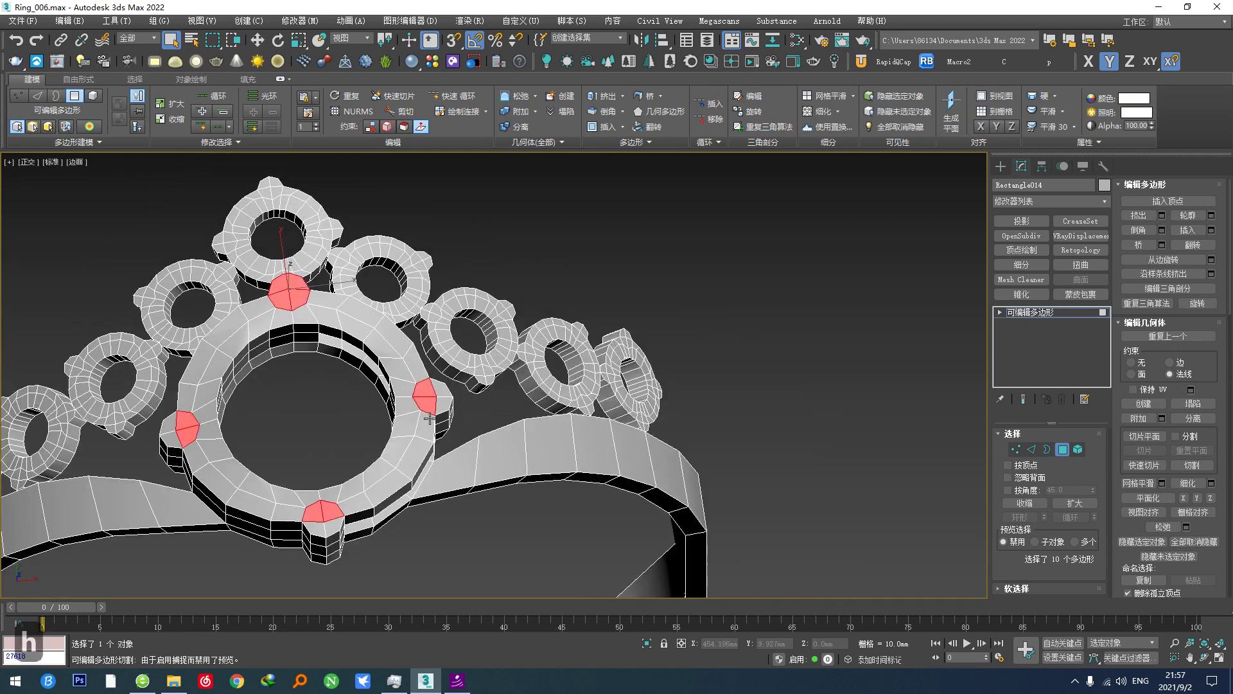
{"action": "mouse_move", "coordinate": [427, 431]}
{"action": "middle_mouse_down", "text": "alt"}
{"action": "mouse_move", "coordinate": [449, 359]}
{"action": "mouse_move", "coordinate": [449, 276]}
{"action": "mouse_move", "coordinate": [427, 431]}
{"action": "middle_mouse_up", "text": "alt"}
{"action": "scroll", "coordinate": [438, 399], "scroll_direction": "up", "scroll_amount": 4}
{"action": "scroll", "coordinate": [420, 456], "scroll_direction": "down", "scroll_amount": 5}
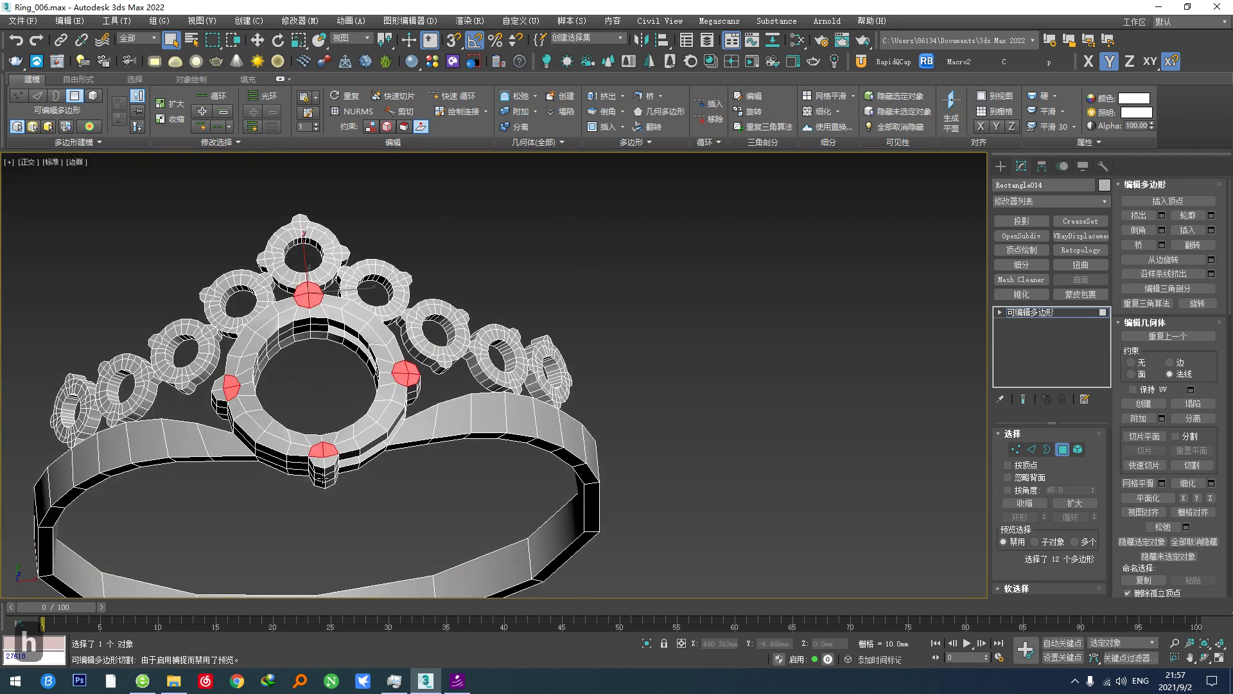
{"action": "scroll", "coordinate": [335, 457], "scroll_direction": "up", "scroll_amount": 5}
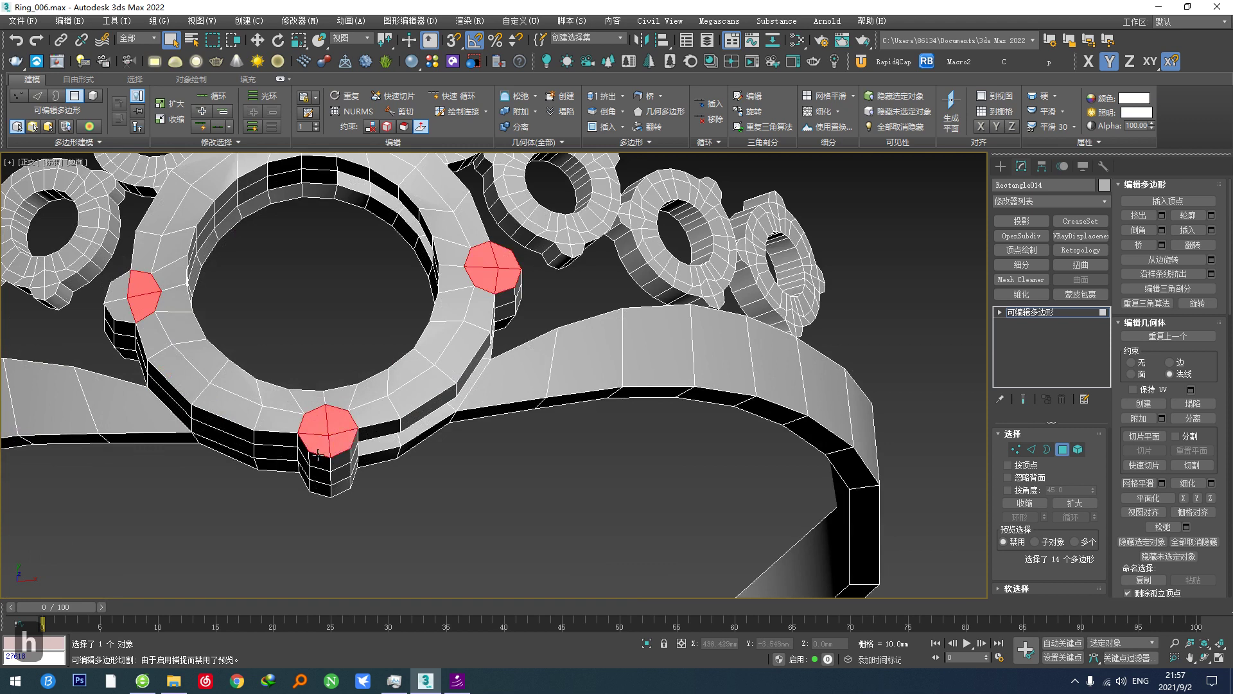
{"action": "left_click", "coordinate": [317, 453], "text": "ctrl"}
Turn off the normal constraint and raise the tops of all four lugs on the large ring straight up along Z.
{"action": "middle_click_drag", "start_coordinate": [318, 453], "coordinate": [371, 399], "text": "alt"}
{"action": "key", "text": "F3"}
{"action": "key", "text": "w"}
{"action": "scroll", "coordinate": [385, 411], "scroll_direction": "up", "scroll_amount": 3}
{"action": "key", "text": "F3"}
{"action": "scroll", "coordinate": [372, 399], "scroll_direction": "up", "scroll_amount": 2}
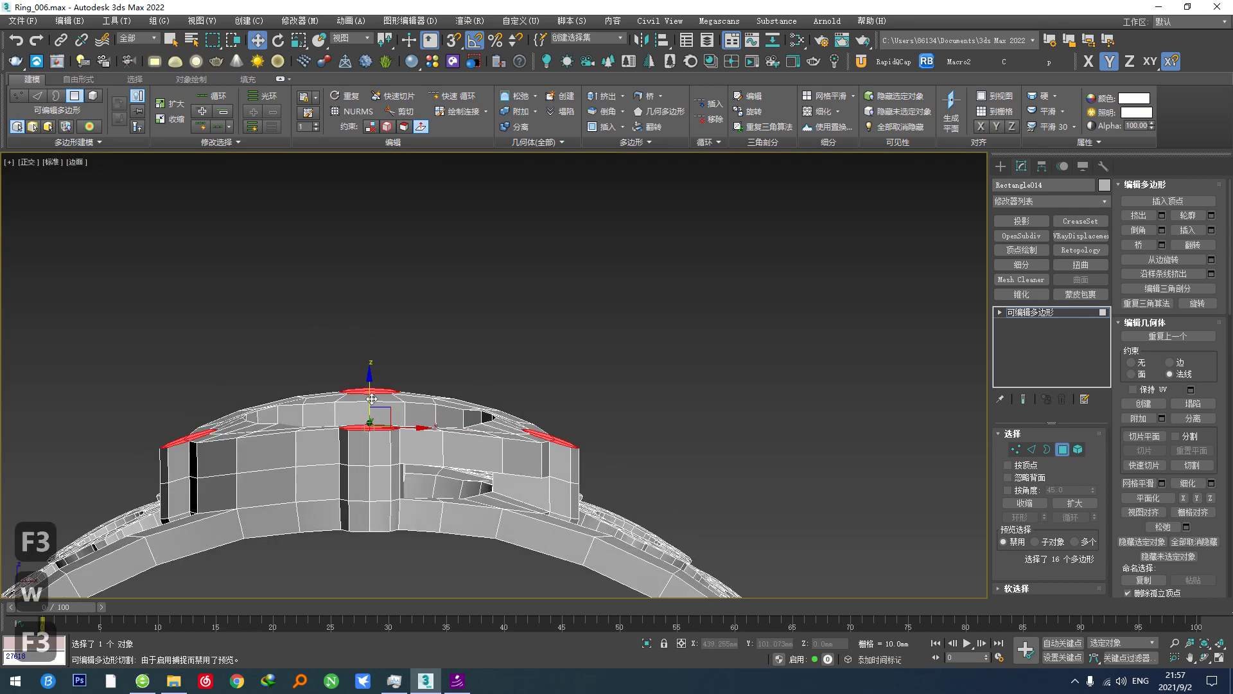
{"action": "left_click_drag", "start_coordinate": [370, 397], "coordinate": [370, 332]}
{"action": "key", "text": "ctrl+z"}
{"action": "key", "text": "ctrl+1"}
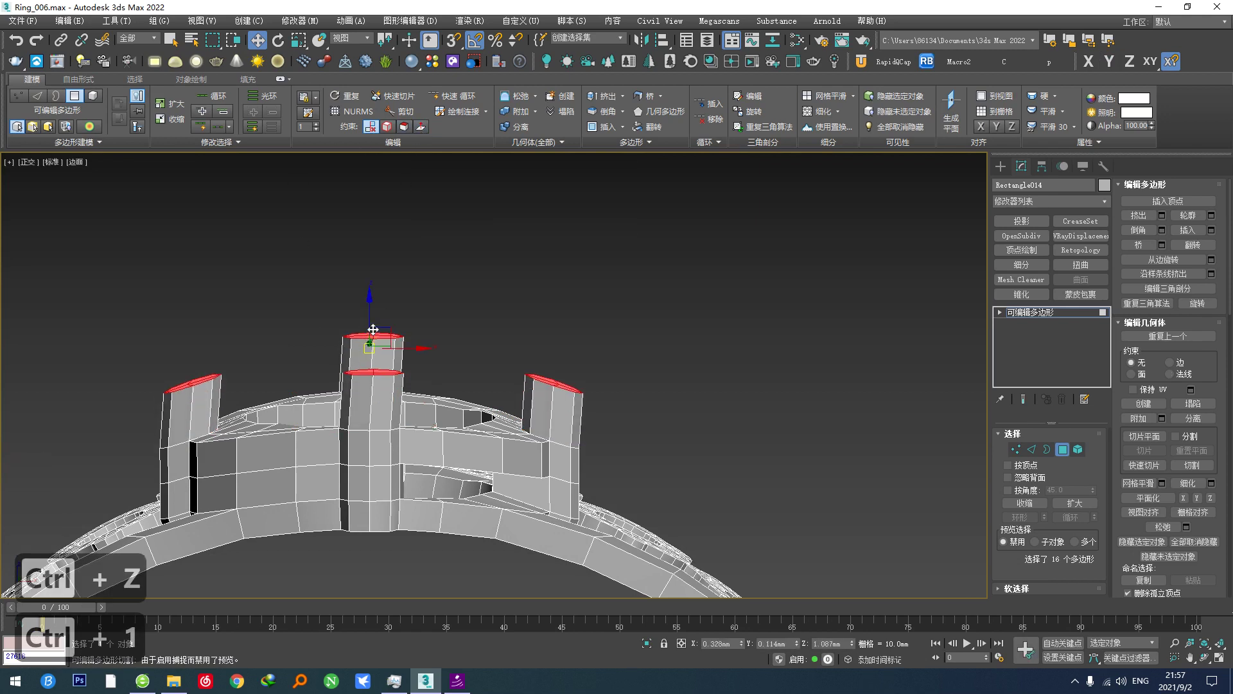
{"action": "key", "text": "ctrl+z"}
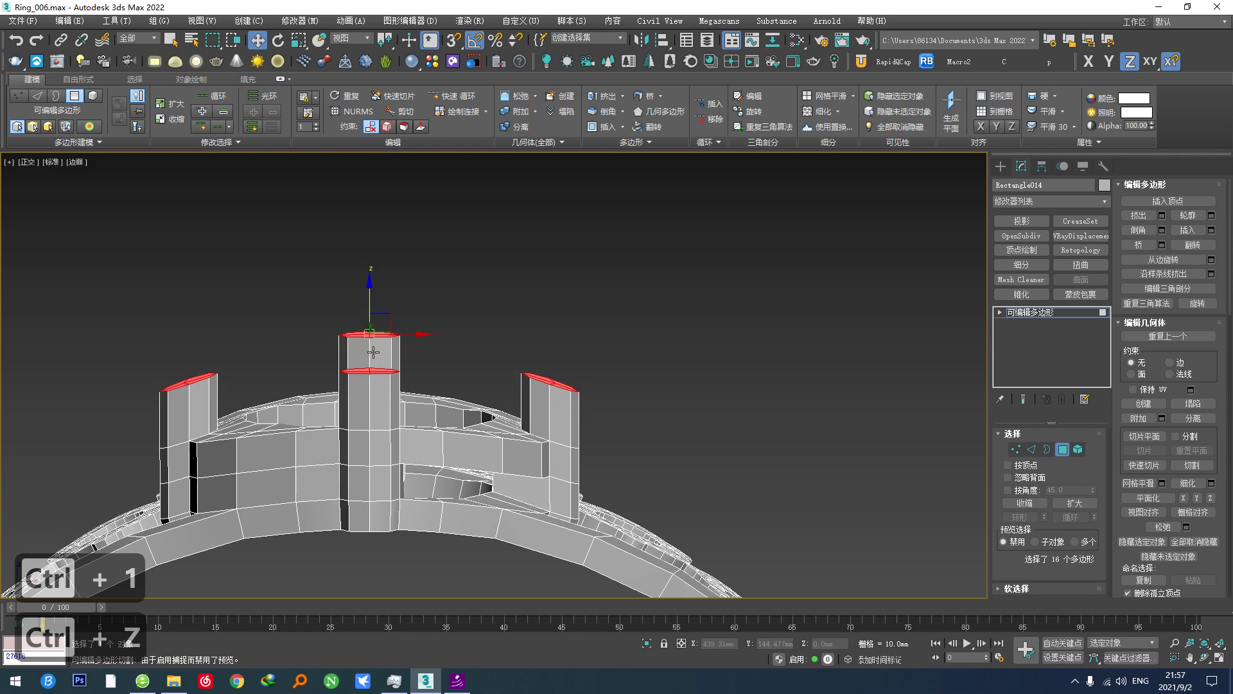
Try to inset the four lug tops and select the centre vertices and radial edges on them.
{"action": "middle_click_drag", "start_coordinate": [372, 360], "coordinate": [385, 419], "text": "alt"}
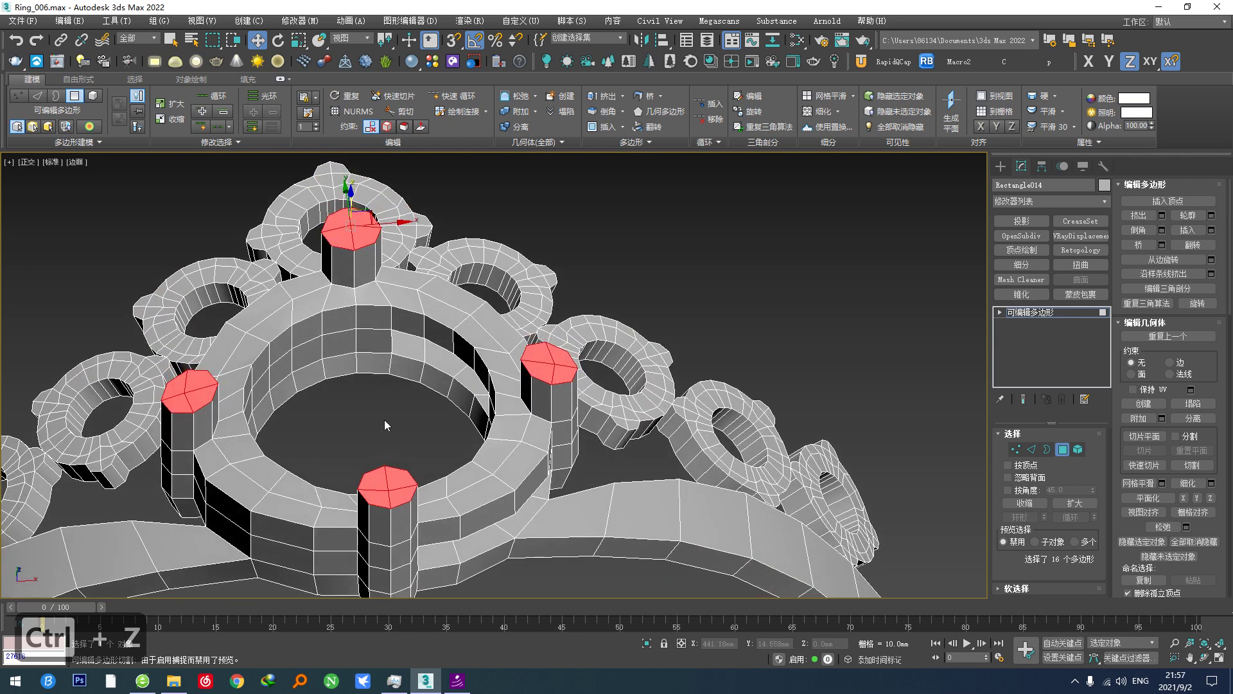
{"action": "left_click", "coordinate": [1188, 230]}
{"action": "scroll", "coordinate": [442, 525], "scroll_direction": "up", "scroll_amount": 2}
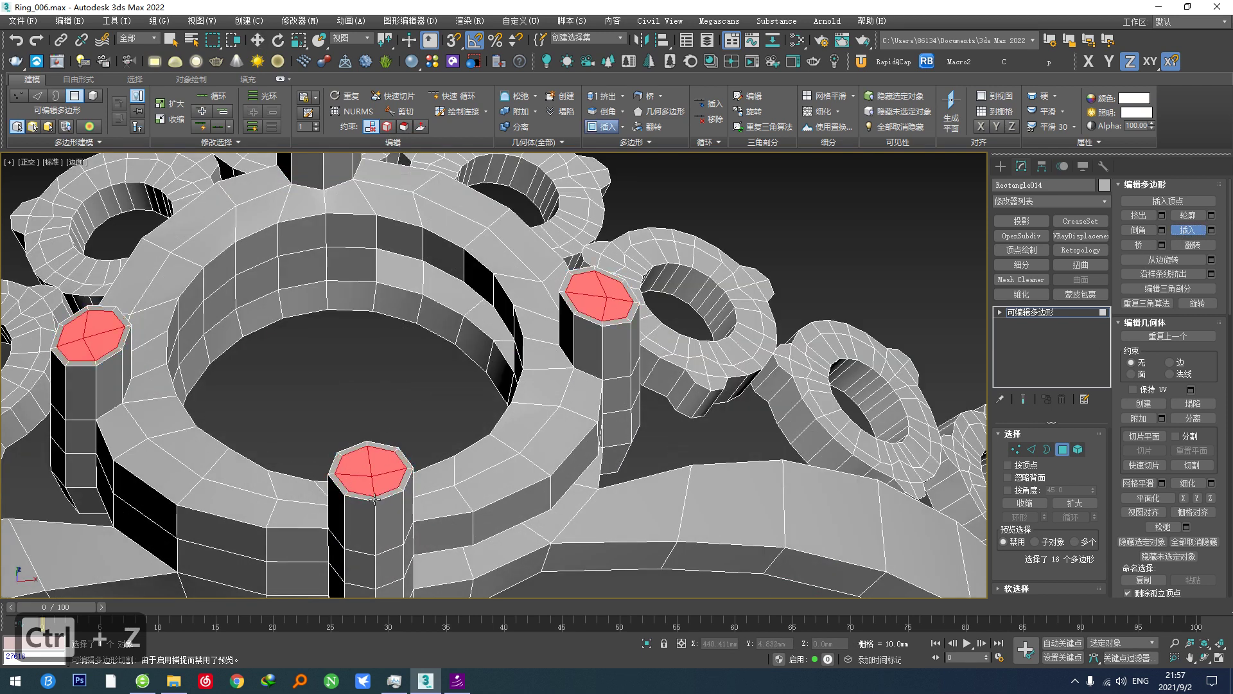
{"action": "key", "text": "alt+1"}
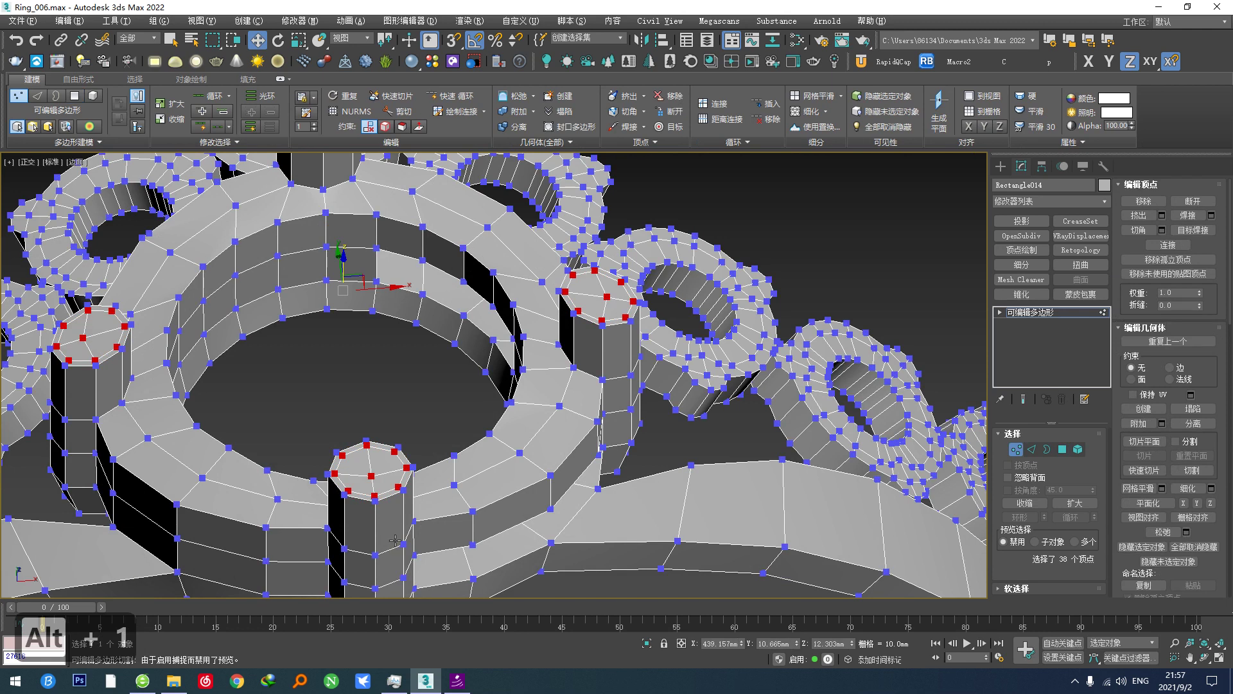
{"action": "key", "text": "alt+f"}
{"action": "middle_click_drag", "start_coordinate": [395, 539], "coordinate": [384, 509], "text": "alt"}
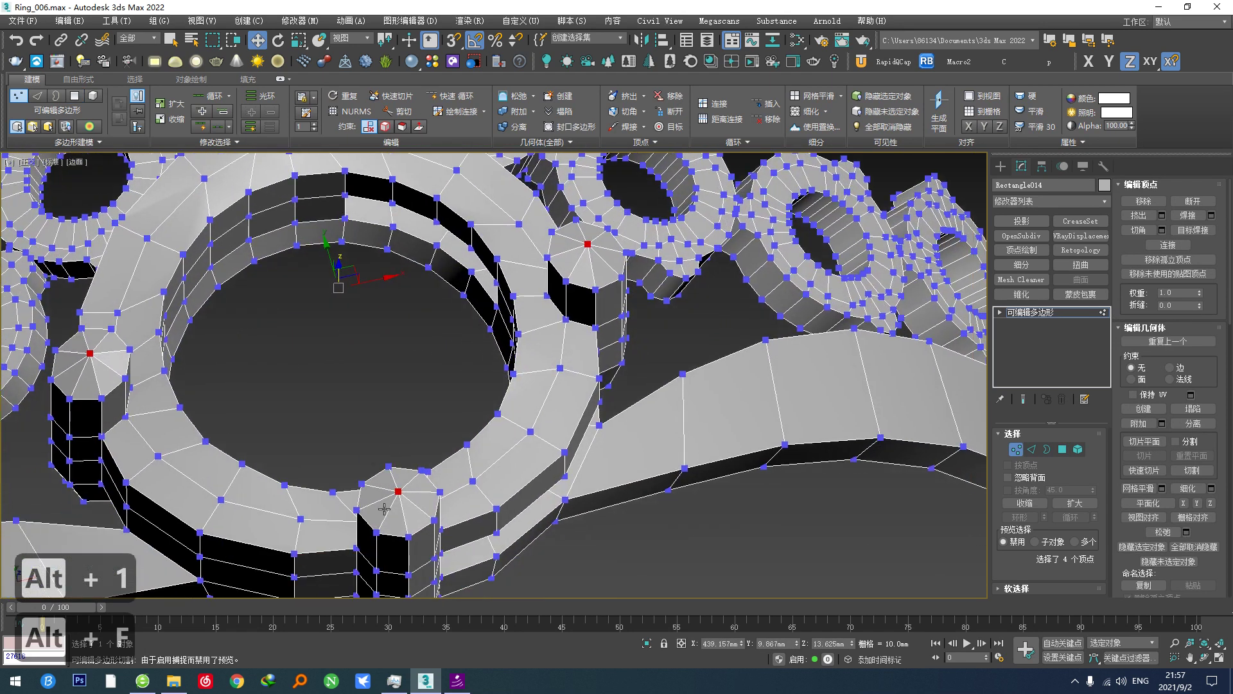
{"action": "scroll", "coordinate": [384, 509], "scroll_direction": "up", "scroll_amount": 3}
{"action": "key", "text": "2"}
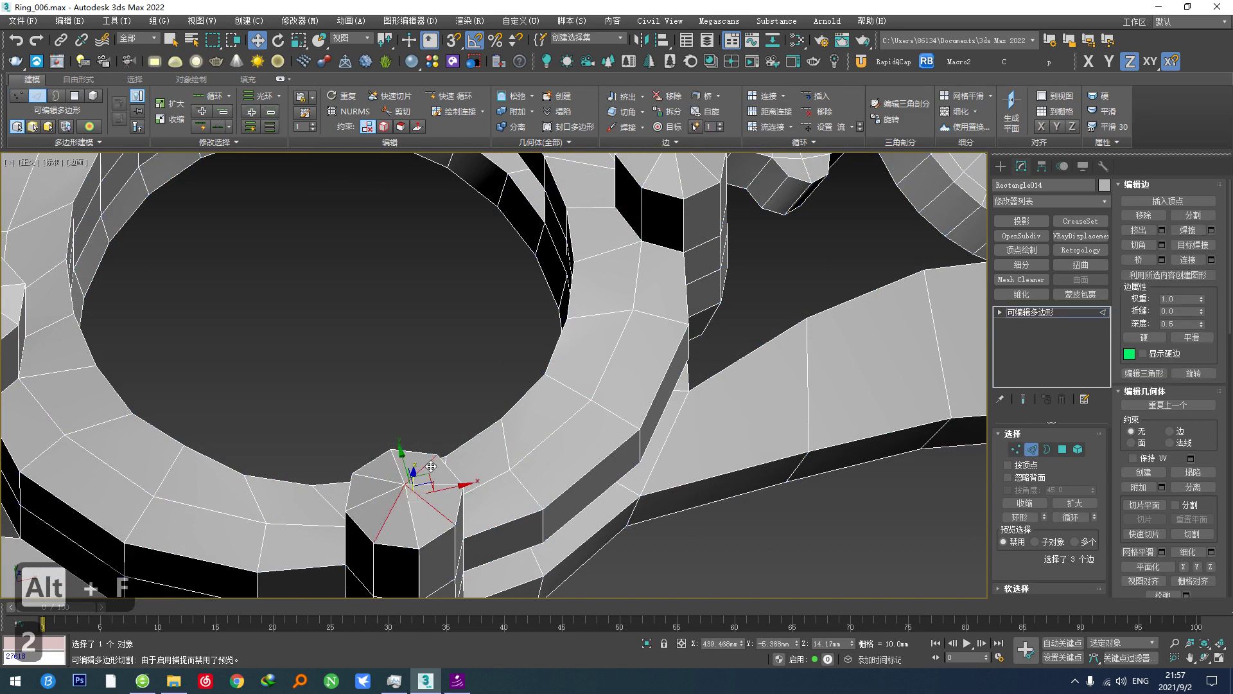
{"action": "key", "text": "h"}
{"action": "scroll", "coordinate": [405, 505], "scroll_direction": "down", "scroll_amount": 3}
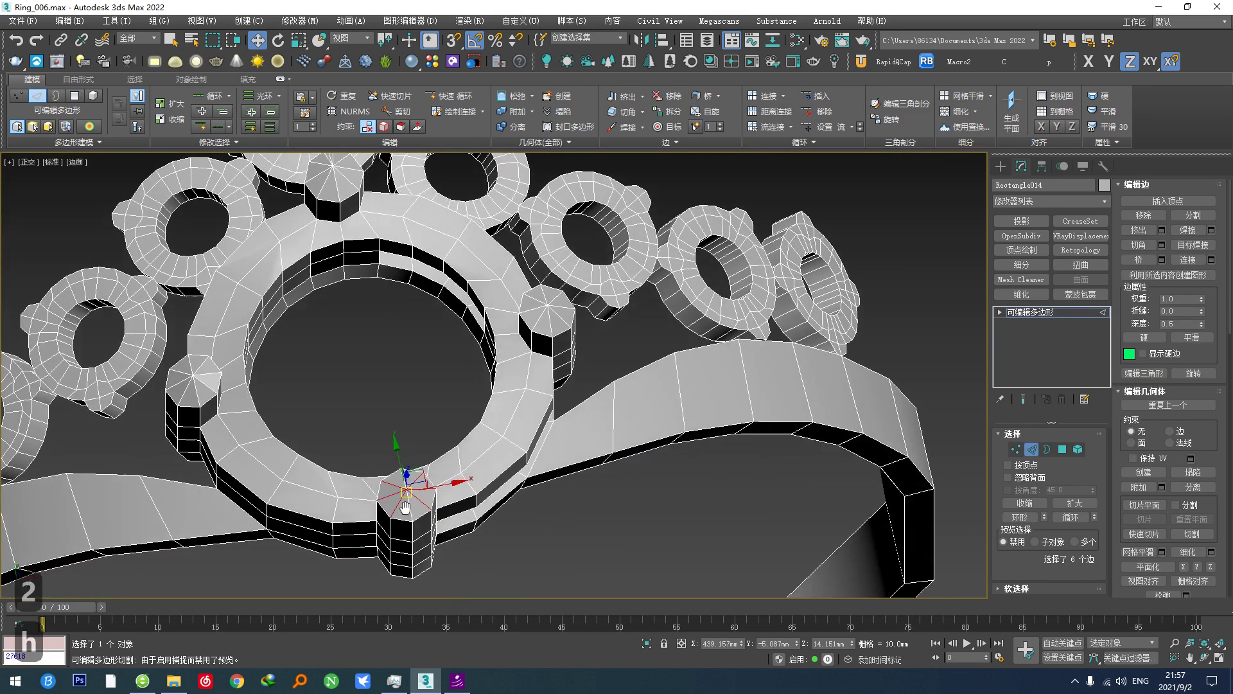
Undo the inset and edge changes on the lug tops, keeping the lugs raised.
{"action": "key", "text": "ctrl+z"}
{"action": "key", "text": "ctrl+z"}
{"action": "key", "text": "ctrl+z"}
{"action": "key", "text": "ctrl+z"}
{"action": "key", "text": "ctrl+z"}
{"action": "key", "text": "ctrl+z"}
{"action": "key", "text": "ctrl+z"}
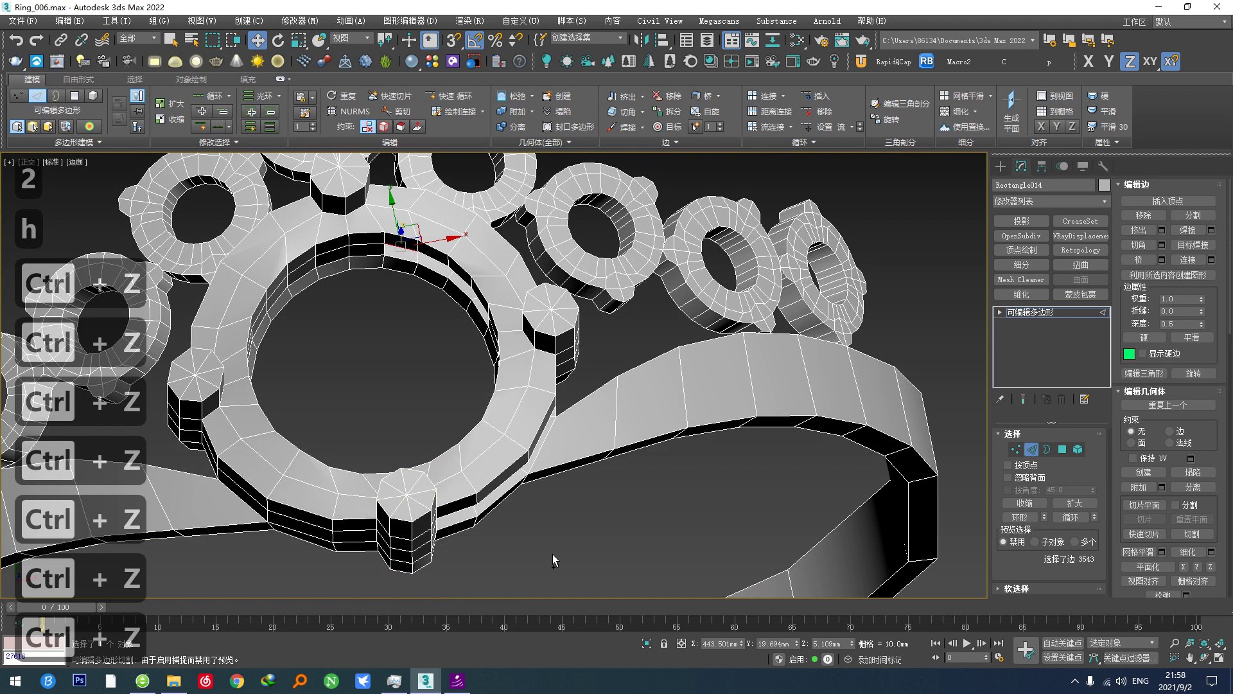
{"action": "key", "text": "ctrl+z"}
{"action": "key", "text": "ctrl+z"}
{"action": "key", "text": "ctrl+z"}
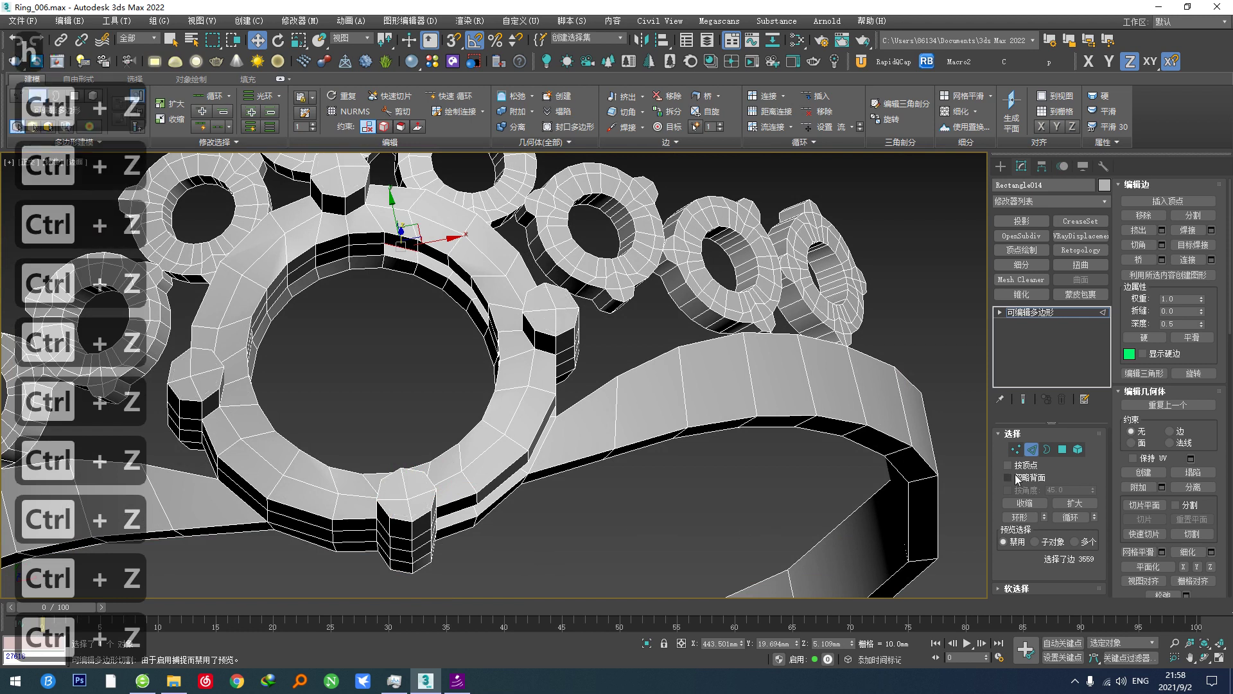
Select the centre vertices of the large ring's lug tops and raise them slightly to dome the tops.
{"action": "left_click", "coordinate": [1016, 449]}
{"action": "left_click", "coordinate": [406, 498]}
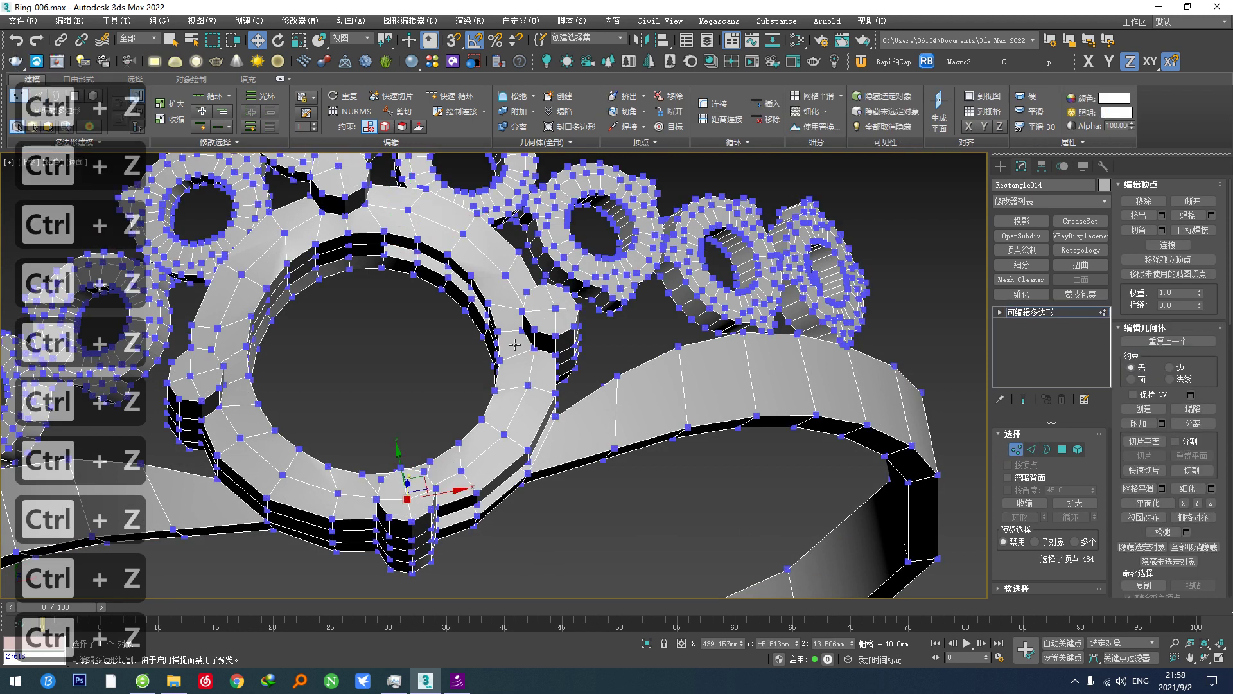
{"action": "left_click", "coordinate": [560, 311], "text": "ctrl"}
{"action": "middle_click_drag", "start_coordinate": [559, 311], "coordinate": [522, 425]}
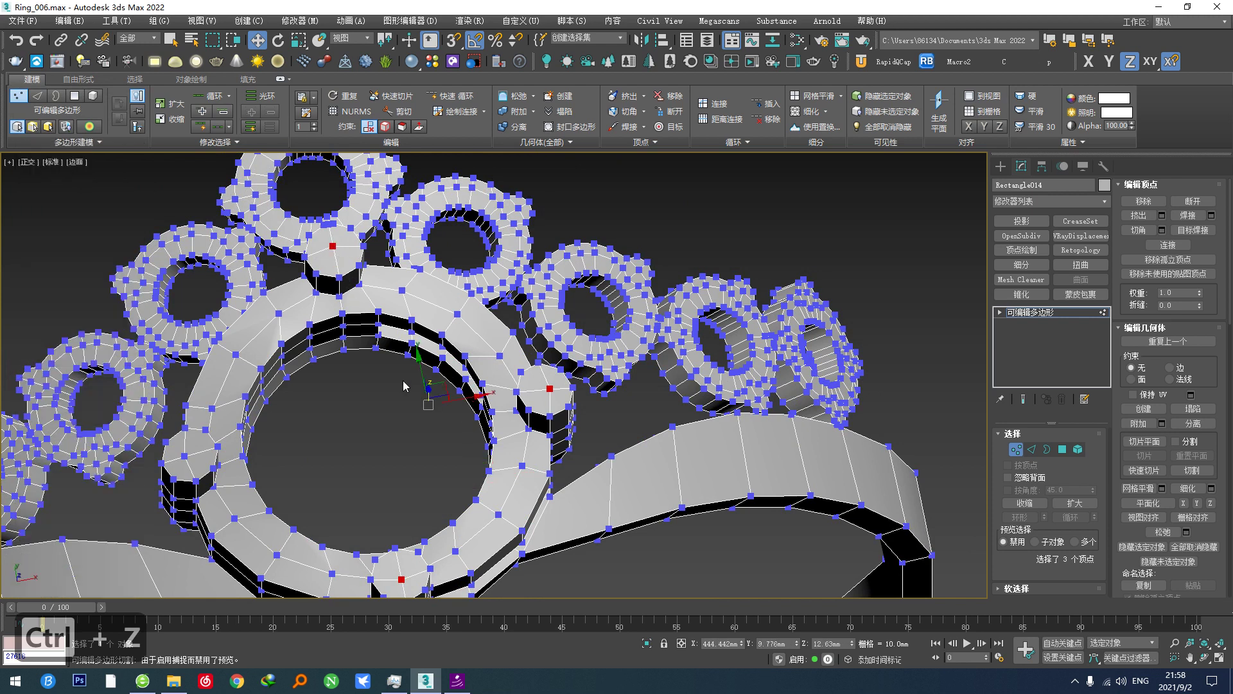
{"action": "key", "text": "s"}
{"action": "middle_click_drag", "start_coordinate": [424, 411], "coordinate": [387, 443], "text": "alt"}
{"action": "scroll", "coordinate": [388, 443], "scroll_direction": "up", "scroll_amount": 4}
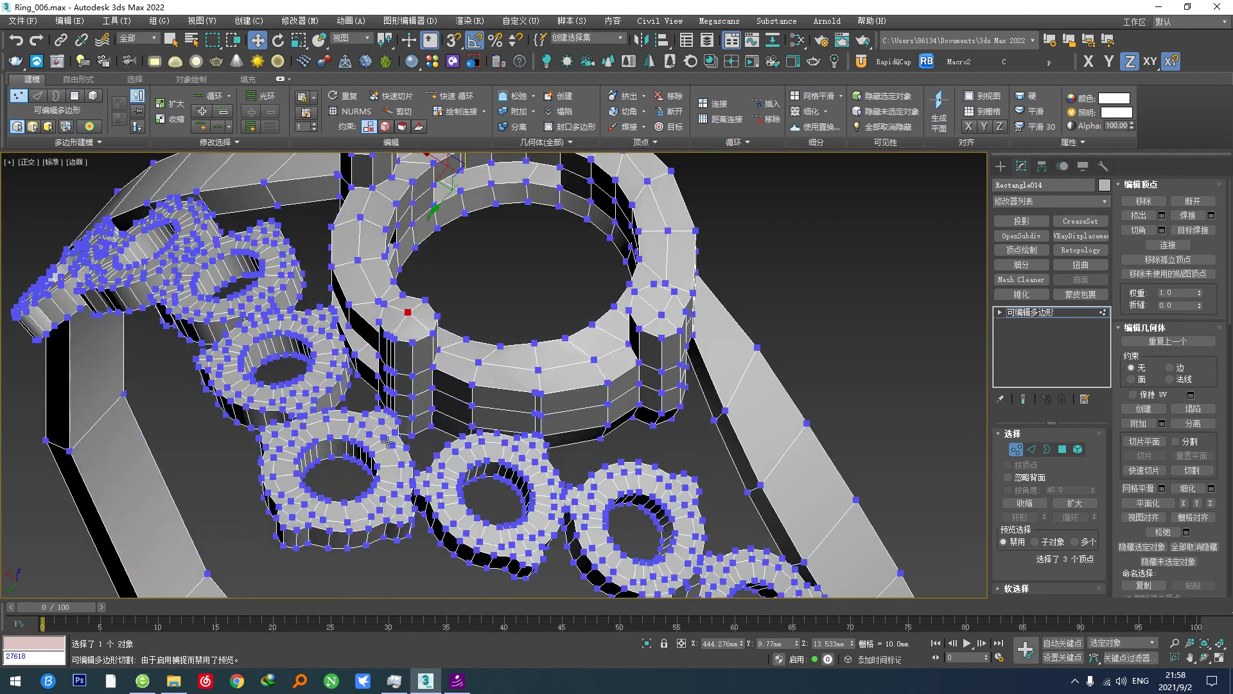
Select the top polygons of all four lugs on the small ring at the centre of the row.
{"action": "left_click", "coordinate": [1063, 449]}
{"action": "scroll", "coordinate": [304, 460], "scroll_direction": "up", "scroll_amount": 5}
{"action": "left_click", "coordinate": [372, 393]}
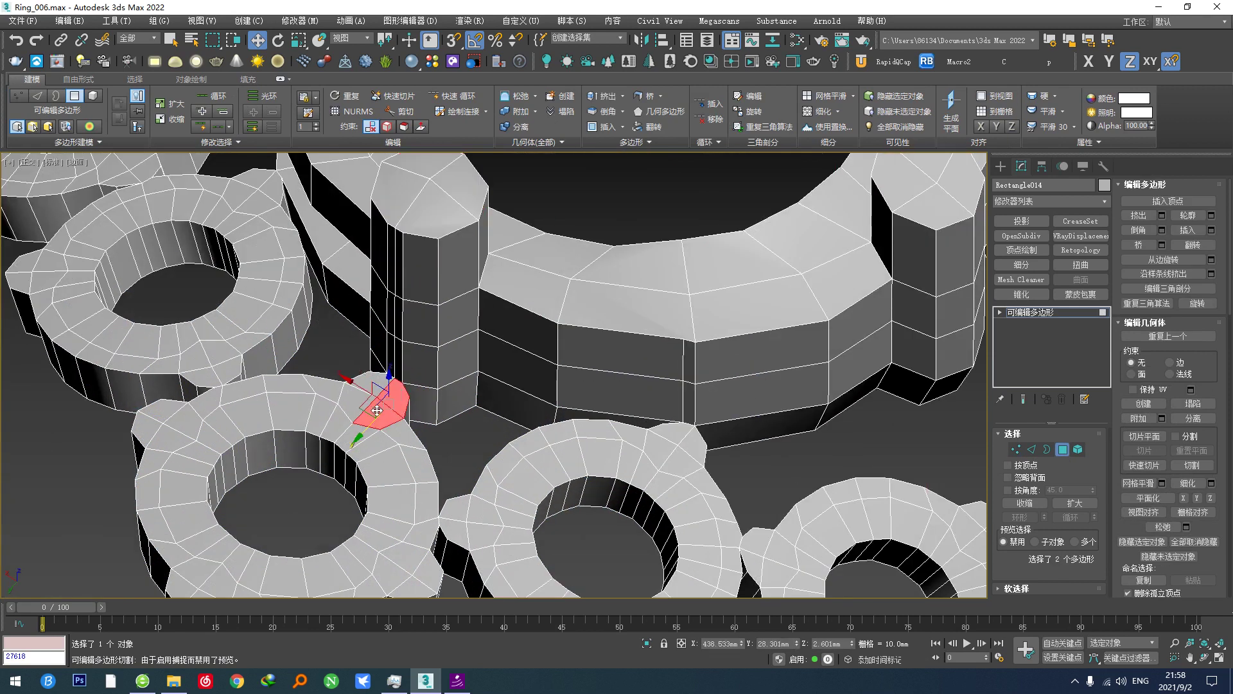
{"action": "scroll", "coordinate": [368, 389], "scroll_direction": "down", "scroll_amount": 4}
{"action": "middle_click_drag", "start_coordinate": [368, 389], "coordinate": [361, 538], "text": "alt"}
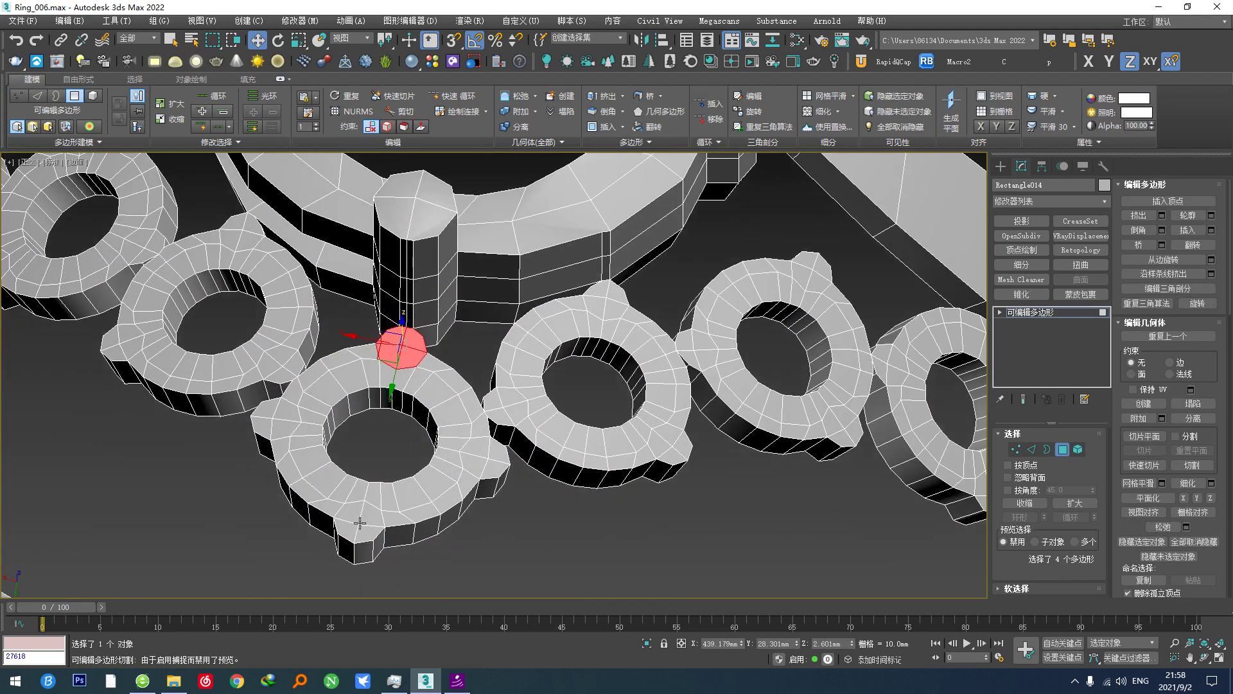
{"action": "left_click", "coordinate": [360, 537], "text": "ctrl"}
{"action": "left_click", "coordinate": [349, 519], "text": "ctrl"}
{"action": "left_click", "coordinate": [257, 422], "text": "ctrl"}
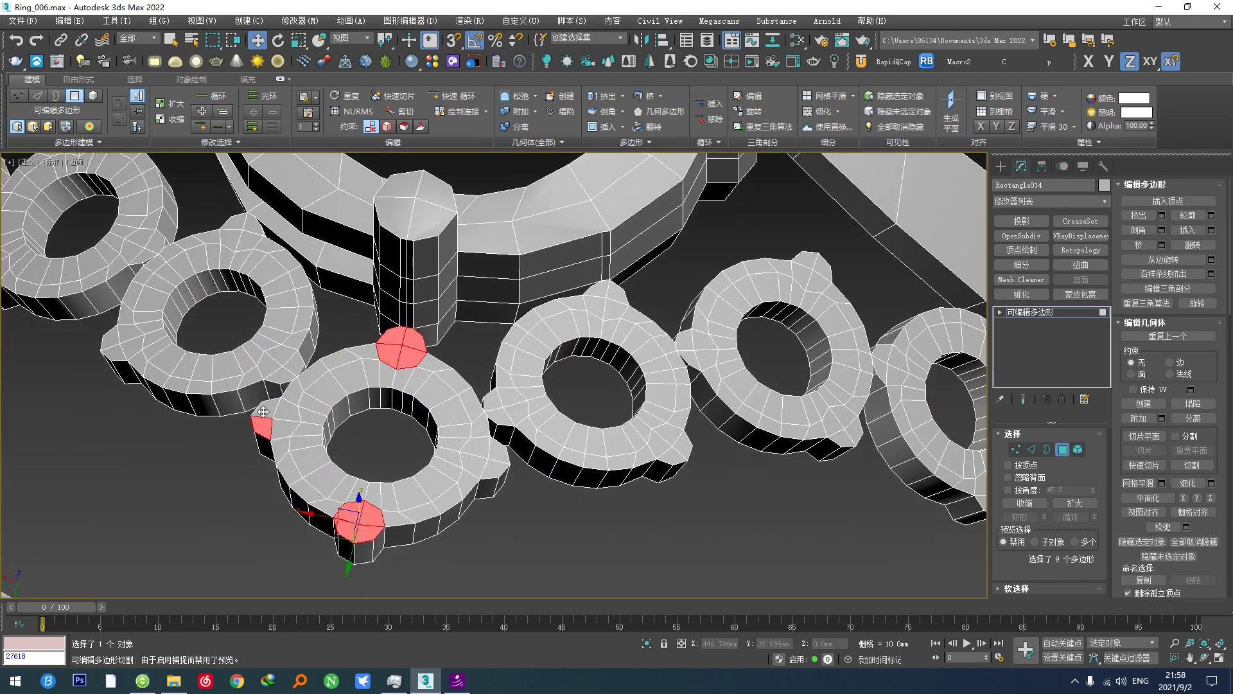
{"action": "left_click", "coordinate": [276, 412], "text": "ctrl"}
{"action": "key", "text": "F3"}
{"action": "middle_click_drag", "start_coordinate": [276, 412], "coordinate": [488, 424], "text": "alt"}
{"action": "scroll", "coordinate": [489, 424], "scroll_direction": "up", "scroll_amount": 2}
{"action": "left_click", "coordinate": [601, 436], "text": "ctrl"}
{"action": "middle_click_drag", "start_coordinate": [421, 462], "coordinate": [273, 411], "text": "alt"}
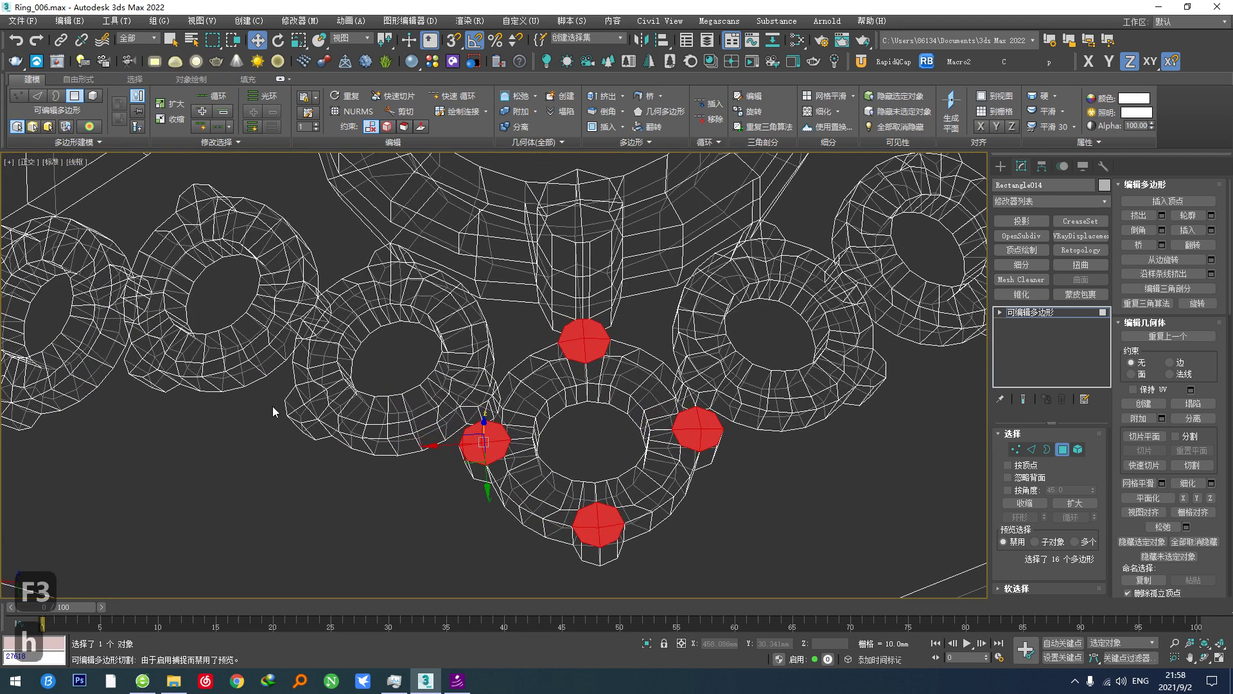
Add the top polygons of the three lugs on the second small ring to the selection.
{"action": "left_click", "coordinate": [312, 395], "text": "ctrl"}
{"action": "left_click", "coordinate": [298, 407], "text": "ctrl"}
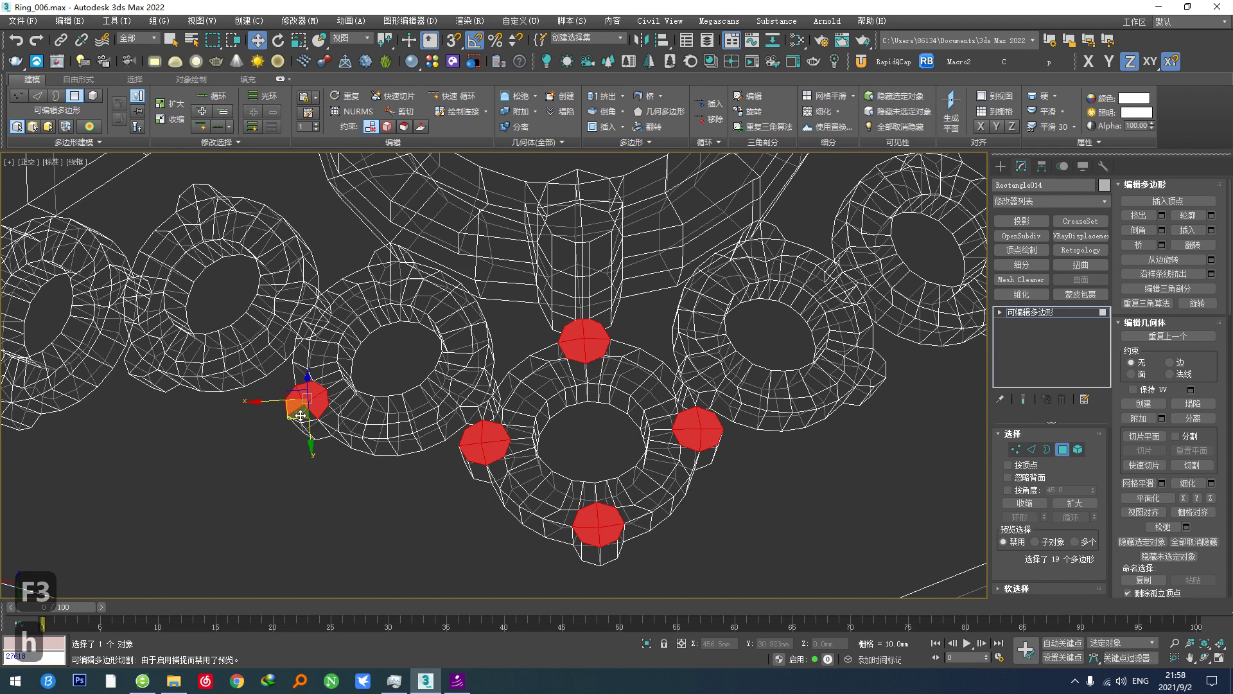
{"action": "key", "text": "q"}
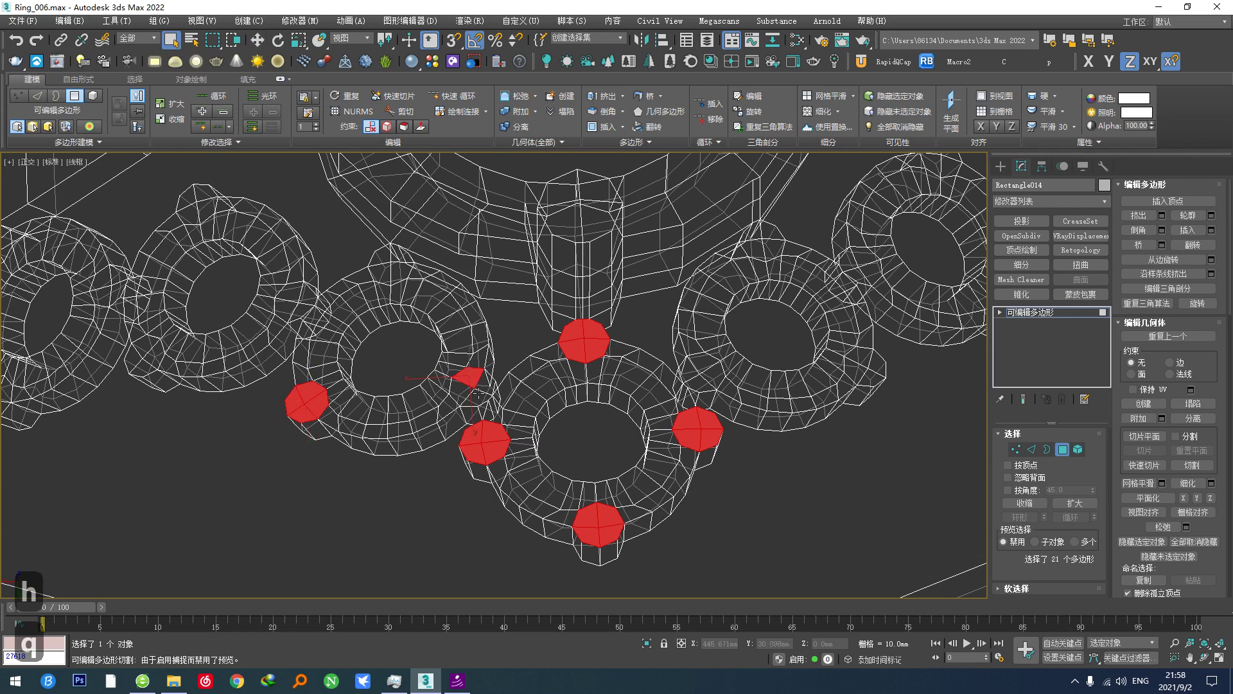
{"action": "scroll", "coordinate": [412, 341], "scroll_direction": "down", "scroll_amount": 2}
{"action": "scroll", "coordinate": [429, 322], "scroll_direction": "up", "scroll_amount": 4}
{"action": "left_click", "coordinate": [429, 321], "text": "ctrl"}
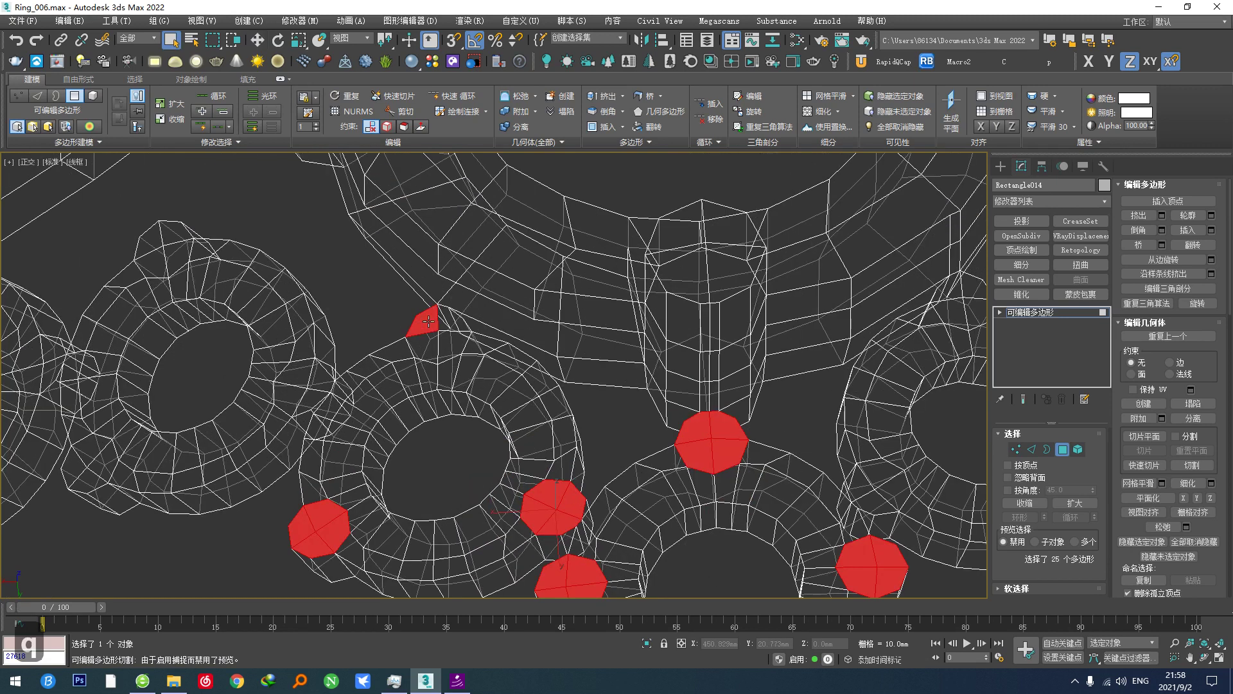
{"action": "left_click", "coordinate": [448, 345], "text": "ctrl"}
Add the top polygons of the three lugs on the third small ring to the selection.
{"action": "middle_click_drag", "start_coordinate": [359, 368], "coordinate": [480, 392]}
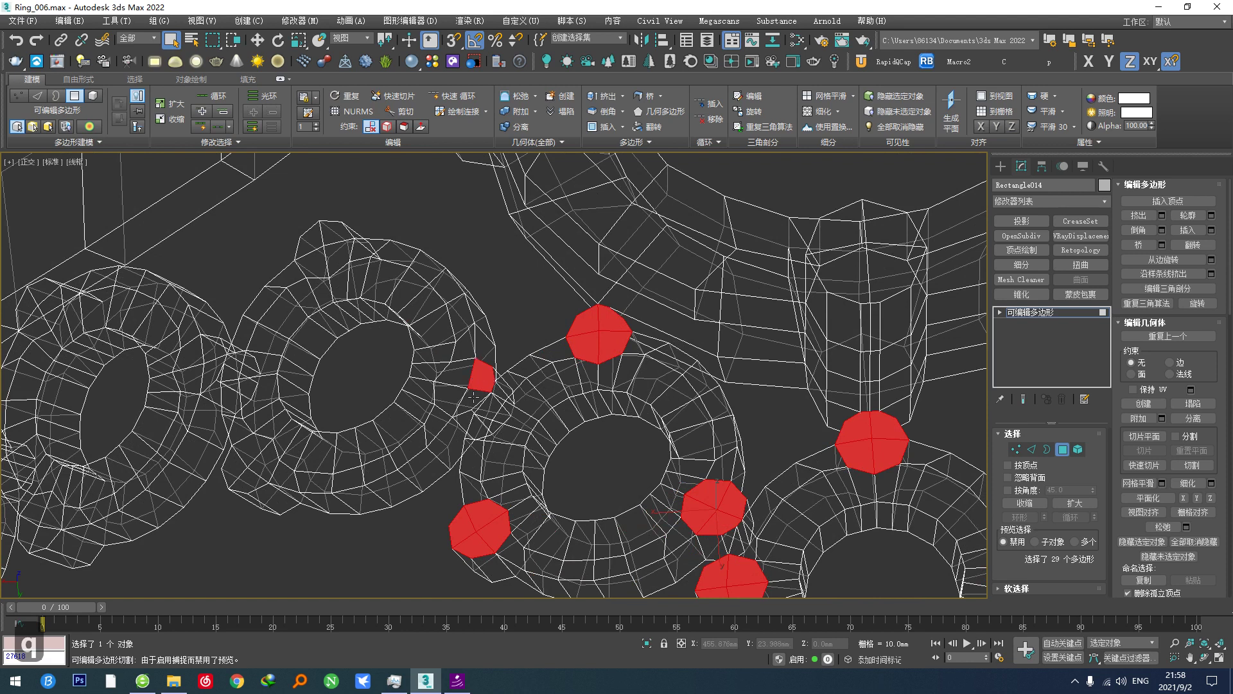
{"action": "left_click", "coordinate": [472, 398], "text": "ctrl"}
{"action": "left_click", "coordinate": [448, 397], "text": "ctrl"}
{"action": "left_click", "coordinate": [456, 374], "text": "ctrl"}
{"action": "left_click", "coordinate": [233, 468], "text": "ctrl"}
{"action": "left_click", "coordinate": [252, 447], "text": "ctrl"}
{"action": "left_click", "coordinate": [266, 462], "text": "ctrl"}
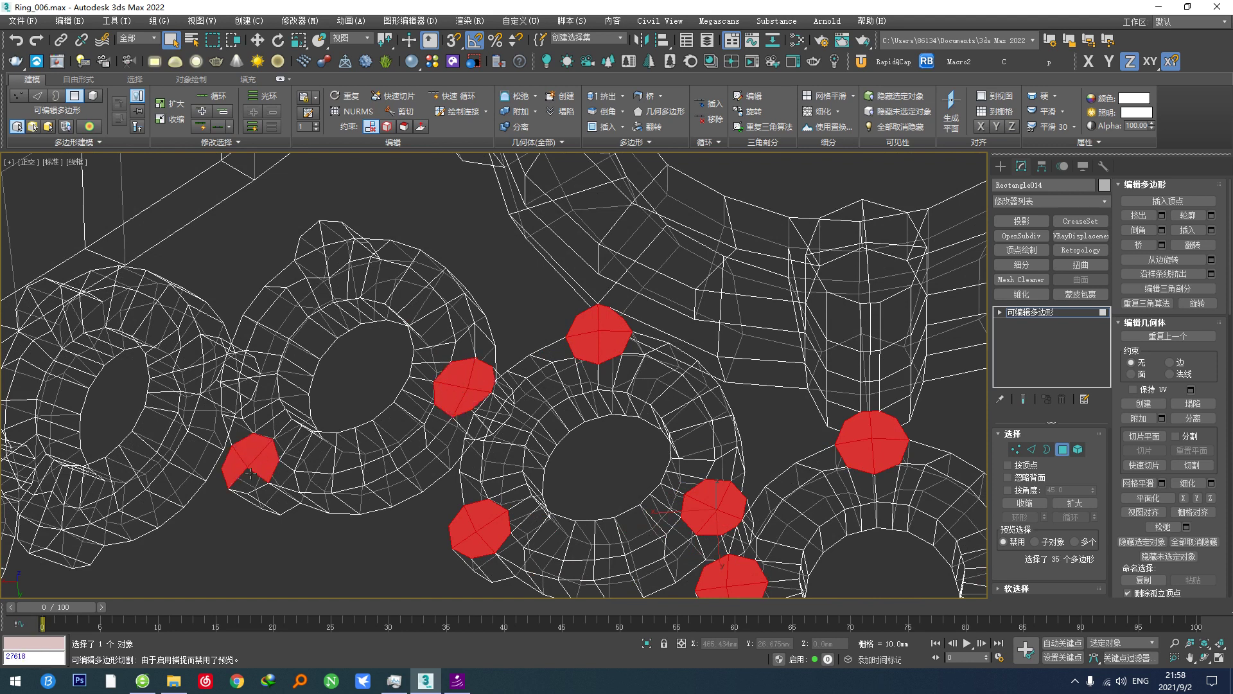
{"action": "left_click", "coordinate": [315, 260], "text": "ctrl"}
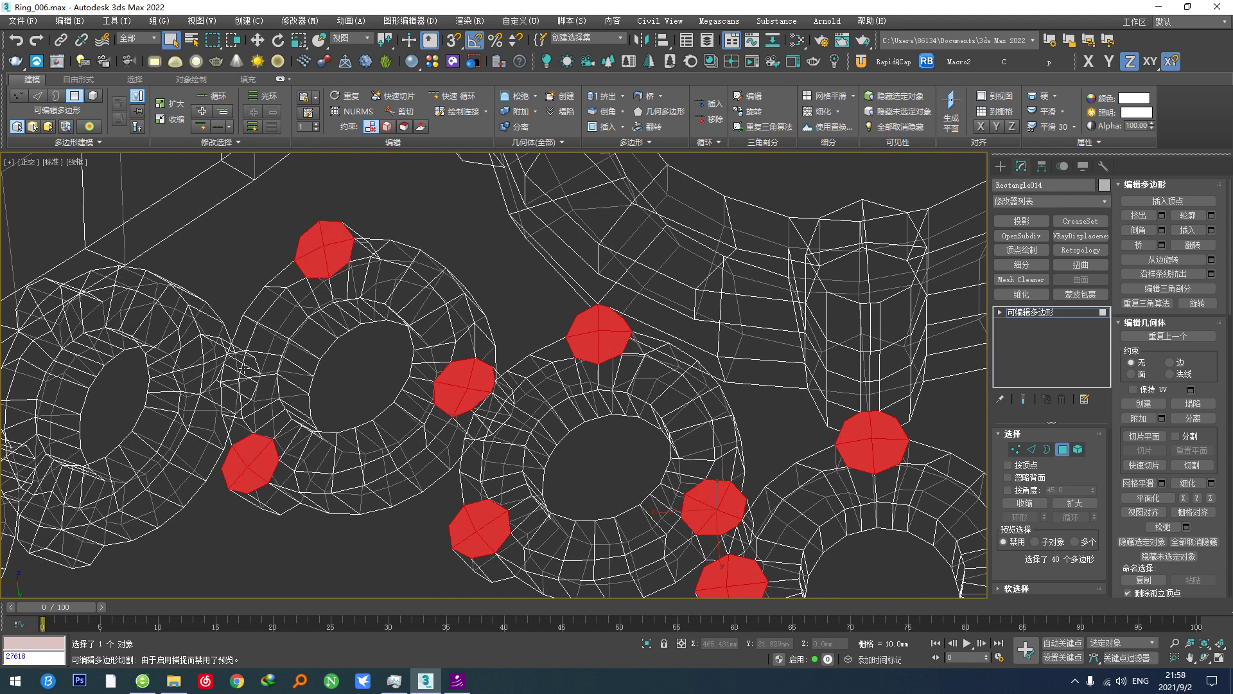
Add the top polygons of the three lugs on the fourth small ring to the selection.
{"action": "middle_click_drag", "start_coordinate": [204, 371], "coordinate": [312, 307]}
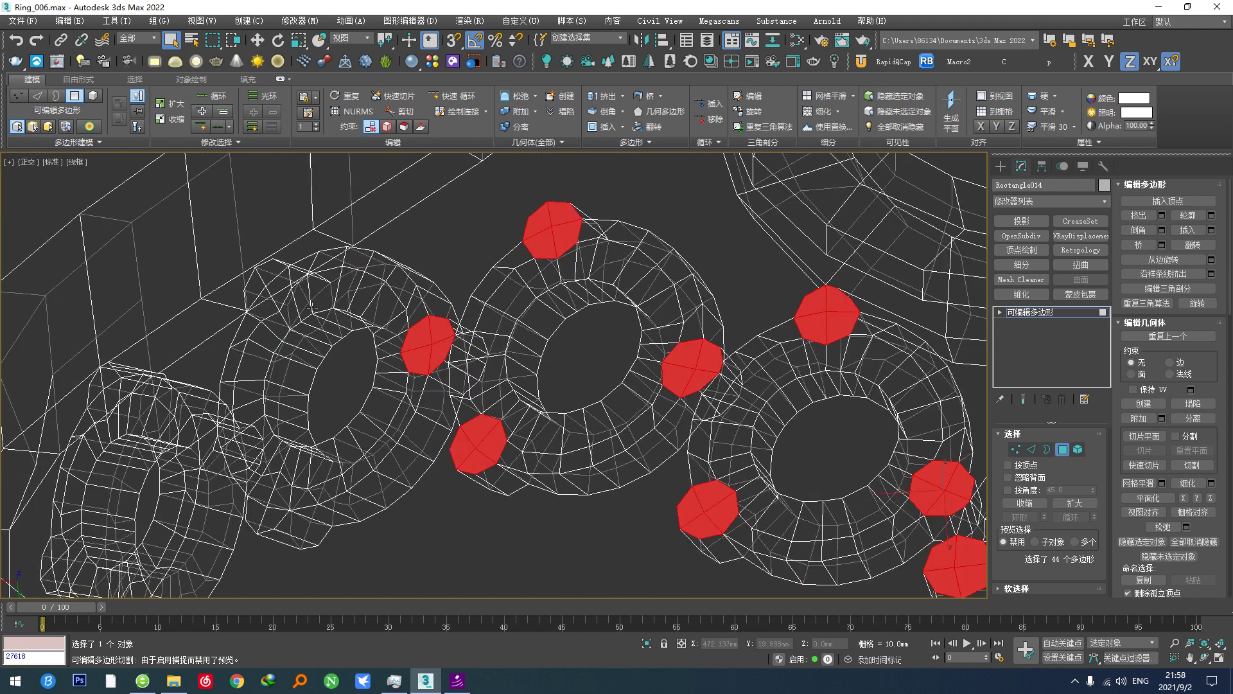
{"action": "mouse_move", "coordinate": [288, 412]}
{"action": "middle_mouse_down", "text": "alt"}
{"action": "mouse_move", "coordinate": [358, 336]}
{"action": "mouse_move", "coordinate": [295, 401]}
{"action": "middle_mouse_up", "text": "alt"}
{"action": "left_click", "coordinate": [224, 445], "text": "ctrl"}
{"action": "middle_click_drag", "start_coordinate": [225, 445], "coordinate": [354, 342], "text": "alt"}
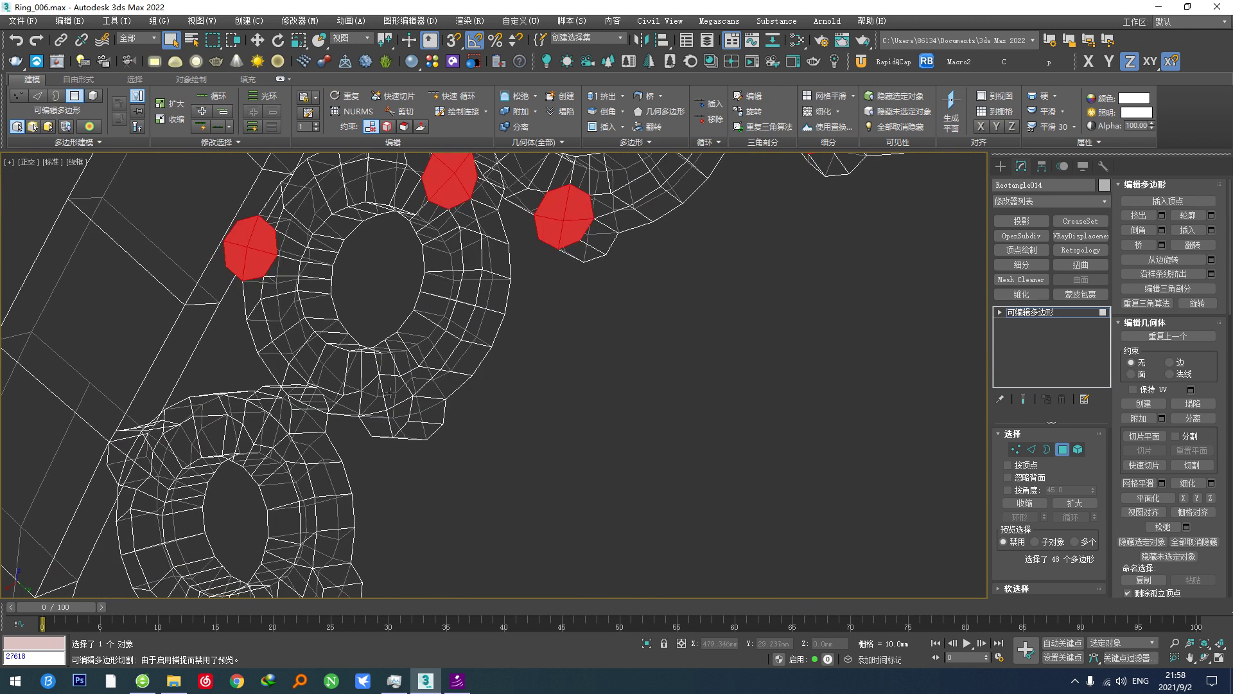
{"action": "left_click", "coordinate": [390, 392], "text": "ctrl"}
{"action": "left_click", "coordinate": [393, 418], "text": "ctrl"}
Add the top polygons of all four lugs on the last small ring to complete the selection.
{"action": "scroll", "coordinate": [373, 398], "scroll_direction": "down", "scroll_amount": 2}
{"action": "middle_click_drag", "start_coordinate": [374, 398], "coordinate": [280, 324], "text": "alt"}
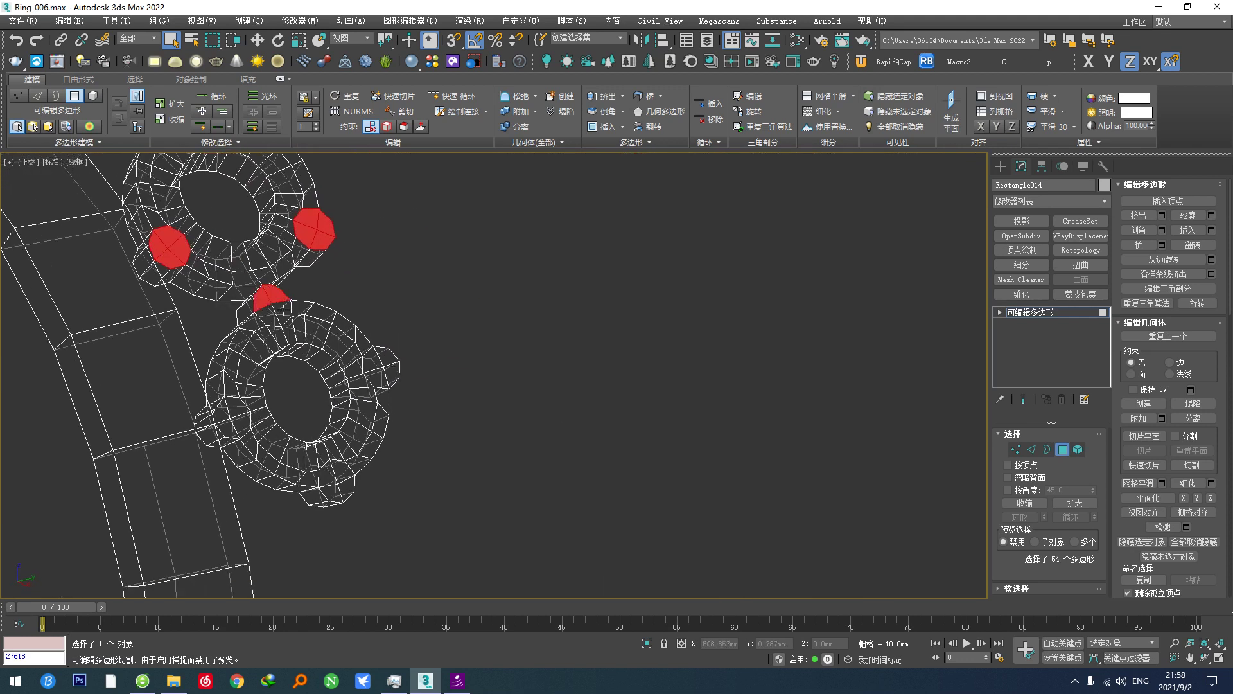
{"action": "left_click", "coordinate": [282, 312], "text": "ctrl"}
{"action": "left_click", "coordinate": [270, 318], "text": "ctrl"}
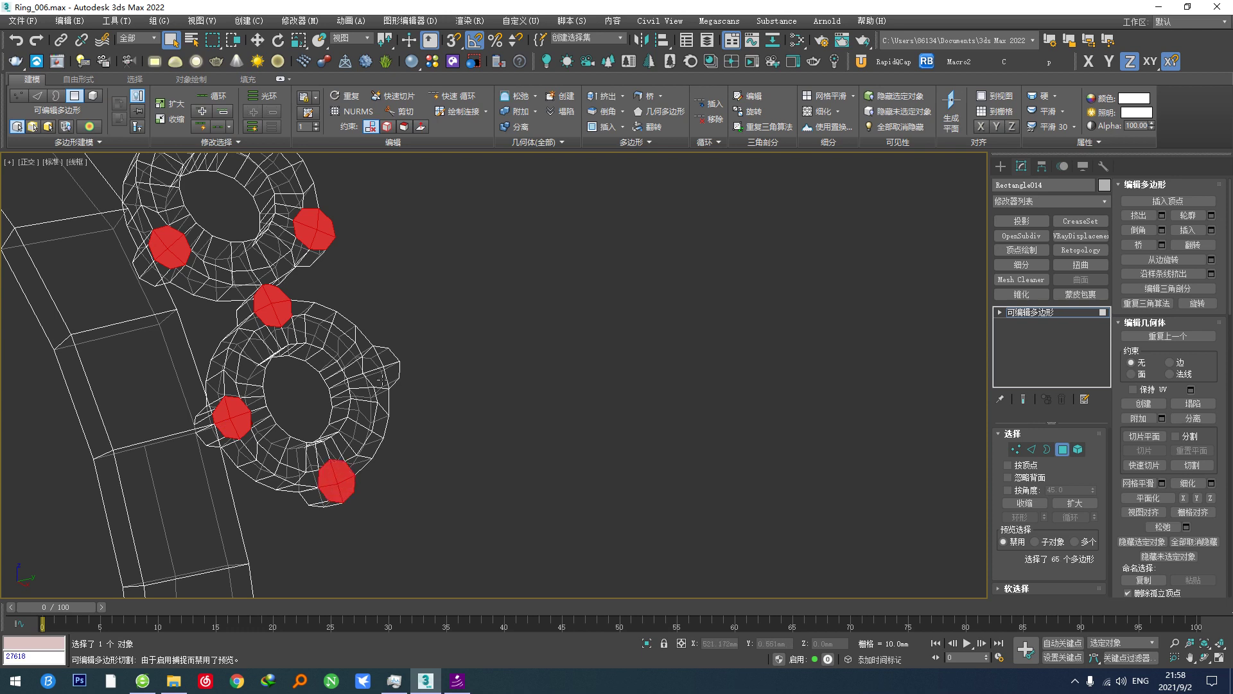
{"action": "key", "text": "F3"}
{"action": "scroll", "coordinate": [368, 372], "scroll_direction": "down", "scroll_amount": 3}
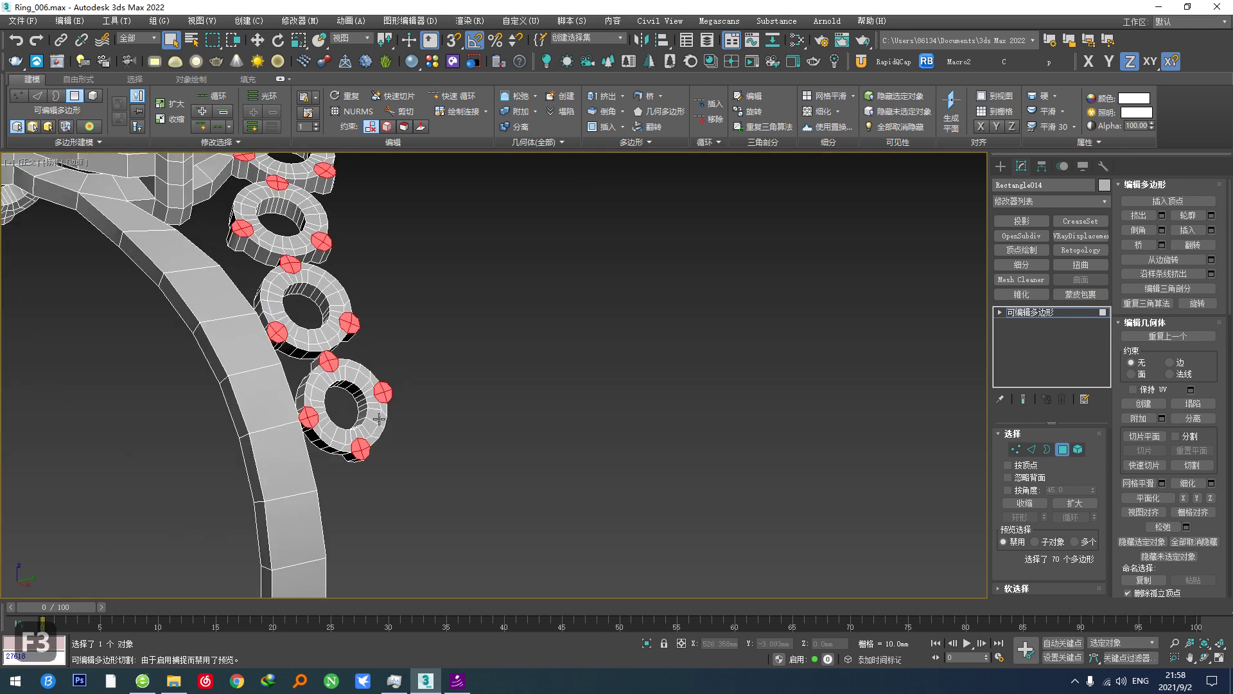
{"action": "mouse_move", "coordinate": [371, 379]}
{"action": "middle_mouse_down", "text": "alt"}
{"action": "mouse_move", "coordinate": [352, 420]}
{"action": "mouse_move", "coordinate": [375, 492]}
{"action": "mouse_move", "coordinate": [278, 478]}
{"action": "middle_mouse_up", "text": "alt"}
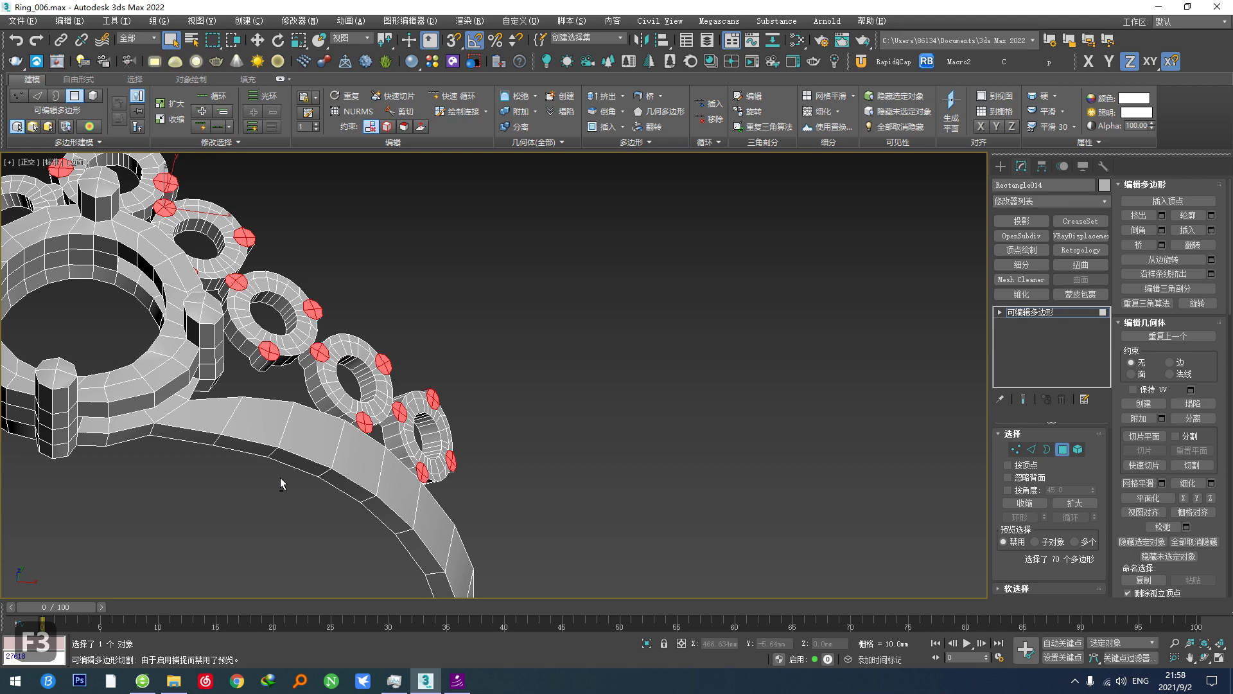
Extrude the selected lug tops by local normal and remove the stray side polygons from the selection.
{"action": "key", "text": "alt+q"}
{"action": "left_click", "coordinate": [518, 385]}
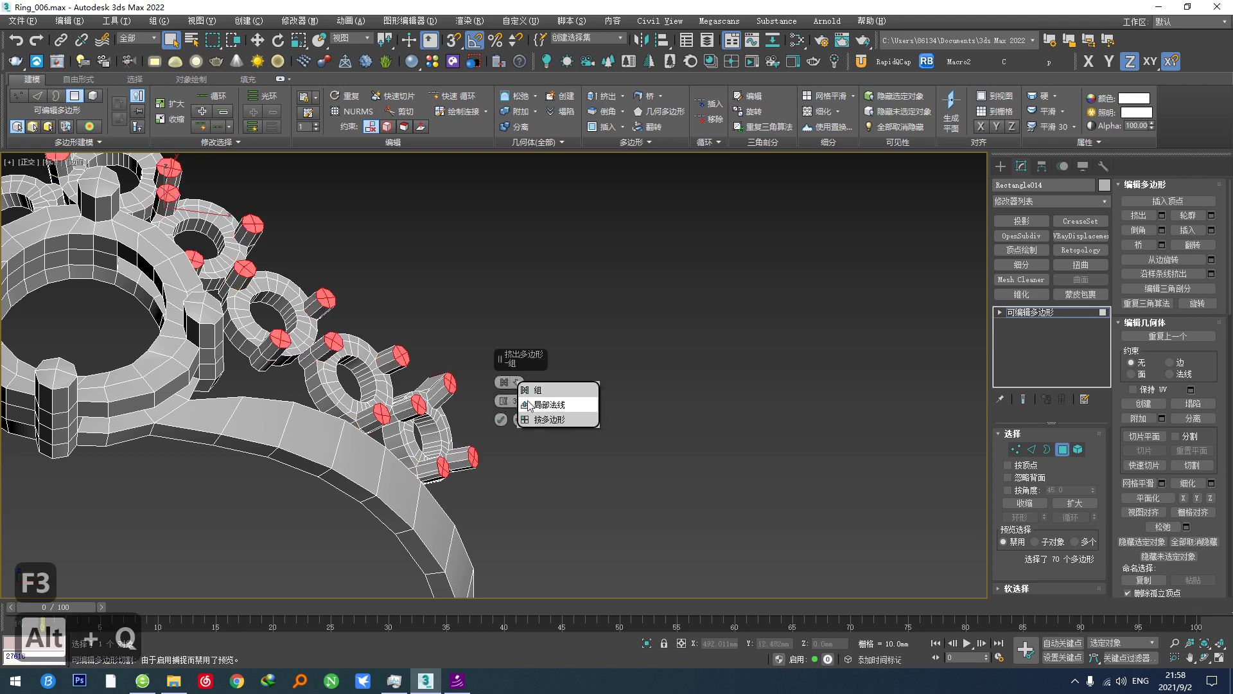
{"action": "left_click", "coordinate": [529, 405]}
{"action": "middle_click_drag", "start_coordinate": [328, 386], "coordinate": [244, 448]}
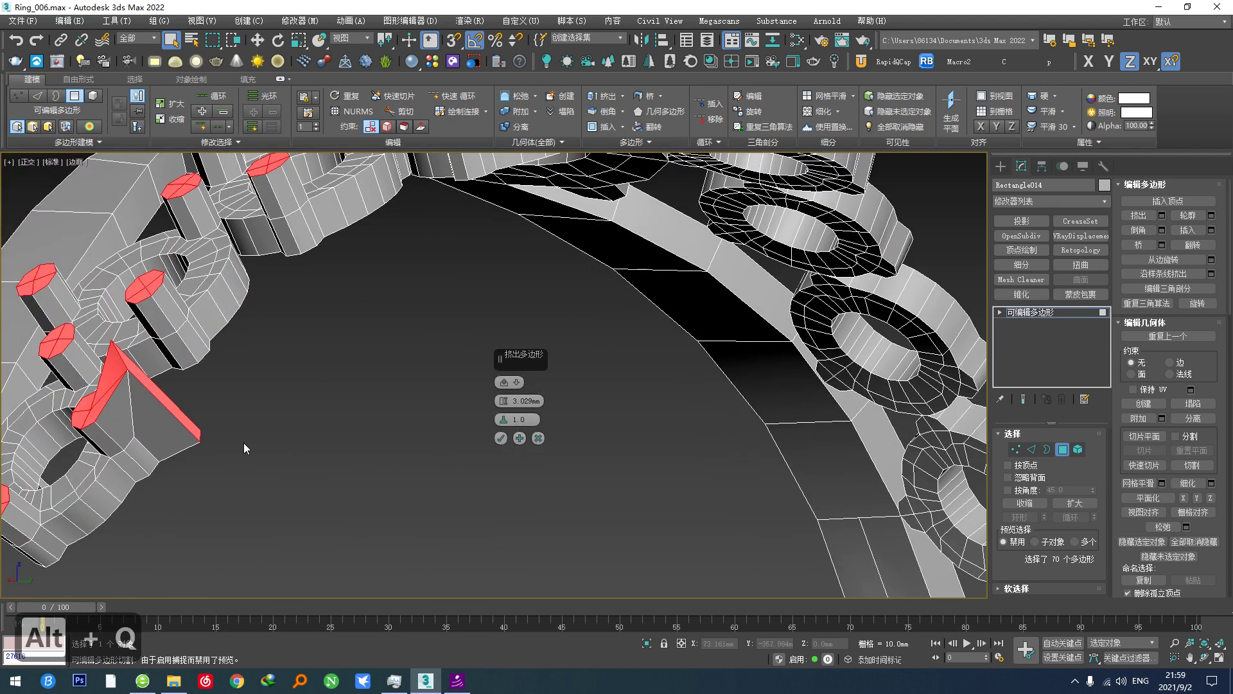
{"action": "left_click", "coordinate": [164, 452], "text": "alt"}
{"action": "middle_click_drag", "start_coordinate": [165, 453], "coordinate": [386, 417], "text": "alt"}
Set the lug extrusion height to 1.947 mm and apply the extrusion.
{"action": "left_click_drag", "start_coordinate": [504, 401], "coordinate": [503, 415]}
{"action": "scroll", "coordinate": [270, 369], "scroll_direction": "down", "scroll_amount": 3}
{"action": "middle_click_drag", "start_coordinate": [269, 370], "coordinate": [224, 371], "text": "alt"}
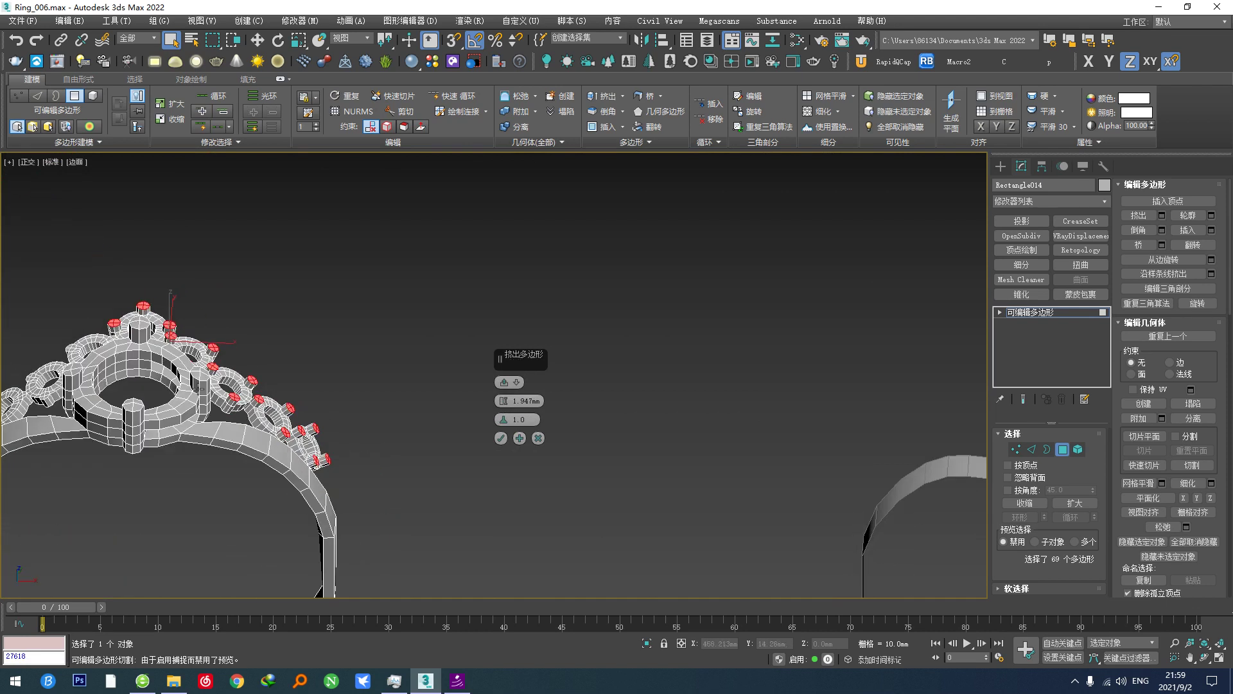
{"action": "scroll", "coordinate": [225, 371], "scroll_direction": "up", "scroll_amount": 3}
{"action": "left_click", "coordinate": [501, 438]}
{"action": "middle_click_drag", "start_coordinate": [244, 415], "coordinate": [324, 419]}
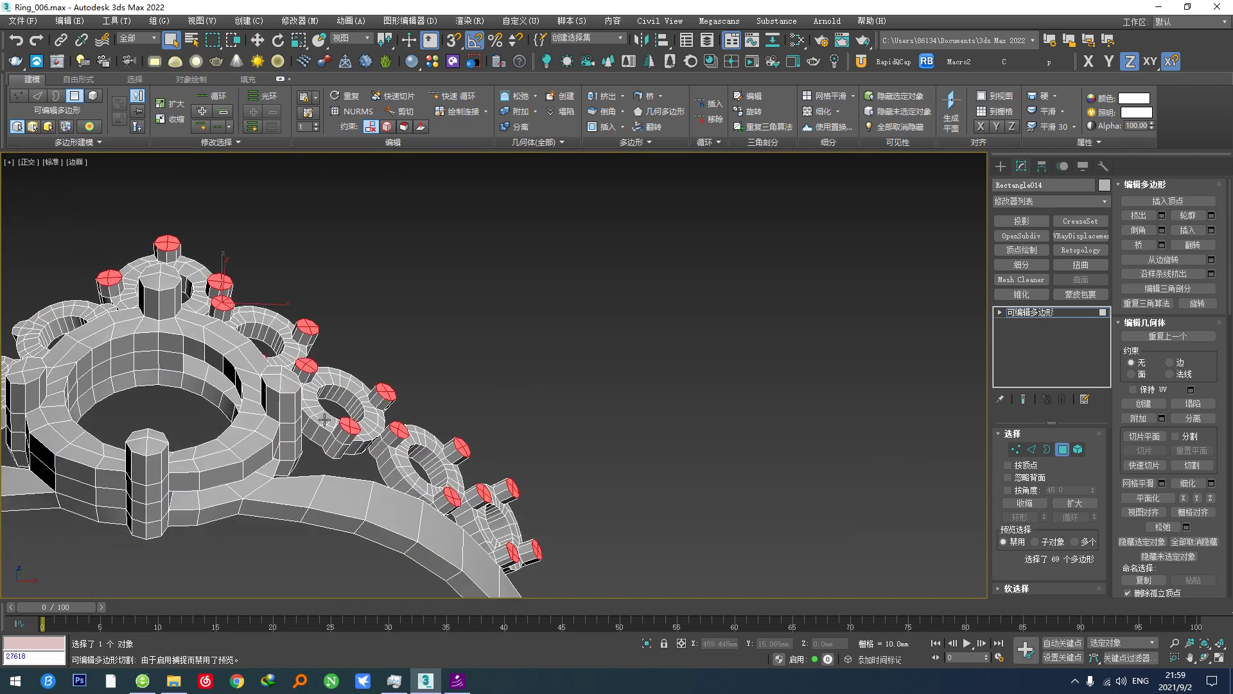
Select the centre vertices of the lug tops on the central setting and the first two small rings.
{"action": "key", "text": "1"}
{"action": "middle_click_drag", "start_coordinate": [215, 315], "coordinate": [232, 388], "text": "alt"}
{"action": "scroll", "coordinate": [172, 301], "scroll_direction": "up", "scroll_amount": 3}
{"action": "scroll", "coordinate": [171, 300], "scroll_direction": "up", "scroll_amount": 4}
{"action": "middle_click_drag", "start_coordinate": [215, 335], "coordinate": [224, 361]}
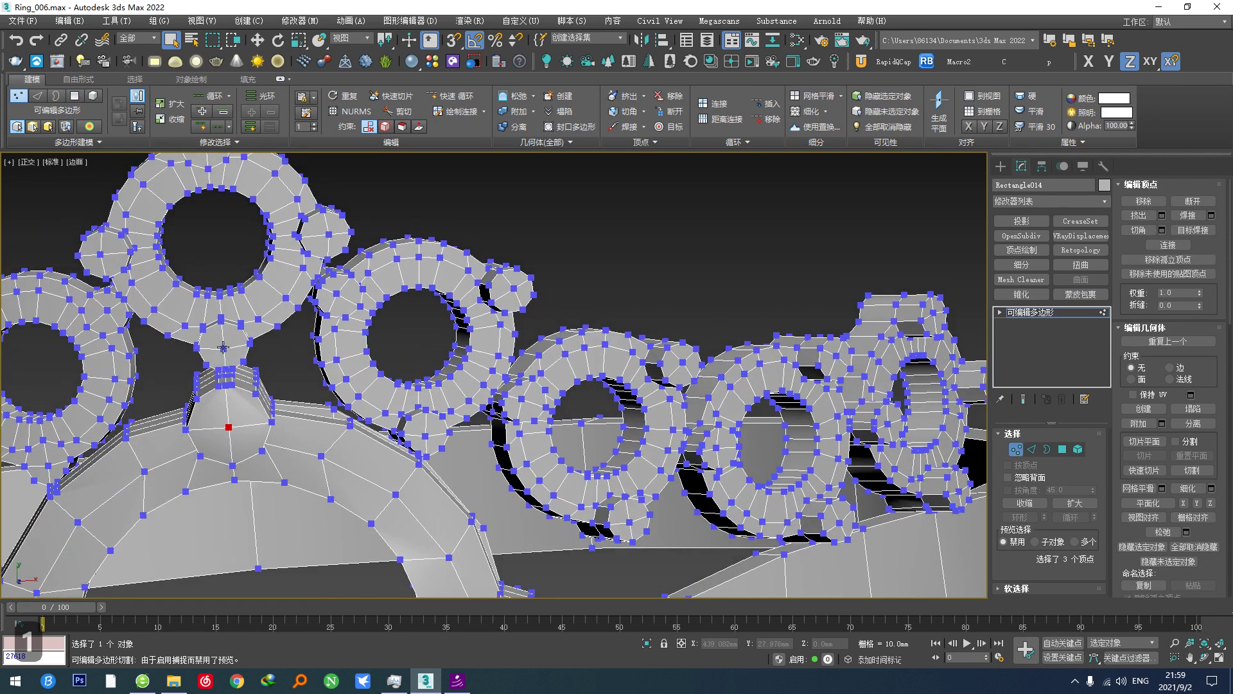
{"action": "middle_click_drag", "start_coordinate": [281, 297], "coordinate": [302, 370]}
{"action": "left_click", "coordinate": [347, 303], "text": "ctrl"}
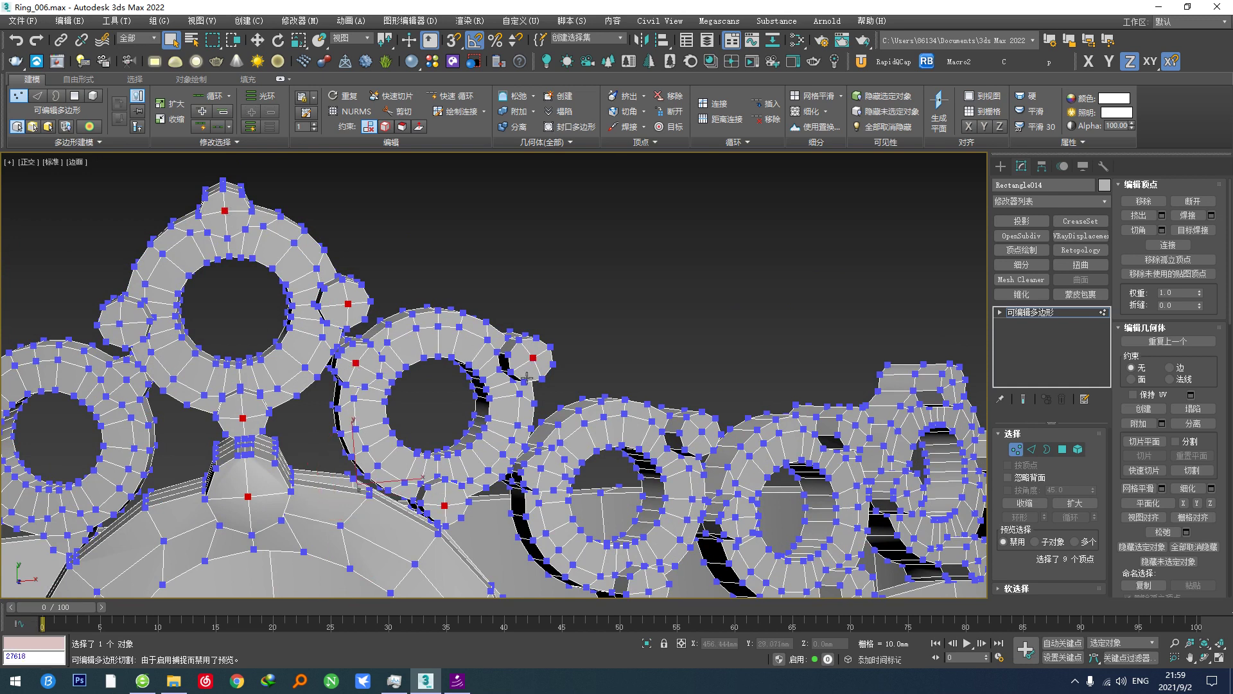
Add the lug-top centre vertices of the third small ring to the selection.
{"action": "scroll", "coordinate": [527, 379], "scroll_direction": "down", "scroll_amount": 5}
{"action": "scroll", "coordinate": [385, 309], "scroll_direction": "up", "scroll_amount": 5}
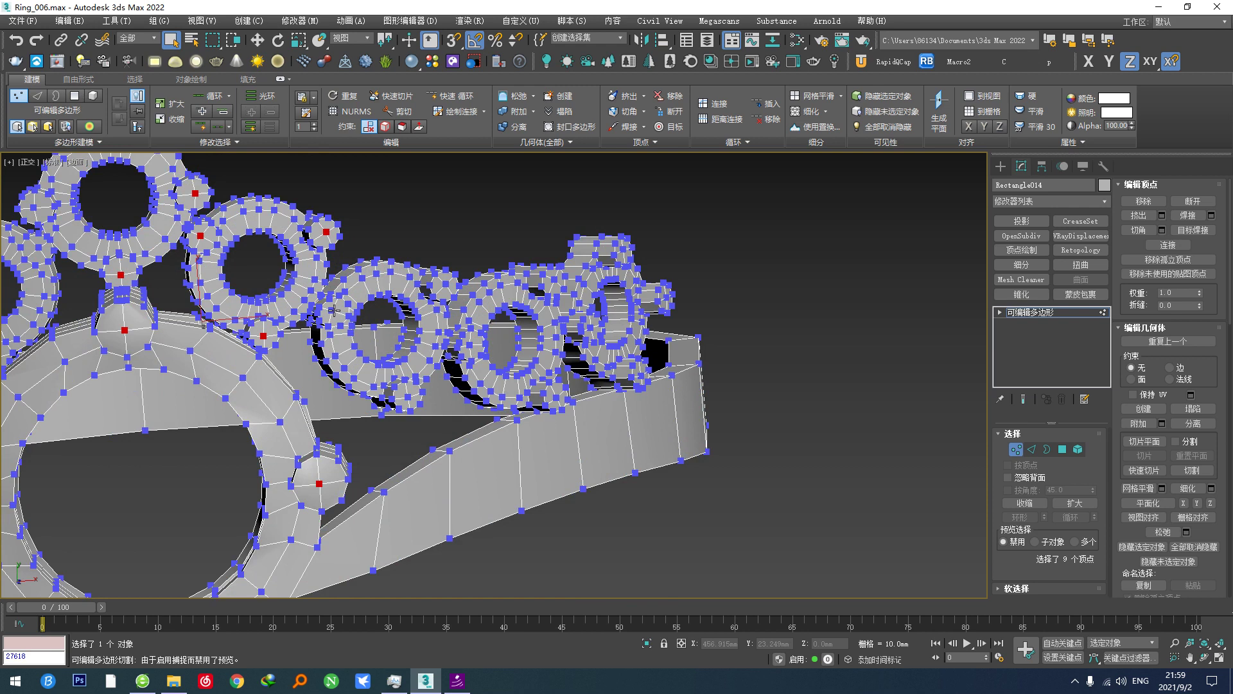
{"action": "left_click", "coordinate": [334, 311], "text": "ctrl"}
{"action": "middle_click_drag", "start_coordinate": [350, 392], "coordinate": [346, 312], "text": "alt"}
{"action": "middle_click_drag", "start_coordinate": [394, 407], "coordinate": [349, 329]}
{"action": "scroll", "coordinate": [342, 385], "scroll_direction": "up", "scroll_amount": 3}
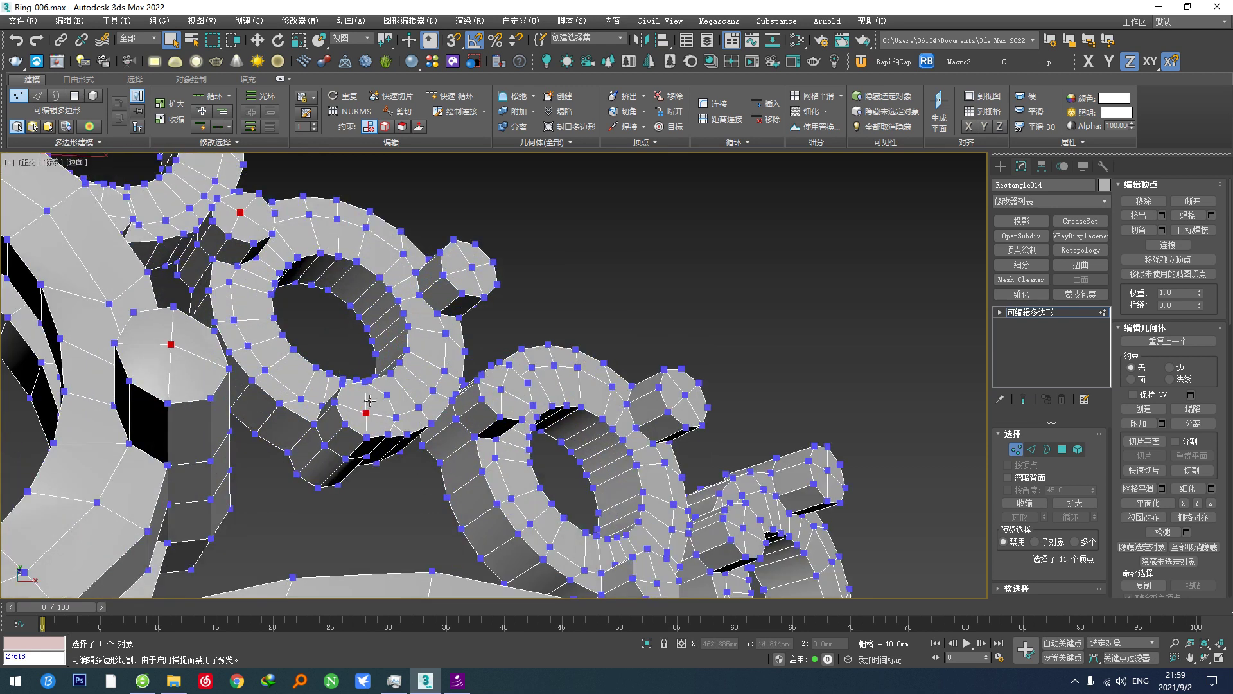
{"action": "left_click", "coordinate": [465, 273], "text": "ctrl"}
Add the lug-top centre vertices of the fourth and last small rings to the selection.
{"action": "middle_click_drag", "start_coordinate": [465, 272], "coordinate": [308, 364]}
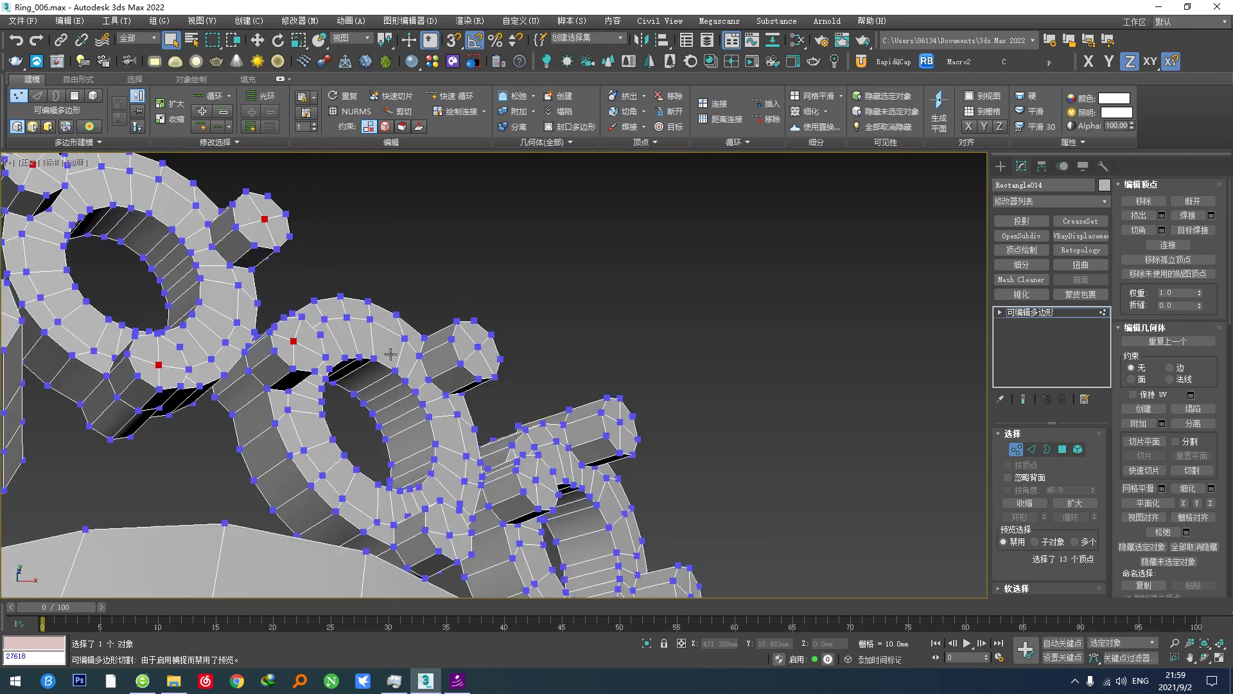
{"action": "middle_click_drag", "start_coordinate": [434, 368], "coordinate": [364, 308]}
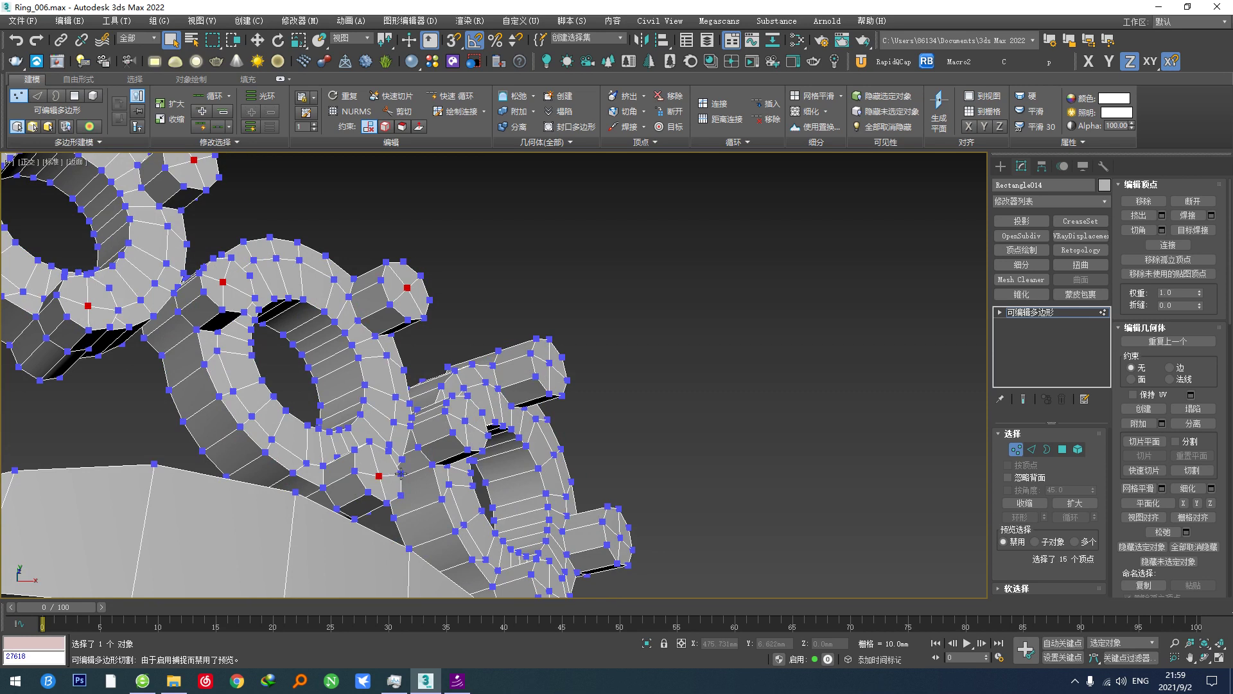
{"action": "middle_click_drag", "start_coordinate": [550, 383], "coordinate": [408, 267]}
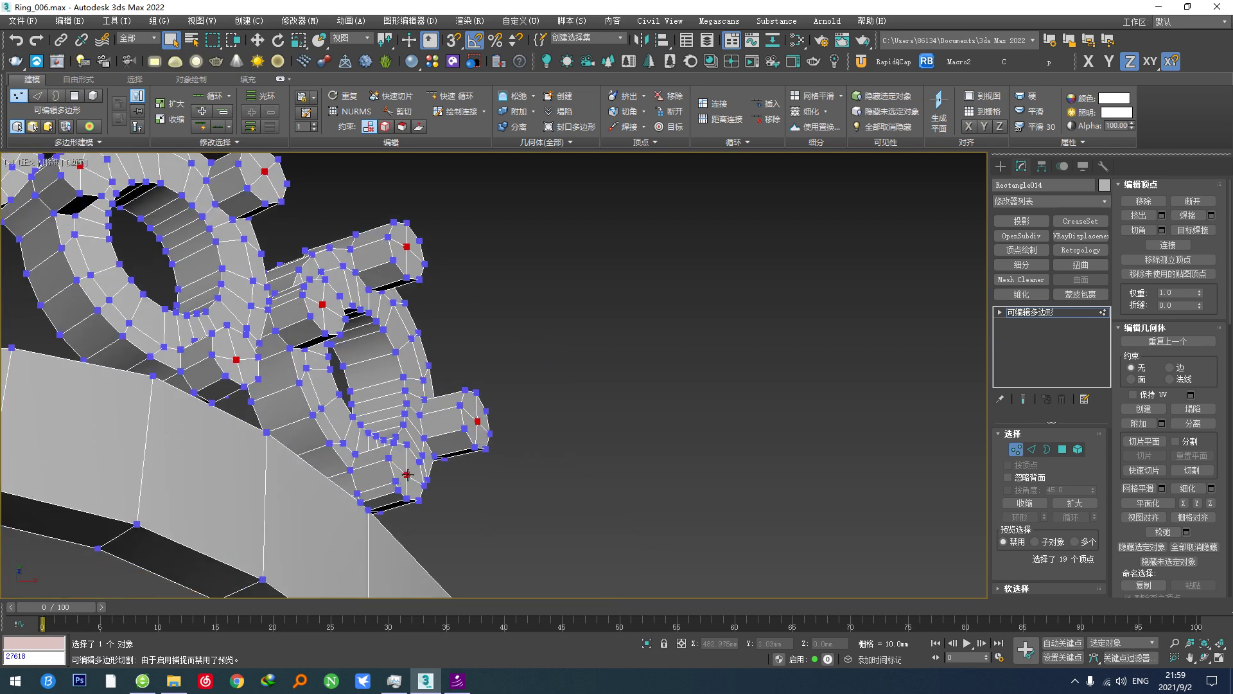
Remove the stray edges on the inner face of the ring band.
{"action": "scroll", "coordinate": [406, 474], "scroll_direction": "down", "scroll_amount": 3}
{"action": "middle_click_drag", "start_coordinate": [176, 331], "coordinate": [379, 475], "text": "alt"}
{"action": "key", "text": "2"}
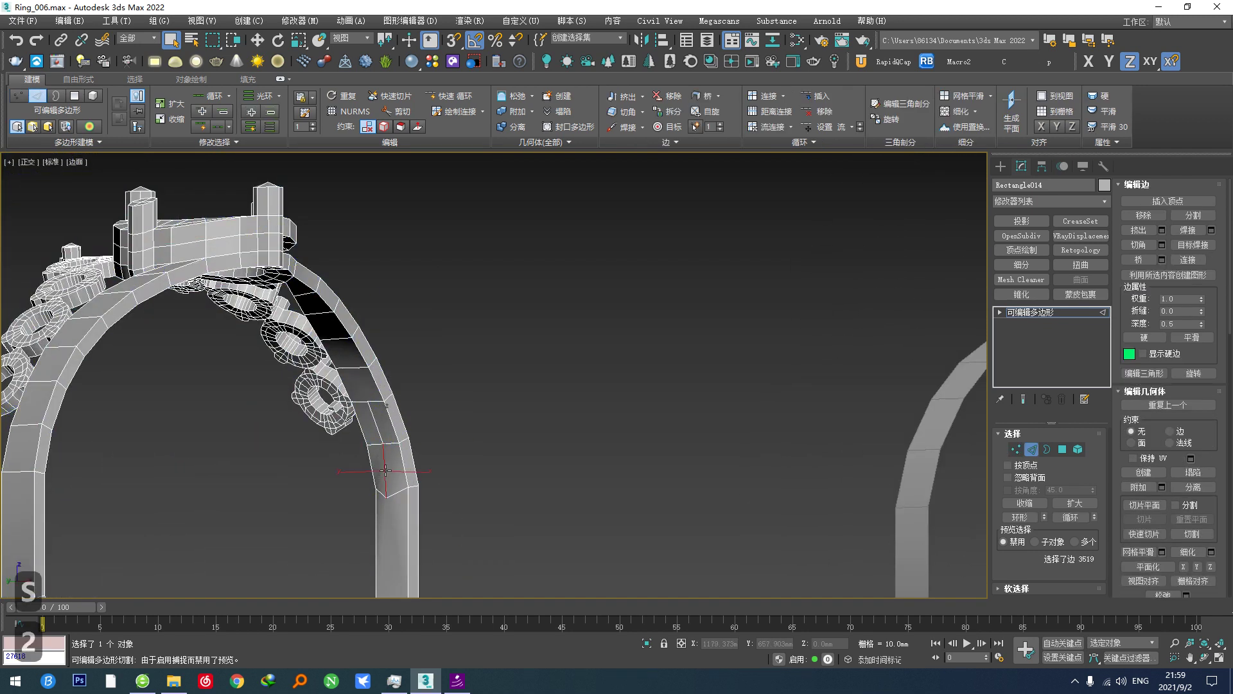
{"action": "key", "text": "ctrl+x"}
{"action": "scroll", "coordinate": [271, 484], "scroll_direction": "down", "scroll_amount": 10}
{"action": "middle_click_drag", "start_coordinate": [271, 484], "coordinate": [200, 476], "text": "alt"}
{"action": "scroll", "coordinate": [245, 454], "scroll_direction": "up", "scroll_amount": 5}
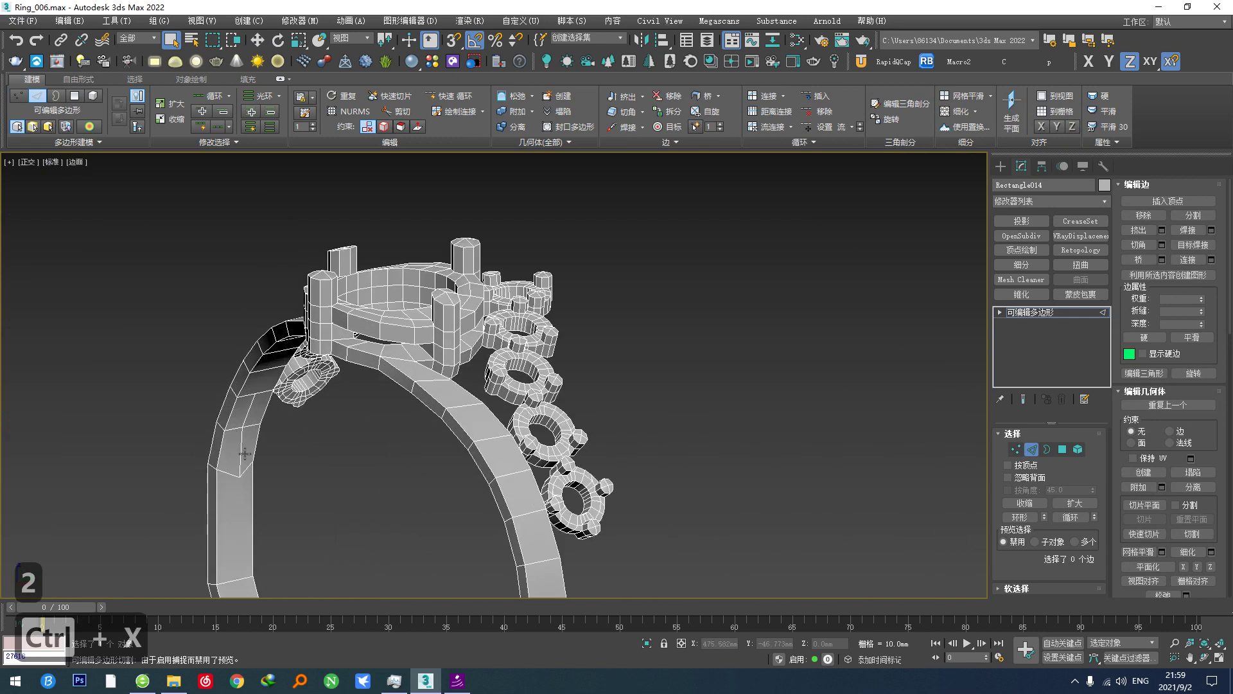
{"action": "key", "text": "ctrl+x"}
{"action": "scroll", "coordinate": [361, 458], "scroll_direction": "down", "scroll_amount": 5}
{"action": "middle_click_drag", "start_coordinate": [361, 457], "coordinate": [395, 446], "text": "alt"}
{"action": "scroll", "coordinate": [395, 447], "scroll_direction": "up", "scroll_amount": 5}
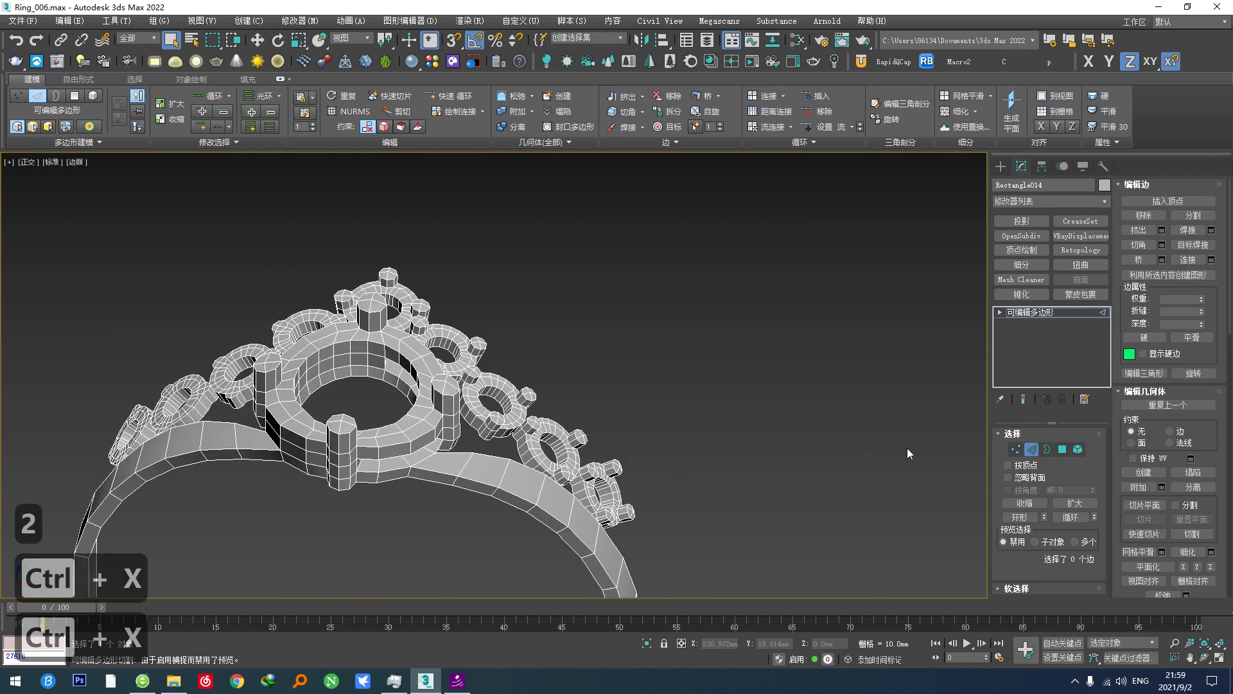
Apply a Symmetry modifier to the whole ring model with X as the only mirror axis.
{"action": "left_click", "coordinate": [1031, 454]}
{"action": "middle_click_drag", "start_coordinate": [720, 446], "coordinate": [668, 441]}
{"action": "scroll", "coordinate": [669, 440], "scroll_direction": "down", "scroll_amount": 3}
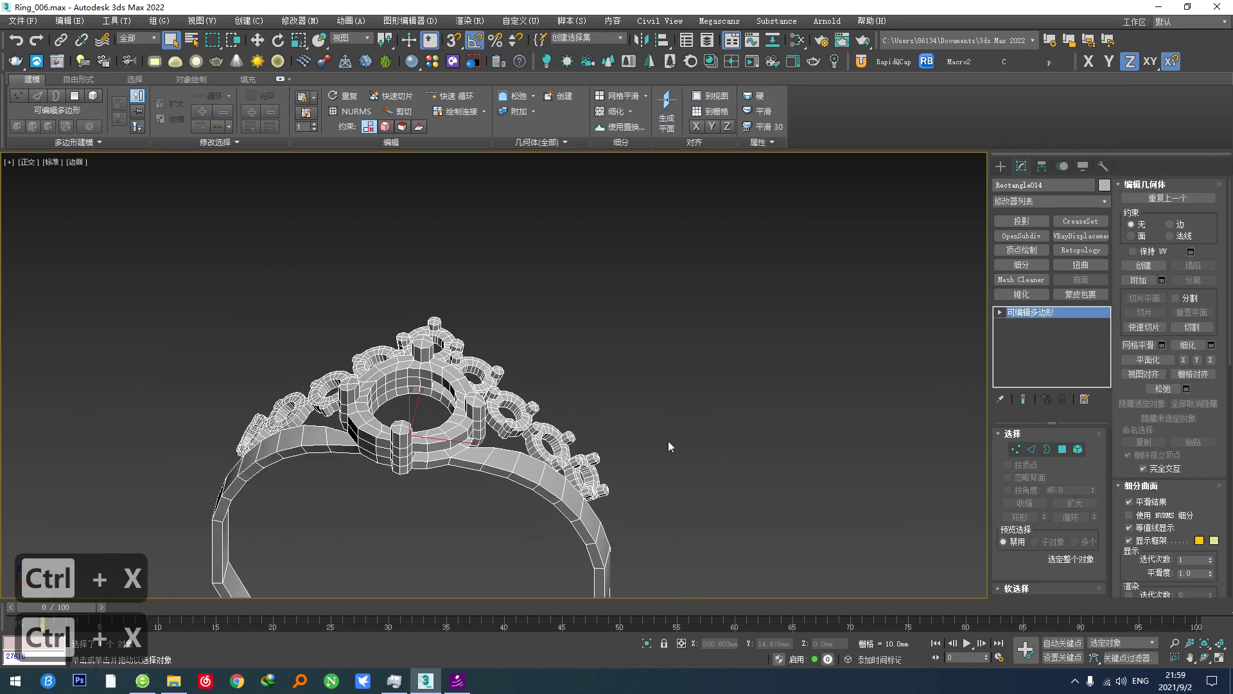
{"action": "key", "text": "F9"}
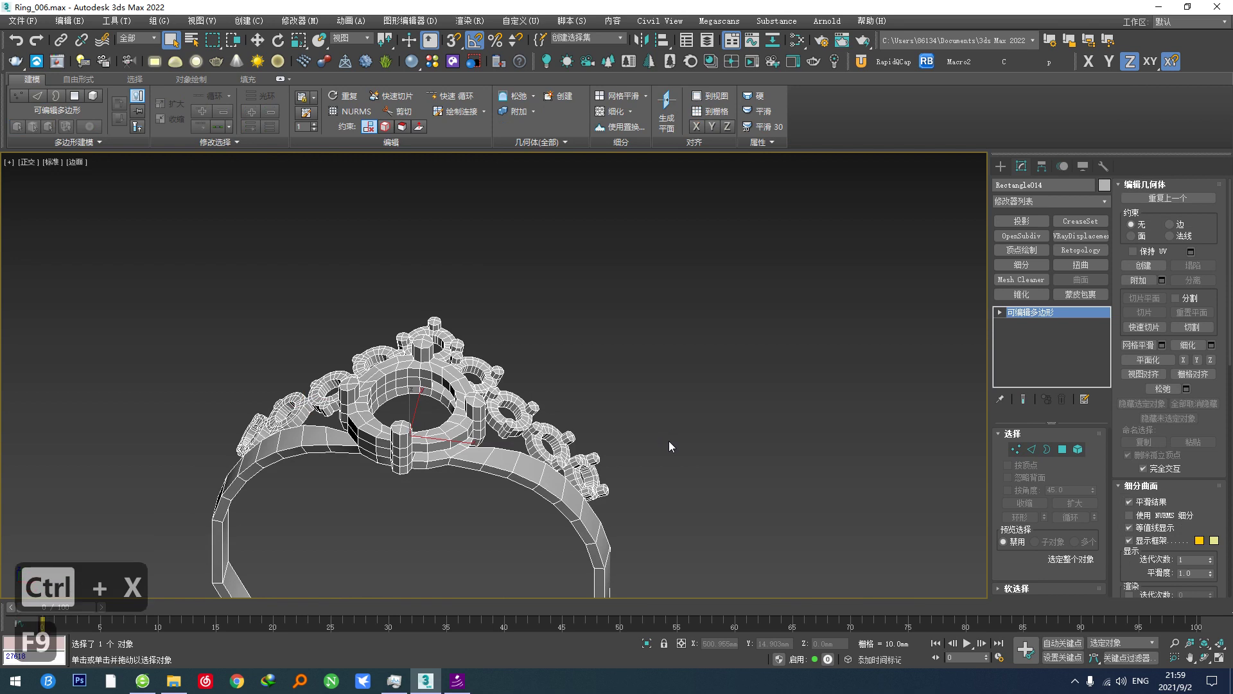
{"action": "scroll", "coordinate": [522, 456], "scroll_direction": "up", "scroll_amount": 5}
{"action": "scroll", "coordinate": [505, 404], "scroll_direction": "up", "scroll_amount": 5}
{"action": "middle_click_drag", "start_coordinate": [522, 456], "coordinate": [424, 417], "text": "alt"}
{"action": "scroll", "coordinate": [505, 403], "scroll_direction": "down", "scroll_amount": 4}
{"action": "right_click", "coordinate": [432, 422]}
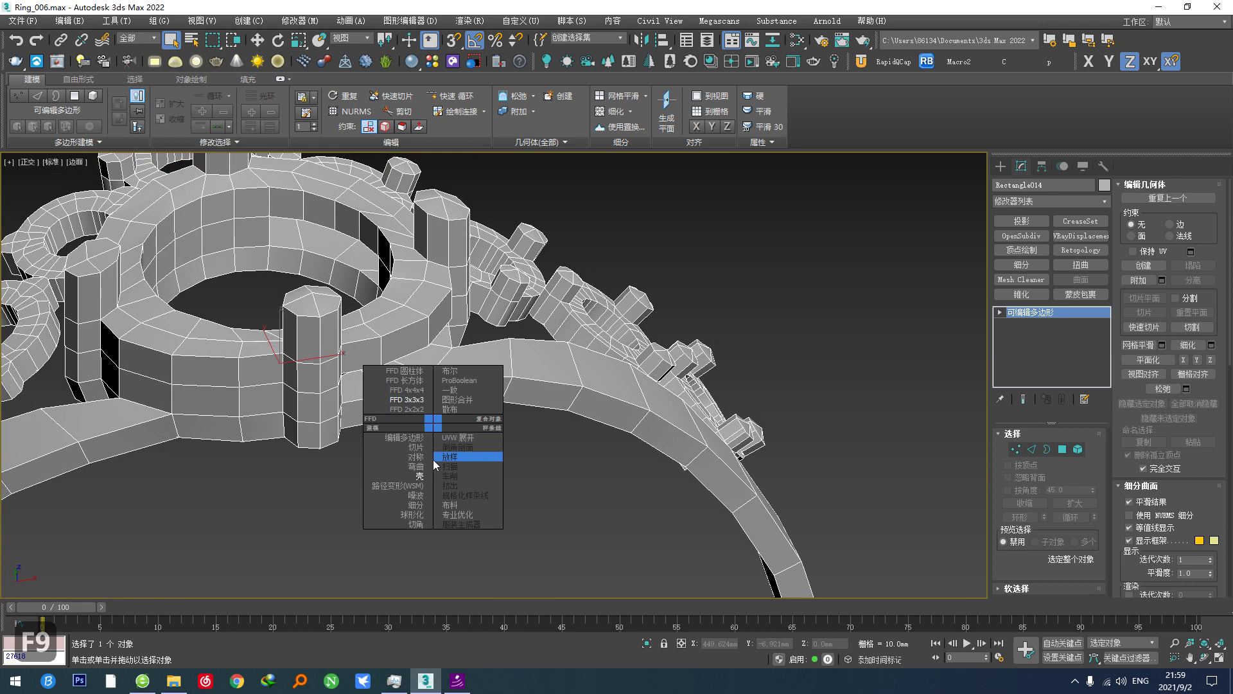
{"action": "left_click", "coordinate": [420, 458]}
{"action": "scroll", "coordinate": [443, 448], "scroll_direction": "down", "scroll_amount": 5}
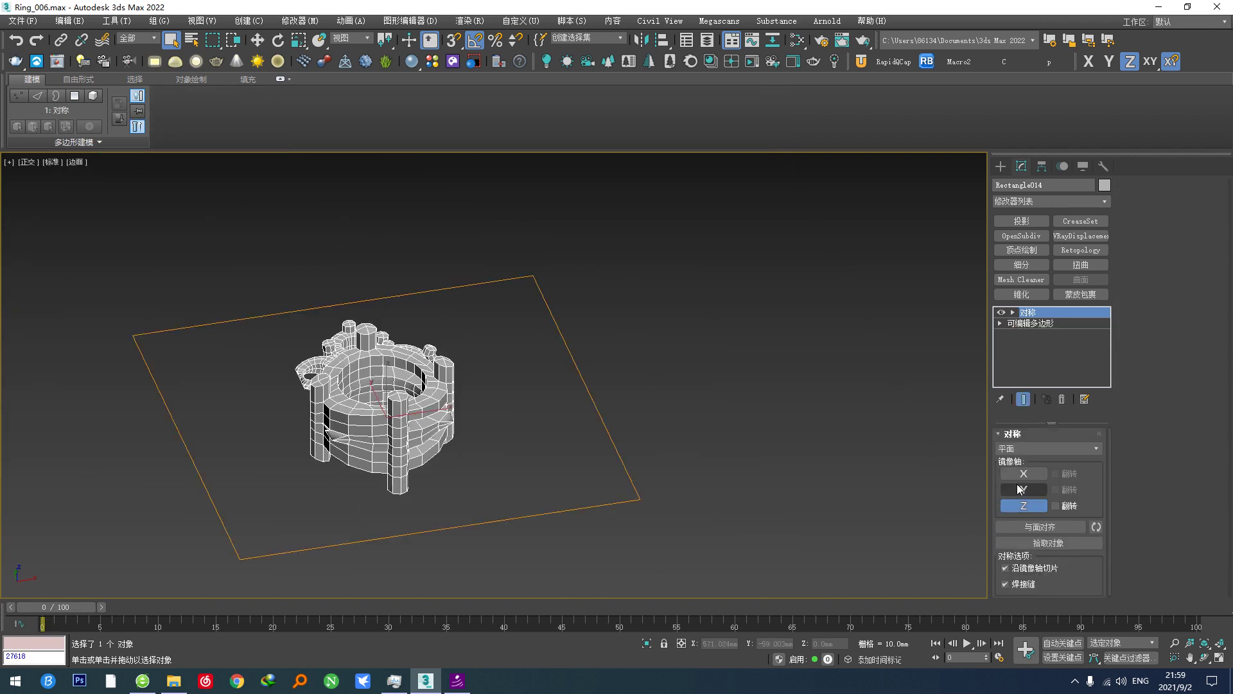
{"action": "left_click", "coordinate": [1021, 475]}
{"action": "left_click", "coordinate": [1018, 508]}
{"action": "middle_click_drag", "start_coordinate": [690, 485], "coordinate": [657, 500], "text": "alt"}
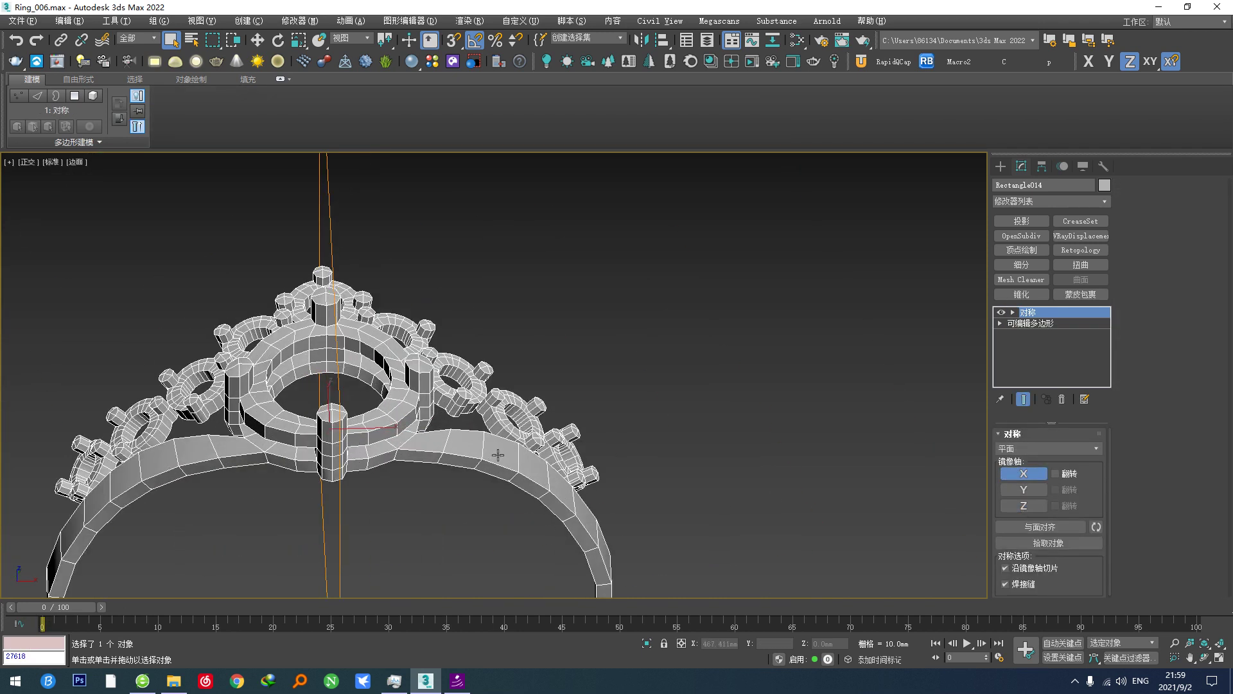
Clone the mirrored ring to the side along the X axis and reselect the original.
{"action": "scroll", "coordinate": [489, 479], "scroll_direction": "down", "scroll_amount": 6}
{"action": "key", "text": "w"}
{"action": "left_click_drag", "start_coordinate": [307, 407], "coordinate": [828, 407], "text": "shift"}
{"action": "left_click", "coordinate": [626, 394]}
{"action": "left_click", "coordinate": [271, 440]}
{"action": "scroll", "coordinate": [270, 450], "scroll_direction": "up", "scroll_amount": 5}
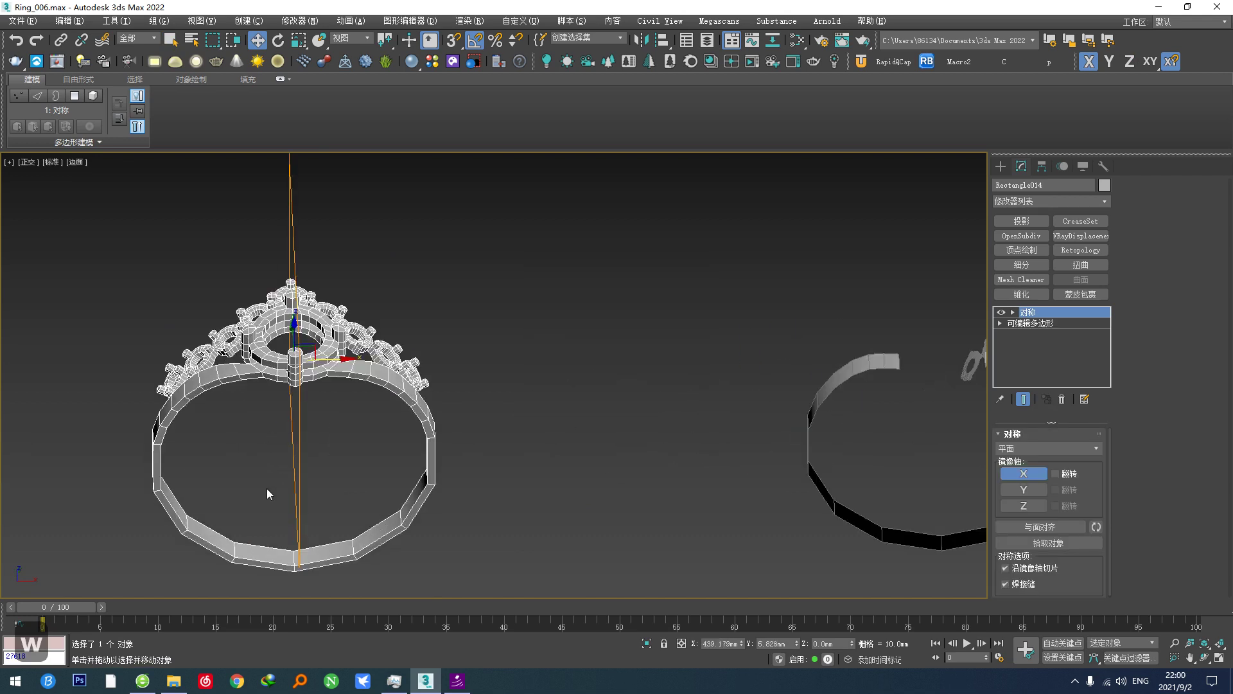
Collapse the mirrored ring to an editable poly and select all of its polygons.
{"action": "key", "text": "F5"}
{"action": "left_click", "coordinate": [1063, 449]}
{"action": "key", "text": "ctrl+a"}
{"action": "middle_click_drag", "start_coordinate": [561, 340], "coordinate": [547, 358]}
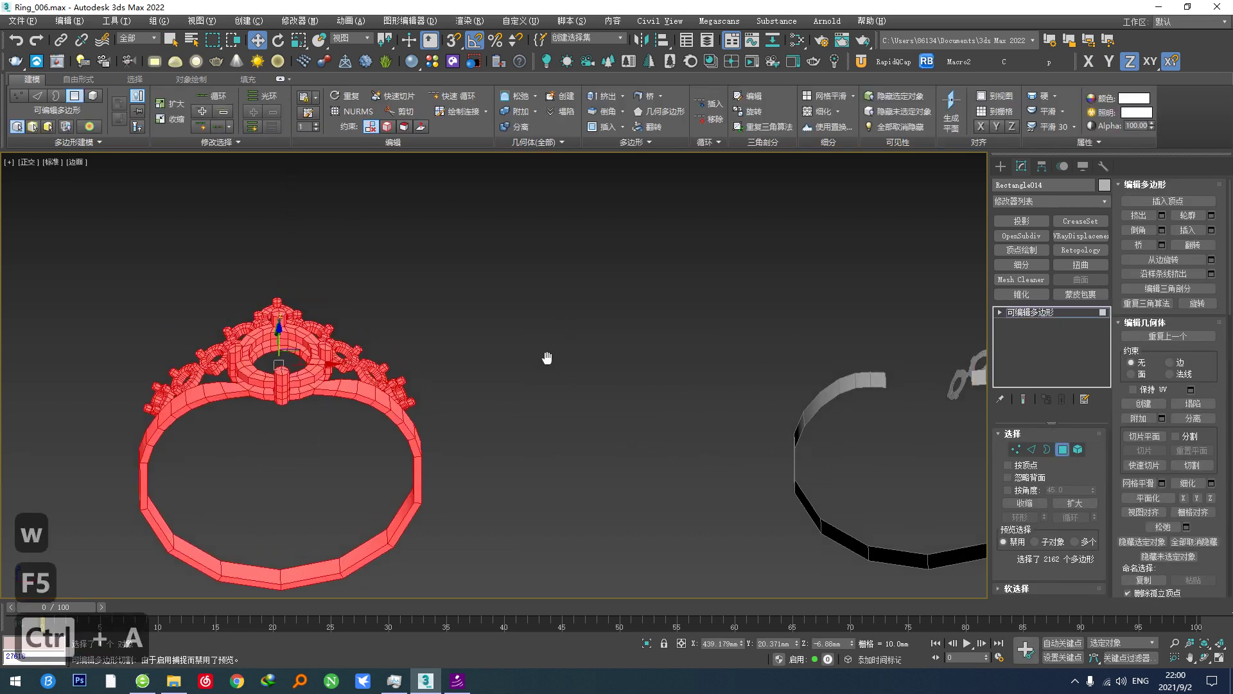
Auto-smooth the selected polygons with a threshold of 60.
{"action": "scroll", "coordinate": [1173, 409], "scroll_direction": "down", "scroll_amount": 5}
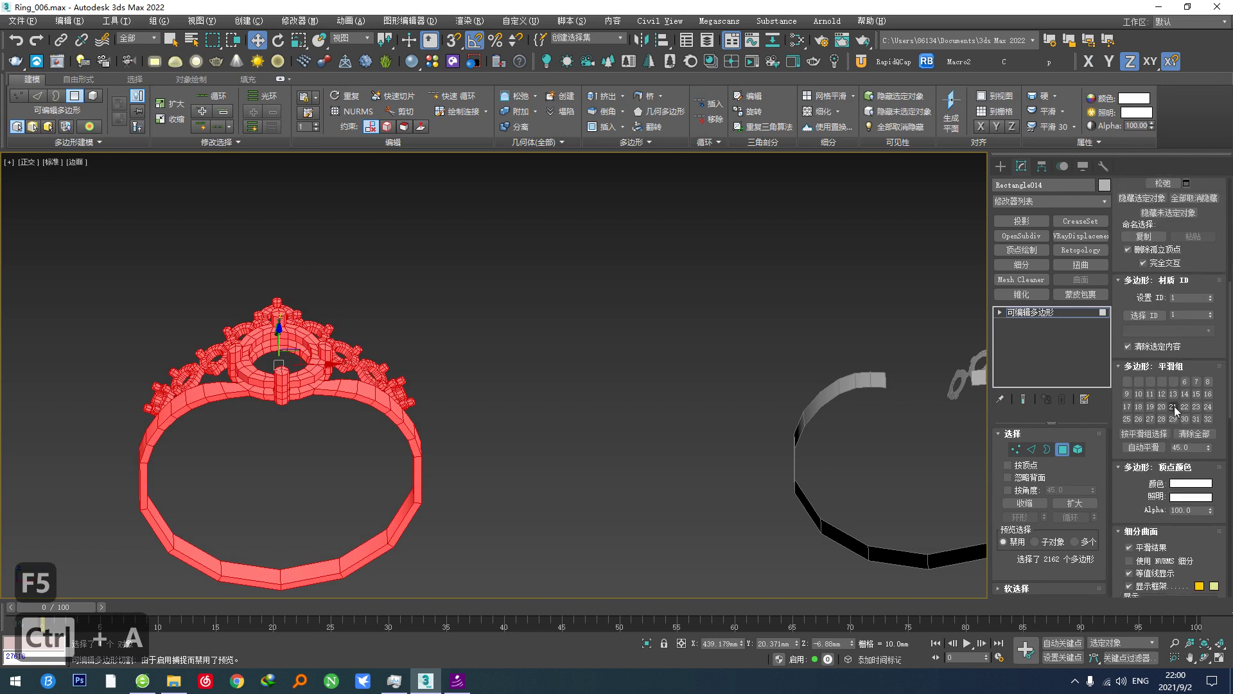
{"action": "type", "text": "60"}
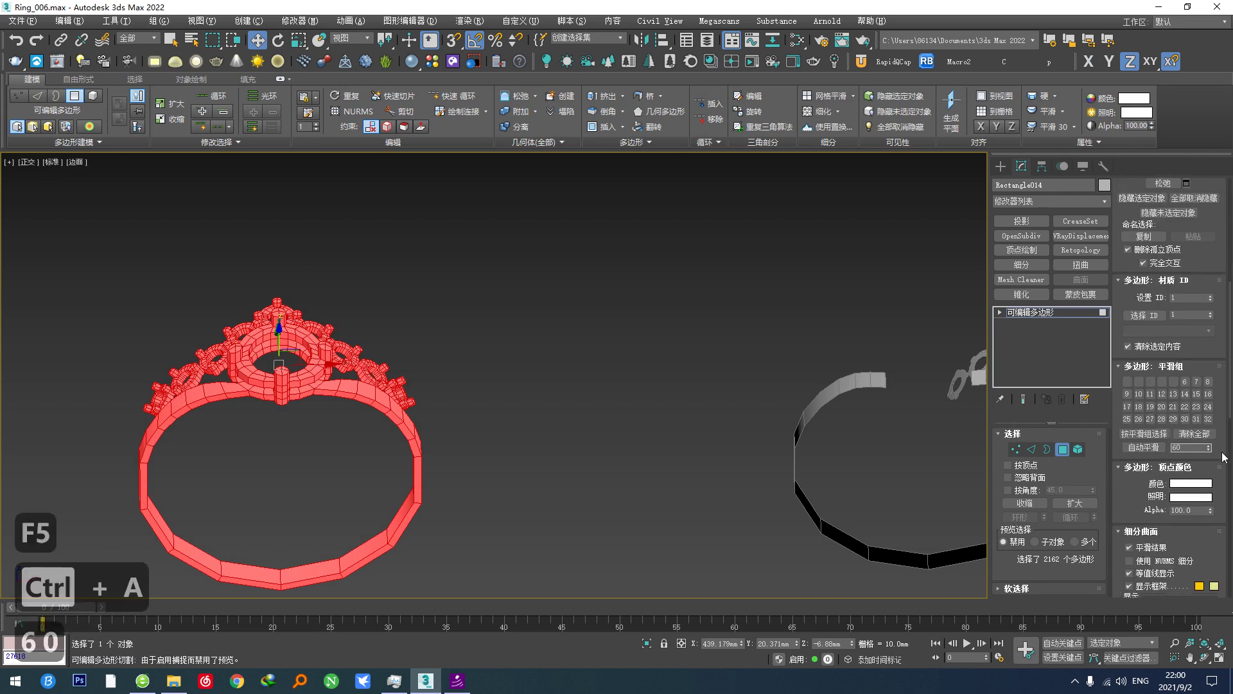
{"action": "left_click", "coordinate": [1144, 448]}
{"action": "scroll", "coordinate": [344, 375], "scroll_direction": "up", "scroll_amount": 5}
Select all hard edges between the smoothing groups across the ring.
{"action": "key", "text": "2"}
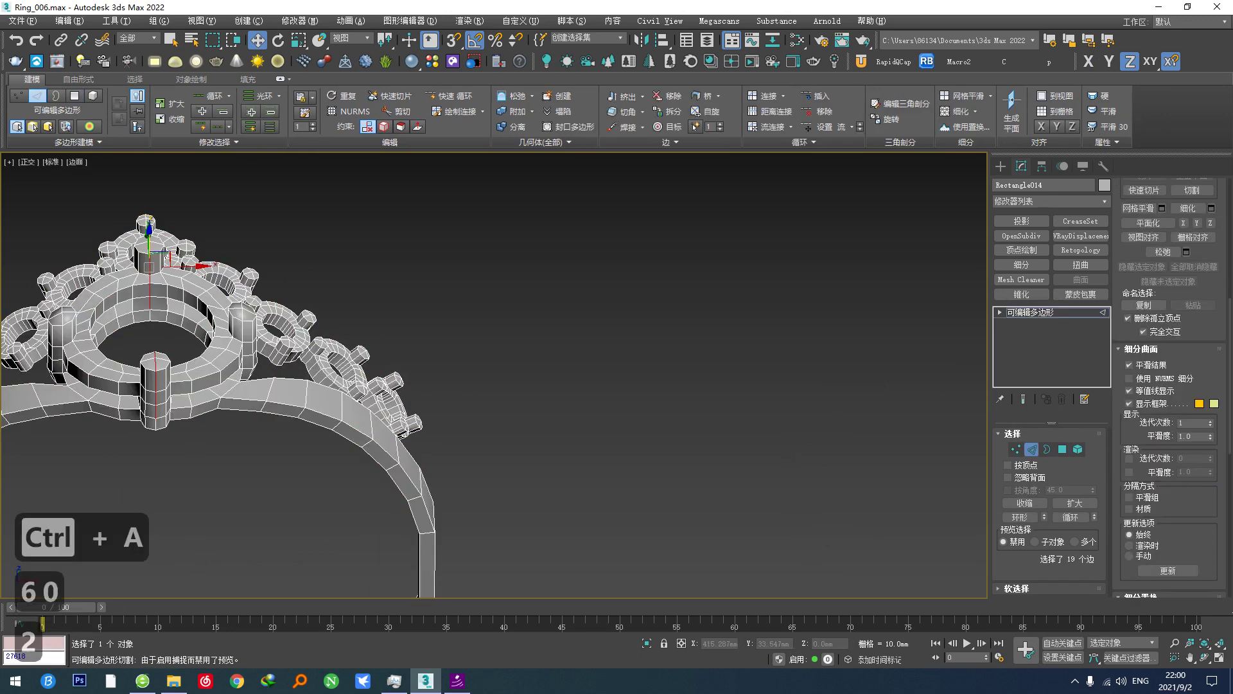
{"action": "left_click", "coordinate": [134, 80]}
{"action": "left_click", "coordinate": [23, 126]}
{"action": "middle_click_drag", "start_coordinate": [230, 347], "coordinate": [310, 356]}
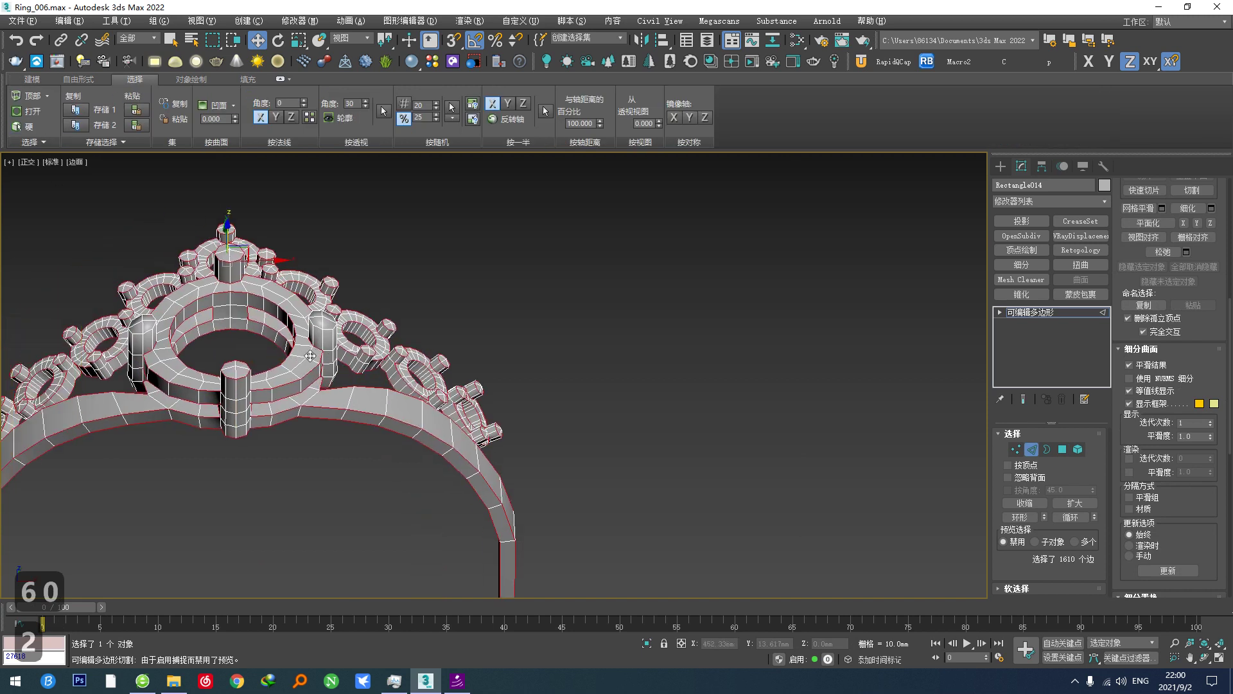
{"action": "scroll", "coordinate": [310, 356], "scroll_direction": "up", "scroll_amount": 5}
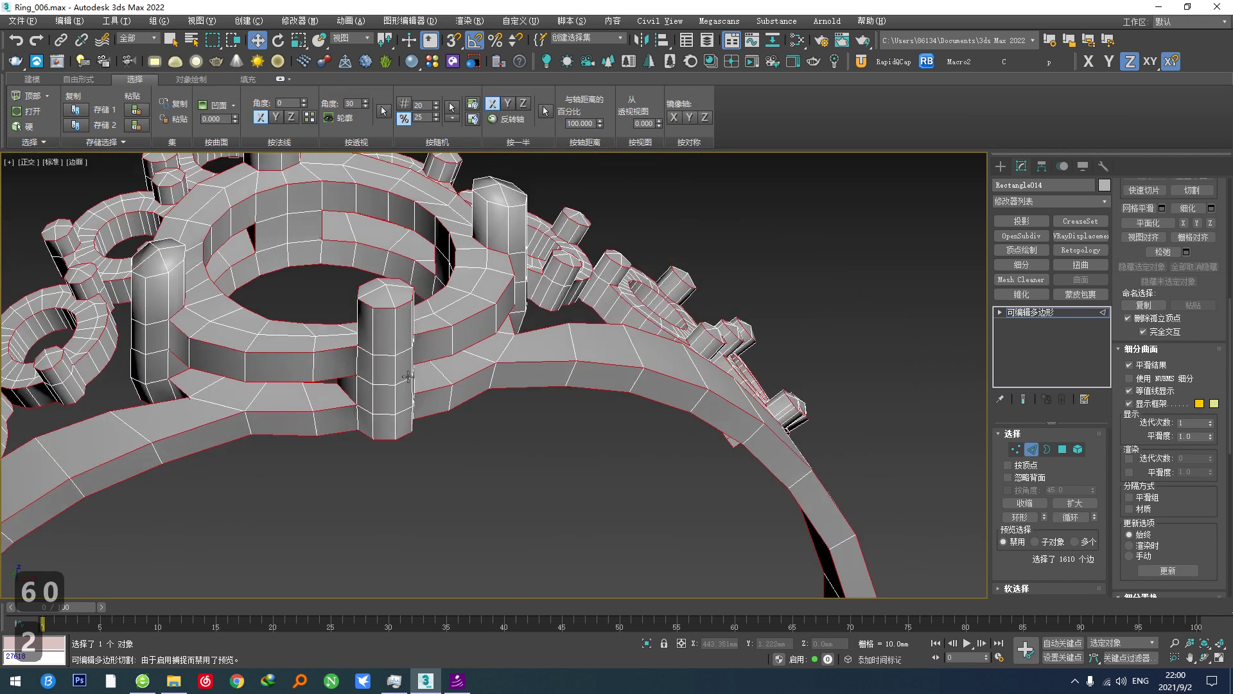
Add the missed edges where the central setting meets its lug and the ring band to the hard-edge selection.
{"action": "middle_click_drag", "start_coordinate": [407, 376], "coordinate": [299, 347], "text": "alt"}
{"action": "scroll", "coordinate": [186, 322], "scroll_direction": "up", "scroll_amount": 3}
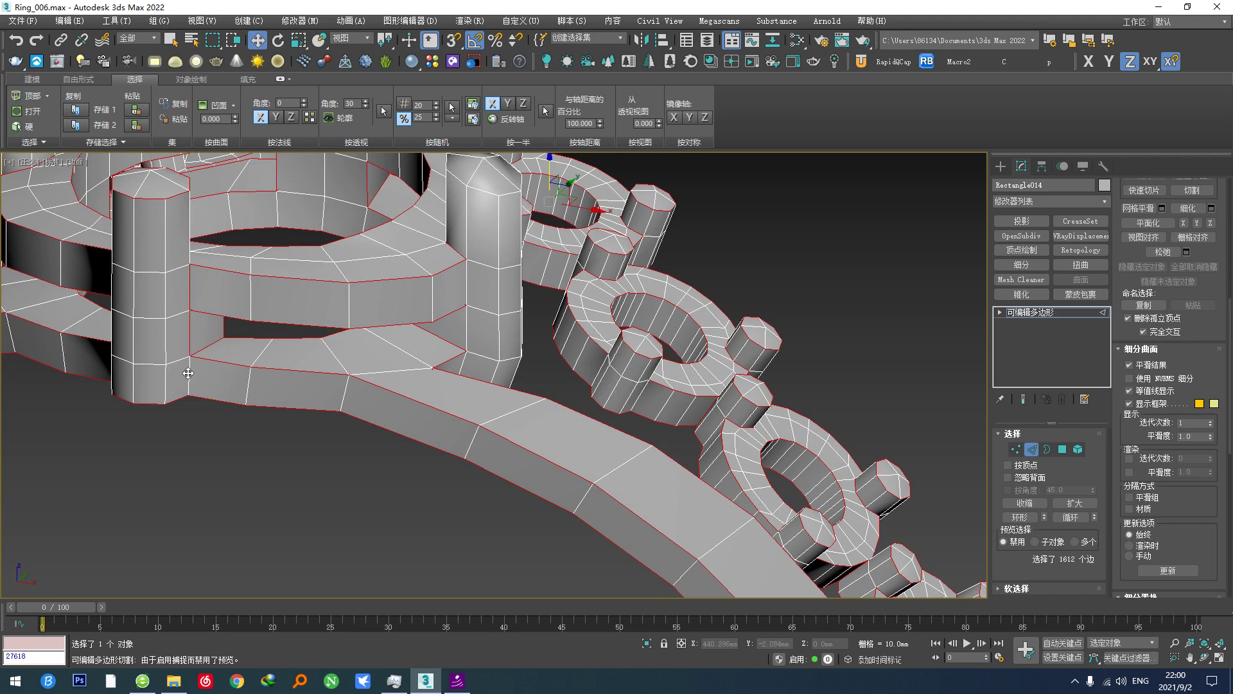
{"action": "scroll", "coordinate": [267, 391], "scroll_direction": "up", "scroll_amount": 1}
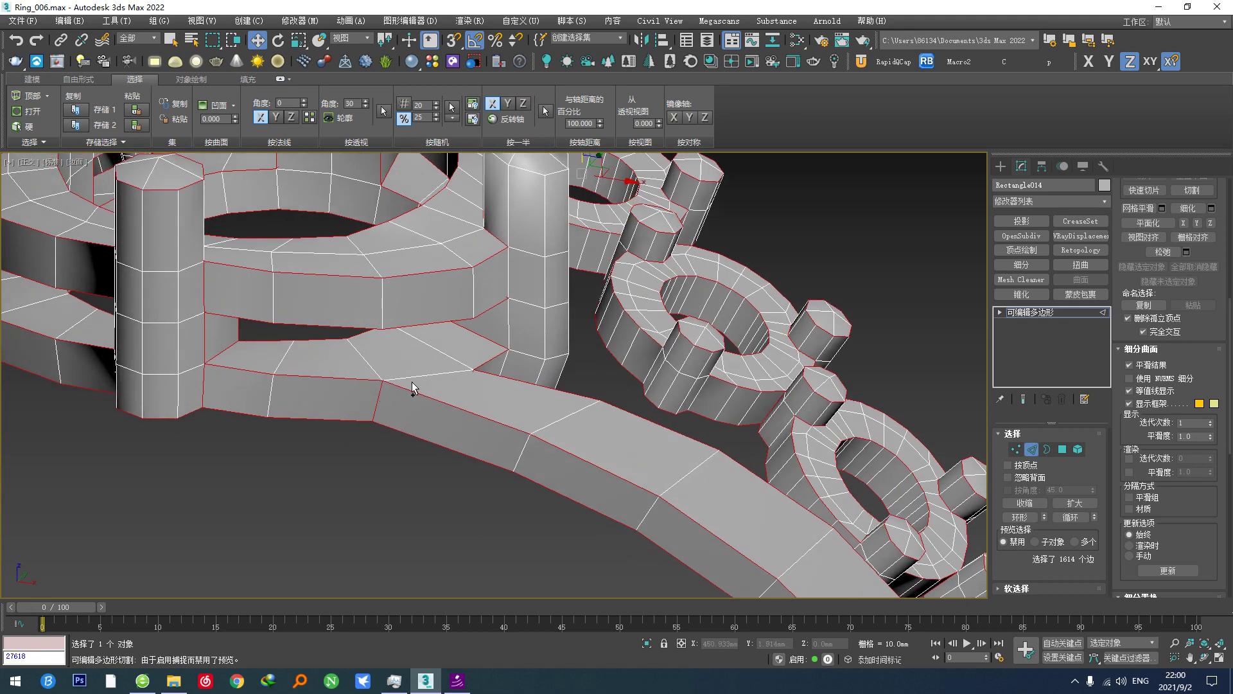
{"action": "middle_click_drag", "start_coordinate": [411, 396], "coordinate": [476, 349], "text": "alt"}
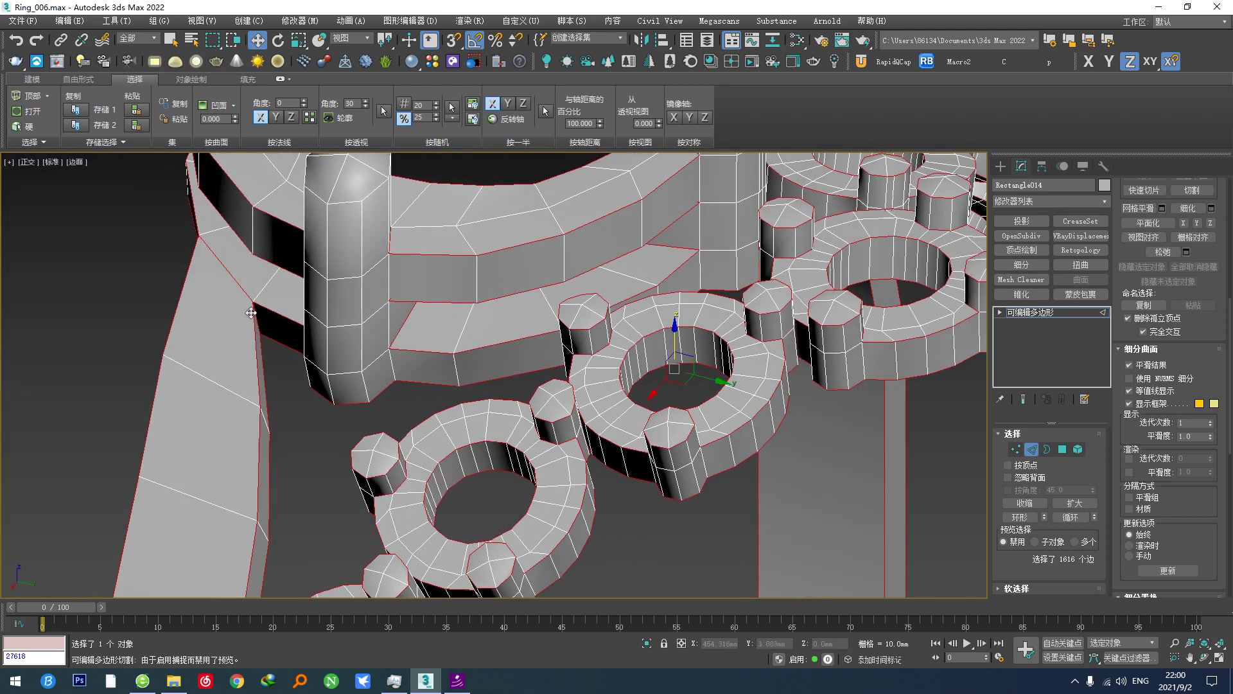
{"action": "scroll", "coordinate": [257, 315], "scroll_direction": "up", "scroll_amount": 2}
{"action": "middle_click_drag", "start_coordinate": [270, 331], "coordinate": [463, 297], "text": "alt"}
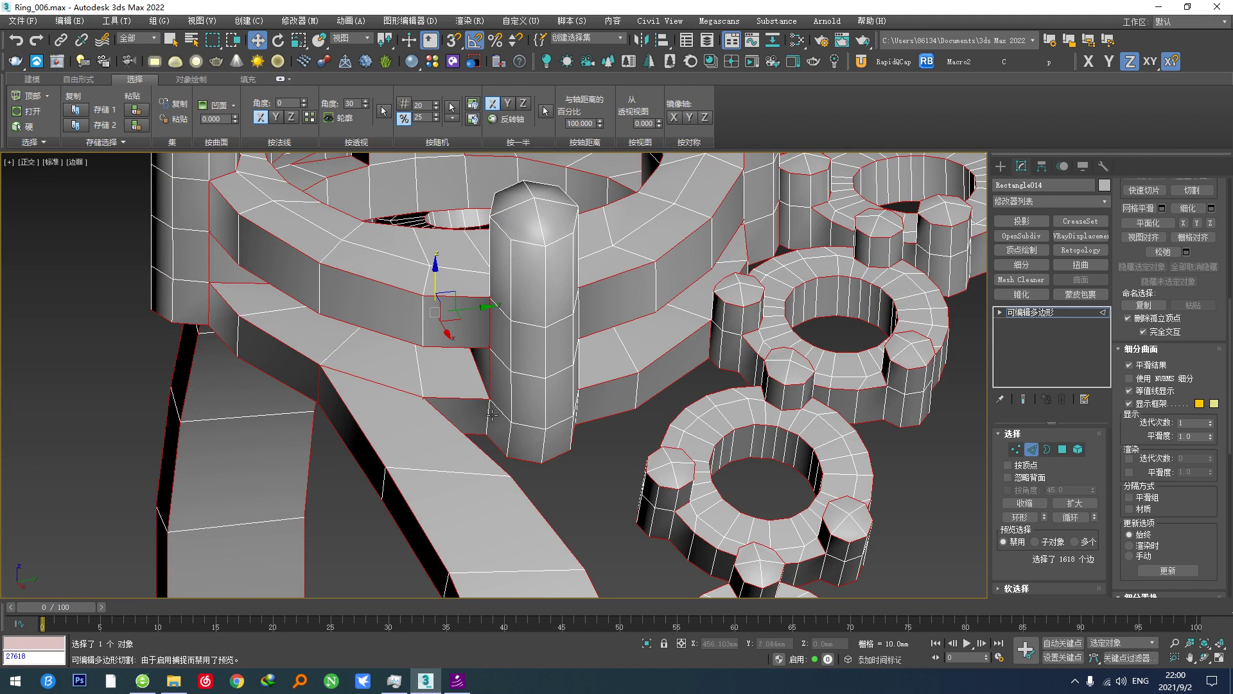
Add the remaining missed edges where the other lugs join the central setting's two rings to the edge selection.
{"action": "middle_click_drag", "start_coordinate": [490, 419], "coordinate": [411, 405], "text": "alt"}
{"action": "middle_click_drag", "start_coordinate": [411, 405], "coordinate": [394, 334]}
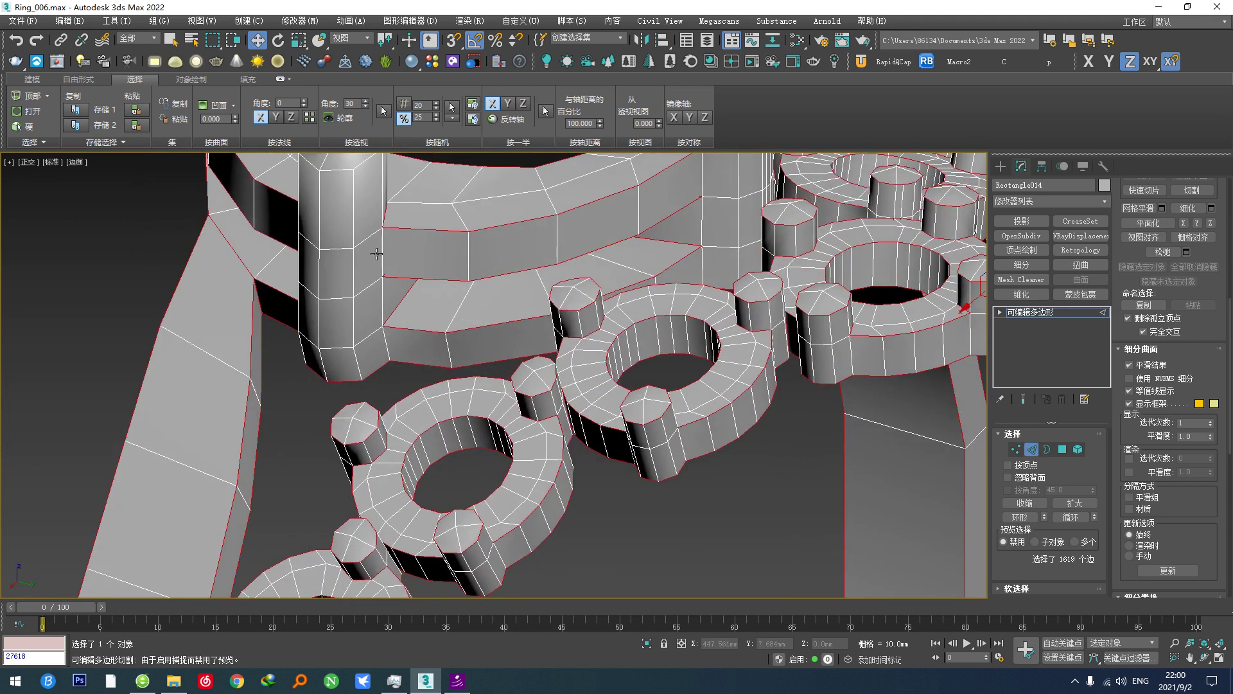
{"action": "scroll", "coordinate": [385, 348], "scroll_direction": "down", "scroll_amount": 5}
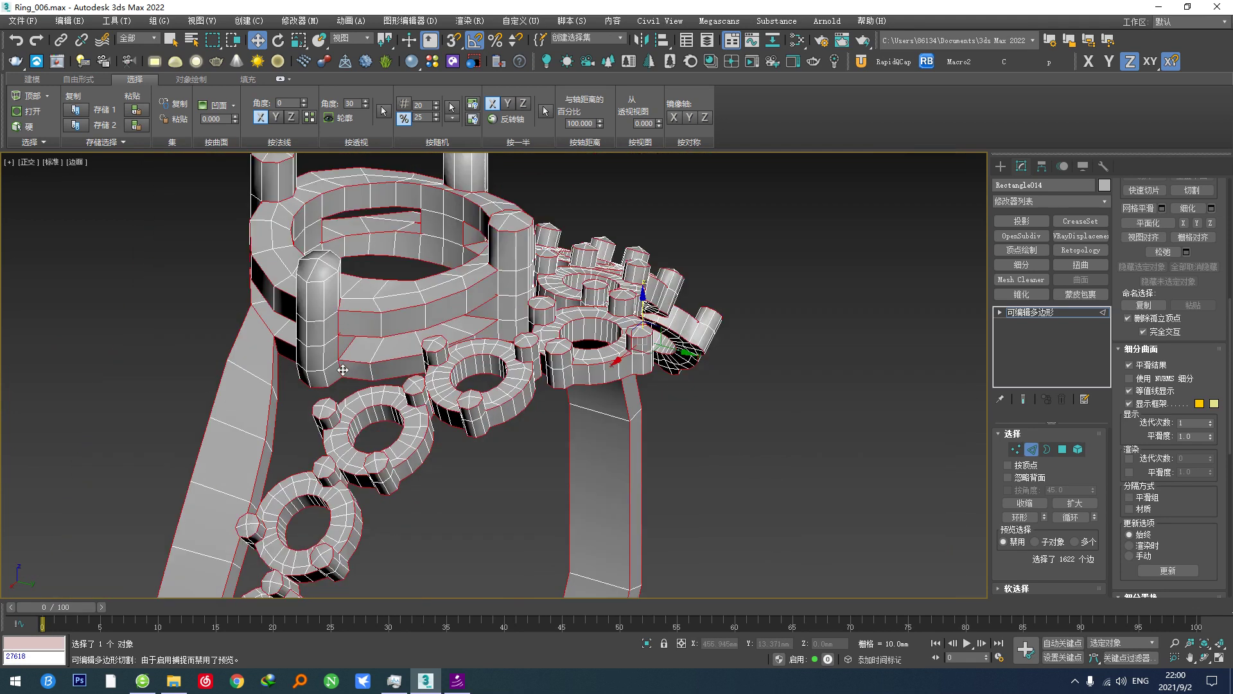
{"action": "middle_click_drag", "start_coordinate": [386, 348], "coordinate": [347, 334], "text": "alt"}
{"action": "scroll", "coordinate": [324, 329], "scroll_direction": "up", "scroll_amount": 5}
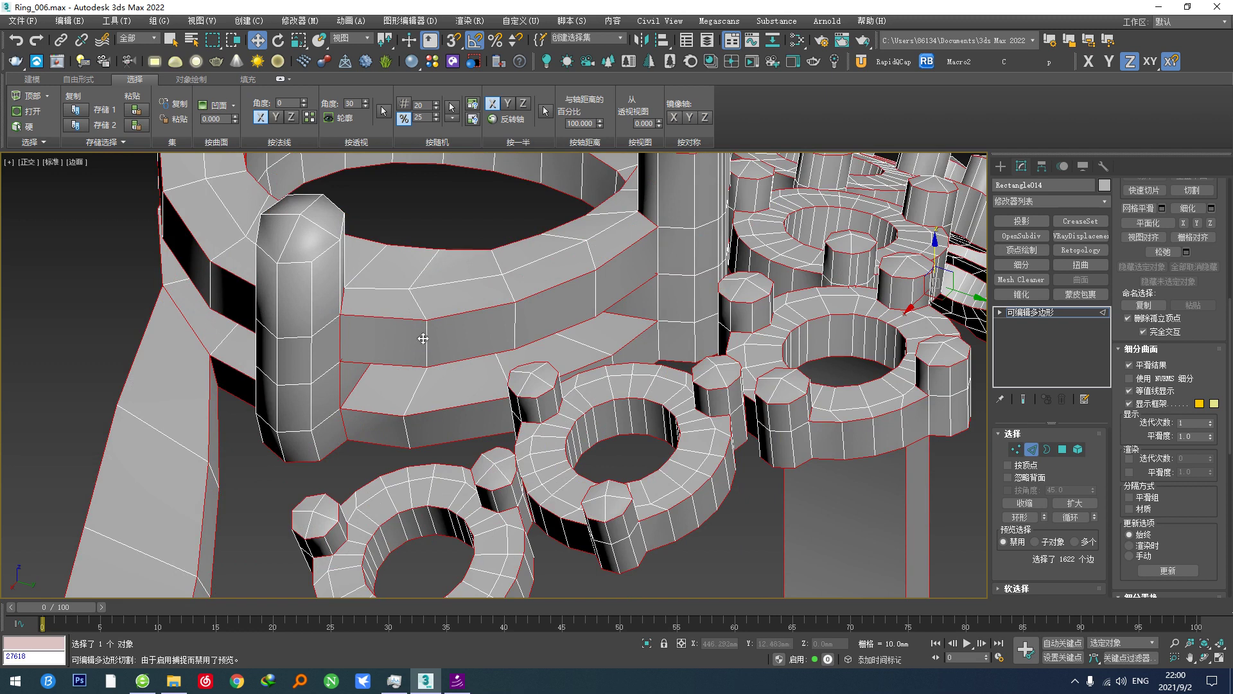
{"action": "middle_click_drag", "start_coordinate": [422, 339], "coordinate": [439, 368], "text": "alt"}
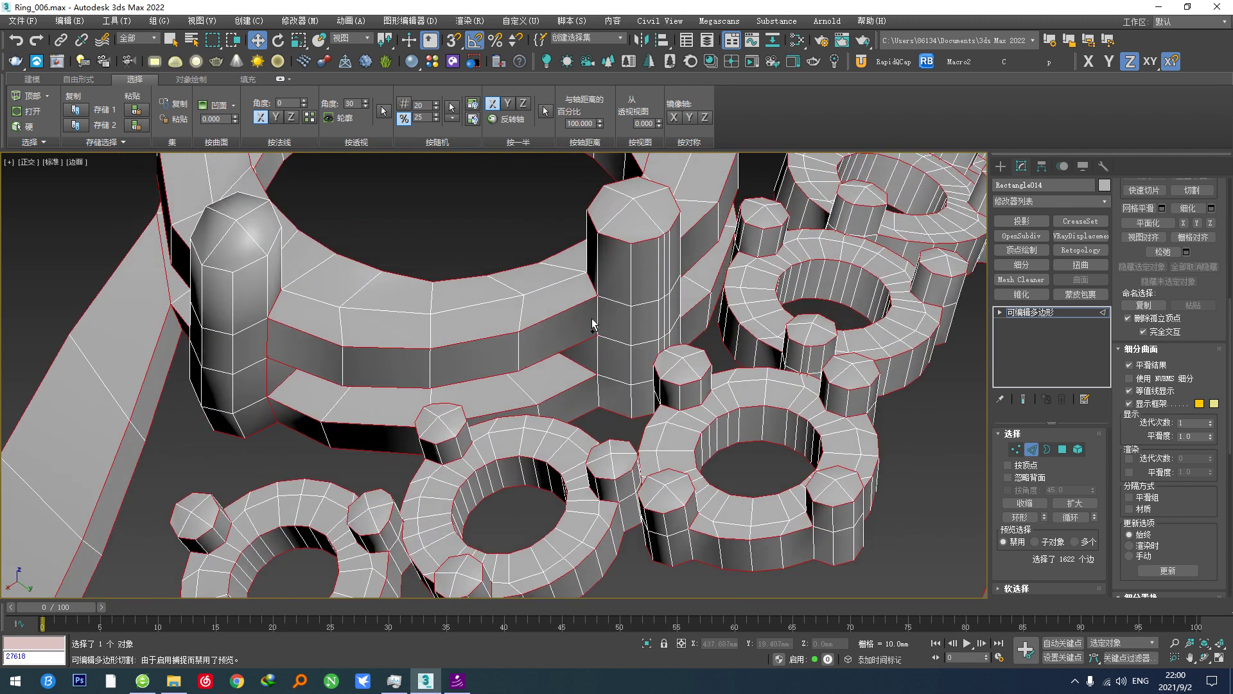
{"action": "middle_click_drag", "start_coordinate": [596, 394], "coordinate": [438, 399], "text": "alt"}
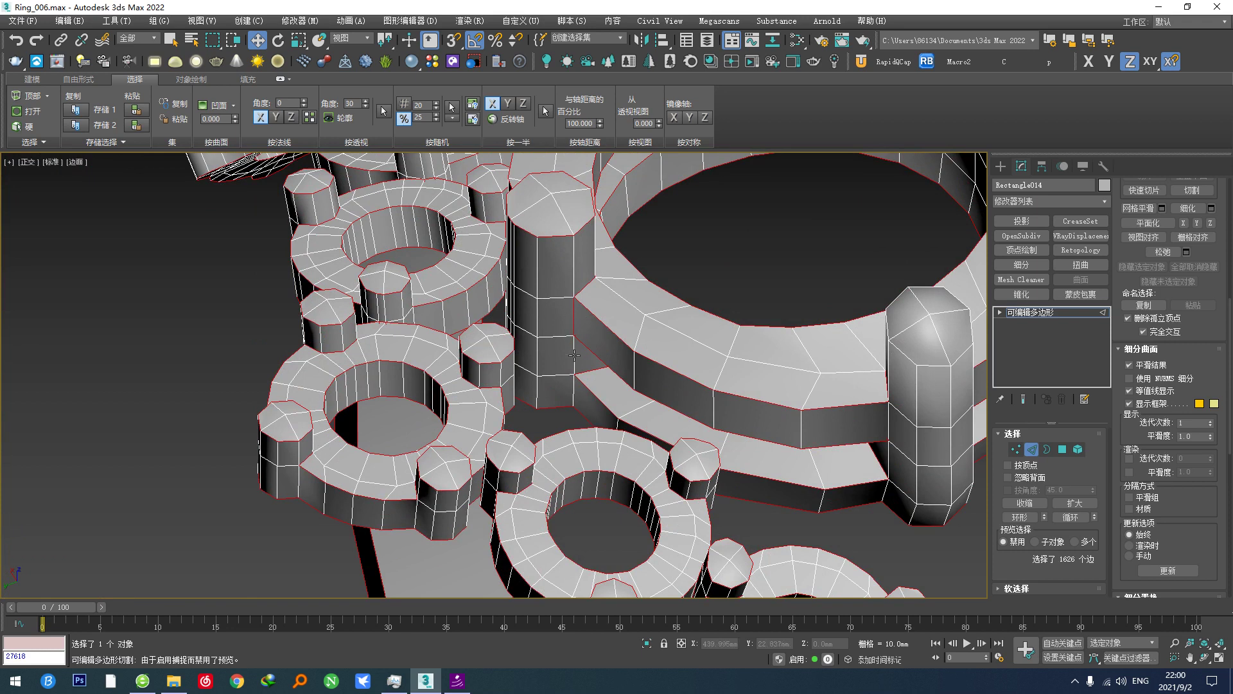
{"action": "left_click", "coordinate": [573, 388]}
{"action": "middle_click_drag", "start_coordinate": [573, 388], "coordinate": [687, 336], "text": "alt"}
{"action": "scroll", "coordinate": [660, 345], "scroll_direction": "down", "scroll_amount": 10}
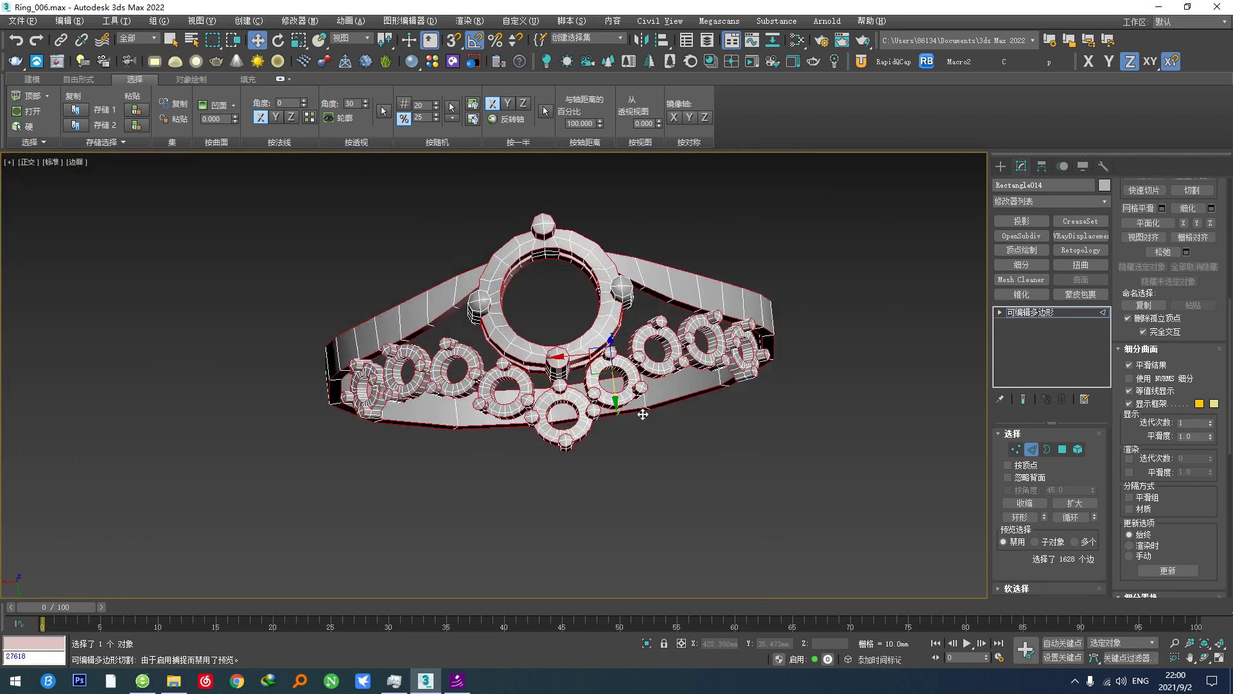
Set the crease of all selected hard edges across the ring to 1.0.
{"action": "middle_click_drag", "start_coordinate": [657, 415], "coordinate": [570, 392], "text": "alt"}
{"action": "scroll", "coordinate": [508, 327], "scroll_direction": "up", "scroll_amount": 2}
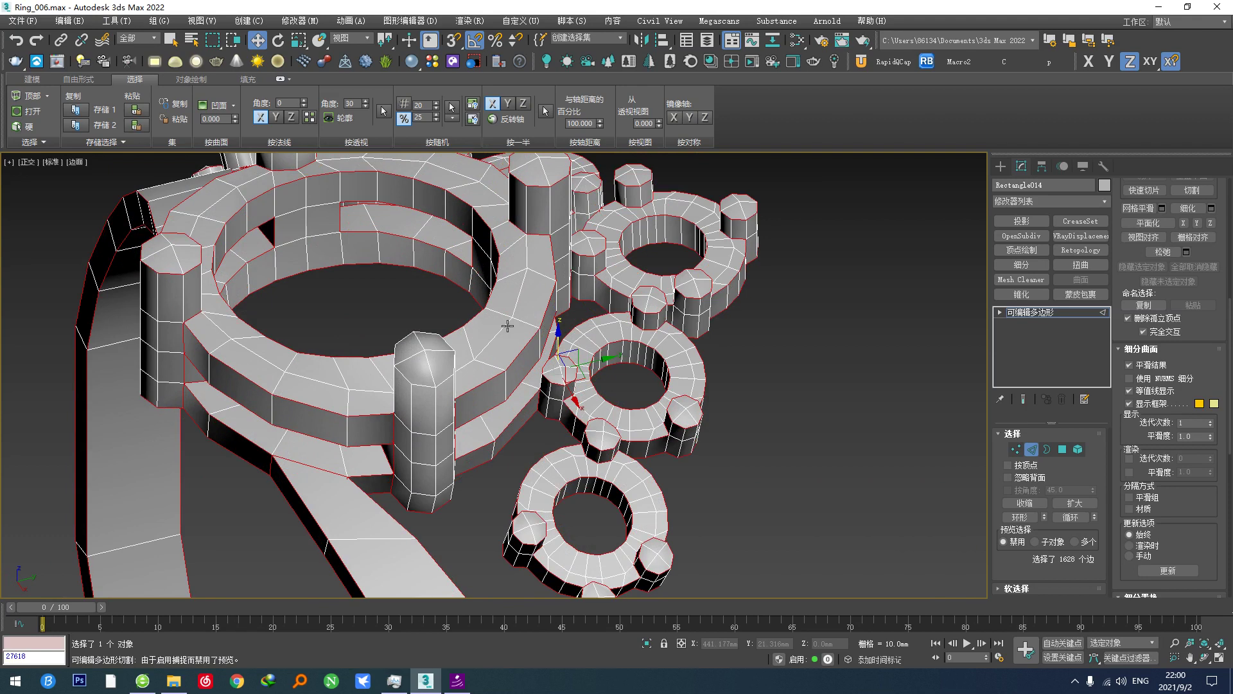
{"action": "scroll", "coordinate": [1134, 253], "scroll_direction": "up", "scroll_amount": 5}
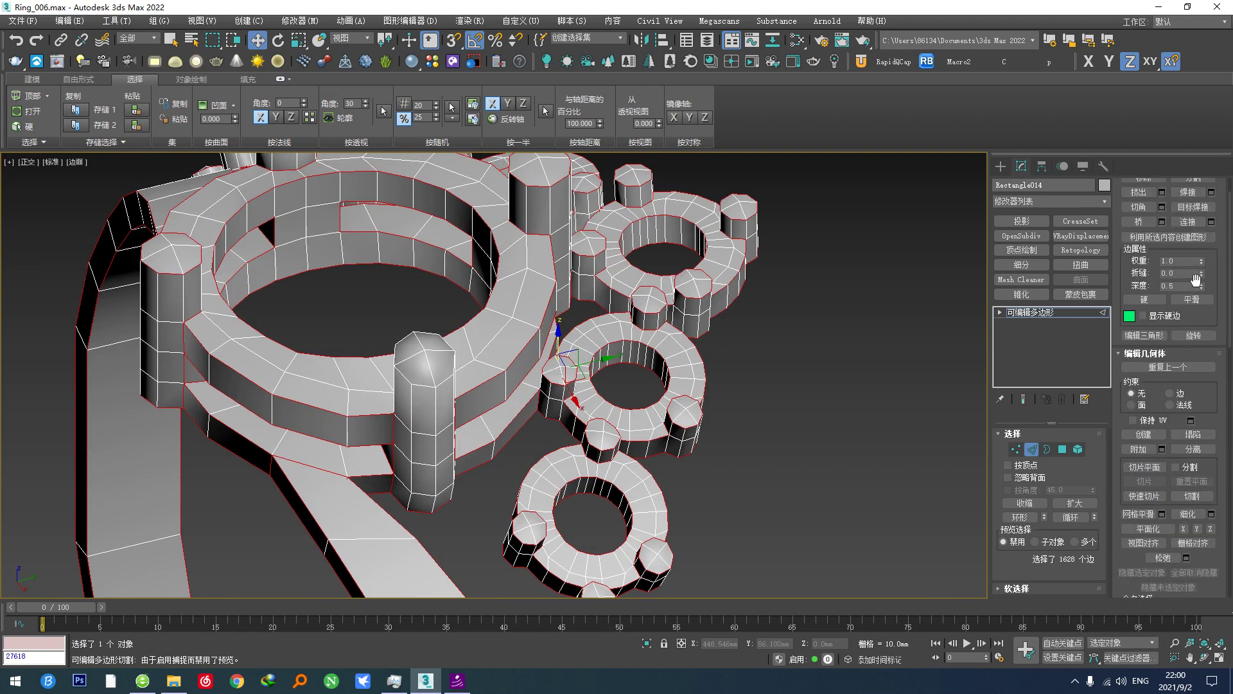
Convert the selected lug-tip vertices to their surrounding polygons and on to the cap edges, and set the crease of those edges to 0.
{"action": "left_click", "coordinate": [1016, 449]}
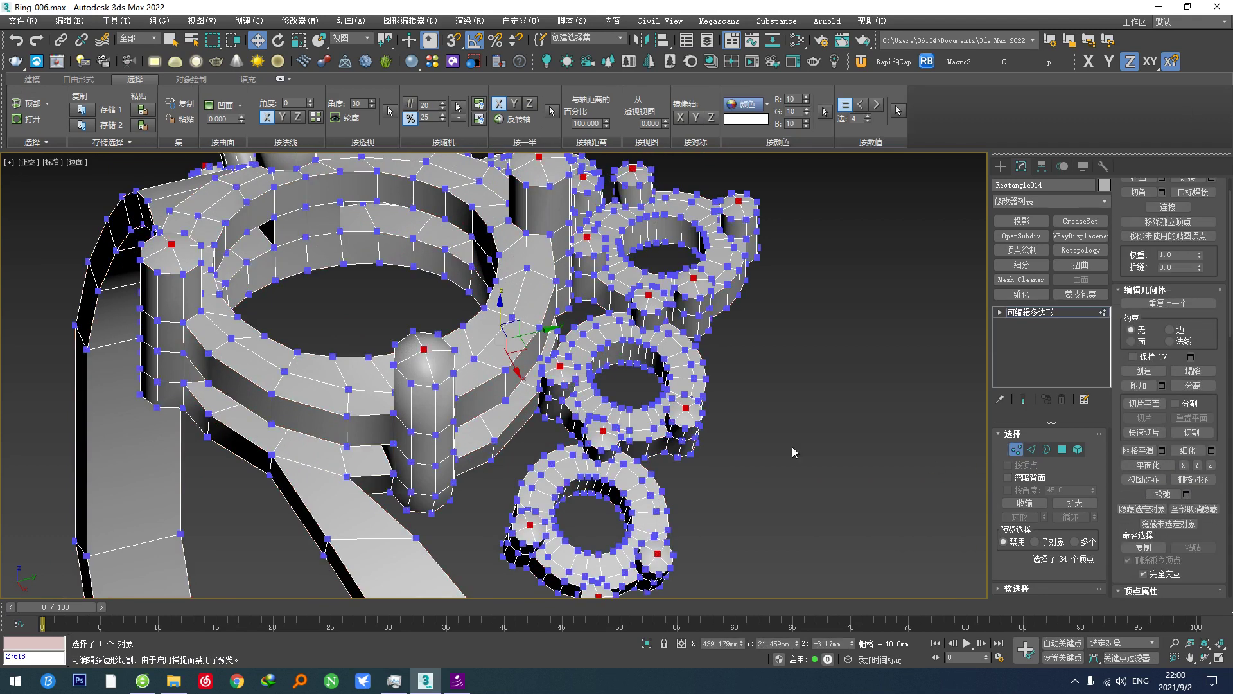
{"action": "middle_click_drag", "start_coordinate": [578, 385], "coordinate": [656, 415], "text": "alt"}
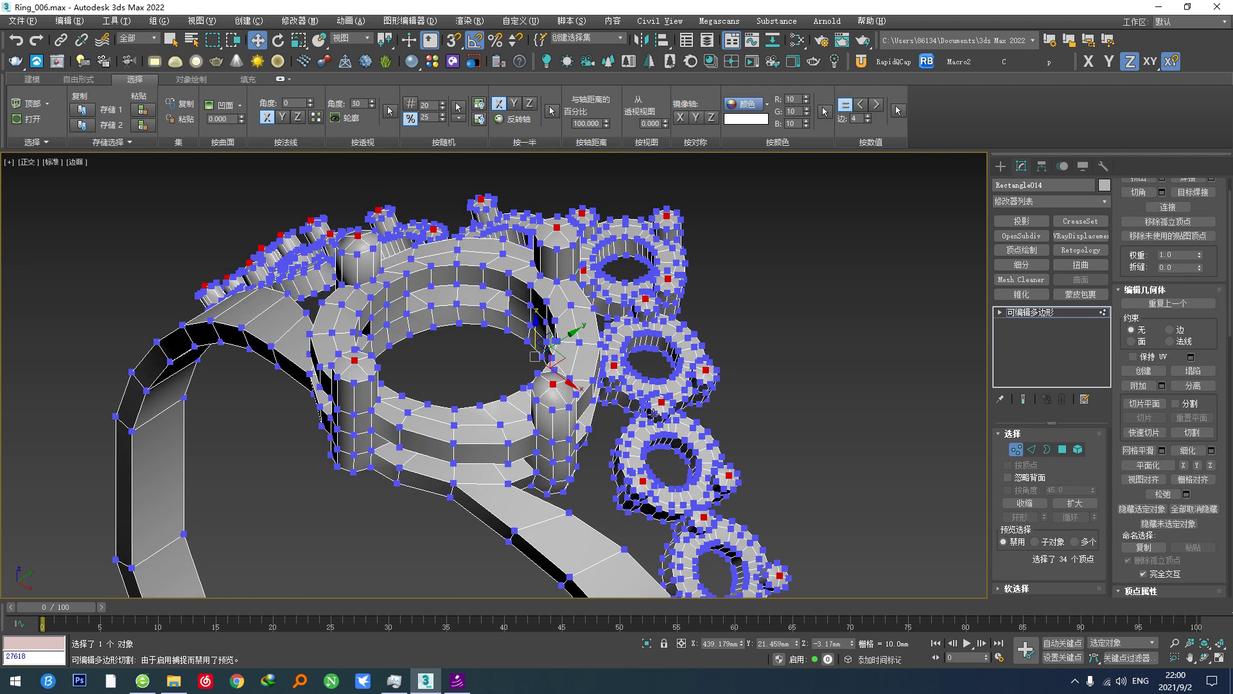
{"action": "key", "text": "alt+4"}
{"action": "key", "text": "alt+2"}
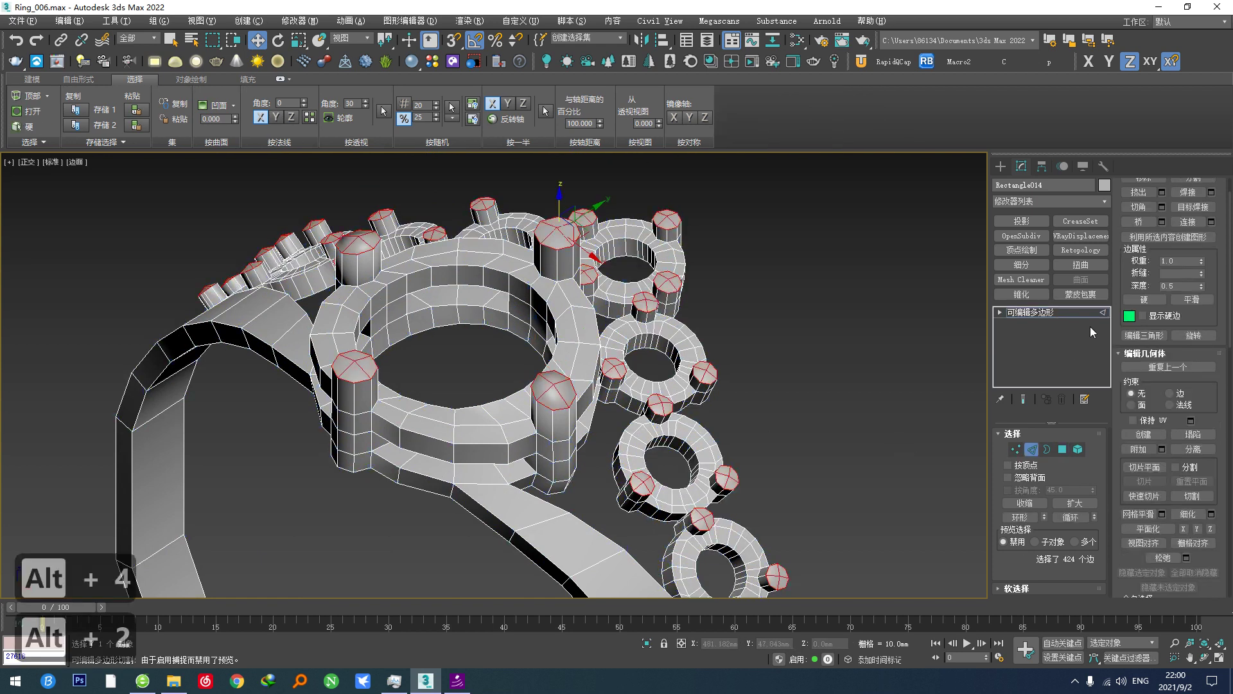
{"action": "scroll", "coordinate": [662, 404], "scroll_direction": "up", "scroll_amount": 6}
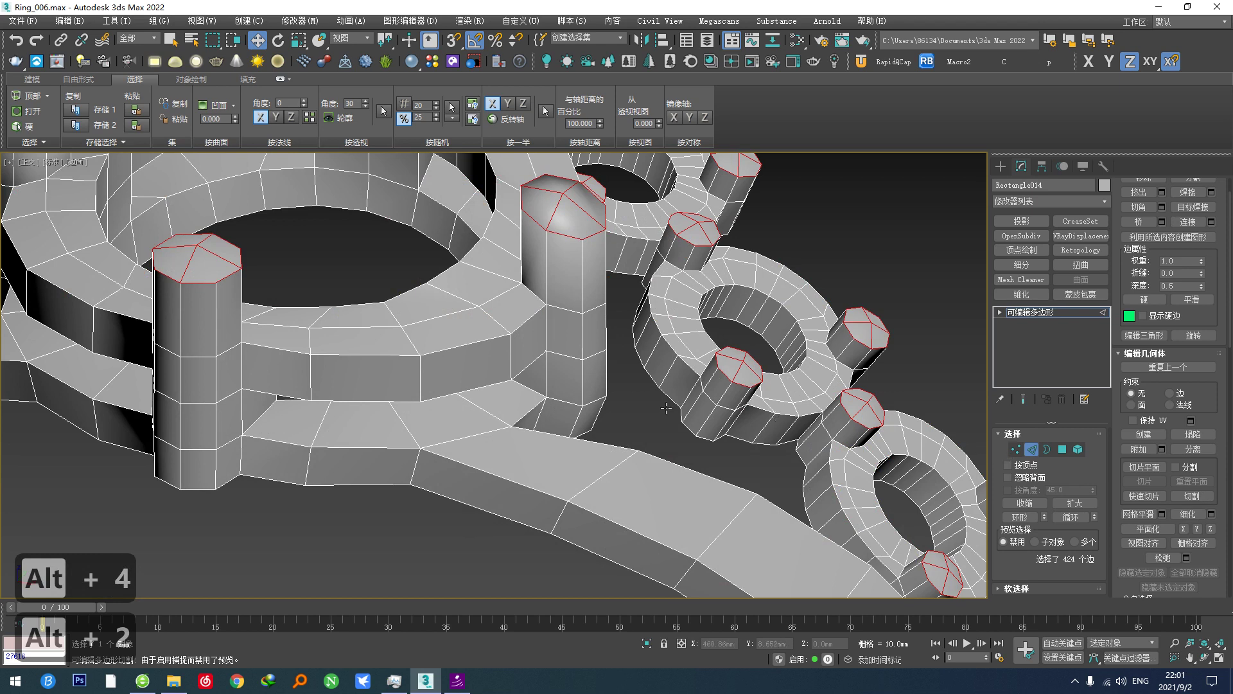
Start a new edge selection with the vertical edges where the lugs meet the outer wall of a small ring.
{"action": "left_click", "coordinate": [694, 393]}
{"action": "left_click", "coordinate": [740, 421], "text": "ctrl"}
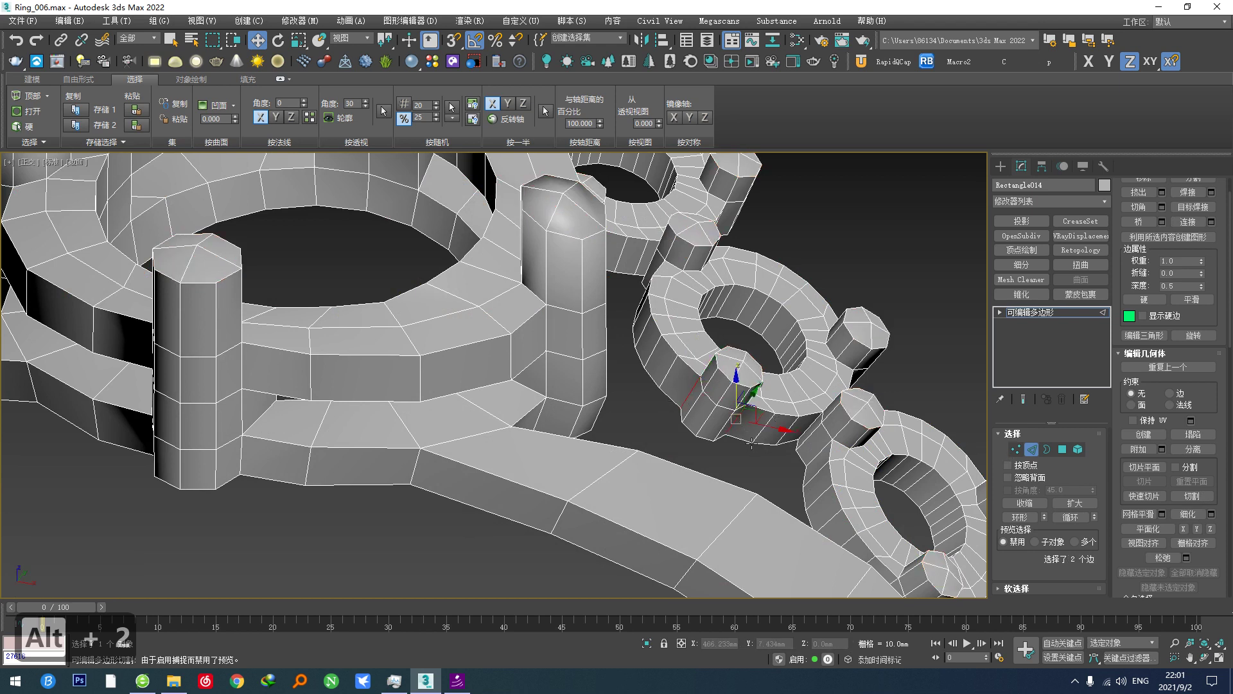
{"action": "middle_click_drag", "start_coordinate": [741, 420], "coordinate": [720, 198]}
{"action": "key", "text": "alt+l"}
{"action": "scroll", "coordinate": [453, 385], "scroll_direction": "up", "scroll_amount": 5}
{"action": "scroll", "coordinate": [442, 399], "scroll_direction": "down", "scroll_amount": 2}
{"action": "scroll", "coordinate": [597, 310], "scroll_direction": "up", "scroll_amount": 4}
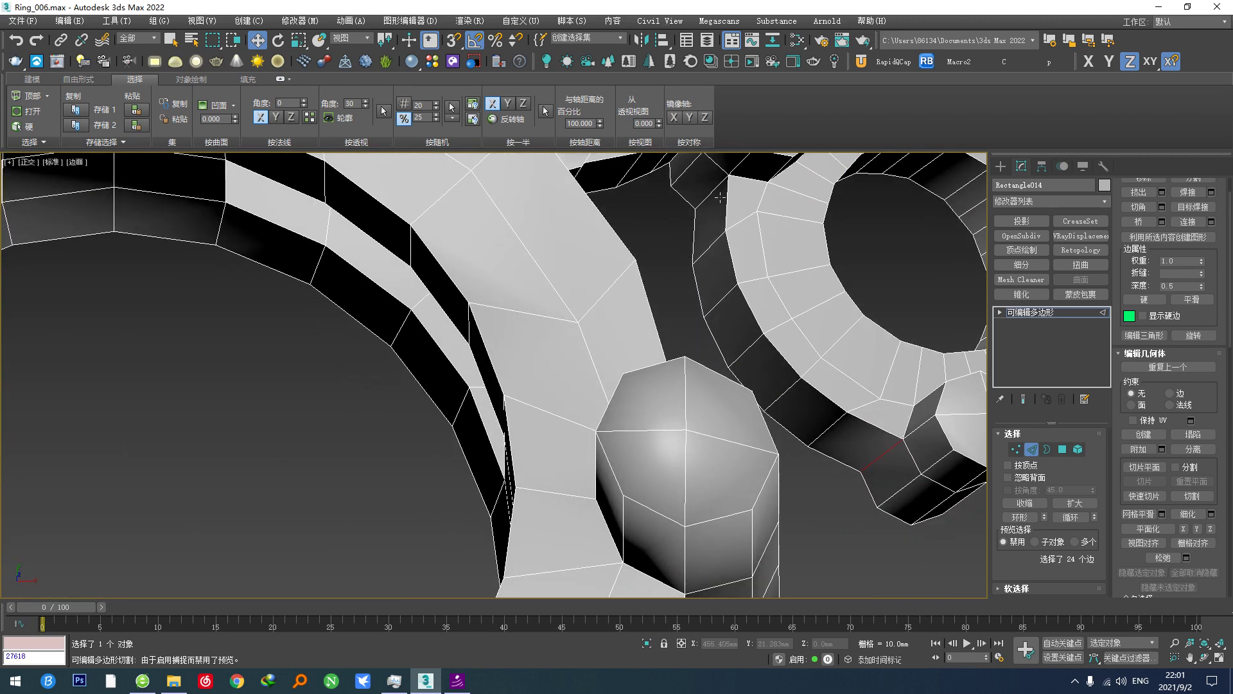
{"action": "scroll", "coordinate": [633, 289], "scroll_direction": "down", "scroll_amount": 3}
{"action": "scroll", "coordinate": [627, 292], "scroll_direction": "down", "scroll_amount": 2}
{"action": "middle_click_drag", "start_coordinate": [628, 291], "coordinate": [604, 360], "text": "alt"}
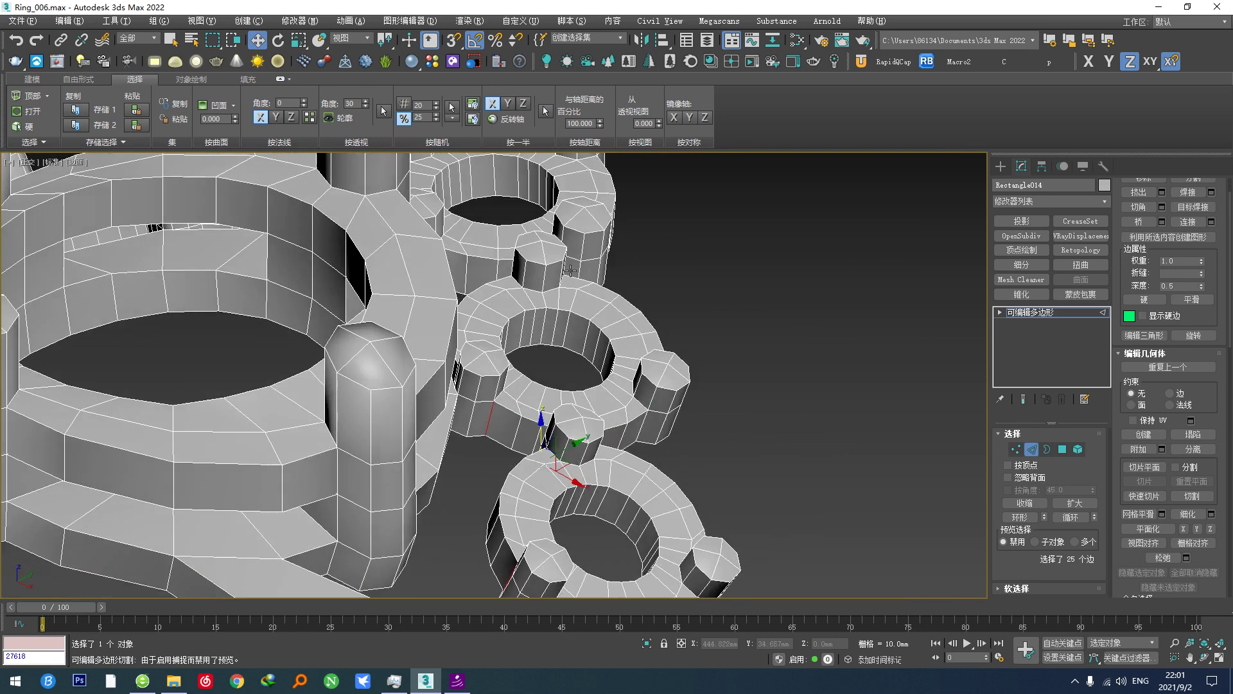
Add the vertical edges beside the lugs of the neighbouring small rings to the edge selection.
{"action": "scroll", "coordinate": [598, 412], "scroll_direction": "up", "scroll_amount": 3}
{"action": "scroll", "coordinate": [553, 411], "scroll_direction": "down", "scroll_amount": 2}
{"action": "middle_click_drag", "start_coordinate": [512, 418], "coordinate": [639, 454], "text": "alt"}
{"action": "scroll", "coordinate": [470, 435], "scroll_direction": "up", "scroll_amount": 3}
{"action": "middle_click_drag", "start_coordinate": [471, 435], "coordinate": [503, 449], "text": "alt"}
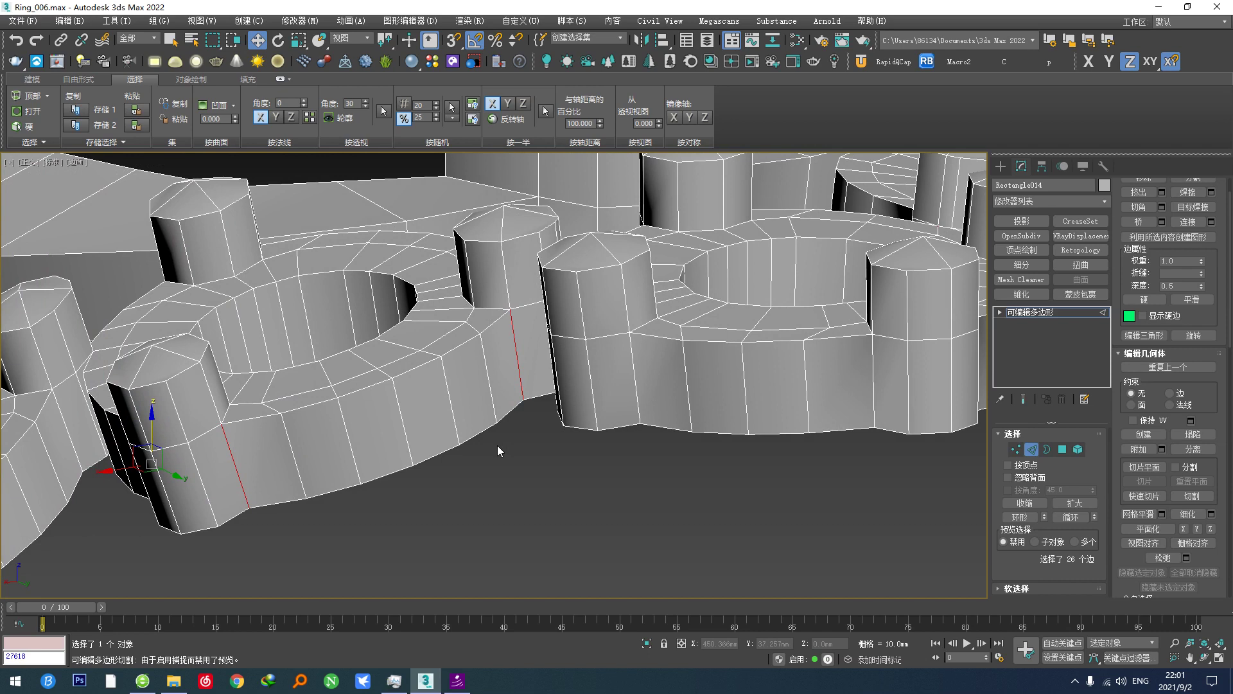
{"action": "key", "text": "h"}
{"action": "left_click", "coordinate": [634, 382], "text": "ctrl"}
{"action": "scroll", "coordinate": [635, 383], "scroll_direction": "down", "scroll_amount": 3}
{"action": "middle_click_drag", "start_coordinate": [643, 385], "coordinate": [777, 471], "text": "alt"}
{"action": "scroll", "coordinate": [780, 474], "scroll_direction": "up", "scroll_amount": 2}
{"action": "middle_click_drag", "start_coordinate": [681, 496], "coordinate": [662, 493]}
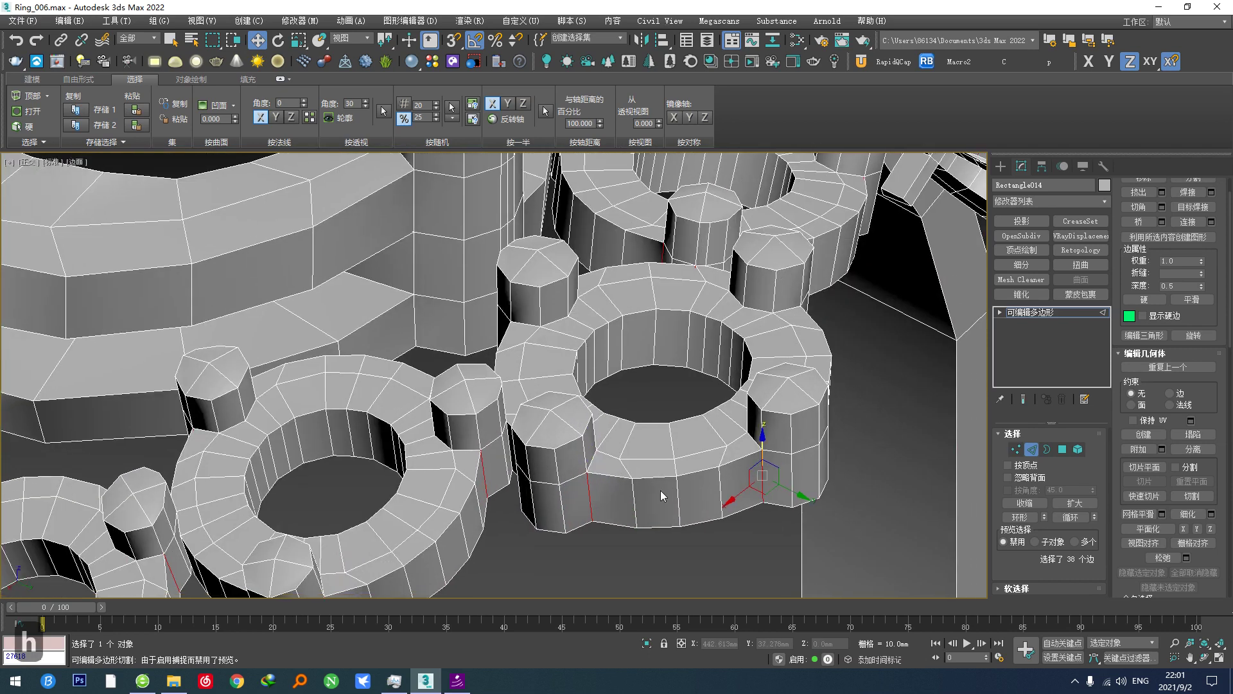
Extend the edge selection to the remaining lug joints on the small rings next to the central setting.
{"action": "key", "text": "h"}
{"action": "middle_click_drag", "start_coordinate": [587, 500], "coordinate": [656, 491], "text": "alt"}
{"action": "scroll", "coordinate": [655, 491], "scroll_direction": "up", "scroll_amount": 5}
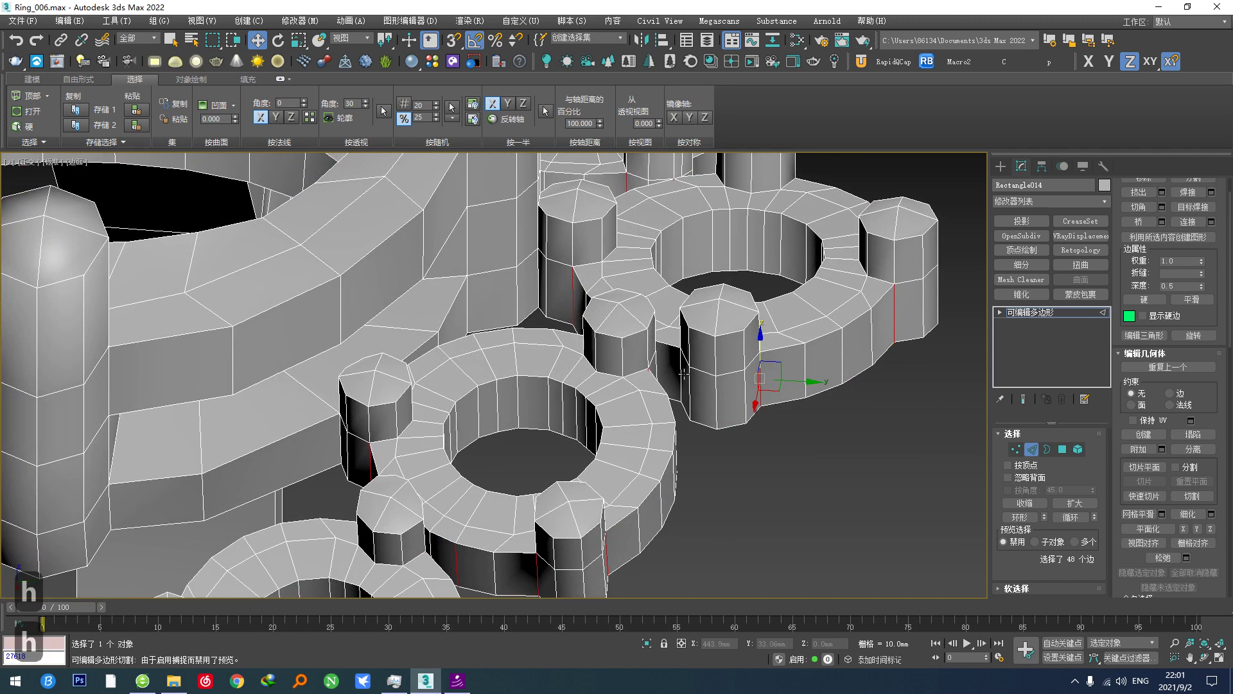
{"action": "left_click", "coordinate": [557, 412], "text": "ctrl"}
{"action": "scroll", "coordinate": [557, 411], "scroll_direction": "down", "scroll_amount": 2}
{"action": "mouse_move", "coordinate": [557, 412]}
{"action": "middle_mouse_down", "text": "alt"}
{"action": "mouse_move", "coordinate": [490, 446]}
{"action": "mouse_move", "coordinate": [534, 458]}
{"action": "mouse_move", "coordinate": [571, 442]}
{"action": "mouse_move", "coordinate": [661, 449]}
{"action": "mouse_move", "coordinate": [601, 408]}
{"action": "mouse_move", "coordinate": [495, 375]}
{"action": "mouse_move", "coordinate": [578, 401]}
{"action": "middle_mouse_up", "text": "alt"}
{"action": "scroll", "coordinate": [483, 463], "scroll_direction": "up", "scroll_amount": 6}
{"action": "scroll", "coordinate": [486, 475], "scroll_direction": "down", "scroll_amount": 6}
{"action": "scroll", "coordinate": [601, 408], "scroll_direction": "down", "scroll_amount": 3}
{"action": "scroll", "coordinate": [490, 372], "scroll_direction": "up", "scroll_amount": 5}
{"action": "scroll", "coordinate": [488, 369], "scroll_direction": "down", "scroll_amount": 4}
{"action": "scroll", "coordinate": [583, 406], "scroll_direction": "up", "scroll_amount": 6}
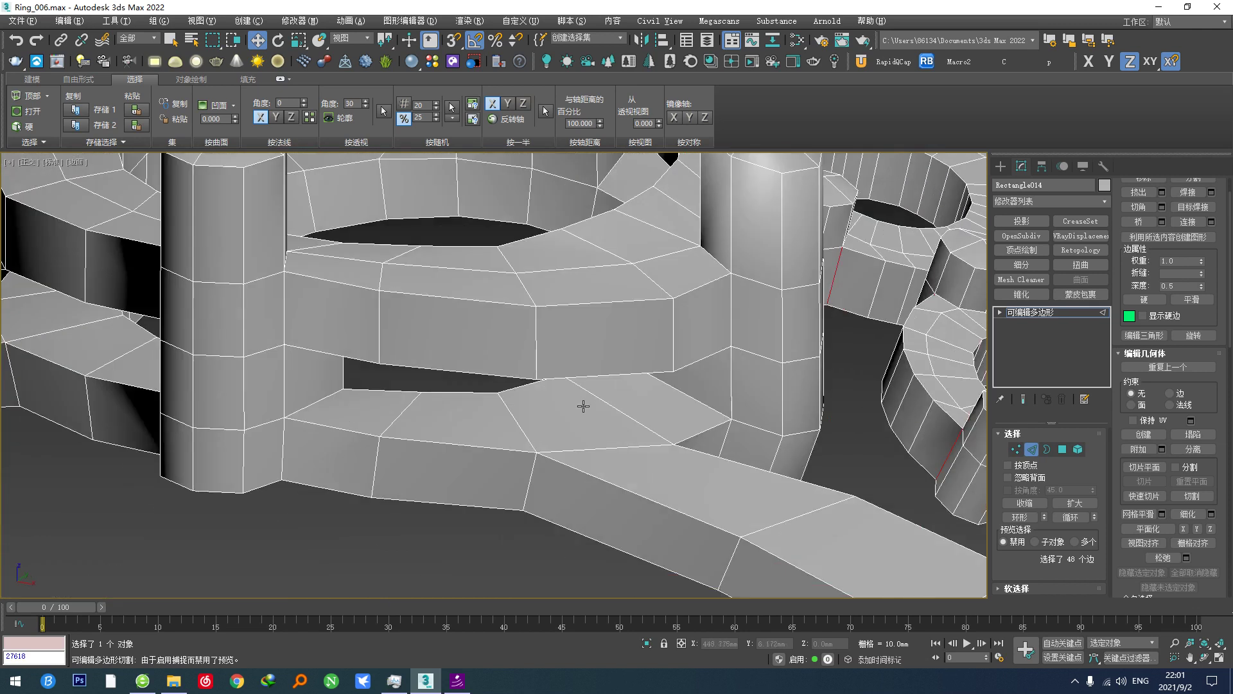
Check the lug joints on the small rings beside the ring band and add any missed vertical edge to the selection.
{"action": "scroll", "coordinate": [583, 406], "scroll_direction": "down", "scroll_amount": 4}
{"action": "middle_click_drag", "start_coordinate": [476, 399], "coordinate": [441, 385], "text": "alt"}
{"action": "scroll", "coordinate": [529, 420], "scroll_direction": "up", "scroll_amount": 3}
{"action": "scroll", "coordinate": [529, 420], "scroll_direction": "down", "scroll_amount": 3}
{"action": "scroll", "coordinate": [459, 400], "scroll_direction": "up", "scroll_amount": 4}
{"action": "scroll", "coordinate": [458, 400], "scroll_direction": "down", "scroll_amount": 4}
{"action": "scroll", "coordinate": [566, 408], "scroll_direction": "up", "scroll_amount": 4}
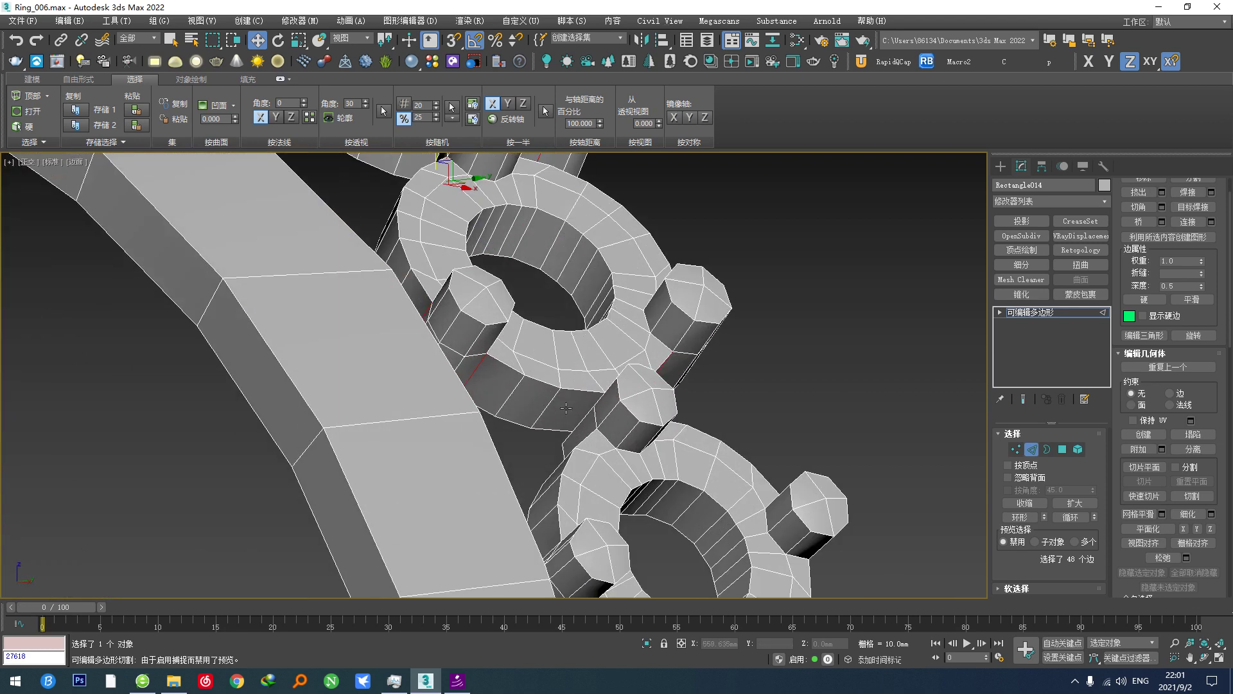
{"action": "left_click", "coordinate": [579, 419], "text": "ctrl"}
{"action": "scroll", "coordinate": [579, 418], "scroll_direction": "down", "scroll_amount": 4}
{"action": "middle_click_drag", "start_coordinate": [580, 419], "coordinate": [559, 411], "text": "alt"}
{"action": "scroll", "coordinate": [576, 537], "scroll_direction": "up", "scroll_amount": 4}
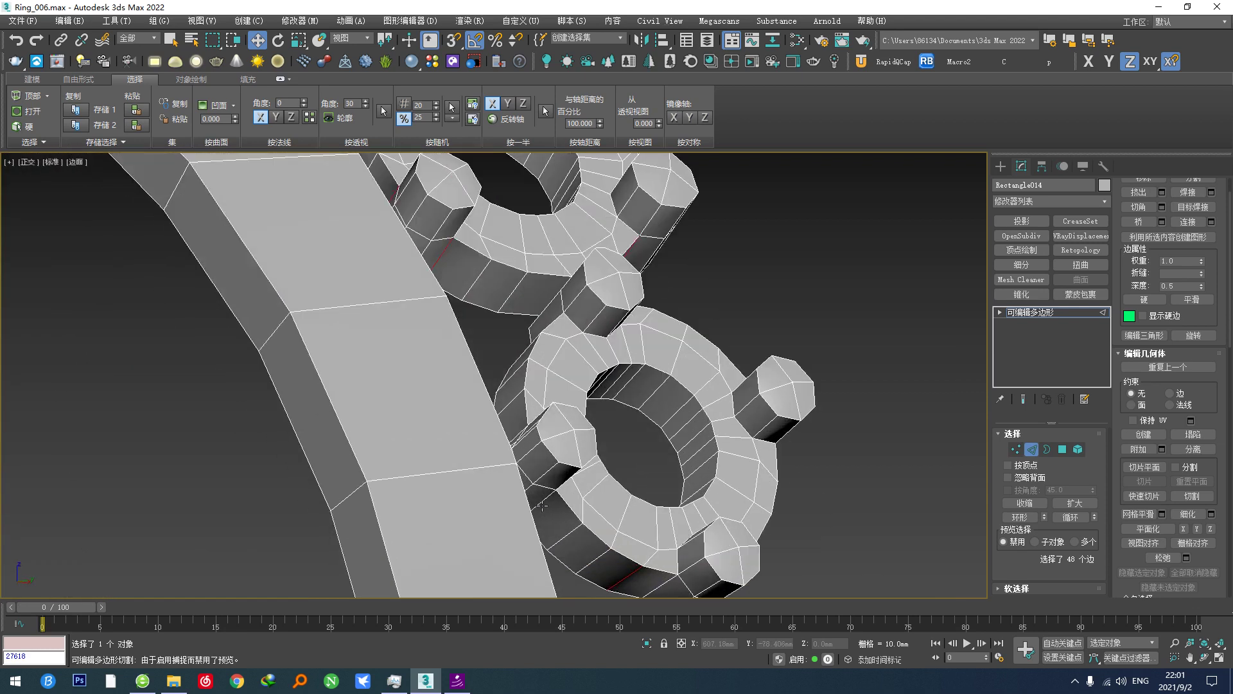
Undo the latest edge selections and pick a suspect edge at the end small ring's lug in wireframe display.
{"action": "mouse_move", "coordinate": [576, 538]}
{"action": "middle_mouse_down"}
{"action": "mouse_move", "coordinate": [551, 496]}
{"action": "mouse_move", "coordinate": [606, 544]}
{"action": "middle_mouse_up"}
{"action": "key", "text": "F3"}
{"action": "scroll", "coordinate": [581, 529], "scroll_direction": "up", "scroll_amount": 5}
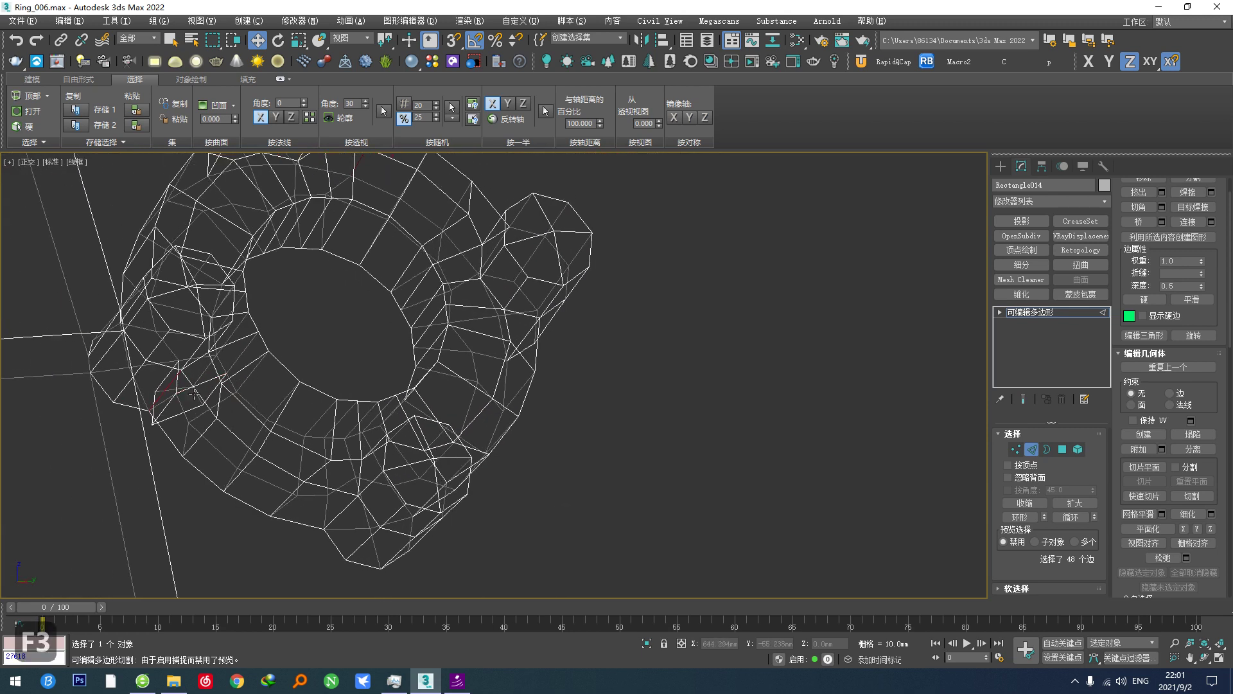
{"action": "key", "text": "F3"}
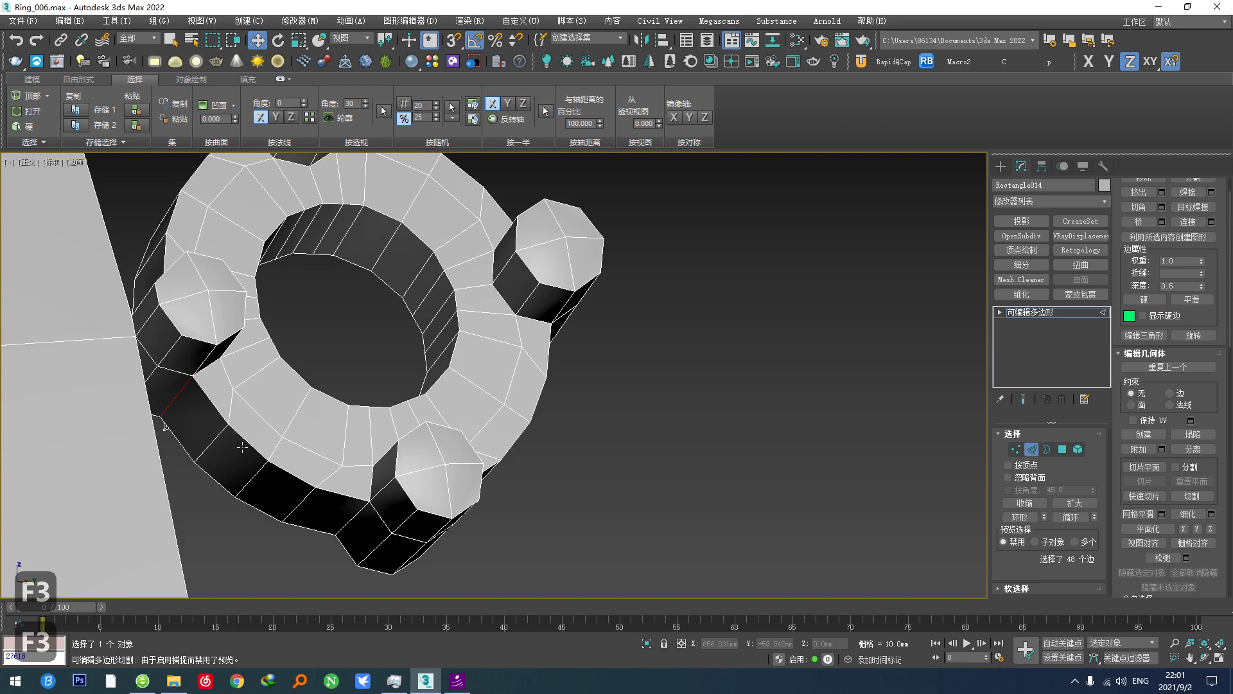
{"action": "key", "text": "ctrl+z"}
{"action": "key", "text": "ctrl+z"}
{"action": "key", "text": "ctrl+z"}
{"action": "key", "text": "ctrl+z"}
{"action": "key", "text": "ctrl+z"}
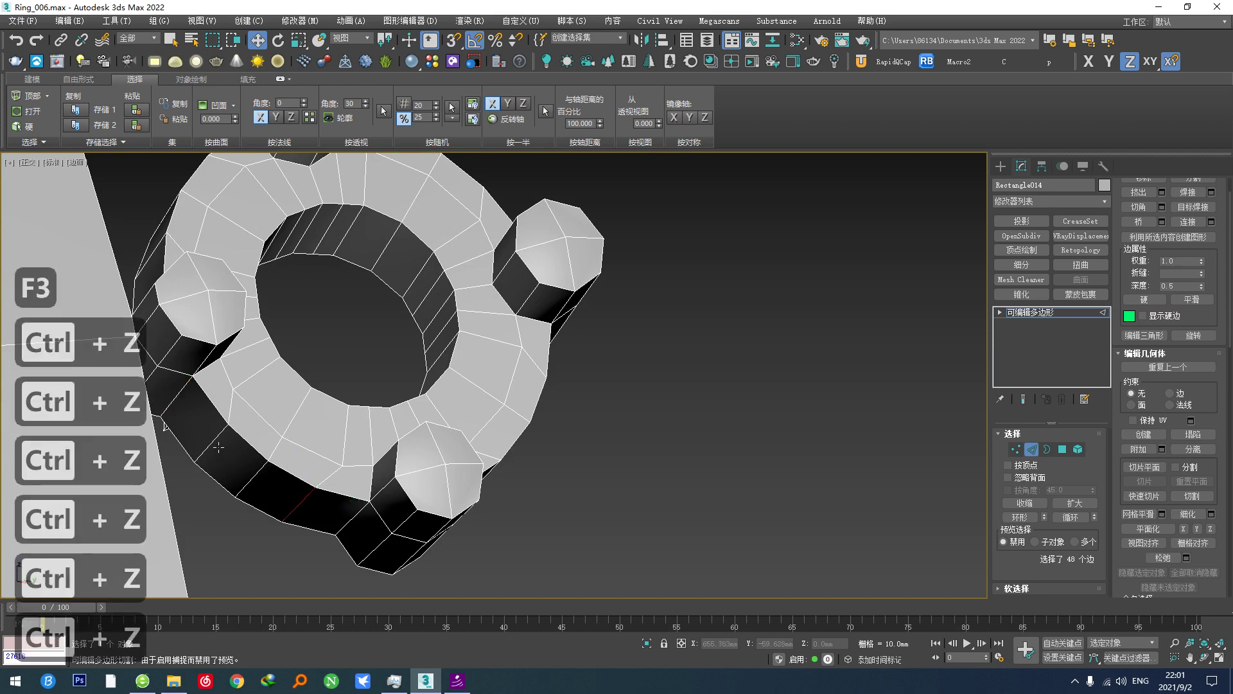
{"action": "key", "text": "F3"}
{"action": "left_click", "coordinate": [220, 399]}
{"action": "scroll", "coordinate": [220, 400], "scroll_direction": "up", "scroll_amount": 10}
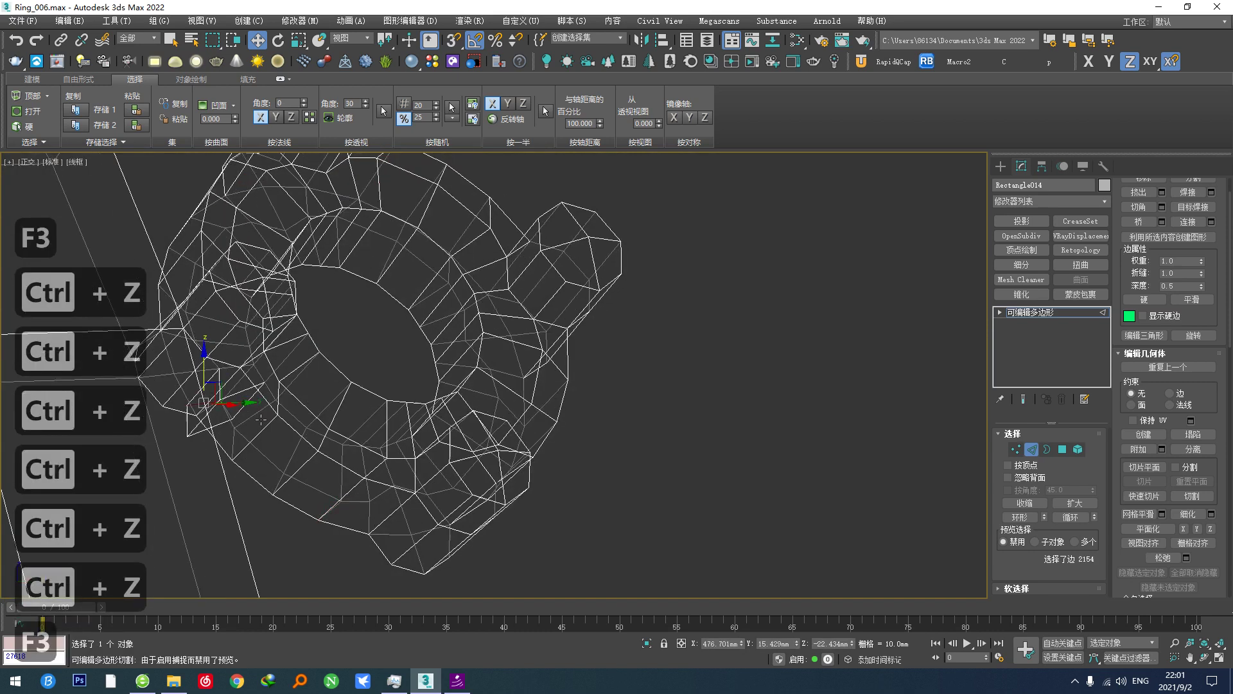
{"action": "key", "text": "F3"}
Select the stray block protruding inside the end small ring, grow the selection to all its polygons, and delete them.
{"action": "middle_click_drag", "start_coordinate": [374, 425], "coordinate": [658, 468], "text": "alt"}
{"action": "key", "text": "4"}
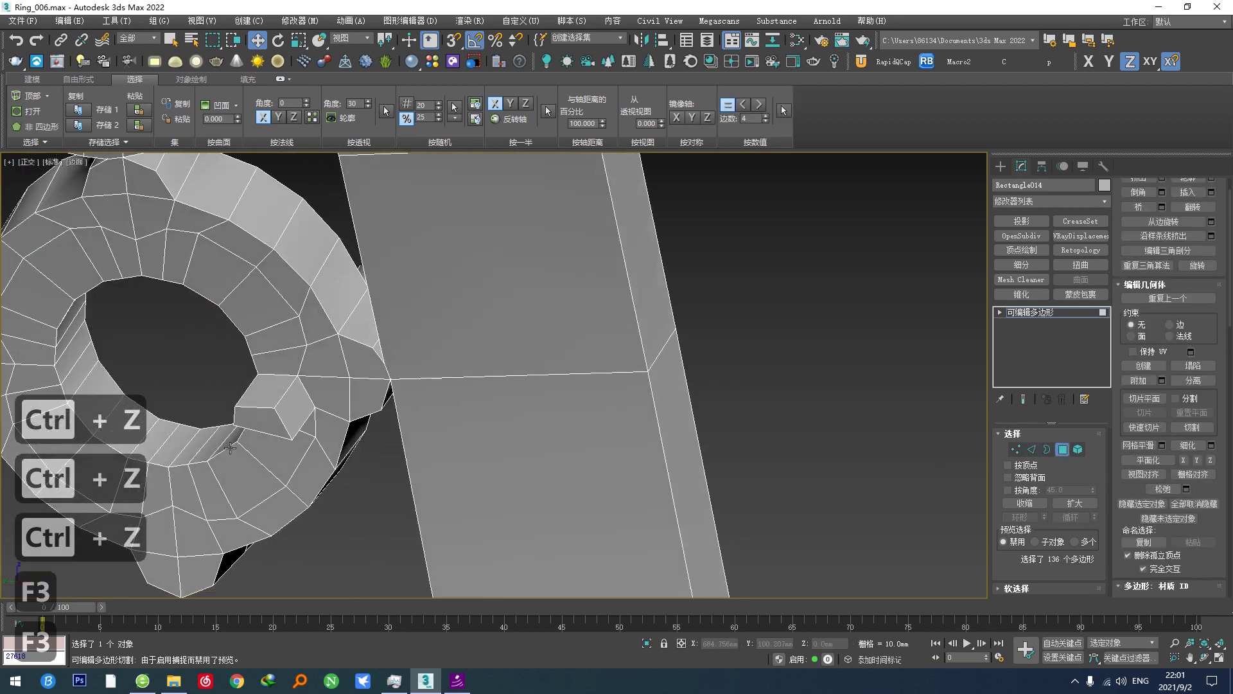
{"action": "left_click", "coordinate": [273, 427]}
{"action": "middle_click_drag", "start_coordinate": [511, 440], "coordinate": [538, 457]}
{"action": "left_click", "coordinate": [1071, 504]}
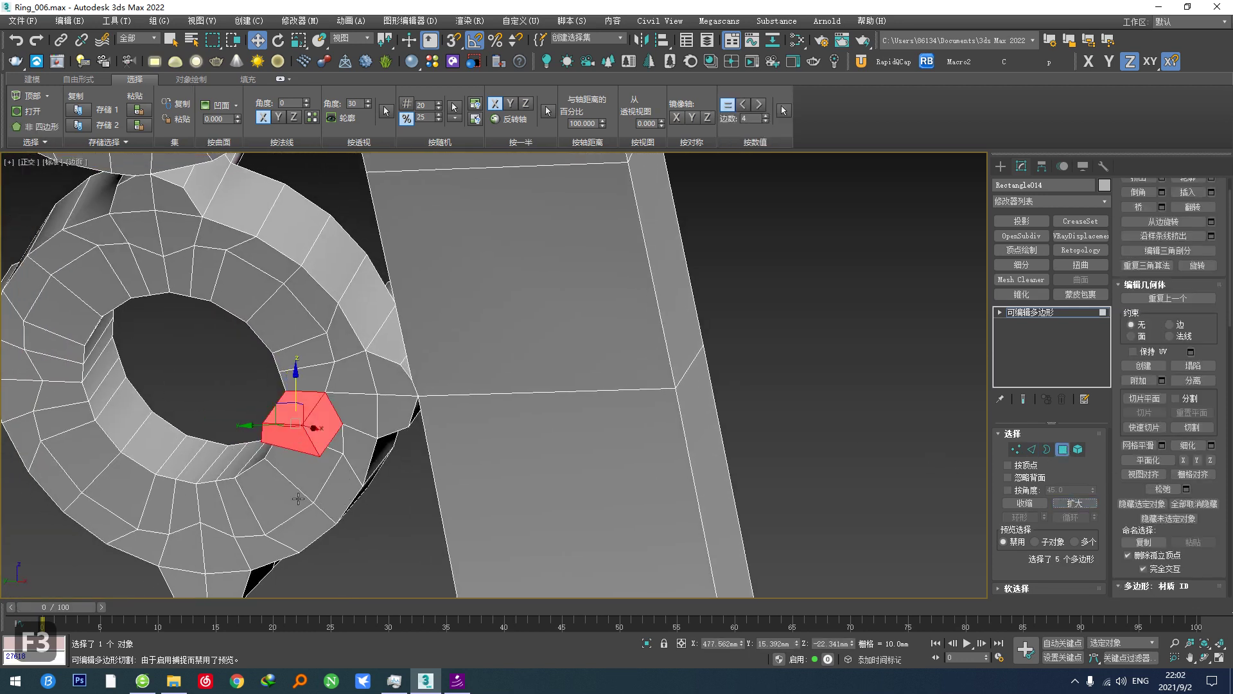
{"action": "middle_click_drag", "start_coordinate": [765, 514], "coordinate": [793, 527]}
{"action": "key", "text": "ctrl+d"}
Select the open border left by the deleted block inside the end small ring and switch to its edges.
{"action": "left_click", "coordinate": [1047, 450]}
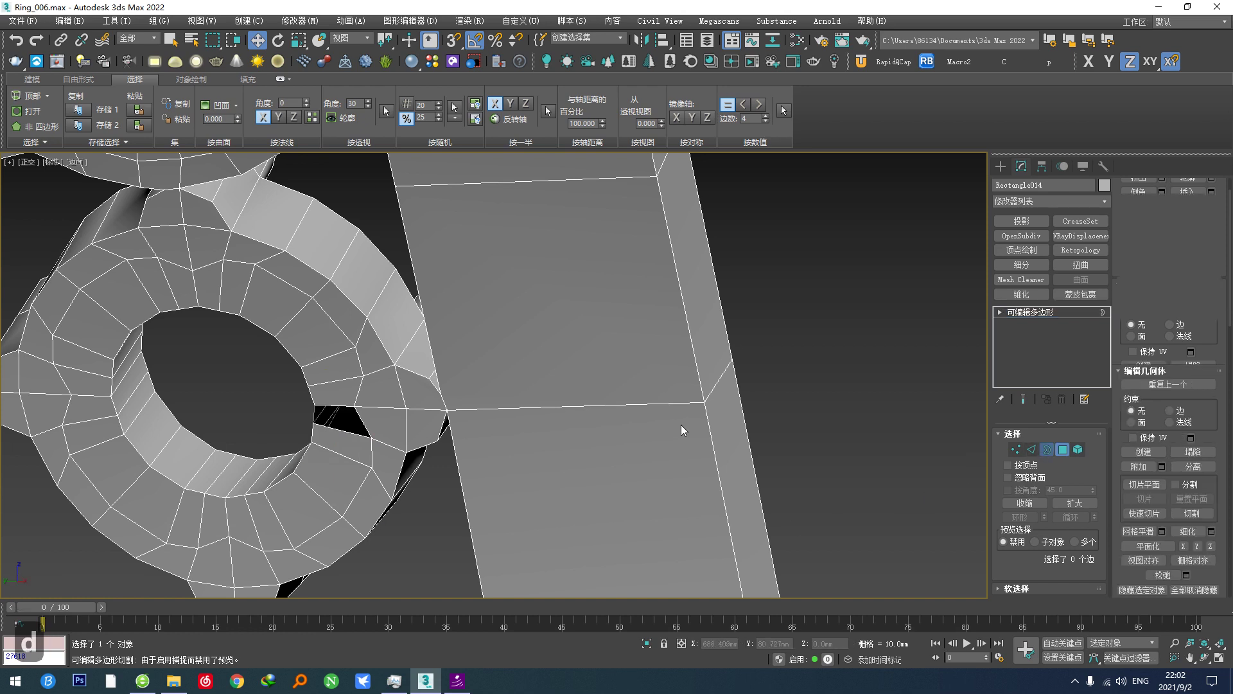
{"action": "left_click", "coordinate": [361, 422]}
{"action": "middle_click_drag", "start_coordinate": [361, 422], "coordinate": [432, 450], "text": "alt"}
{"action": "middle_click_drag", "start_coordinate": [336, 420], "coordinate": [559, 421], "text": "alt"}
{"action": "left_click", "coordinate": [1030, 450]}
{"action": "scroll", "coordinate": [605, 441], "scroll_direction": "down", "scroll_amount": 5}
{"action": "middle_click_drag", "start_coordinate": [636, 426], "coordinate": [657, 474]}
{"action": "middle_click_drag", "start_coordinate": [634, 460], "coordinate": [653, 483]}
{"action": "middle_click_drag", "start_coordinate": [653, 483], "coordinate": [675, 533]}
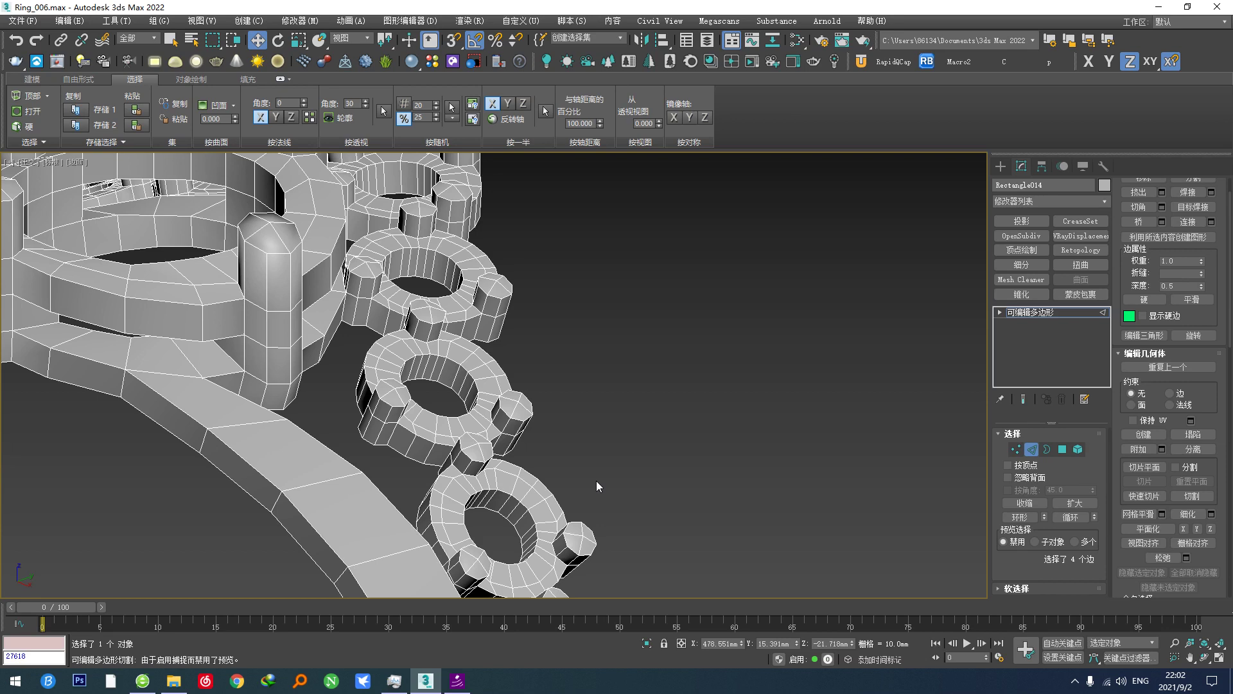
Set the crease of the selected lug-joint edges on the small rings to 1.0.
{"action": "key", "text": "ctrl+F1"}
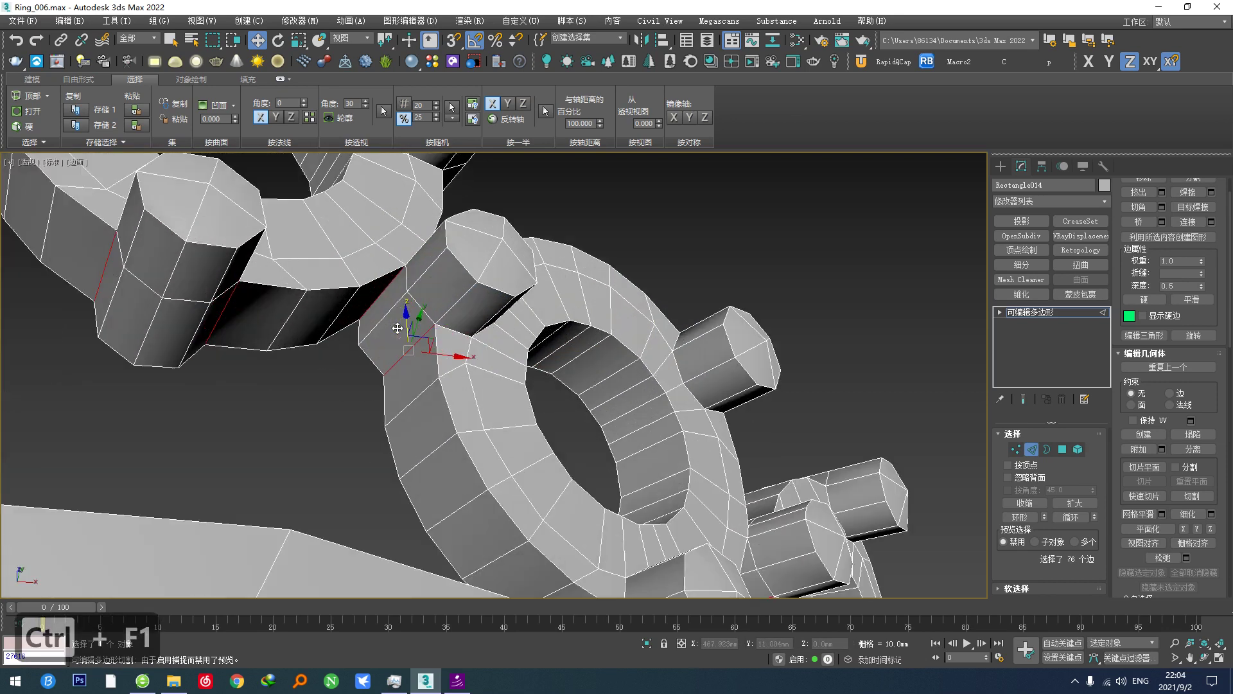
{"action": "scroll", "coordinate": [409, 328], "scroll_direction": "down", "scroll_amount": 4}
{"action": "scroll", "coordinate": [878, 342], "scroll_direction": "up", "scroll_amount": 2}
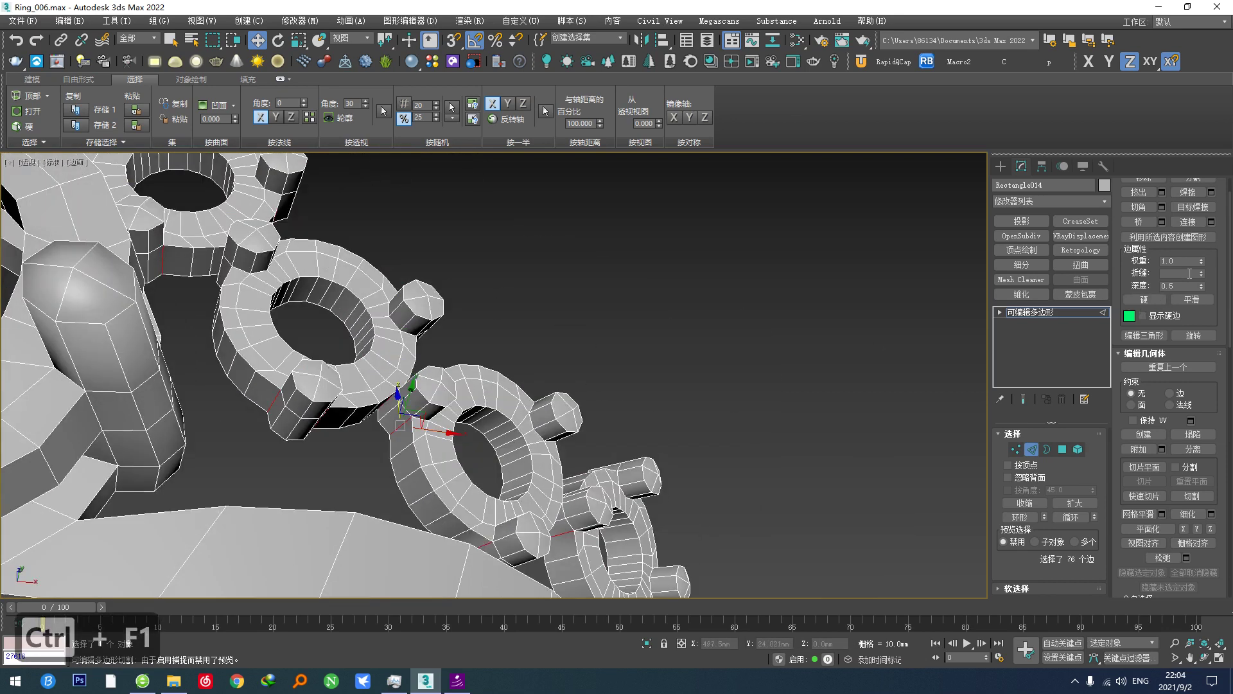
{"action": "scroll", "coordinate": [758, 351], "scroll_direction": "down", "scroll_amount": 6}
{"action": "scroll", "coordinate": [674, 366], "scroll_direction": "up", "scroll_amount": 2}
{"action": "middle_click_drag", "start_coordinate": [671, 368], "coordinate": [660, 421], "text": "alt"}
{"action": "scroll", "coordinate": [599, 396], "scroll_direction": "up", "scroll_amount": 2}
{"action": "middle_click_drag", "start_coordinate": [513, 392], "coordinate": [271, 441], "text": "alt"}
{"action": "scroll", "coordinate": [442, 376], "scroll_direction": "up", "scroll_amount": 2}
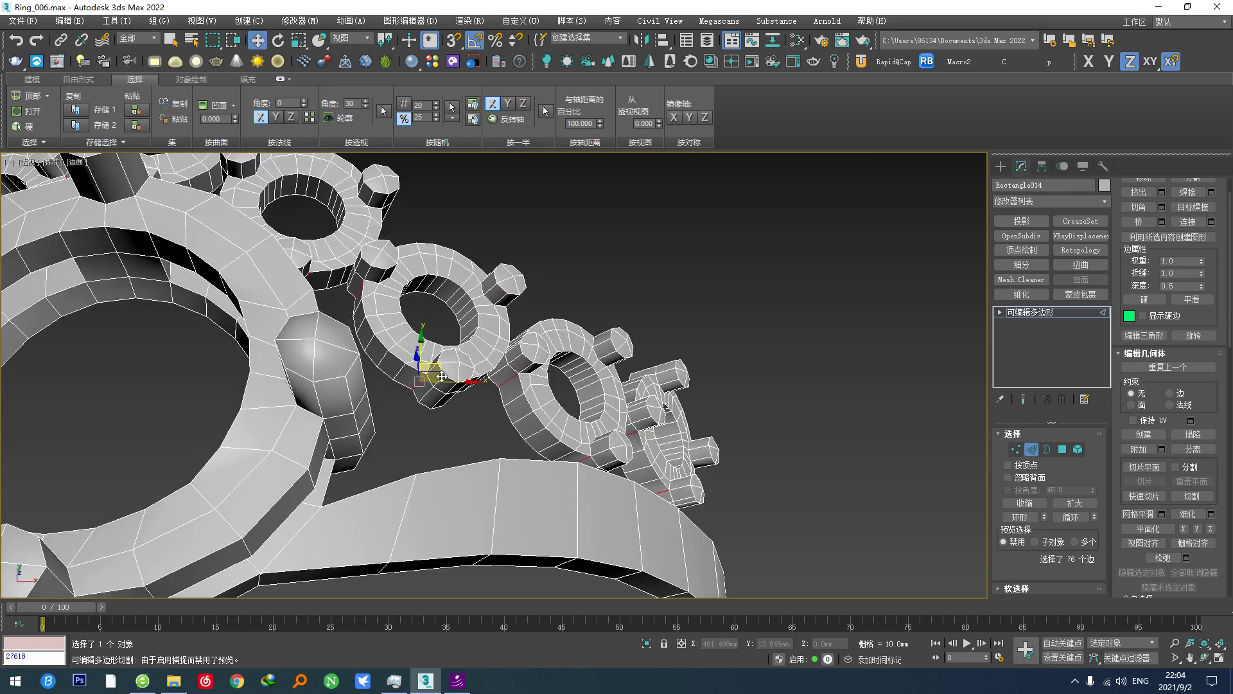
Inspect the creased lug-joint edges along the row of small rings for missed edges.
{"action": "key", "text": "v"}
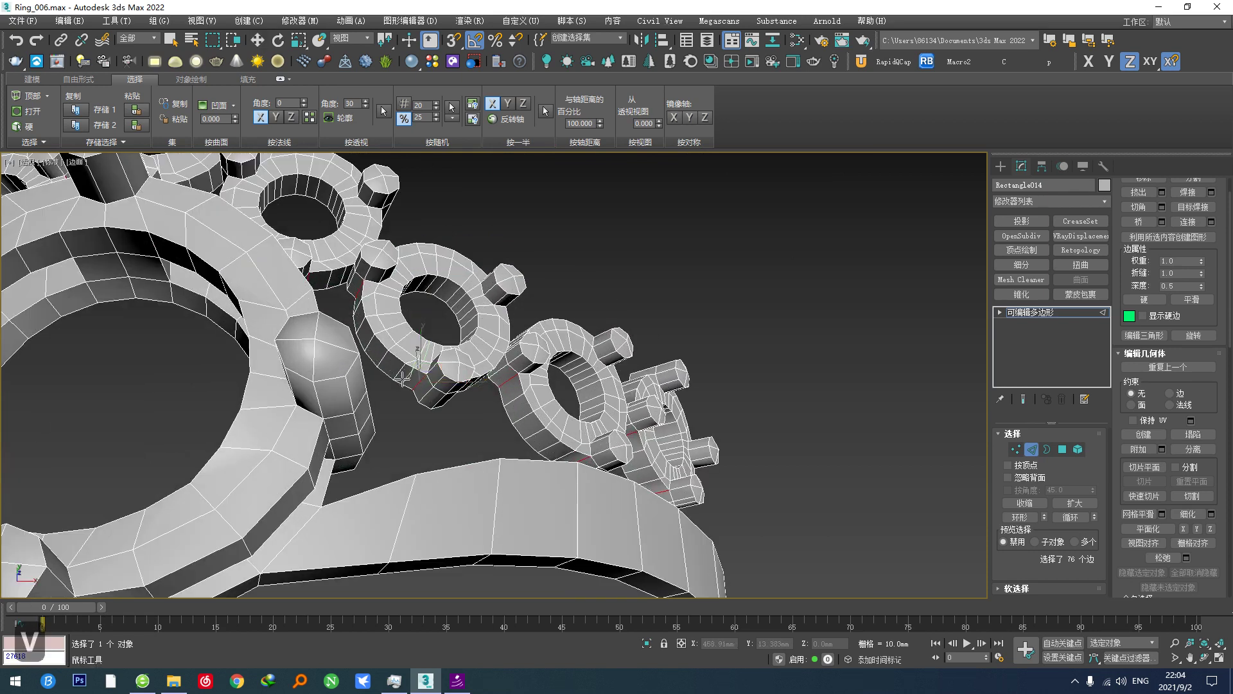
{"action": "scroll", "coordinate": [401, 378], "scroll_direction": "down", "scroll_amount": 2}
{"action": "middle_click_drag", "start_coordinate": [401, 377], "coordinate": [446, 395], "text": "alt"}
{"action": "scroll", "coordinate": [450, 398], "scroll_direction": "up", "scroll_amount": 3}
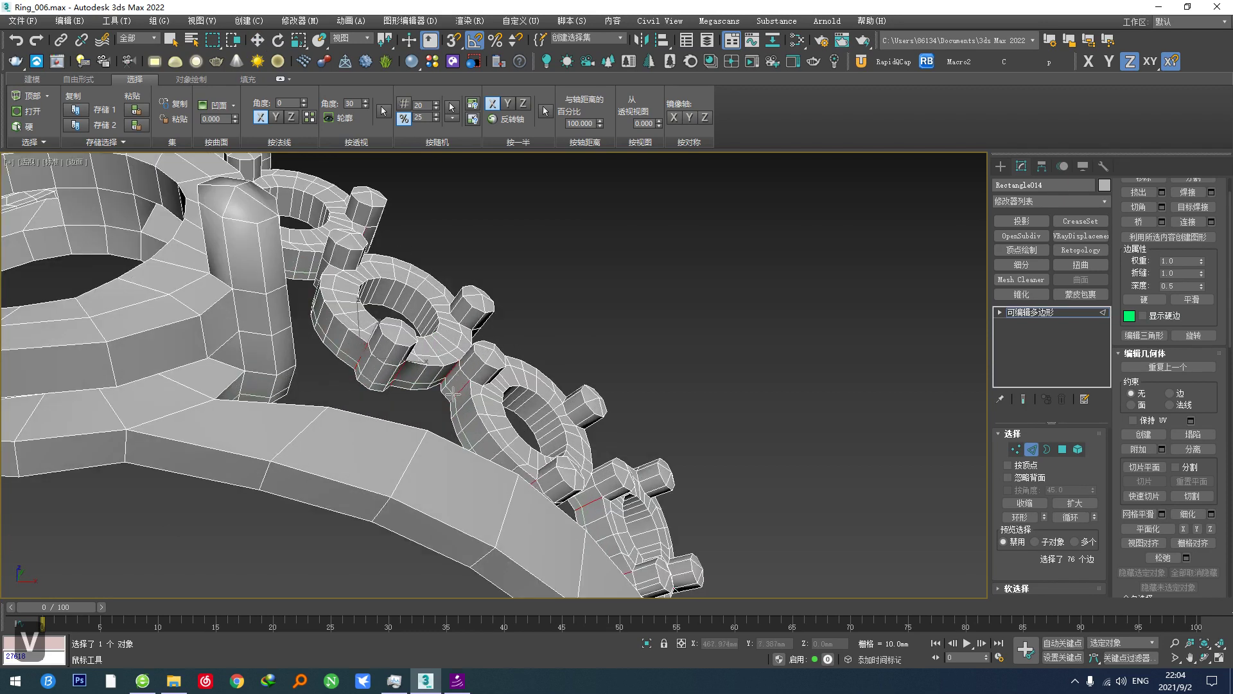
{"action": "scroll", "coordinate": [453, 393], "scroll_direction": "down", "scroll_amount": 4}
{"action": "scroll", "coordinate": [248, 424], "scroll_direction": "up", "scroll_amount": 5}
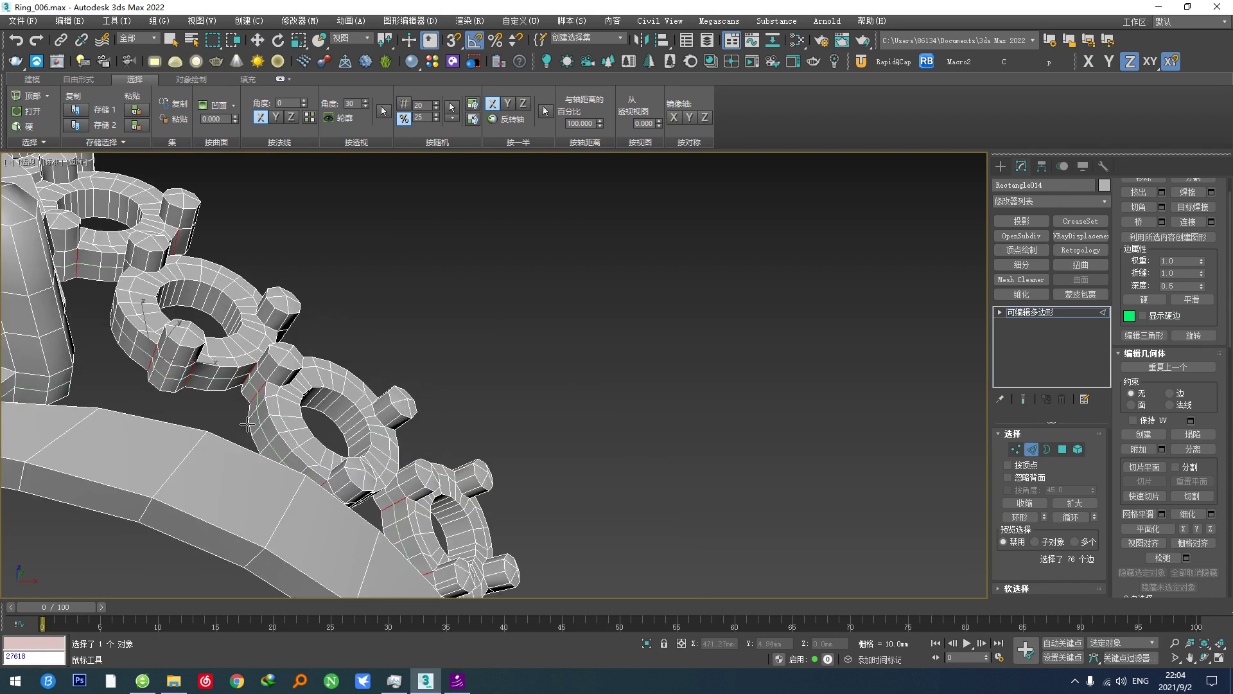
{"action": "key", "text": "w"}
{"action": "scroll", "coordinate": [265, 398], "scroll_direction": "down", "scroll_amount": 3}
{"action": "middle_click_drag", "start_coordinate": [265, 398], "coordinate": [360, 386], "text": "alt"}
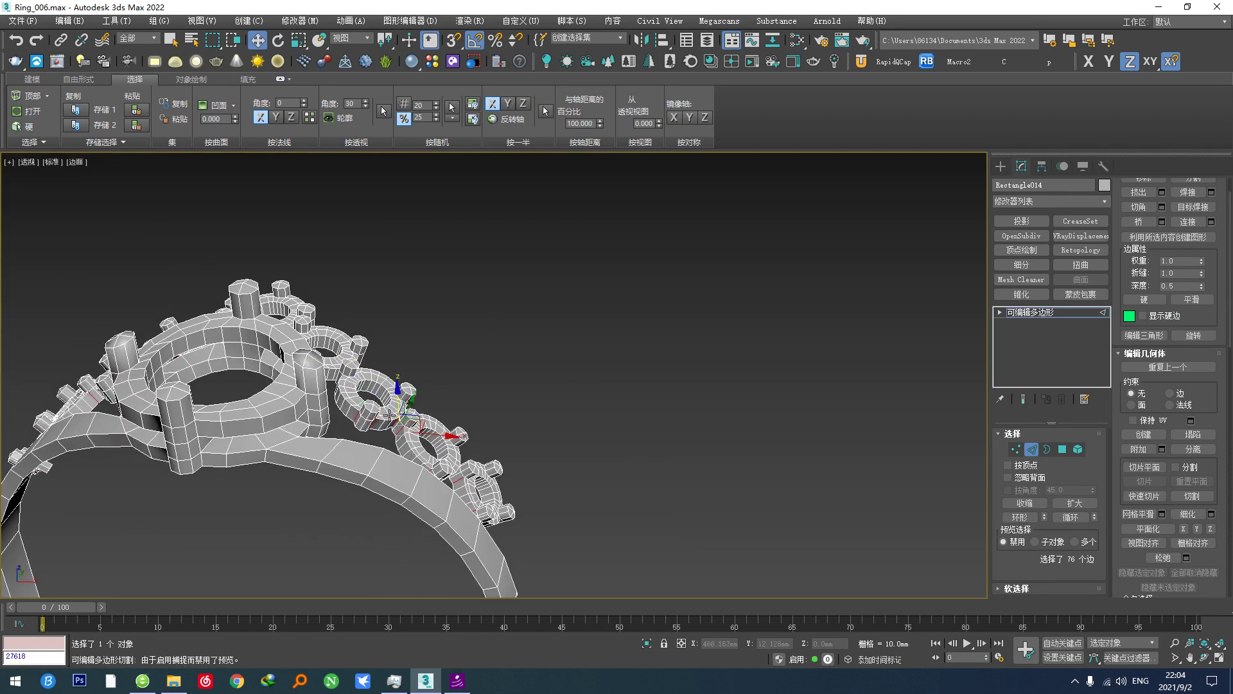
Leave edge editing, apply an OpenSubdiv modifier to the ring, and set its iterations to 3.
{"action": "scroll", "coordinate": [405, 411], "scroll_direction": "up", "scroll_amount": 3}
{"action": "left_click", "coordinate": [1031, 449]}
{"action": "scroll", "coordinate": [353, 488], "scroll_direction": "up", "scroll_amount": 3}
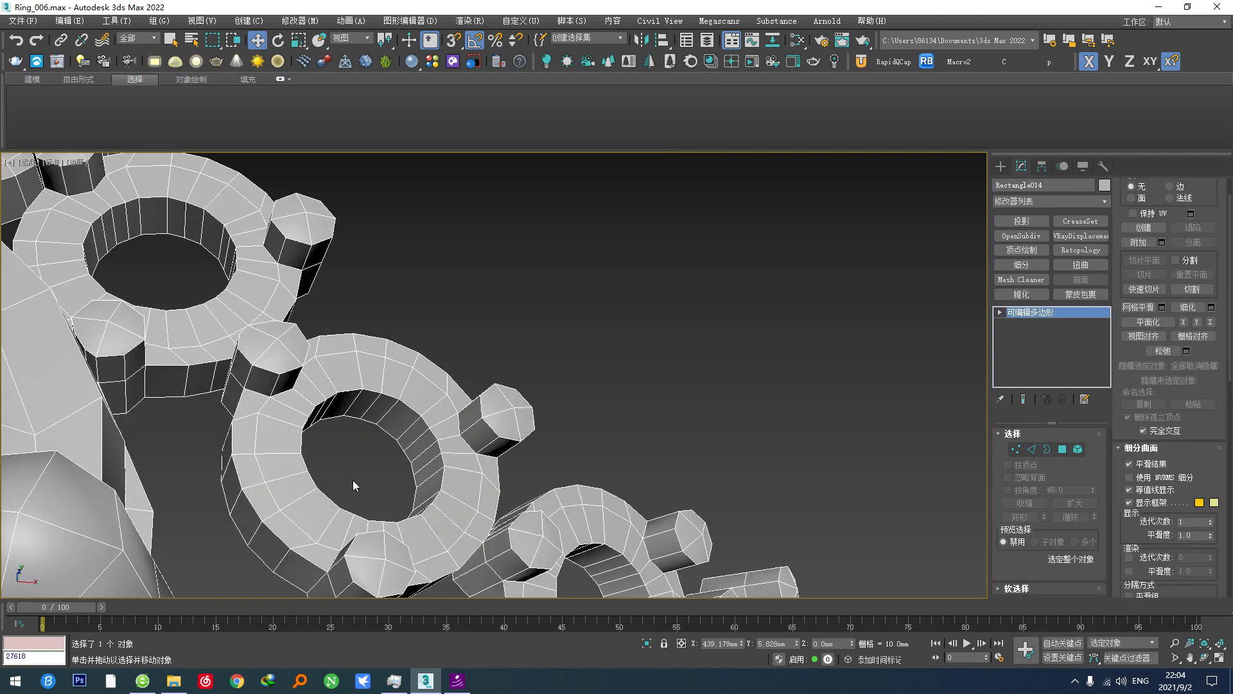
{"action": "scroll", "coordinate": [442, 473], "scroll_direction": "down", "scroll_amount": 2}
{"action": "left_click", "coordinate": [1007, 237]}
{"action": "scroll", "coordinate": [553, 471], "scroll_direction": "up", "scroll_amount": 3}
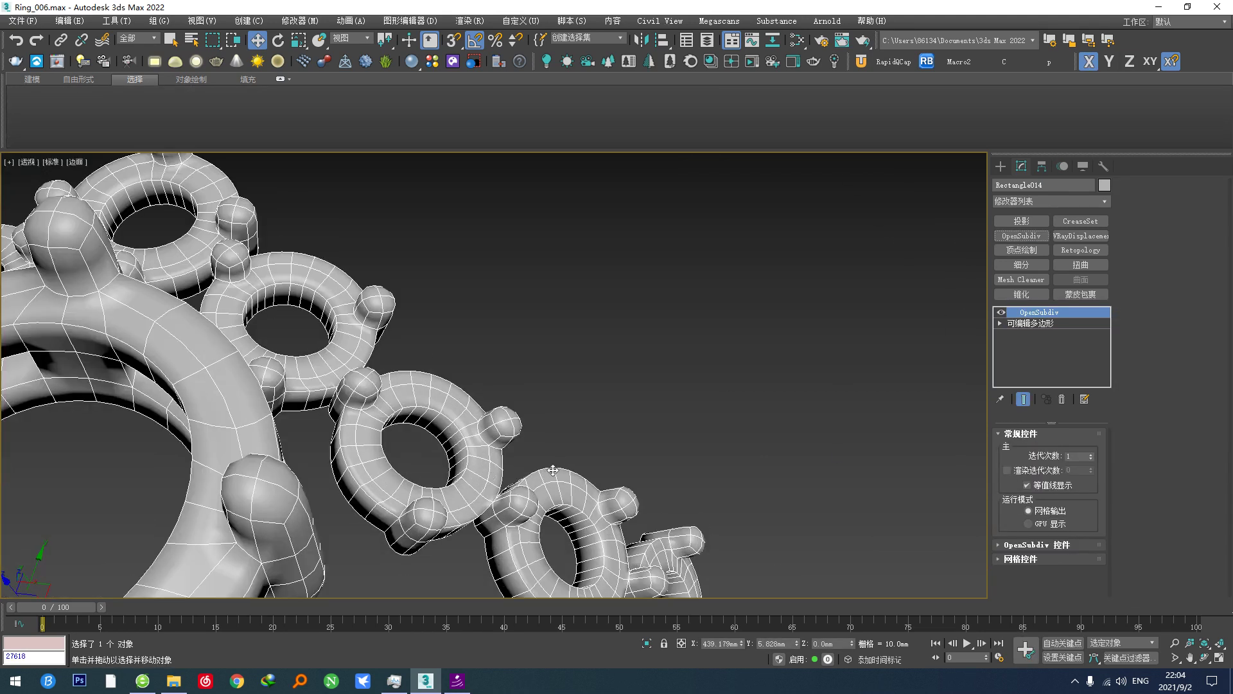
{"action": "left_click", "coordinate": [1092, 453]}
{"action": "left_click", "coordinate": [1092, 453]}
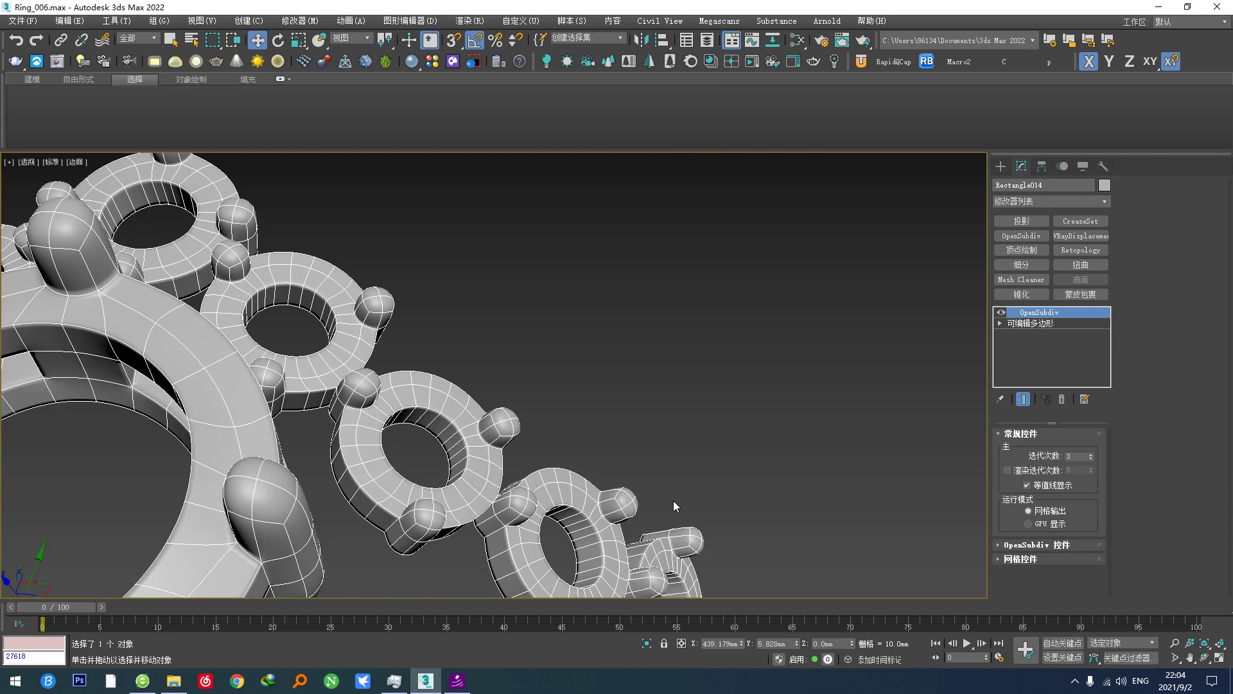
Hide the edge display and examine the subdivided small rings, lugs and band from below for shading defects.
{"action": "middle_click_drag", "start_coordinate": [673, 500], "coordinate": [608, 472], "text": "alt"}
{"action": "key", "text": "F3"}
{"action": "key", "text": "F3"}
{"action": "key", "text": "F4"}
{"action": "scroll", "coordinate": [577, 458], "scroll_direction": "down", "scroll_amount": 4}
{"action": "middle_click_drag", "start_coordinate": [542, 432], "coordinate": [508, 225], "text": "alt"}
{"action": "scroll", "coordinate": [472, 429], "scroll_direction": "up", "scroll_amount": 4}
{"action": "scroll", "coordinate": [462, 388], "scroll_direction": "down", "scroll_amount": 5}
{"action": "scroll", "coordinate": [464, 344], "scroll_direction": "up", "scroll_amount": 2}
{"action": "scroll", "coordinate": [480, 306], "scroll_direction": "up", "scroll_amount": 4}
{"action": "middle_click_drag", "start_coordinate": [518, 369], "coordinate": [469, 204]}
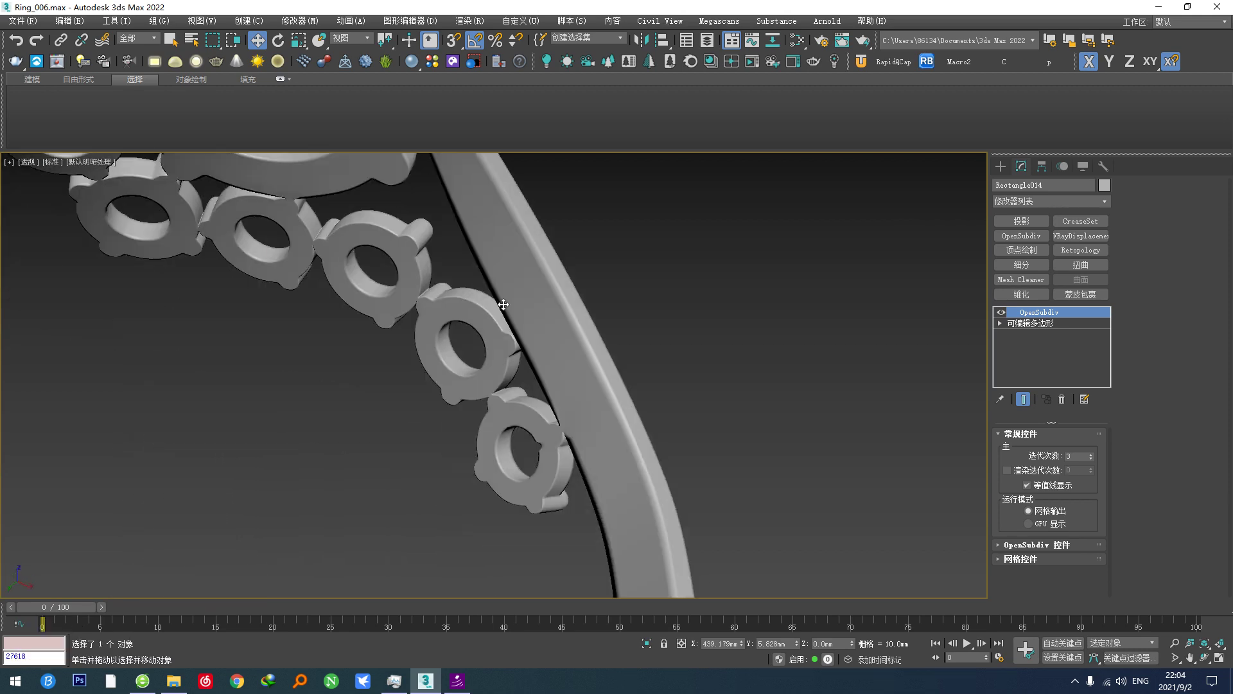
{"action": "scroll", "coordinate": [582, 424], "scroll_direction": "up", "scroll_amount": 5}
{"action": "scroll", "coordinate": [555, 439], "scroll_direction": "down", "scroll_amount": 3}
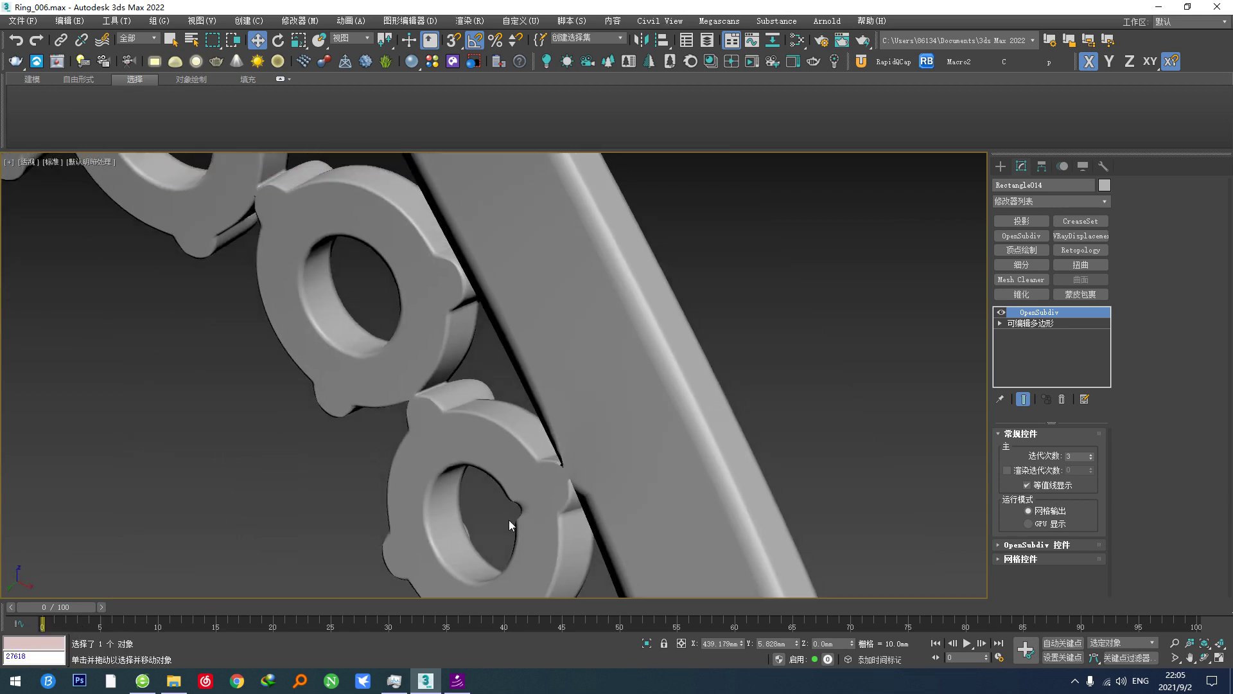
Remove the OpenSubdiv modifier from the ring and show the mesh edges around the lowest small ring's hole.
{"action": "scroll", "coordinate": [508, 519], "scroll_direction": "up", "scroll_amount": 7}
{"action": "scroll", "coordinate": [568, 476], "scroll_direction": "down", "scroll_amount": 5}
{"action": "left_click", "coordinate": [1061, 399]}
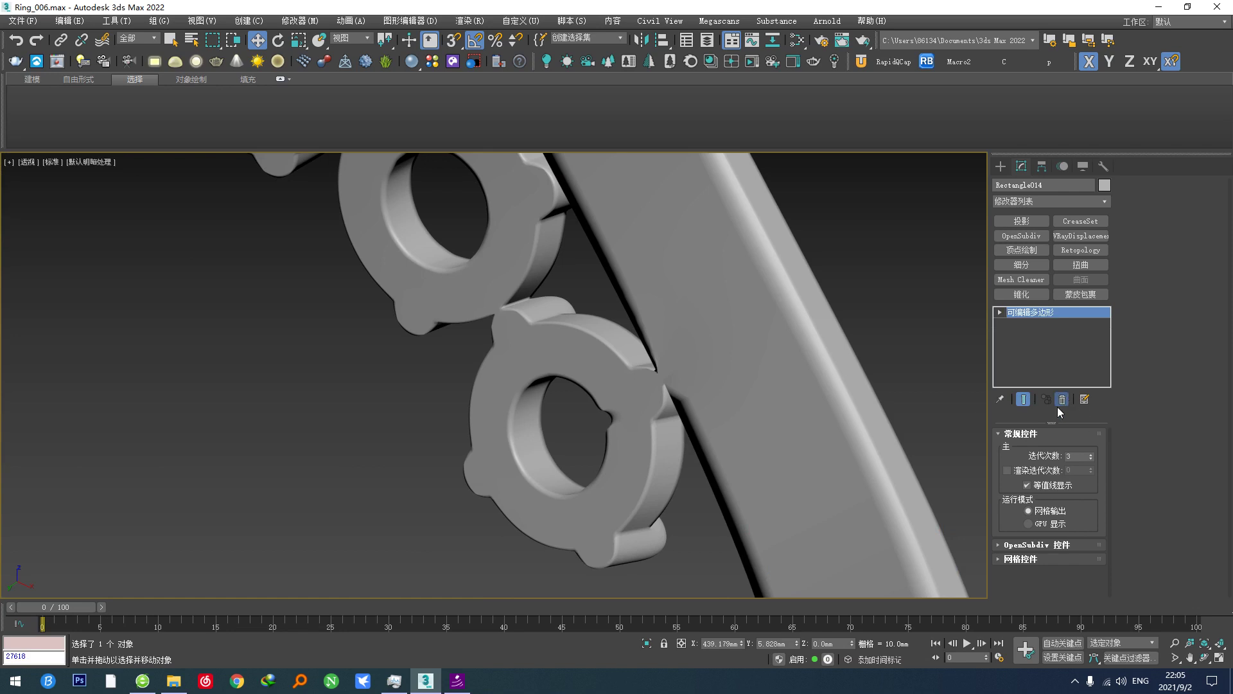
{"action": "scroll", "coordinate": [595, 429], "scroll_direction": "up", "scroll_amount": 5}
{"action": "key", "text": "F3"}
{"action": "key", "text": "F3"}
{"action": "key", "text": "F4"}
{"action": "scroll", "coordinate": [617, 437], "scroll_direction": "up", "scroll_amount": 2}
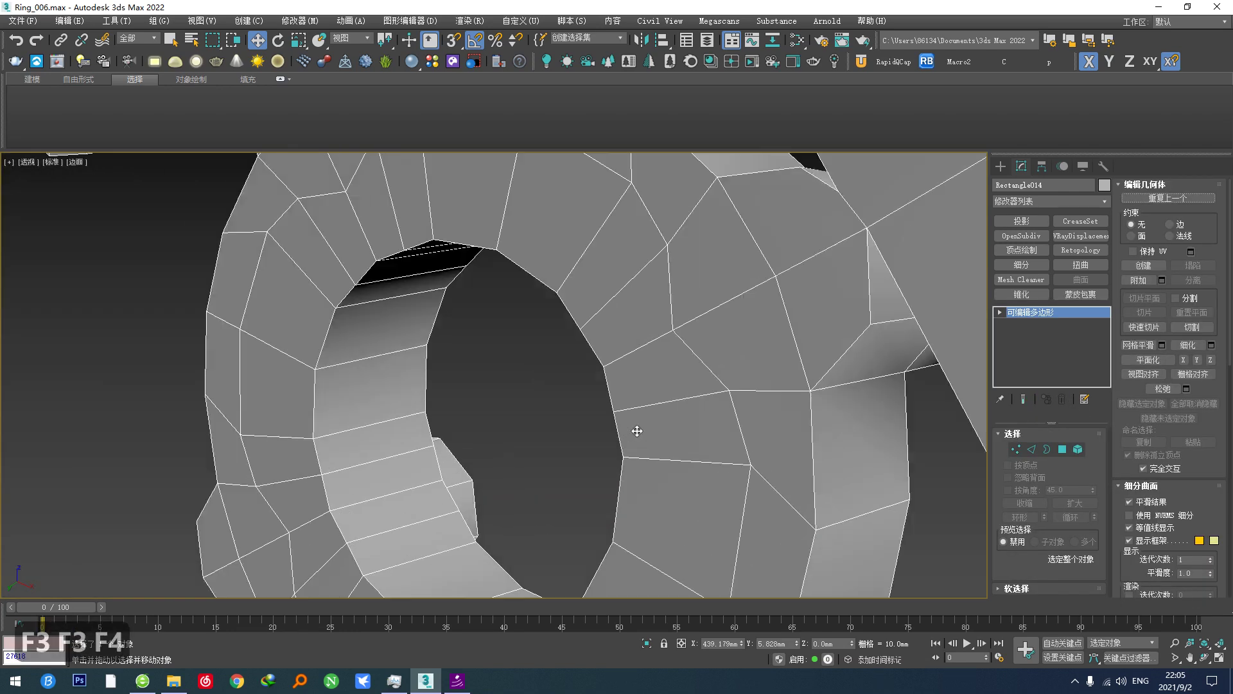
Check the vertices at the small ring's hole rim with a trial TurboSmooth, undo it, and select all vertices for welding.
{"action": "key", "text": "1"}
{"action": "left_click", "coordinate": [604, 368]}
{"action": "middle_click_drag", "start_coordinate": [606, 370], "coordinate": [743, 443], "text": "alt"}
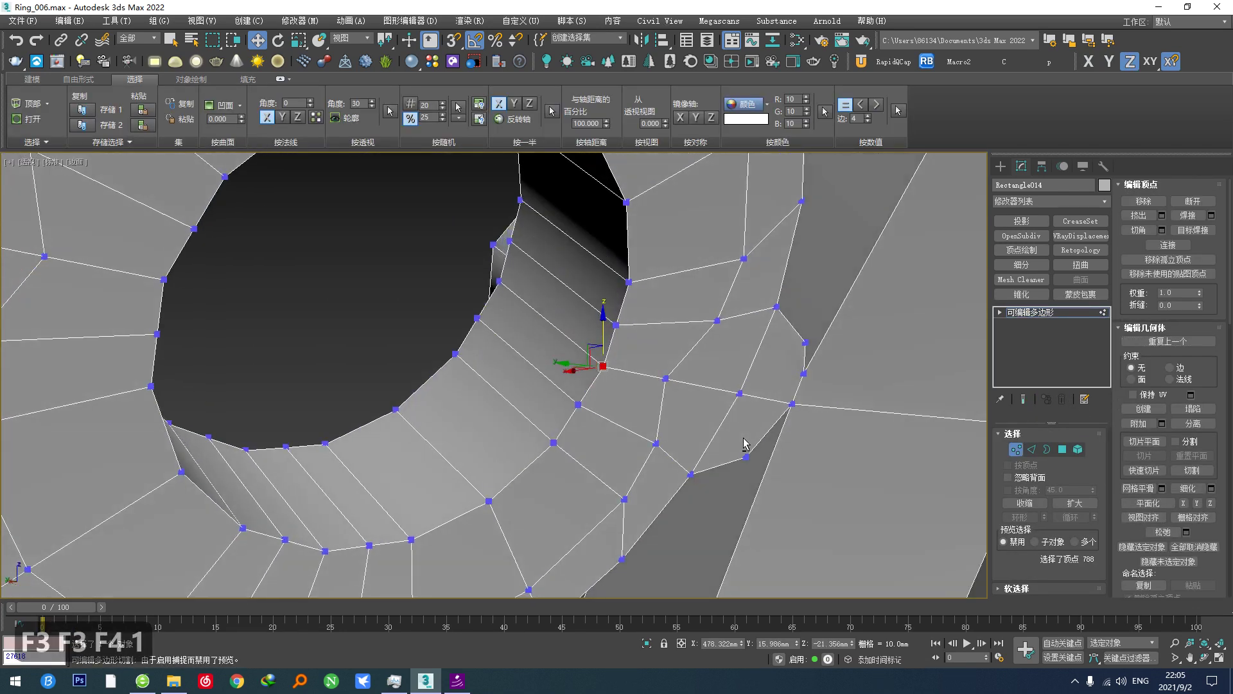
{"action": "key", "text": "z"}
{"action": "key", "text": "ctrl+z"}
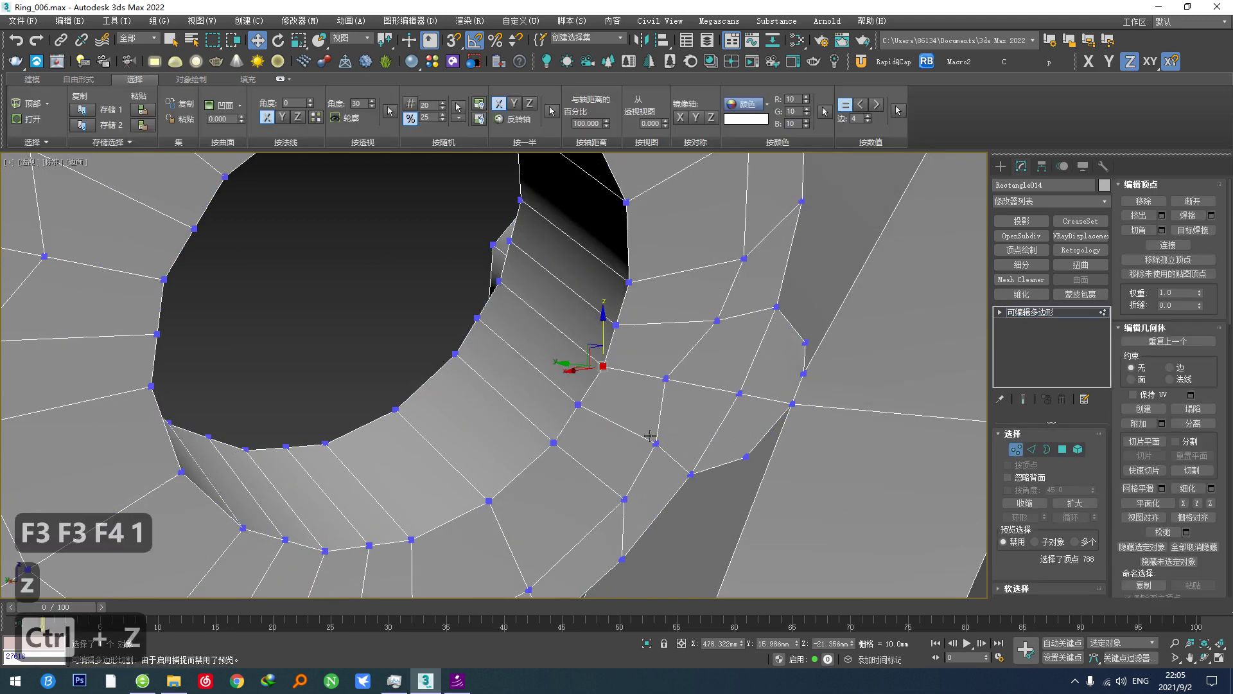
{"action": "key", "text": "ctrl+a"}
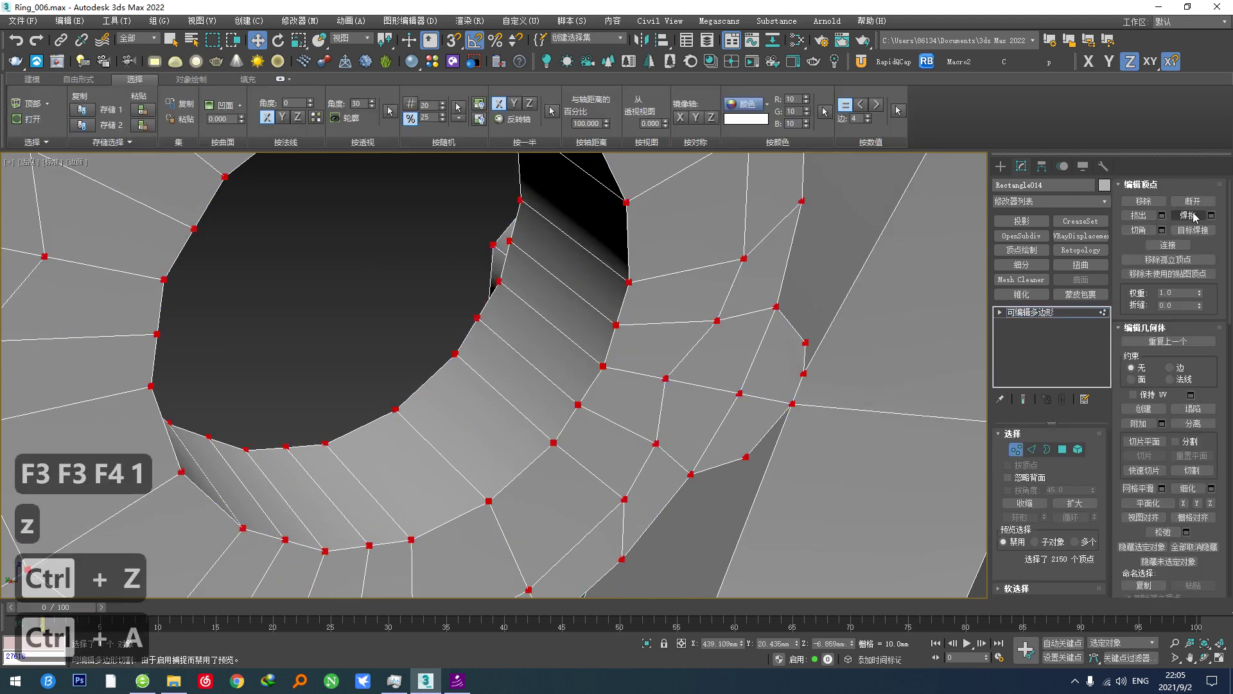
Delete the polygon beside the small ring's hole near the band joint and cap the open border.
{"action": "left_click", "coordinate": [1063, 449]}
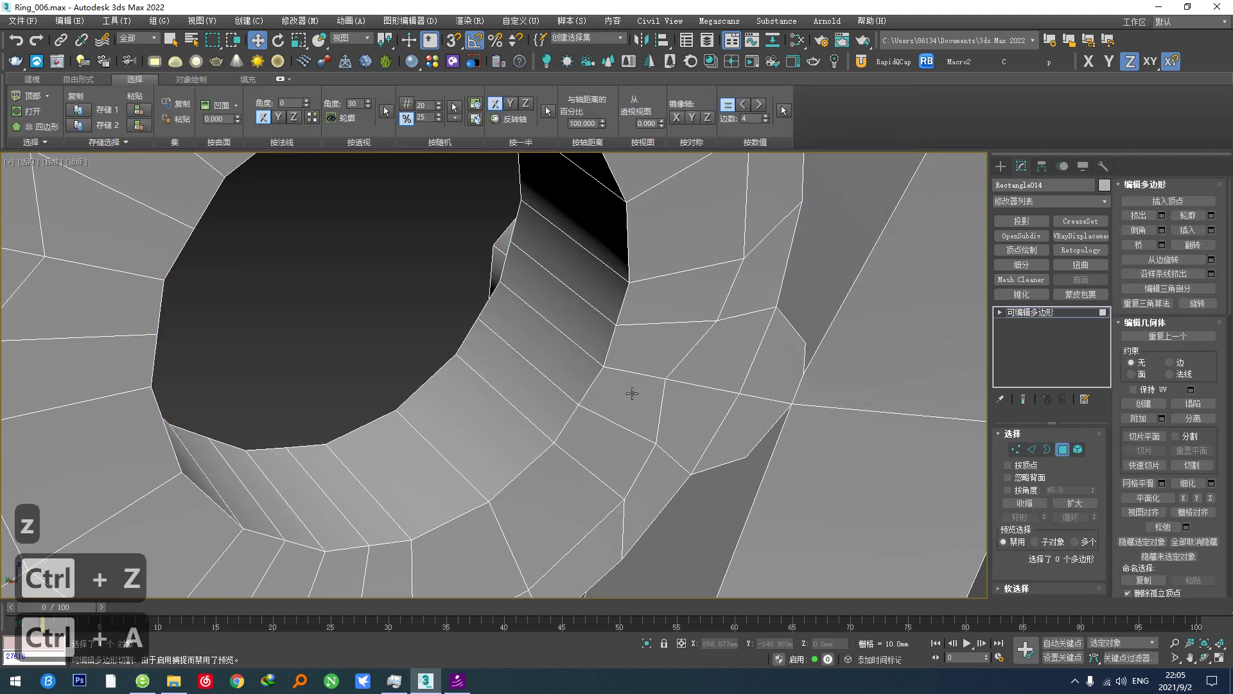
{"action": "left_click", "coordinate": [633, 394]}
{"action": "key", "text": "Delete"}
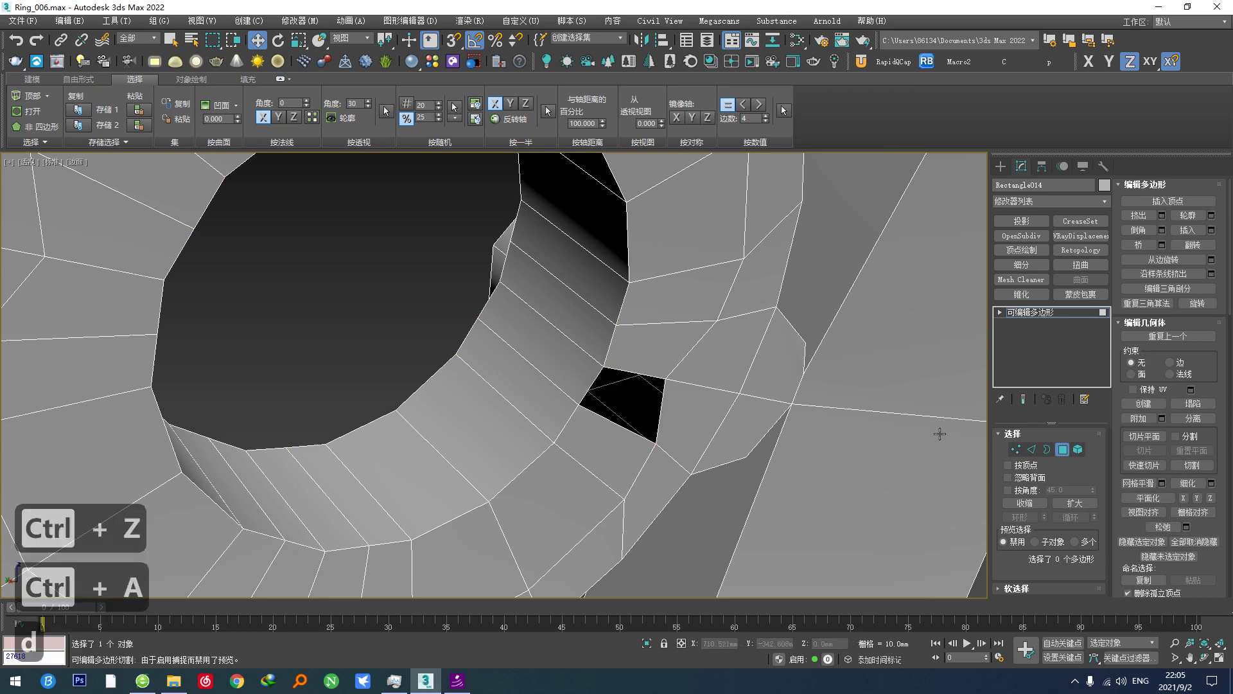
{"action": "left_click", "coordinate": [1047, 450]}
{"action": "left_click", "coordinate": [633, 372]}
{"action": "key", "text": "ctrl+r"}
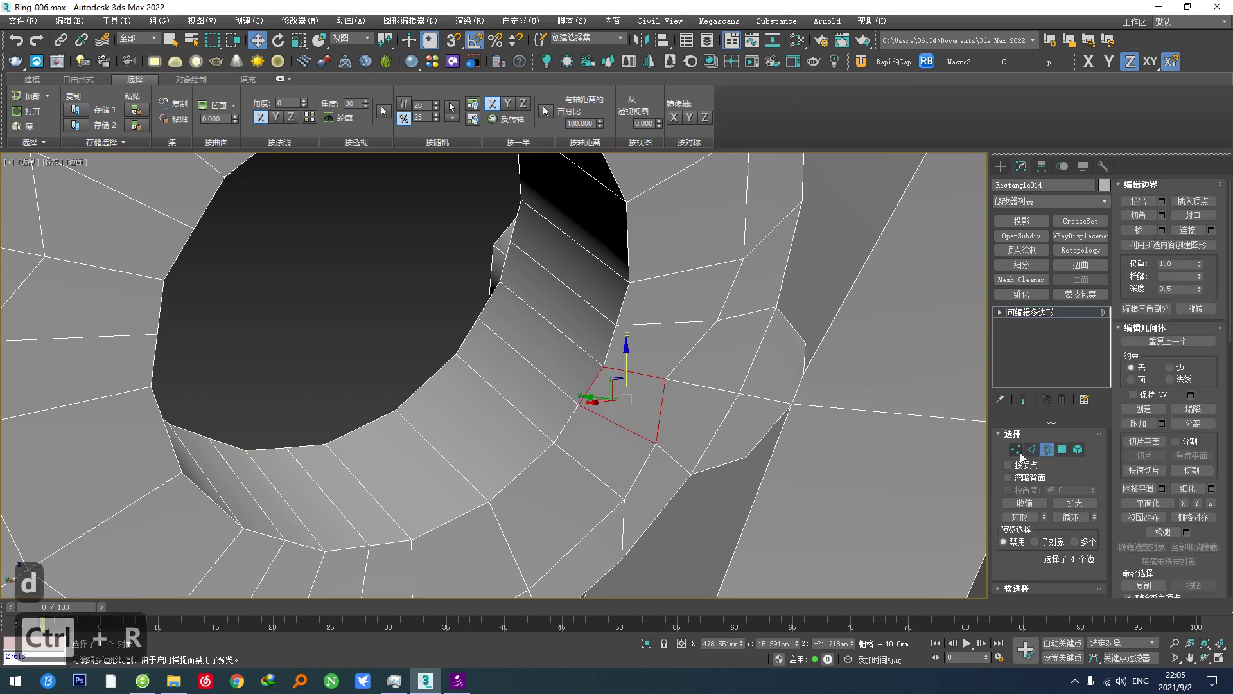
Try TurboSmooth on the ring with the recapped face, then undo it.
{"action": "left_click", "coordinate": [1047, 450]}
{"action": "key", "text": "z"}
{"action": "key", "text": "ctrl+z"}
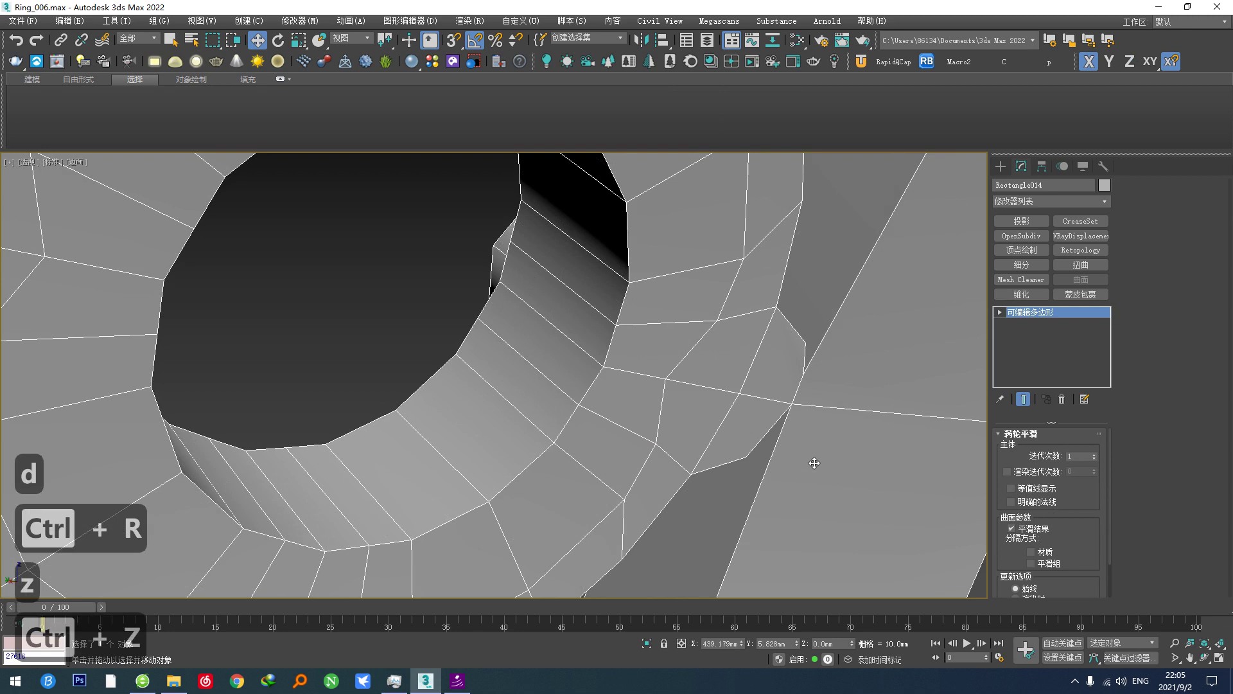
Set the crease of the edge loop around the small ring's hole to 1.0 and leave edge editing.
{"action": "left_click", "coordinate": [1031, 450]}
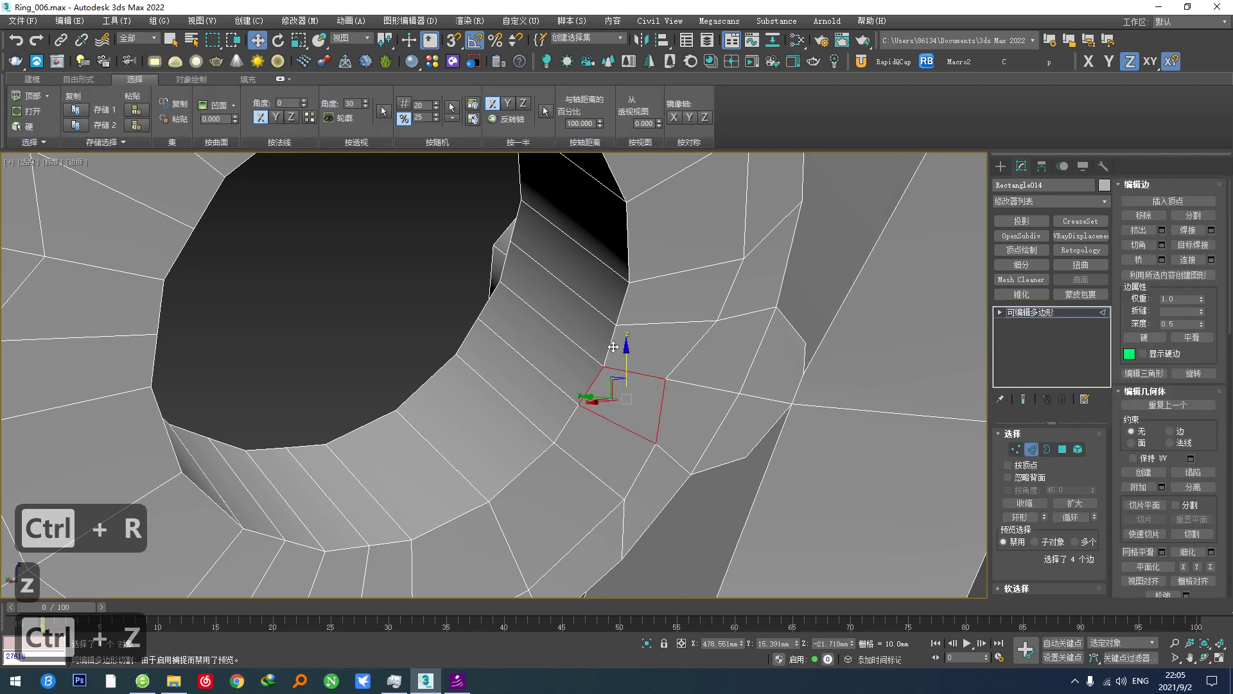
{"action": "double_click", "coordinate": [611, 347]}
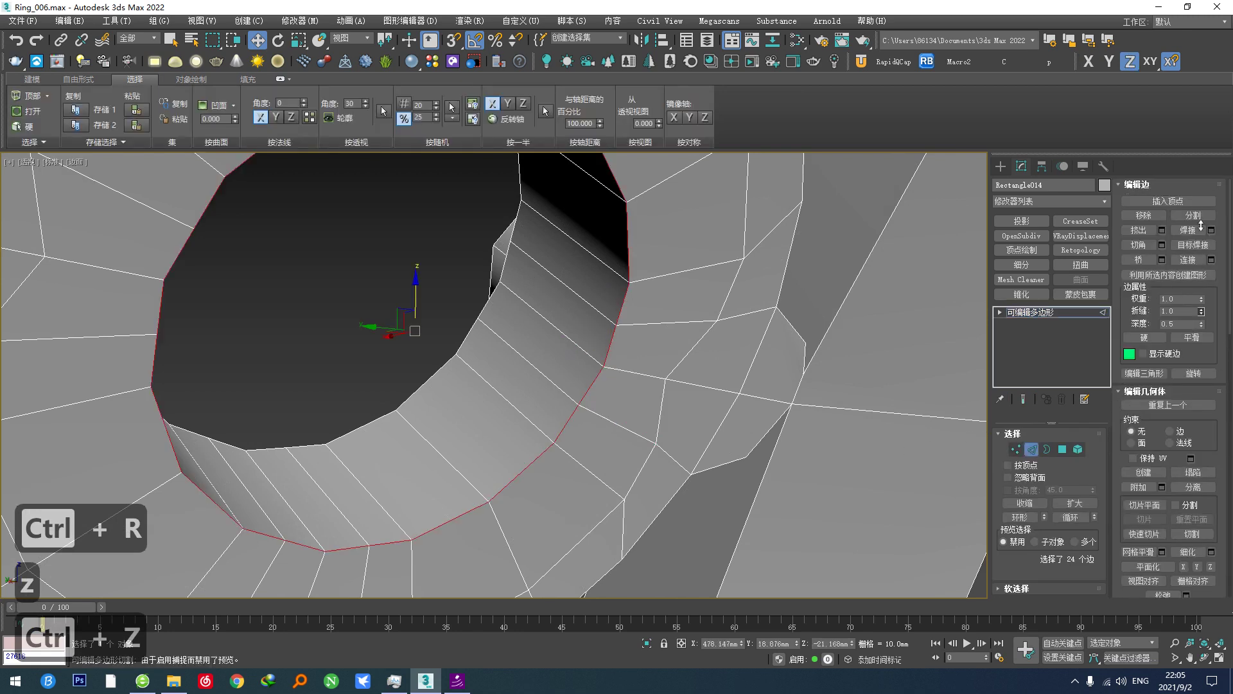
{"action": "left_click", "coordinate": [1021, 312]}
Apply an OpenSubdiv modifier to the ring and set its iterations to 3.
{"action": "left_click", "coordinate": [1021, 235]}
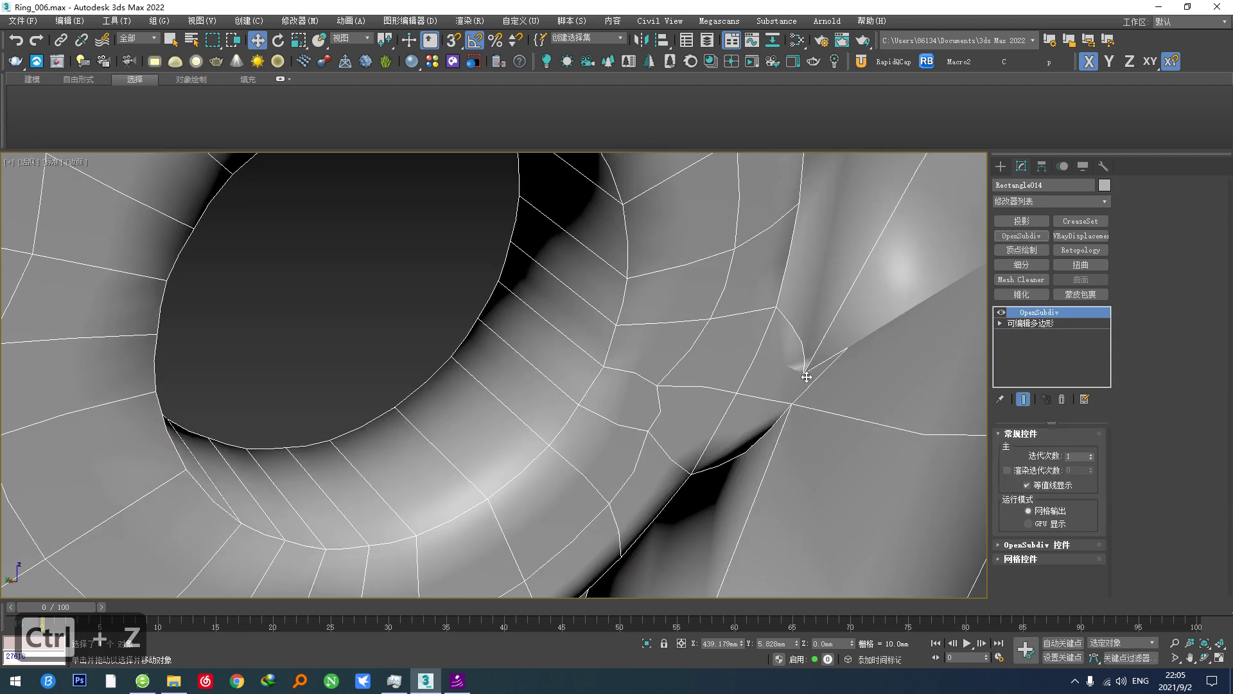
{"action": "left_click", "coordinate": [1091, 454]}
{"action": "left_click", "coordinate": [1090, 454]}
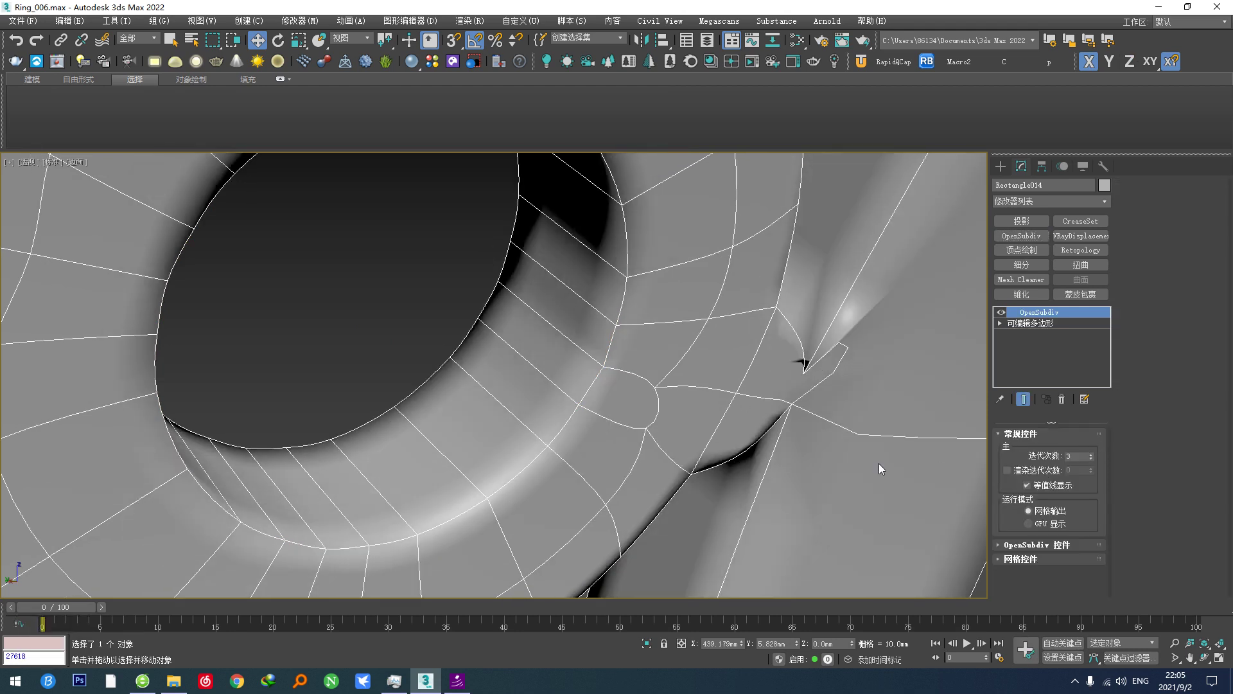
Examine the subdivided joint between the lowest small ring and the band, with the edge display on and off.
{"action": "scroll", "coordinate": [634, 450], "scroll_direction": "up", "scroll_amount": 4}
{"action": "scroll", "coordinate": [627, 389], "scroll_direction": "down", "scroll_amount": 8}
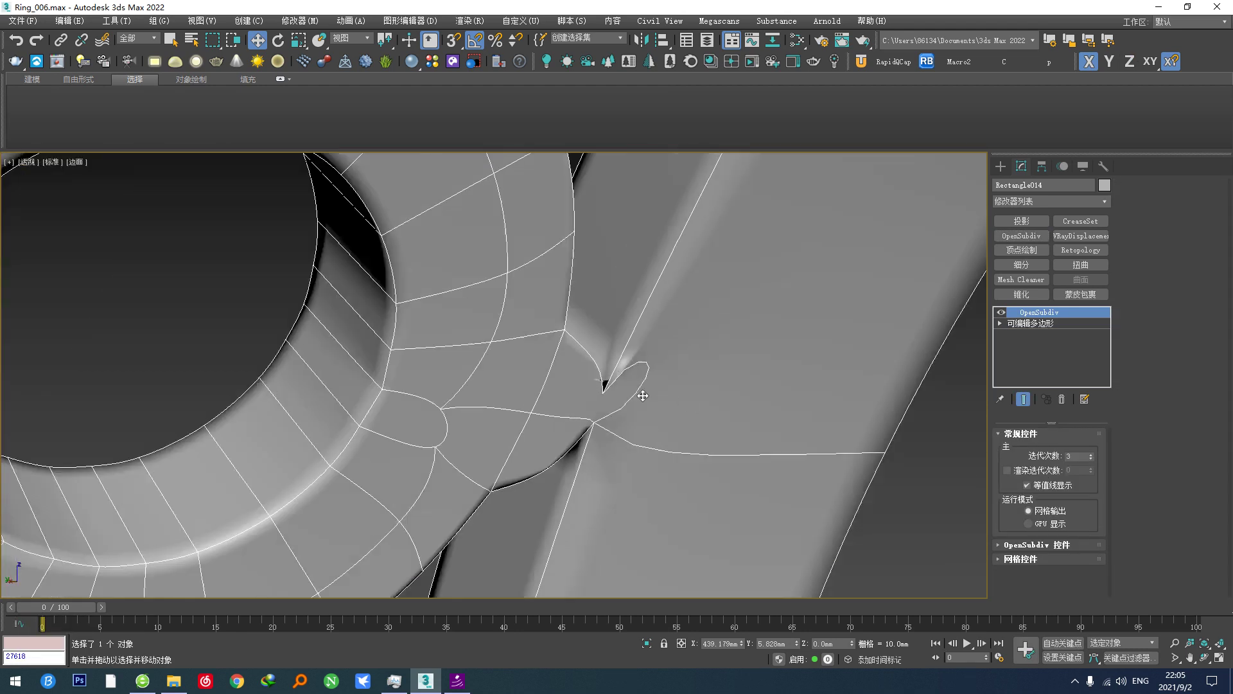
{"action": "scroll", "coordinate": [557, 401], "scroll_direction": "up", "scroll_amount": 4}
{"action": "scroll", "coordinate": [556, 401], "scroll_direction": "down", "scroll_amount": 6}
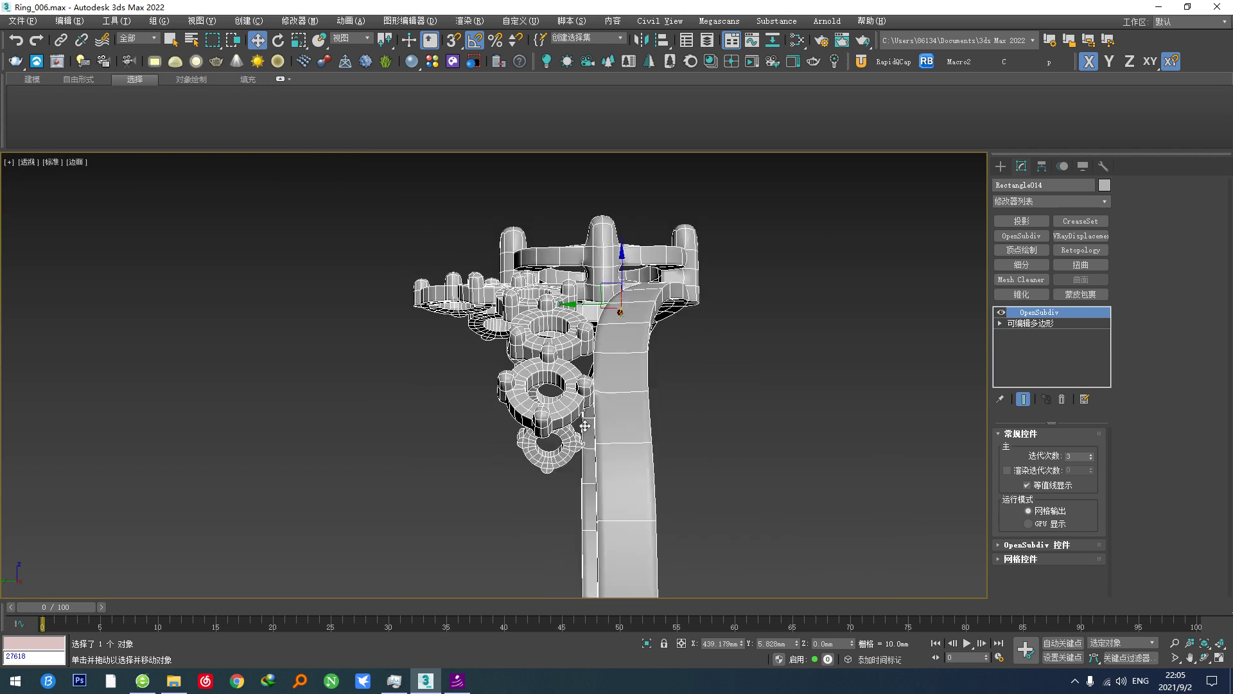
{"action": "middle_click_drag", "start_coordinate": [556, 401], "coordinate": [630, 411], "text": "alt"}
{"action": "scroll", "coordinate": [655, 398], "scroll_direction": "up", "scroll_amount": 6}
{"action": "scroll", "coordinate": [655, 399], "scroll_direction": "down", "scroll_amount": 4}
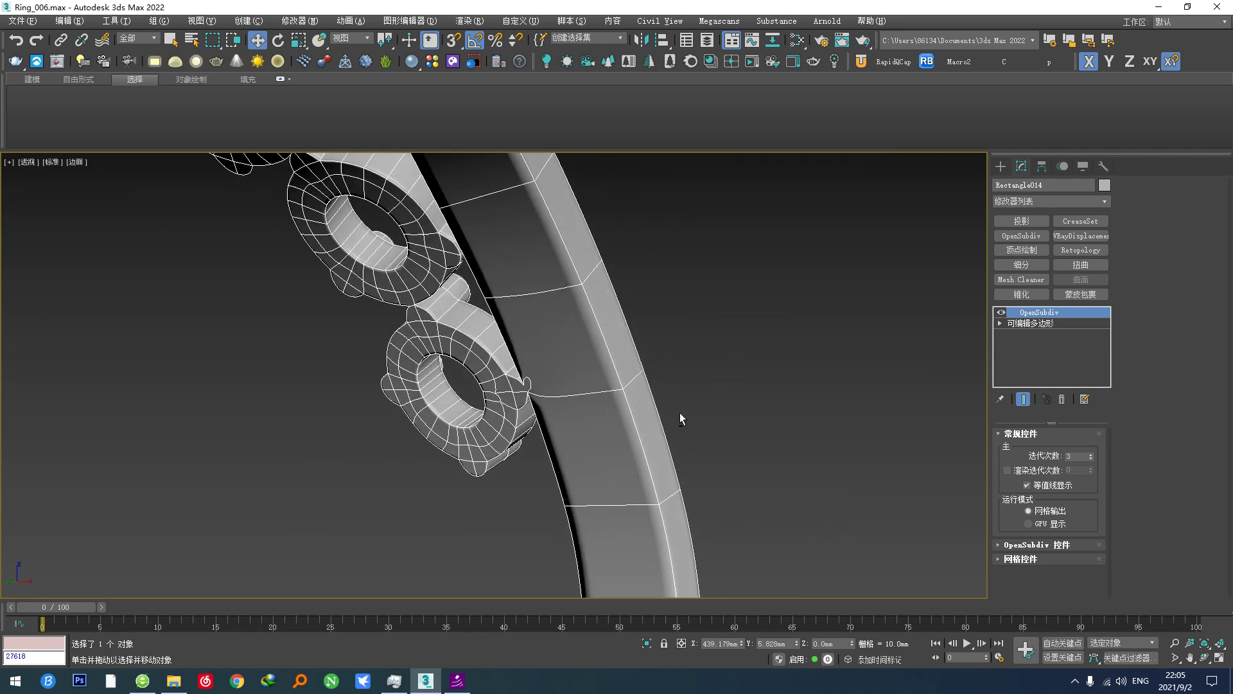
{"action": "scroll", "coordinate": [537, 402], "scroll_direction": "up", "scroll_amount": 7}
{"action": "key", "text": "F3"}
{"action": "key", "text": "F3"}
{"action": "key", "text": "F4"}
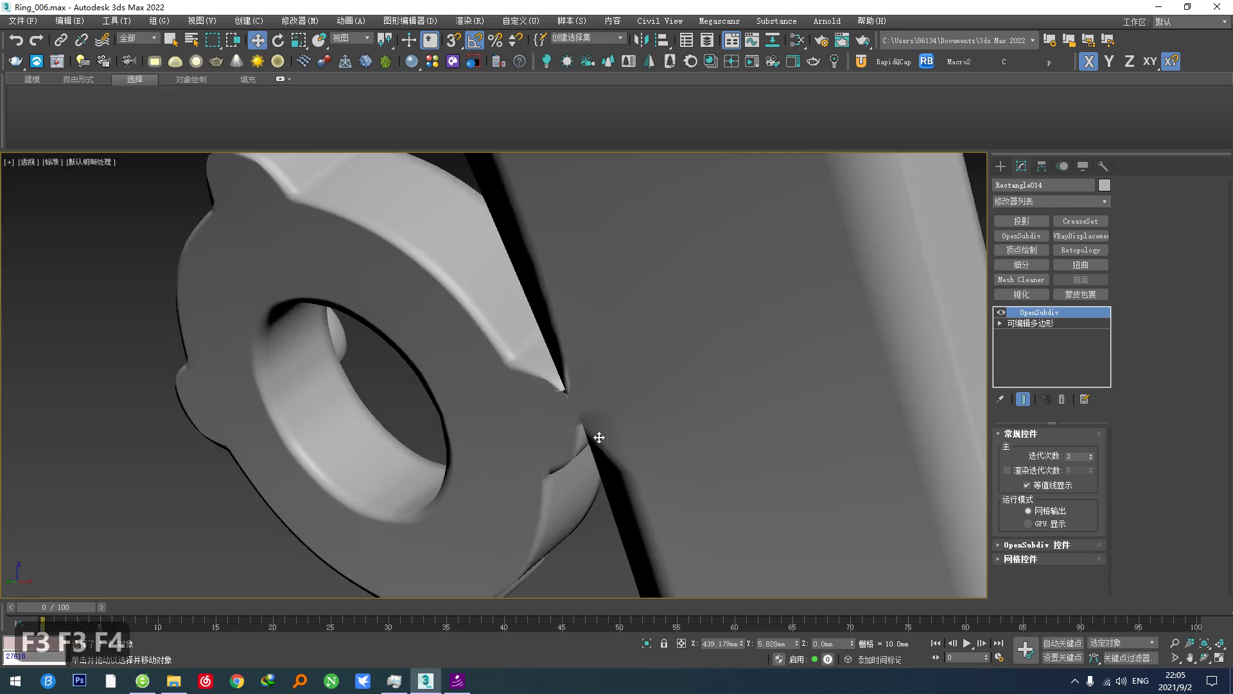
{"action": "scroll", "coordinate": [589, 435], "scroll_direction": "down", "scroll_amount": 4}
{"action": "scroll", "coordinate": [627, 352], "scroll_direction": "up", "scroll_amount": 5}
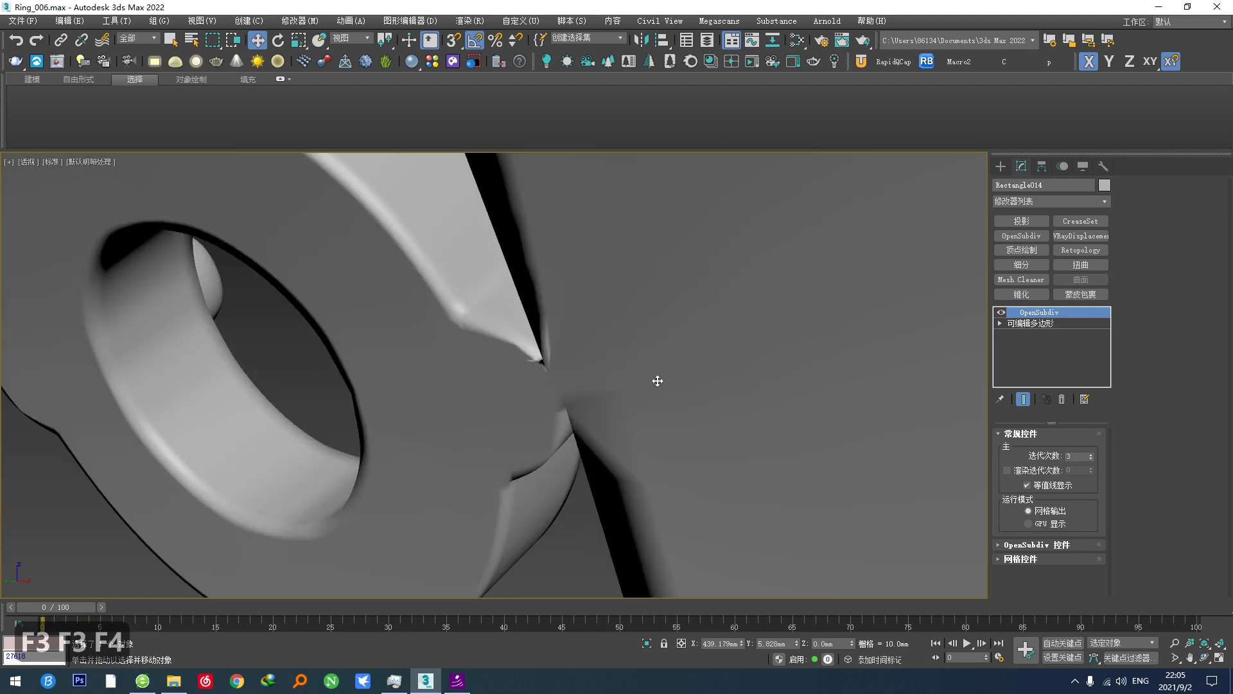
Remove the OpenSubdiv modifier and show the mesh edges again at the joint with the band.
{"action": "left_click", "coordinate": [1061, 400]}
{"action": "key", "text": "F3"}
{"action": "key", "text": "F3"}
{"action": "key", "text": "F4"}
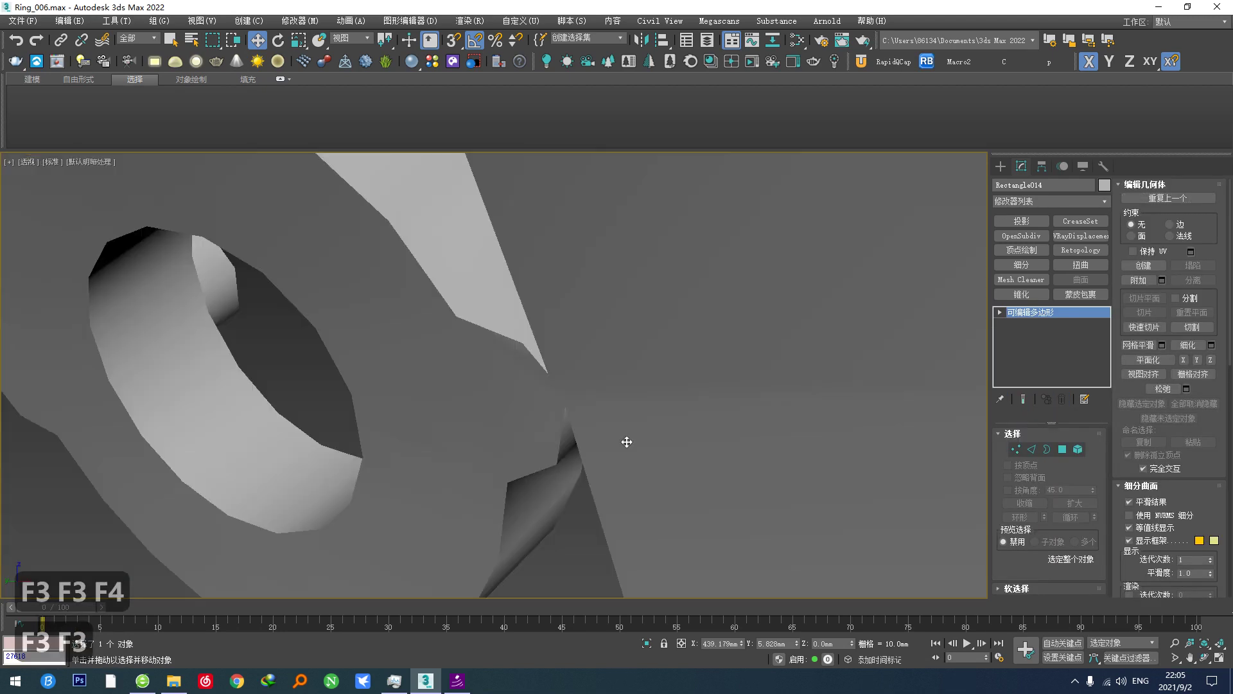
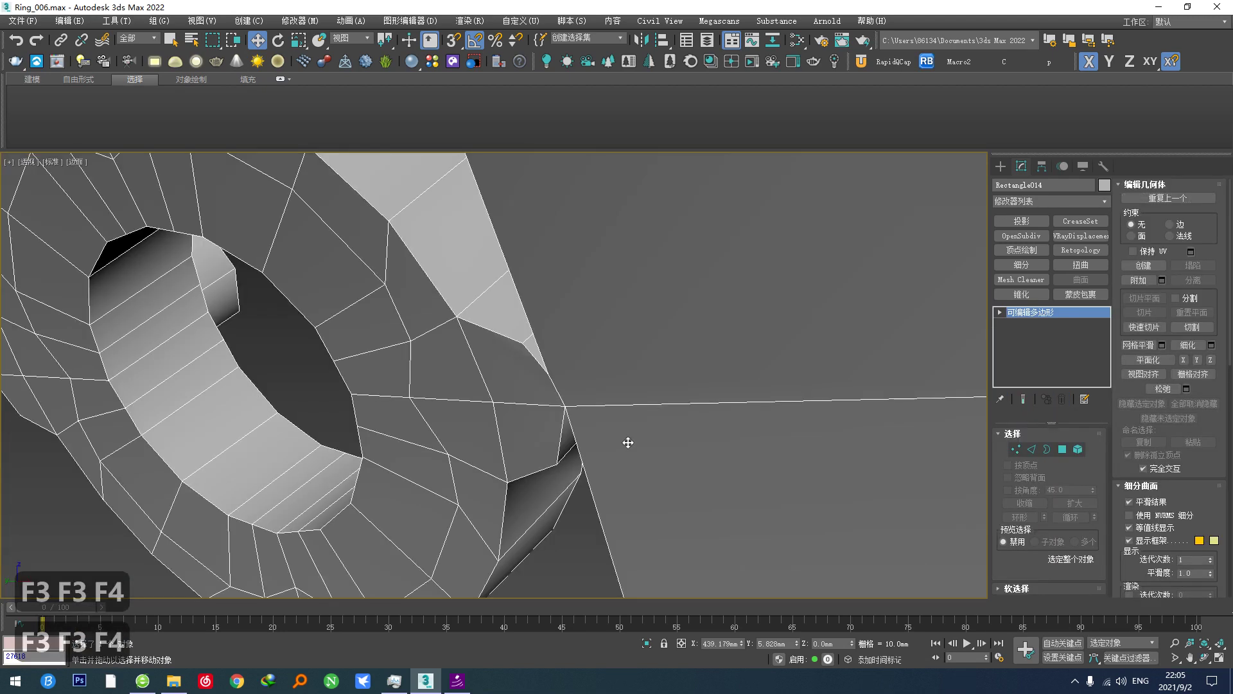
Insert an edge loop along the middle of the band's face and cut across the gap beside the lowest small ring.
{"action": "scroll", "coordinate": [628, 443], "scroll_direction": "down", "scroll_amount": 6}
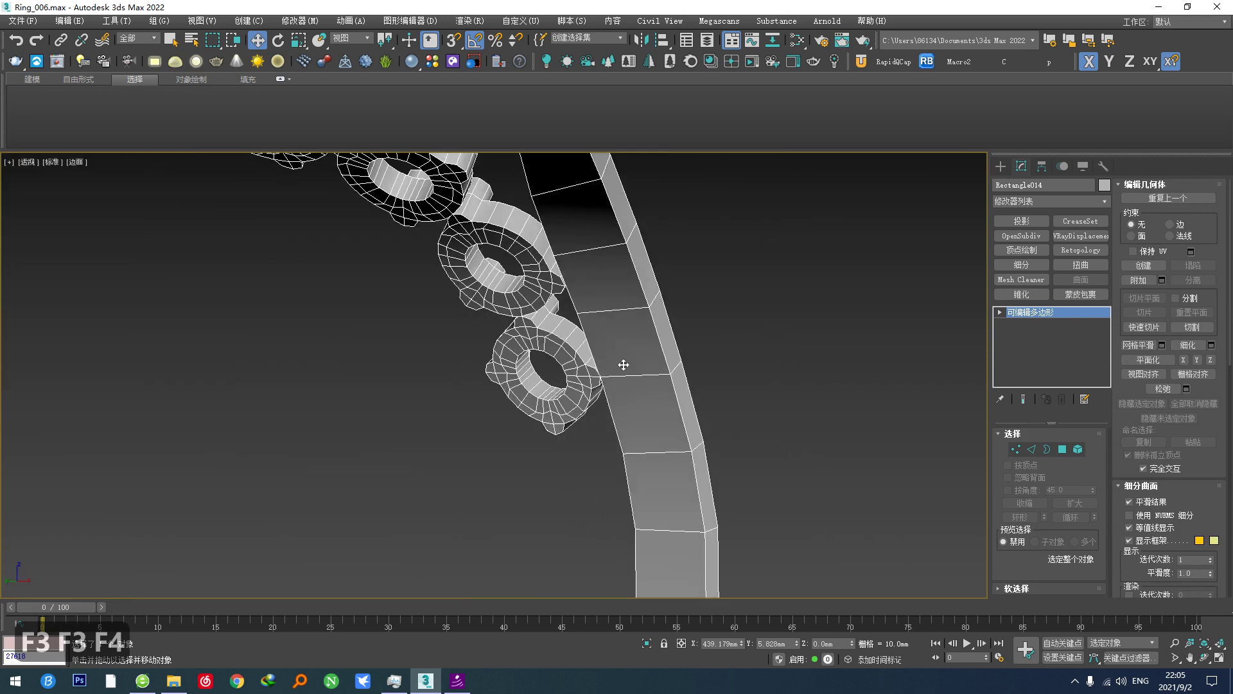
{"action": "key", "text": "v"}
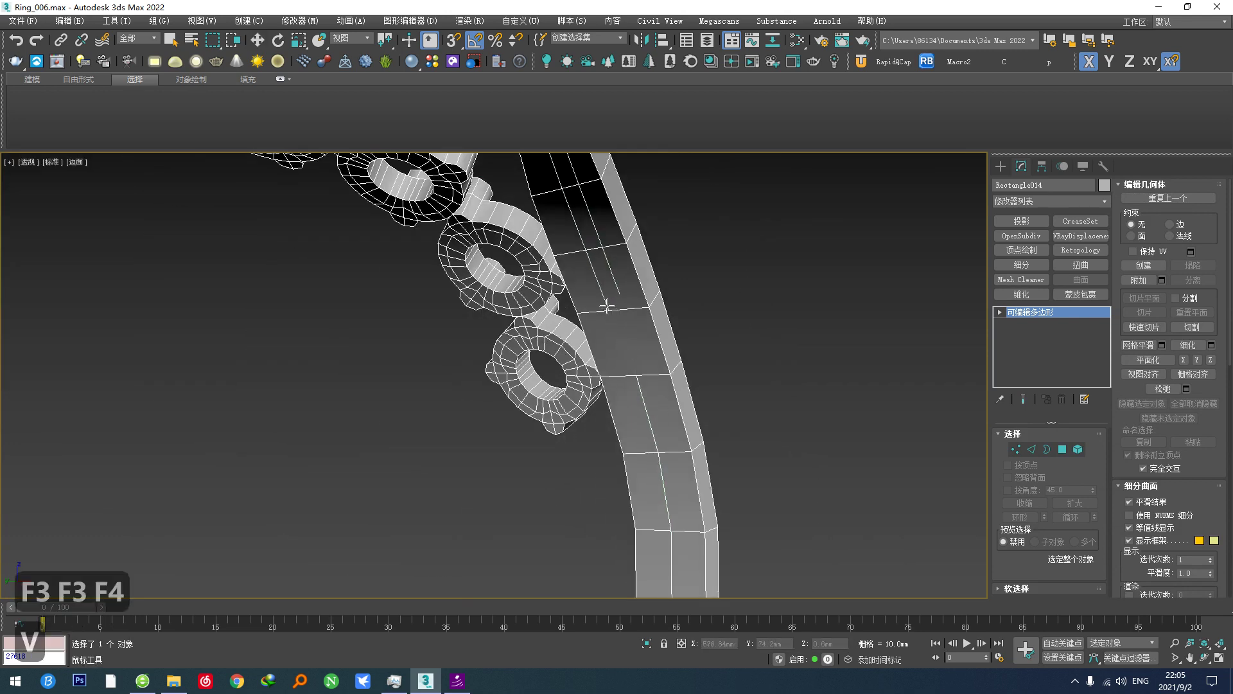
{"action": "key", "text": "alt+c"}
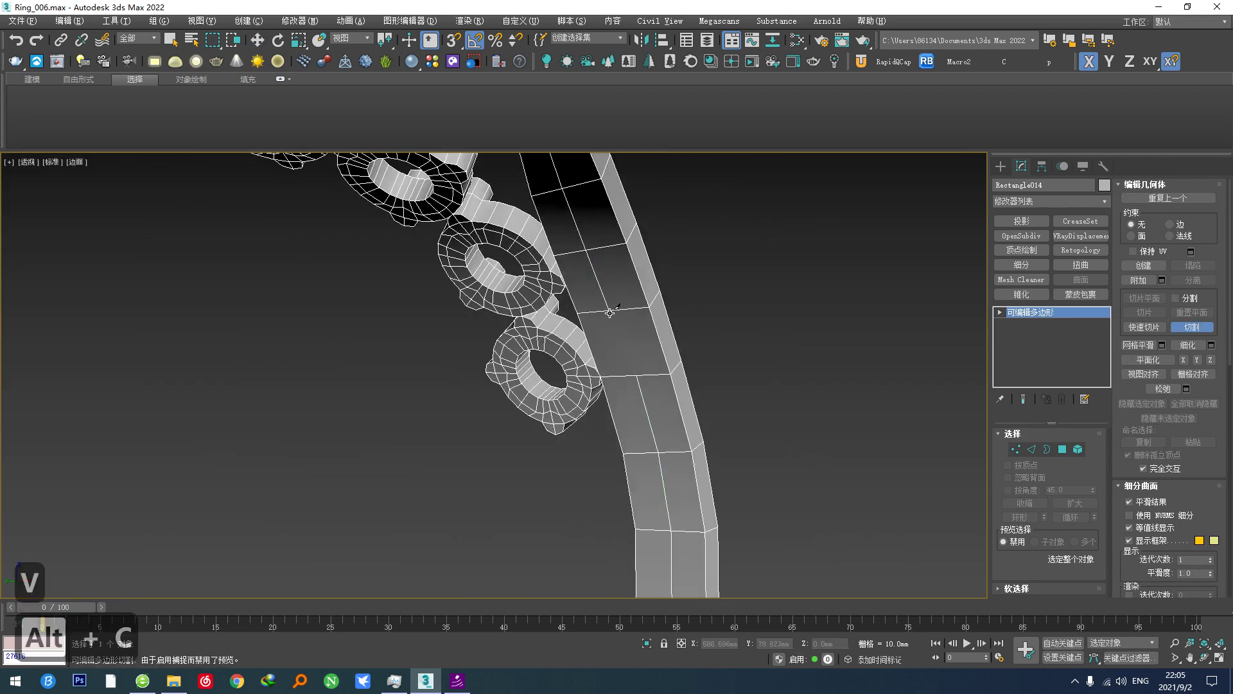
{"action": "right_click", "coordinate": [618, 344]}
Check the crease of the band's long edge beside the lowest small ring, then try TurboSmooth and undo it.
{"action": "scroll", "coordinate": [620, 345], "scroll_direction": "up", "scroll_amount": 4}
{"action": "key", "text": "2"}
{"action": "left_click", "coordinate": [696, 316]}
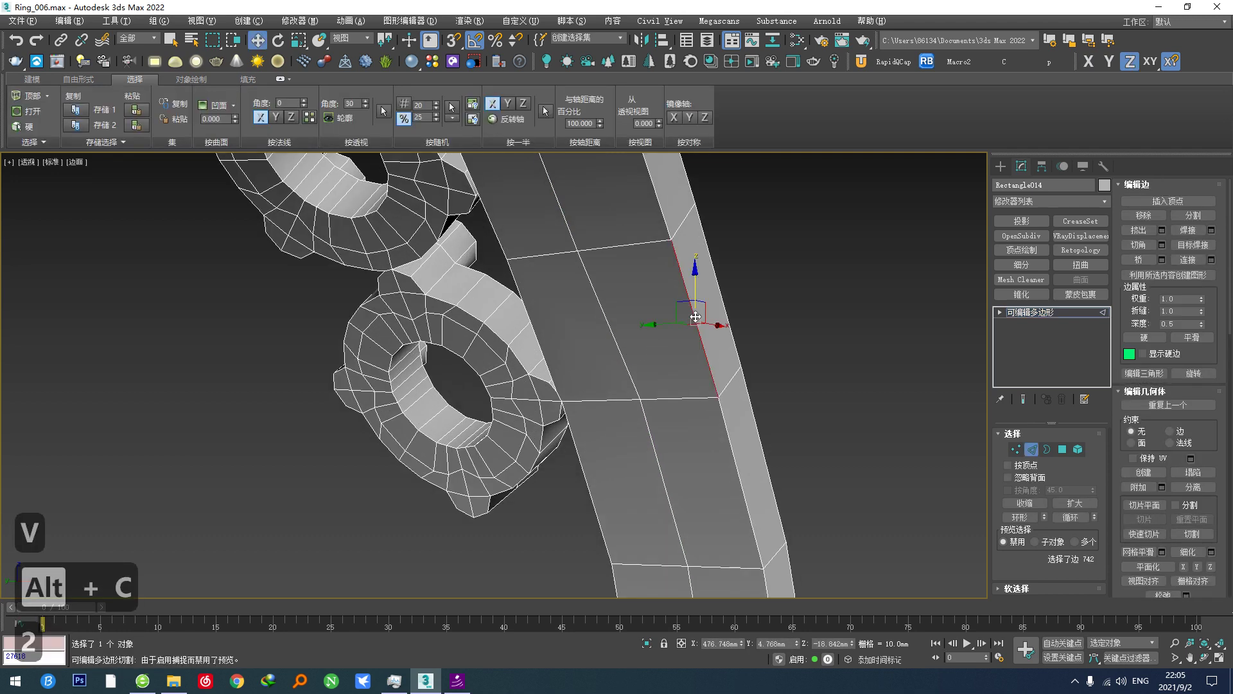
{"action": "scroll", "coordinate": [565, 280], "scroll_direction": "up", "scroll_amount": 4}
{"action": "key", "text": "z"}
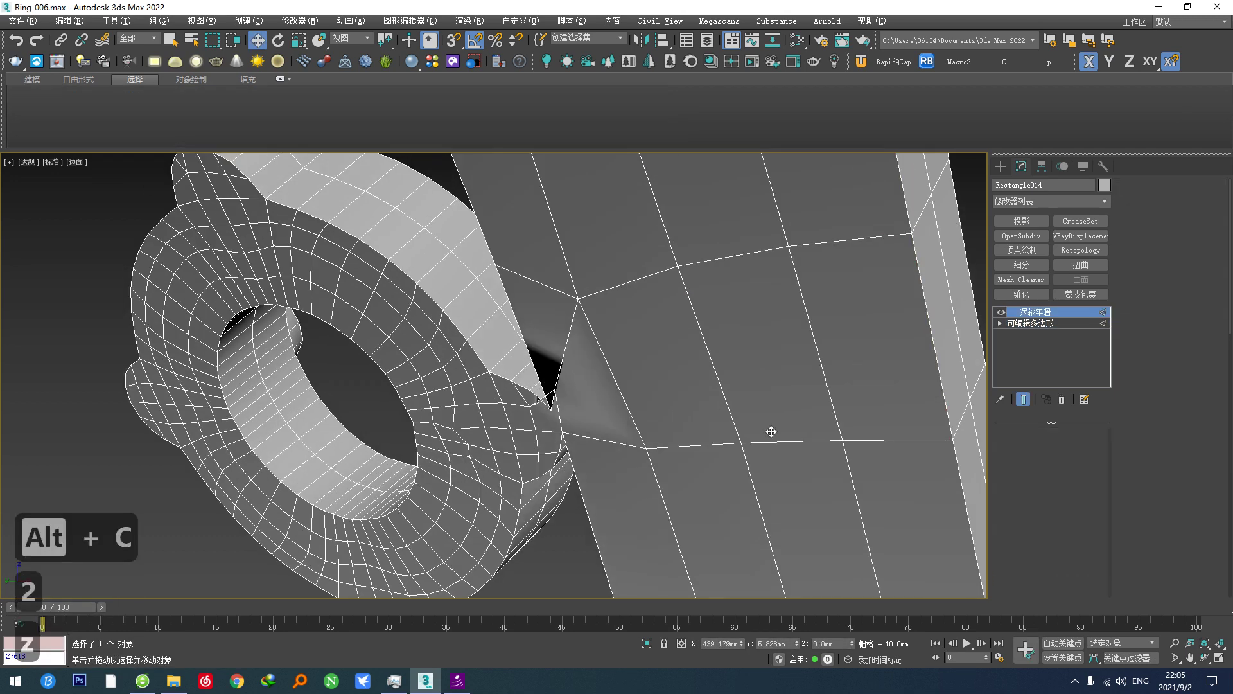
{"action": "key", "text": "ctrl+z"}
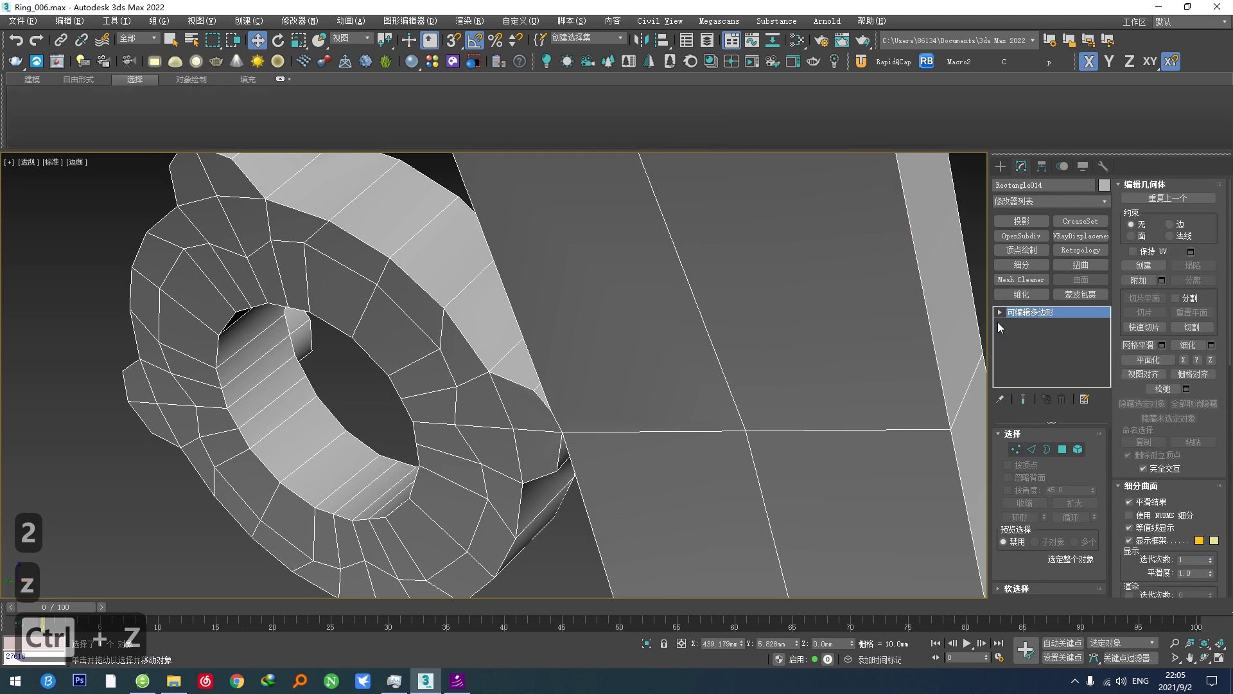
Apply OpenSubdiv to the ring with the added band loop and set its iterations to 3.
{"action": "left_click", "coordinate": [1020, 237]}
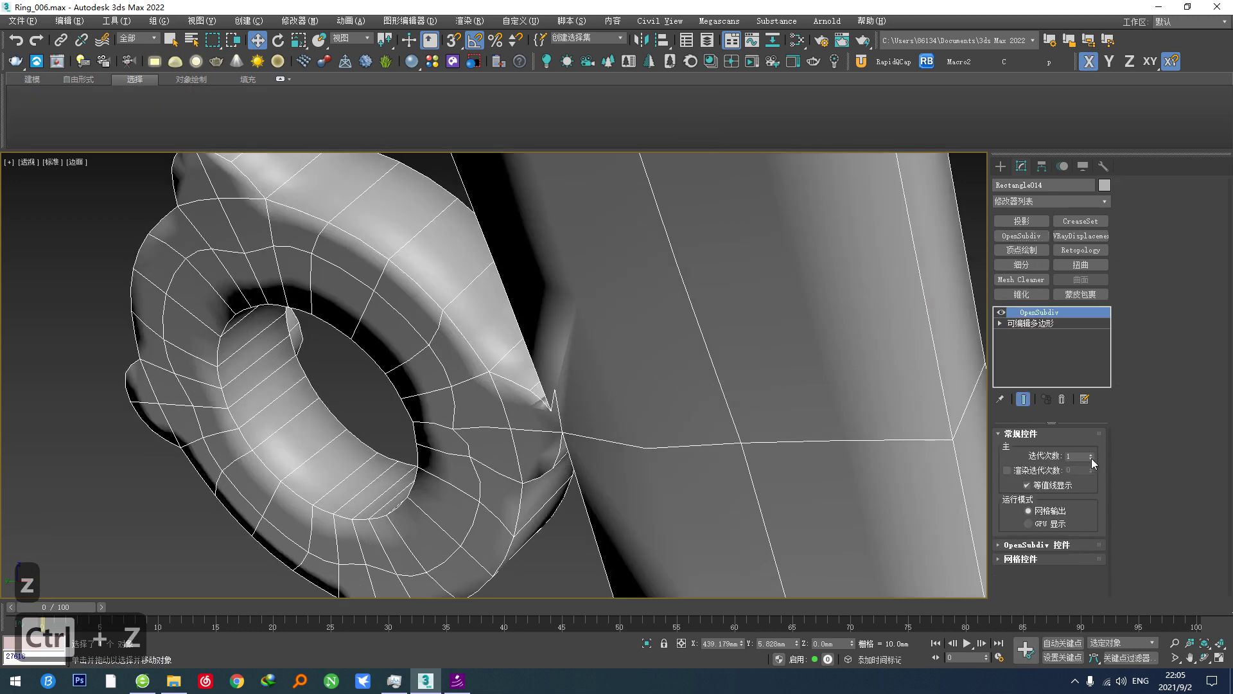
{"action": "left_click", "coordinate": [1092, 458]}
{"action": "left_click", "coordinate": [1092, 455]}
{"action": "left_click", "coordinate": [1092, 455]}
{"action": "left_click", "coordinate": [1092, 455]}
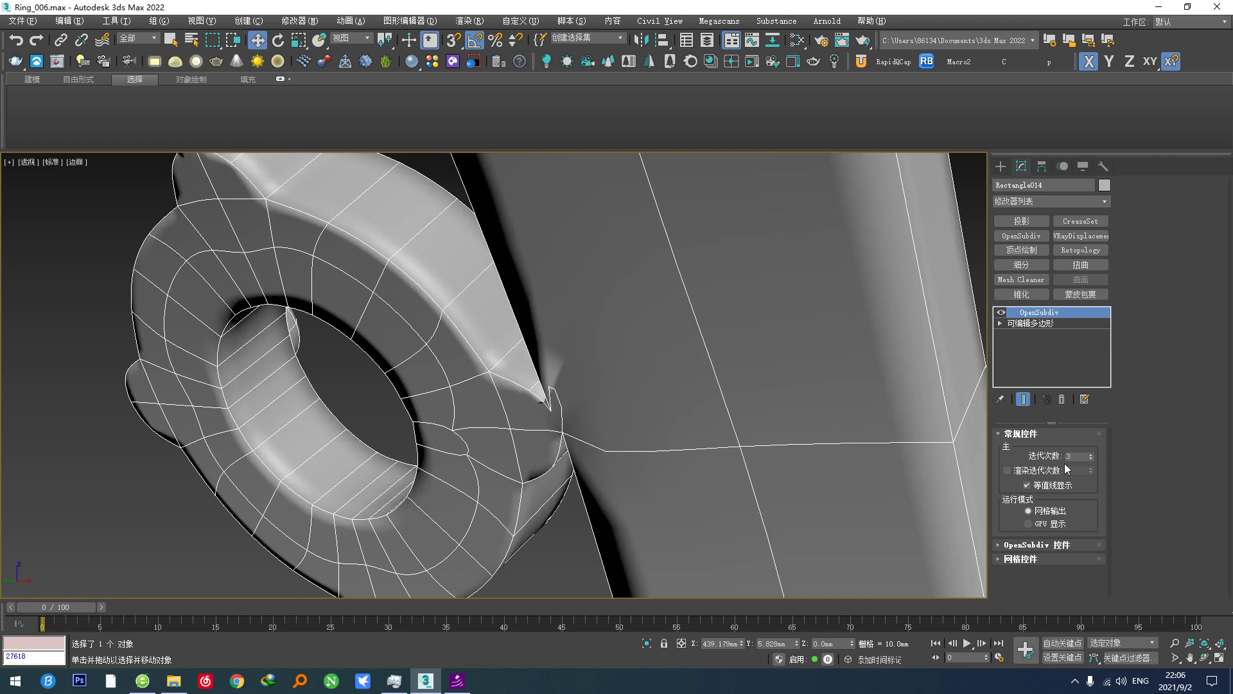
Examine the subdivided joint from other angles, then look over the whole ring and its centre setting.
{"action": "middle_click_drag", "start_coordinate": [537, 524], "coordinate": [510, 504], "text": "alt"}
{"action": "scroll", "coordinate": [570, 407], "scroll_direction": "down", "scroll_amount": 5}
{"action": "middle_click_drag", "start_coordinate": [570, 407], "coordinate": [468, 422], "text": "alt"}
{"action": "scroll", "coordinate": [513, 451], "scroll_direction": "down", "scroll_amount": 5}
{"action": "scroll", "coordinate": [426, 514], "scroll_direction": "up", "scroll_amount": 5}
{"action": "scroll", "coordinate": [439, 470], "scroll_direction": "down", "scroll_amount": 4}
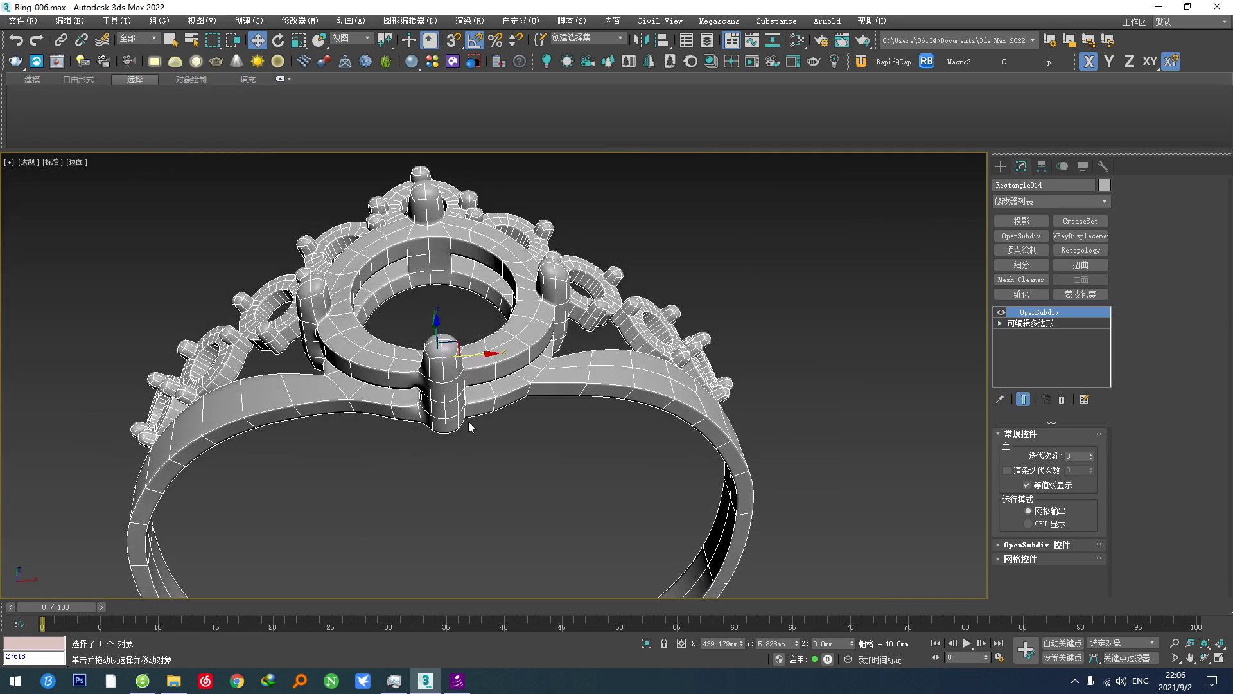
{"action": "scroll", "coordinate": [468, 422], "scroll_direction": "up", "scroll_amount": 5}
Remove the OpenSubdiv modifier from the ring, reapply it briefly, and remove it again.
{"action": "left_click", "coordinate": [1063, 400]}
{"action": "scroll", "coordinate": [623, 465], "scroll_direction": "down", "scroll_amount": 4}
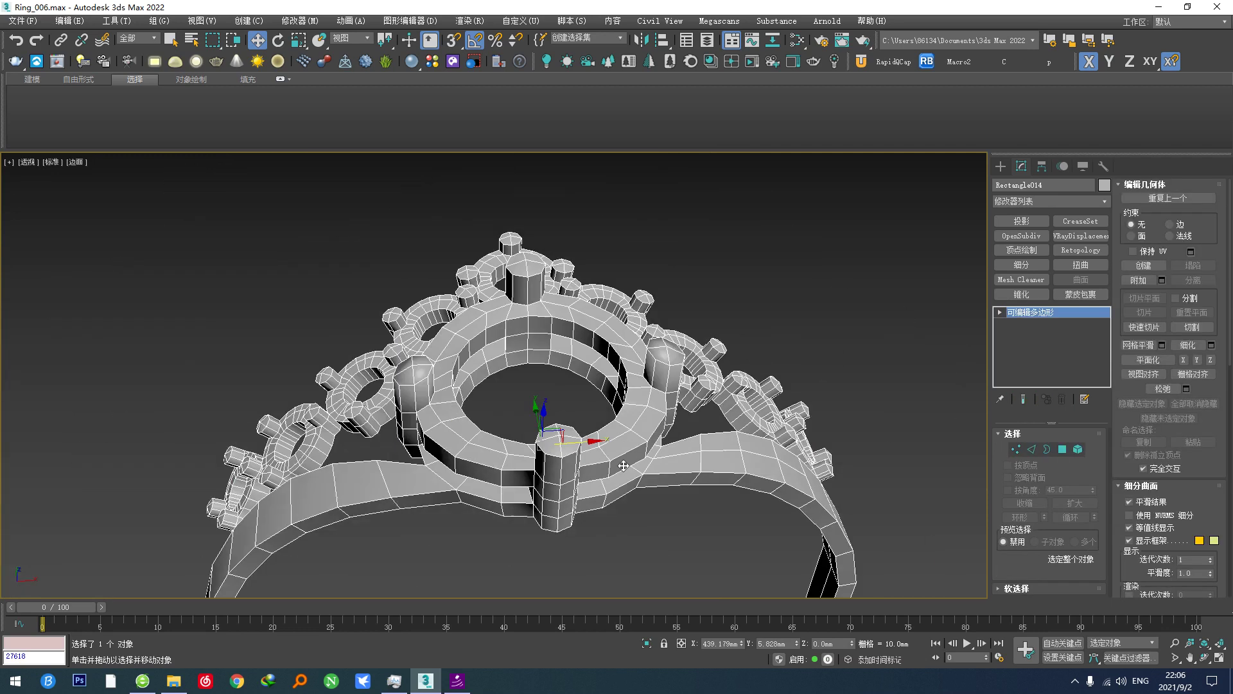
{"action": "scroll", "coordinate": [614, 476], "scroll_direction": "up", "scroll_amount": 4}
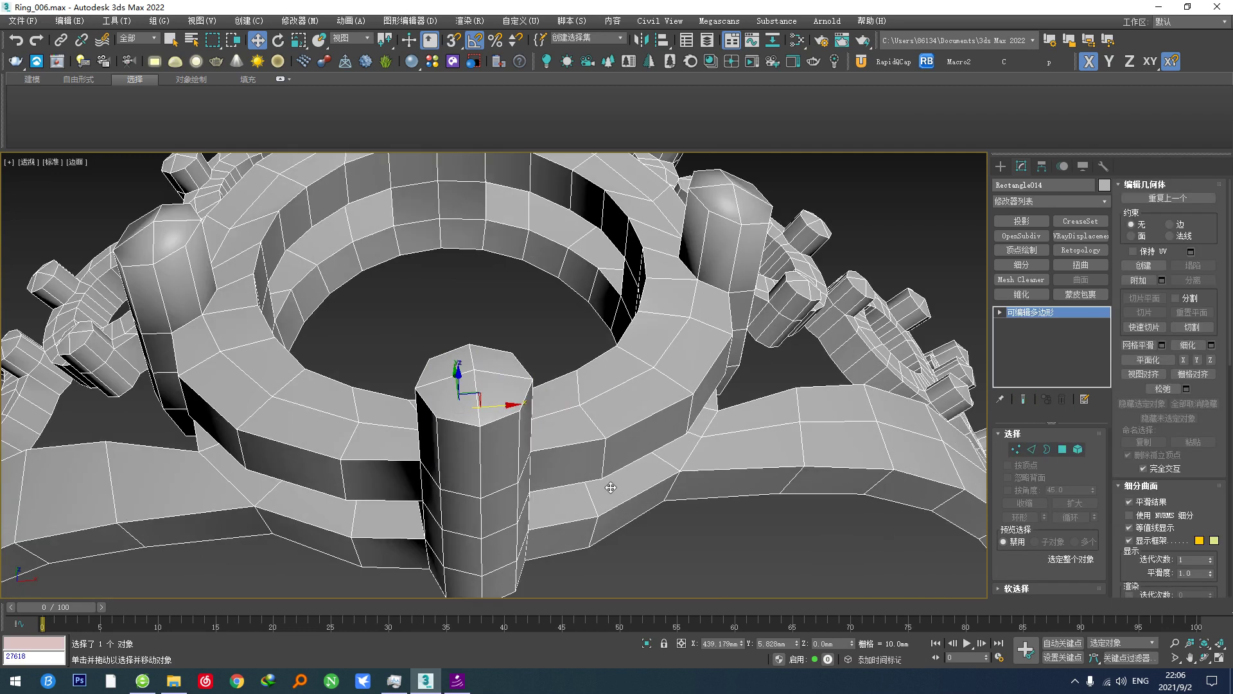
{"action": "left_click", "coordinate": [1021, 236]}
{"action": "left_click", "coordinate": [1063, 399]}
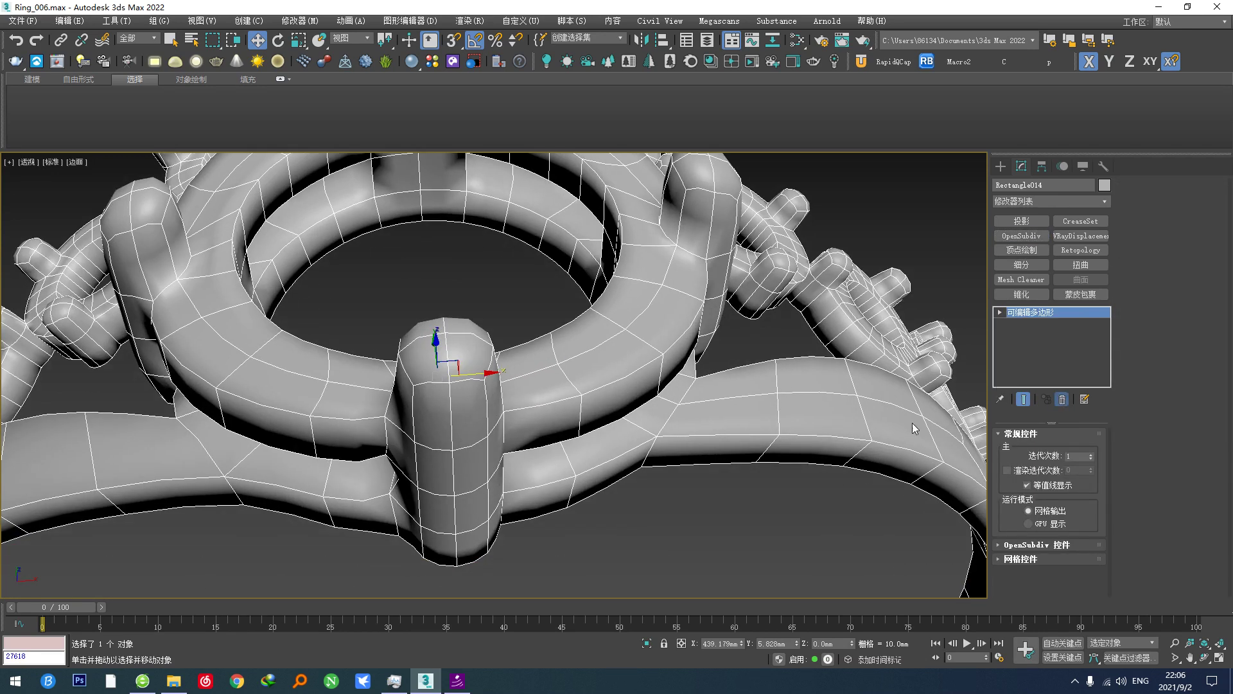
Add a Symmetry modifier to the ring and set its mirror axis to X.
{"action": "scroll", "coordinate": [672, 444], "scroll_direction": "down", "scroll_amount": 4}
{"action": "right_click", "coordinate": [683, 444]}
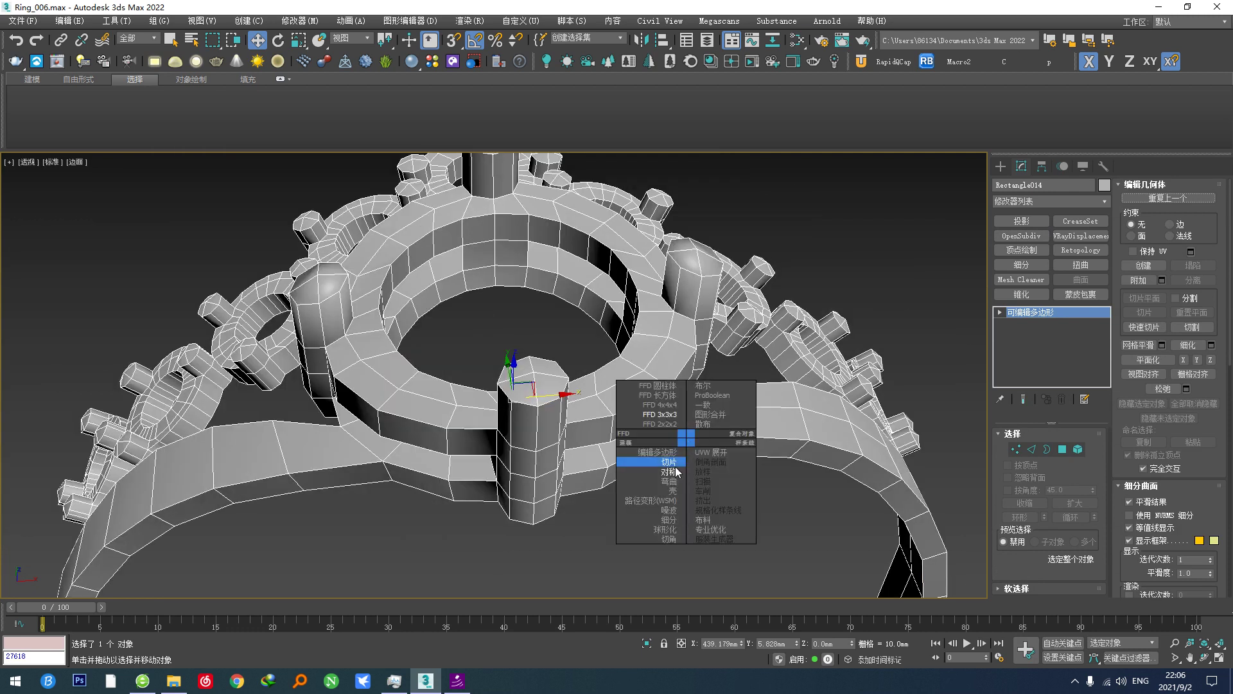
{"action": "left_click", "coordinate": [649, 472]}
{"action": "left_click", "coordinate": [1021, 473]}
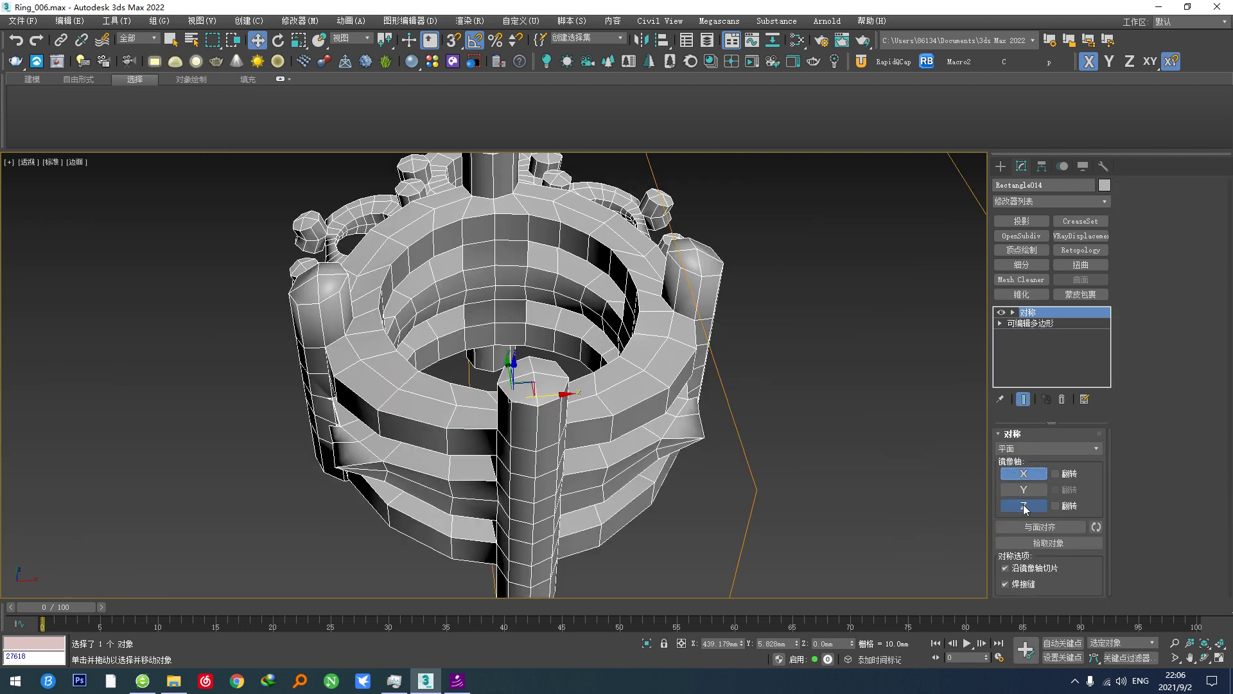
Apply TurboSmooth above the Symmetry modifier and examine the mirrored row of small rings.
{"action": "key", "text": "z"}
{"action": "middle_click_drag", "start_coordinate": [597, 500], "coordinate": [488, 205], "text": "alt"}
{"action": "scroll", "coordinate": [526, 321], "scroll_direction": "up", "scroll_amount": 5}
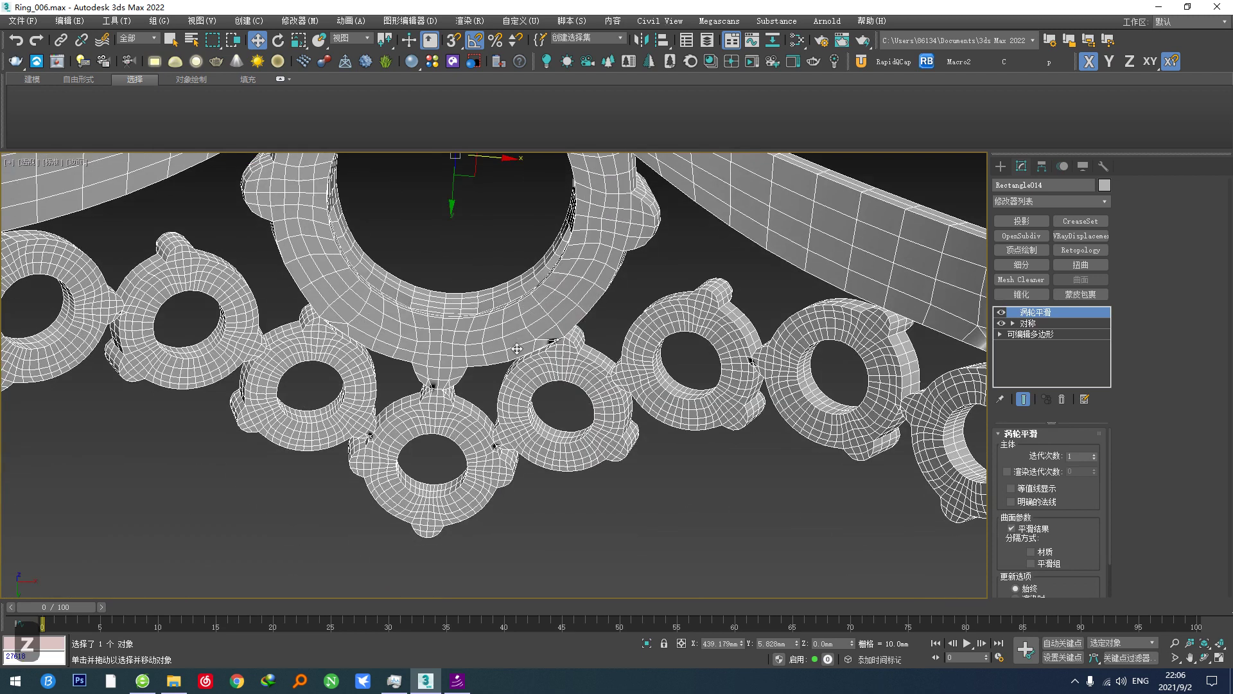
Undo the TurboSmooth on the ring and collapse its Symmetry modifier into an editable poly.
{"action": "scroll", "coordinate": [442, 405], "scroll_direction": "up", "scroll_amount": 5}
{"action": "key", "text": "ctrl+z"}
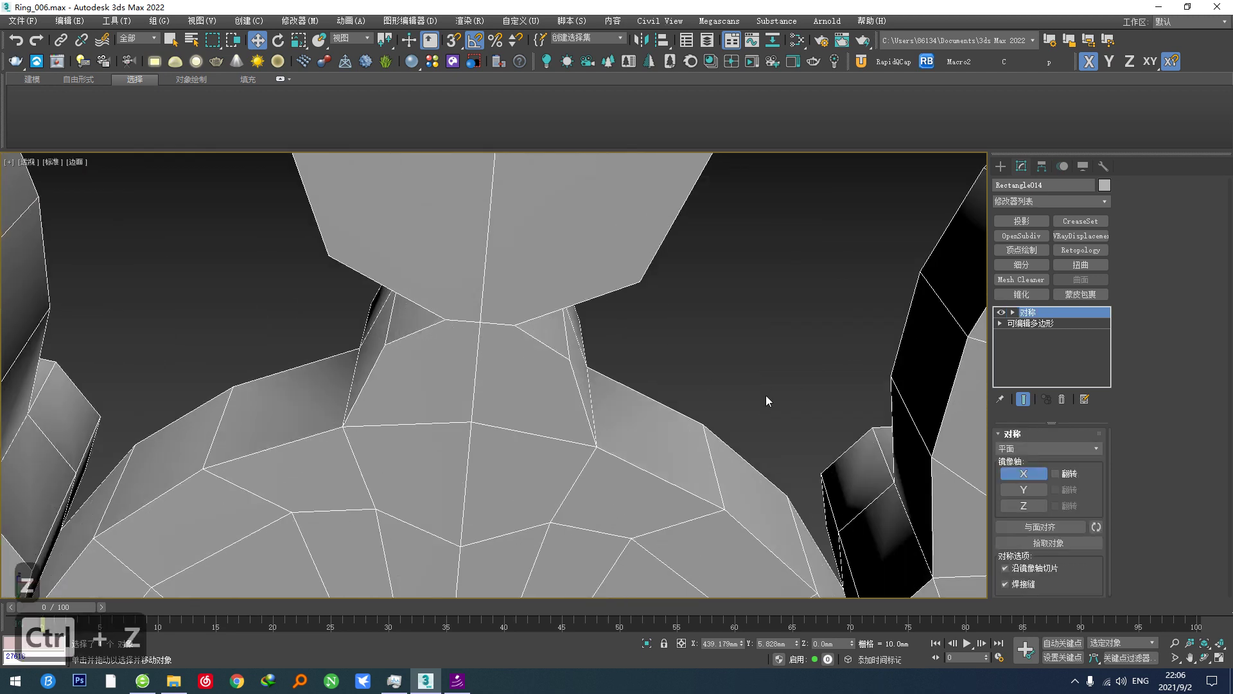
{"action": "scroll", "coordinate": [758, 395], "scroll_direction": "down", "scroll_amount": 5}
{"action": "key", "text": "F5"}
{"action": "key", "text": "z"}
{"action": "middle_click_drag", "start_coordinate": [750, 414], "coordinate": [648, 431], "text": "alt"}
{"action": "left_click", "coordinate": [38, 82]}
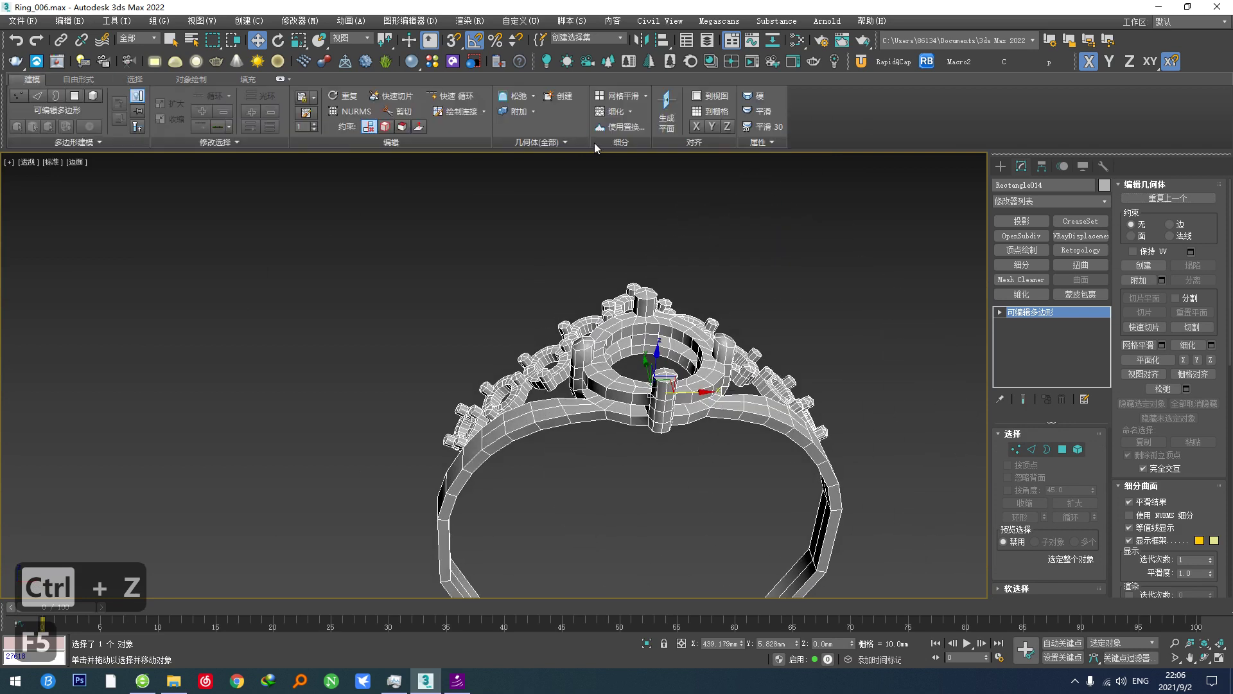
Create a low-polygon GeoSphere beside the ring in the top view, and frame it in the front view.
{"action": "scroll", "coordinate": [578, 399], "scroll_direction": "down", "scroll_amount": 3}
{"action": "key", "text": "t"}
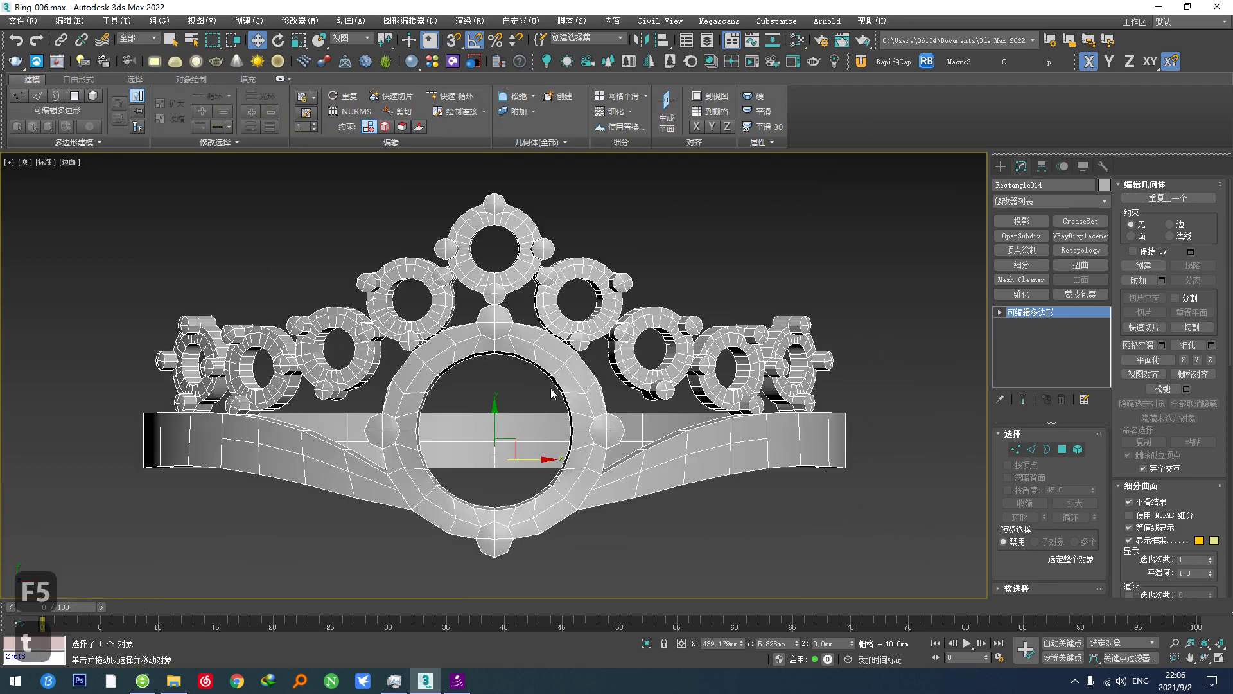
{"action": "scroll", "coordinate": [574, 405], "scroll_direction": "down", "scroll_amount": 4}
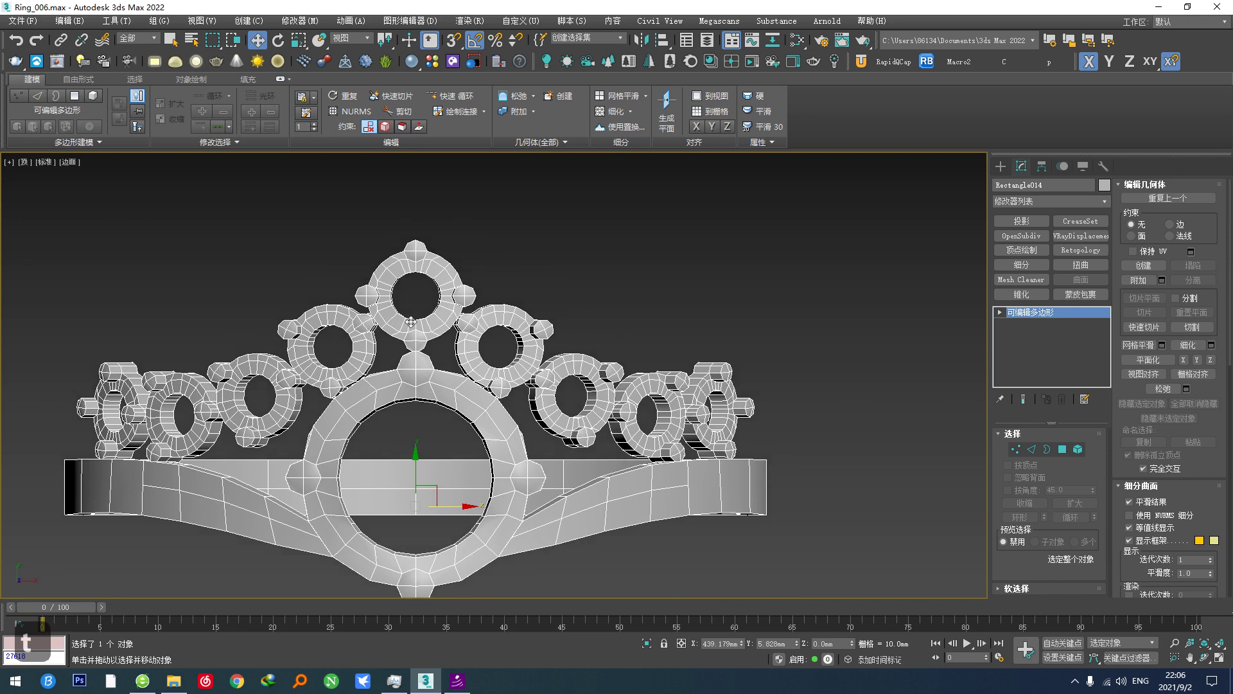
{"action": "middle_click_drag", "start_coordinate": [478, 385], "coordinate": [478, 386]}
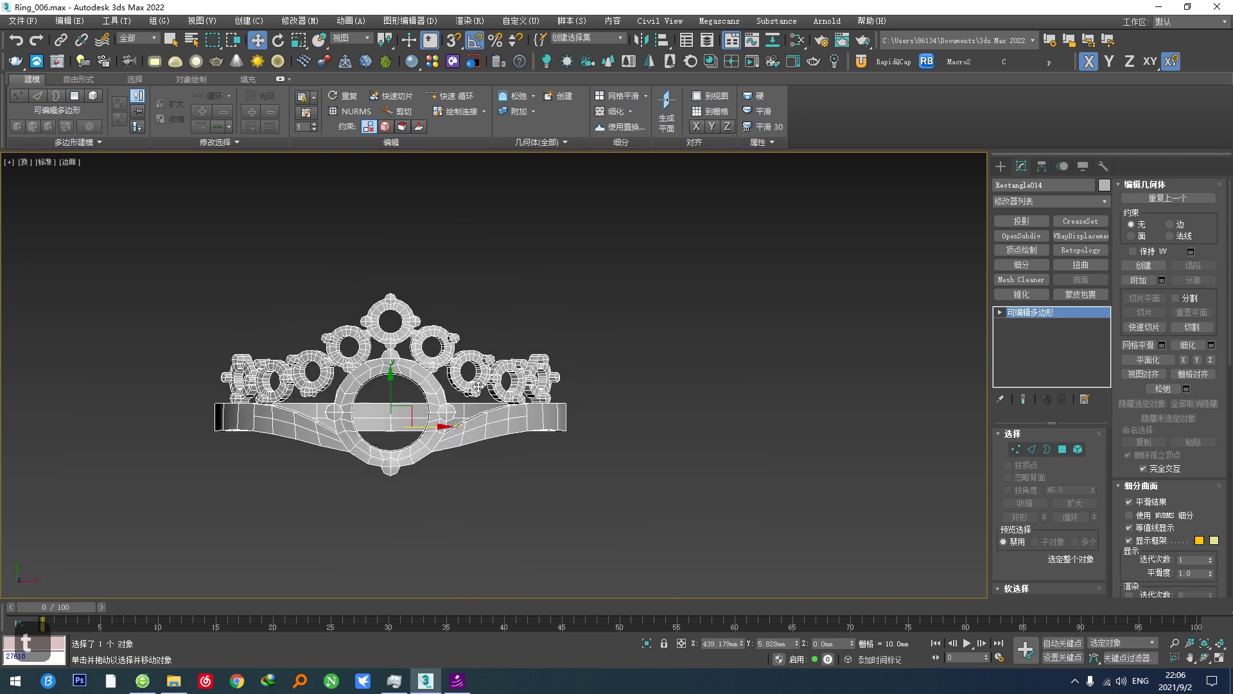
{"action": "left_click", "coordinate": [1006, 167]}
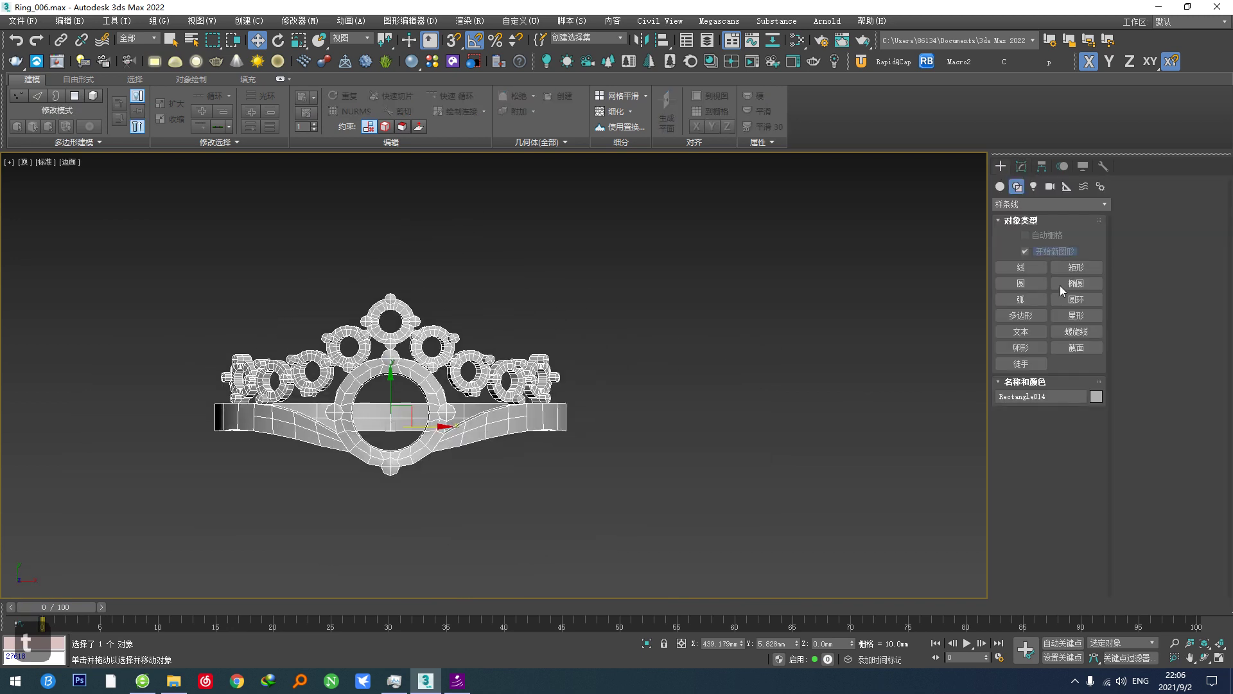
{"action": "left_click", "coordinate": [1000, 186]}
{"action": "left_click", "coordinate": [1076, 268]}
{"action": "left_click_drag", "start_coordinate": [722, 397], "coordinate": [791, 418]}
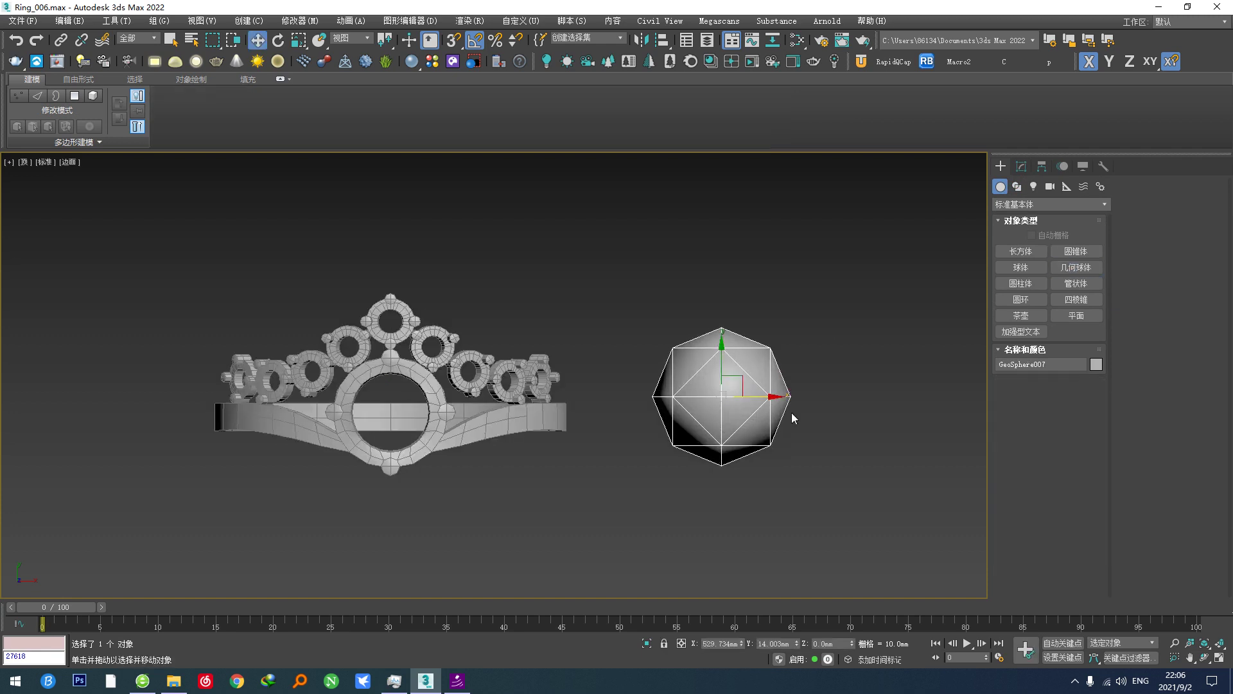
{"action": "key", "text": "z"}
{"action": "key", "text": "f"}
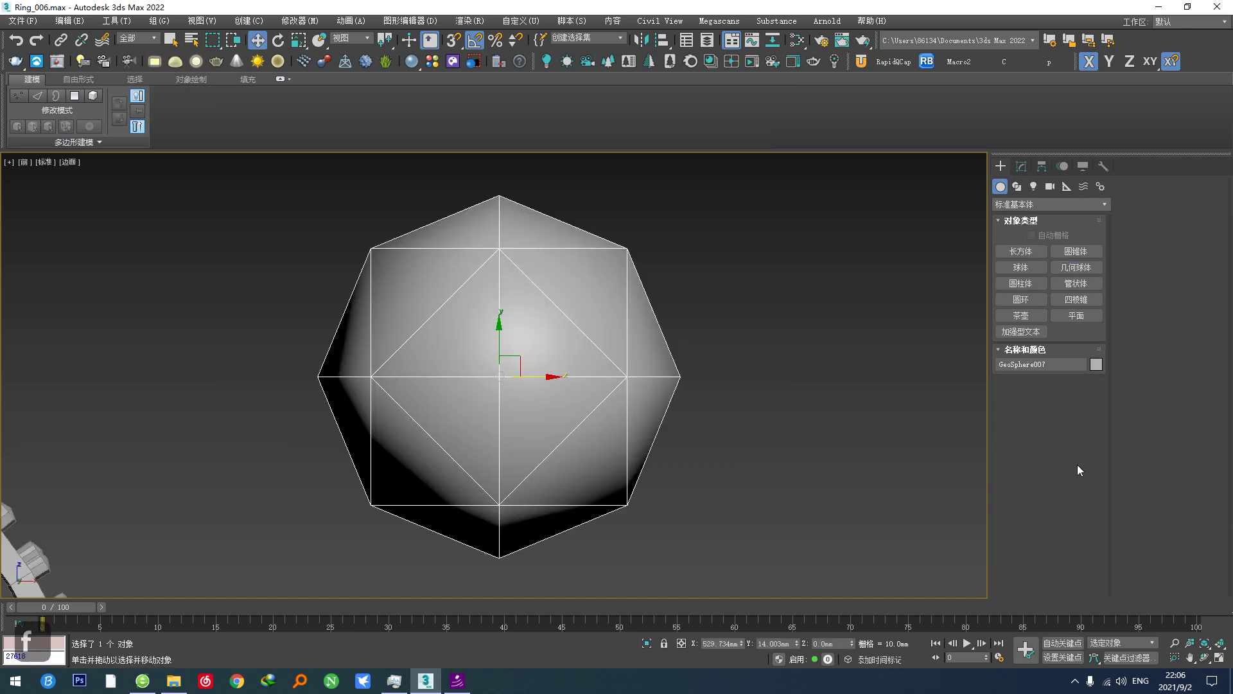
Convert the GeoSphere to an editable poly and collapse its lower vertices into a single bottom point.
{"action": "left_click", "coordinate": [1022, 166]}
{"action": "key", "text": "F5"}
{"action": "key", "text": "1"}
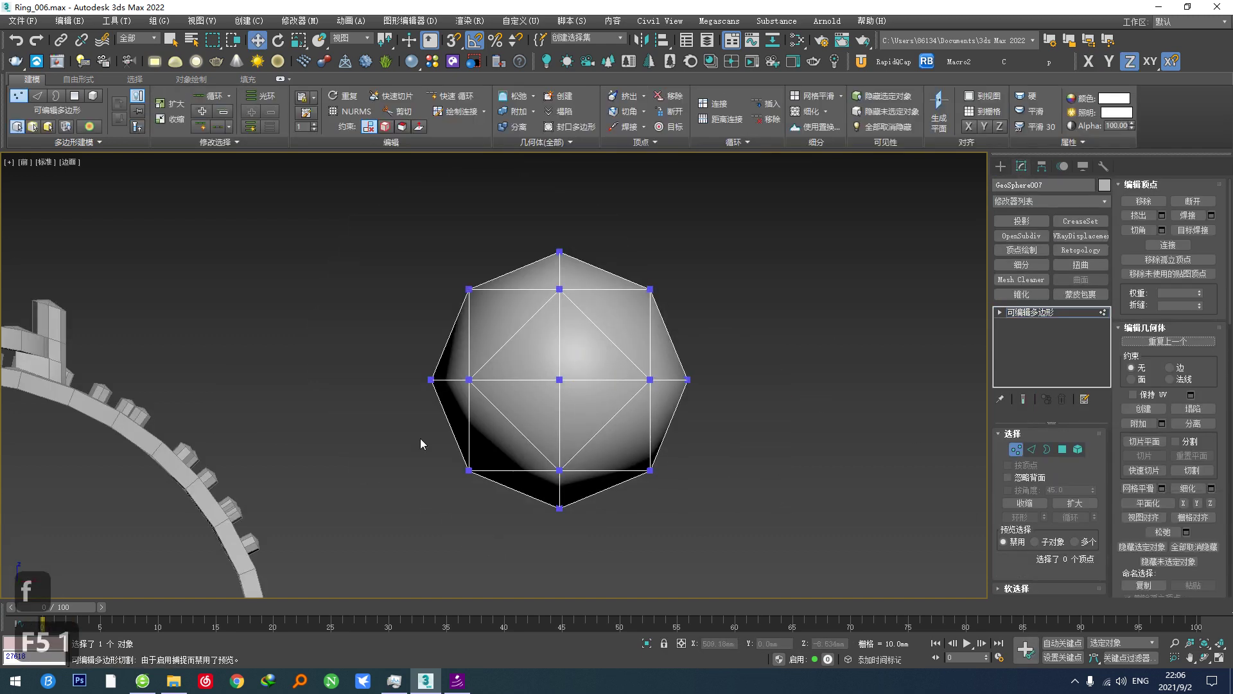
{"action": "left_click_drag", "start_coordinate": [420, 439], "coordinate": [700, 537]}
{"action": "middle_click_drag", "start_coordinate": [566, 496], "coordinate": [565, 489]}
{"action": "key", "text": "alt+f"}
Raise the sphere's bottom point to make the lower half shallower, comparing its shape with the ring setting.
{"action": "left_click_drag", "start_coordinate": [558, 426], "coordinate": [557, 412]}
{"action": "scroll", "coordinate": [502, 426], "scroll_direction": "down", "scroll_amount": 5}
{"action": "scroll", "coordinate": [376, 366], "scroll_direction": "up", "scroll_amount": 4}
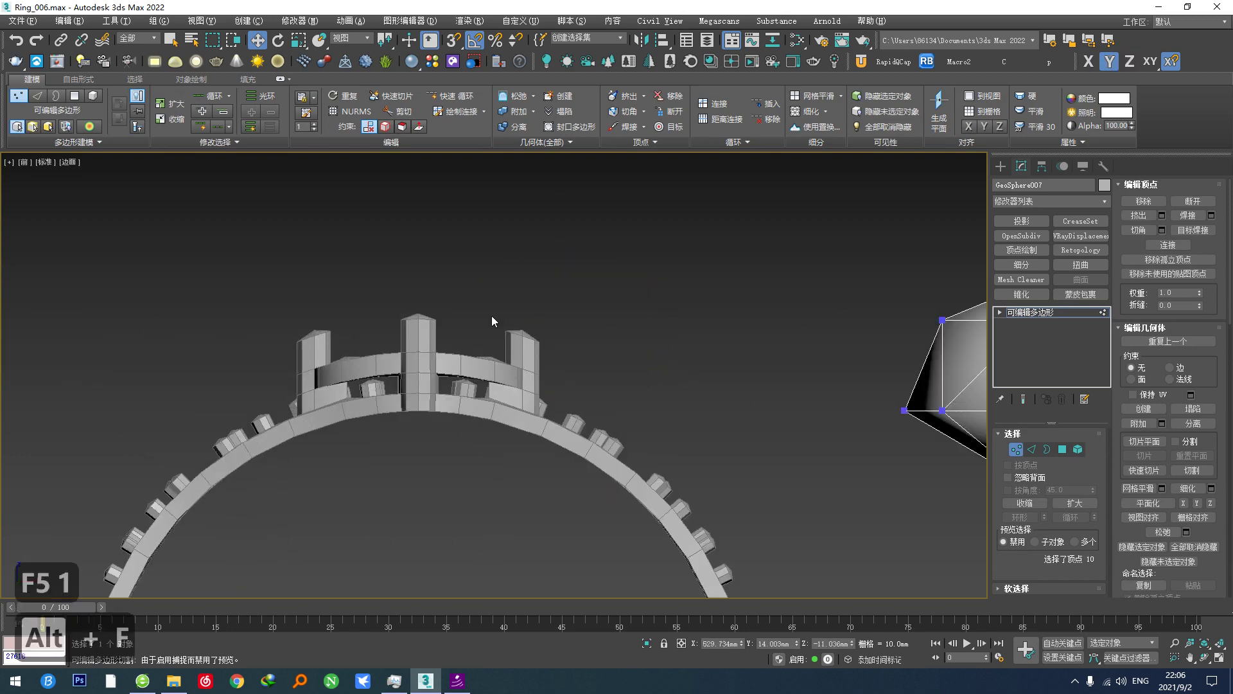
{"action": "scroll", "coordinate": [554, 406], "scroll_direction": "down", "scroll_amount": 4}
{"action": "middle_click_drag", "start_coordinate": [789, 430], "coordinate": [556, 452]}
{"action": "scroll", "coordinate": [557, 452], "scroll_direction": "up", "scroll_amount": 4}
{"action": "left_click_drag", "start_coordinate": [564, 453], "coordinate": [564, 439]}
Flatten the sphere's upper vertices into a shallow crown and pull the bottom point down to form a gem profile.
{"action": "left_click_drag", "start_coordinate": [669, 276], "coordinate": [392, 354]}
{"action": "left_click_drag", "start_coordinate": [562, 274], "coordinate": [534, 371]}
{"action": "left_click_drag", "start_coordinate": [564, 322], "coordinate": [563, 332]}
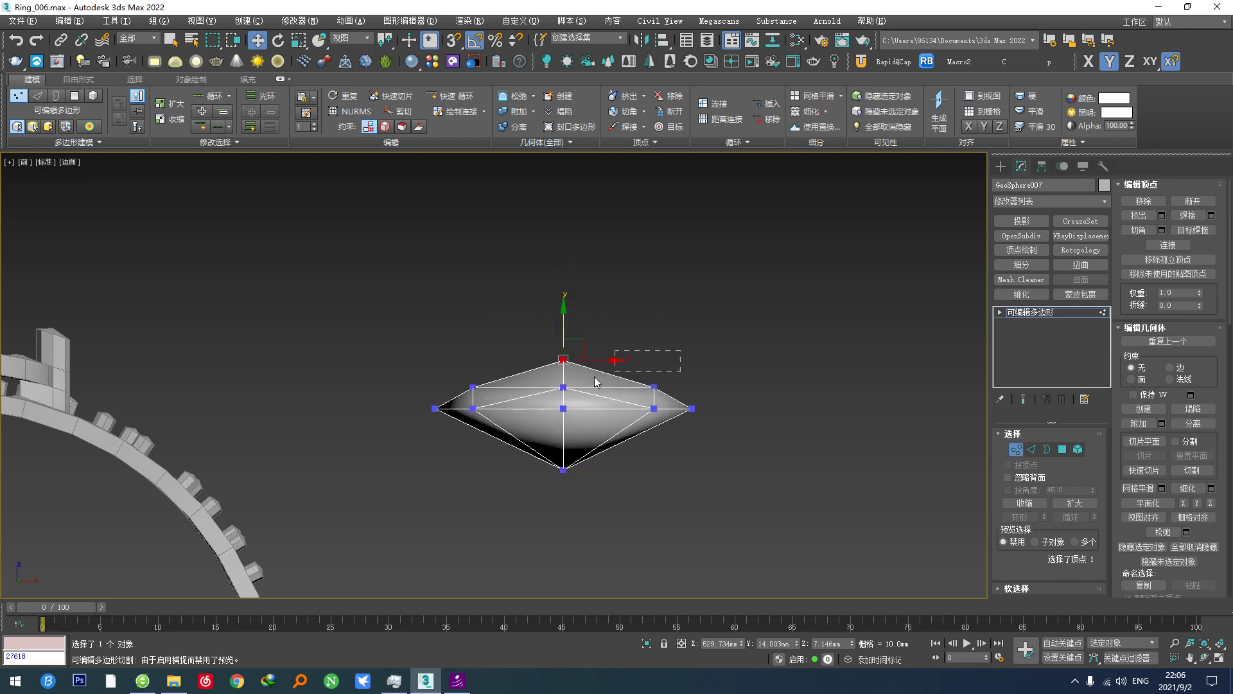
{"action": "left_click_drag", "start_coordinate": [460, 394], "coordinate": [460, 394]}
{"action": "left_click_drag", "start_coordinate": [563, 381], "coordinate": [564, 368]}
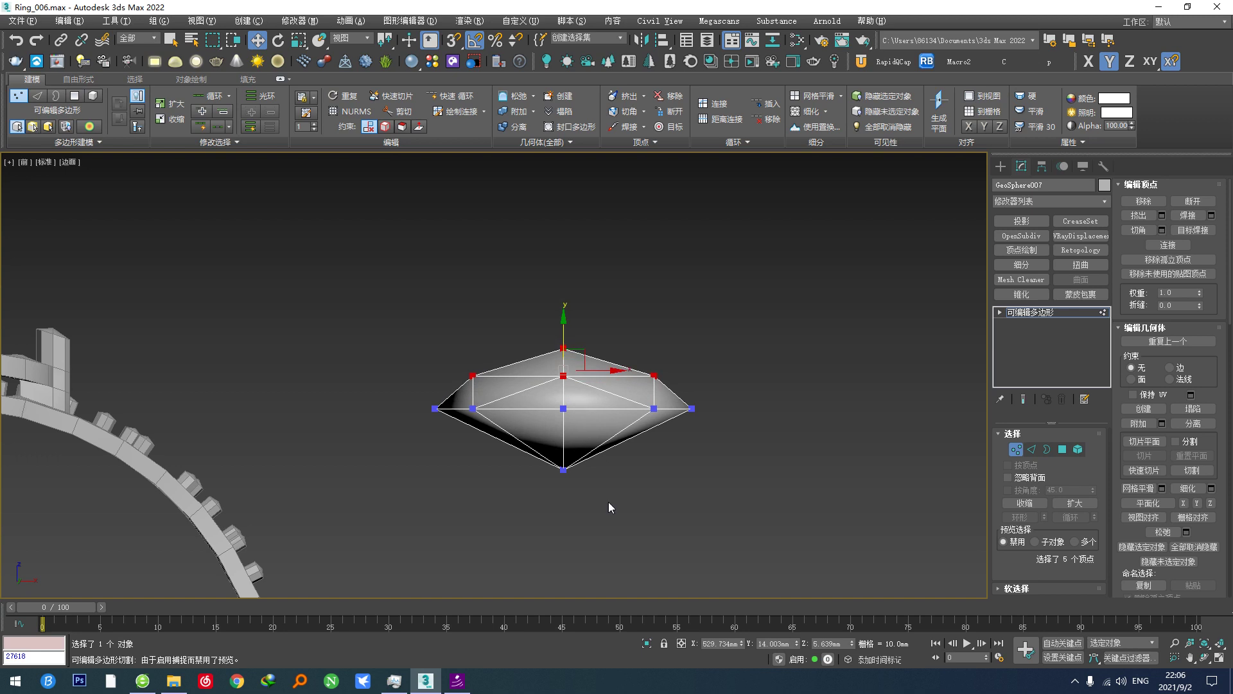
{"action": "left_click_drag", "start_coordinate": [537, 504], "coordinate": [563, 466]}
Generate a faceted topology pattern over the gem mesh.
{"action": "left_click", "coordinate": [78, 141]}
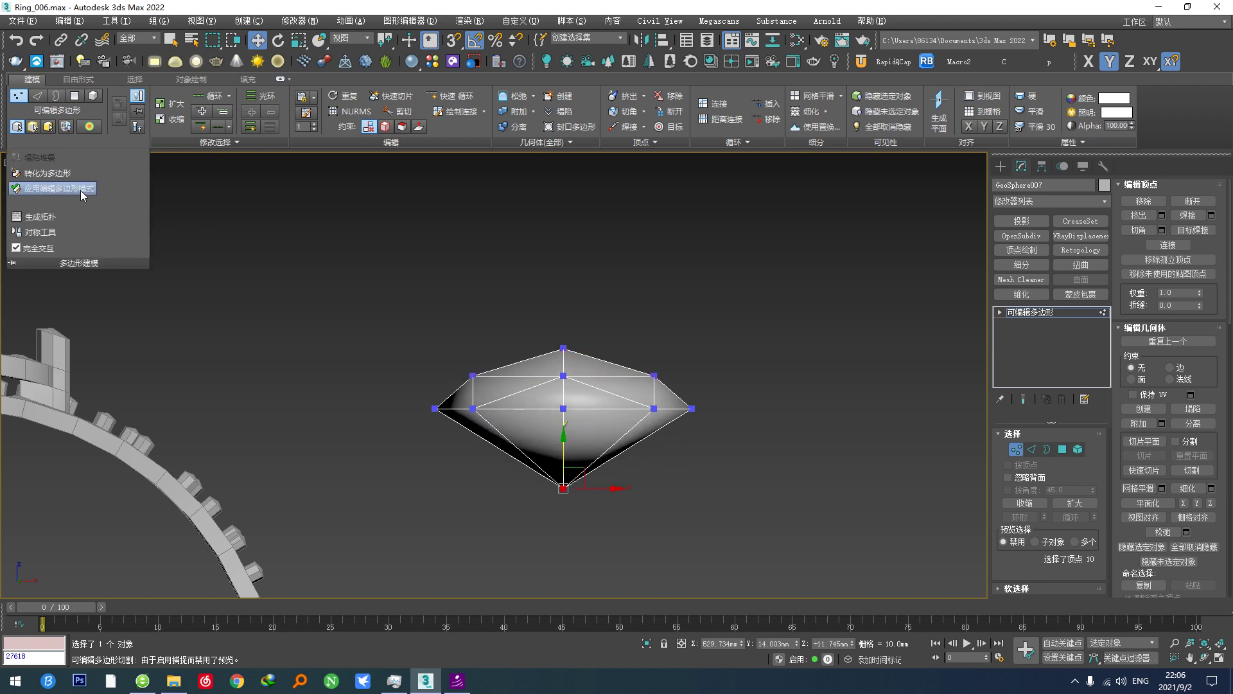
{"action": "left_click", "coordinate": [50, 217]}
{"action": "left_click", "coordinate": [210, 405]}
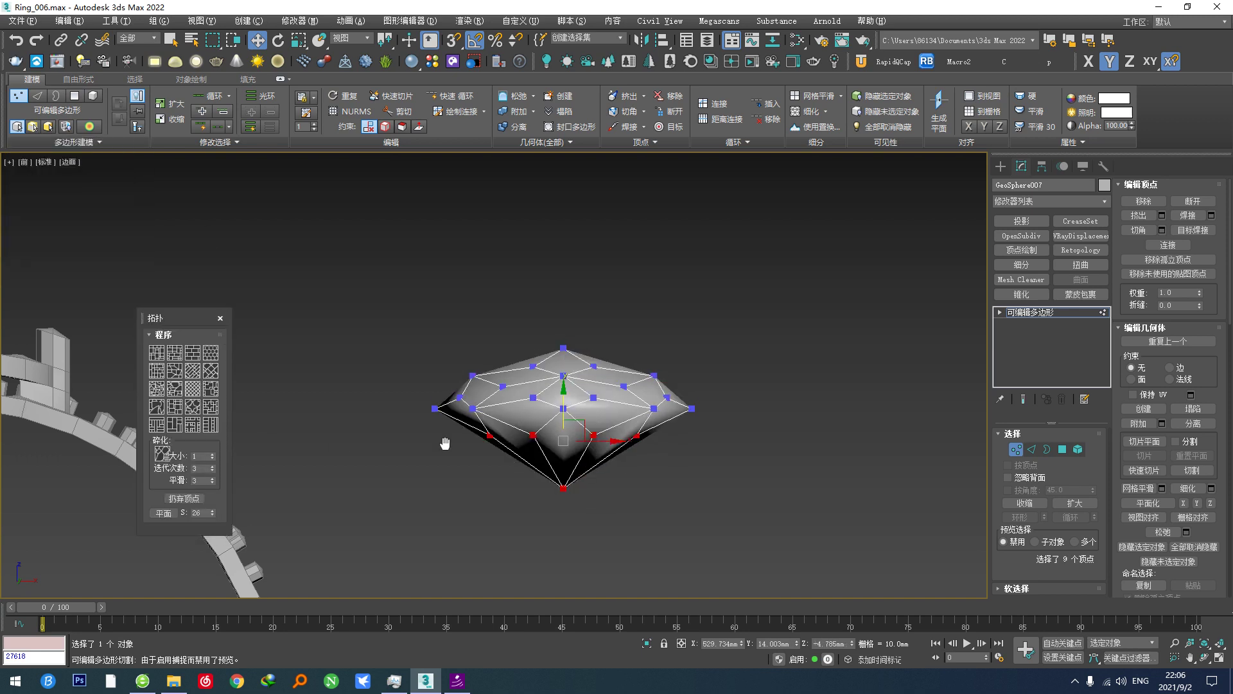
Select the edges of the gem's lower half, from girdle to tip, and set their crease to 1.0.
{"action": "middle_click_drag", "start_coordinate": [444, 443], "coordinate": [445, 436]}
{"action": "left_click_drag", "start_coordinate": [722, 417], "coordinate": [719, 418]}
{"action": "scroll", "coordinate": [669, 425], "scroll_direction": "up", "scroll_amount": 3}
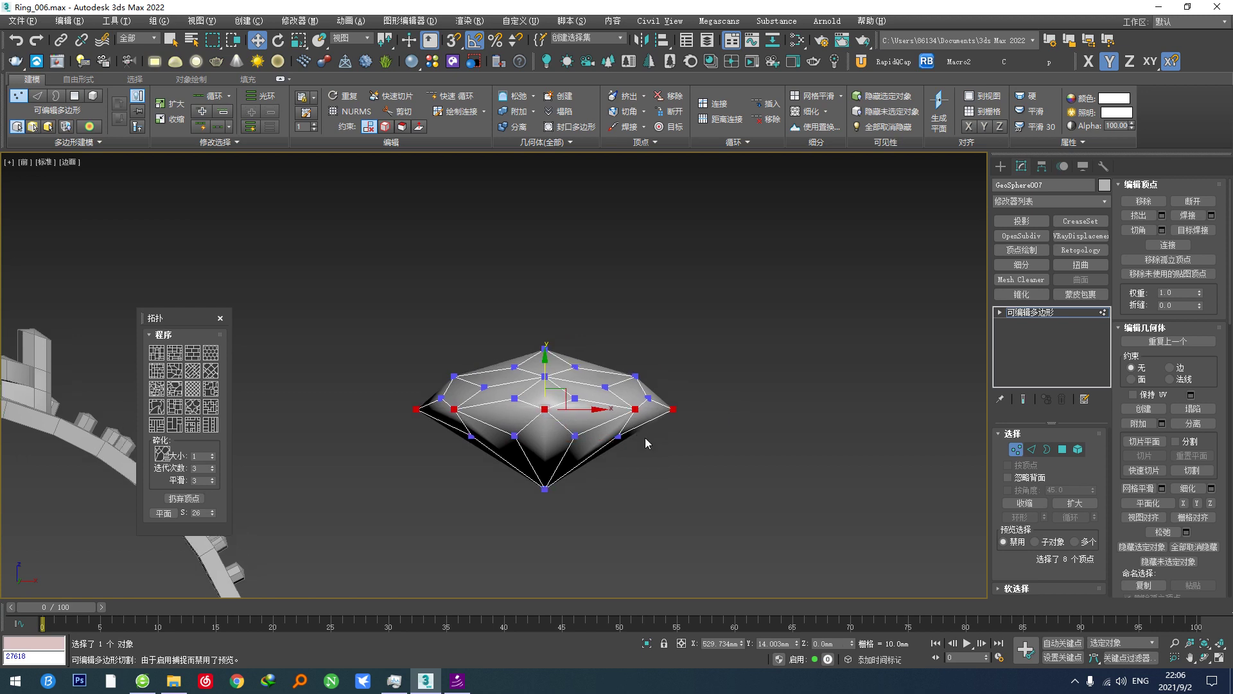
{"action": "left_click", "coordinate": [1032, 449]}
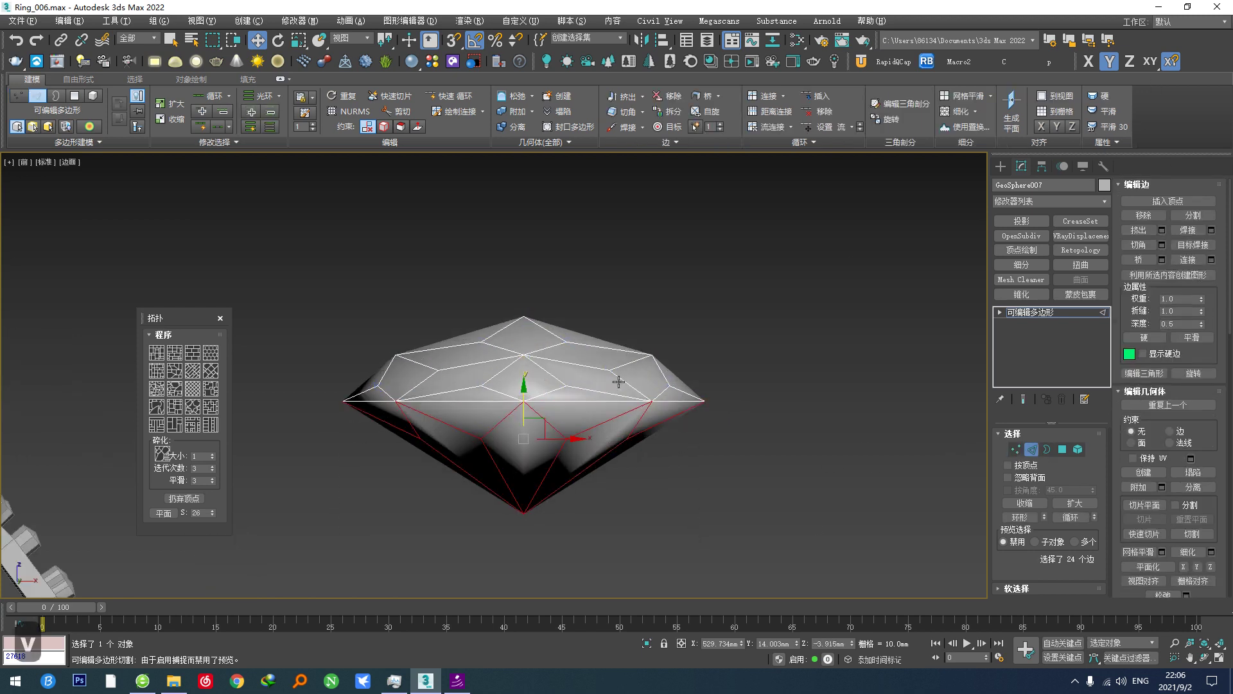
{"action": "scroll", "coordinate": [488, 448], "scroll_direction": "up", "scroll_amount": 2}
{"action": "left_click", "coordinate": [1032, 449]}
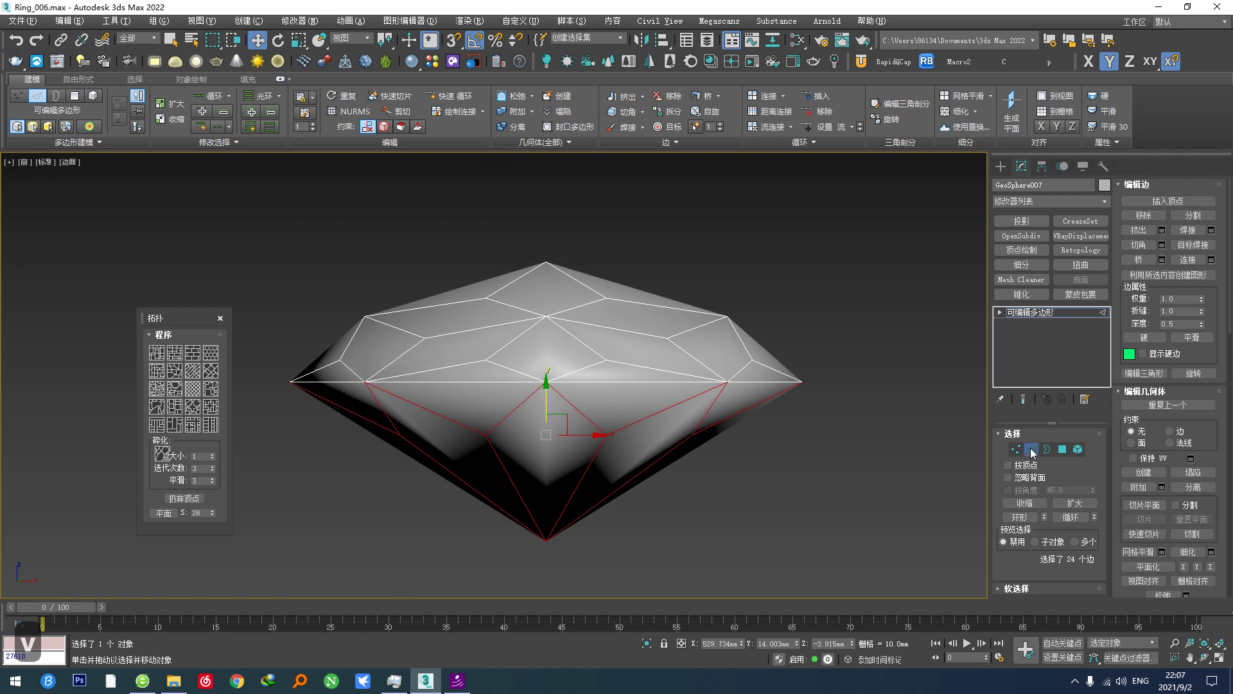
Try OpenSubdiv on the gem, collapse it to an editable poly, and harden its edges.
{"action": "left_click", "coordinate": [1022, 236]}
{"action": "scroll", "coordinate": [605, 480], "scroll_direction": "down", "scroll_amount": 2}
{"action": "middle_click_drag", "start_coordinate": [606, 480], "coordinate": [609, 518], "text": "alt"}
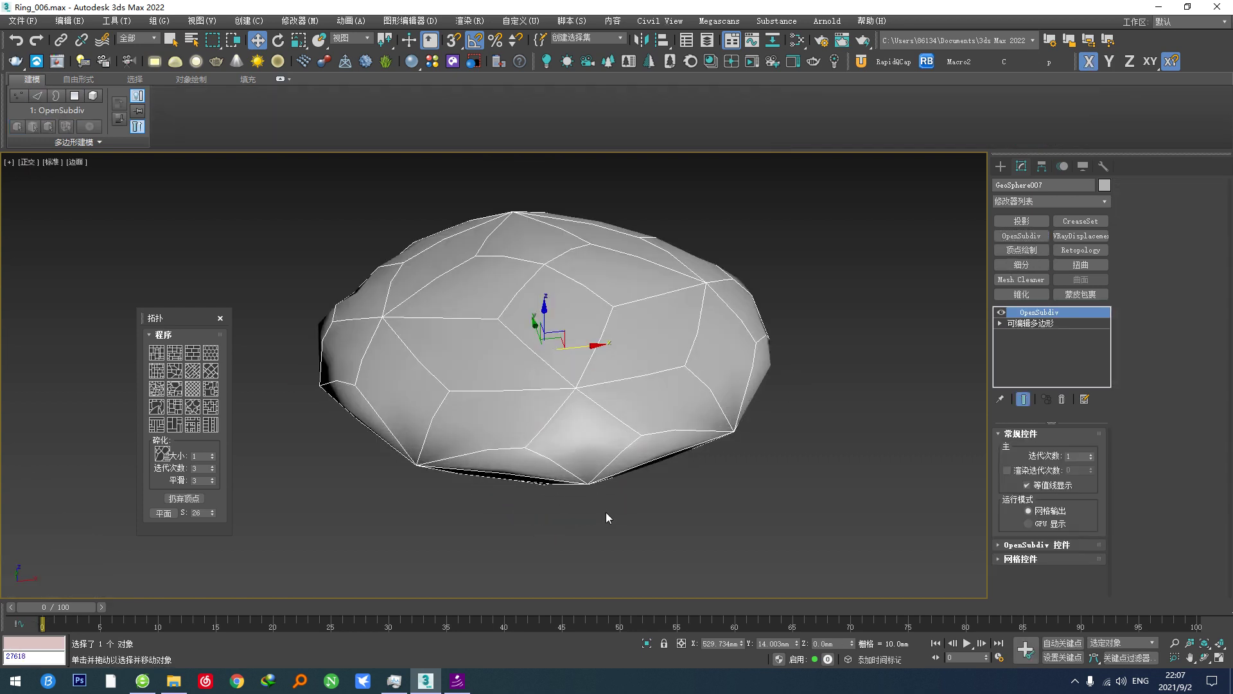
{"action": "key", "text": "F5"}
{"action": "key", "text": "f"}
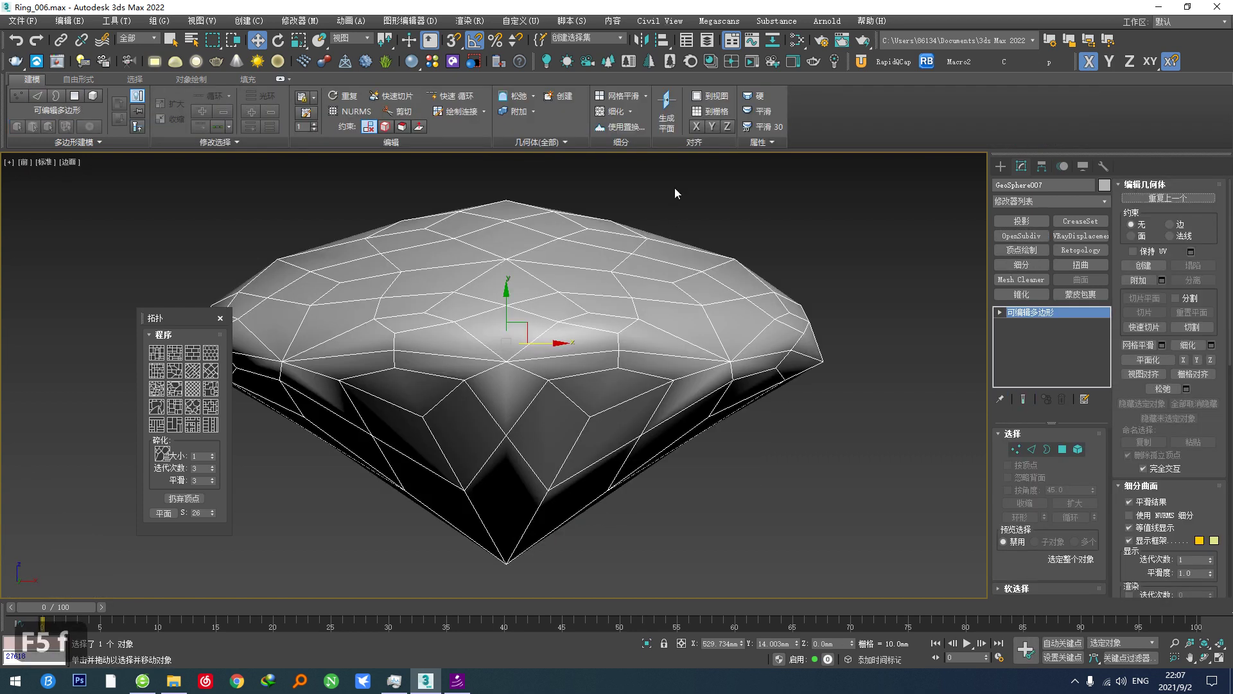
{"action": "left_click", "coordinate": [758, 96]}
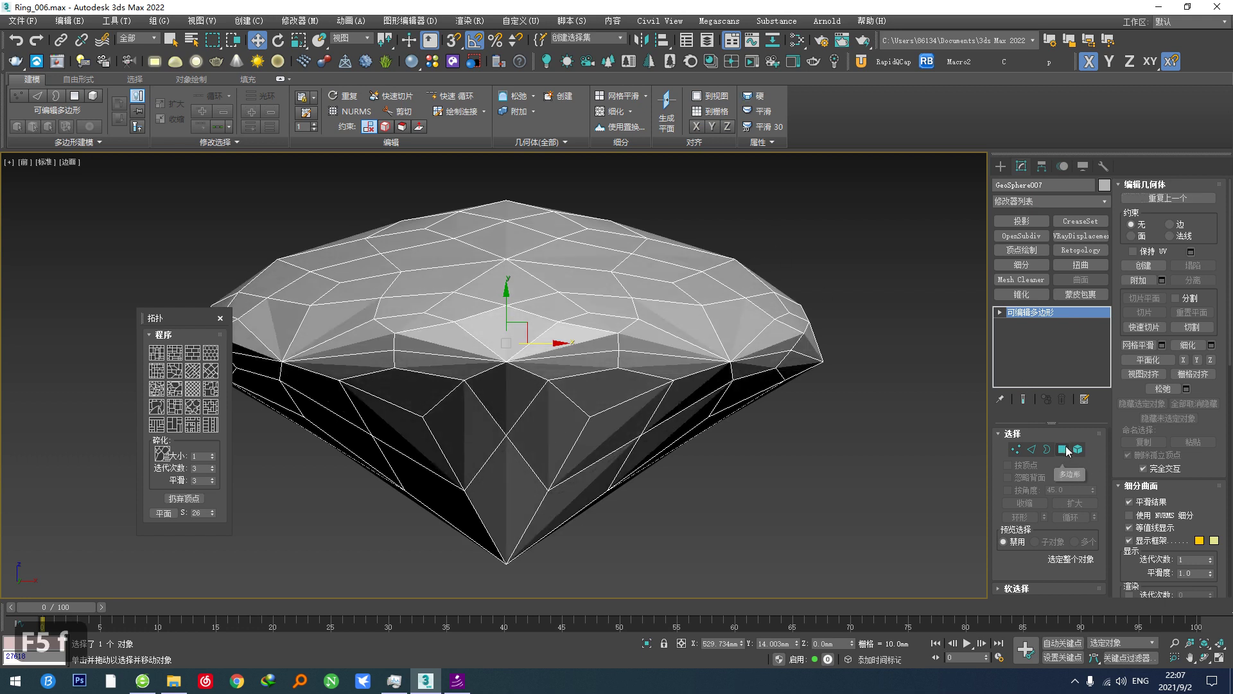
Undo the gem's edge hardening, collapse and OpenSubdiv.
{"action": "left_click", "coordinate": [1063, 450]}
{"action": "key", "text": "ctrl+z"}
{"action": "key", "text": "ctrl+z"}
{"action": "key", "text": "ctrl+z"}
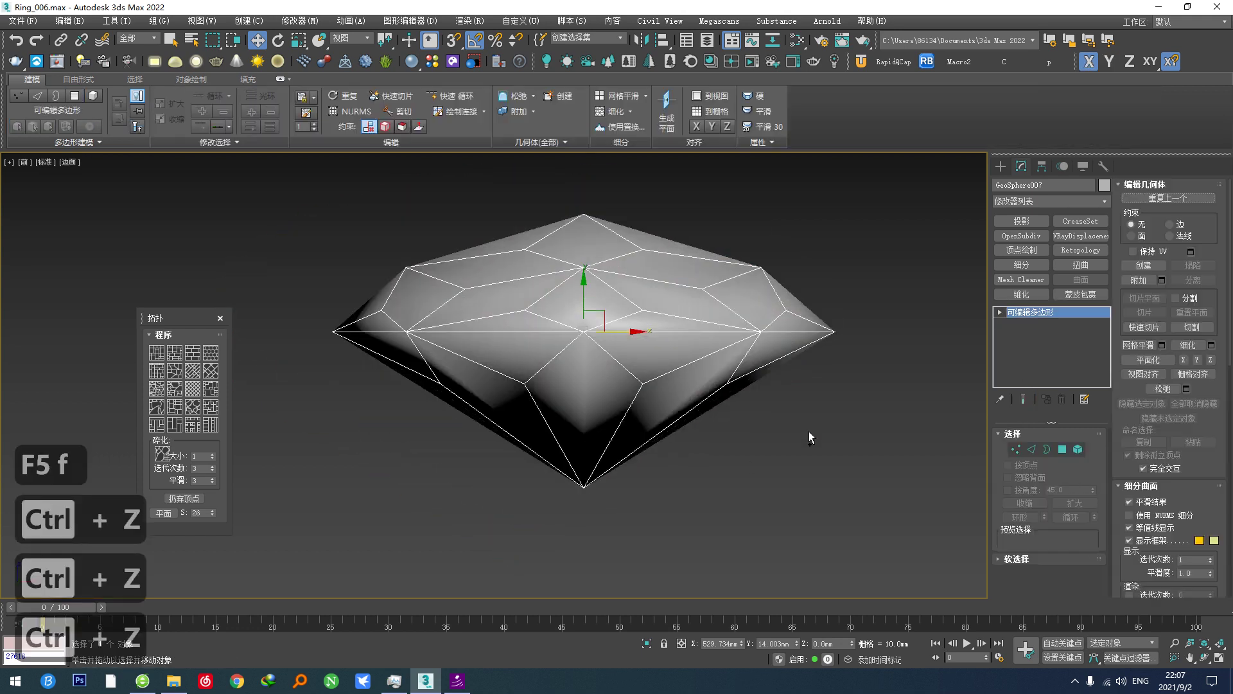
Extrude the gem's crown polygons straight upward to form a vertical girdle band around its widest part.
{"action": "left_click", "coordinate": [1063, 449]}
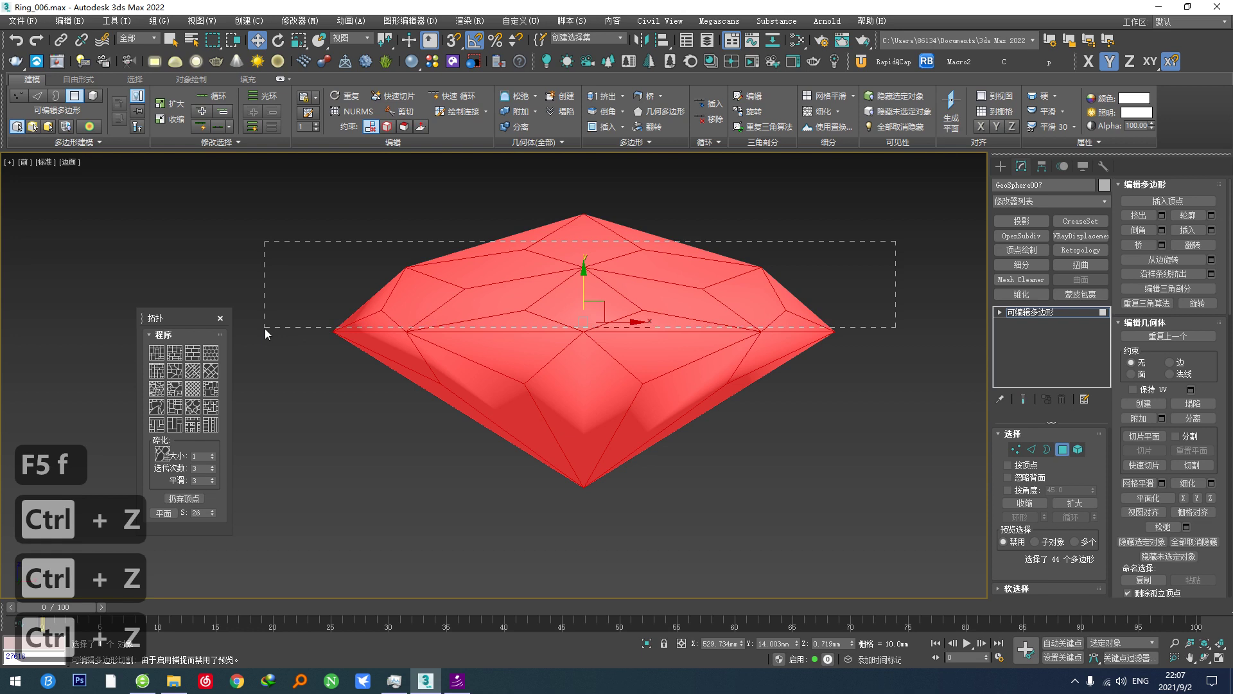
{"action": "left_click_drag", "start_coordinate": [267, 333], "coordinate": [266, 332]}
{"action": "left_click_drag", "start_coordinate": [581, 267], "coordinate": [582, 235]}
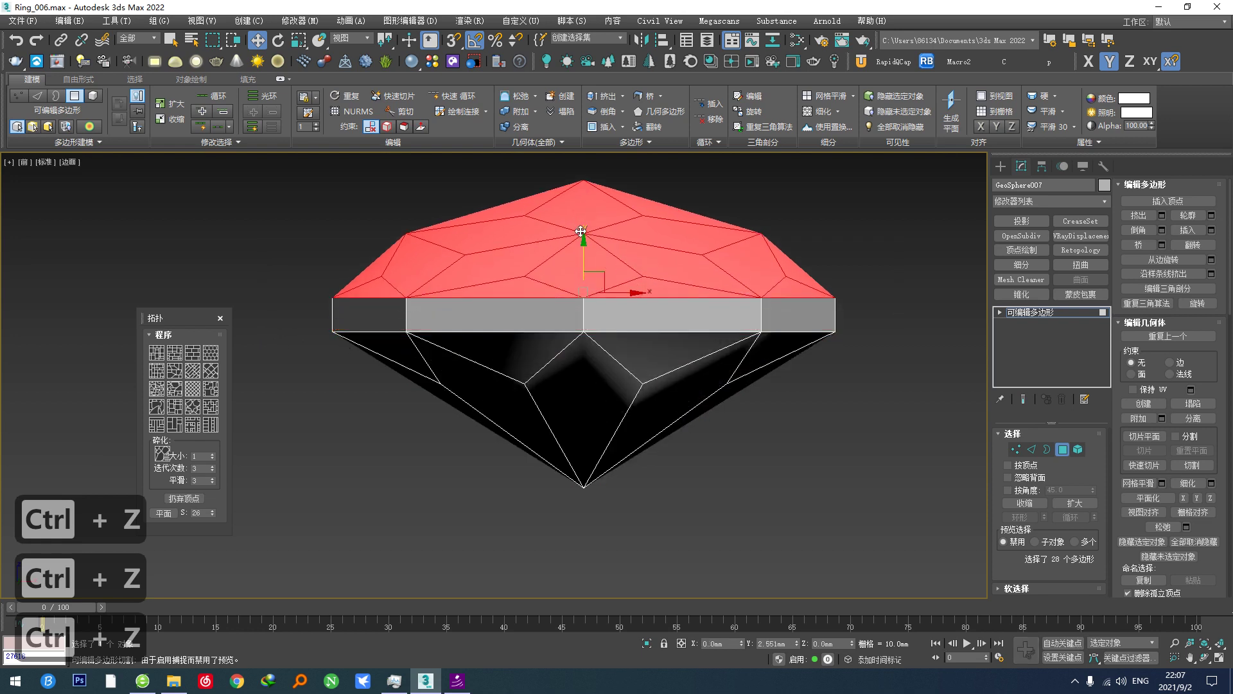
{"action": "left_click", "coordinate": [1064, 449]}
Apply OpenSubdiv with 1 iteration to the gem, collapse it to an editable poly, and harden its edges.
{"action": "left_click", "coordinate": [1022, 236]}
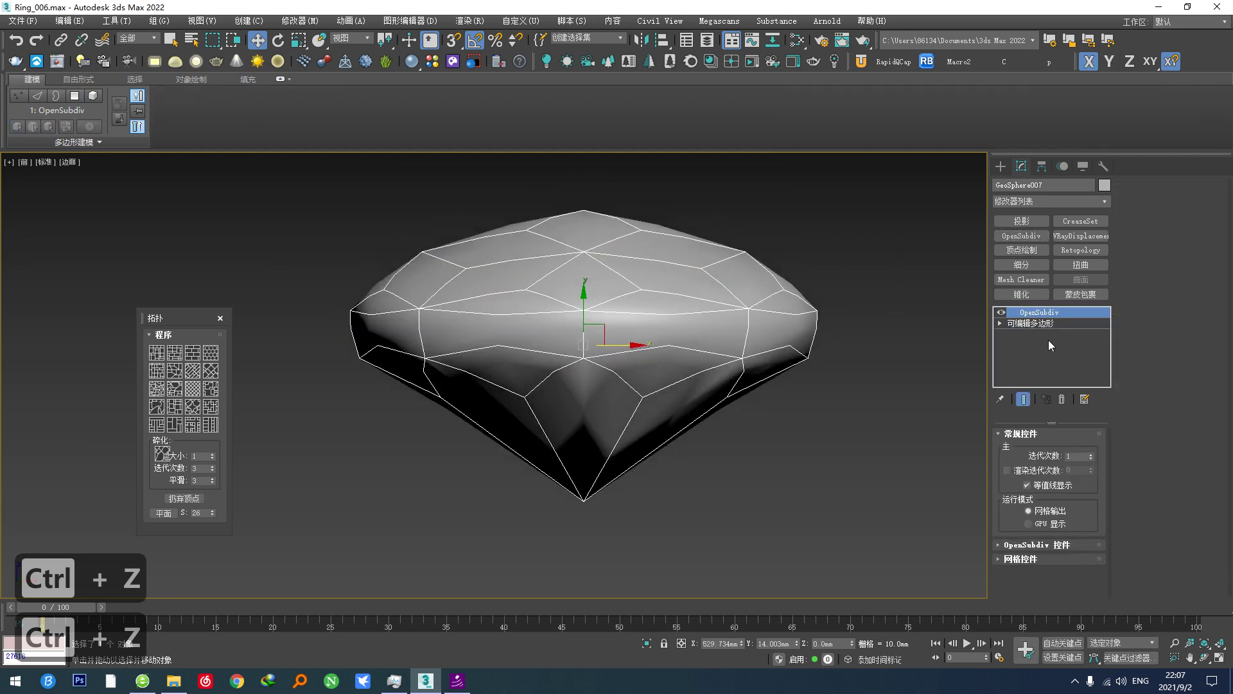
{"action": "key", "text": "F5"}
{"action": "left_click", "coordinate": [755, 99]}
Align the gem to the ring centre-to-centre in X and Y position, and raise it into the centre setting.
{"action": "scroll", "coordinate": [754, 259], "scroll_direction": "down", "scroll_amount": 5}
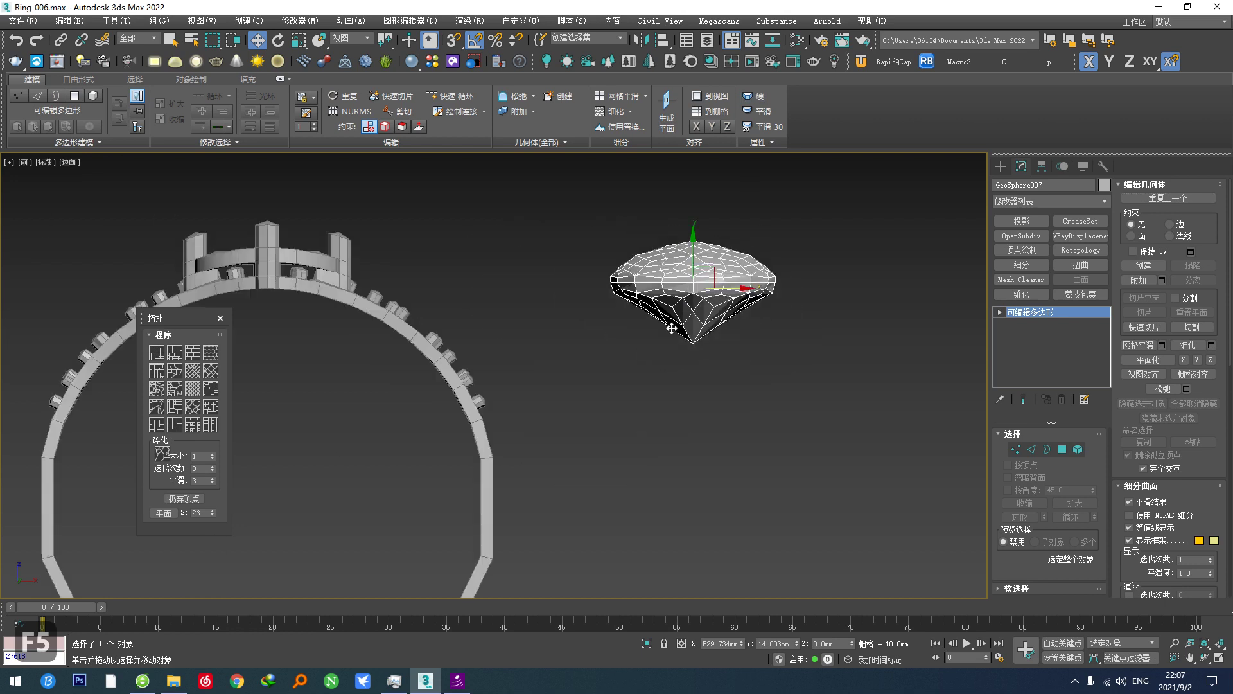
{"action": "middle_click_drag", "start_coordinate": [694, 325], "coordinate": [804, 347]}
{"action": "key", "text": "shift+4"}
{"action": "left_click", "coordinate": [384, 278]}
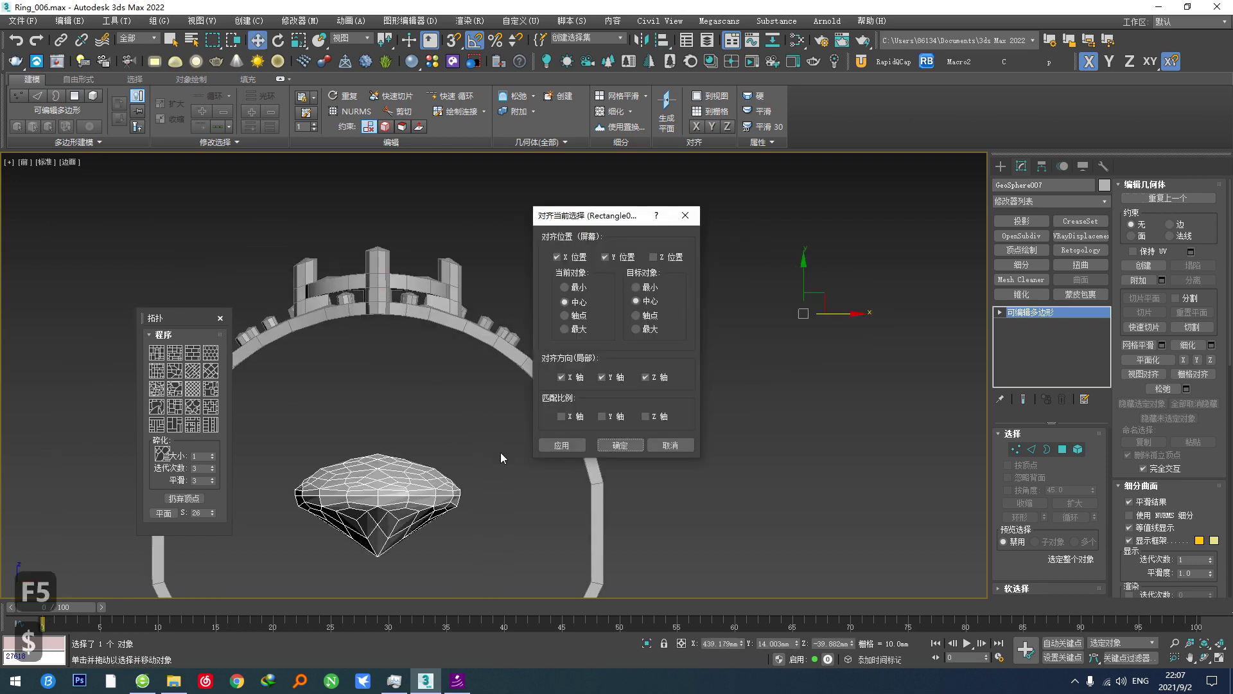
{"action": "left_click", "coordinate": [619, 445]}
{"action": "left_click_drag", "start_coordinate": [386, 464], "coordinate": [412, 292]}
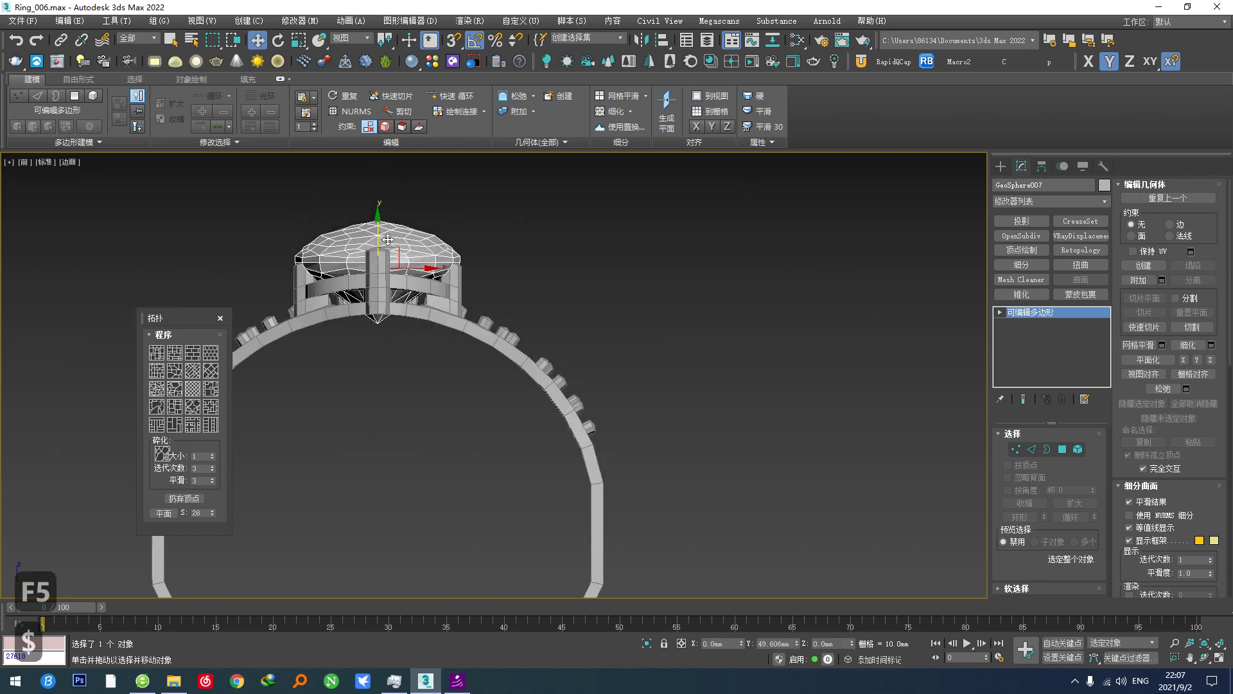
Scale the gem element down in the top view and move it to the centre of the round setting.
{"action": "scroll", "coordinate": [411, 292], "scroll_direction": "down", "scroll_amount": 2}
{"action": "key", "text": "t"}
{"action": "scroll", "coordinate": [443, 433], "scroll_direction": "up", "scroll_amount": 3}
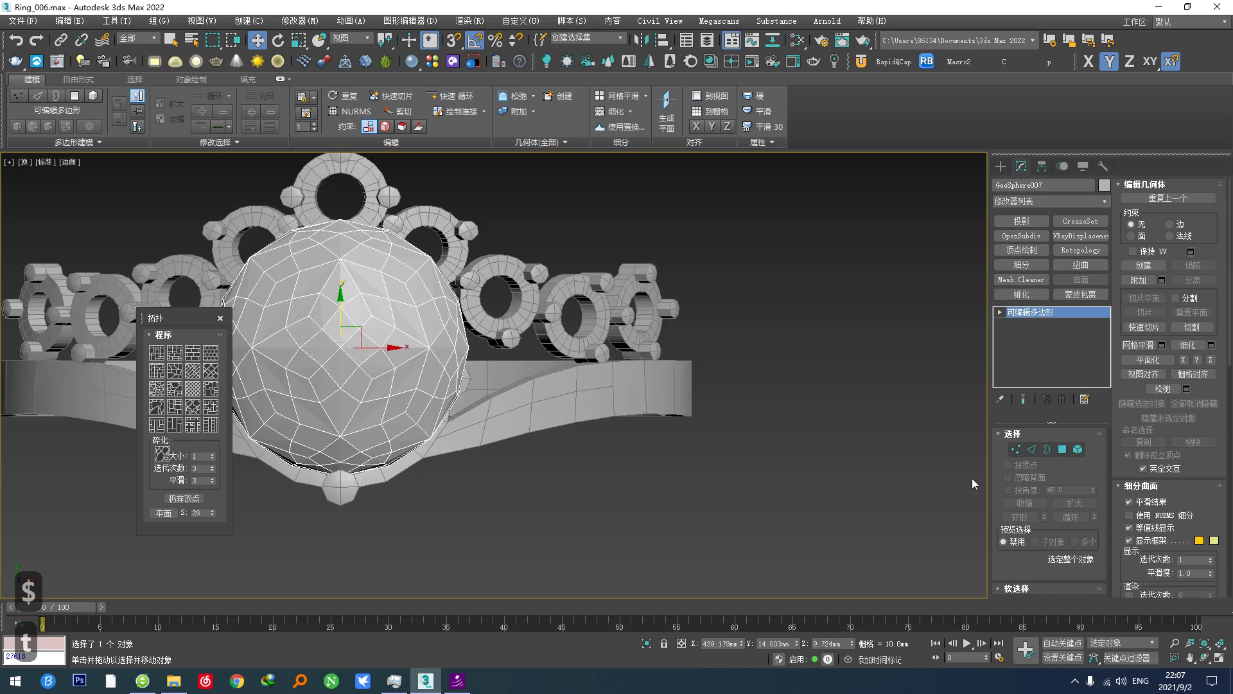
{"action": "left_click", "coordinate": [1078, 450]}
{"action": "key", "text": "z"}
{"action": "key", "text": "r"}
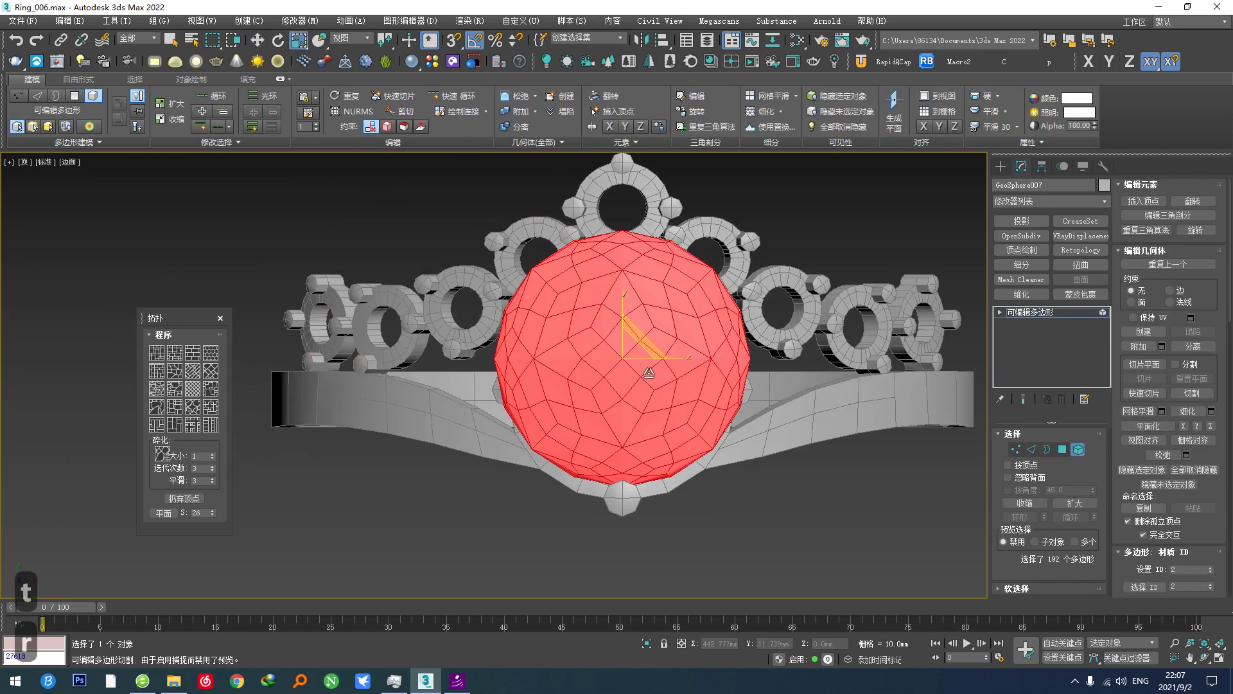
{"action": "left_click_drag", "start_coordinate": [635, 346], "coordinate": [630, 379]}
{"action": "middle_click_drag", "start_coordinate": [622, 332], "coordinate": [622, 360]}
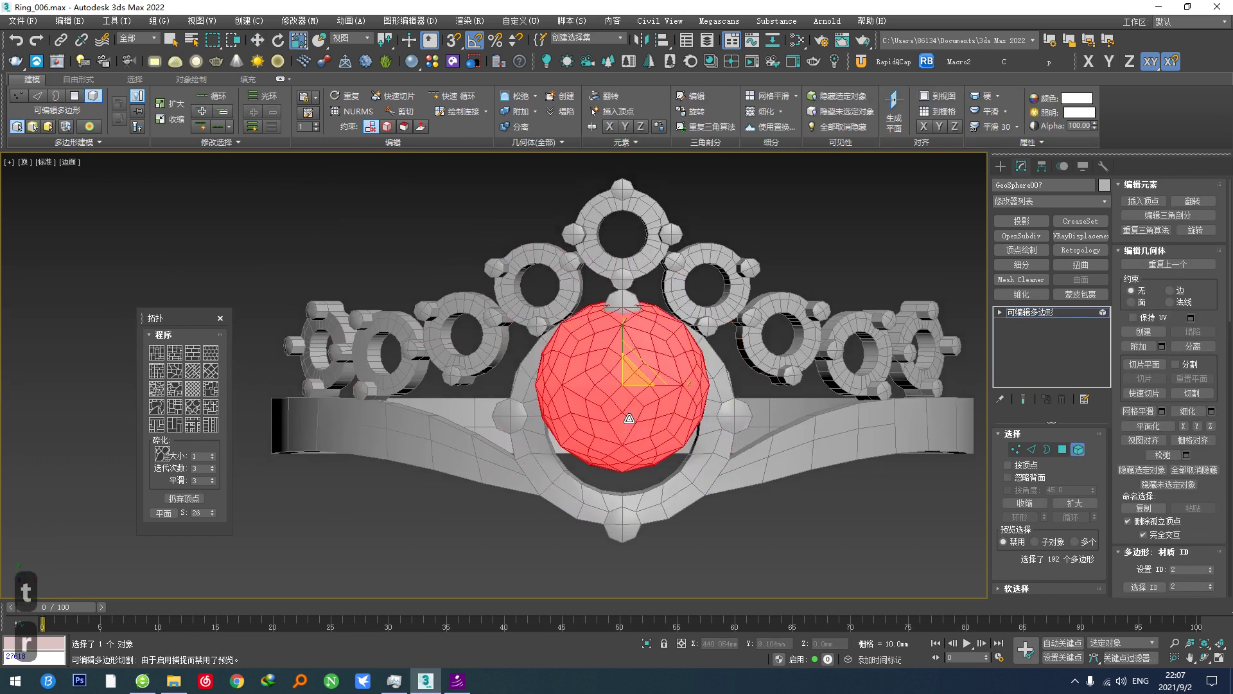
{"action": "key", "text": "w"}
{"action": "left_click_drag", "start_coordinate": [621, 360], "coordinate": [652, 403]}
Scale the gem to about 94% in X and Y, and lower it into the round setting between the prongs.
{"action": "scroll", "coordinate": [614, 432], "scroll_direction": "up", "scroll_amount": 2}
{"action": "key", "text": "r"}
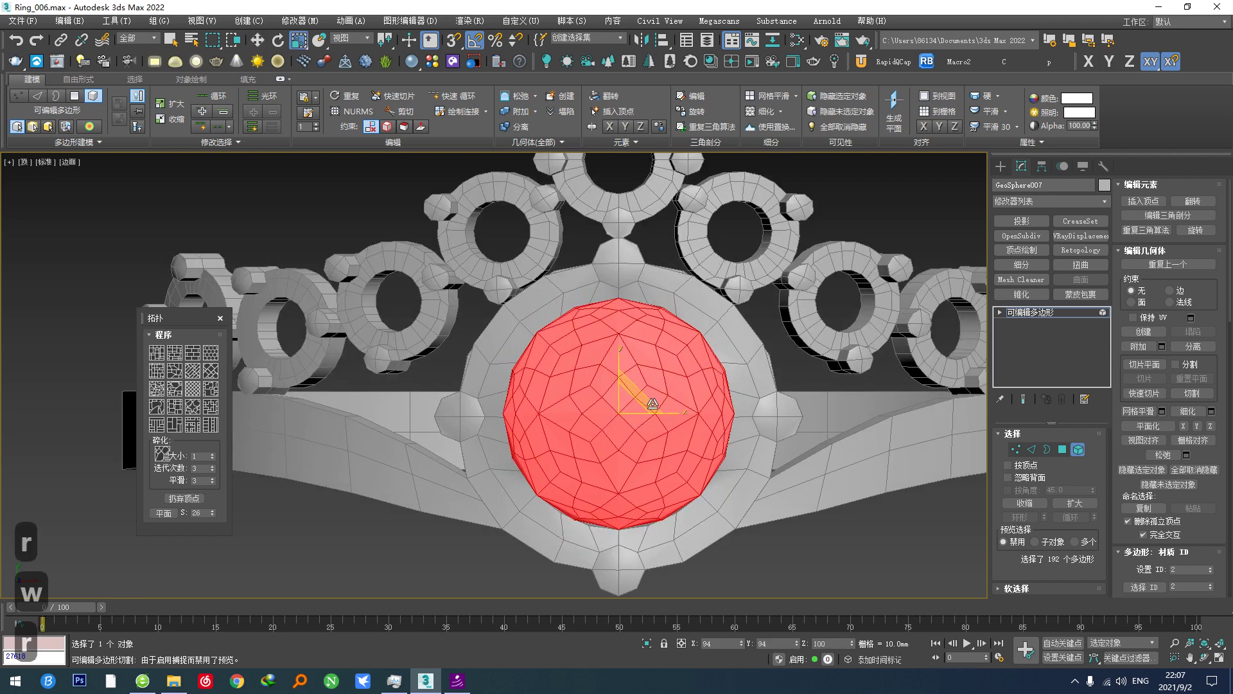
{"action": "middle_click_drag", "start_coordinate": [653, 403], "coordinate": [637, 408], "text": "alt"}
{"action": "key", "text": "w"}
{"action": "left_click_drag", "start_coordinate": [616, 372], "coordinate": [615, 403]}
{"action": "middle_click_drag", "start_coordinate": [616, 402], "coordinate": [599, 308], "text": "alt"}
{"action": "scroll", "coordinate": [595, 341], "scroll_direction": "down", "scroll_amount": 2}
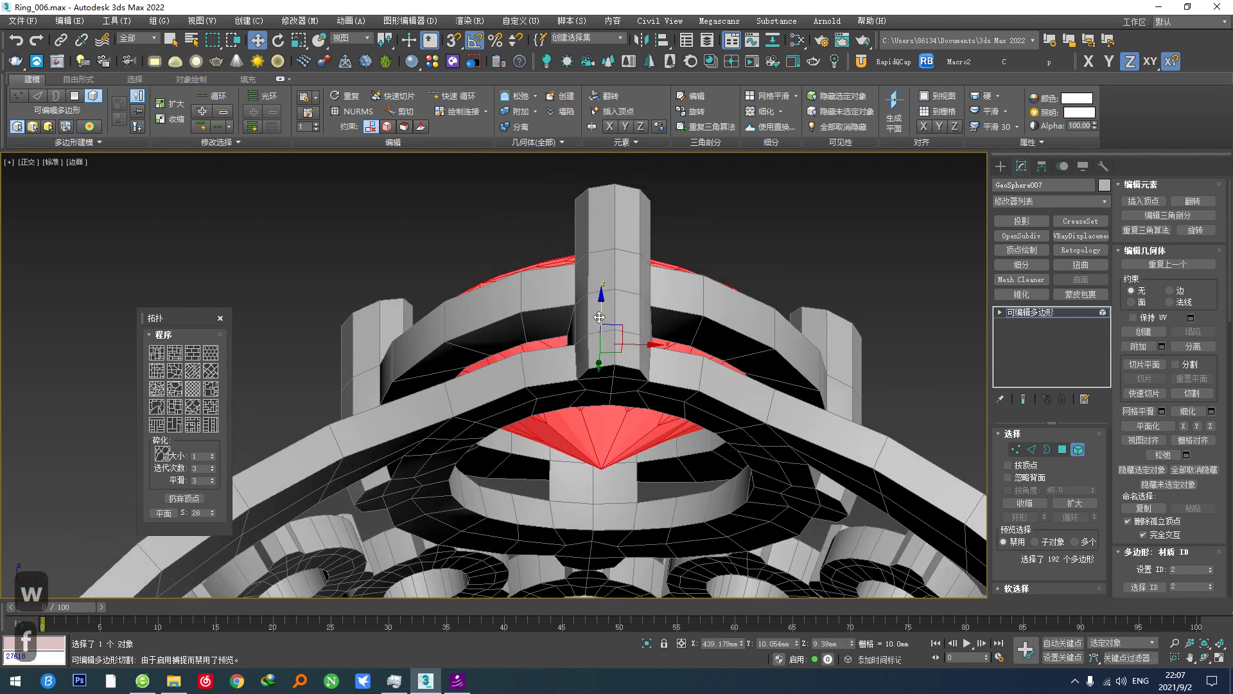
Raise the gem's bottom vertex to about 0.76 mm in Z so the tip sits above the band's inner surface.
{"action": "key", "text": "f"}
{"action": "scroll", "coordinate": [413, 366], "scroll_direction": "up", "scroll_amount": 8}
{"action": "key", "text": "F3"}
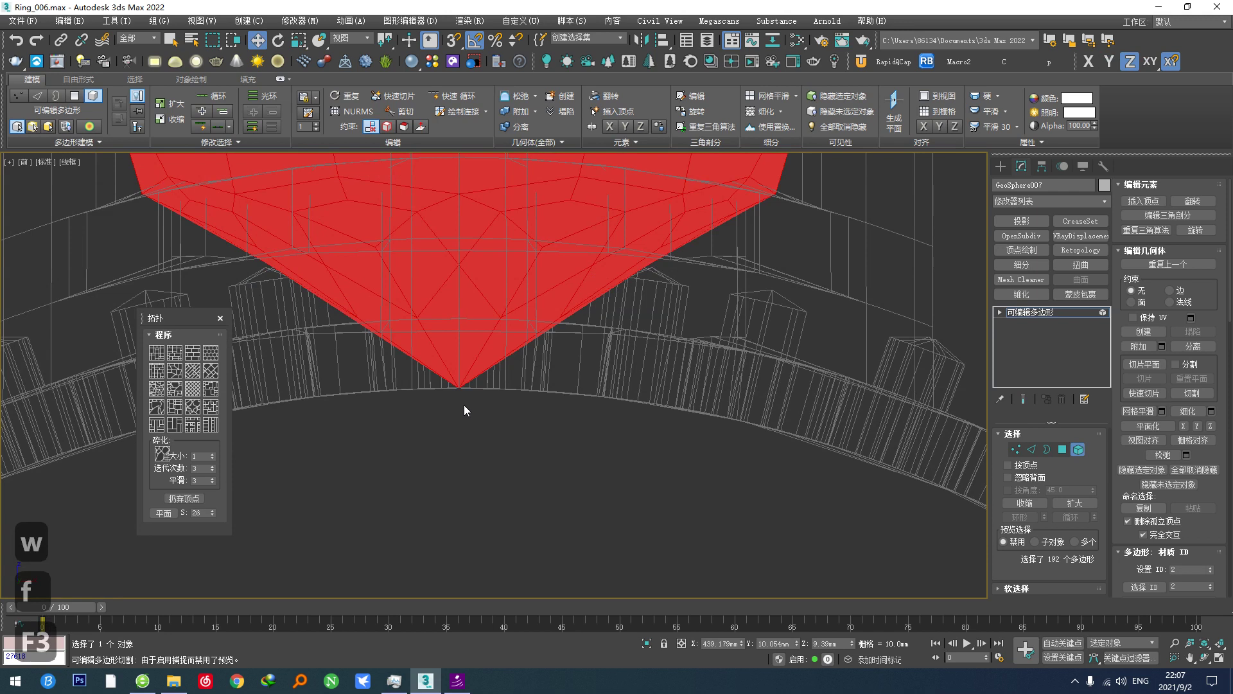
{"action": "left_click", "coordinate": [1016, 449]}
{"action": "left_click", "coordinate": [458, 388]}
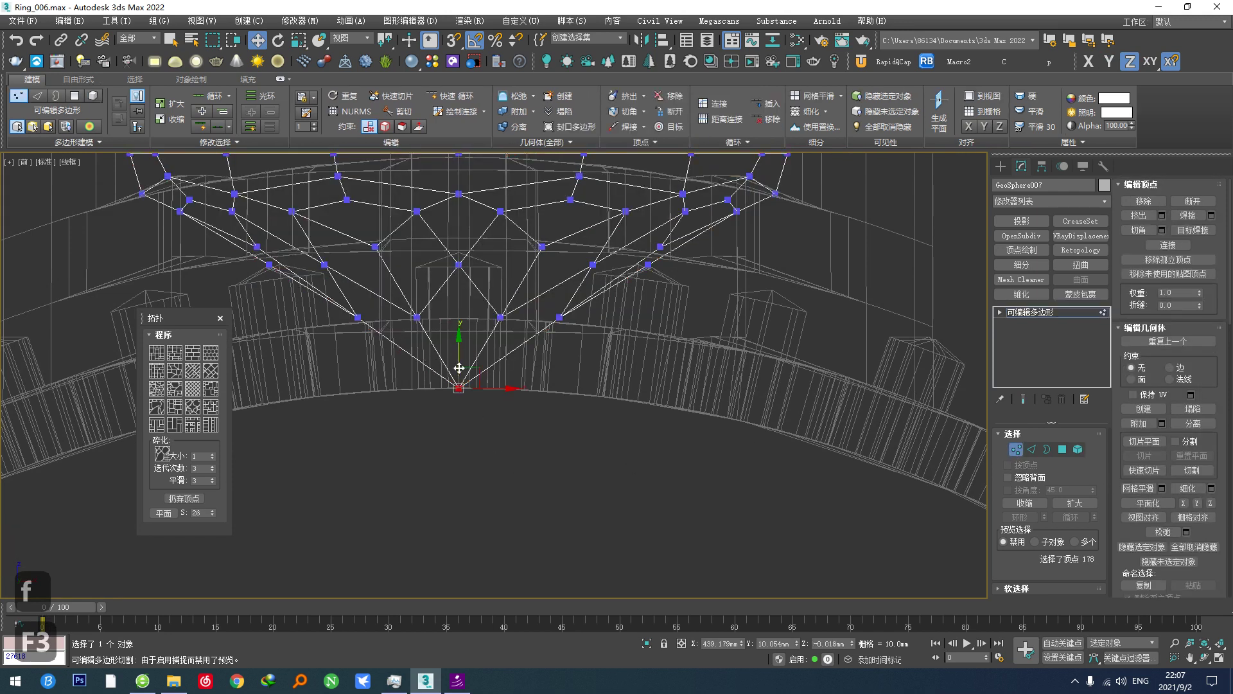
{"action": "scroll", "coordinate": [478, 481], "scroll_direction": "down", "scroll_amount": 4}
{"action": "key", "text": "F3"}
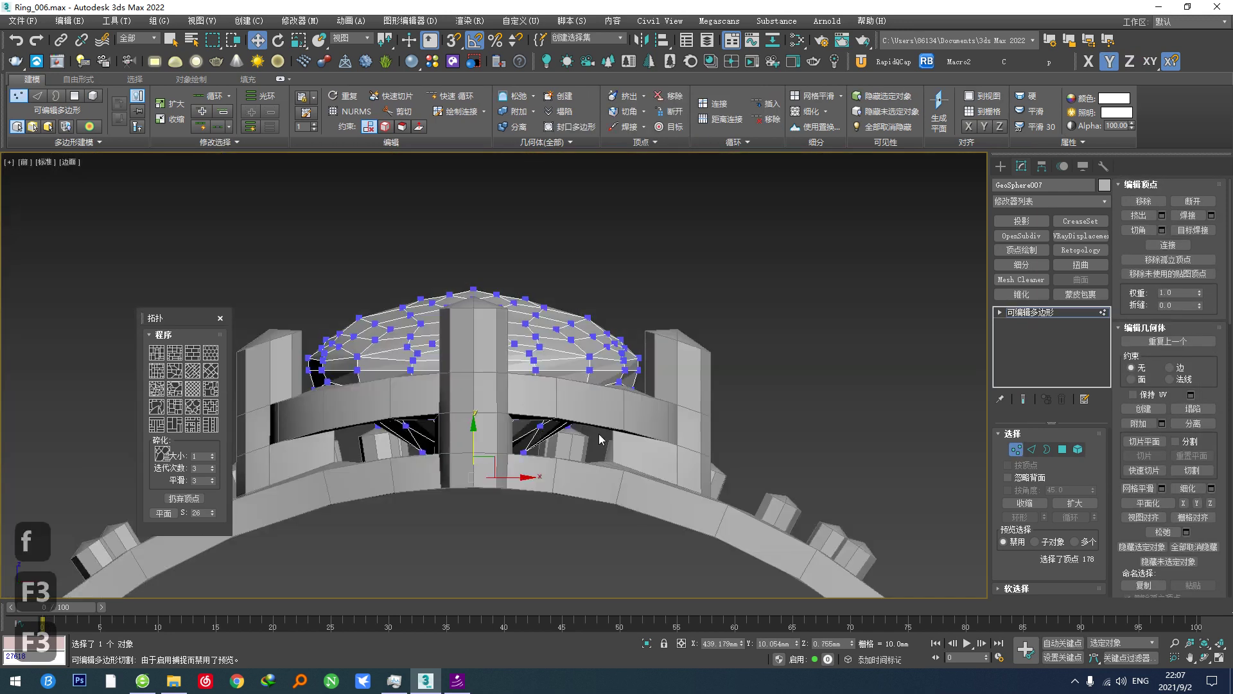
Clone the centre gem upward in the top view over the topmost small setting and select the copy's whole element.
{"action": "left_click", "coordinate": [1013, 450]}
{"action": "middle_click_drag", "start_coordinate": [553, 450], "coordinate": [562, 528], "text": "alt"}
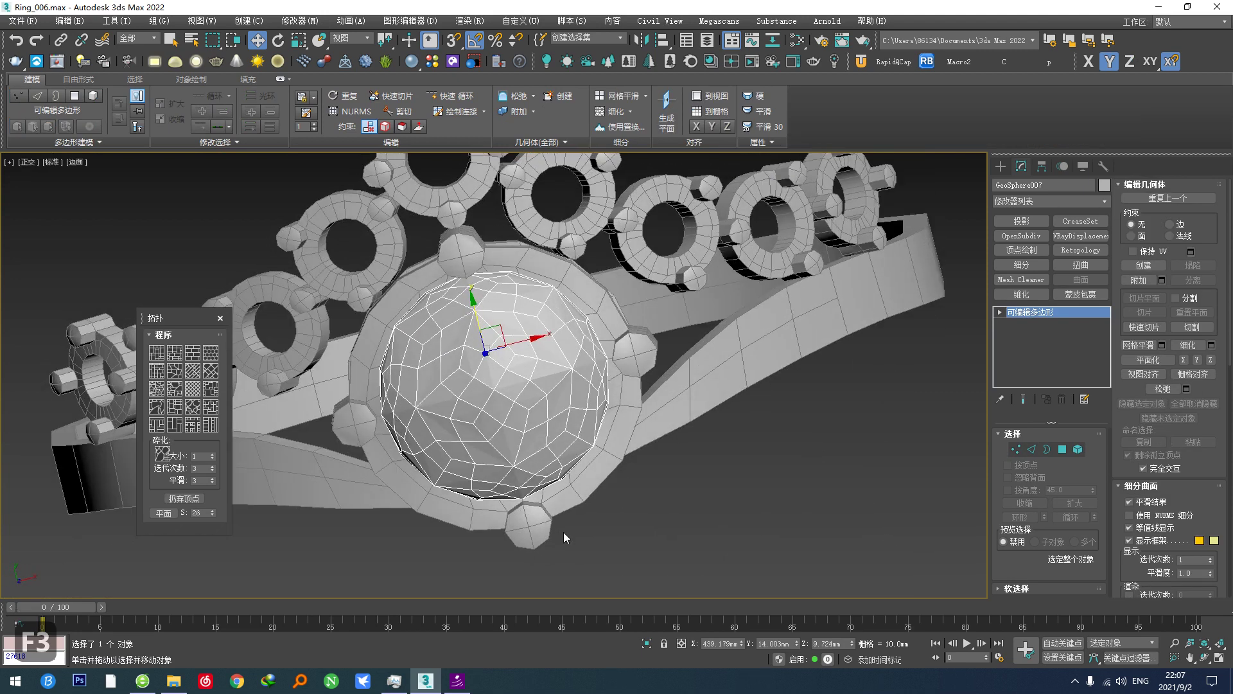
{"action": "key", "text": "t"}
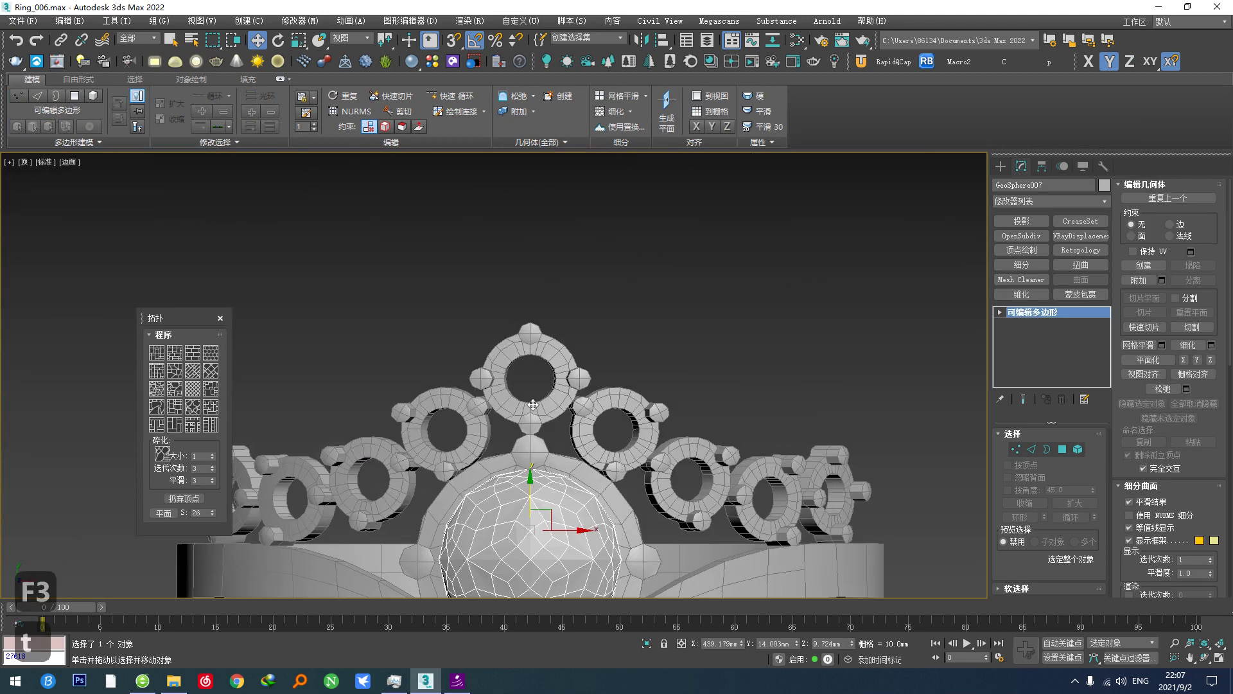
{"action": "left_click_drag", "start_coordinate": [550, 543], "coordinate": [552, 344], "text": "shift"}
{"action": "left_click", "coordinate": [627, 401]}
{"action": "key", "text": "5"}
{"action": "left_click", "coordinate": [559, 379]}
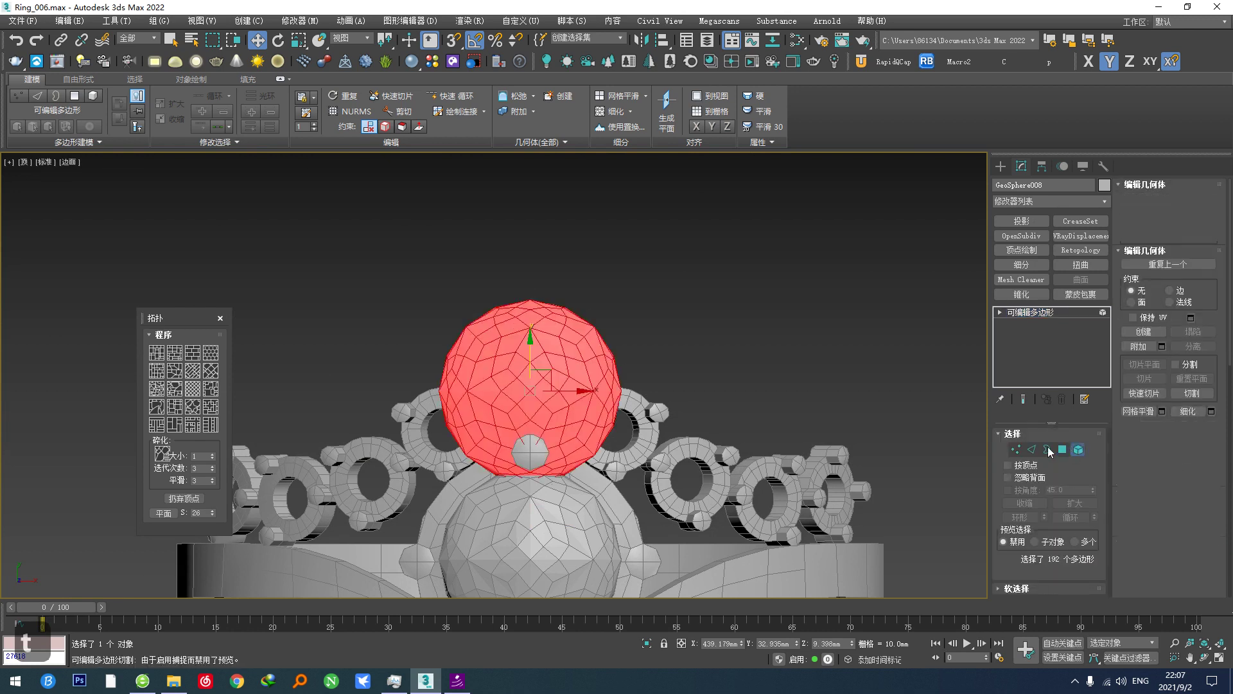
Scale the copied gem element down and move it in Y to the centre of the topmost small round setting.
{"action": "scroll", "coordinate": [556, 399], "scroll_direction": "up", "scroll_amount": 5}
{"action": "key", "text": "r"}
{"action": "left_click_drag", "start_coordinate": [483, 399], "coordinate": [473, 534]}
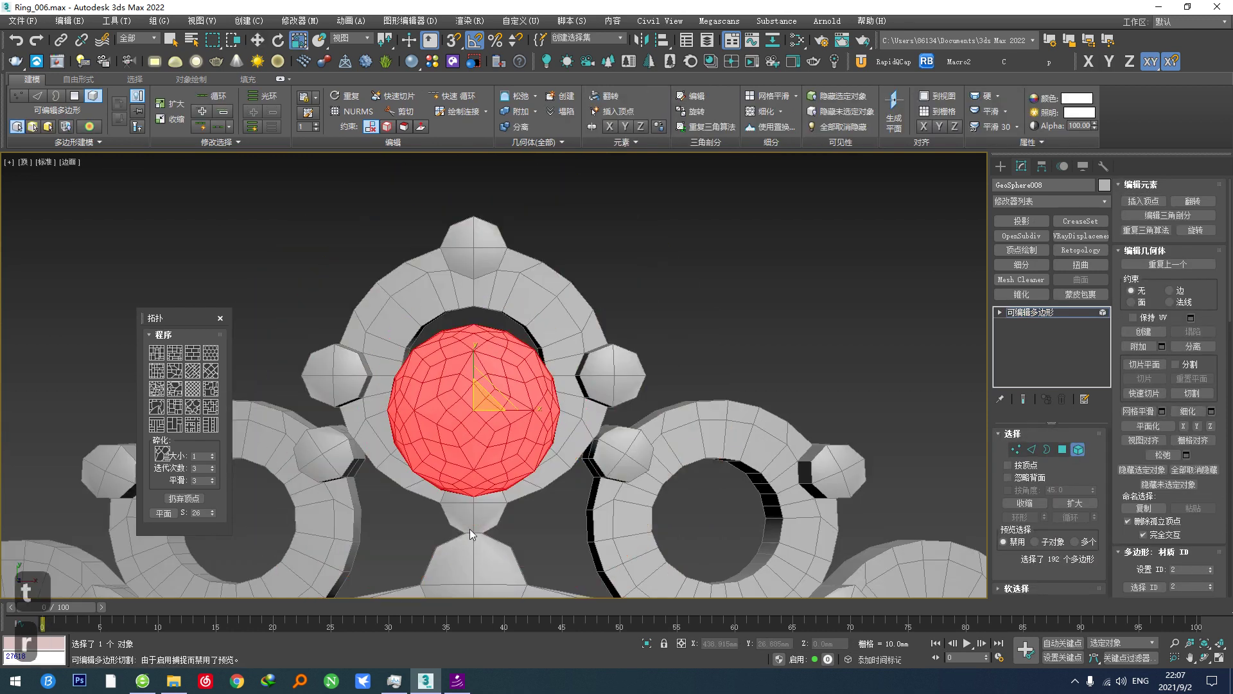
{"action": "scroll", "coordinate": [503, 385], "scroll_direction": "up", "scroll_amount": 4}
{"action": "key", "text": "w"}
{"action": "left_click_drag", "start_coordinate": [445, 407], "coordinate": [453, 368]}
{"action": "key", "text": "r"}
{"action": "middle_click_drag", "start_coordinate": [454, 373], "coordinate": [468, 432]}
{"action": "key", "text": "w"}
{"action": "left_click_drag", "start_coordinate": [456, 380], "coordinate": [456, 390]}
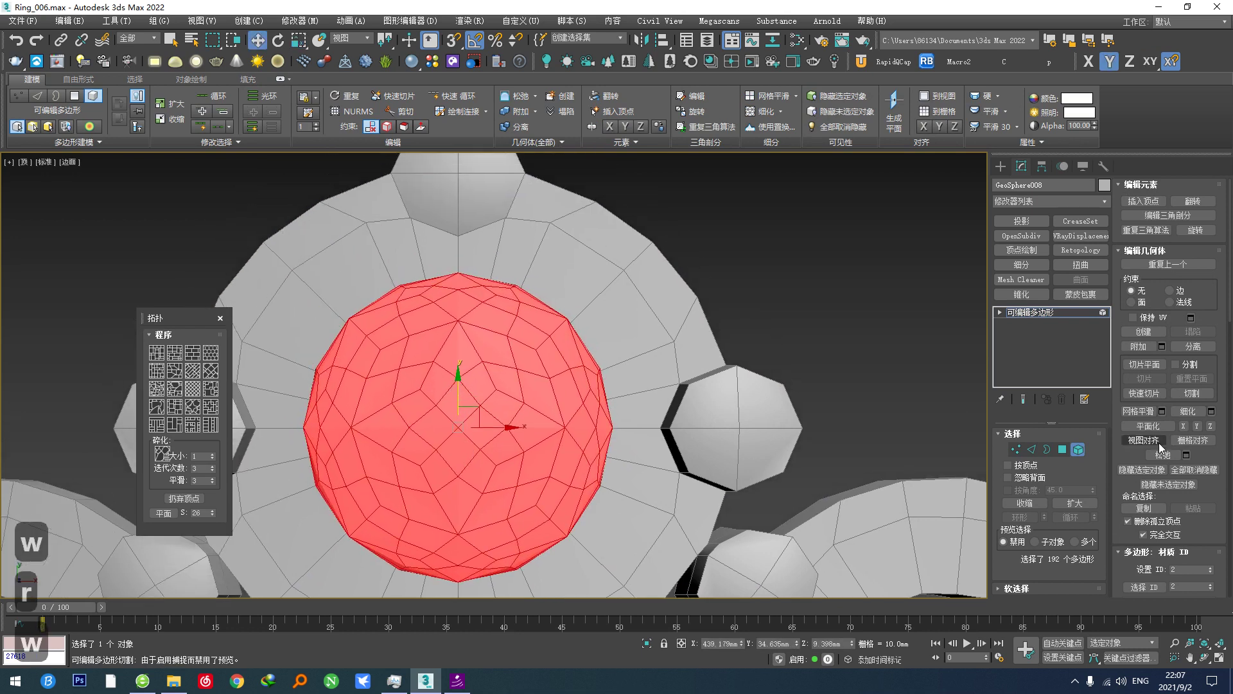
Lower the small gem to about 2.24 mm in Z so it sits inside the topmost setting between its prongs.
{"action": "left_click", "coordinate": [1078, 449]}
{"action": "scroll", "coordinate": [724, 436], "scroll_direction": "down", "scroll_amount": 5}
{"action": "middle_click_drag", "start_coordinate": [713, 463], "coordinate": [699, 395], "text": "alt"}
{"action": "scroll", "coordinate": [660, 433], "scroll_direction": "up", "scroll_amount": 3}
{"action": "key", "text": "ctrl+shift+a"}
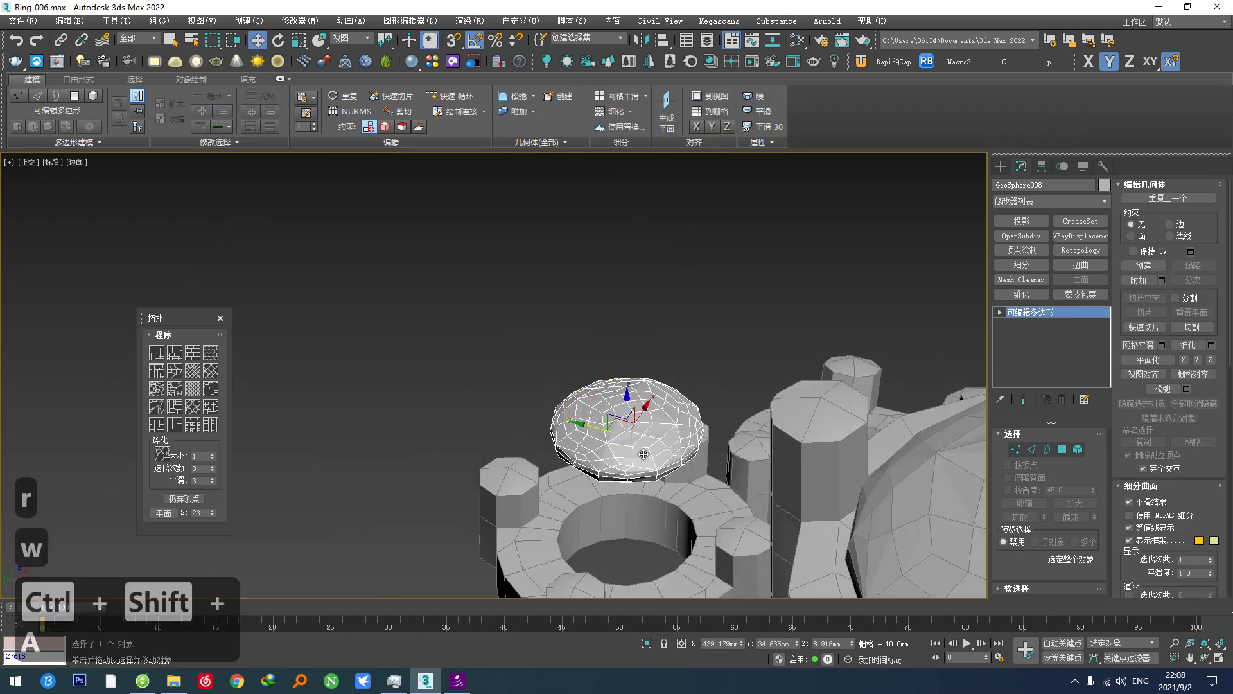
{"action": "middle_click_drag", "start_coordinate": [637, 418], "coordinate": [636, 377]}
{"action": "left_click_drag", "start_coordinate": [630, 359], "coordinate": [631, 449]}
{"action": "mouse_move", "coordinate": [630, 450]}
{"action": "middle_mouse_down", "text": "alt"}
{"action": "mouse_move", "coordinate": [716, 481]}
{"action": "mouse_move", "coordinate": [629, 450]}
{"action": "mouse_move", "coordinate": [630, 469]}
{"action": "middle_mouse_up", "text": "alt"}
{"action": "scroll", "coordinate": [627, 458], "scroll_direction": "up", "scroll_amount": 3}
{"action": "scroll", "coordinate": [628, 450], "scroll_direction": "up", "scroll_amount": 3}
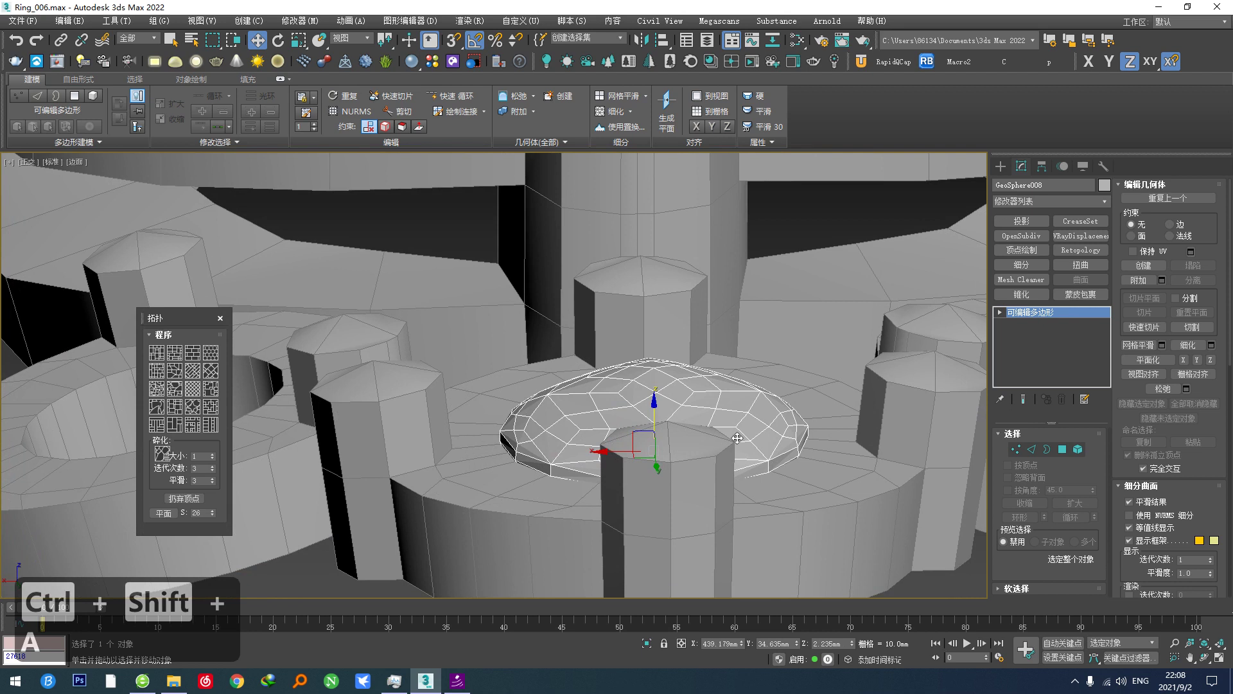
Clone the small gem as a copy from the topmost setting onto the adjacent small setting on its right.
{"action": "scroll", "coordinate": [738, 438], "scroll_direction": "down", "scroll_amount": 5}
{"action": "key", "text": "t"}
{"action": "scroll", "coordinate": [582, 367], "scroll_direction": "down", "scroll_amount": 5}
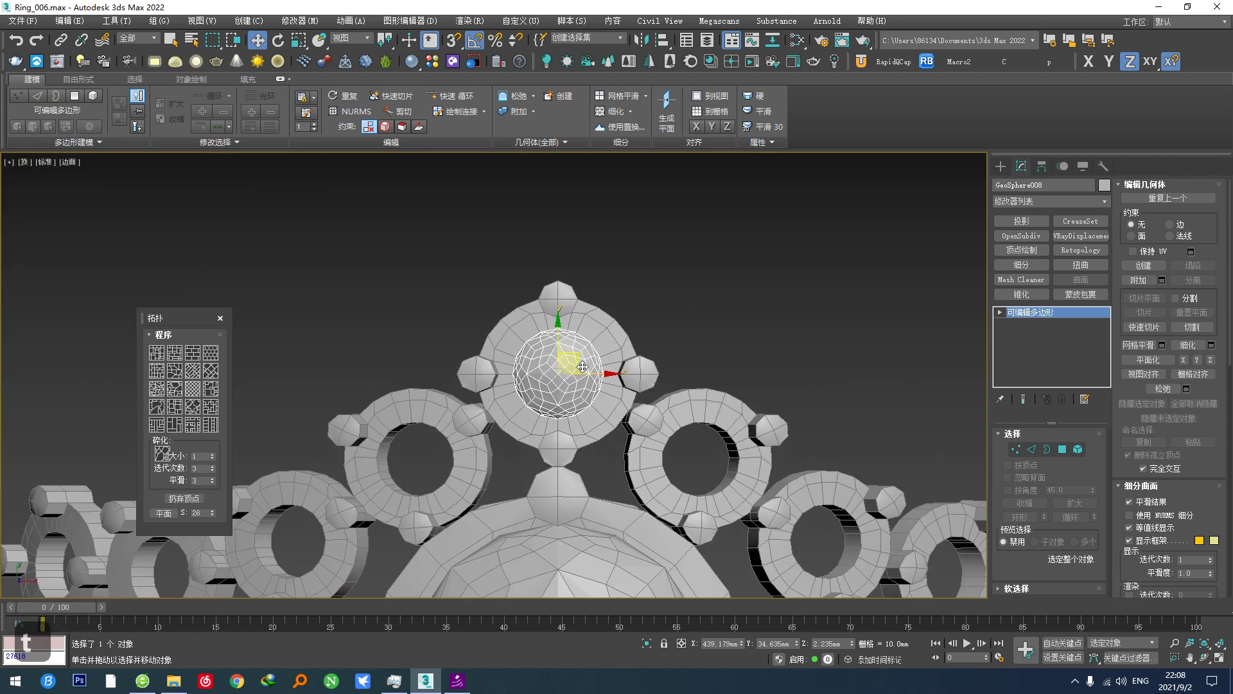
{"action": "left_click_drag", "start_coordinate": [592, 368], "coordinate": [735, 457], "text": "shift"}
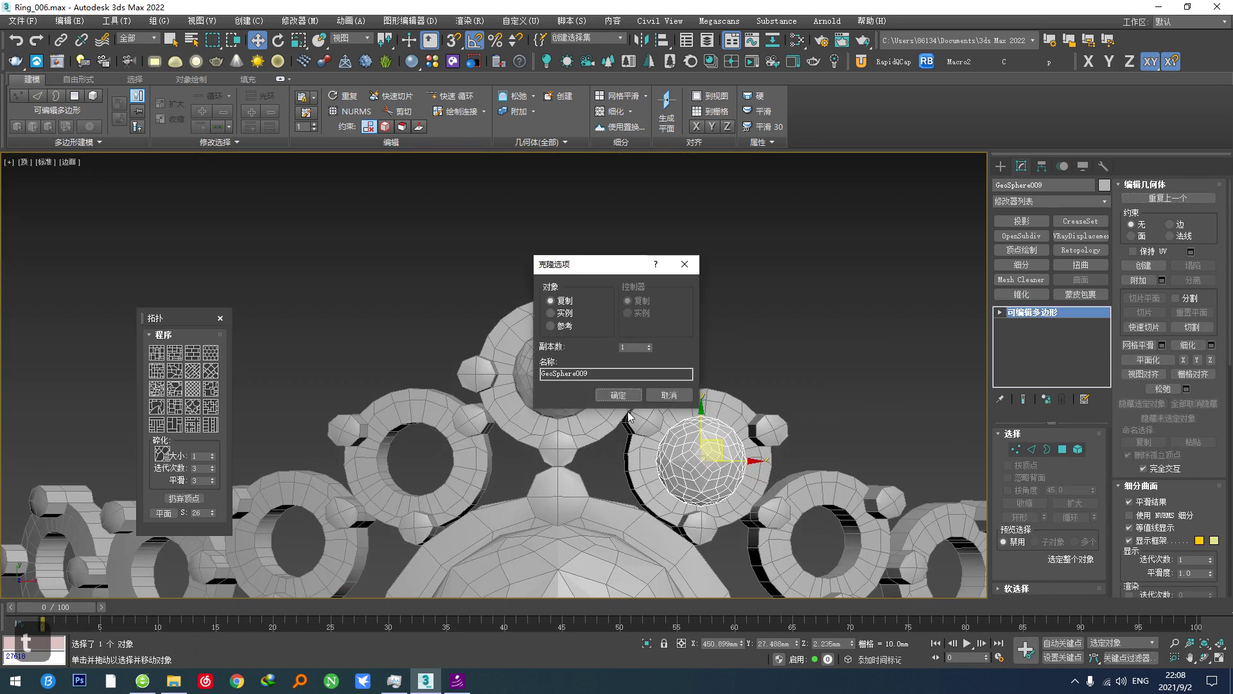
{"action": "left_click", "coordinate": [618, 394]}
Set the reference coordinate system to Local for both rotating and moving the copied gem.
{"action": "middle_click_drag", "start_coordinate": [706, 450], "coordinate": [500, 360]}
{"action": "scroll", "coordinate": [528, 367], "scroll_direction": "up", "scroll_amount": 3}
{"action": "key", "text": "e"}
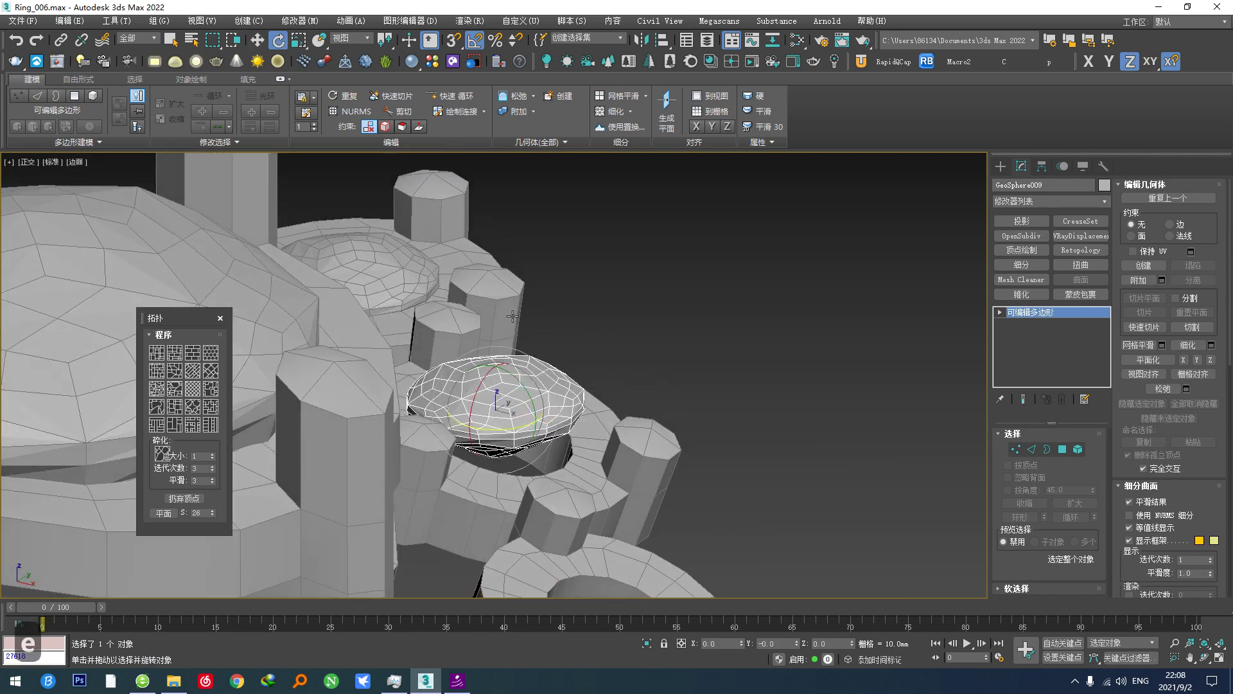
{"action": "left_click", "coordinate": [365, 37]}
{"action": "left_click", "coordinate": [352, 81]}
{"action": "middle_click_drag", "start_coordinate": [398, 237], "coordinate": [387, 242]}
{"action": "key", "text": "w"}
{"action": "left_click", "coordinate": [362, 43]}
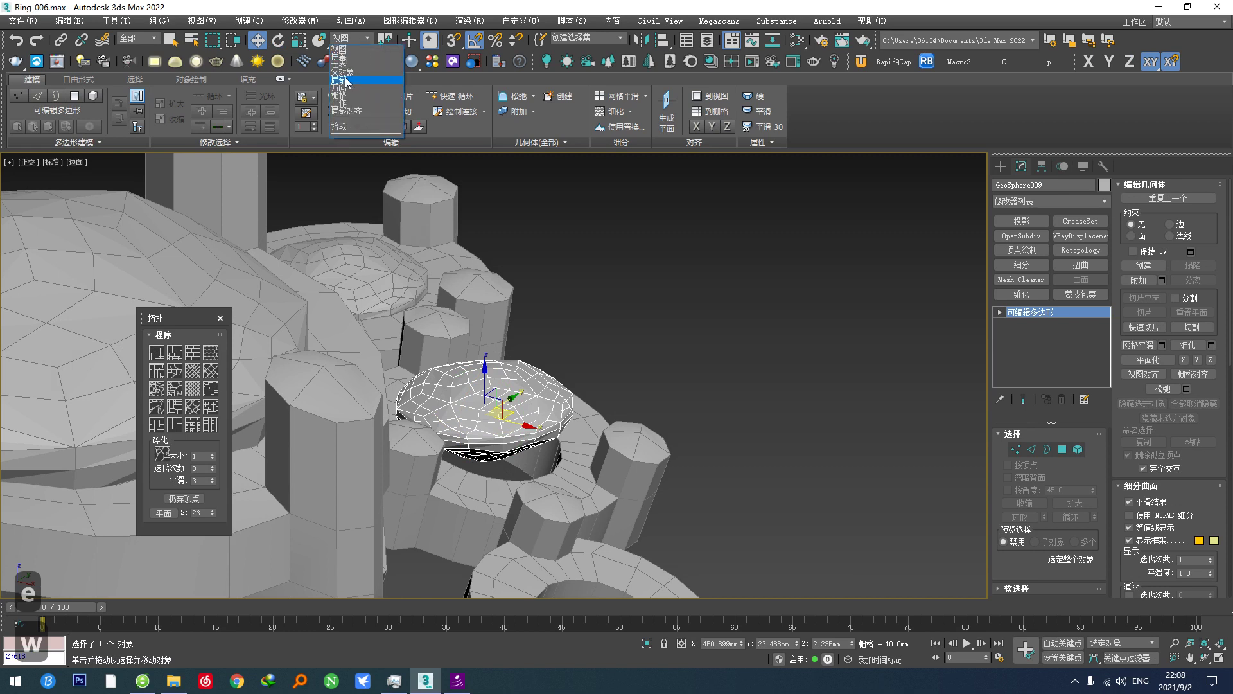
{"action": "left_click", "coordinate": [349, 84]}
Rotate the copied gem about its local axes to match the tilt of the second small setting.
{"action": "middle_click_drag", "start_coordinate": [406, 302], "coordinate": [495, 448], "text": "alt"}
{"action": "key", "text": "e"}
{"action": "left_click_drag", "start_coordinate": [488, 443], "coordinate": [489, 445]}
{"action": "middle_click_drag", "start_coordinate": [490, 443], "coordinate": [438, 412], "text": "alt"}
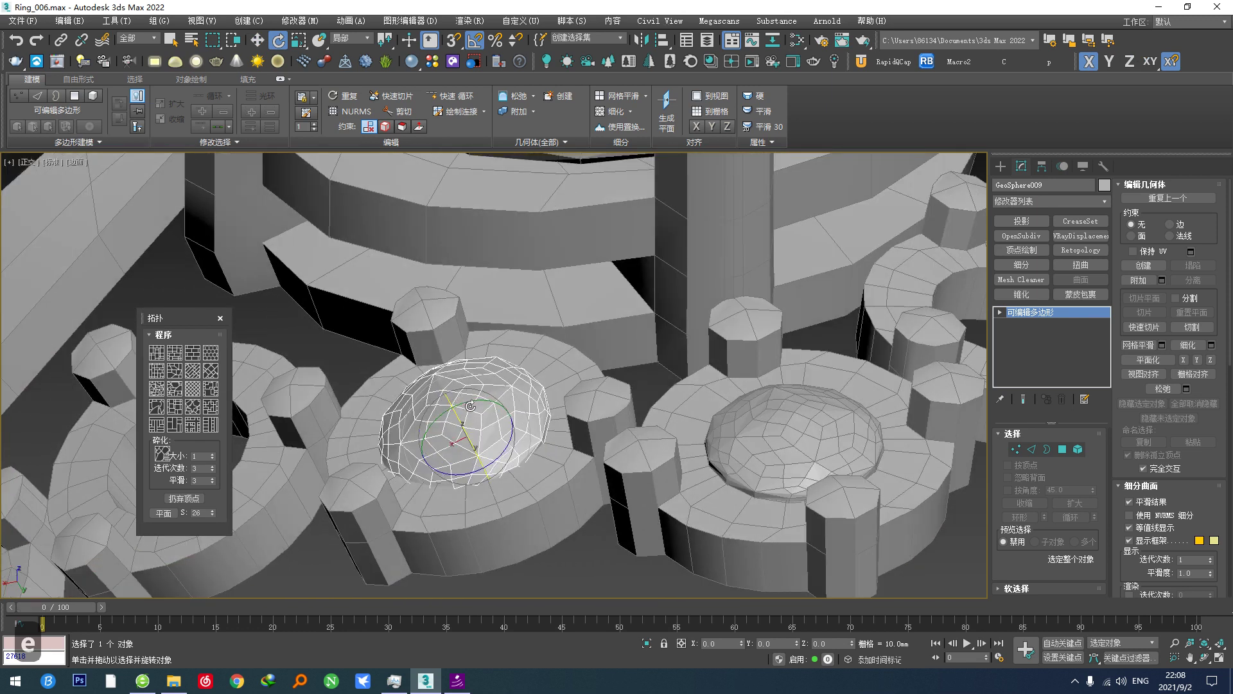
{"action": "key", "text": "ctrl+z"}
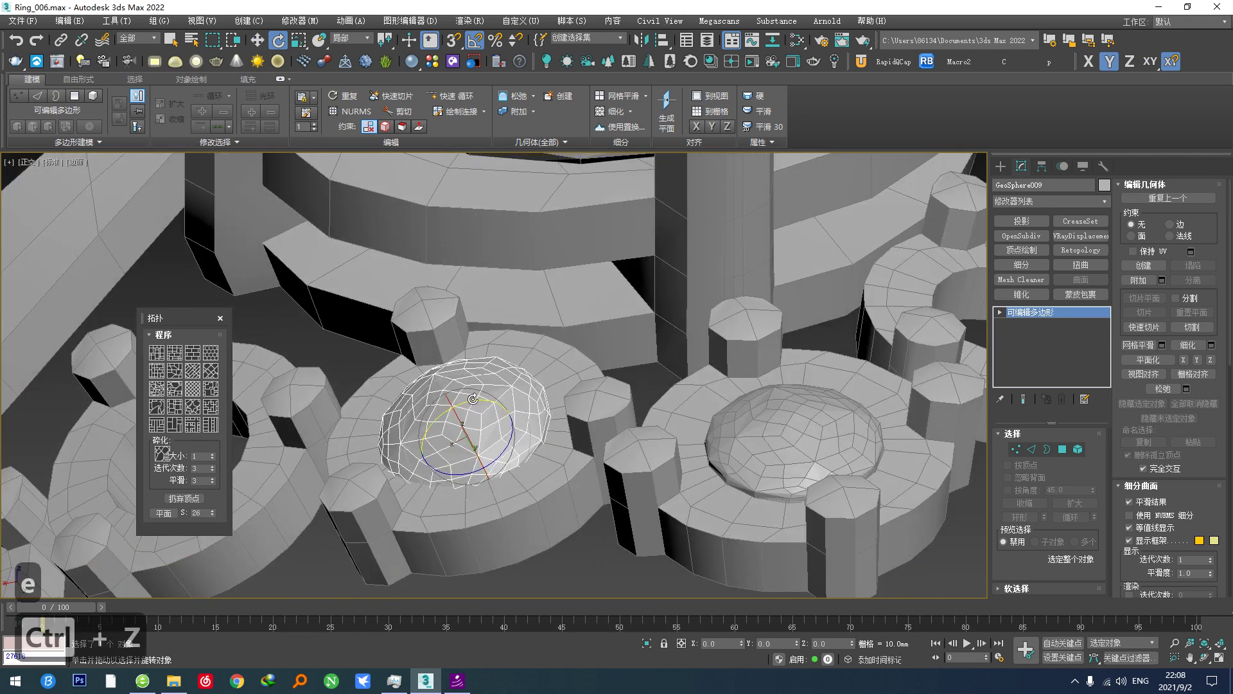
{"action": "middle_click_drag", "start_coordinate": [474, 403], "coordinate": [474, 458], "text": "alt"}
{"action": "key", "text": "w"}
{"action": "key", "text": "e"}
{"action": "key", "text": "e"}
{"action": "key", "text": "t"}
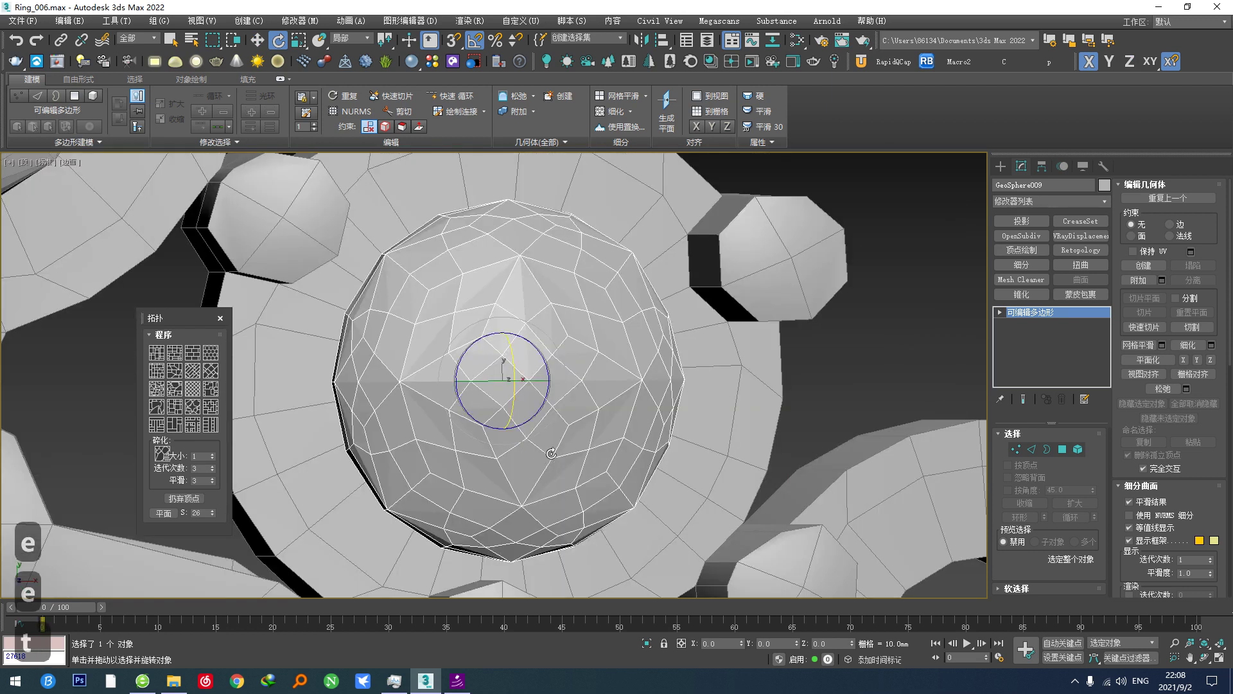
Clone the tilted gem as an instance onto the third small setting along the band.
{"action": "scroll", "coordinate": [560, 430], "scroll_direction": "down", "scroll_amount": 4}
{"action": "key", "text": "w"}
{"action": "middle_click_drag", "start_coordinate": [565, 418], "coordinate": [481, 338]}
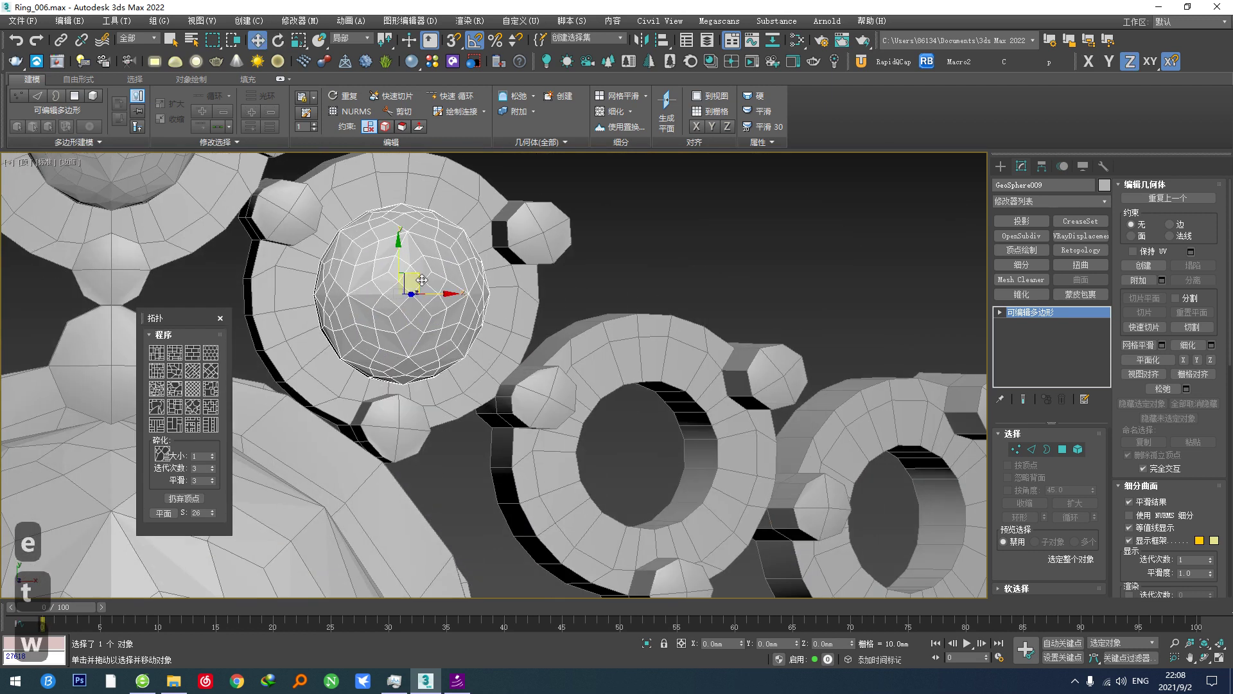
{"action": "mouse_move", "coordinate": [422, 280]}
{"action": "left_mouse_down", "text": "shift"}
{"action": "mouse_move", "coordinate": [612, 428]}
{"action": "mouse_move", "coordinate": [672, 441]}
{"action": "left_mouse_up", "text": "shift"}
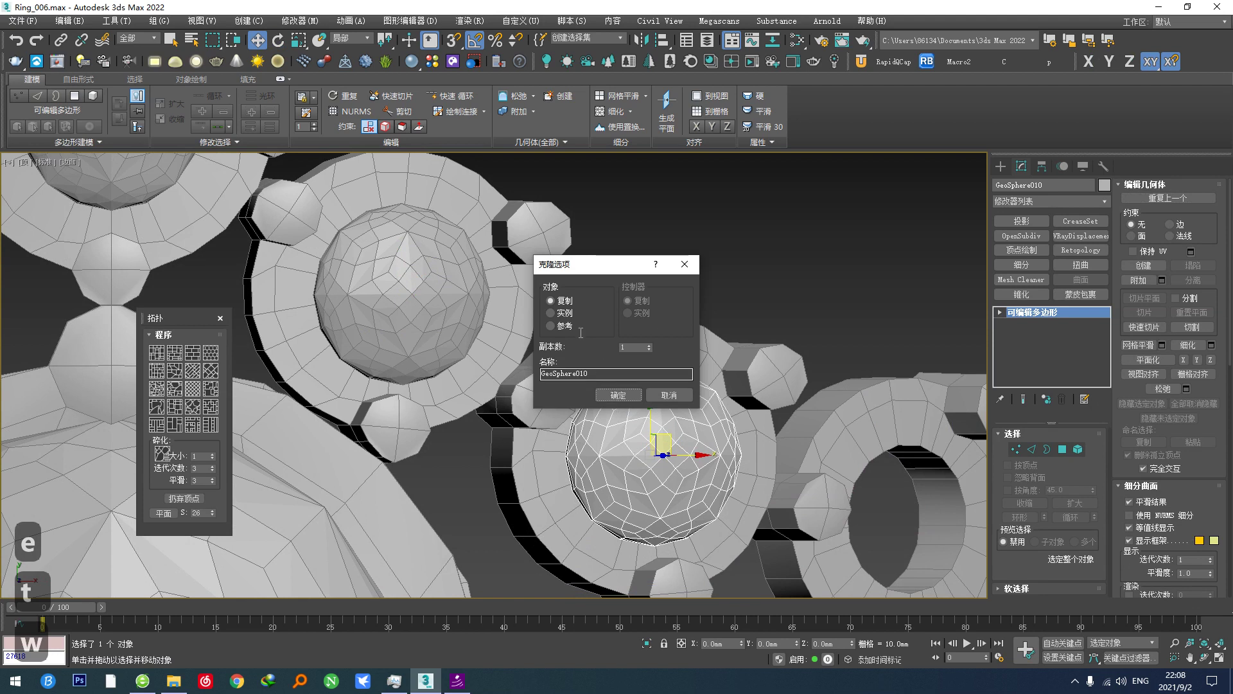
{"action": "left_click", "coordinate": [616, 396]}
Rotate the third setting's gem on its local axes to follow the slope of that setting.
{"action": "mouse_move", "coordinate": [615, 399]}
{"action": "middle_mouse_down", "text": "alt"}
{"action": "mouse_move", "coordinate": [576, 451]}
{"action": "mouse_move", "coordinate": [595, 463]}
{"action": "mouse_move", "coordinate": [646, 439]}
{"action": "mouse_move", "coordinate": [685, 443]}
{"action": "middle_mouse_up", "text": "alt"}
{"action": "key", "text": "e"}
{"action": "left_click_drag", "start_coordinate": [685, 439], "coordinate": [687, 440]}
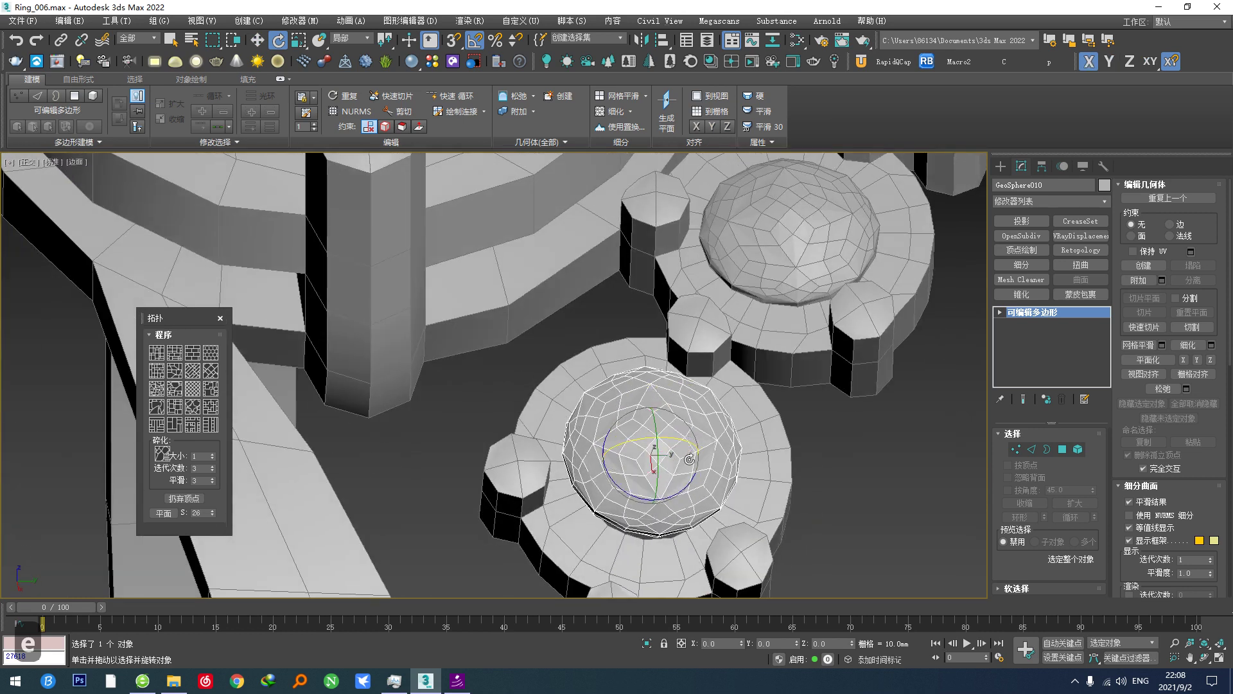
{"action": "key", "text": "w"}
{"action": "mouse_move", "coordinate": [690, 460]}
{"action": "middle_mouse_down", "text": "alt"}
{"action": "mouse_move", "coordinate": [635, 473]}
{"action": "mouse_move", "coordinate": [670, 470]}
{"action": "middle_mouse_up", "text": "alt"}
{"action": "key", "text": "e"}
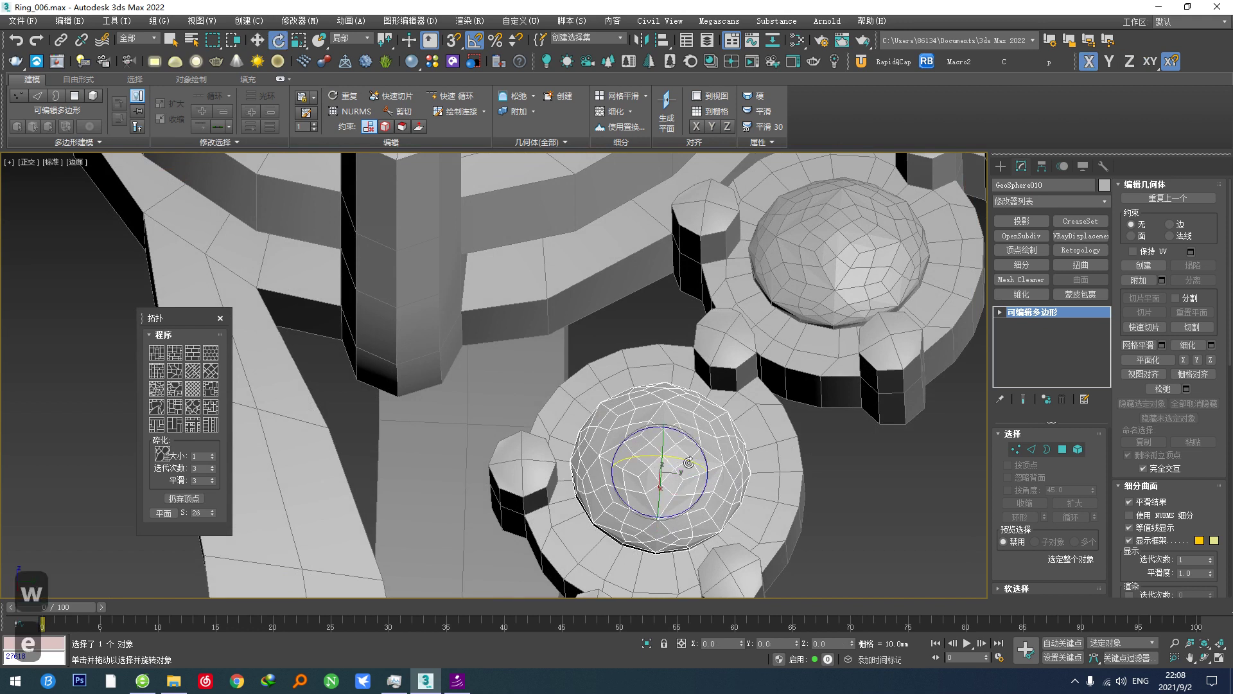
{"action": "left_click_drag", "start_coordinate": [688, 462], "coordinate": [676, 464]}
Clone the gem as an instance to the fourth small setting and move it along its local axes to the opening's centre.
{"action": "scroll", "coordinate": [679, 465], "scroll_direction": "down", "scroll_amount": 2}
{"action": "middle_click_drag", "start_coordinate": [680, 465], "coordinate": [633, 407]}
{"action": "key", "text": "w"}
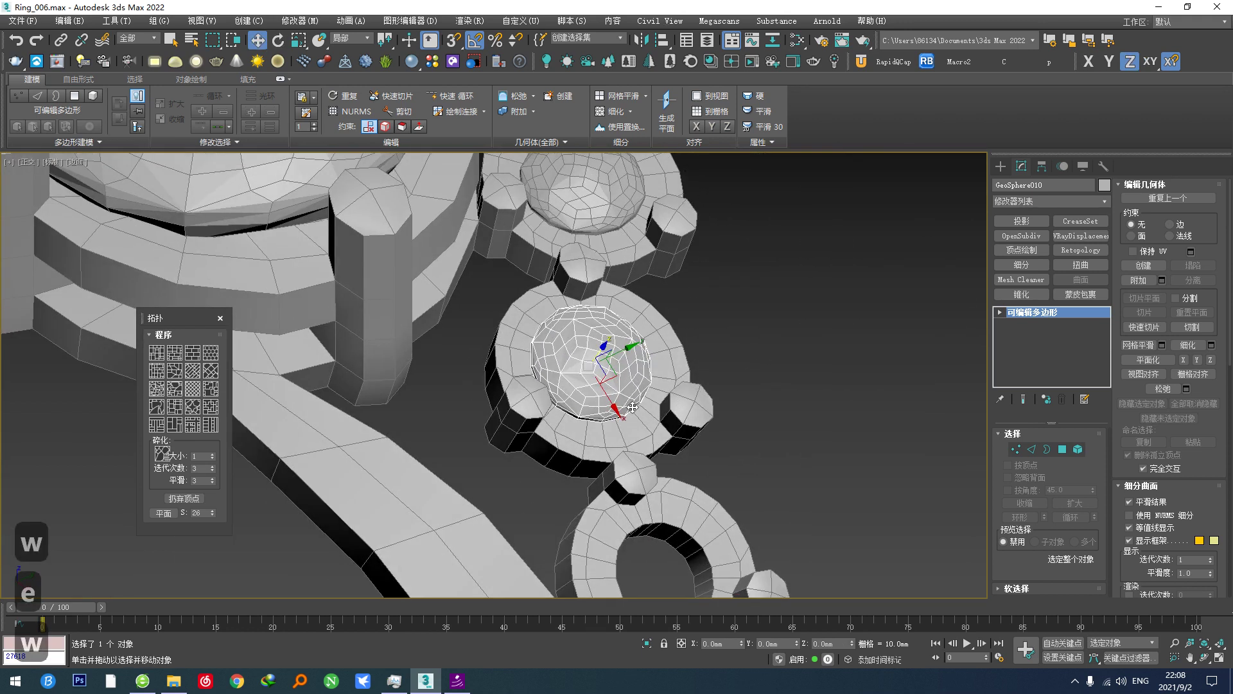
{"action": "left_click_drag", "start_coordinate": [611, 402], "coordinate": [691, 546], "text": "shift"}
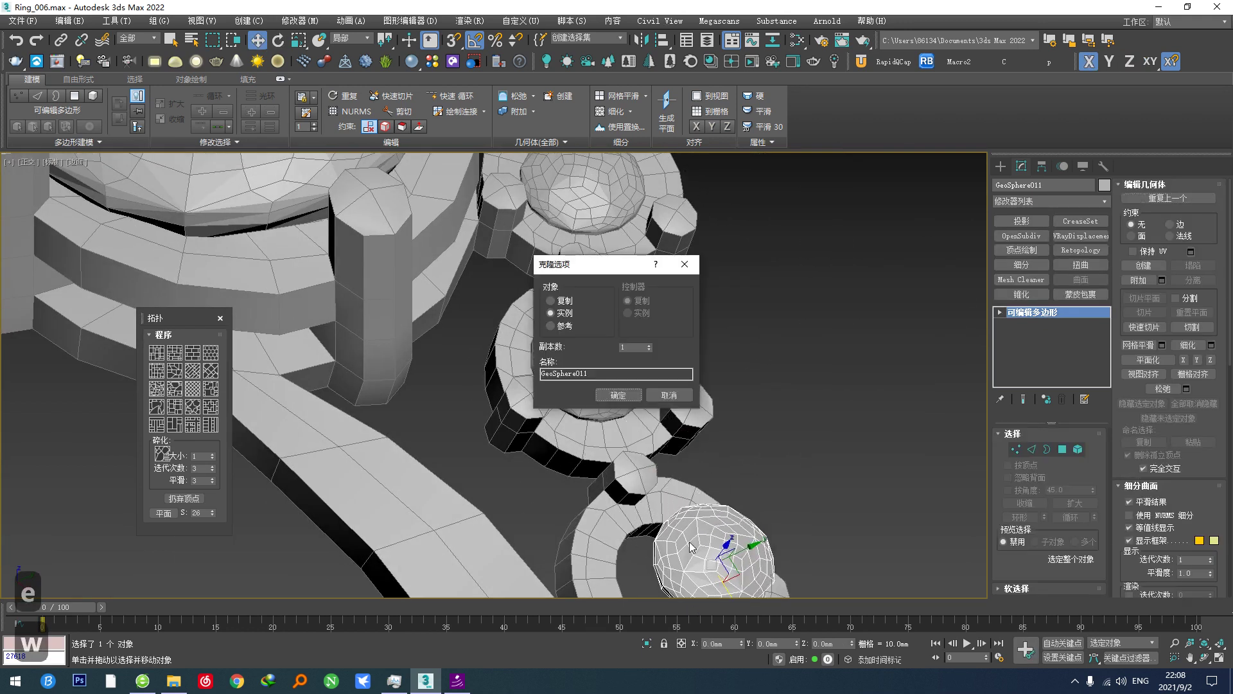
{"action": "left_click", "coordinate": [618, 395]}
{"action": "middle_click_drag", "start_coordinate": [666, 476], "coordinate": [572, 471], "text": "alt"}
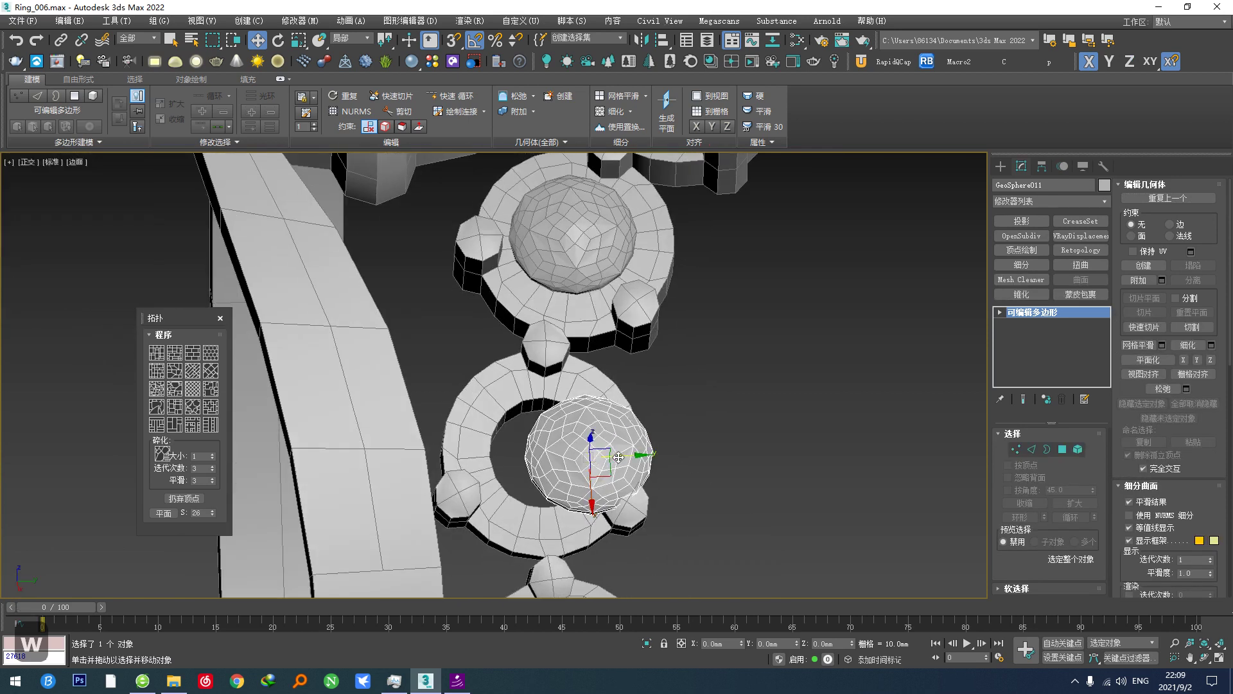
{"action": "mouse_move", "coordinate": [618, 458]}
{"action": "left_mouse_down"}
{"action": "mouse_move", "coordinate": [584, 467]}
{"action": "mouse_move", "coordinate": [589, 448]}
{"action": "left_mouse_up"}
{"action": "left_click_drag", "start_coordinate": [542, 488], "coordinate": [543, 492]}
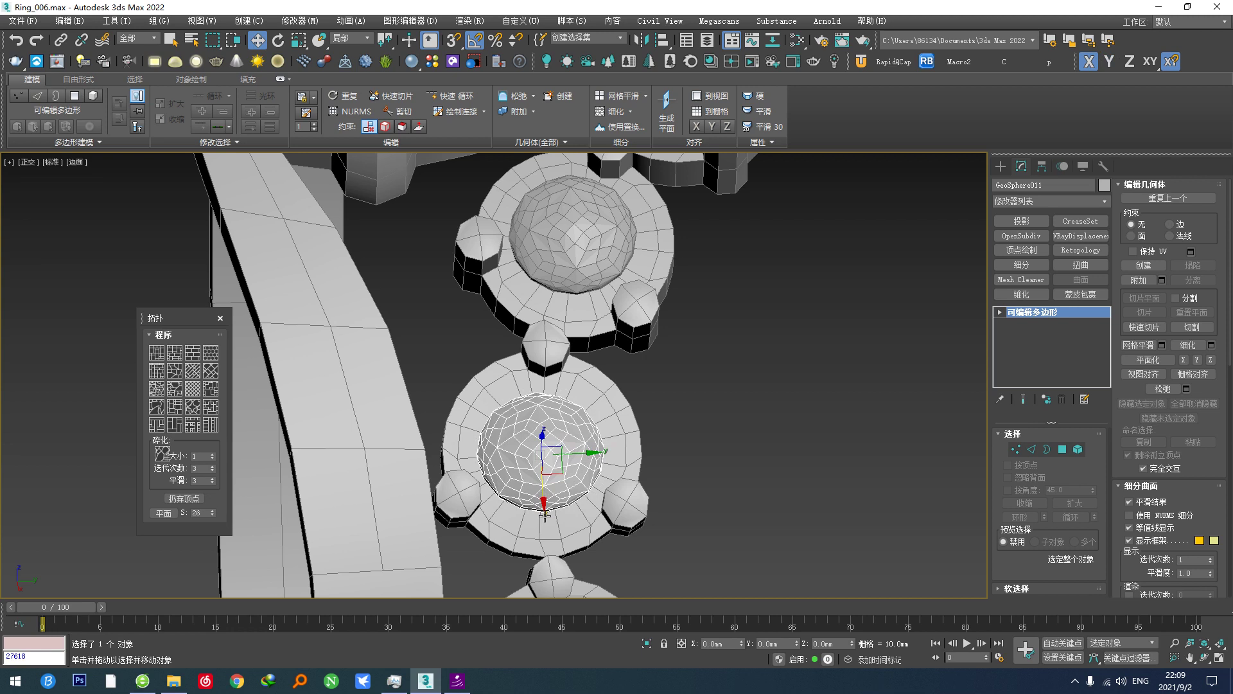
Rotate the fourth setting's gem so it lies level with the sloping setting.
{"action": "scroll", "coordinate": [501, 373], "scroll_direction": "down", "scroll_amount": 4}
{"action": "middle_click_drag", "start_coordinate": [501, 373], "coordinate": [553, 410], "text": "alt"}
{"action": "scroll", "coordinate": [546, 413], "scroll_direction": "up", "scroll_amount": 4}
{"action": "key", "text": "e"}
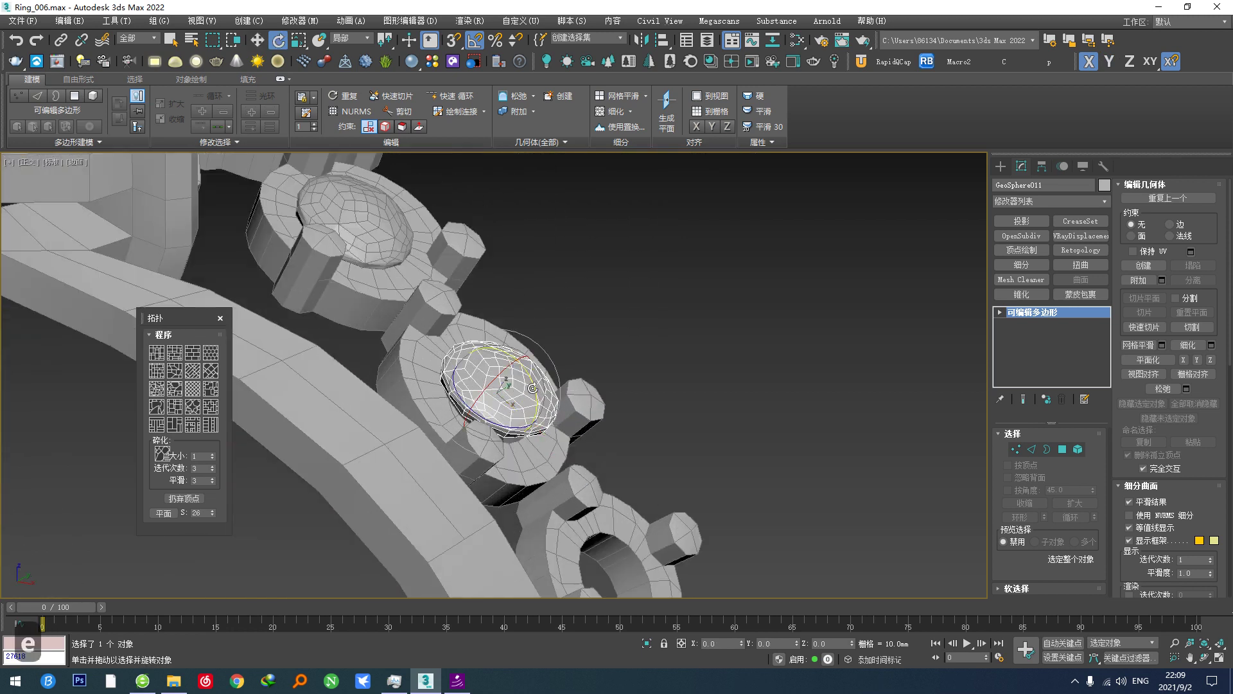
{"action": "left_click_drag", "start_coordinate": [536, 389], "coordinate": [523, 366]}
{"action": "key", "text": "w"}
{"action": "middle_click_drag", "start_coordinate": [522, 372], "coordinate": [463, 421], "text": "alt"}
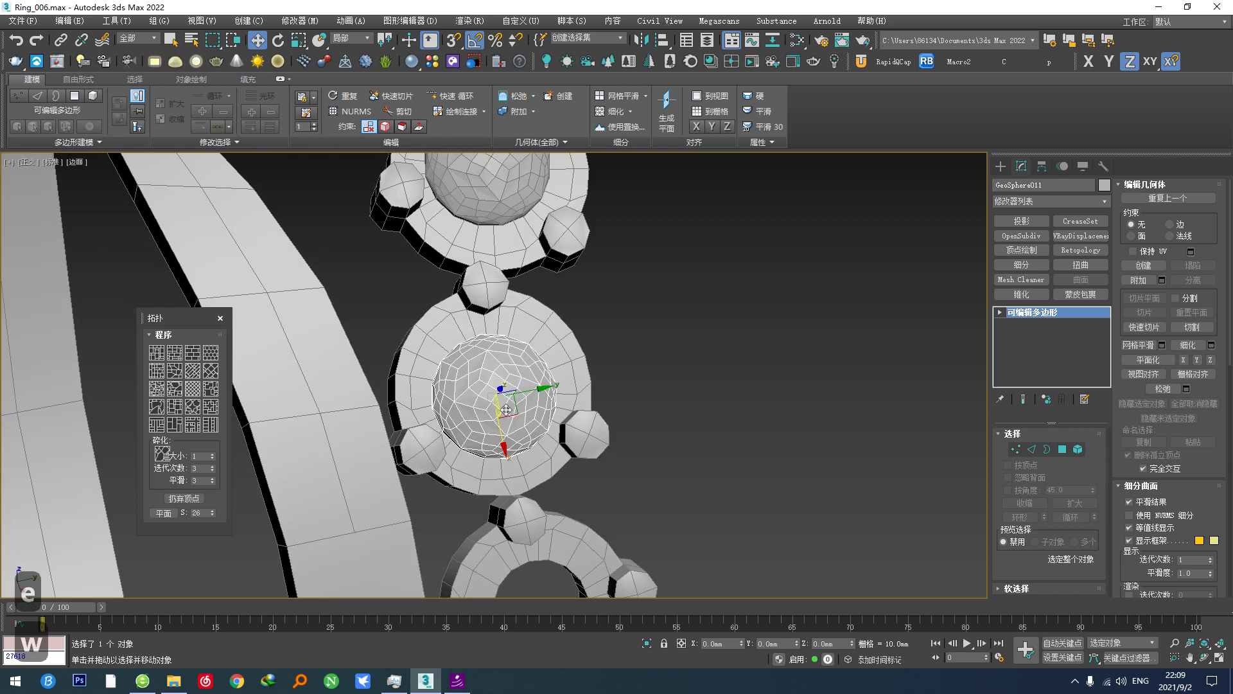
Clone the fourth gem as an instance onto the last small setting down the side of the ring.
{"action": "middle_click_drag", "start_coordinate": [528, 391], "coordinate": [525, 330]}
{"action": "left_click_drag", "start_coordinate": [493, 379], "coordinate": [541, 592], "text": "shift"}
{"action": "left_click", "coordinate": [611, 397]}
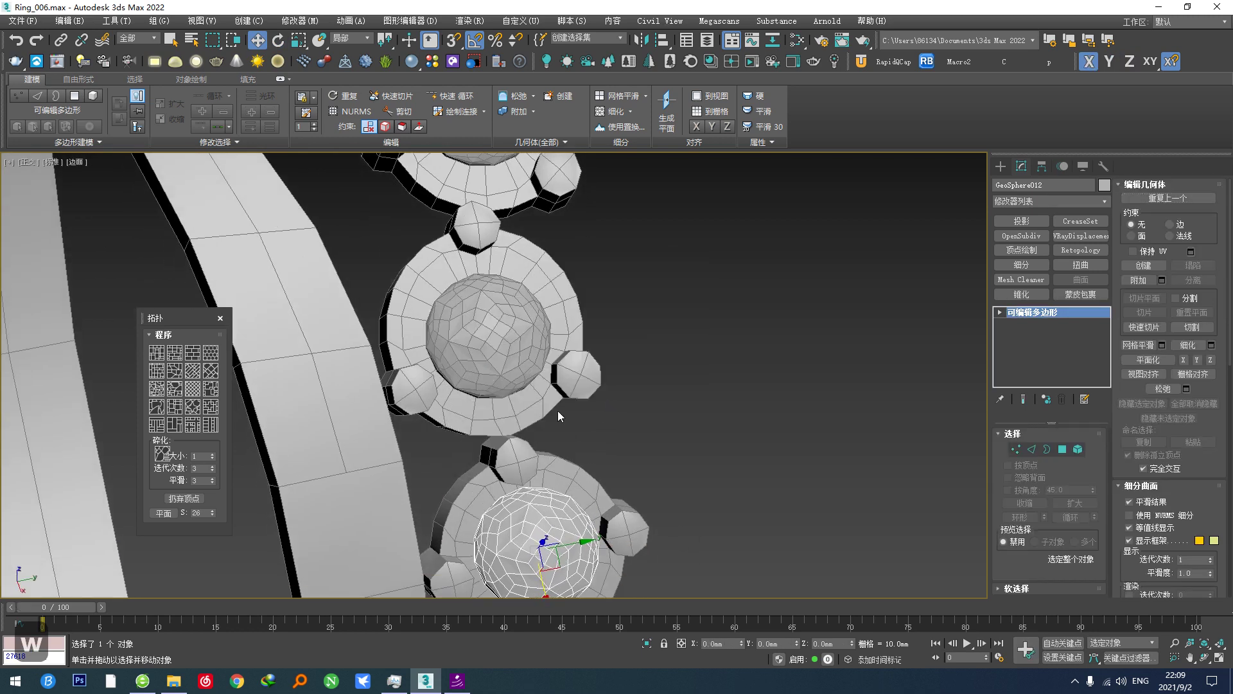
{"action": "mouse_move", "coordinate": [558, 411]}
{"action": "middle_mouse_down", "text": "alt"}
{"action": "mouse_move", "coordinate": [478, 437]}
{"action": "mouse_move", "coordinate": [467, 331]}
{"action": "middle_mouse_up", "text": "alt"}
{"action": "key", "text": "F7"}
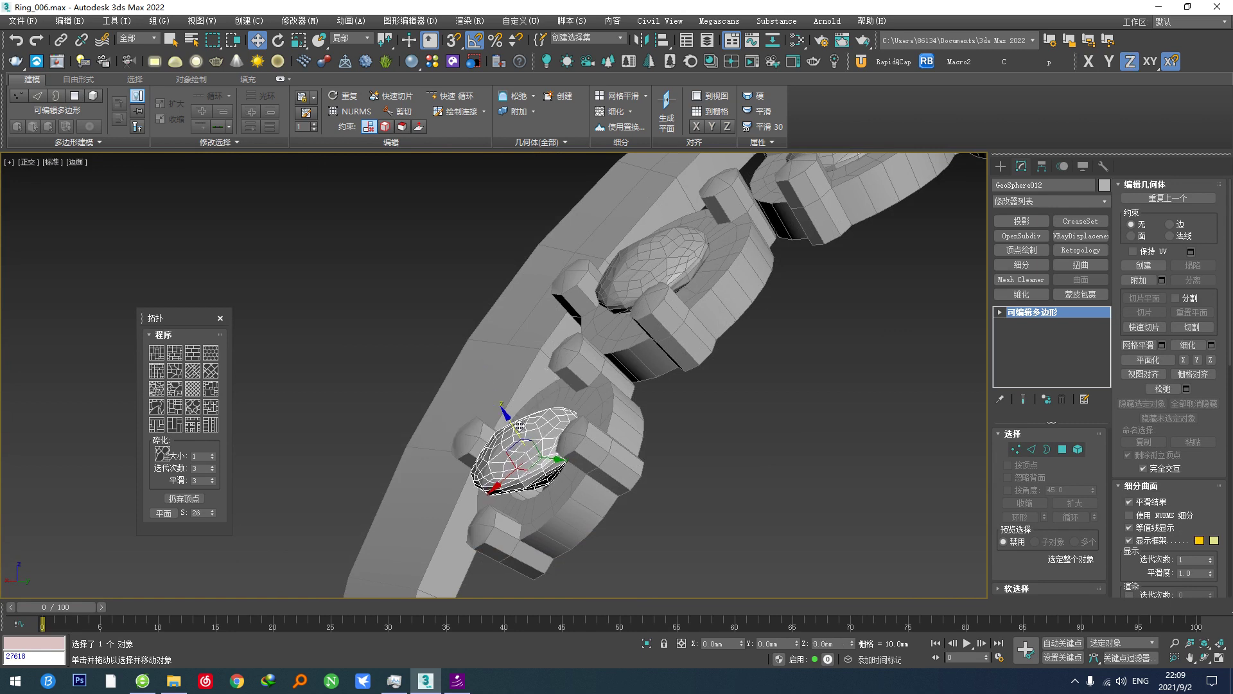
Rotate the last gem on its local axes to match the steeper angle of its setting.
{"action": "key", "text": "e"}
{"action": "middle_click_drag", "start_coordinate": [535, 457], "coordinate": [555, 460], "text": "alt"}
{"action": "left_click_drag", "start_coordinate": [509, 437], "coordinate": [508, 452]}
{"action": "middle_click_drag", "start_coordinate": [553, 449], "coordinate": [631, 443], "text": "alt"}
{"action": "scroll", "coordinate": [543, 449], "scroll_direction": "up", "scroll_amount": 2}
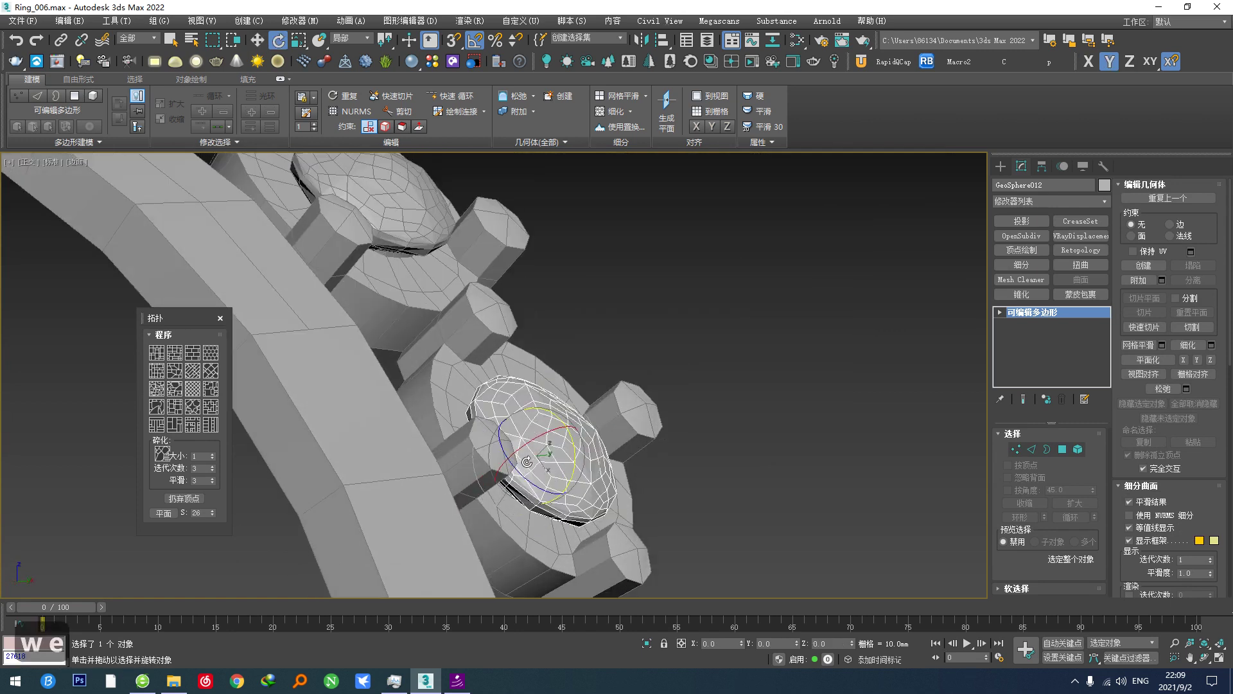
Move the last gem along its local axes to centre it between the prongs of its setting.
{"action": "key", "text": "w"}
{"action": "left_click_drag", "start_coordinate": [560, 431], "coordinate": [564, 429]}
{"action": "middle_click_drag", "start_coordinate": [563, 432], "coordinate": [498, 466], "text": "alt"}
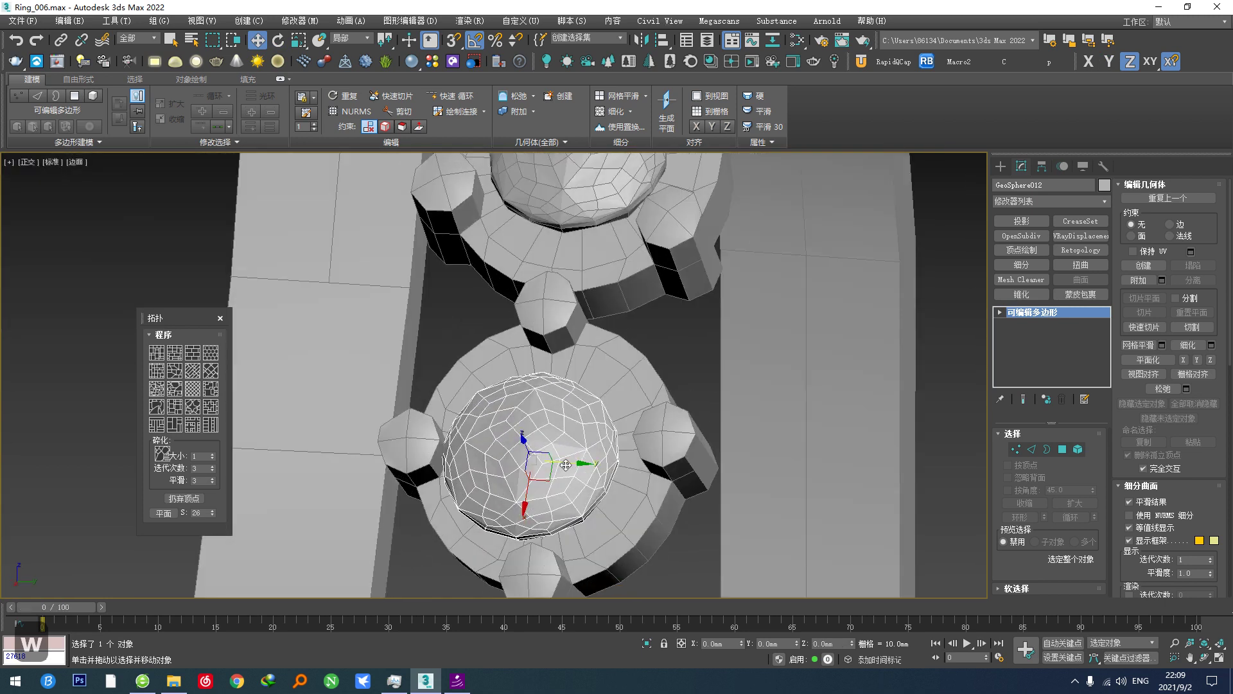
{"action": "left_click_drag", "start_coordinate": [566, 465], "coordinate": [574, 465]}
{"action": "middle_click_drag", "start_coordinate": [550, 478], "coordinate": [656, 457], "text": "alt"}
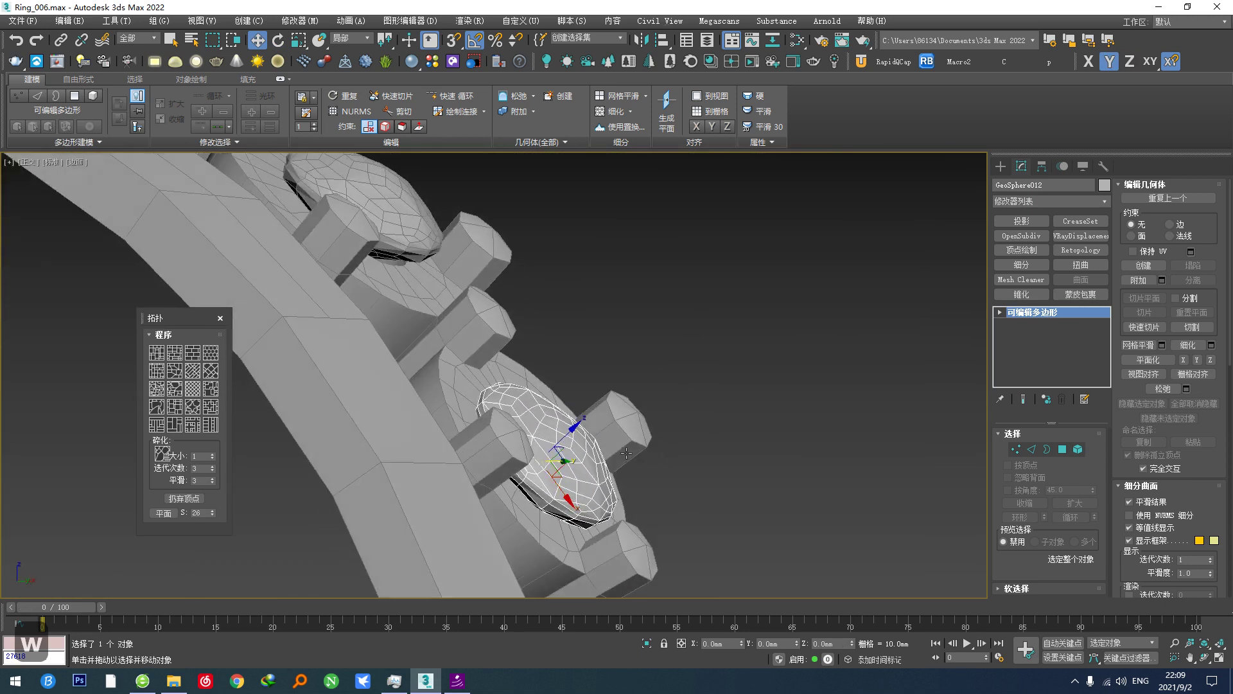
Fine-tune the last gem's tilt in its setting and undo the most recent adjustment.
{"action": "key", "text": "e"}
{"action": "left_click_drag", "start_coordinate": [575, 438], "coordinate": [580, 437]}
{"action": "key", "text": "w"}
{"action": "key", "text": "ctrl+z"}
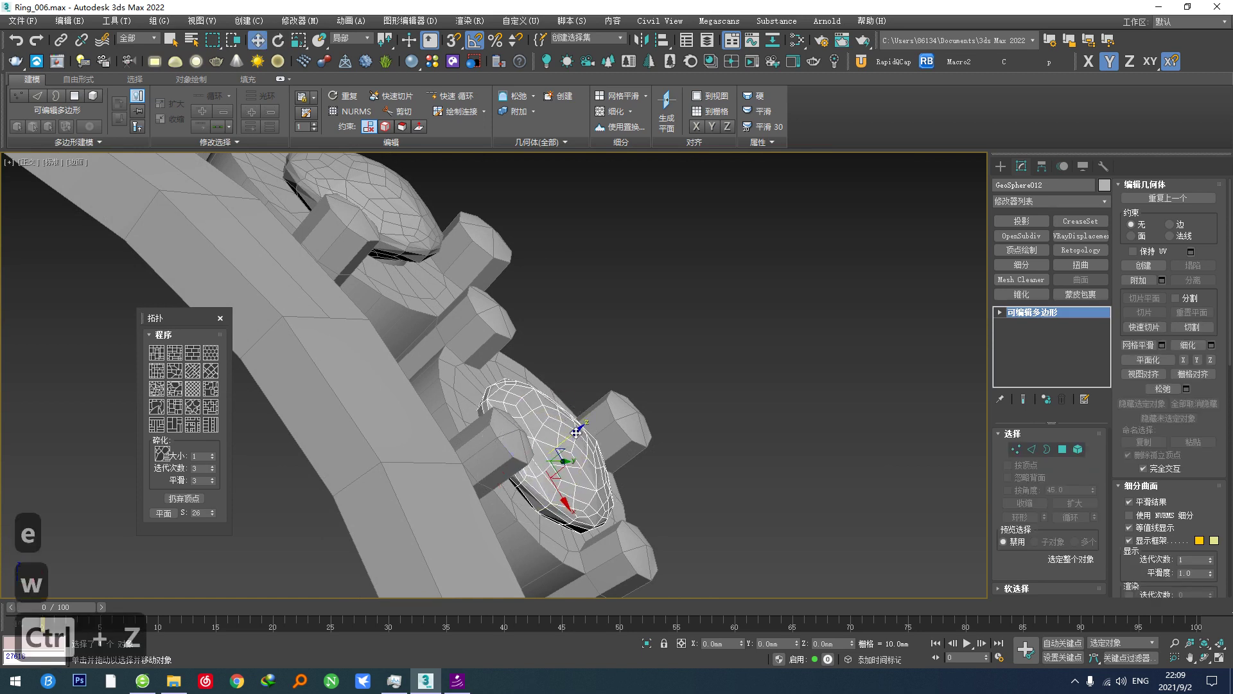
{"action": "key", "text": "alt+z"}
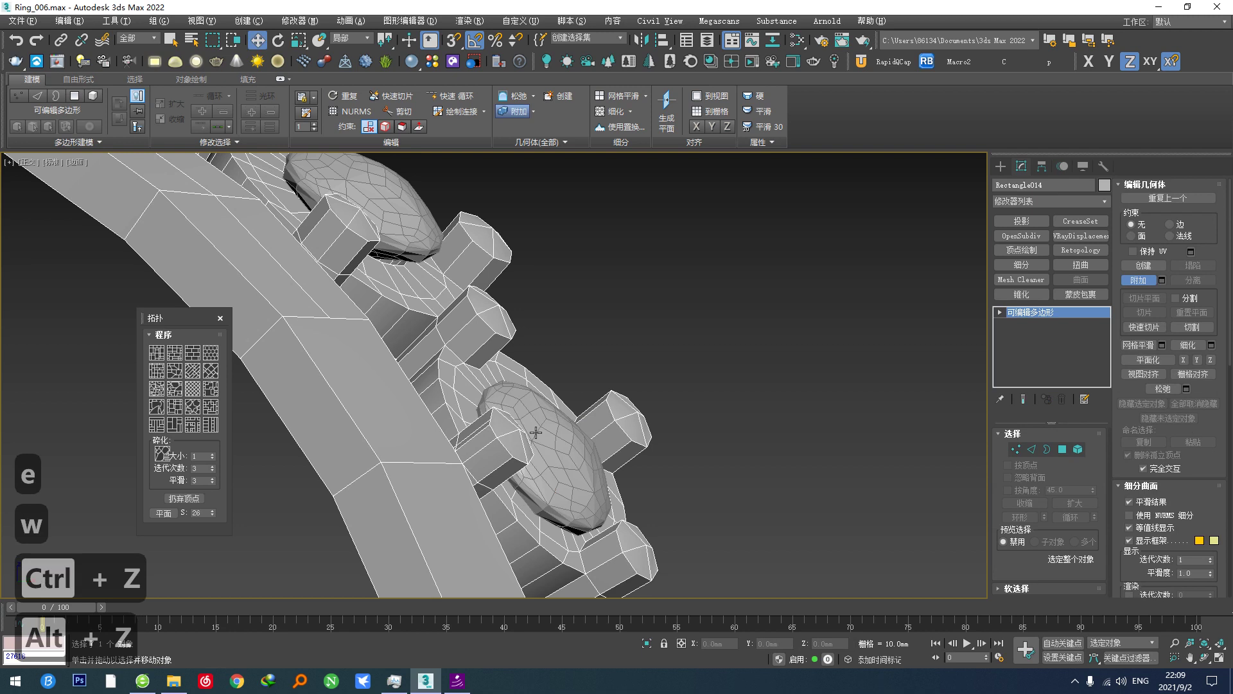
{"action": "left_click", "coordinate": [566, 462]}
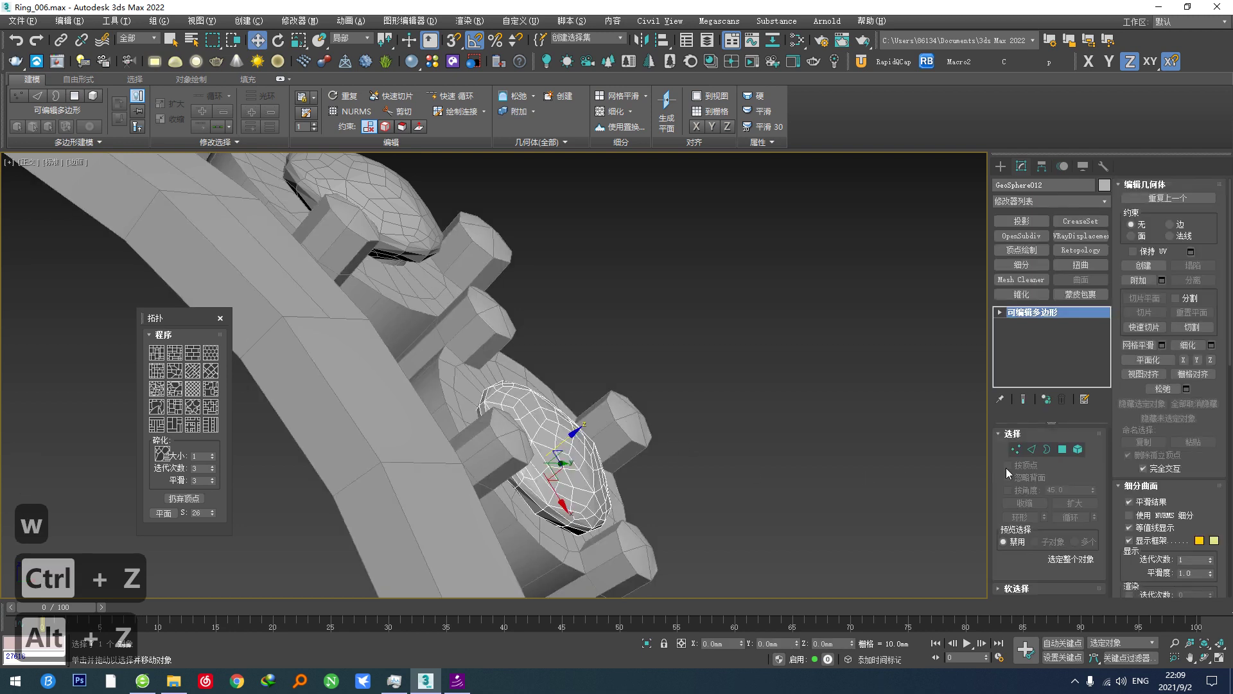
{"action": "left_click", "coordinate": [1072, 450]}
{"action": "key", "text": "e"}
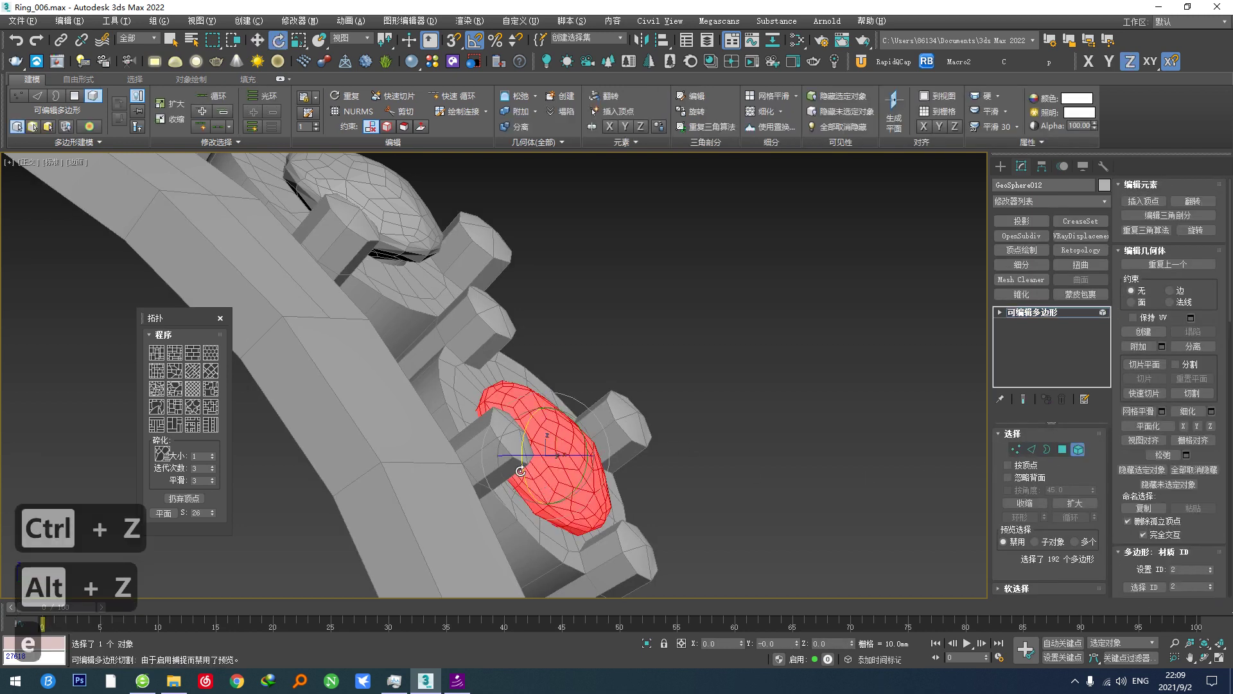
{"action": "key", "text": "ctrl+z"}
{"action": "middle_click_drag", "start_coordinate": [520, 471], "coordinate": [601, 502], "text": "alt"}
{"action": "left_click", "coordinate": [1077, 449]}
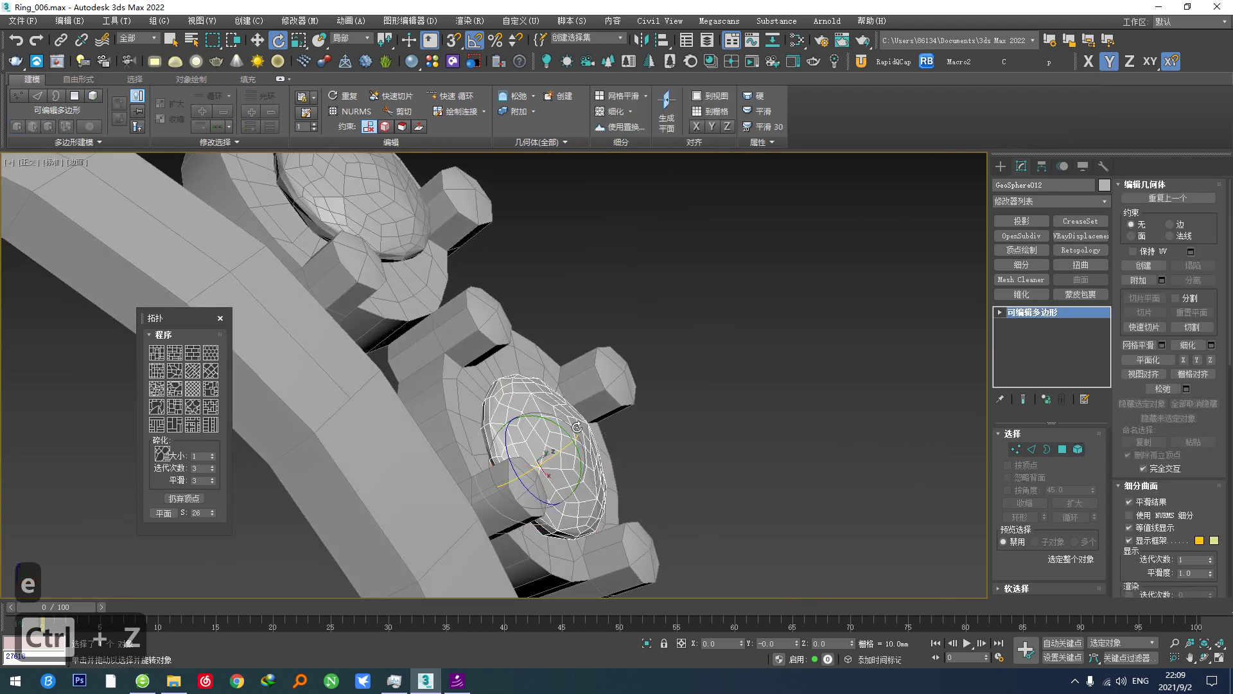
Attach the four small gems along the side settings to the ring's editable poly.
{"action": "scroll", "coordinate": [577, 427], "scroll_direction": "down", "scroll_amount": 3}
{"action": "left_click", "coordinate": [479, 435]}
{"action": "key", "text": "alt+z"}
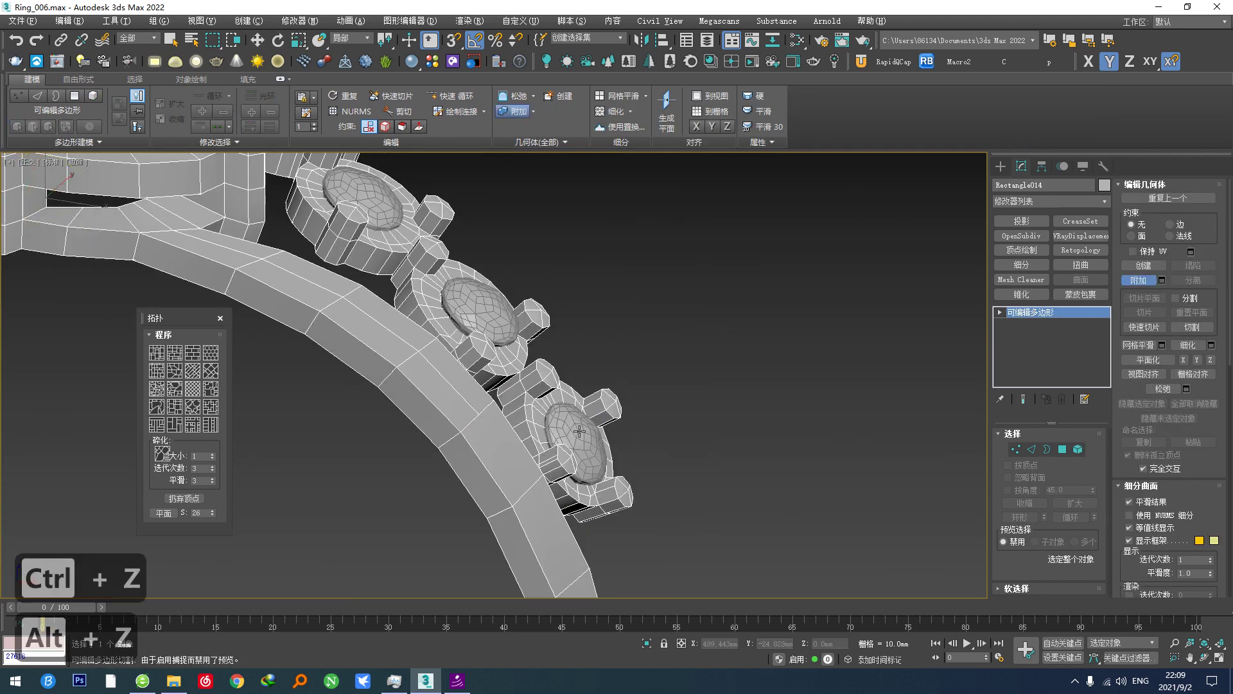
{"action": "left_click", "coordinate": [472, 305]}
{"action": "middle_click_drag", "start_coordinate": [473, 305], "coordinate": [500, 409]}
{"action": "left_click", "coordinate": [371, 284]}
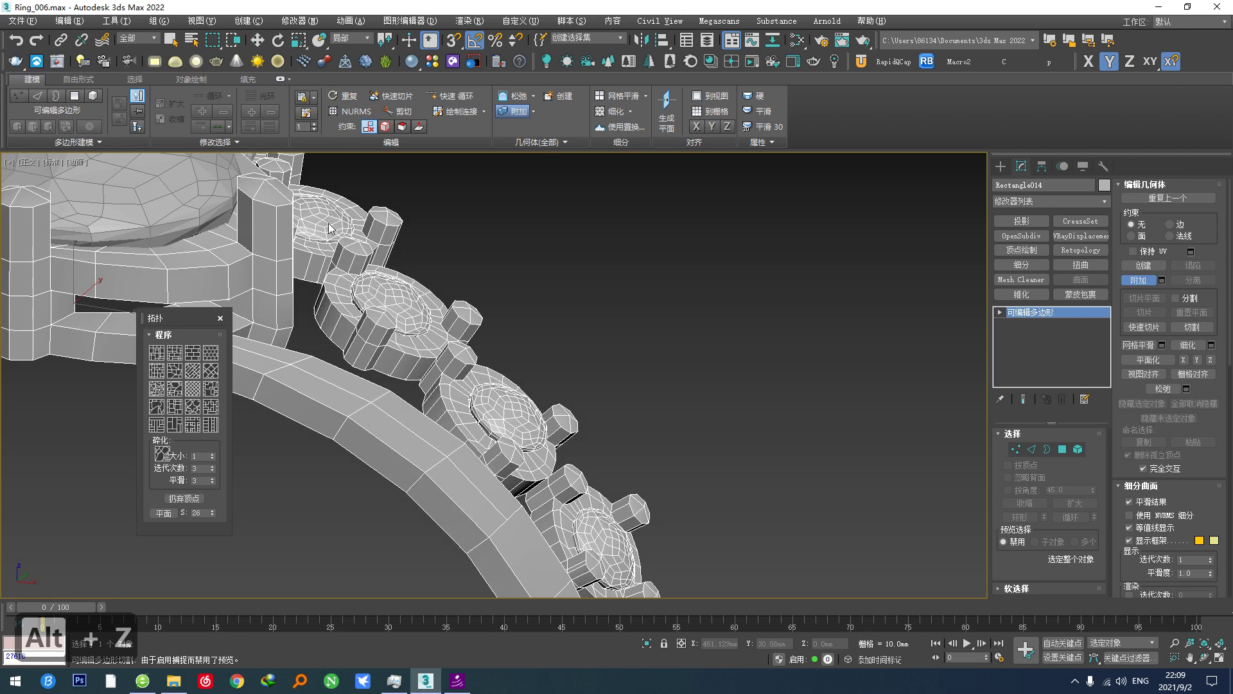
{"action": "scroll", "coordinate": [329, 224], "scroll_direction": "down", "scroll_amount": 2}
{"action": "middle_click_drag", "start_coordinate": [329, 223], "coordinate": [387, 380], "text": "alt"}
{"action": "middle_click_drag", "start_coordinate": [387, 380], "coordinate": [631, 342]}
{"action": "right_click", "coordinate": [545, 296]}
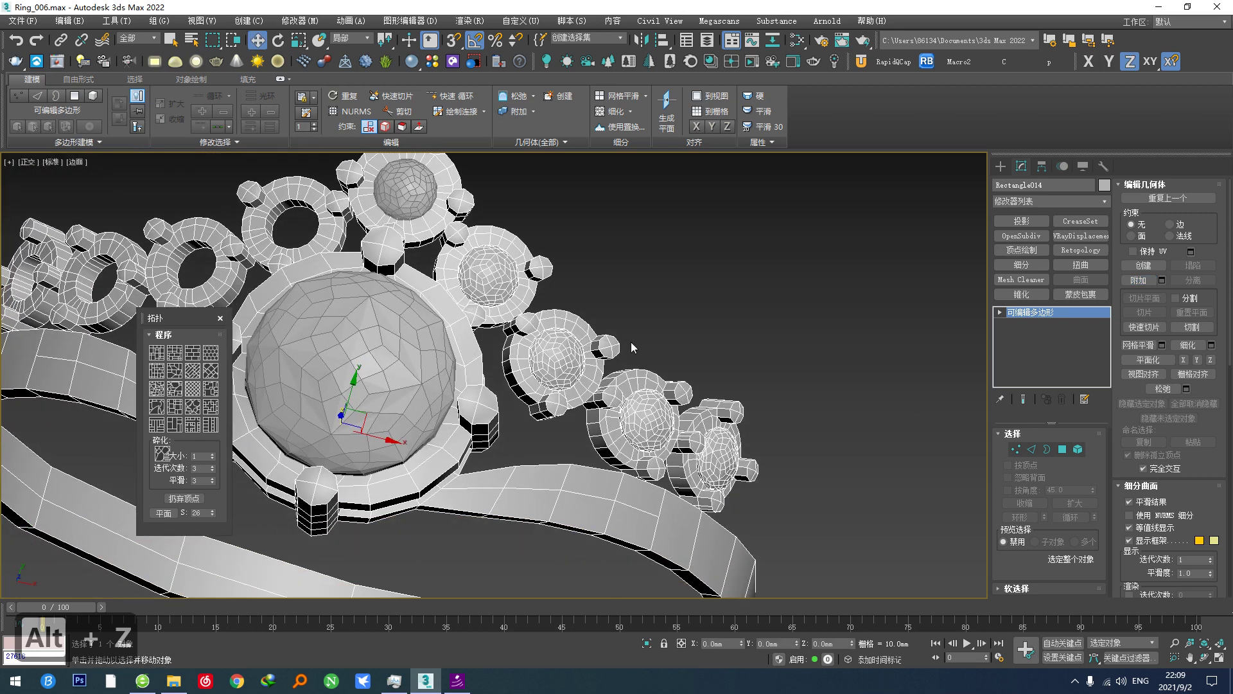
{"action": "right_click", "coordinate": [655, 381]}
{"action": "left_click", "coordinate": [618, 420]}
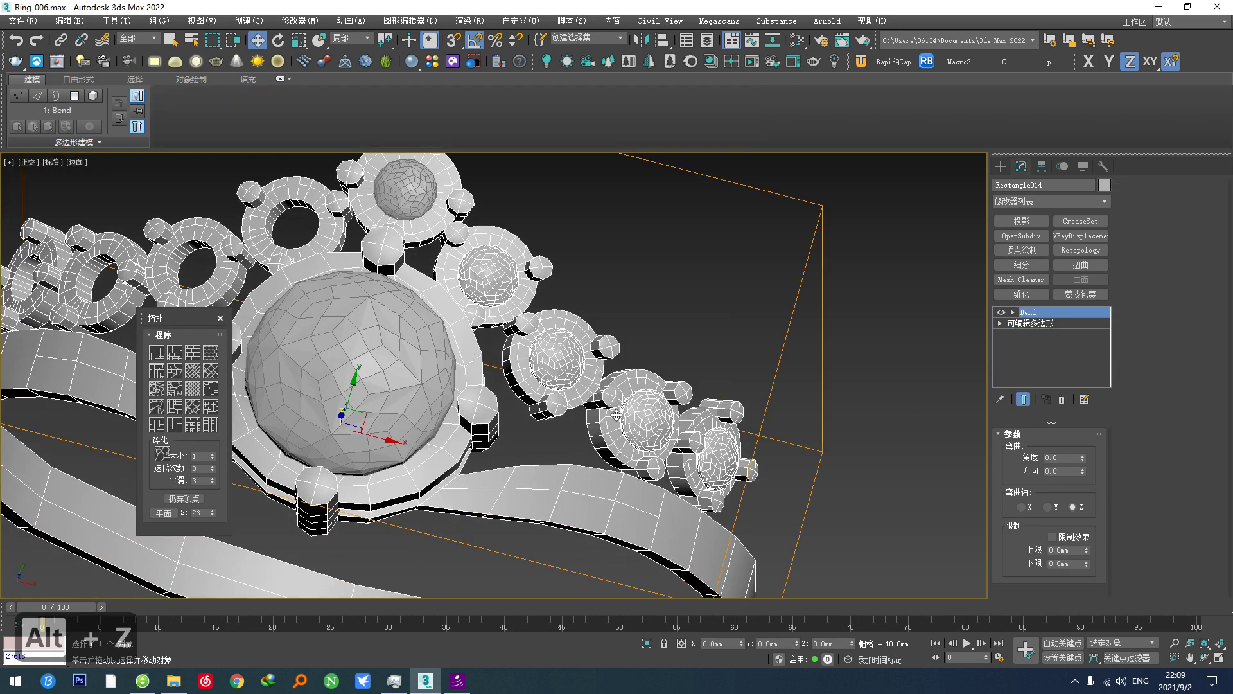
{"action": "left_click", "coordinate": [1060, 399]}
Select the four attached side gems as elements of the ring mesh and return to object level.
{"action": "left_click", "coordinate": [1079, 449]}
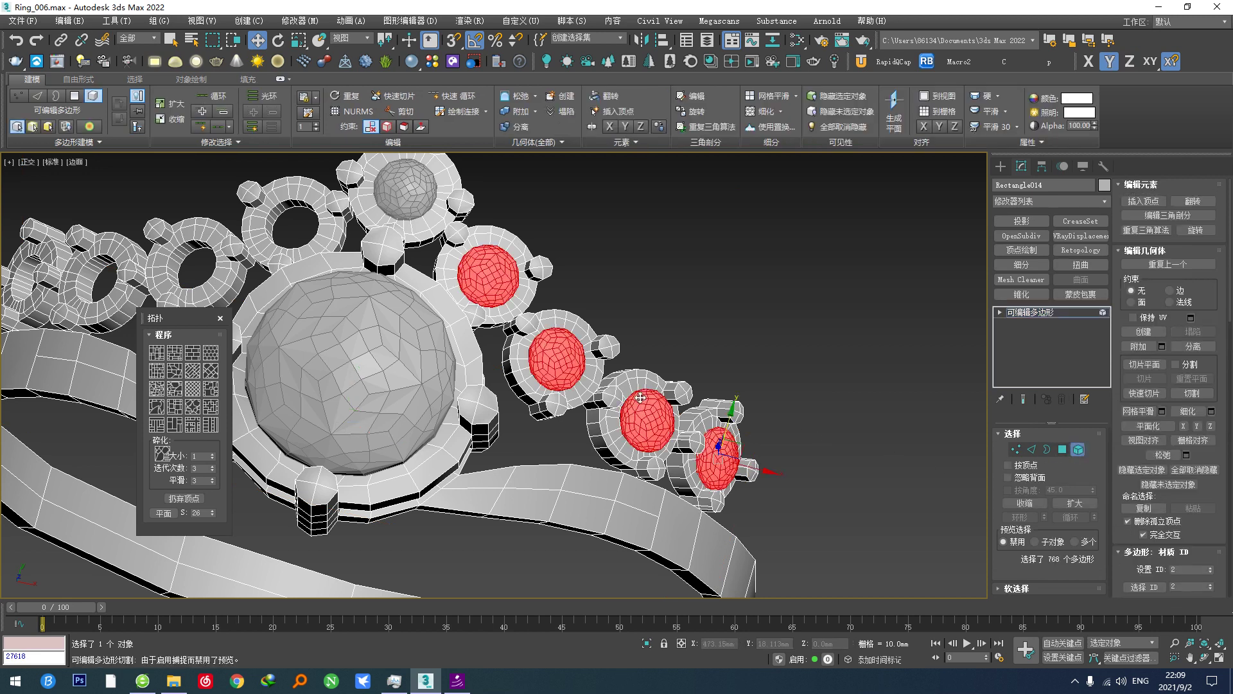
{"action": "scroll", "coordinate": [608, 384], "scroll_direction": "down", "scroll_amount": 6}
{"action": "left_click", "coordinate": [1079, 450]}
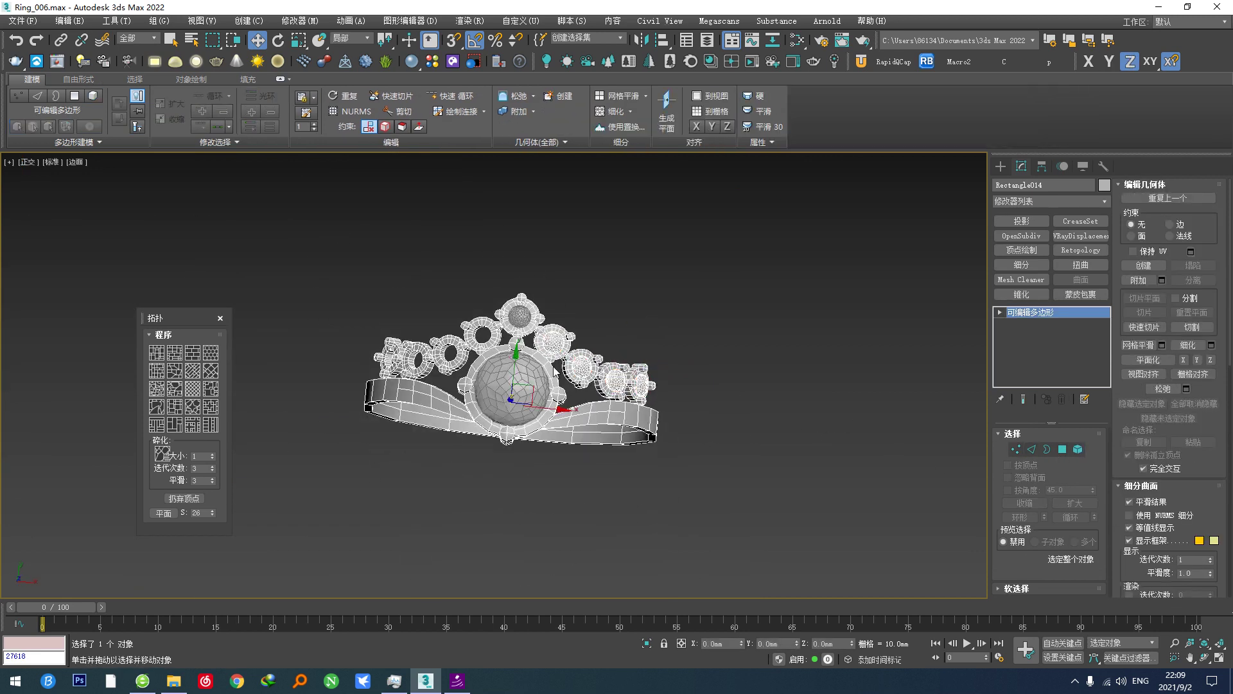
Mirror the ring's side gems across the X axis with a Symmetry modifier and collapse it to editable poly.
{"action": "scroll", "coordinate": [611, 380], "scroll_direction": "up", "scroll_amount": 5}
{"action": "right_click", "coordinate": [611, 381]}
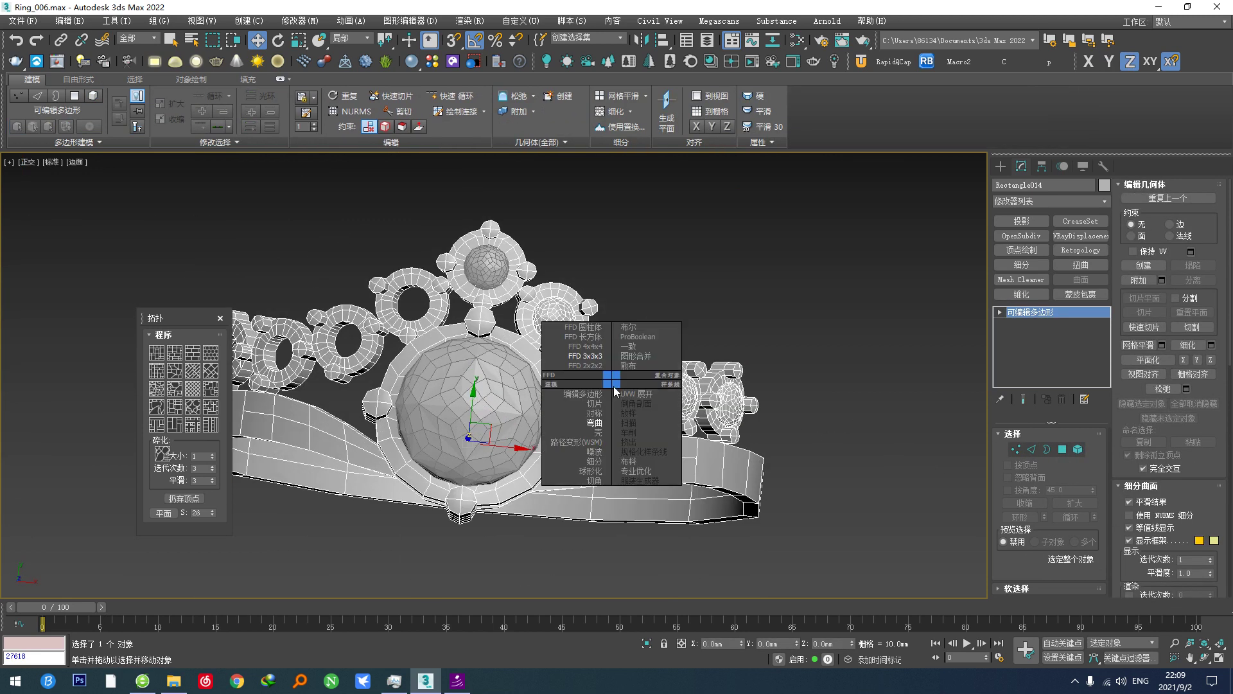
{"action": "left_click", "coordinate": [595, 414]}
{"action": "left_click", "coordinate": [1024, 473]}
{"action": "scroll", "coordinate": [978, 507], "scroll_direction": "down", "scroll_amount": 2}
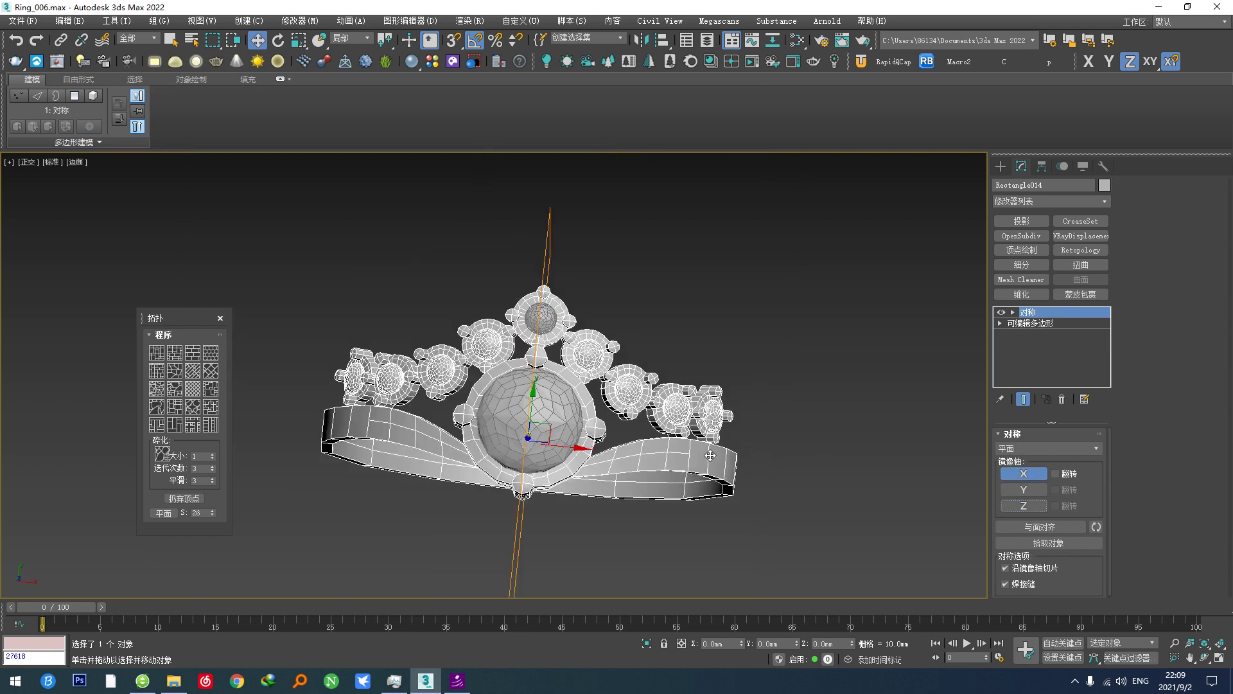
{"action": "key", "text": "F5"}
Detach the selected small gem elements on both sides from the ring as a separate object.
{"action": "left_click", "coordinate": [1078, 450]}
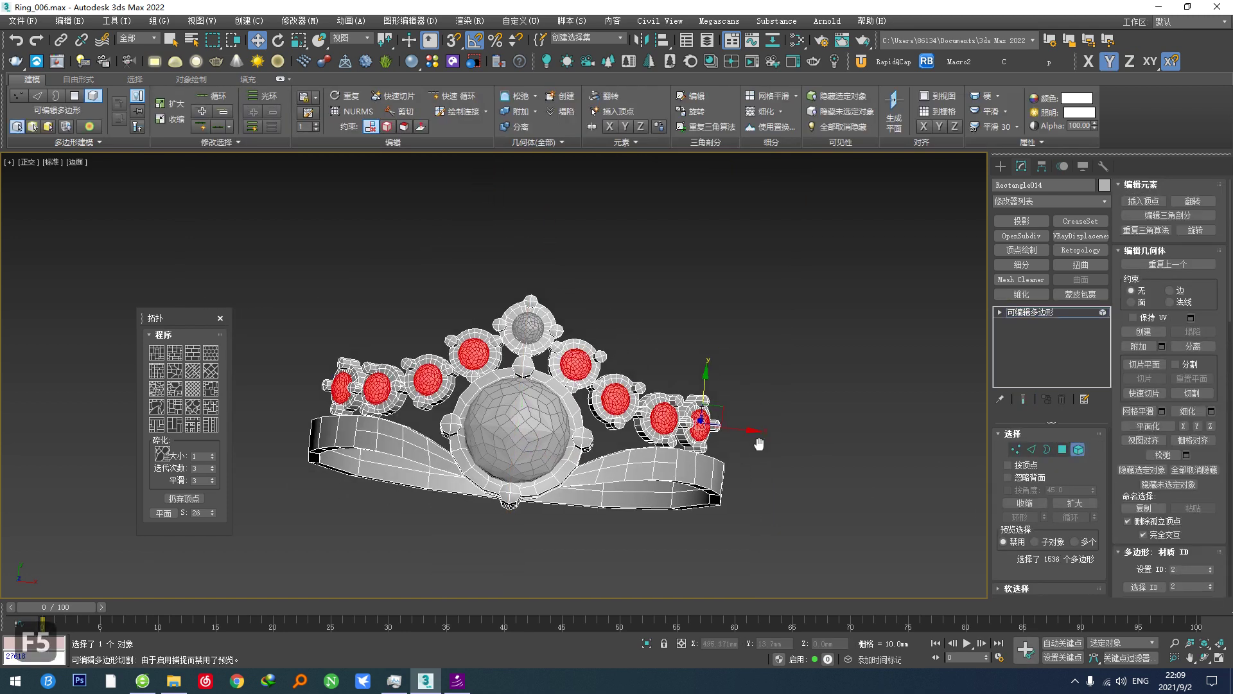
{"action": "middle_click_drag", "start_coordinate": [765, 442], "coordinate": [750, 458]}
{"action": "key", "text": "alt+d"}
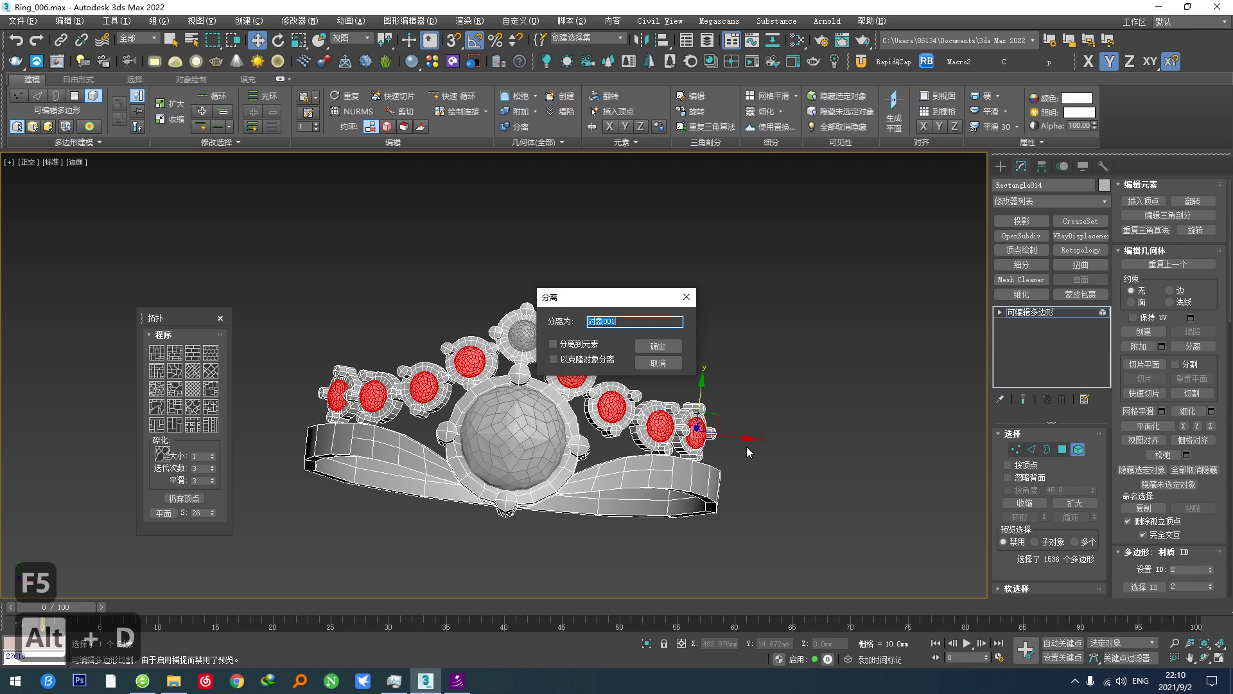
{"action": "left_click", "coordinate": [637, 365]}
{"action": "left_click", "coordinate": [1079, 450]}
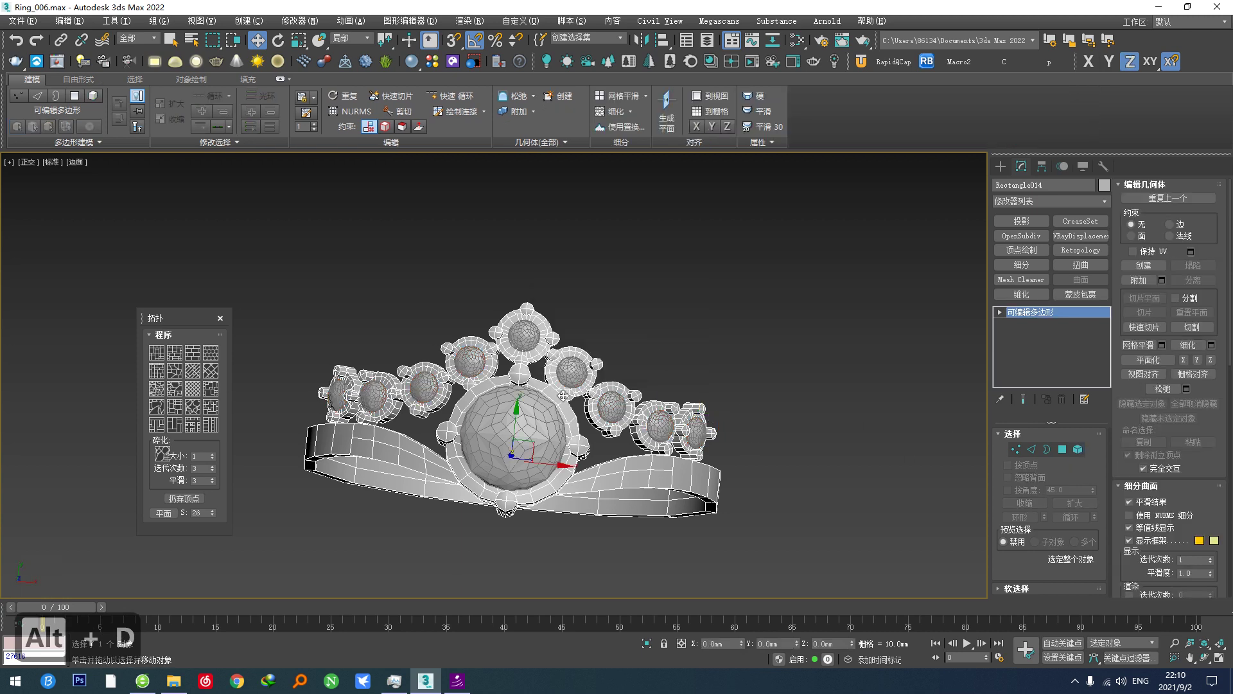
Attach the centre gem and the top gem to the detached object holding the small side gems.
{"action": "left_click", "coordinate": [563, 396]}
{"action": "left_click_drag", "start_coordinate": [512, 427], "coordinate": [546, 248]}
{"action": "key", "text": "ctrl+z"}
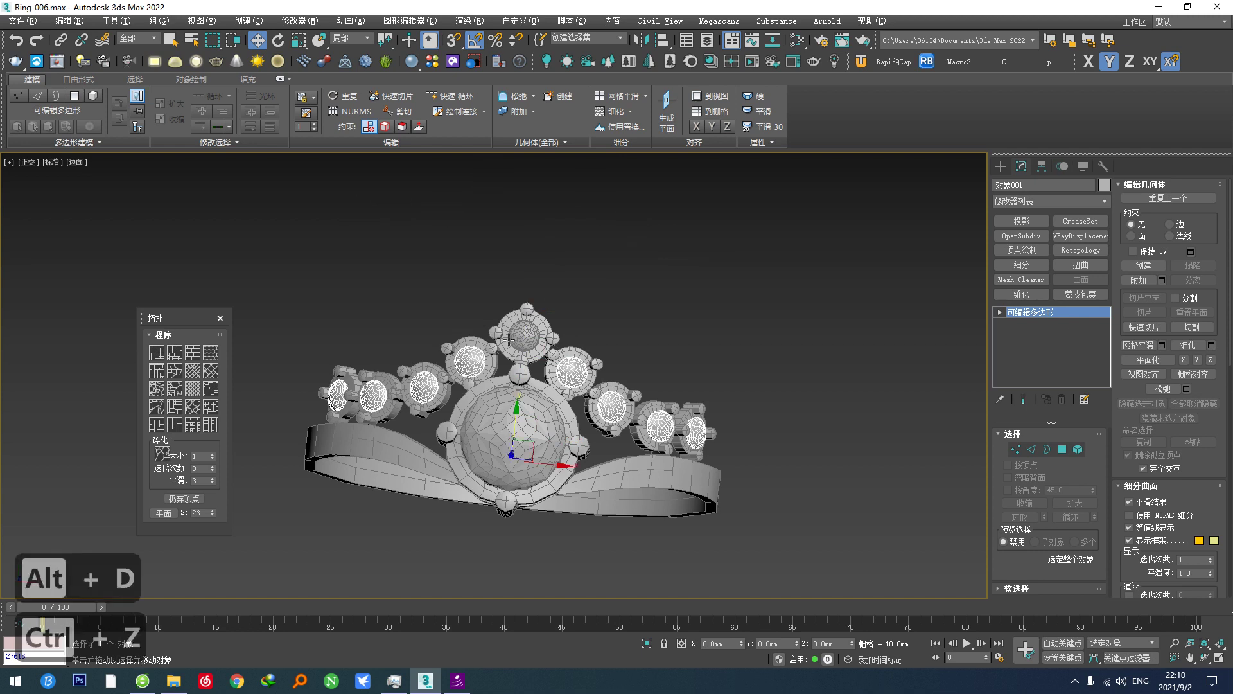
{"action": "key", "text": "alt+z"}
{"action": "left_click_drag", "start_coordinate": [543, 488], "coordinate": [542, 452]}
{"action": "left_click", "coordinate": [542, 451]}
{"action": "right_click", "coordinate": [542, 452]}
{"action": "middle_click_drag", "start_coordinate": [542, 452], "coordinate": [589, 282], "text": "alt"}
{"action": "scroll", "coordinate": [589, 282], "scroll_direction": "down", "scroll_amount": 3}
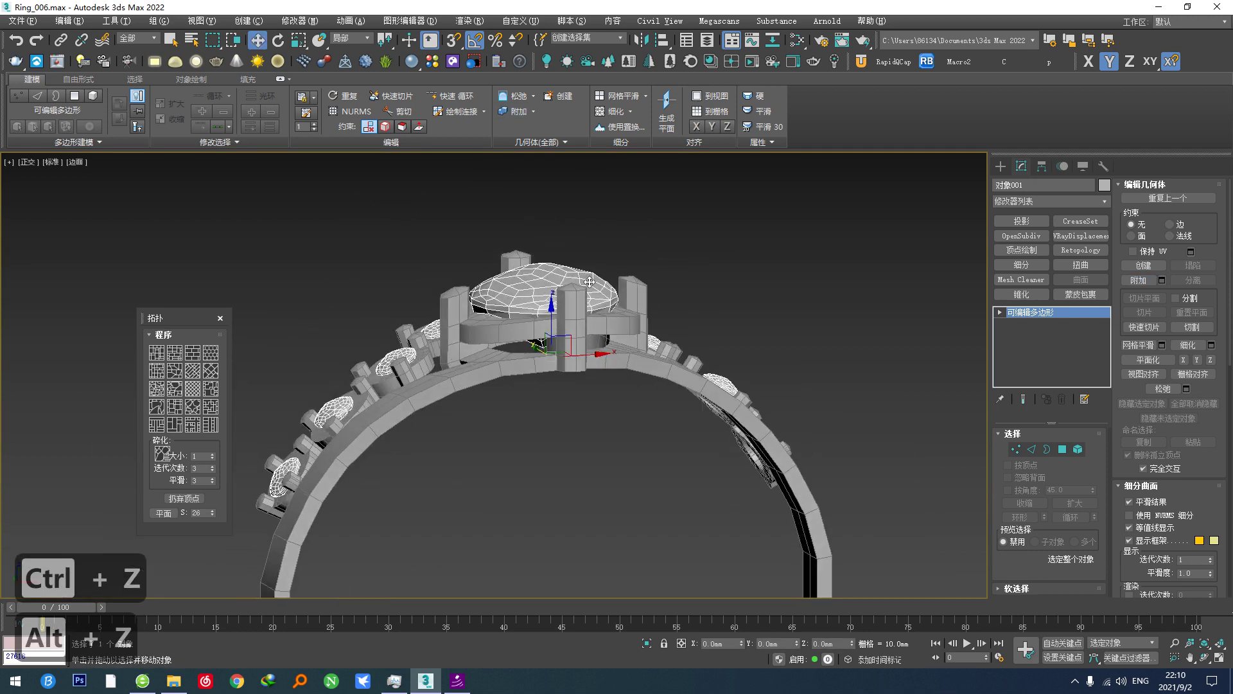
Close the topology window and apply an OpenSubdiv modifier with 3 iterations to the ring.
{"action": "left_click", "coordinate": [669, 370]}
{"action": "middle_click_drag", "start_coordinate": [669, 369], "coordinate": [246, 267], "text": "alt"}
{"action": "left_click", "coordinate": [220, 318]}
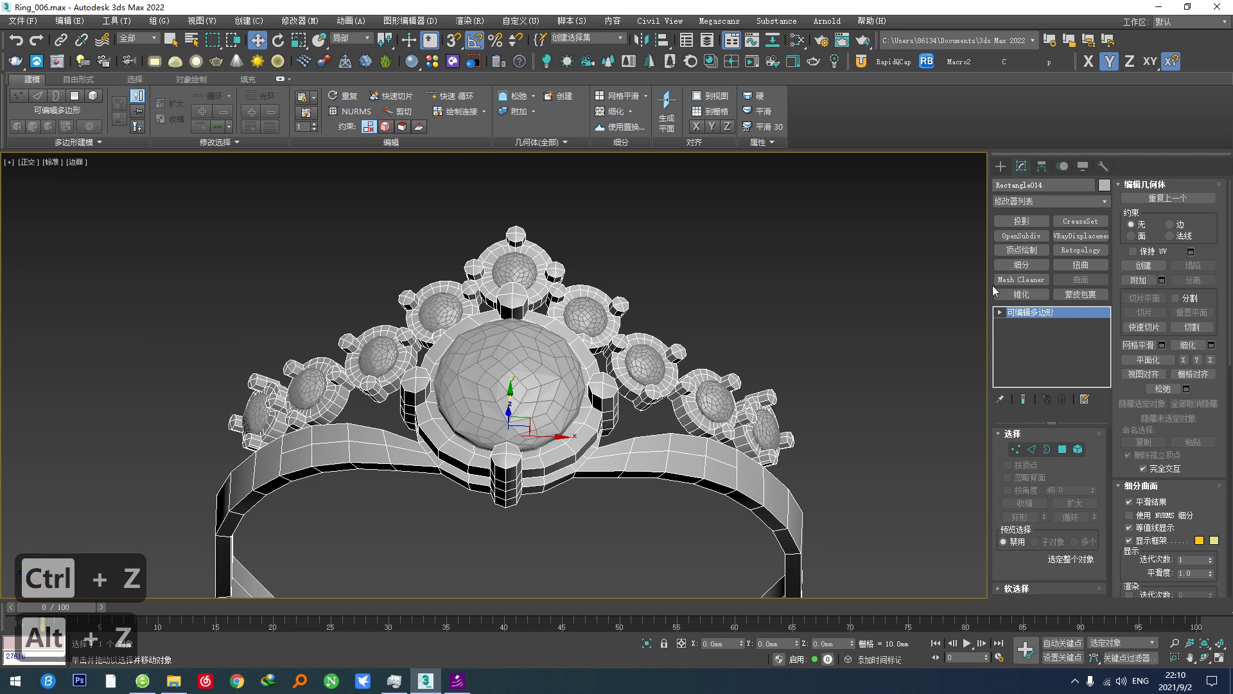
{"action": "left_click", "coordinate": [1018, 236]}
{"action": "left_click", "coordinate": [1090, 452]}
{"action": "left_click", "coordinate": [1091, 453]}
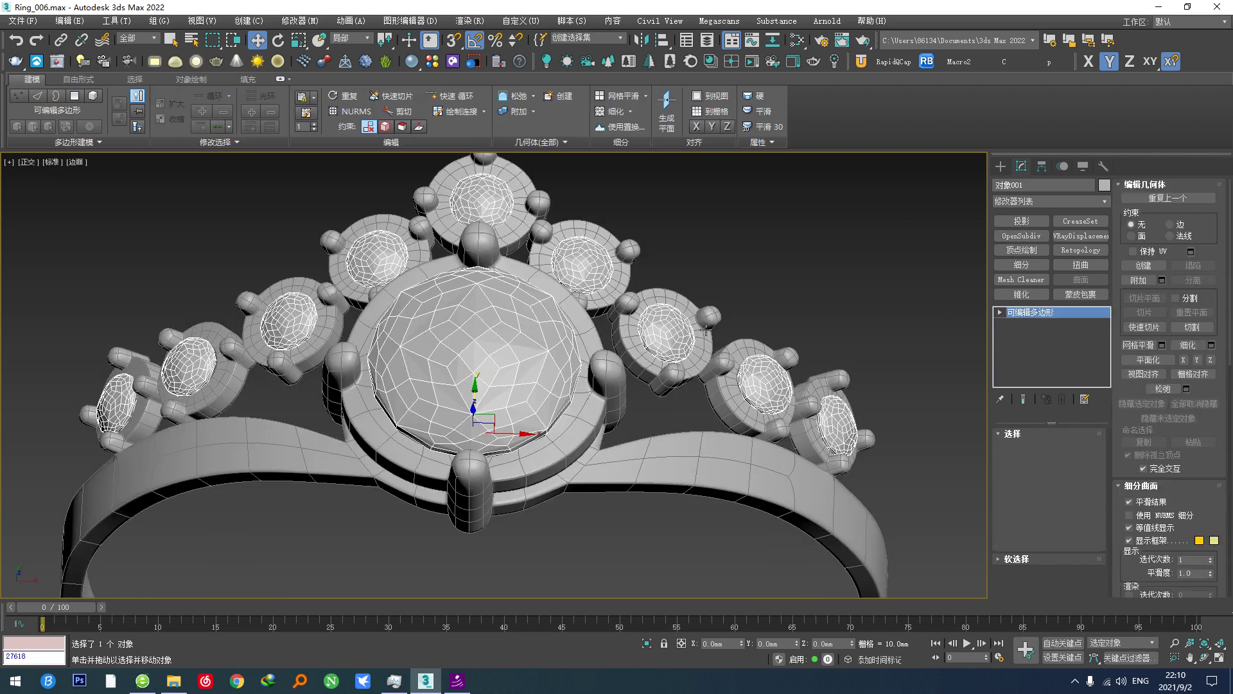
Examine the smoothed ring and its gems from near and far and from different angles.
{"action": "scroll", "coordinate": [729, 213], "scroll_direction": "down", "scroll_amount": 5}
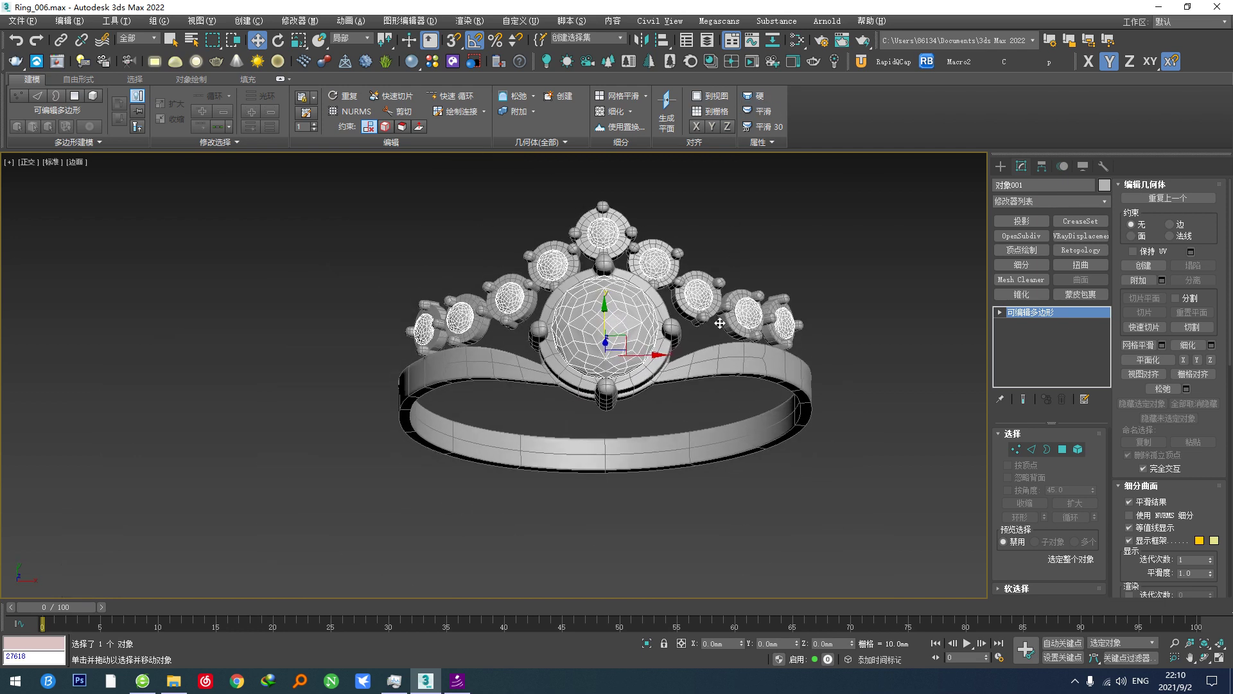
{"action": "key", "text": "F3"}
{"action": "key", "text": "F3"}
{"action": "scroll", "coordinate": [645, 404], "scroll_direction": "up", "scroll_amount": 4}
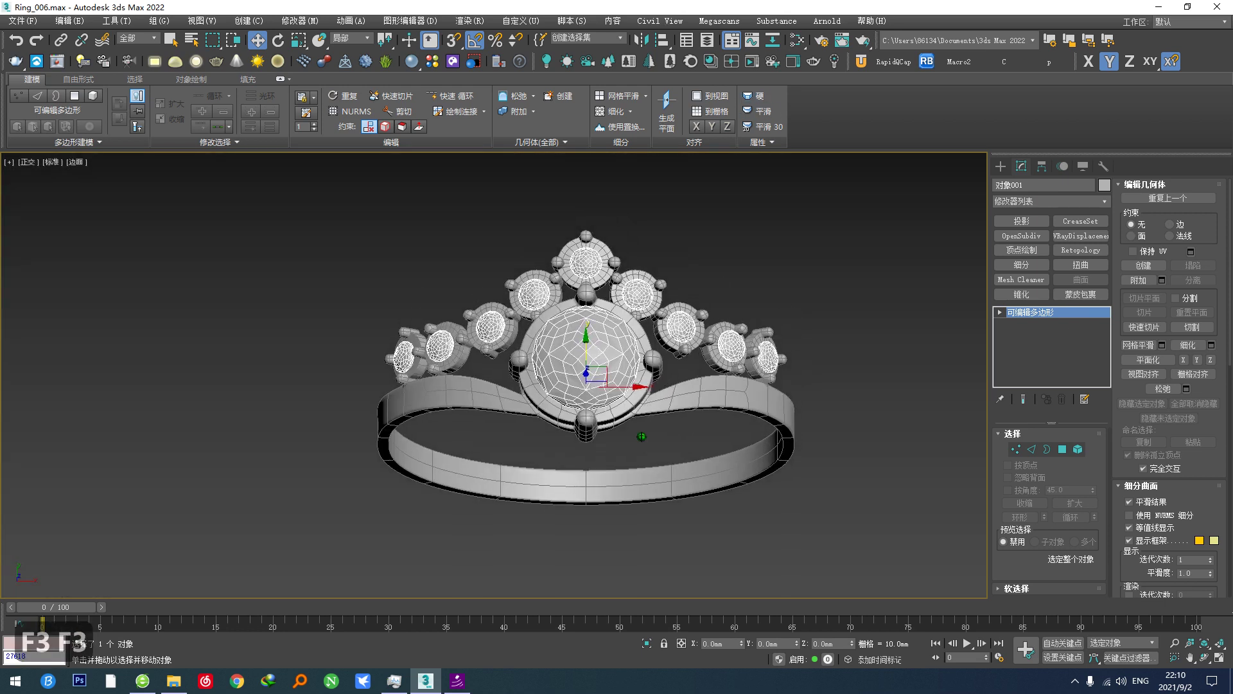
{"action": "left_click", "coordinate": [627, 377]}
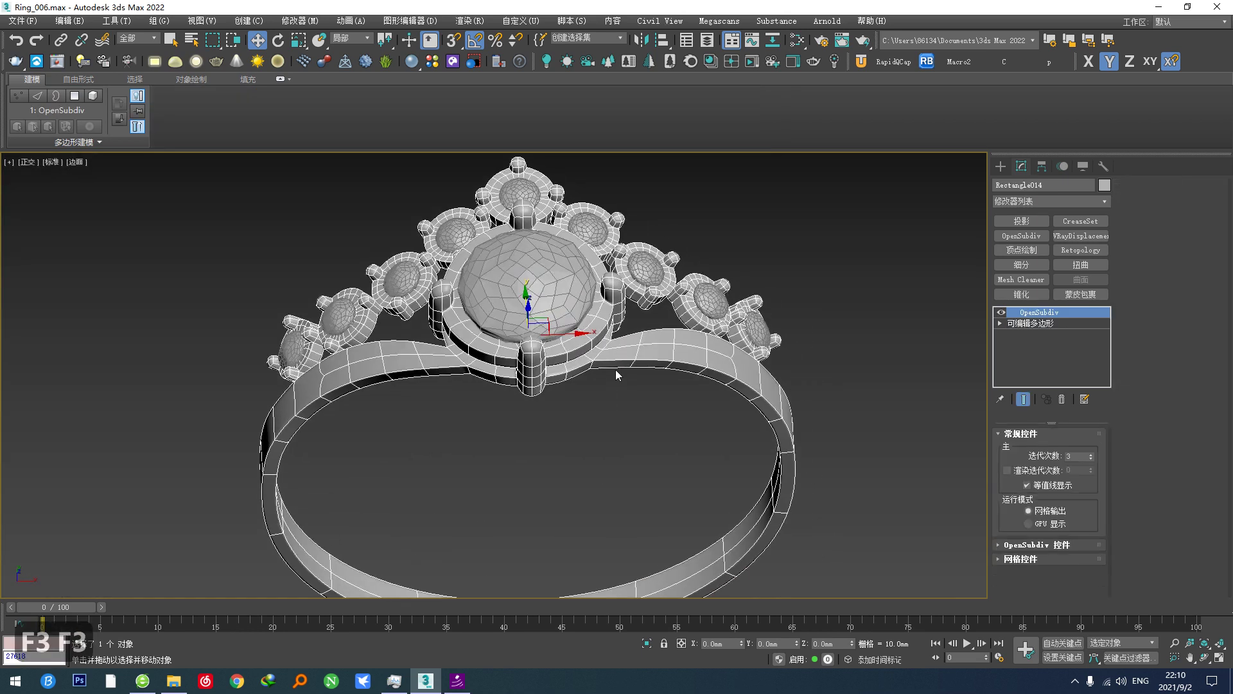
{"action": "scroll", "coordinate": [636, 368], "scroll_direction": "up", "scroll_amount": 5}
{"action": "scroll", "coordinate": [636, 368], "scroll_direction": "down", "scroll_amount": 5}
{"action": "middle_click_drag", "start_coordinate": [583, 407], "coordinate": [566, 483], "text": "alt"}
Deselect everything and compare the ring with and without edged faces, ending on plain shading.
{"action": "left_click", "coordinate": [565, 483]}
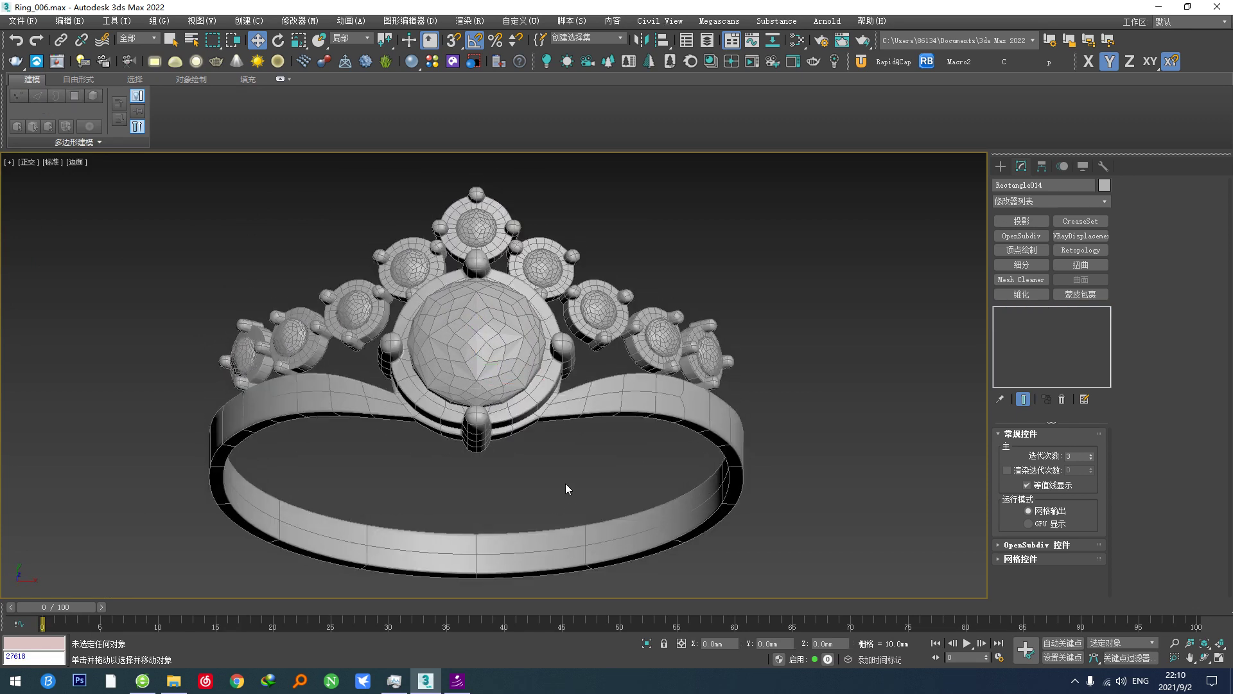
{"action": "key", "text": "F4"}
{"action": "key", "text": "F4"}
{"action": "key", "text": "F4"}
{"action": "key", "text": "F4"}
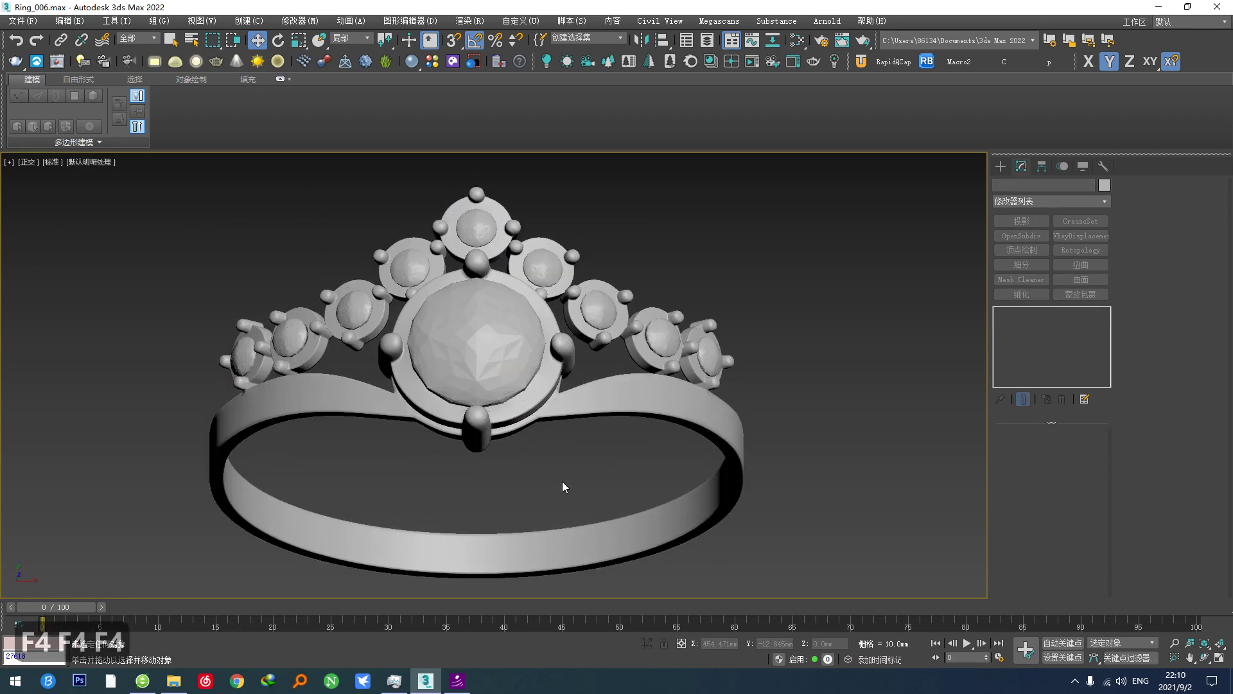